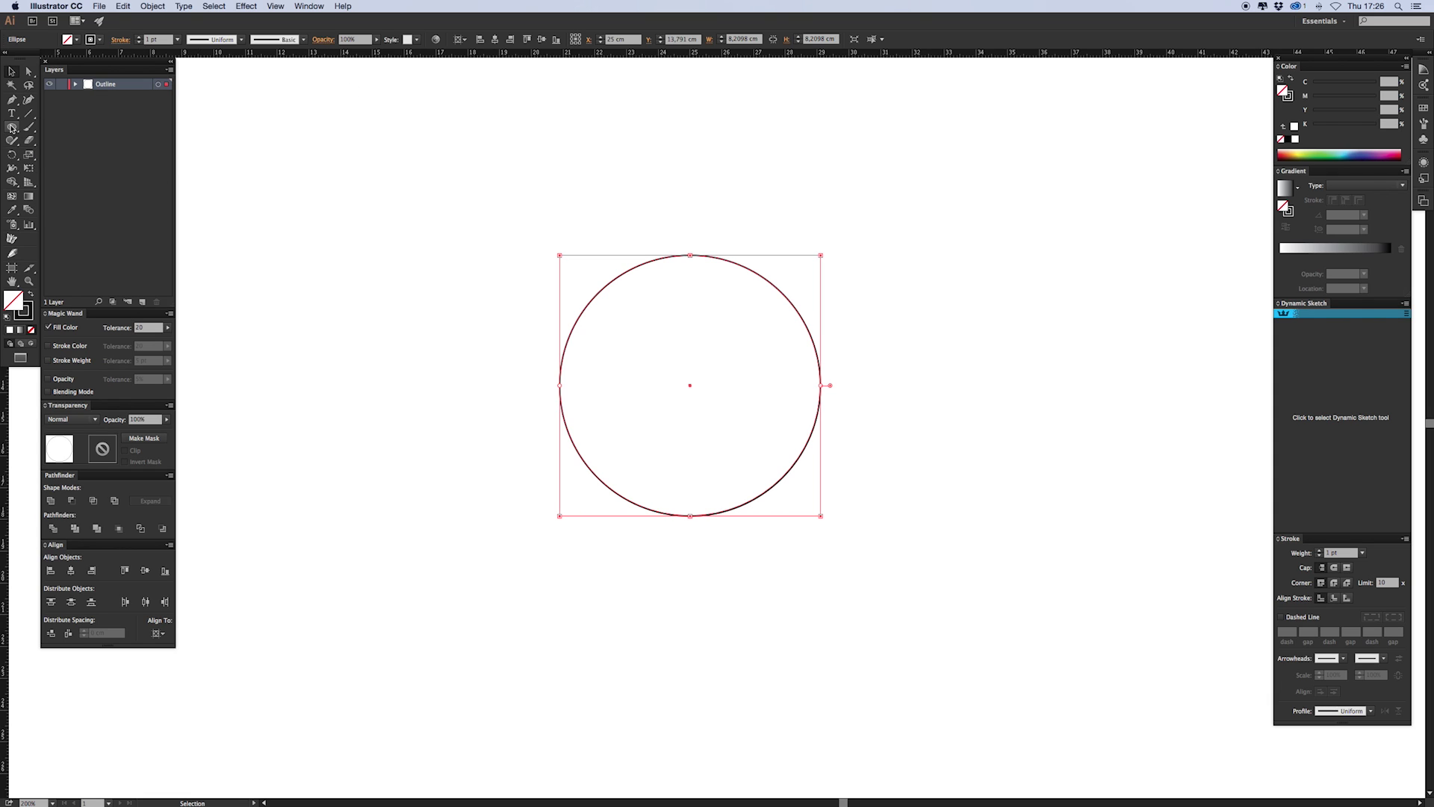
Detach the shape tools into a floating panel over the canvas
left_click_drag(11, 127, 306, 94)
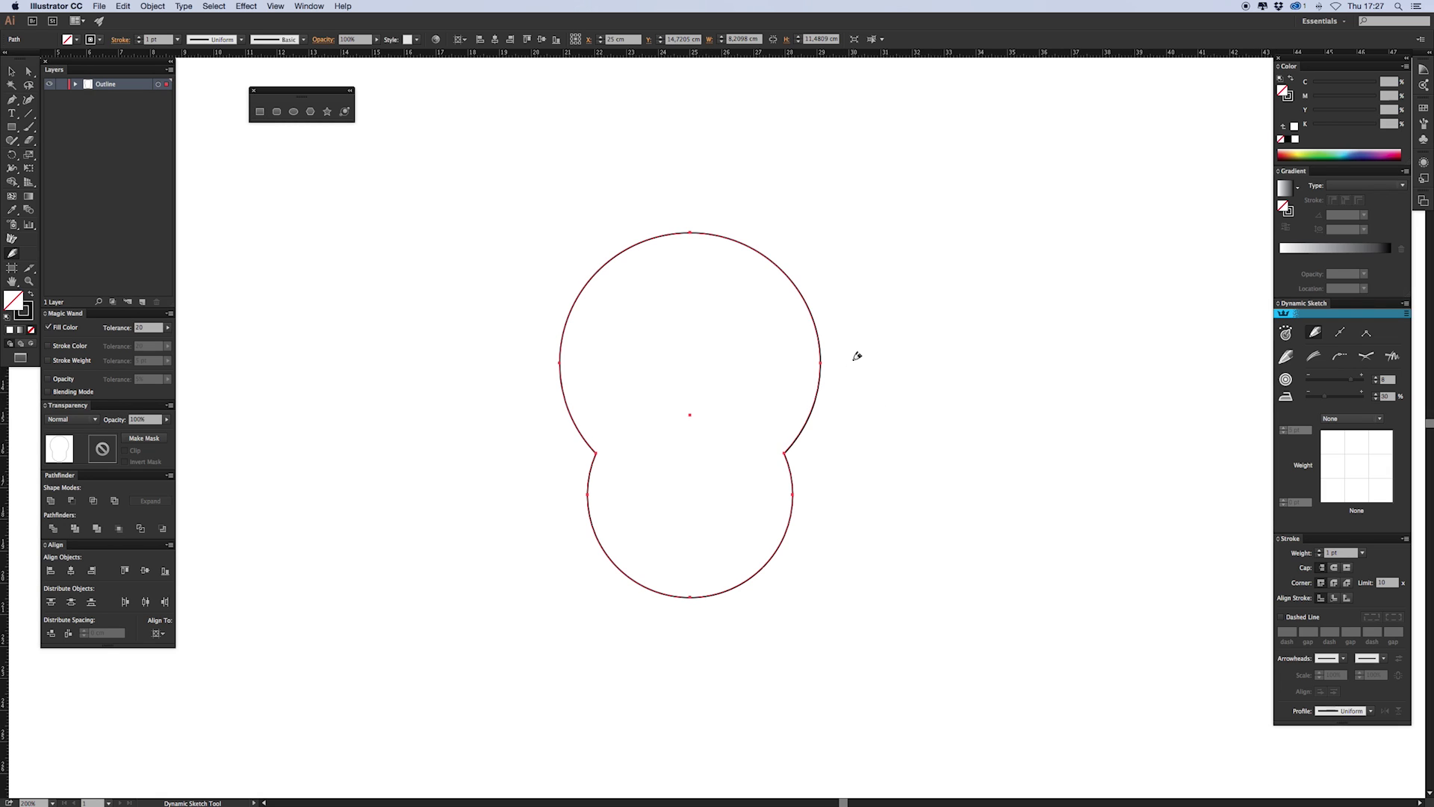
Try slicing the merged two-circle outline with a horizontal line through the upper circle, trimming the part above and the line's overhanging ends
left_click_drag(860, 359, 471, 356)
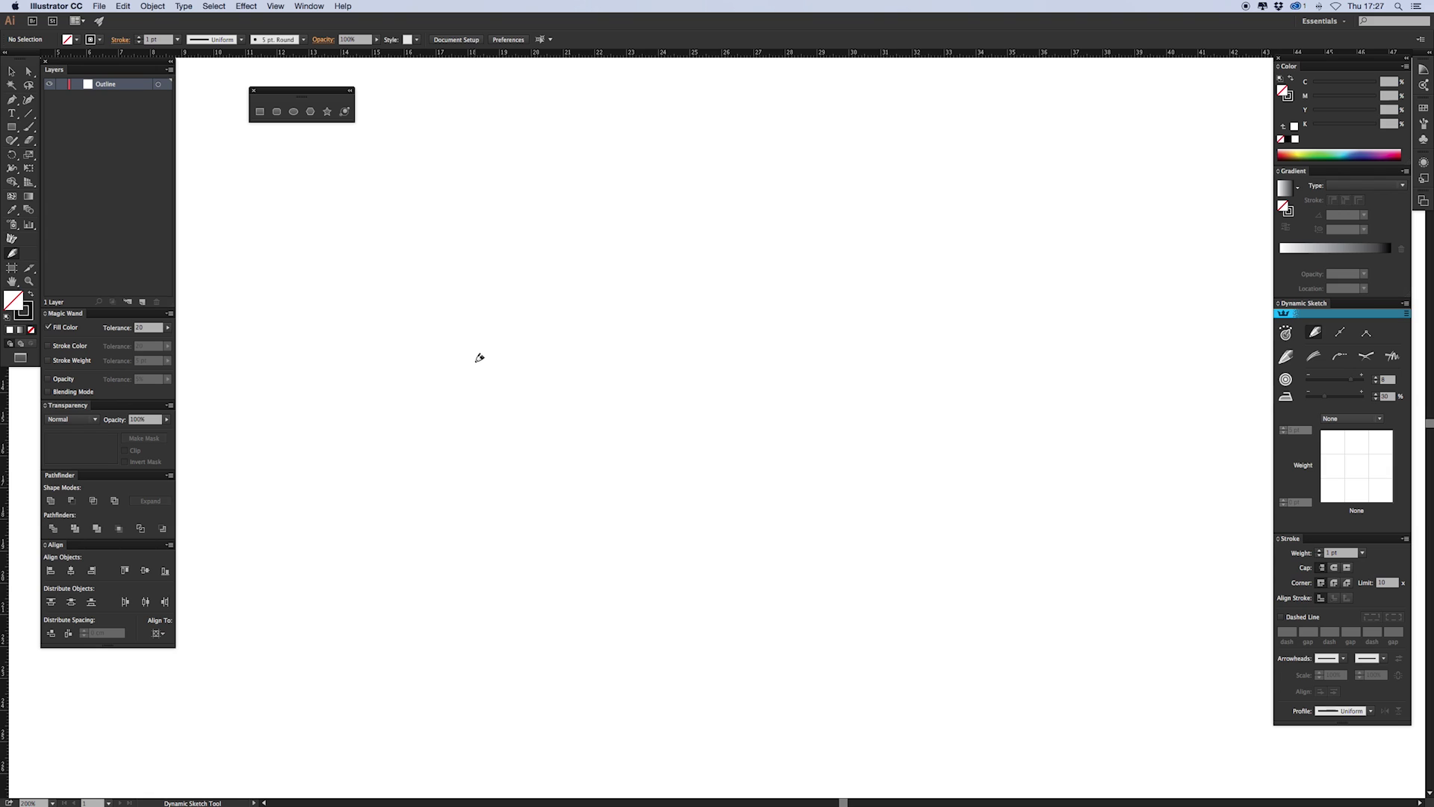
key("super+z")
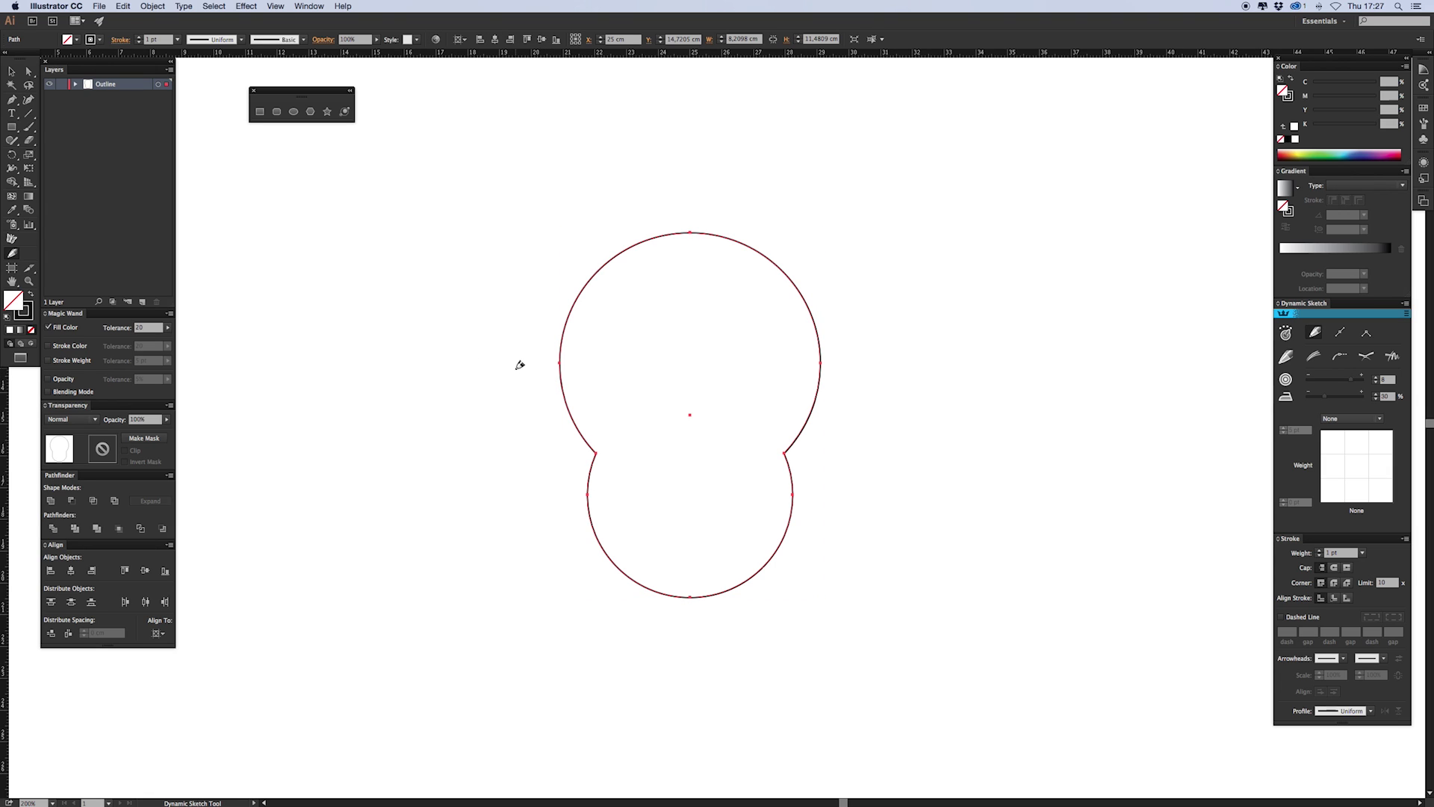
left_click_drag(518, 366, 941, 366)
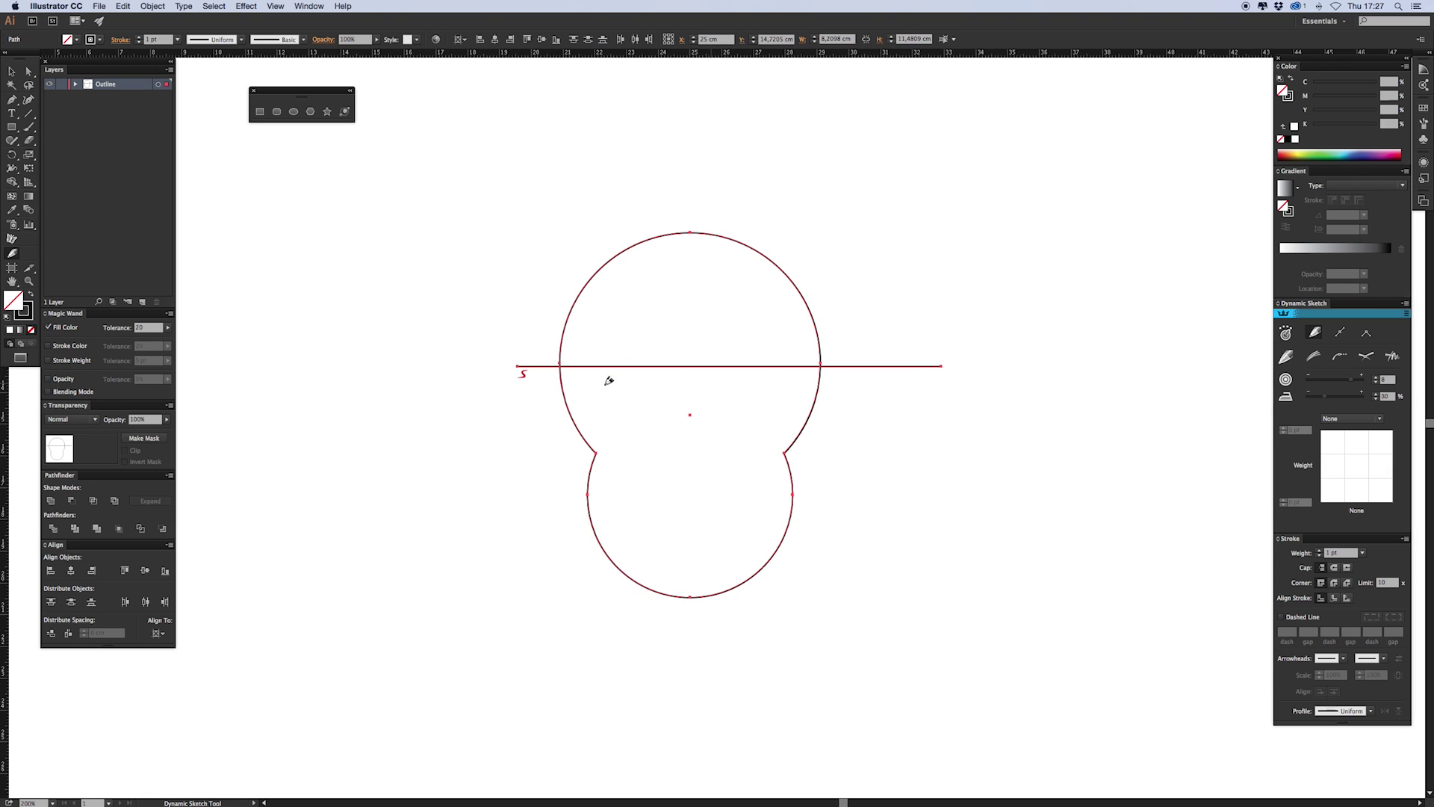
left_click_drag(554, 338, 697, 338)
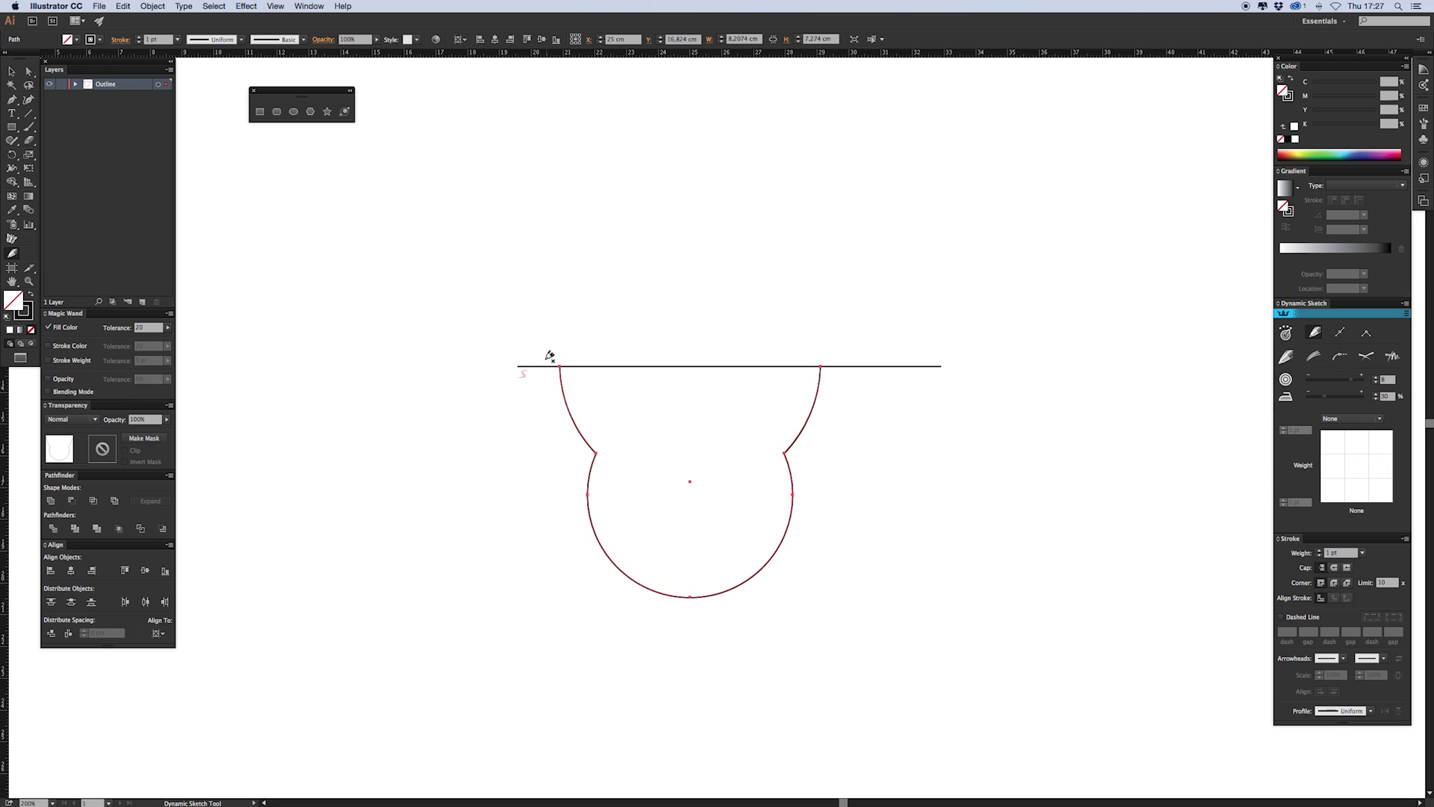
left_click_drag(549, 356, 550, 402)
left_click_drag(877, 341, 834, 438)
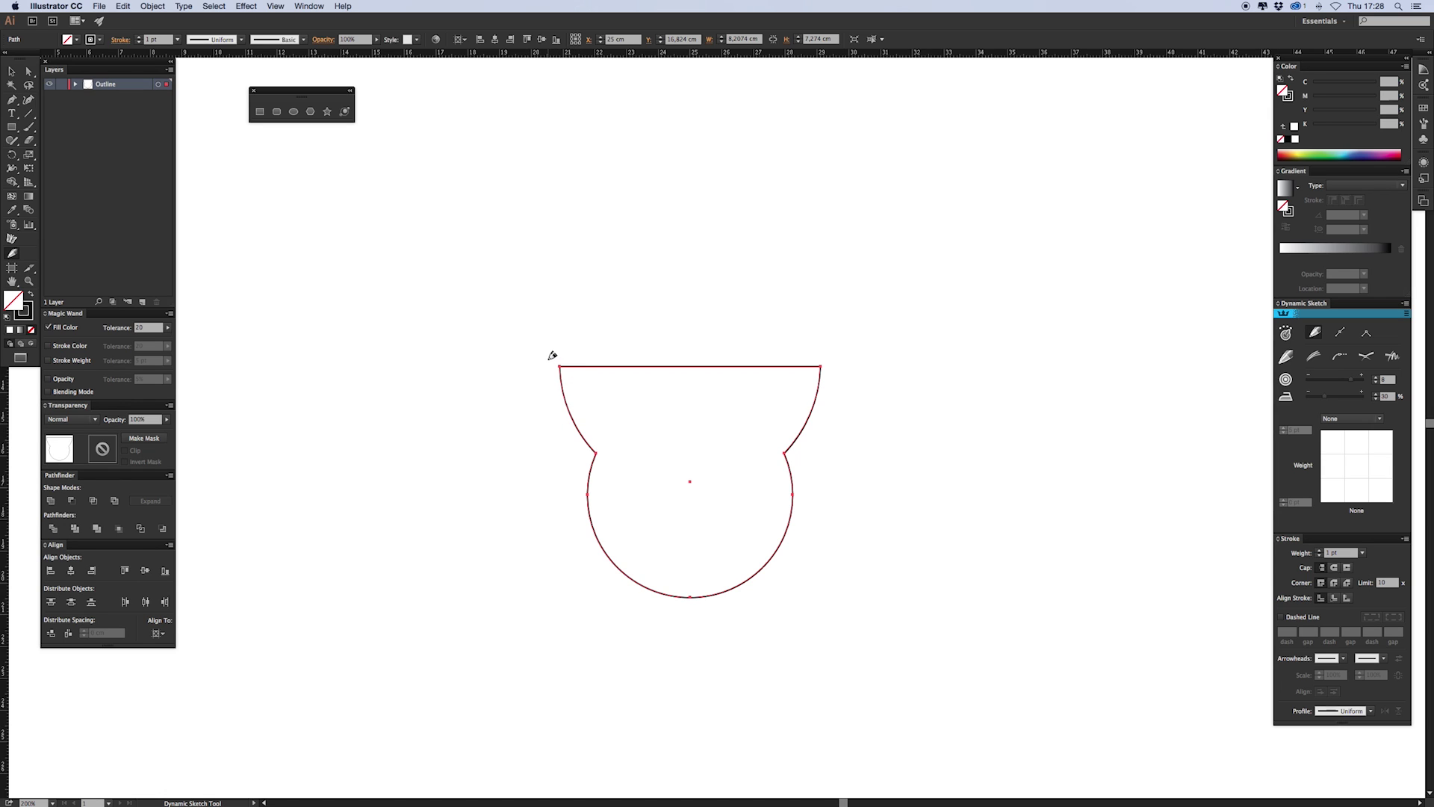
Undo the trimming, the horizontal line and the lower circle until only the single large circle is left
key("ctrl+z")
key("ctrl+z")
key("ctrl+z")
key("ctrl+z")
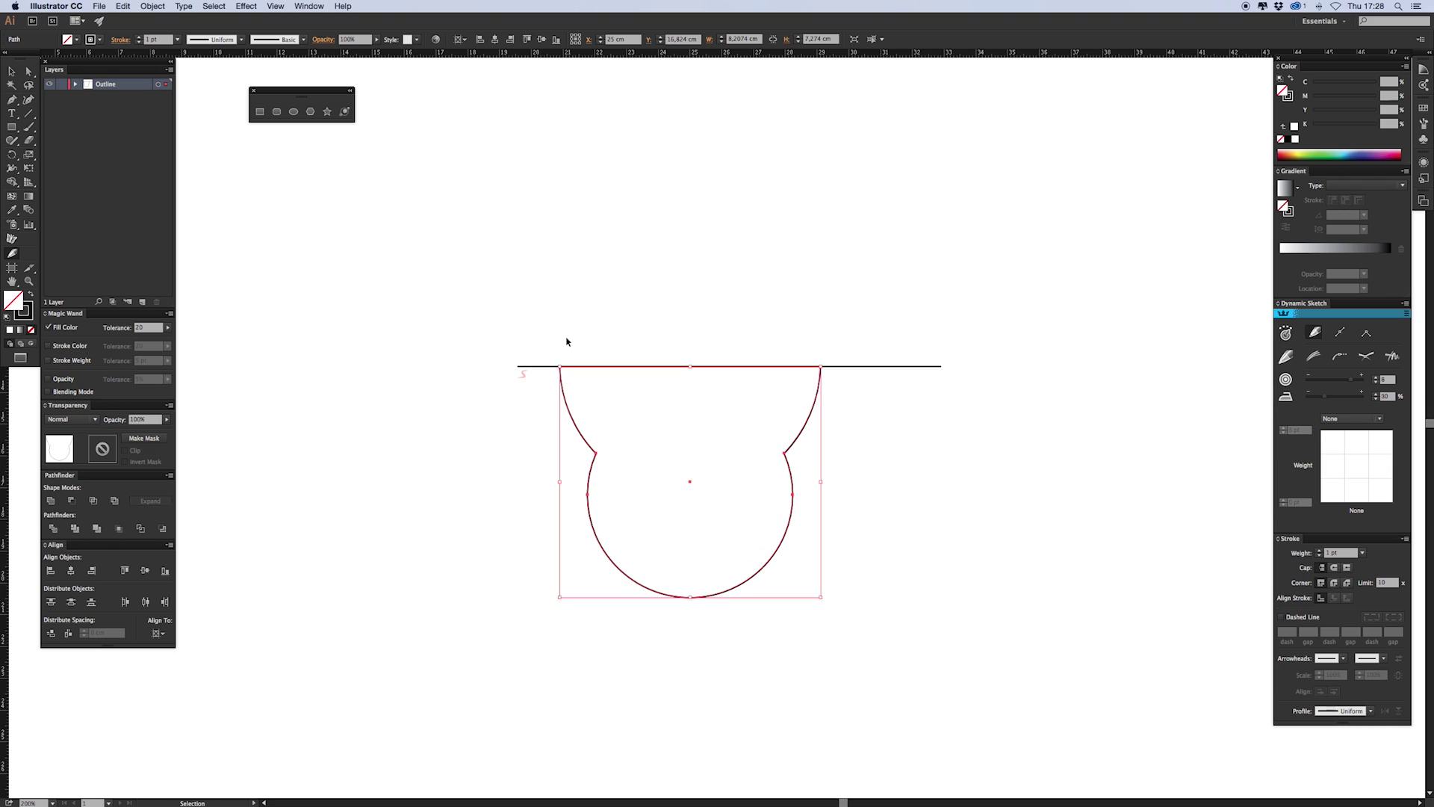
key("ctrl+z")
key("ctrl+z")
key("ctrl+z")
key("ctrl+z")
key("ctrl+z")
key("ctrl+z")
key("ctrl+z")
key("ctrl+z")
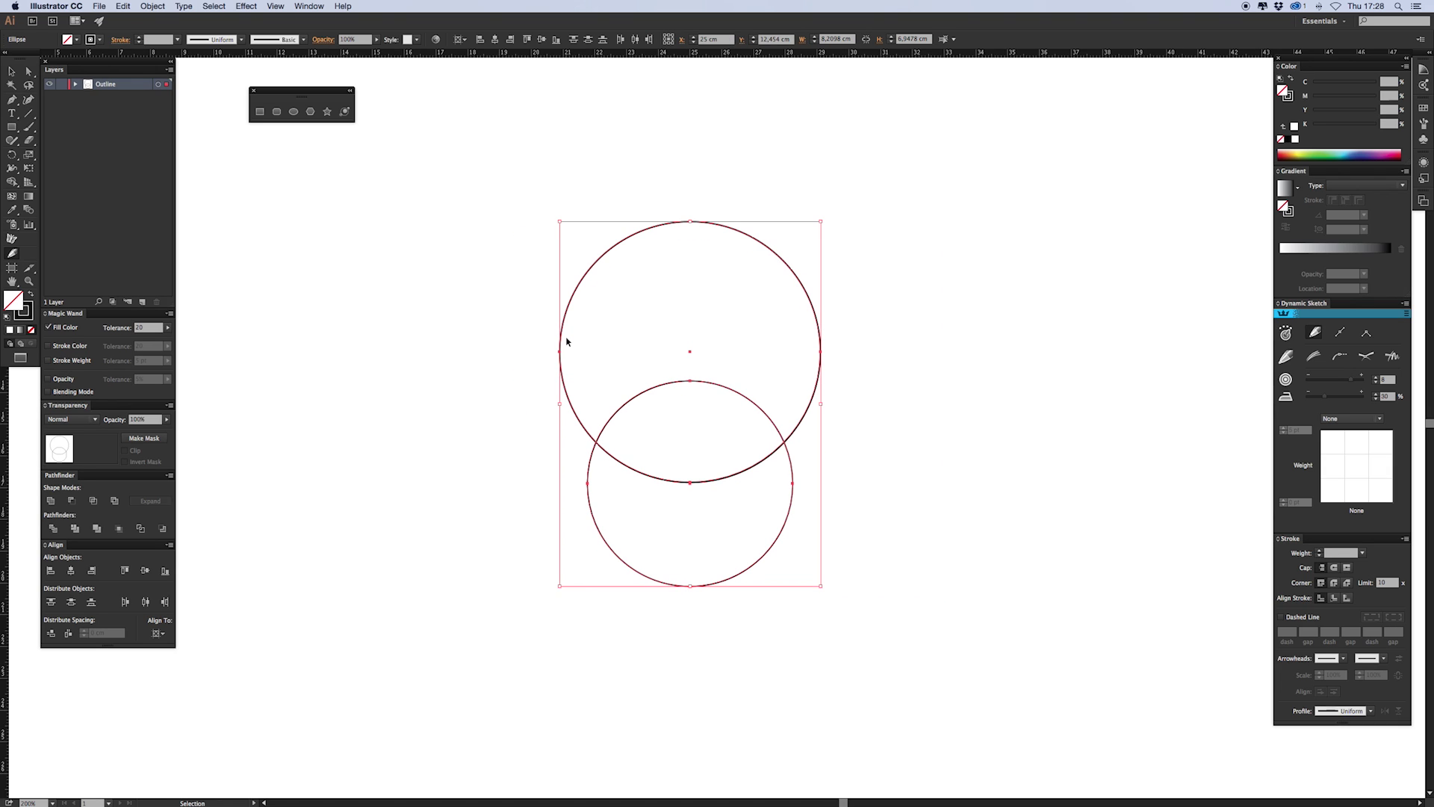
key("super+z")
key("super+z")
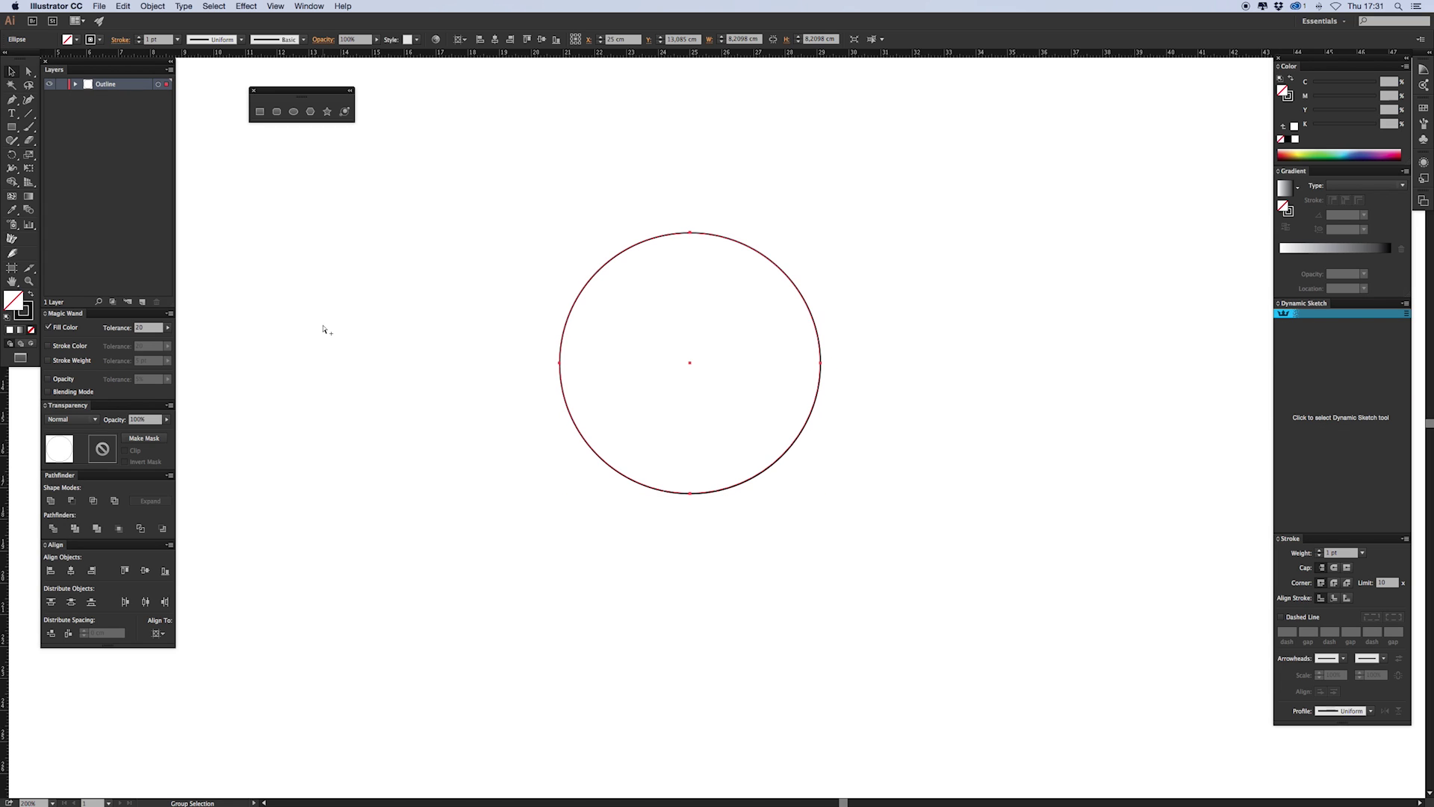
Duplicate the large circle and move the copy straight down so that it overlaps the original
key("v")
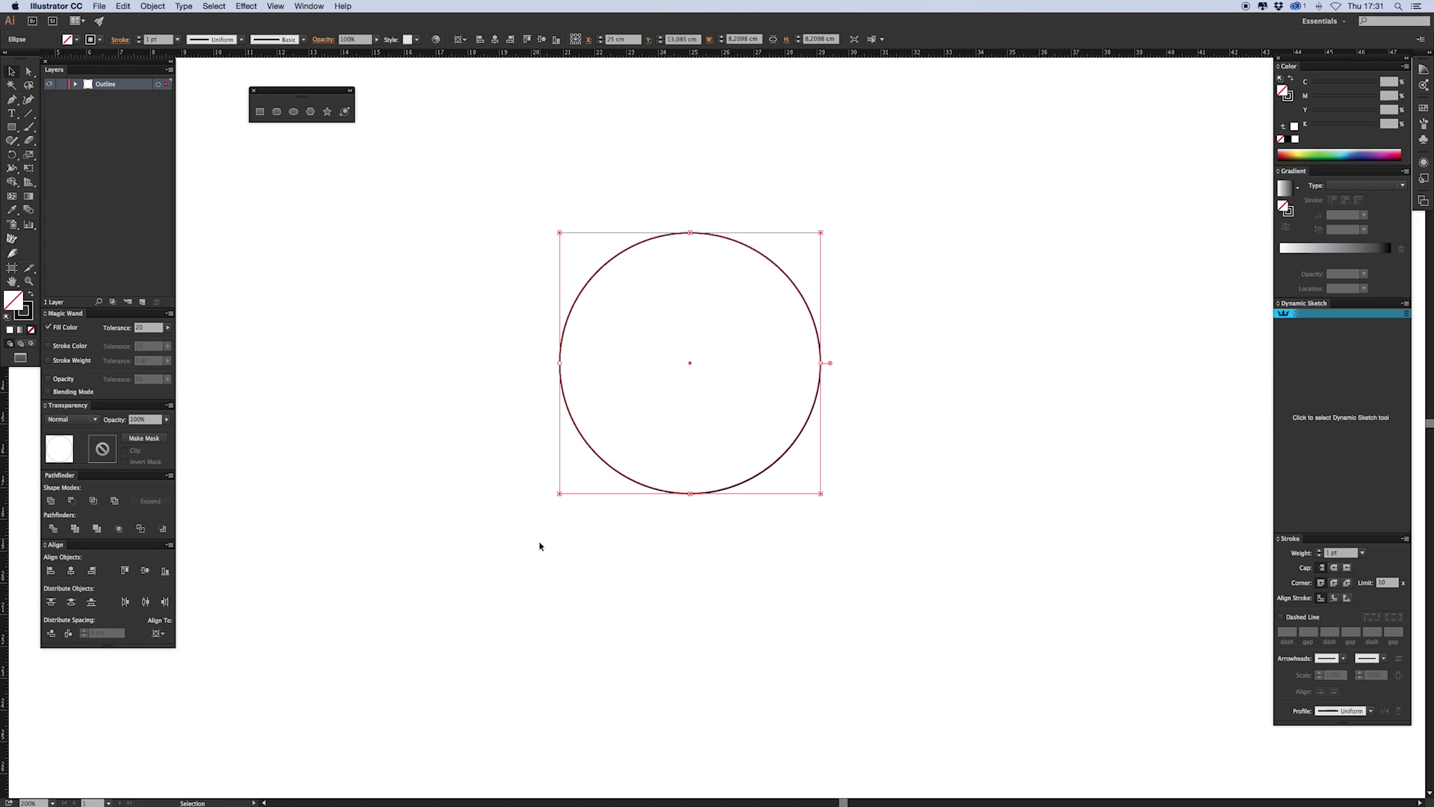
key("shift+Down")
key("shift+Down")
key("shift+Down")
key("shift+Down")
key("shift+Down")
key("shift+Down")
key("shift+Down")
key("shift+Down")
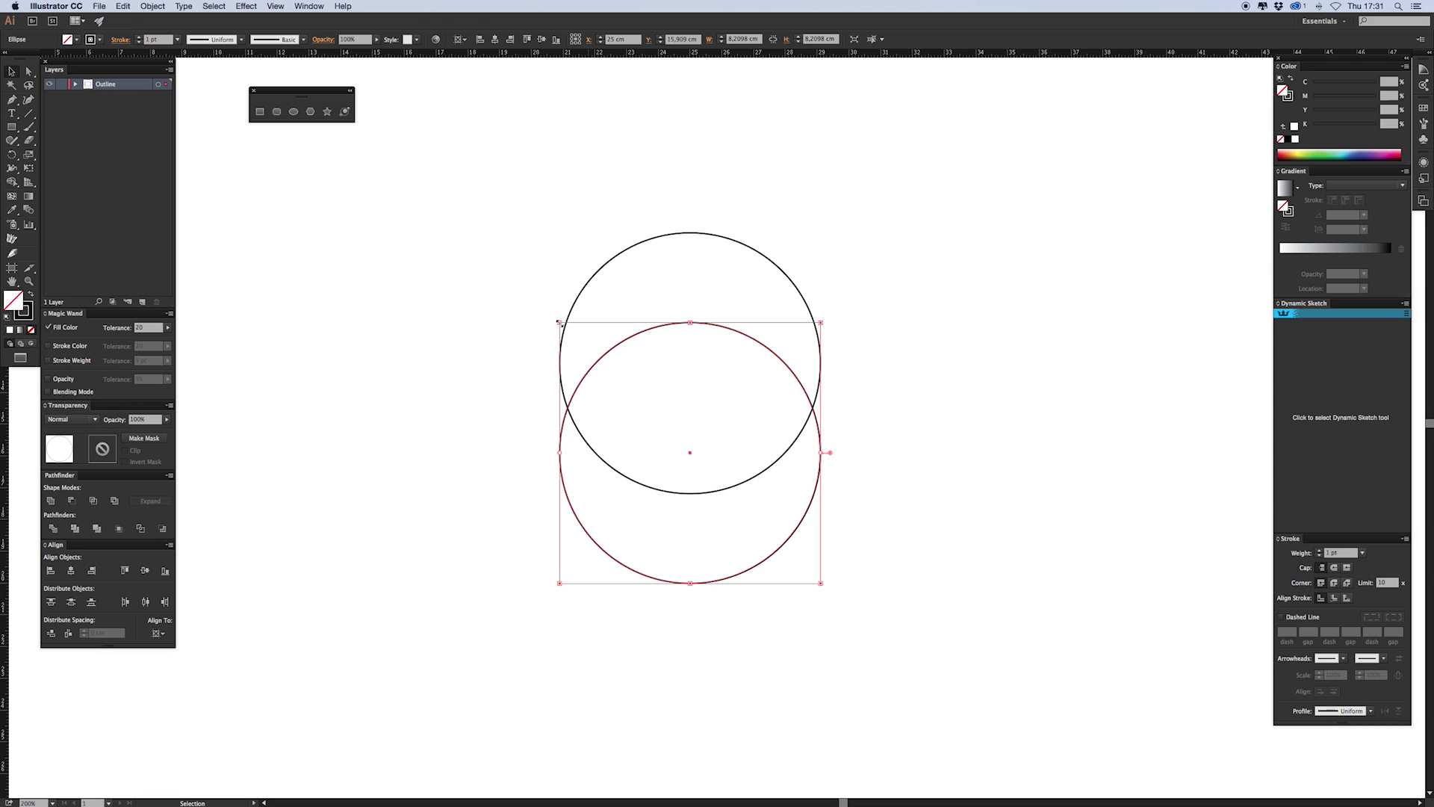
Shrink the lower circle around its centre to about 6.76 cm across and move it further down
left_click_drag(558, 322, 581, 345)
key("shift+Down")
key("shift+Down")
key("shift+Down")
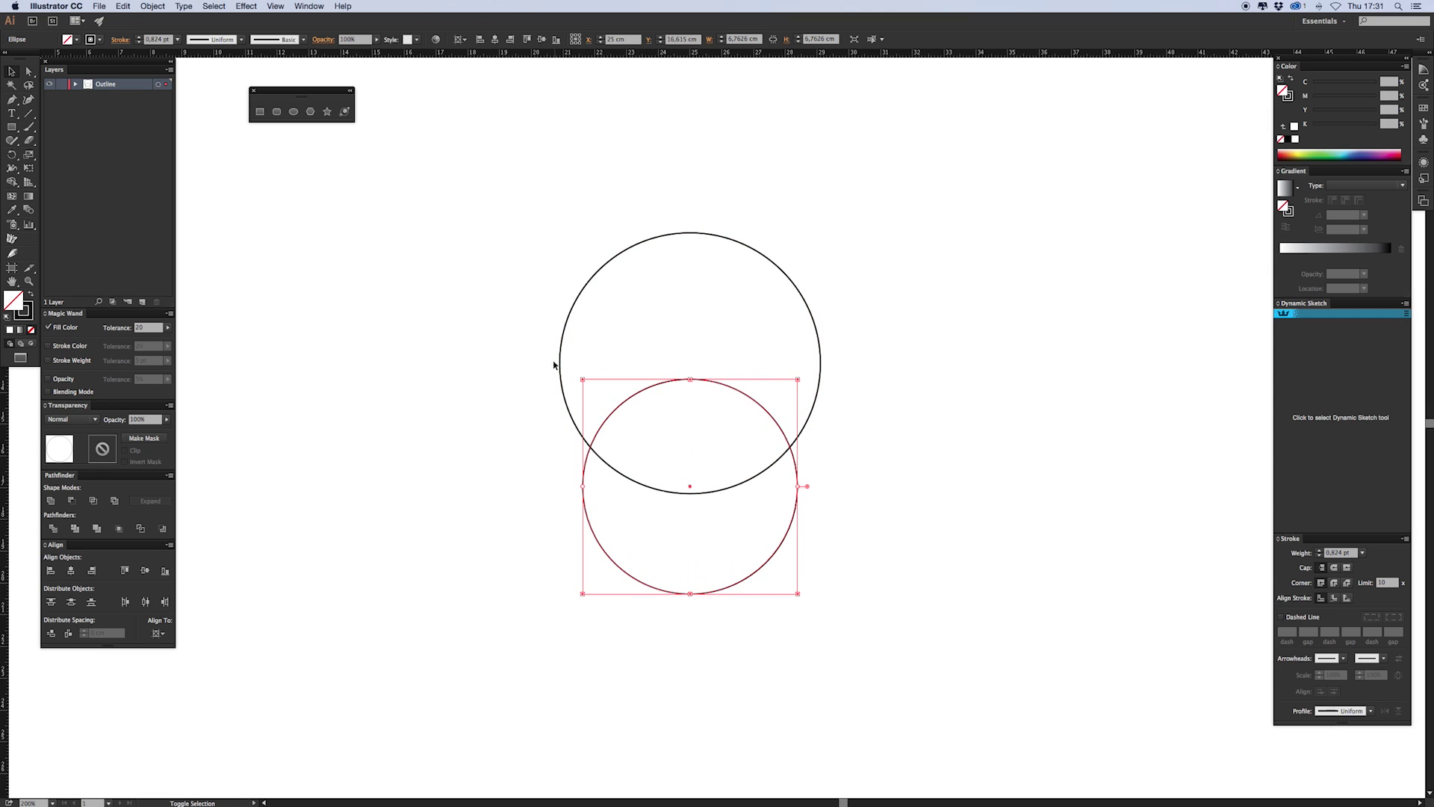
key("shift+Down")
key("shift+Down")
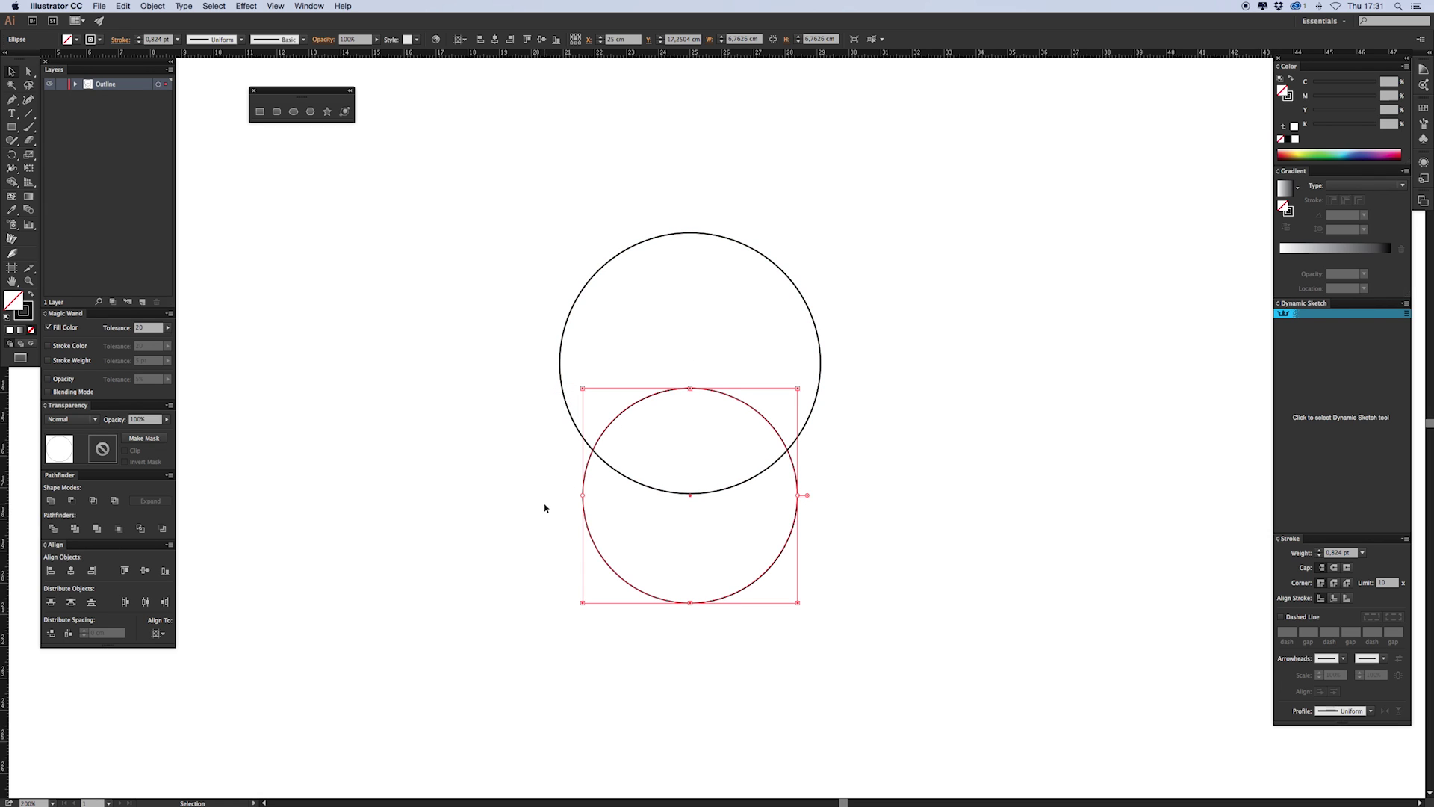
Move the lower circle's bottom anchor point slightly down to lengthen it into a chin
key("a")
left_click_drag(663, 642, 717, 592)
key("shift+Down")
key("shift+Down")
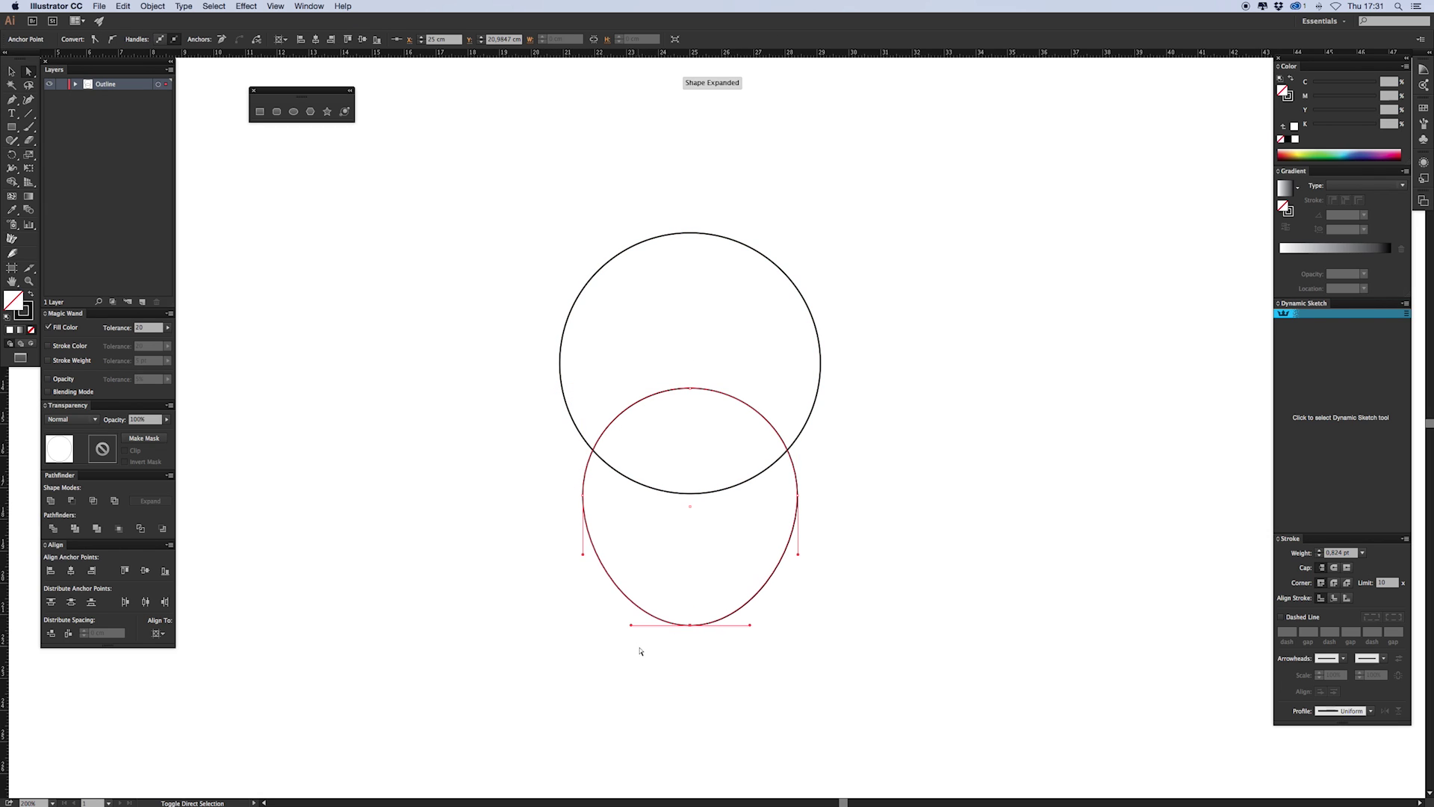
key("shift+Up")
left_click_drag(623, 194, 712, 262)
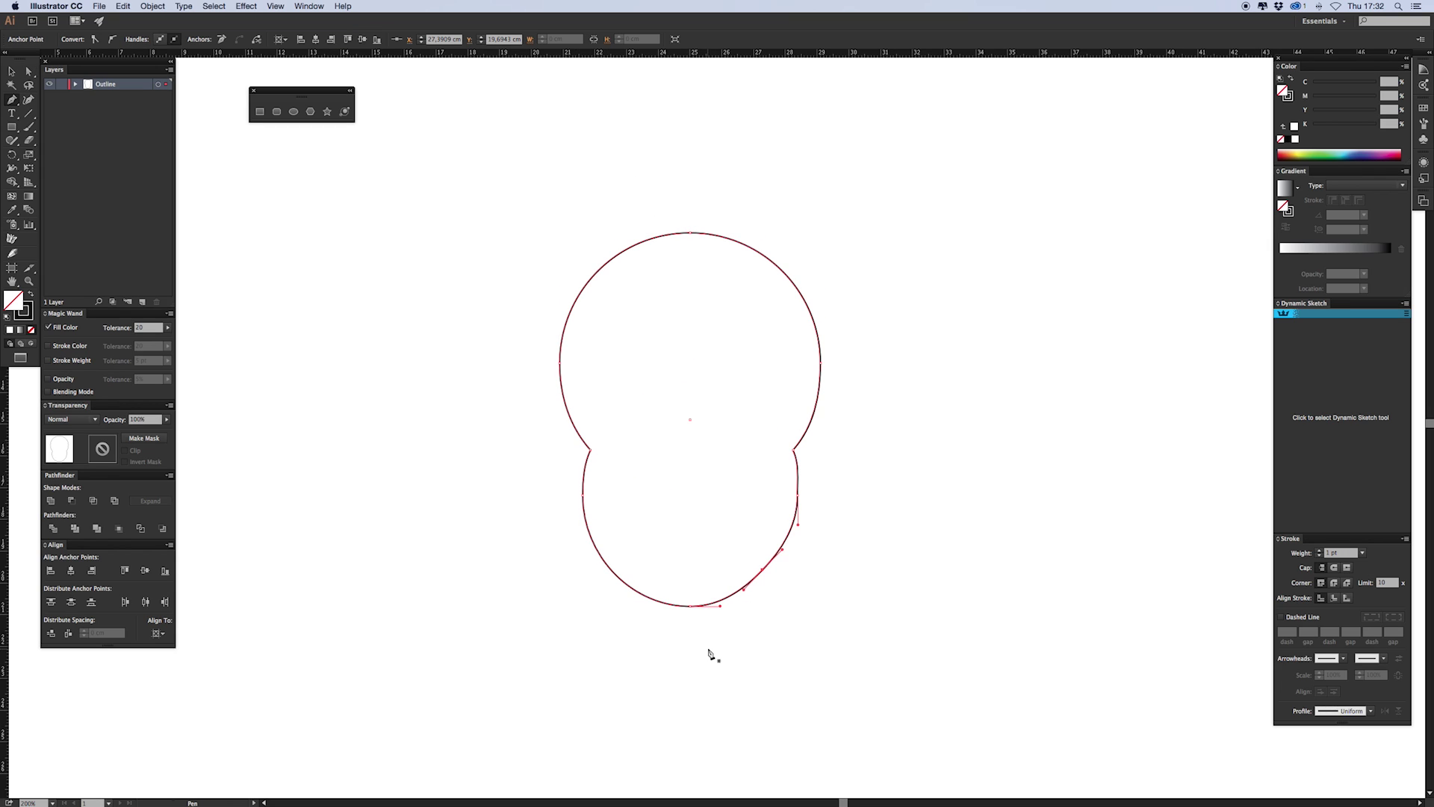
Nudge the right jaw anchor point up and add a matching anchor point on the left jaw to straighten the jawline
key("Up")
key("Up")
key("Up")
key("p")
left_click(612, 569)
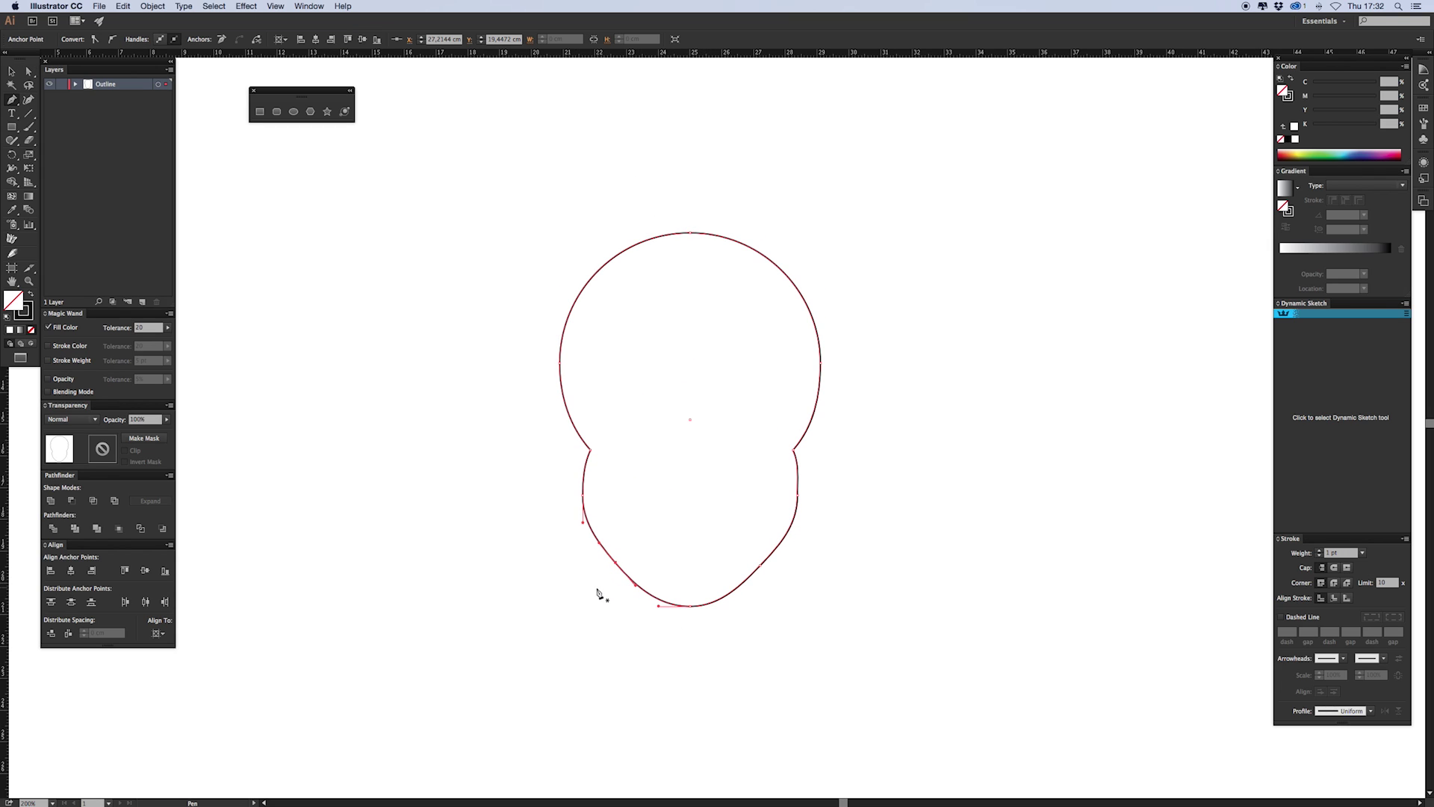
key("v")
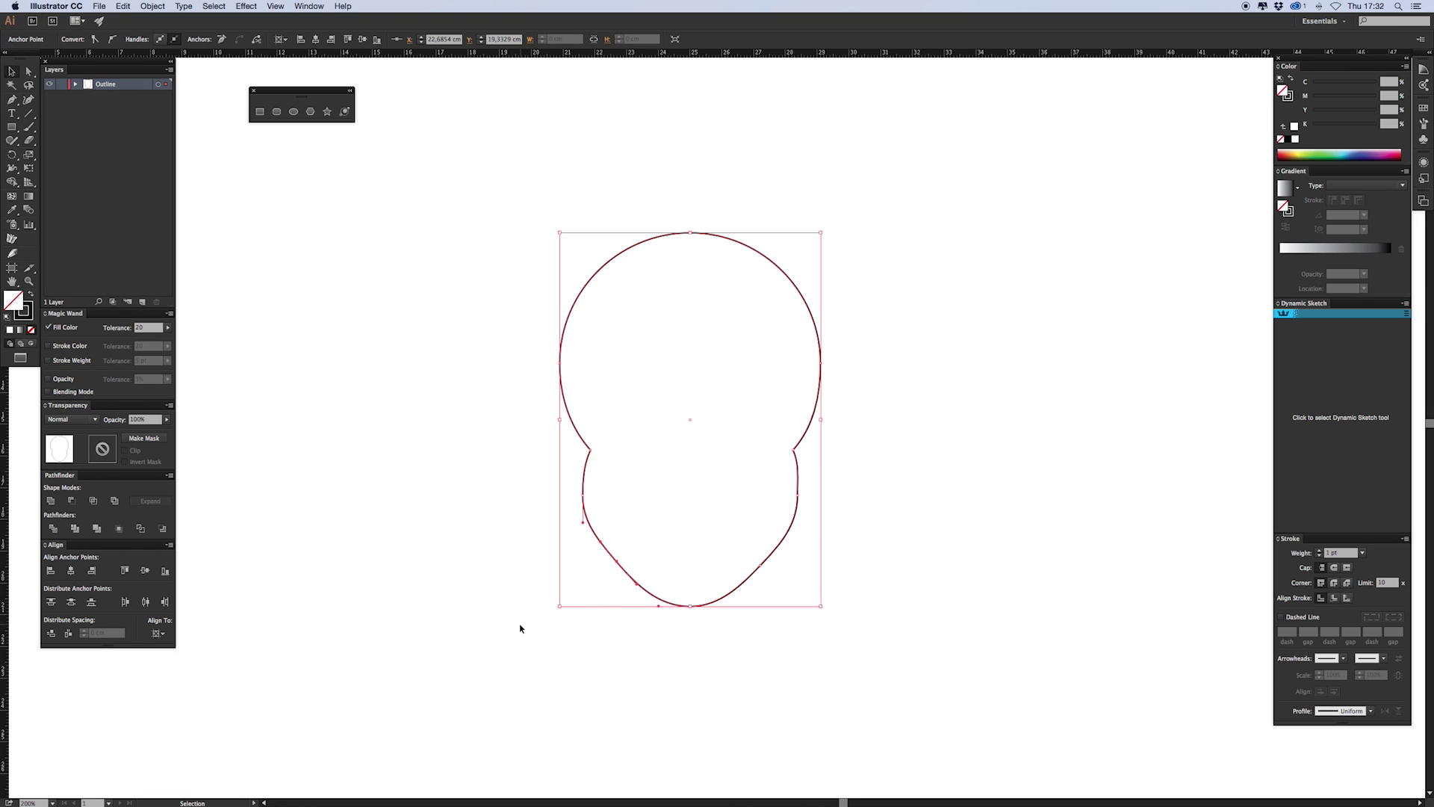
left_click(569, 588)
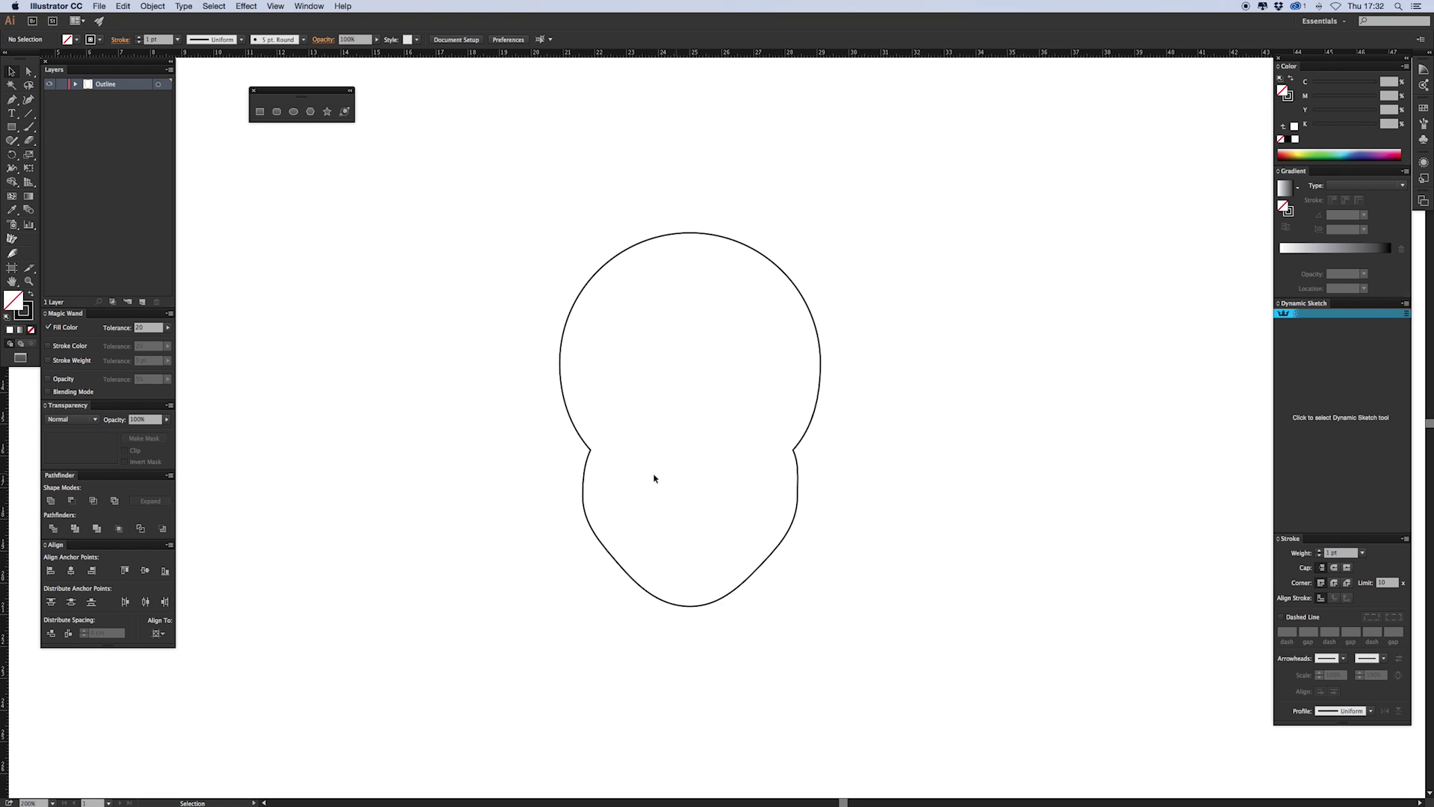
Add an anchor point on each side of the chin and pull both outward to square off the chin
key("a")
left_click(584, 495)
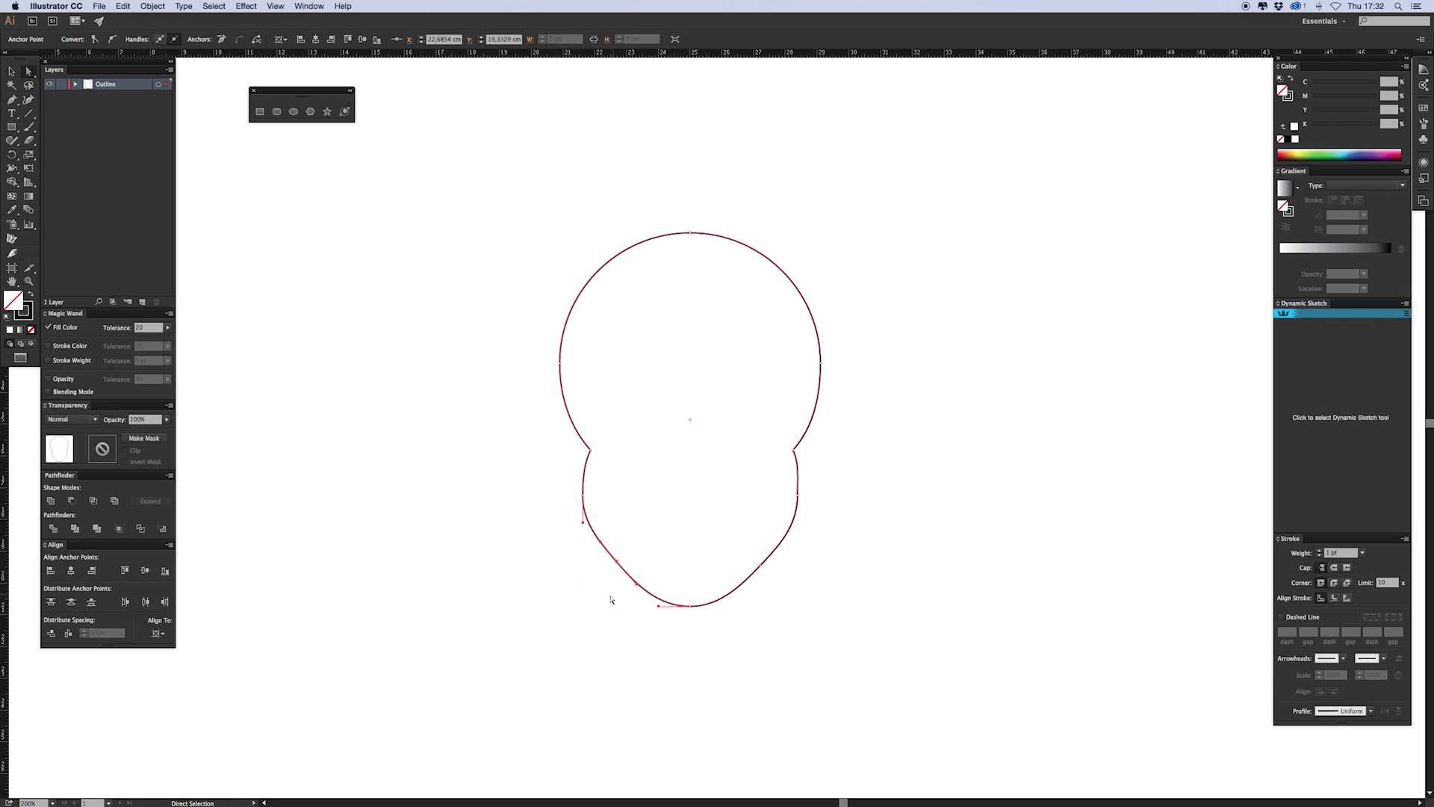
key("plus")
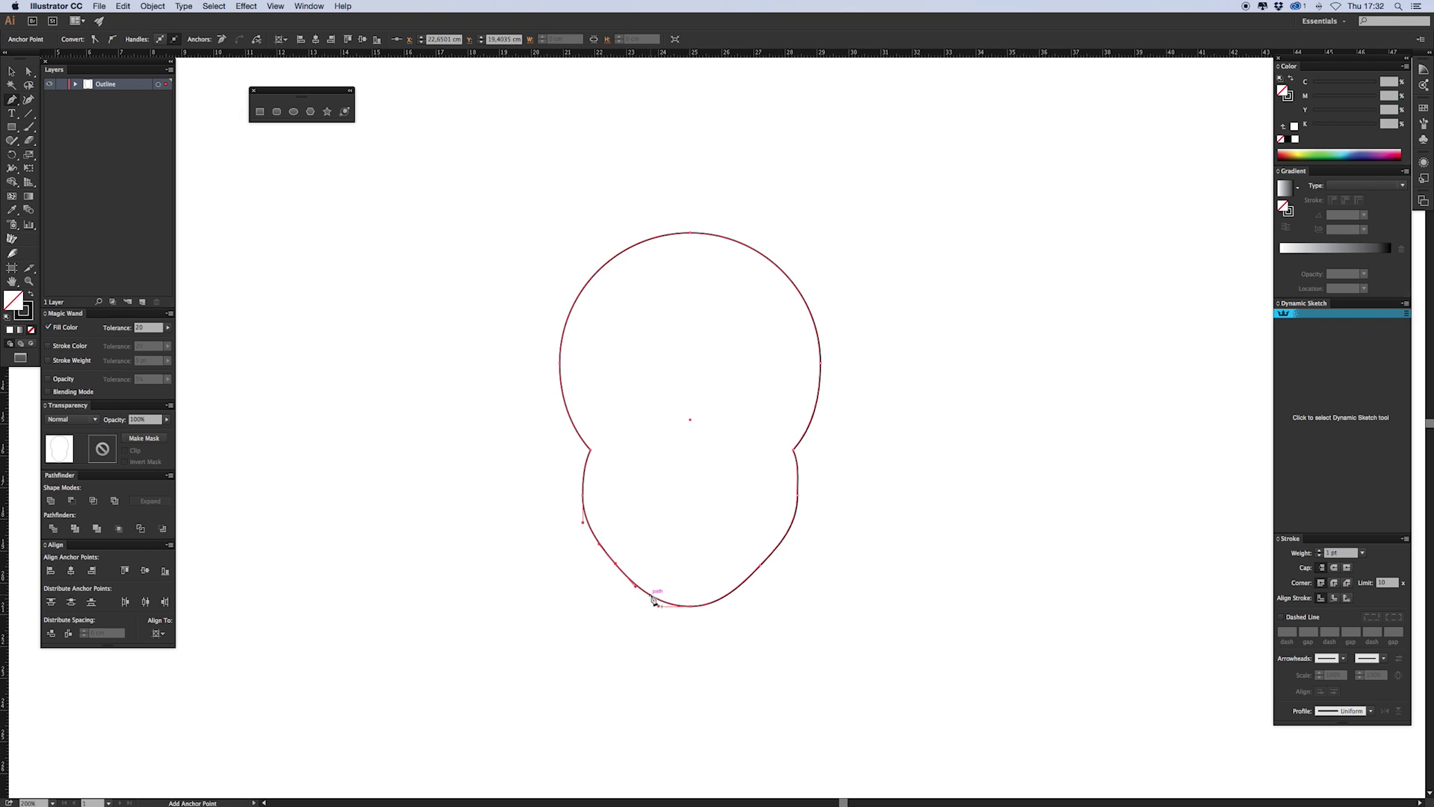
left_click_drag(651, 596, 652, 603)
left_click(731, 595)
key("p")
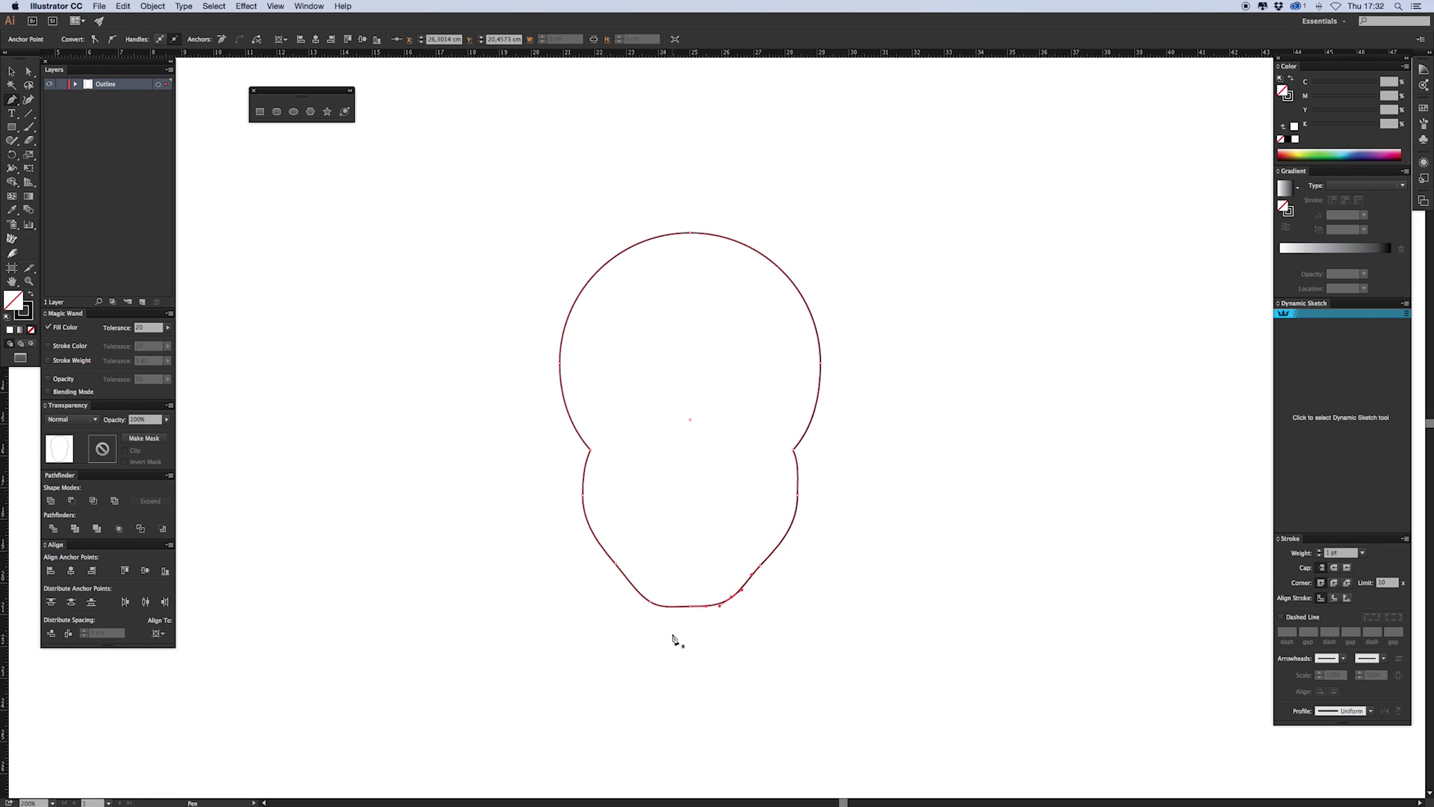
Nudge the chin's centre anchor point up to give the bottom edge a slight dip
key("a")
left_click_drag(699, 600, 746, 547)
key("Up")
key("Up")
left_click(688, 640)
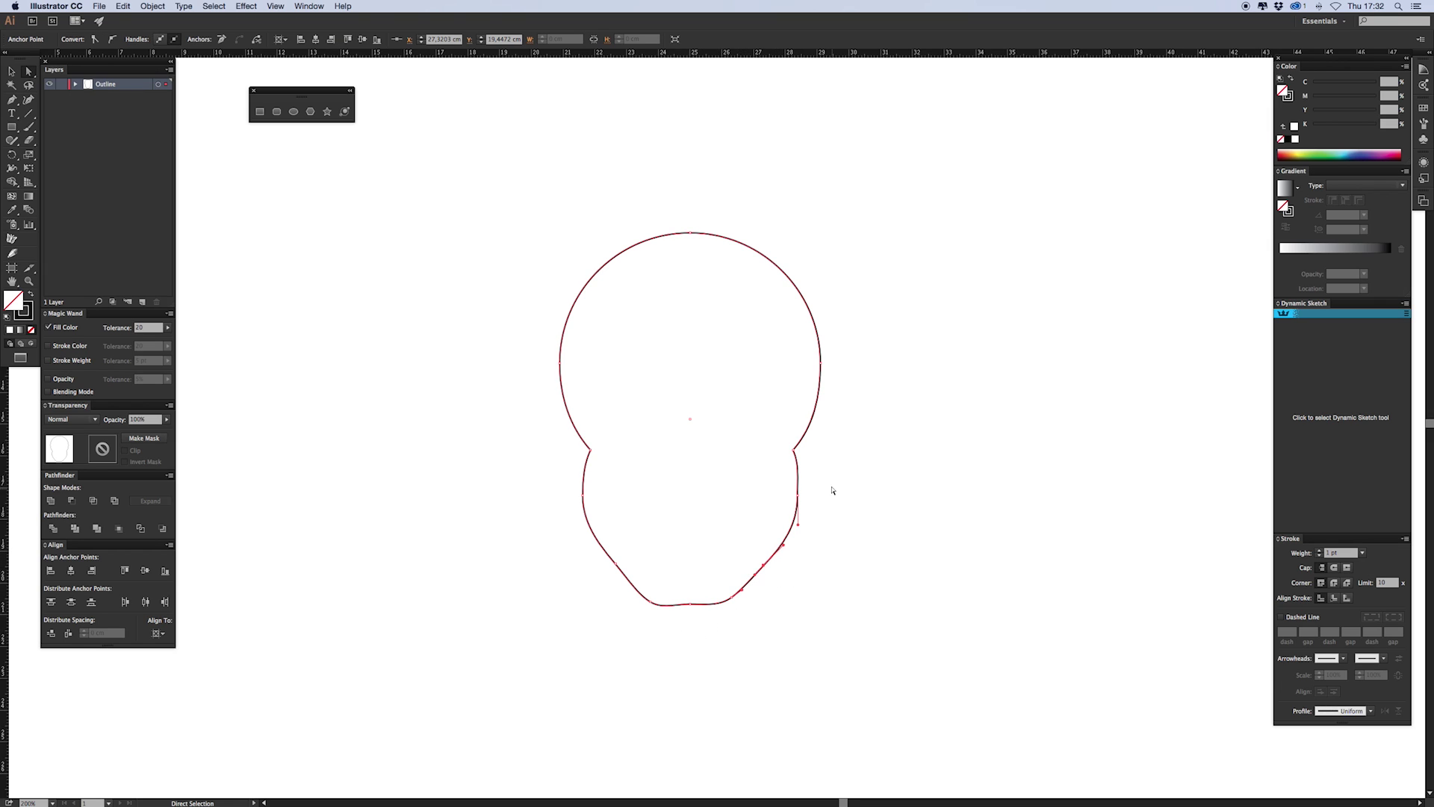
Add an anchor point just above the right jaw point and nudge the points to form a small angular notch in the jaw
left_click(796, 522)
left_click(764, 565)
key("Left")
key("Left")
key("Left")
key("p")
left_click(768, 557)
key("Up")
key("Up")
key("Up")
key("Up")
key("Up")
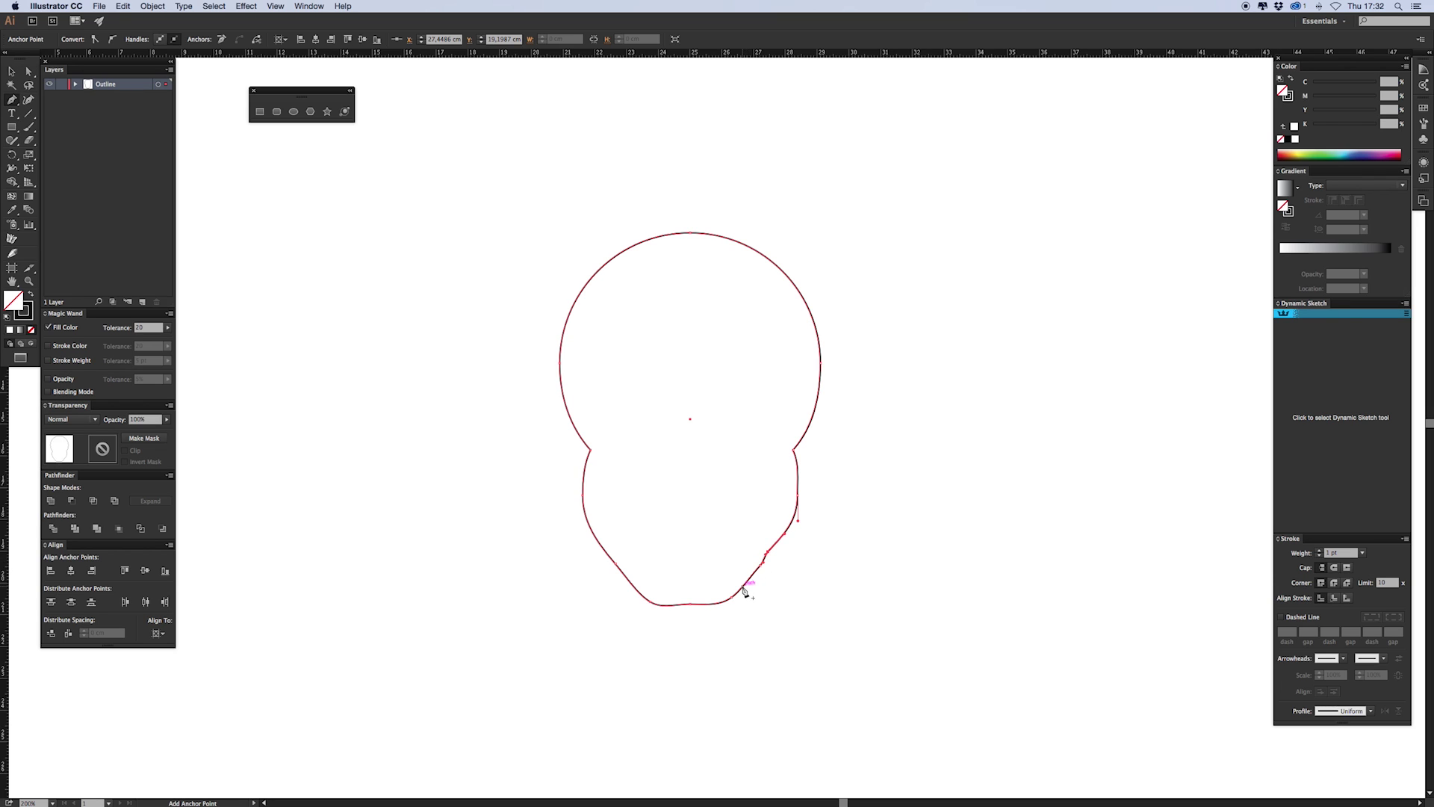
key("Up")
key("Up")
key("Up")
key("Up")
key("Up")
key("Up")
Shape a matching notch in the left jaw and adjust the left cheek's curve
left_click(628, 579)
key("a")
left_click(601, 586)
left_click_drag(616, 560, 617, 562)
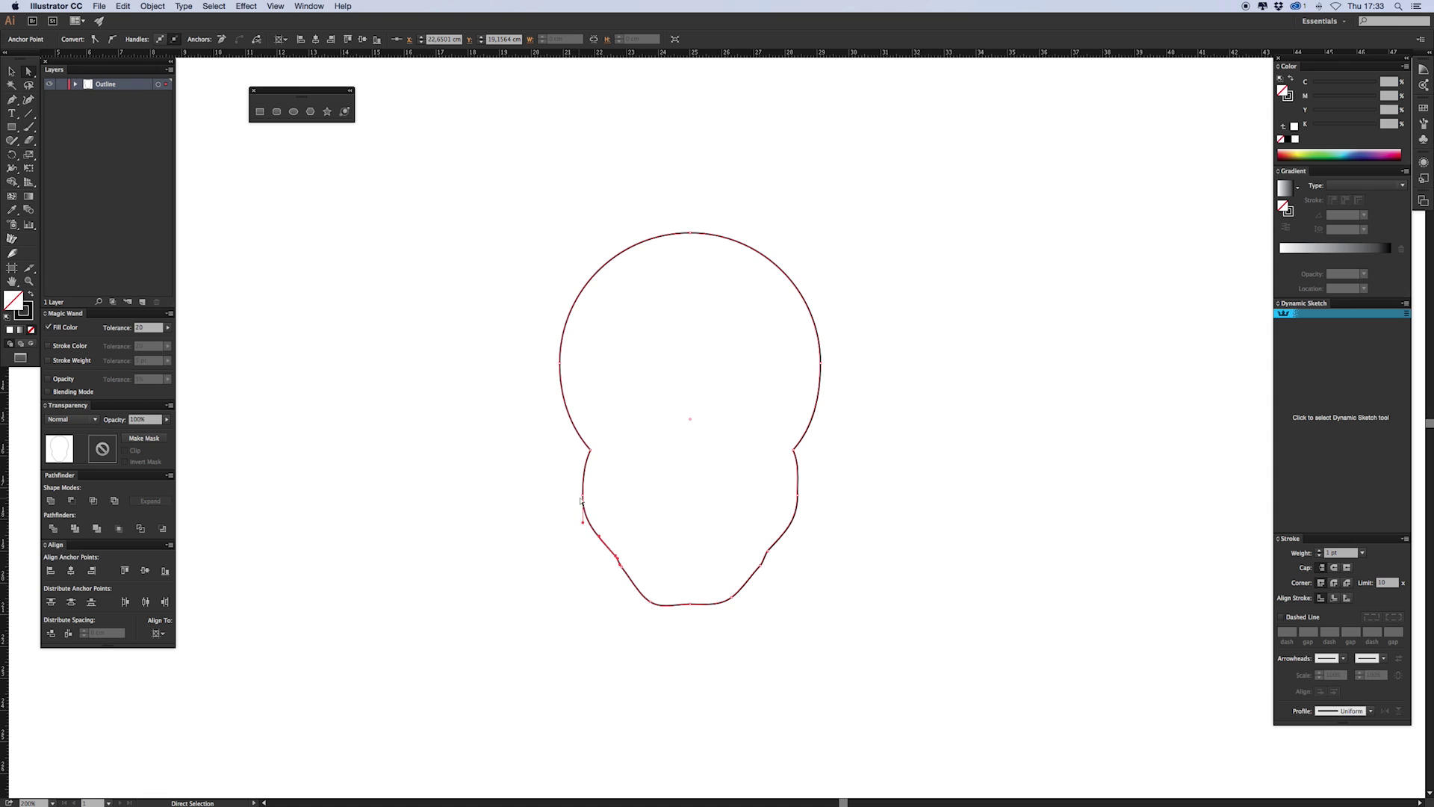
mouse_move(582, 499)
left_mouse_down()
mouse_move(593, 496)
mouse_move(586, 525)
left_mouse_up()
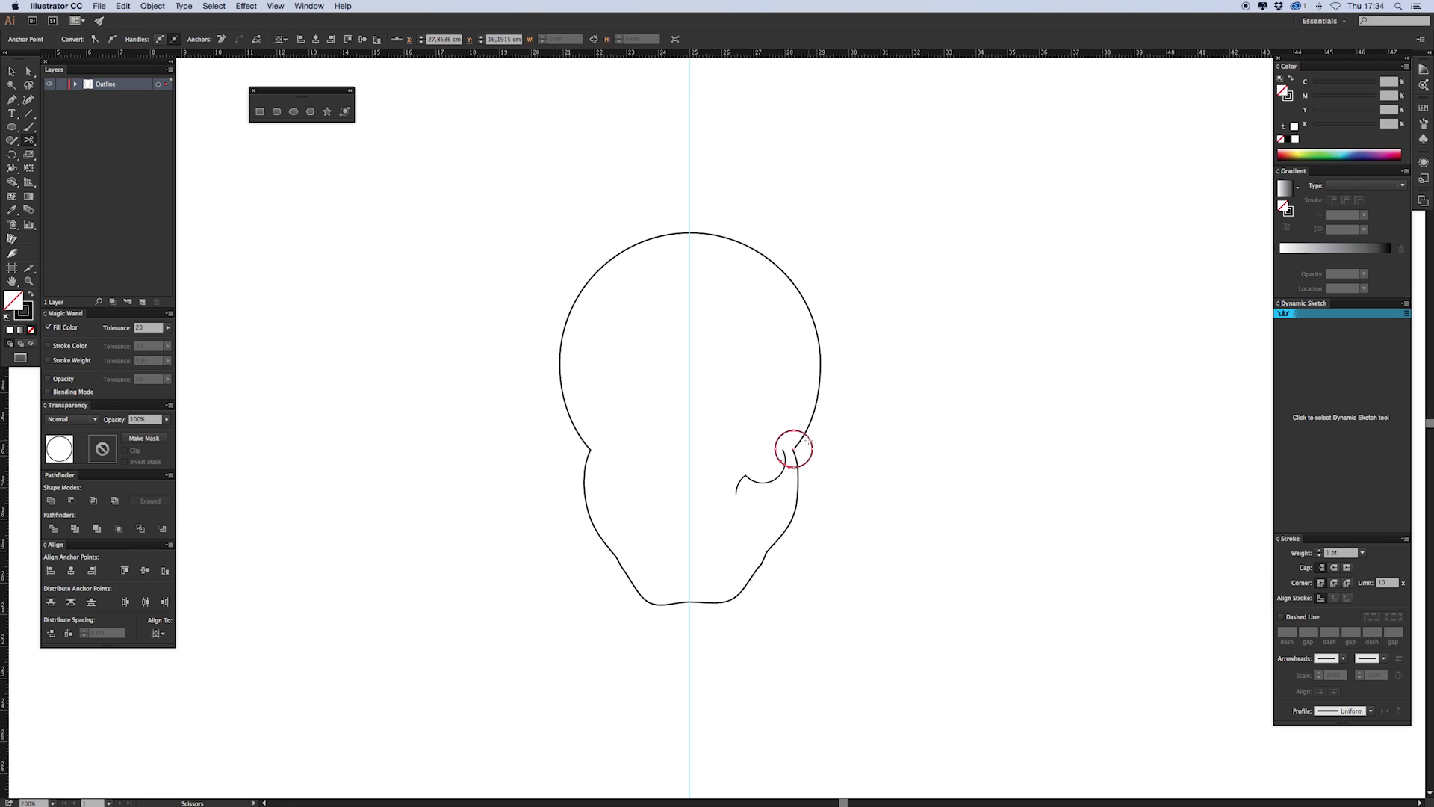
Cut and delete the head outline inside the small circle at the right temple, along with the circle's inner segment
left_click(782, 435)
key("Delete")
left_click(804, 433)
key("Delete")
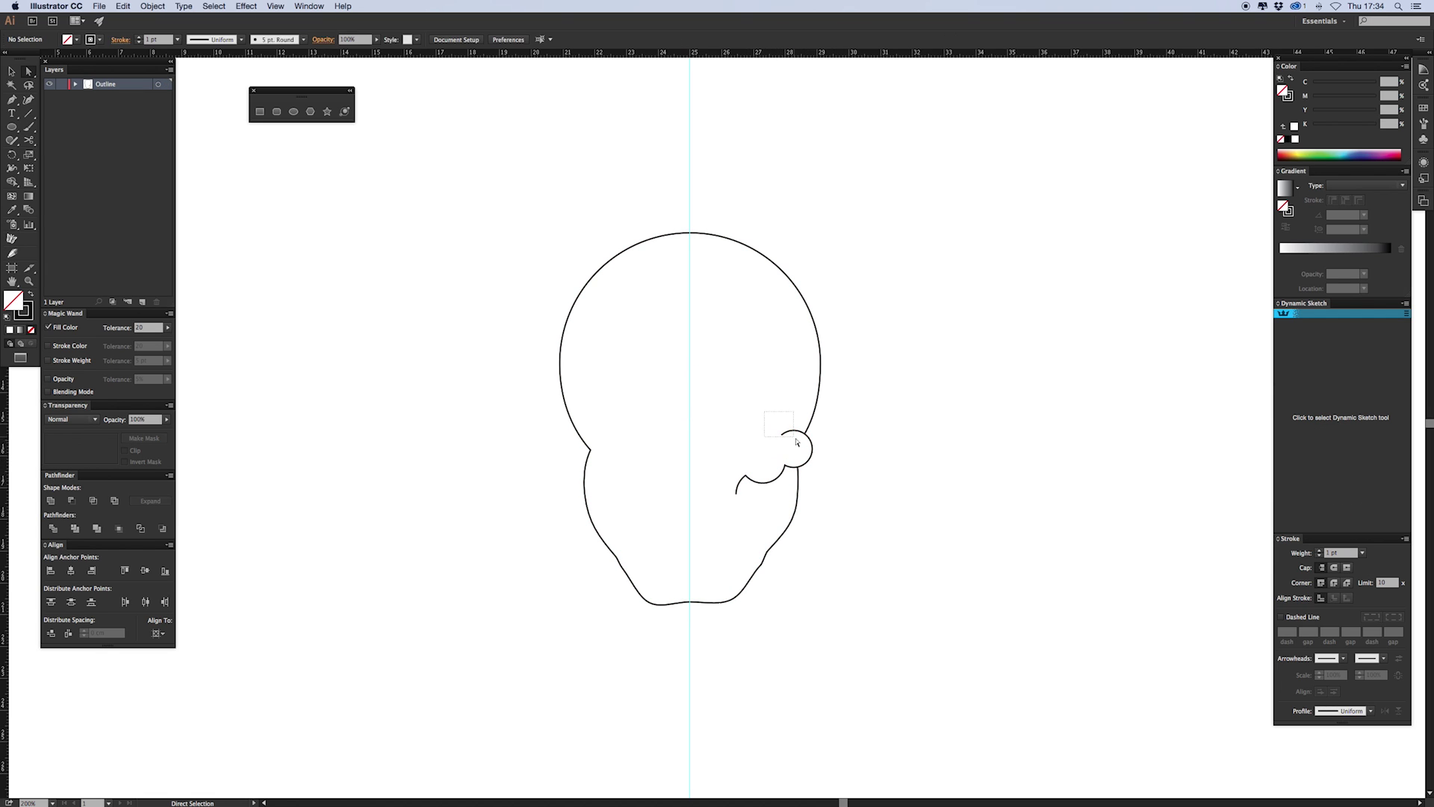
Reshape the open circle at the right temple into a flatter hook by adjusting its upper end and outermost anchor point
key("a")
left_click_drag(778, 451, 792, 440)
left_click(805, 462)
key("p")
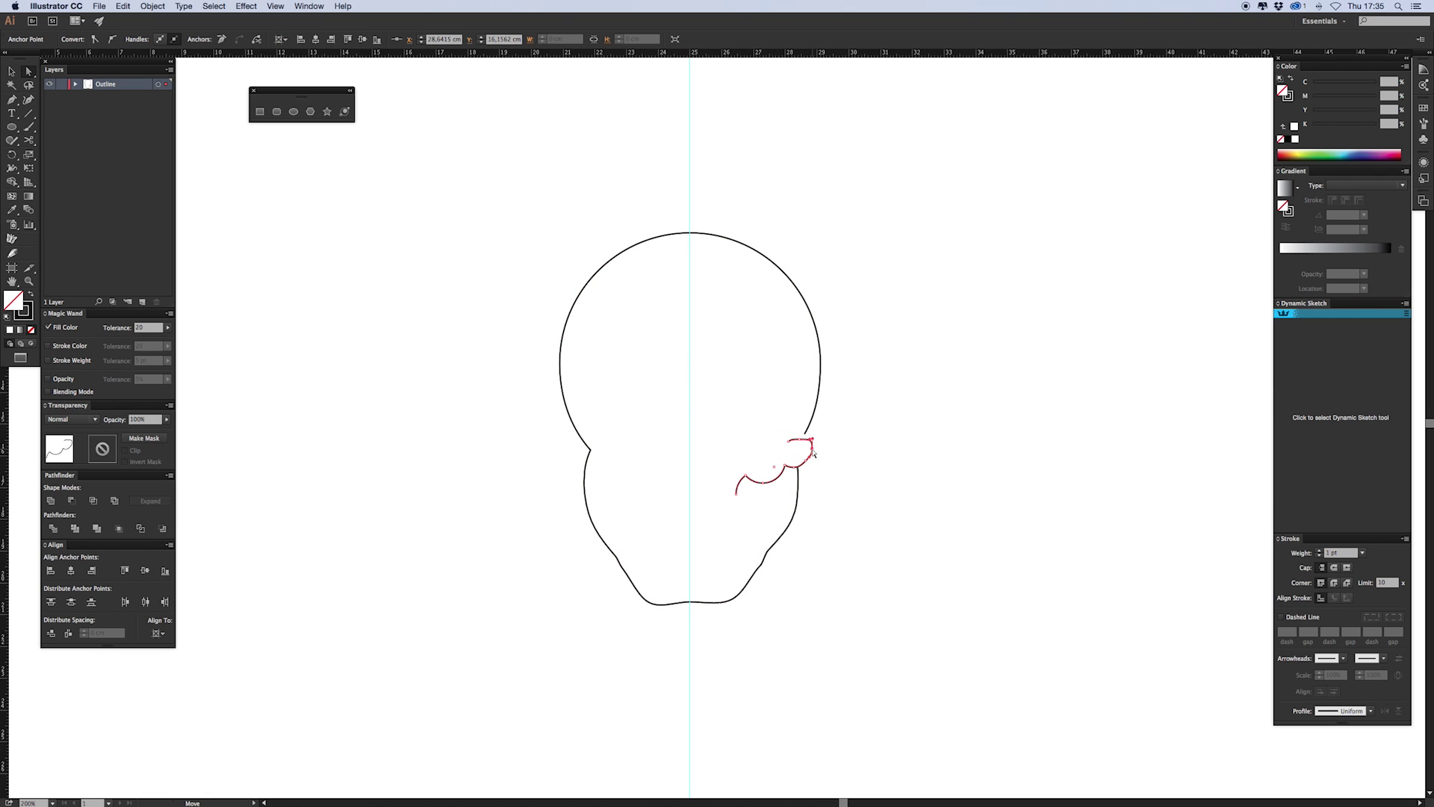
left_click(811, 449)
key("v")
left_click(811, 448)
key("a")
left_click(811, 449)
left_click(819, 470)
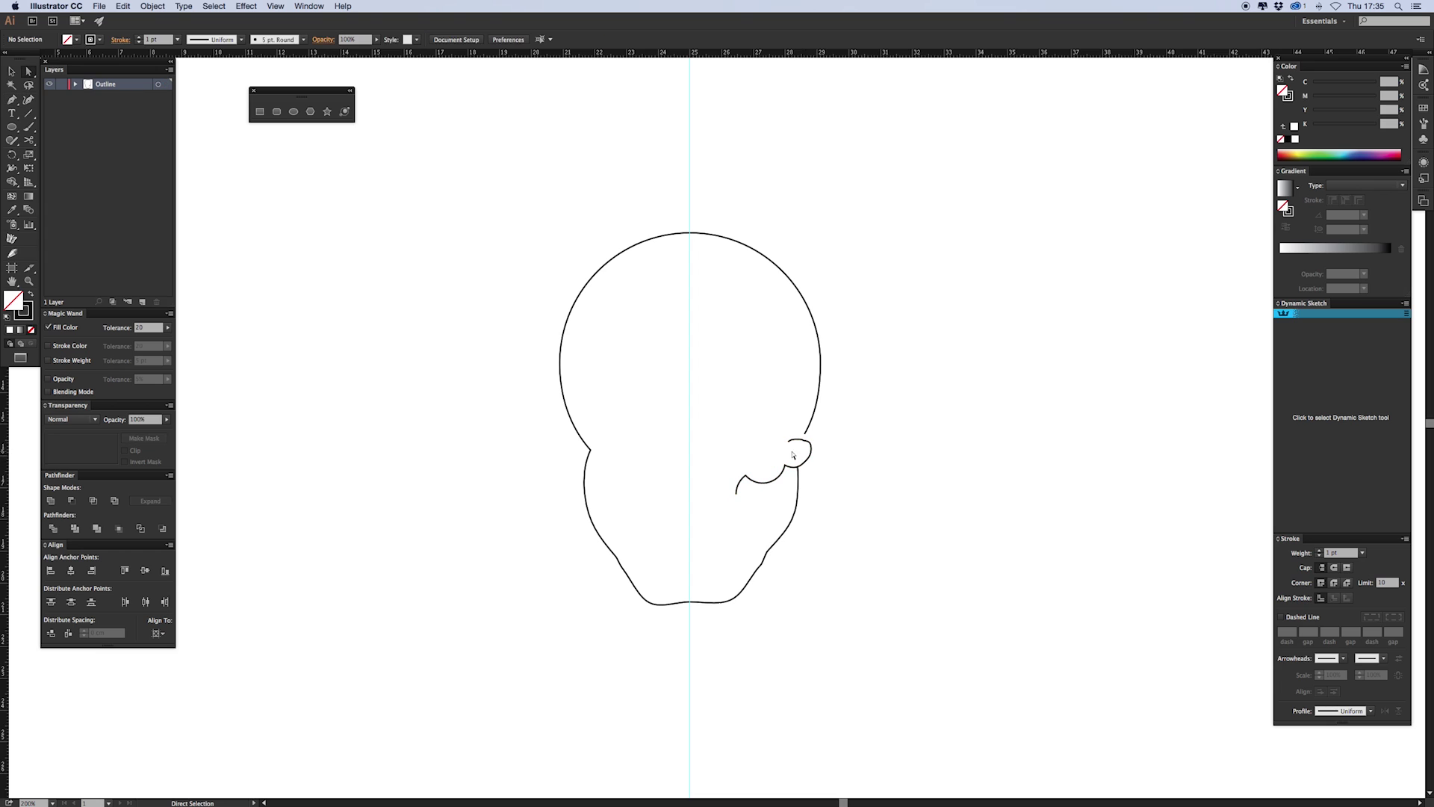
Fine-tune the cheekbone hook by shifting its upper endpoint right and nudging its lower outer anchor point left and up
left_click_drag(789, 441, 794, 437)
key("Right")
key("Down")
left_click(777, 468)
left_click(806, 461)
key("Left")
key("Up")
key("Left")
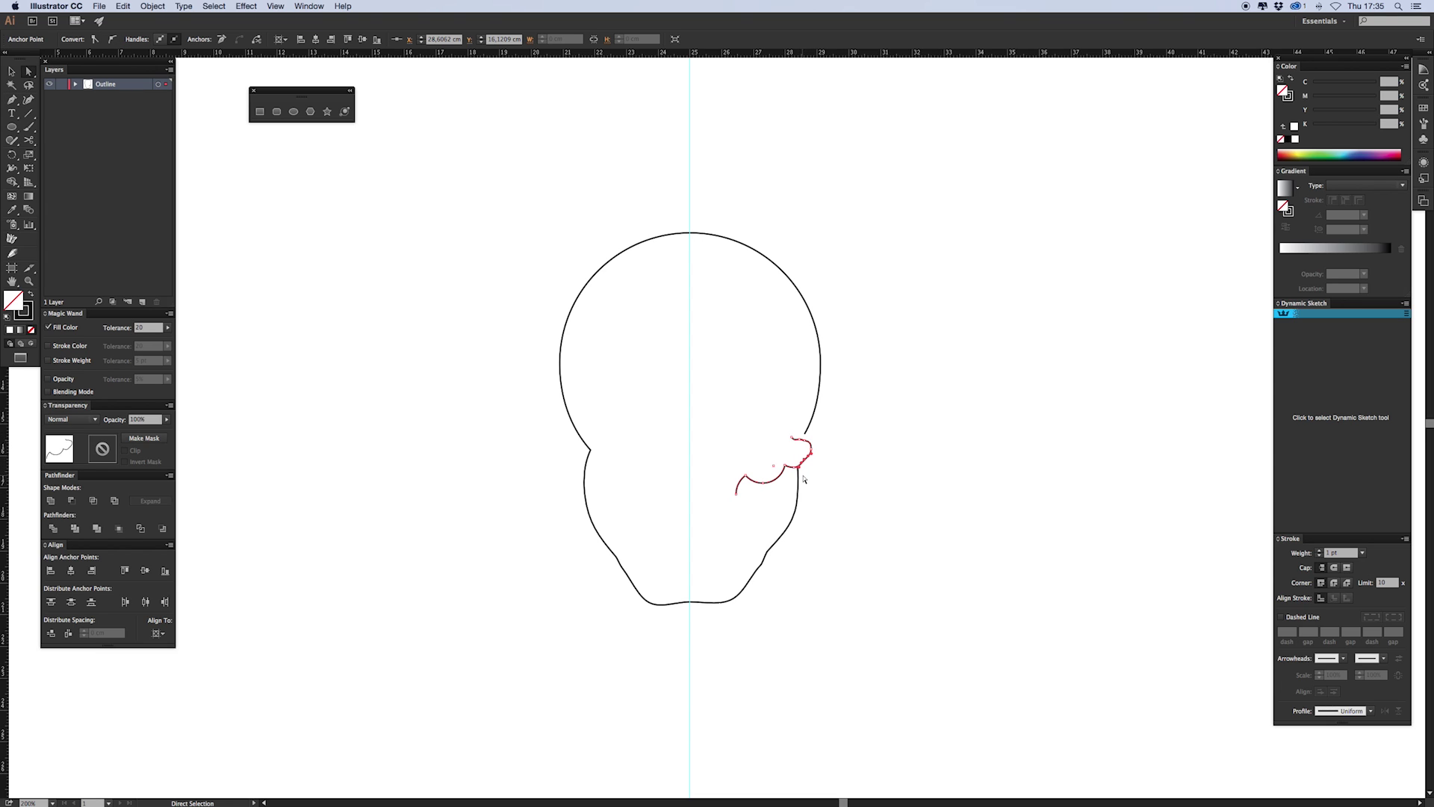
Select the whole cheekbone curve and smooth out its corners with the Pencil tool
left_click(809, 471)
key("v")
left_click(802, 465)
key("n")
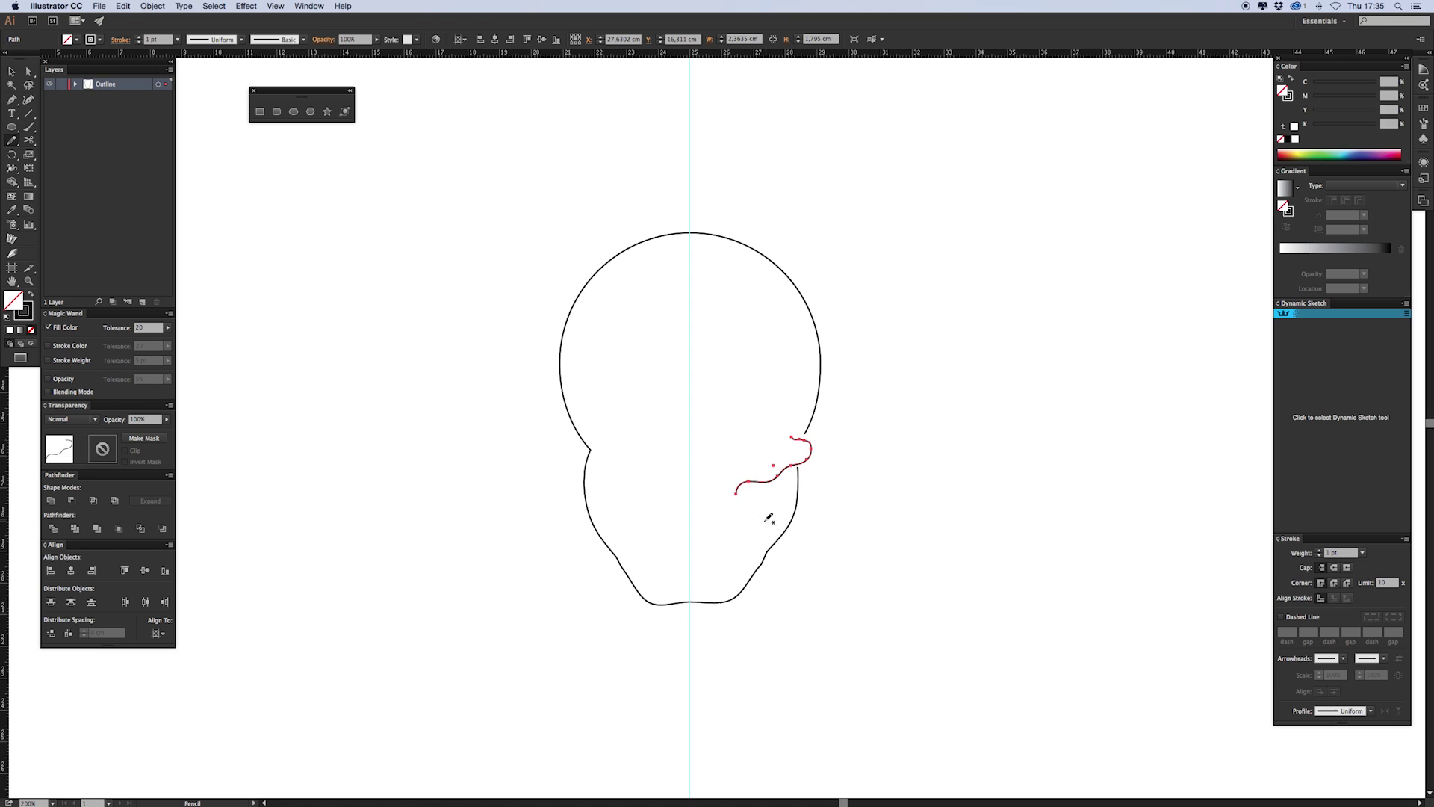
Select the face outline below the right cheekbone and move its cheek anchor point inward
key("v")
left_click(795, 496)
key("p")
key("a")
left_click_drag(798, 495, 760, 526)
Add an anchor point midway down the right cheek, nudge it left and down, and refine the lower jaw into a wavy contour
key("p")
left_click(781, 525)
key("a")
key("Left")
key("Left")
key("Left")
key("Left")
key("Down")
key("Down")
key("Down")
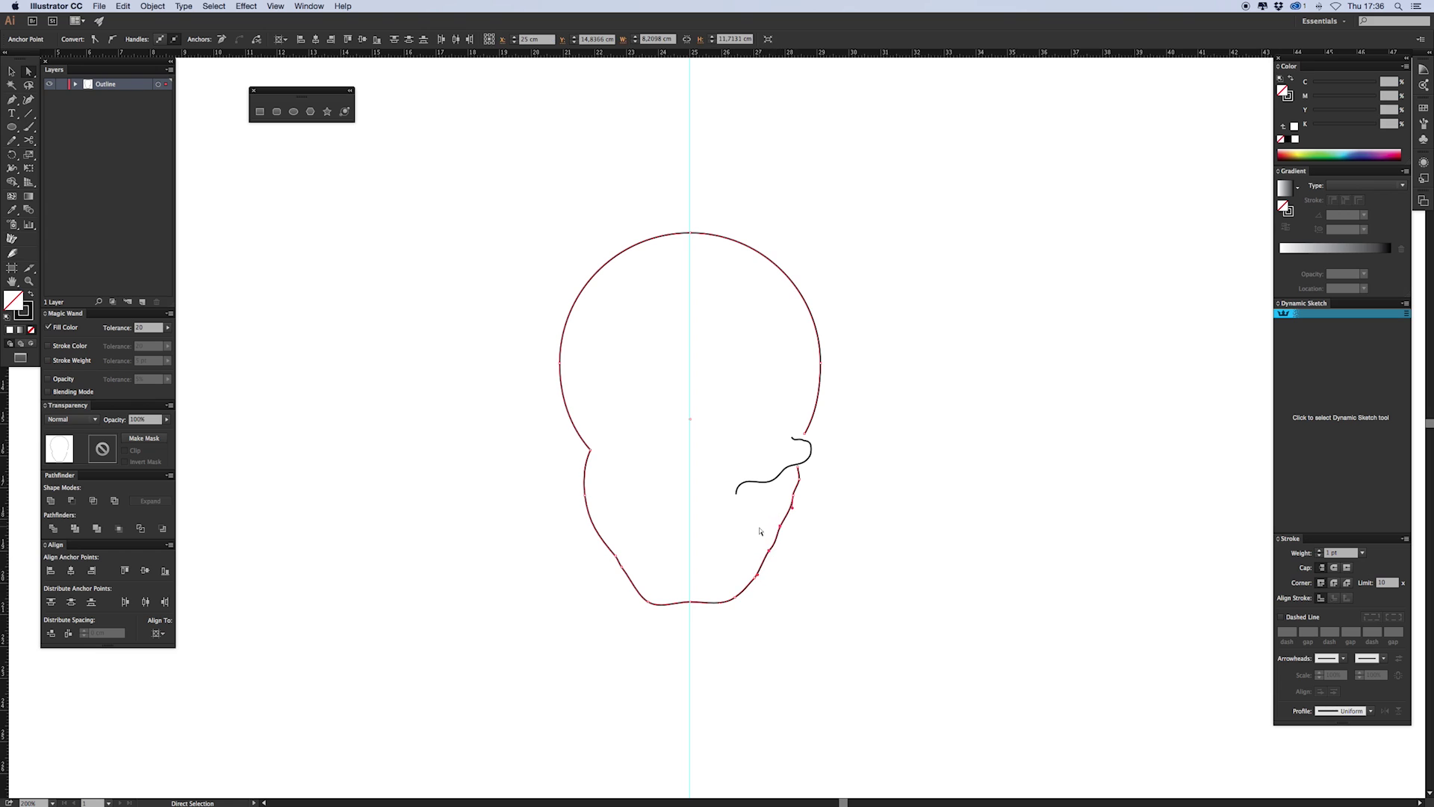
key("Left")
left_click_drag(749, 586, 711, 611)
left_click(711, 611)
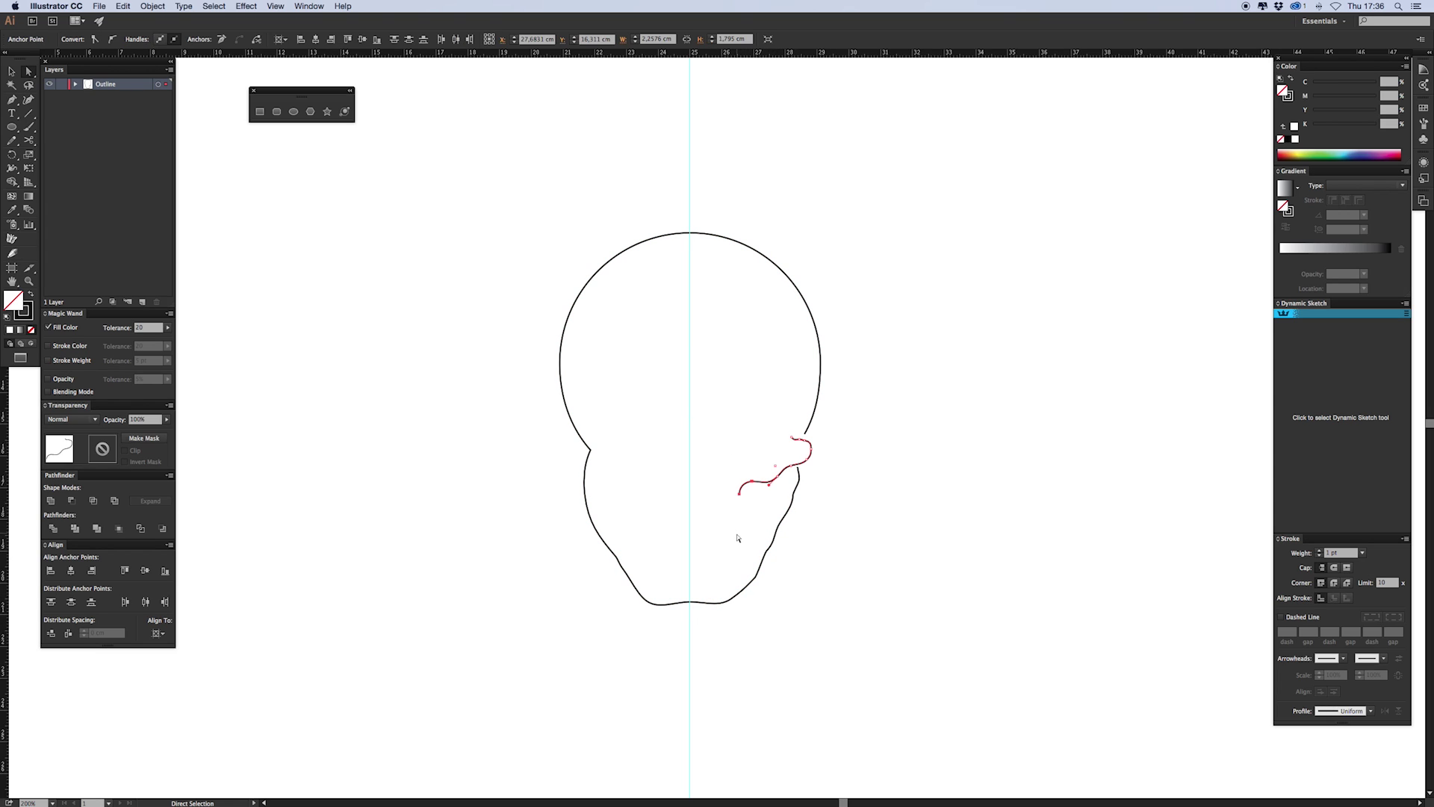
Draw a small ellipse at the right temple and nudge it into the hook of the cheekbone curve
key("l")
mouse_move(778, 411)
left_mouse_down()
mouse_move(753, 440)
mouse_move(755, 474)
mouse_move(768, 419)
mouse_move(810, 443)
left_mouse_up()
key("shift+Right")
key("shift+Right")
key("shift+Down")
key("shift+Down")
key("Left")
key("Left")
key("Left")
key("Down")
key("Down")
key("Down")
key("Down")
key("Down")
key("Down")
key("v")
left_click(827, 532)
Draw a tall narrow ellipse about 0.8 by 4.74 cm over the right temple, cut it and delete all but its lower left arc
key("l")
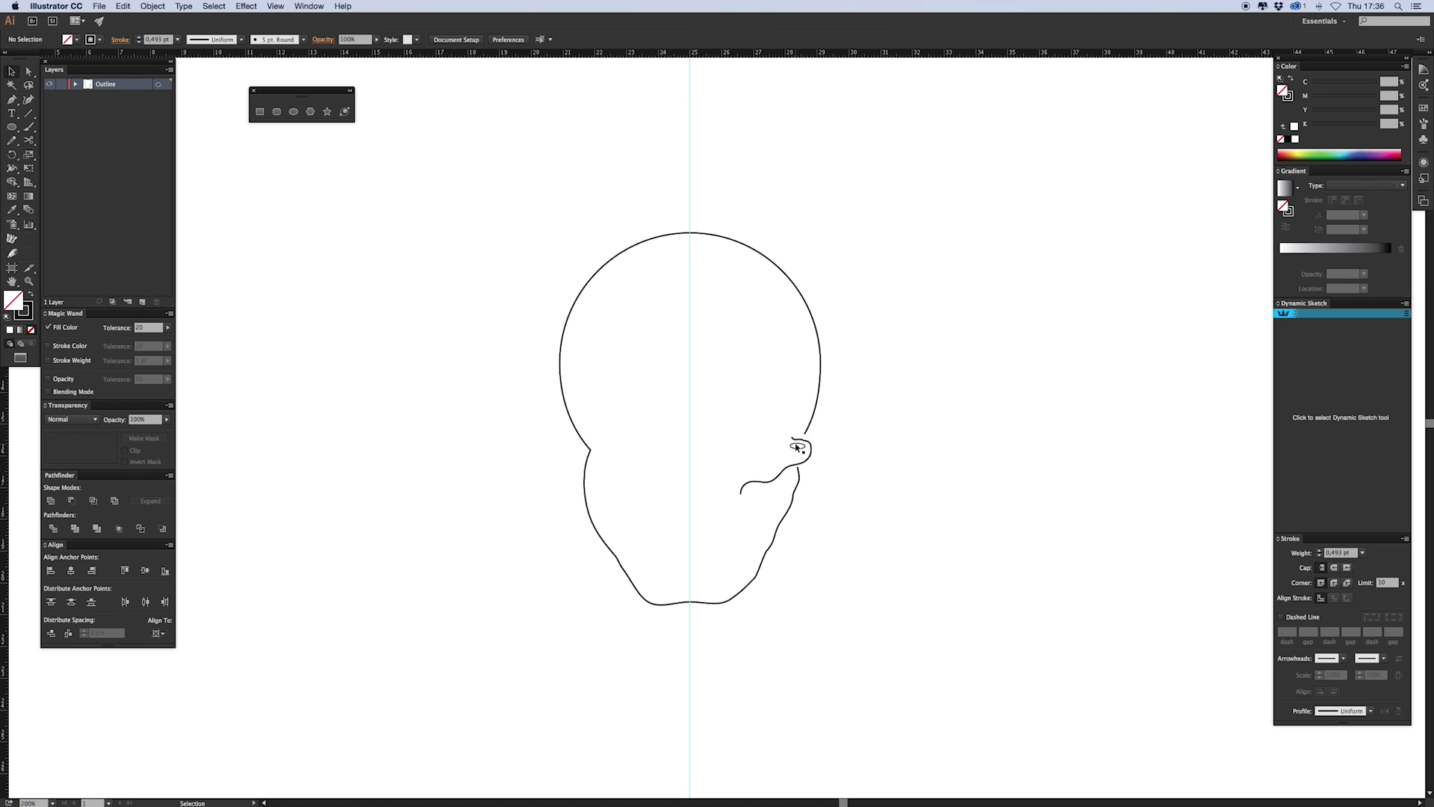
left_click_drag(790, 334, 815, 486)
key("c")
left_click(792, 448)
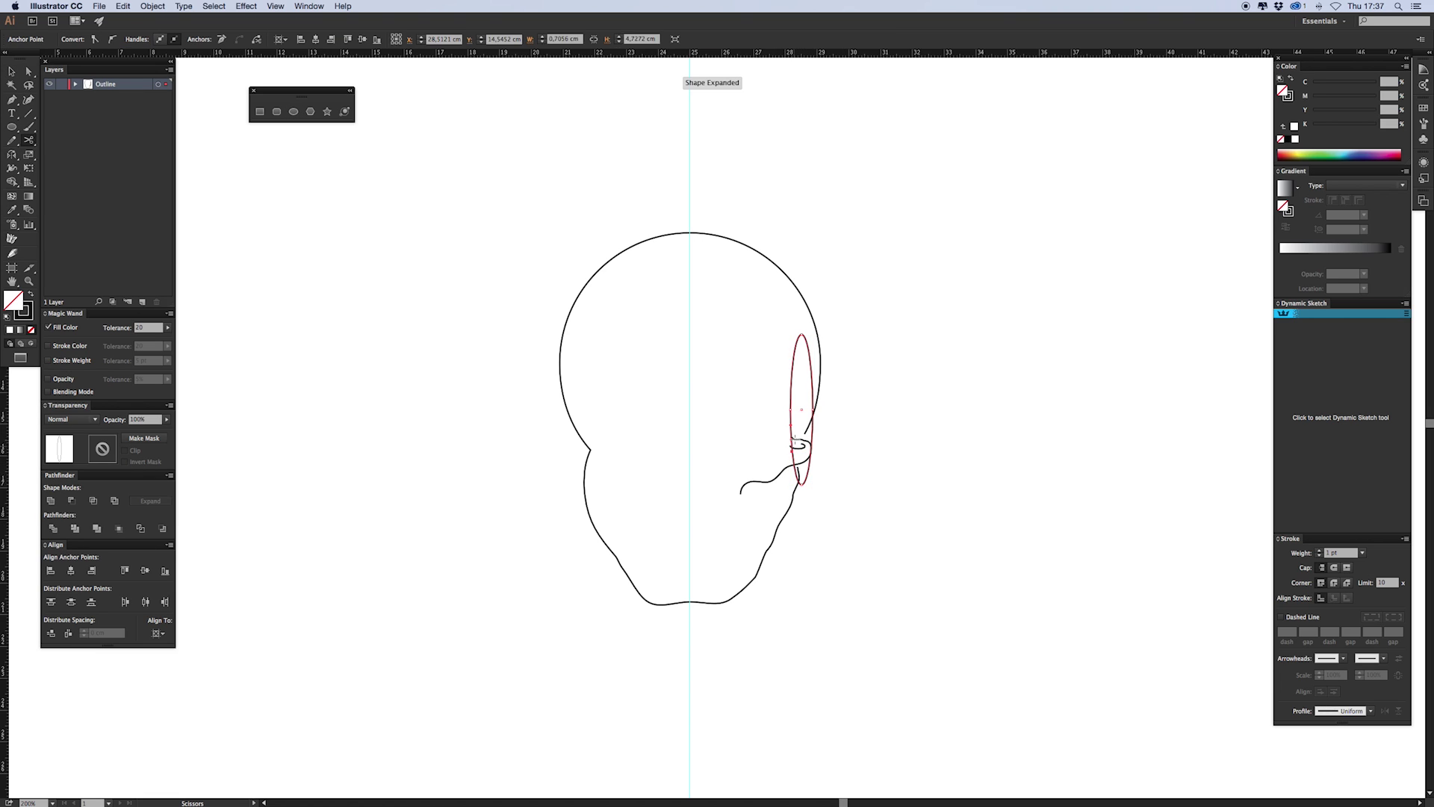
left_click(791, 382)
key("Delete")
key("Delete")
Select the right temple line that ends in the cheekbone hook and add two anchor points along its vertical part
key("n")
left_click(792, 447, "super")
key("p")
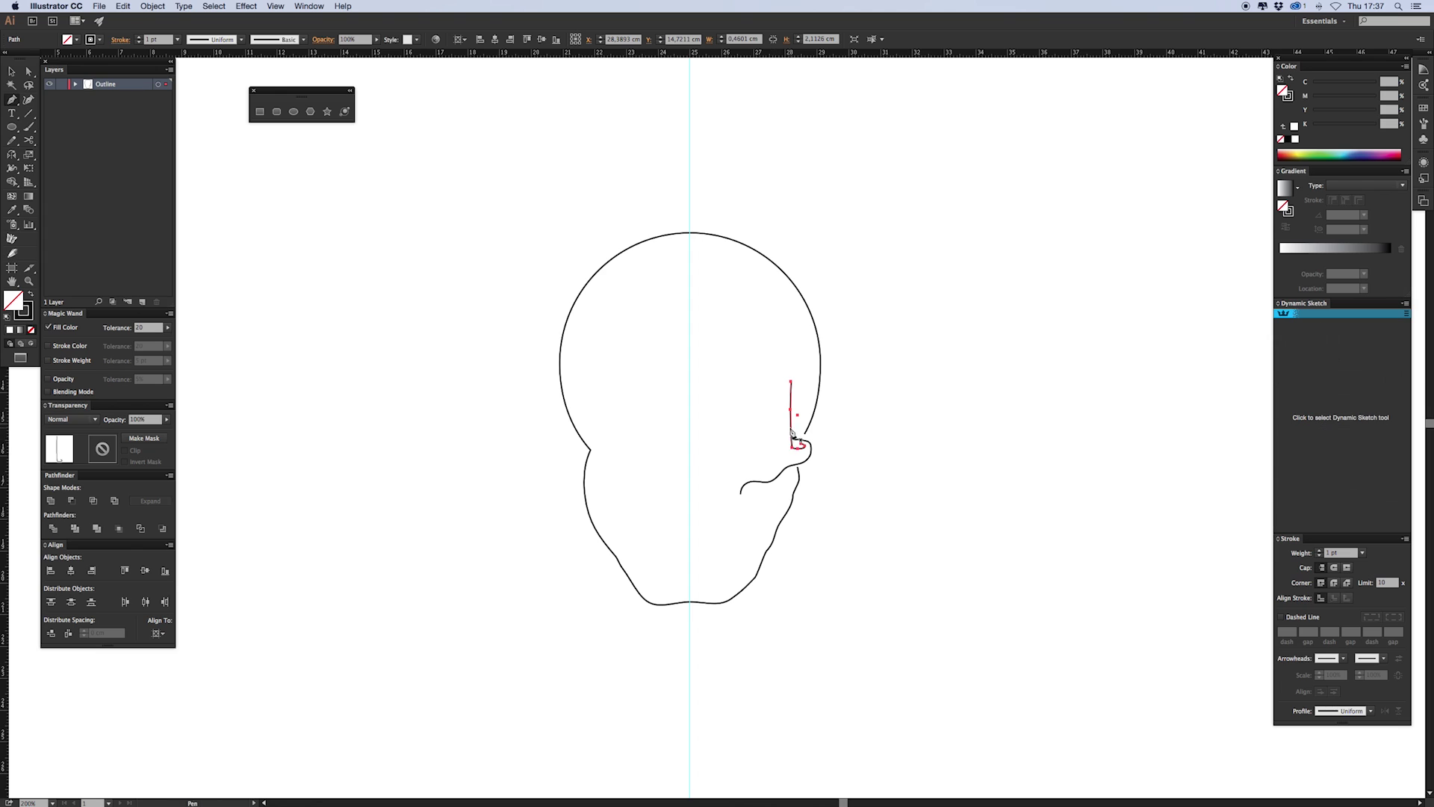
left_click(791, 430)
left_click(791, 393)
Move the top end of the right temple line slightly up and inward to give it a gentle bend
key("a")
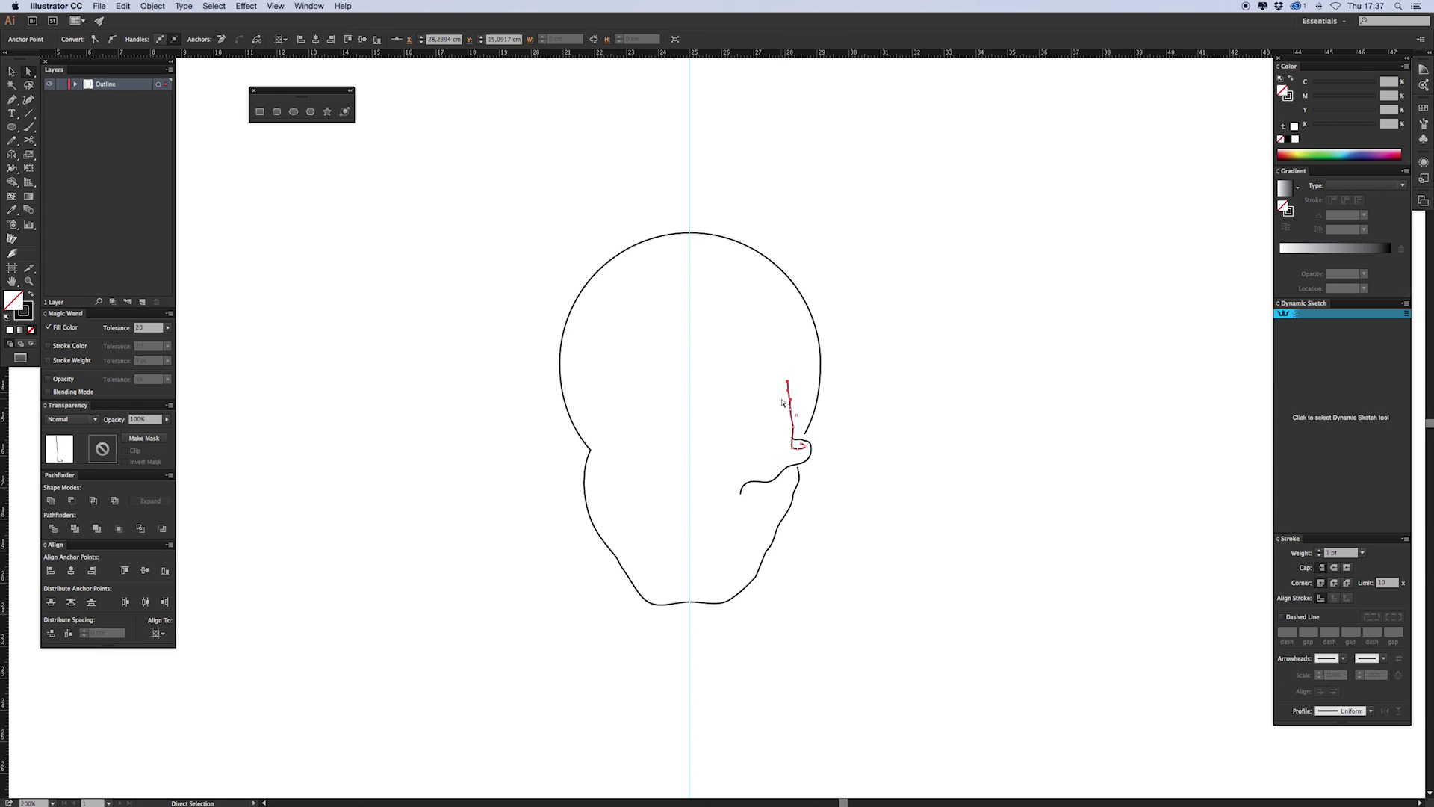
left_click_drag(791, 381, 787, 374)
key("v")
left_click(785, 456)
left_click(792, 441)
left_click(785, 455)
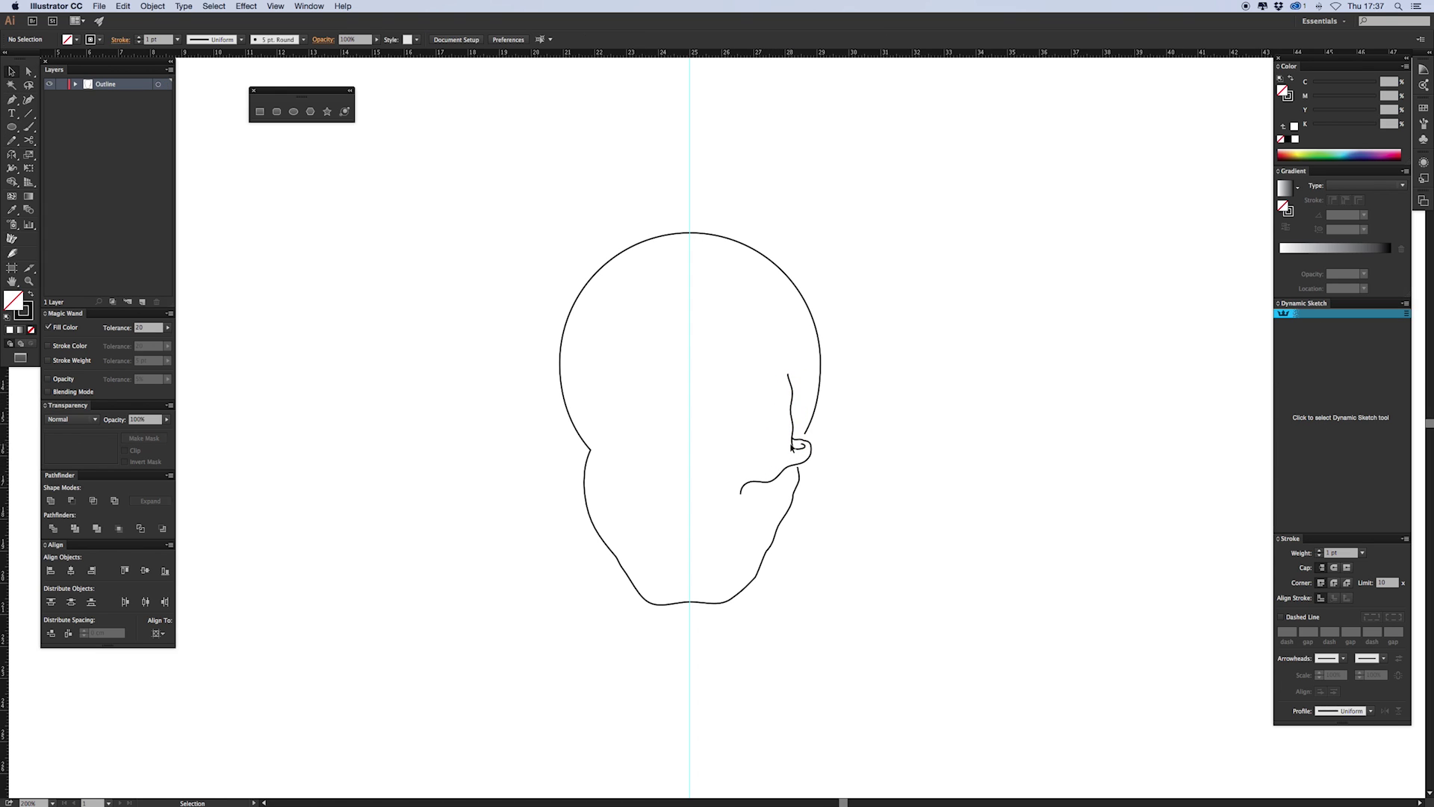
Extend the cranium outline's lower right end to the cheekbone hook and add an anchor point above that end
key("a")
left_click(796, 439)
left_click(788, 456)
left_click_drag(792, 438, 797, 425)
left_click(795, 457)
mouse_move(806, 433)
left_mouse_down()
mouse_move(798, 446)
mouse_move(806, 413)
left_mouse_up()
key("p")
left_click(811, 417)
Move the cranium outline's rightmost anchor point inward to narrow the right side of the head
key("a")
left_click_drag(821, 363, 819, 363)
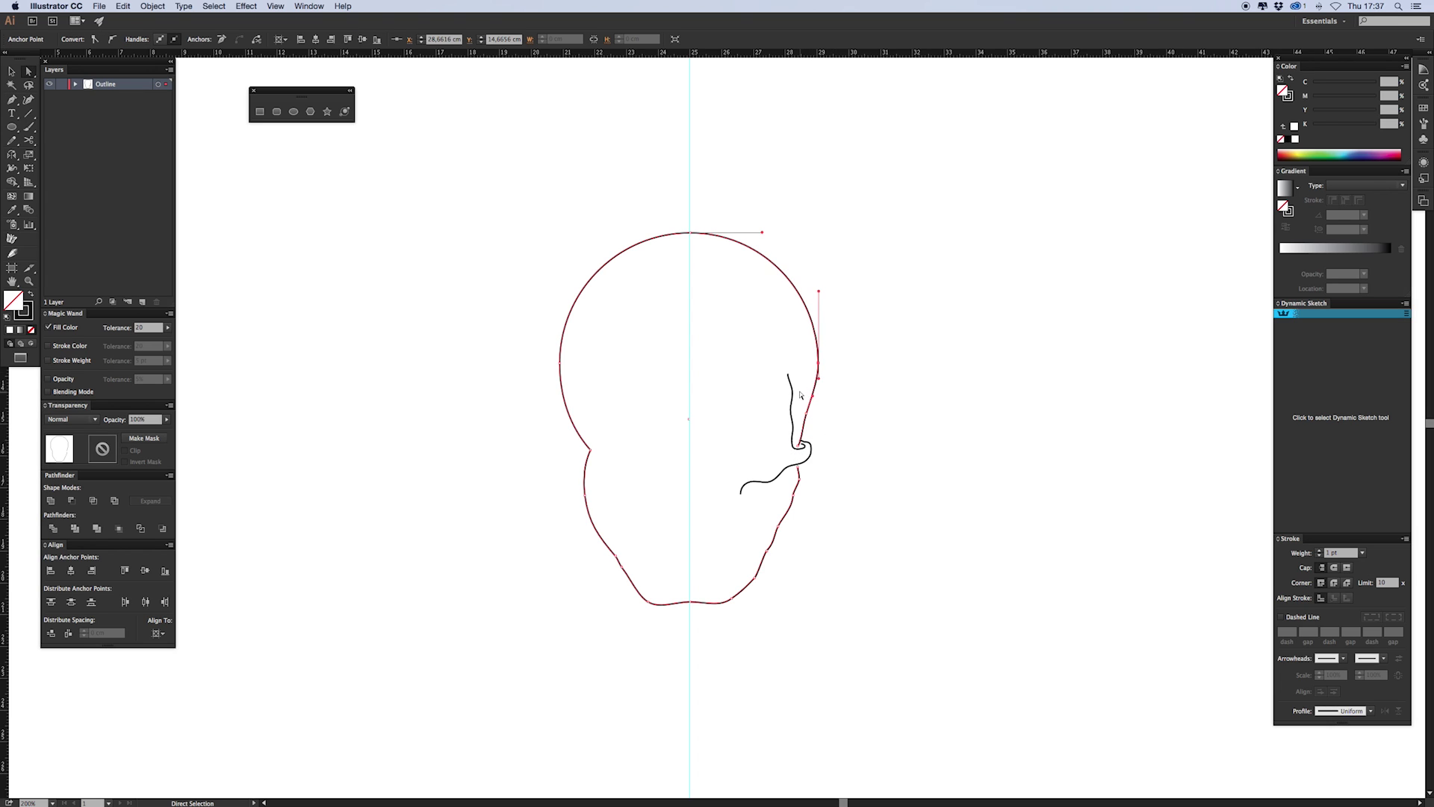
key("Left")
key("Left")
key("Left")
key("Left")
key("Left")
key("Left")
Add an anchor point on the cranium's upper right curve and nudge the crown's anchor point down to flatten it
key("p")
left_click(773, 262)
key("a")
left_click_drag(653, 196, 712, 249)
key("Down")
key("Down")
key("Down")
key("Down")
key("Down")
left_click(634, 647)
Draw a tall narrow ellipse above the right temple line, cut it and delete all but its right arc
key("l")
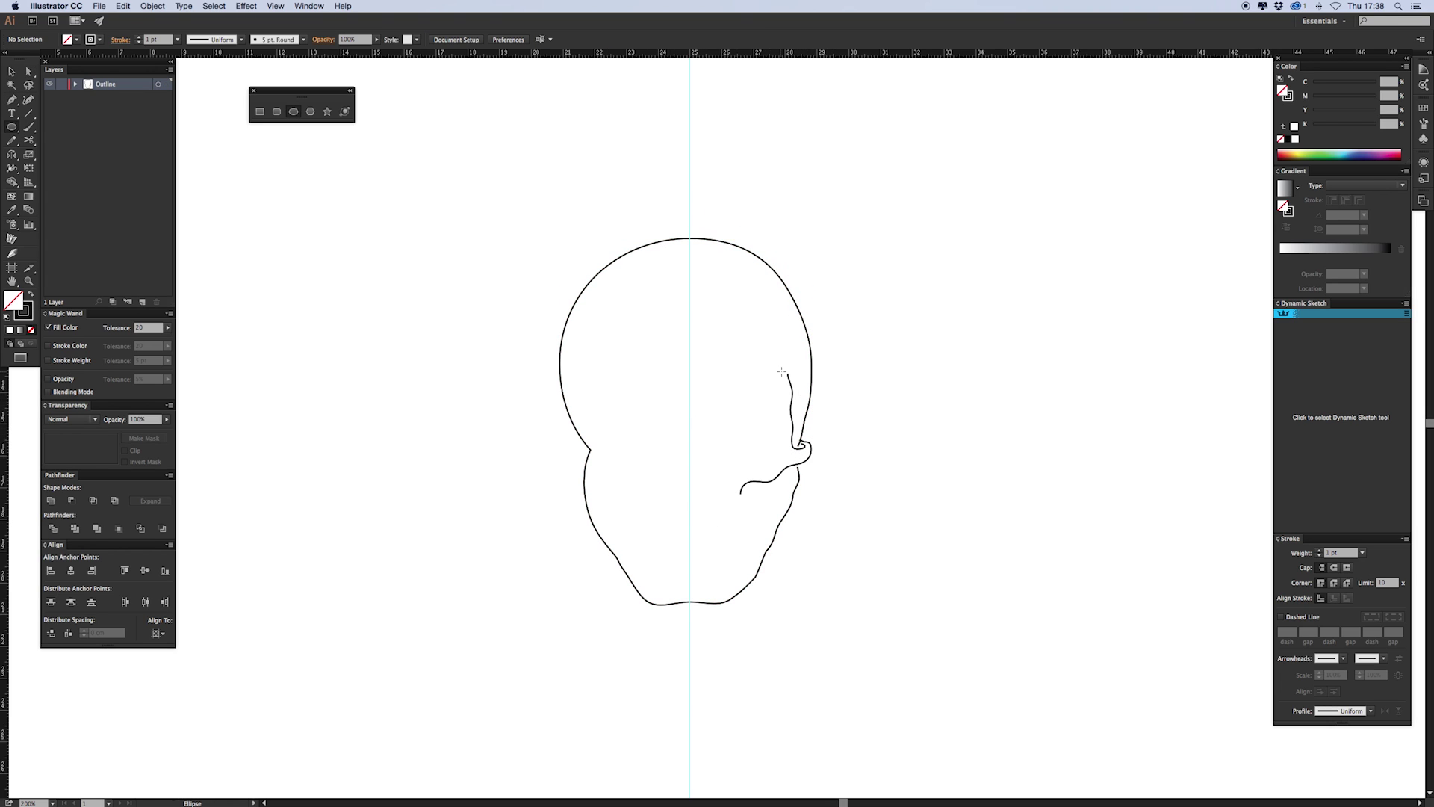
mouse_move(755, 311)
left_mouse_down()
mouse_move(791, 416)
mouse_move(765, 436)
left_mouse_up()
key("v")
key("c")
left_click(793, 333)
left_click(785, 395)
key("Delete")
key("Delete")
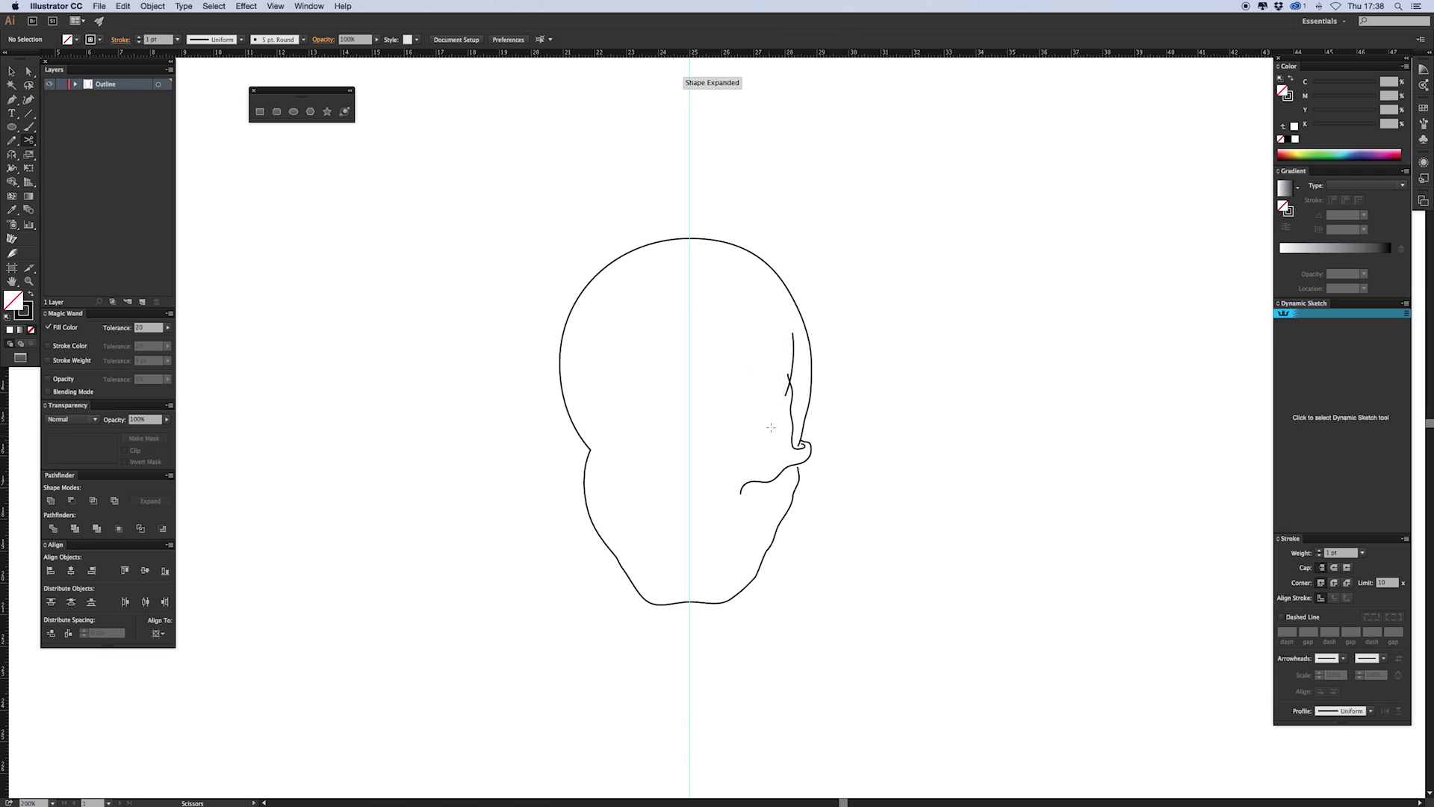
Connect the new arc to the right temple line and nudge their meeting point and the top end slightly inward
key("v")
key("a")
left_click(791, 382)
key("Left")
key("Left")
left_click(793, 333)
key("Left")
key("Left")
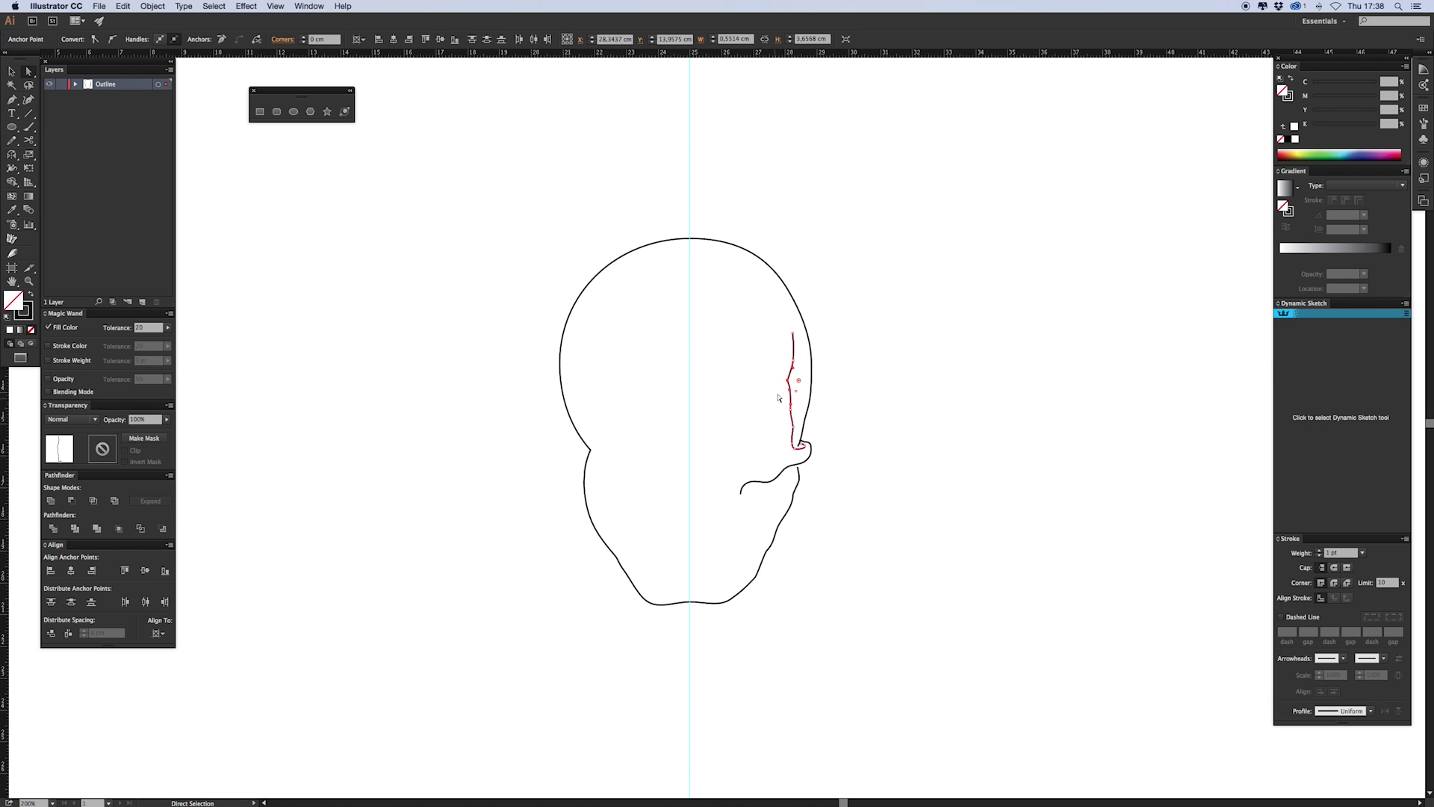
left_click(774, 417)
left_click(791, 387)
left_click(766, 449)
key("v")
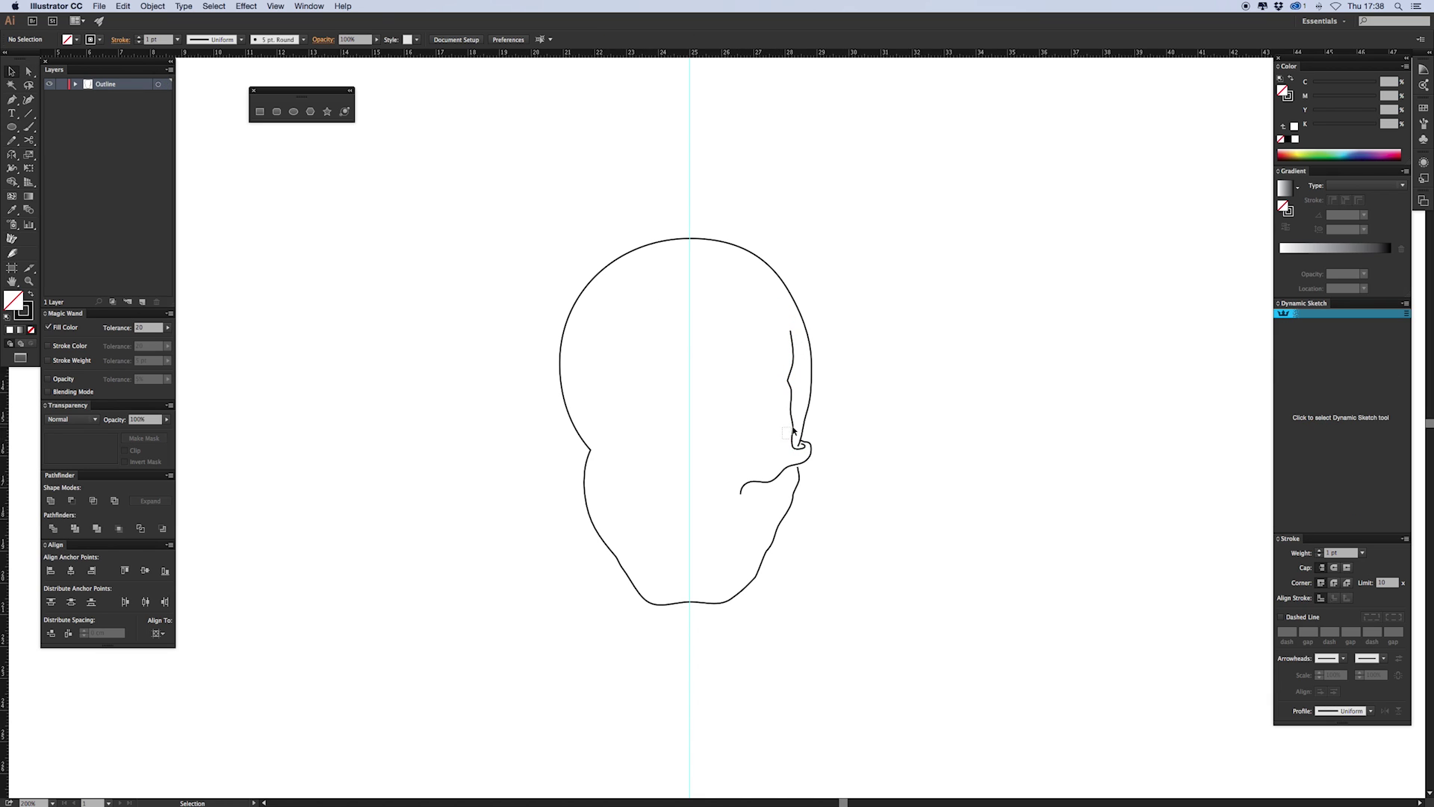
Reflect a copy of the right temple line and cheekbone curve across the vertical guide to the skull's left side
left_click(804, 446)
left_click(810, 450, "shift")
key("o")
left_click(690, 421, "alt")
left_click(827, 683)
left_click(516, 531)
Cut the skull outline at the left cheek notch and move the left cranium anchor point and lower end handle inward
key("c")
left_click(590, 449)
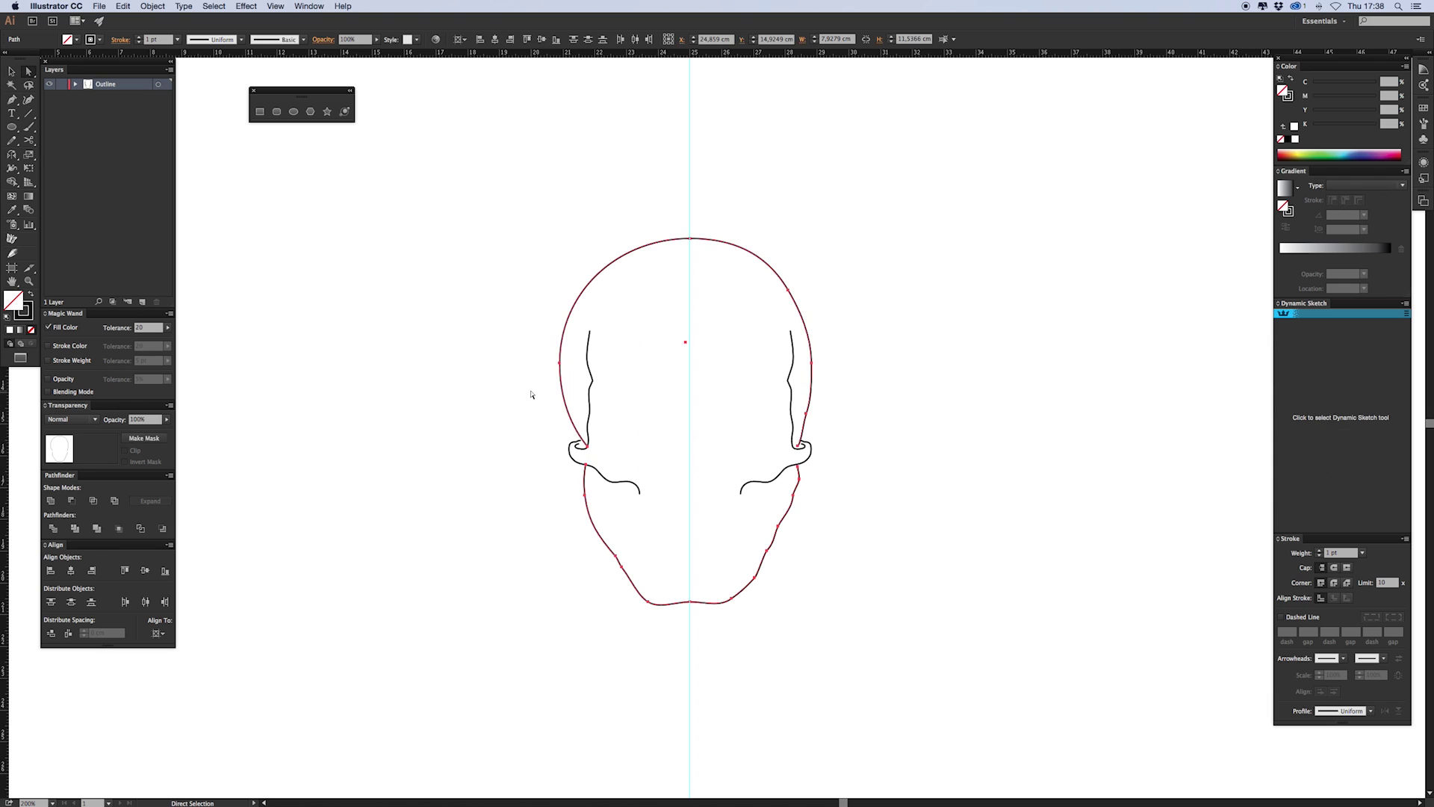
key("a")
left_click(560, 364)
key("shift+Right")
left_click(587, 447)
key("Left")
left_click_drag(565, 424, 574, 424)
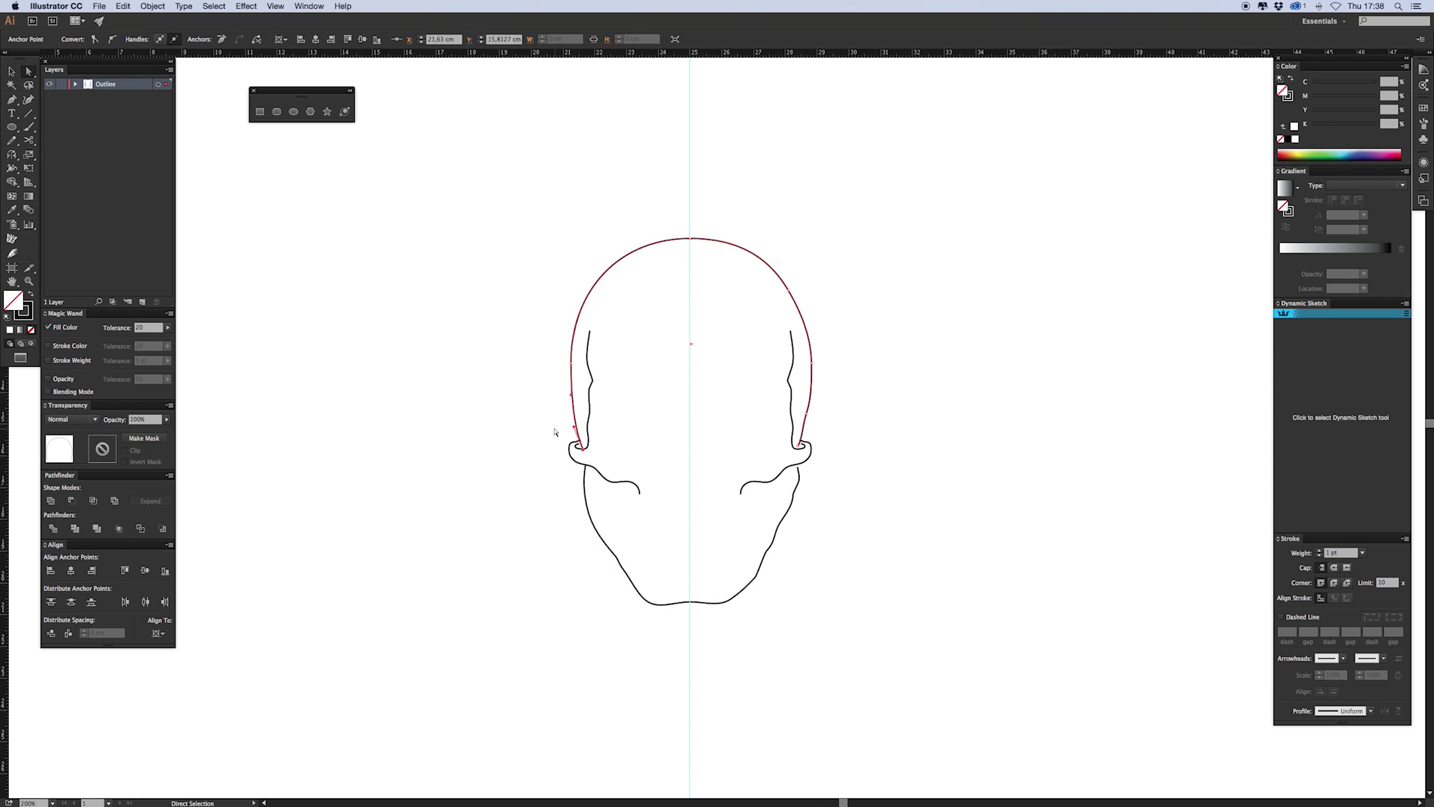
left_click(556, 433)
Add an anchor point on the cranium's upper left curve and nudge the crown's anchor points down
left_click(582, 313)
key("p")
left_click(596, 289)
key("a")
left_click_drag(747, 257, 590, 214)
key("Down")
key("Down")
key("Down")
key("shift+Down")
Select the chin's anchor points on the jaw outline and nudge them down to lengthen the chin
left_click_drag(784, 543, 750, 581)
left_click(650, 653)
key("v")
key("super+z")
key("a")
key("shift+Down")
Move the inner ends of both cheekbone curves slightly outward, away from the center guide
left_click_drag(740, 493, 747, 494)
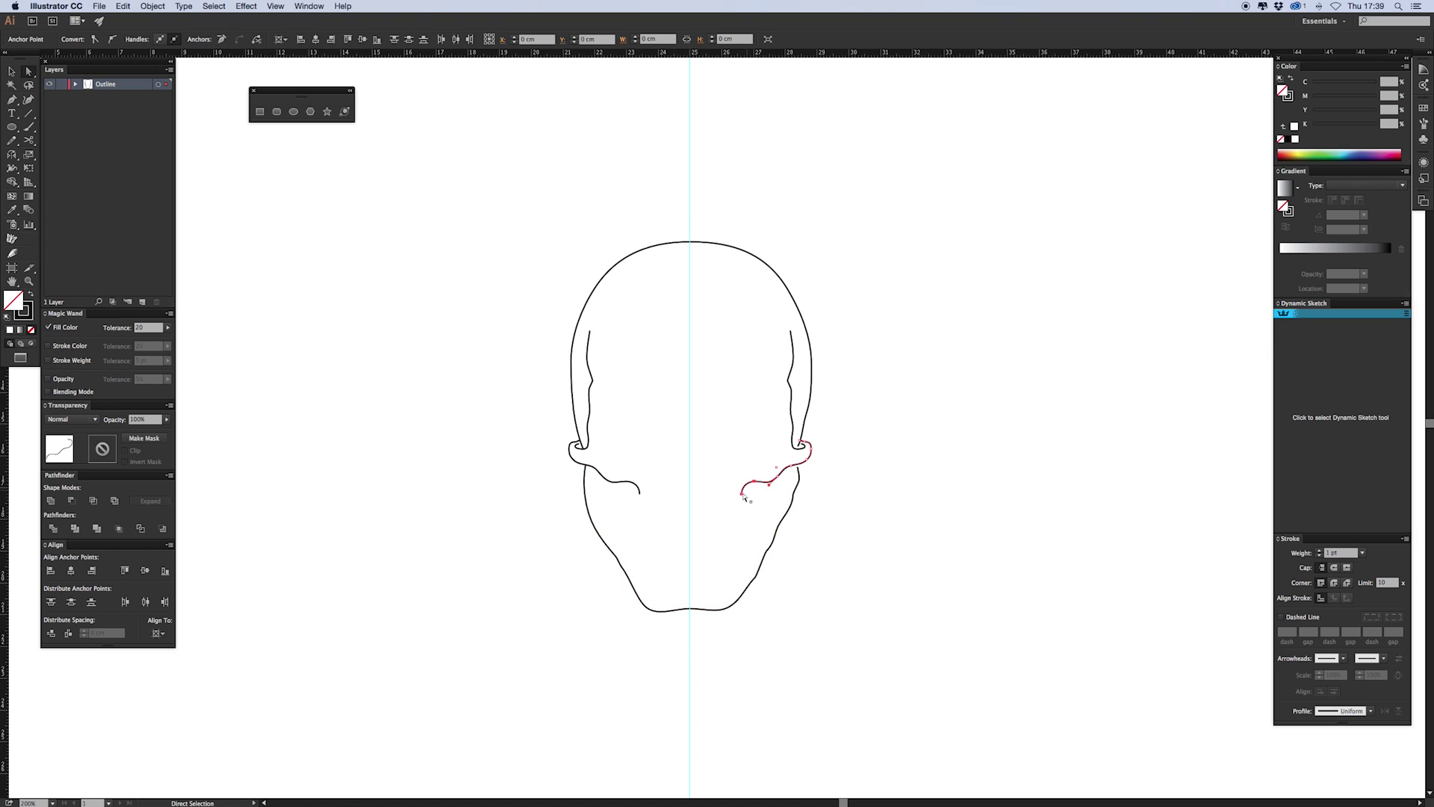
left_click_drag(640, 493, 635, 495)
left_click(673, 521)
Draw a small nose ellipse centered on the vertical guide and adjust its anchor points
key("l")
mouse_move(690, 443)
left_mouse_down()
mouse_move(668, 479)
mouse_move(671, 425)
mouse_move(707, 424)
left_mouse_up()
key("v")
key("a")
key("Right")
left_click(713, 443)
key("Up")
key("Up")
key("Up")
Pull the nose ellipse's bottom center anchor point up into a notch, making a nose cavity about 1.4 by 2.1 cm
mouse_move(702, 469)
left_mouse_down()
mouse_move(684, 503)
mouse_move(690, 475)
left_mouse_up()
key("shift+Up")
key("shift+Up")
key("shift+Up")
key("v")
key("p")
left_click(699, 468)
Refine both sides of the nose cavity with added anchor points so they curve slightly inward
left_click(712, 452, "super")
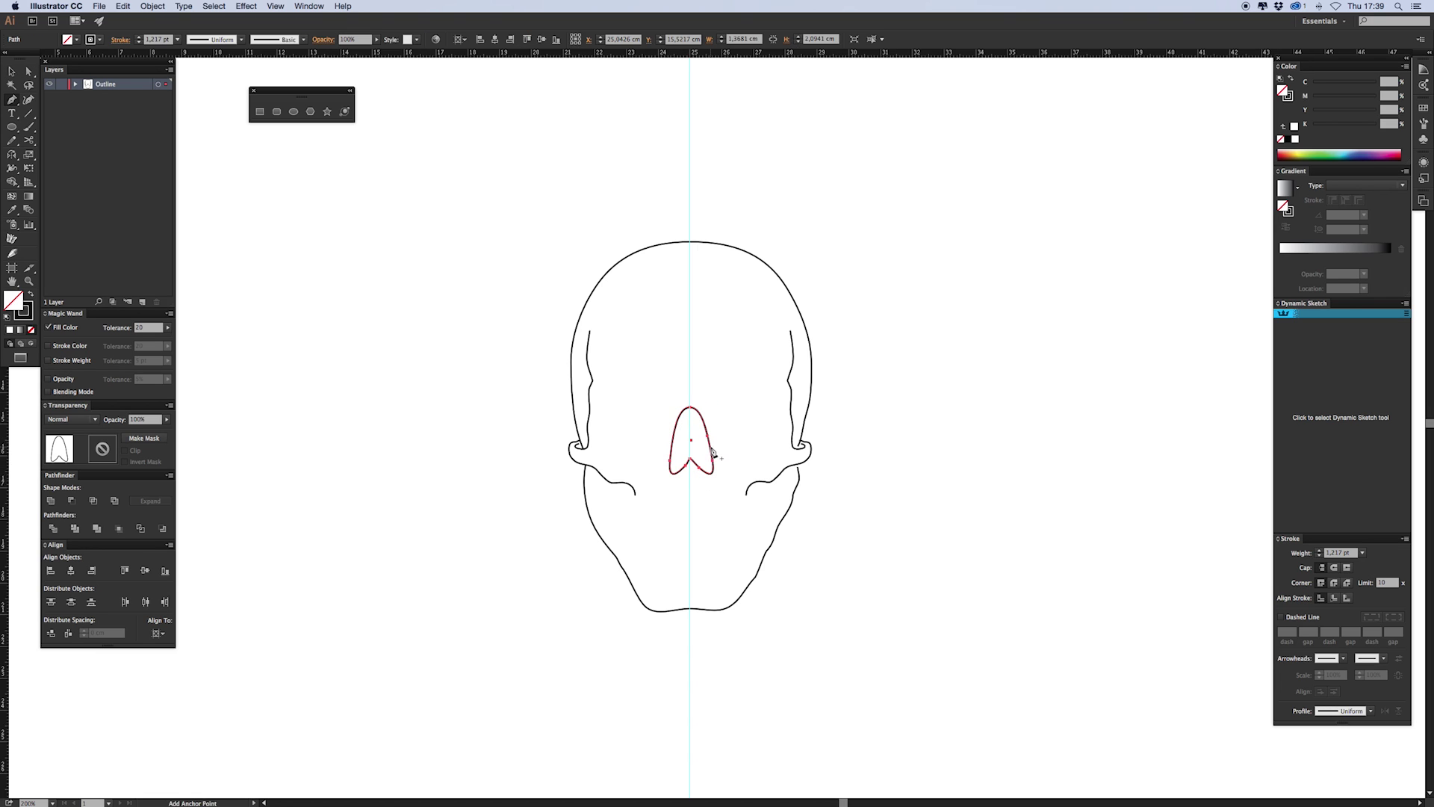
left_click(708, 446)
left_click(680, 437)
left_click(674, 441, "super")
left_click(674, 442)
key("super+shift+a")
Select the nose cavity's top anchor point and nudge it slightly down
key("l")
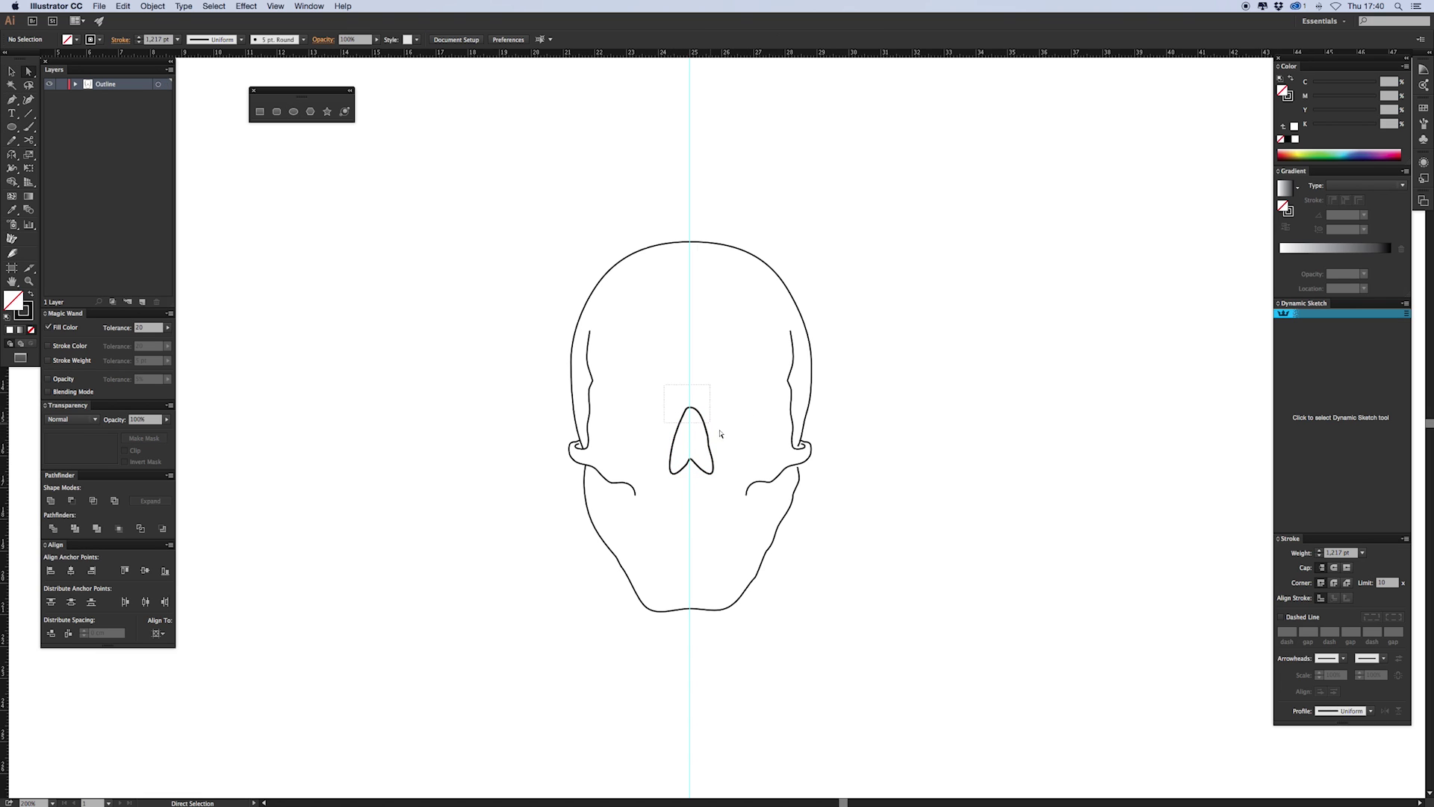
left_click_drag(720, 433, 721, 435)
key("Down")
key("Down")
key("Down")
key("super+shift+a")
Draw a right eye socket ellipse about 2.2 by 2.2 cm beside the nose and reshape its lower inner edge
key("l")
left_click_drag(774, 373, 721, 427)
key("p")
left_click(718, 431)
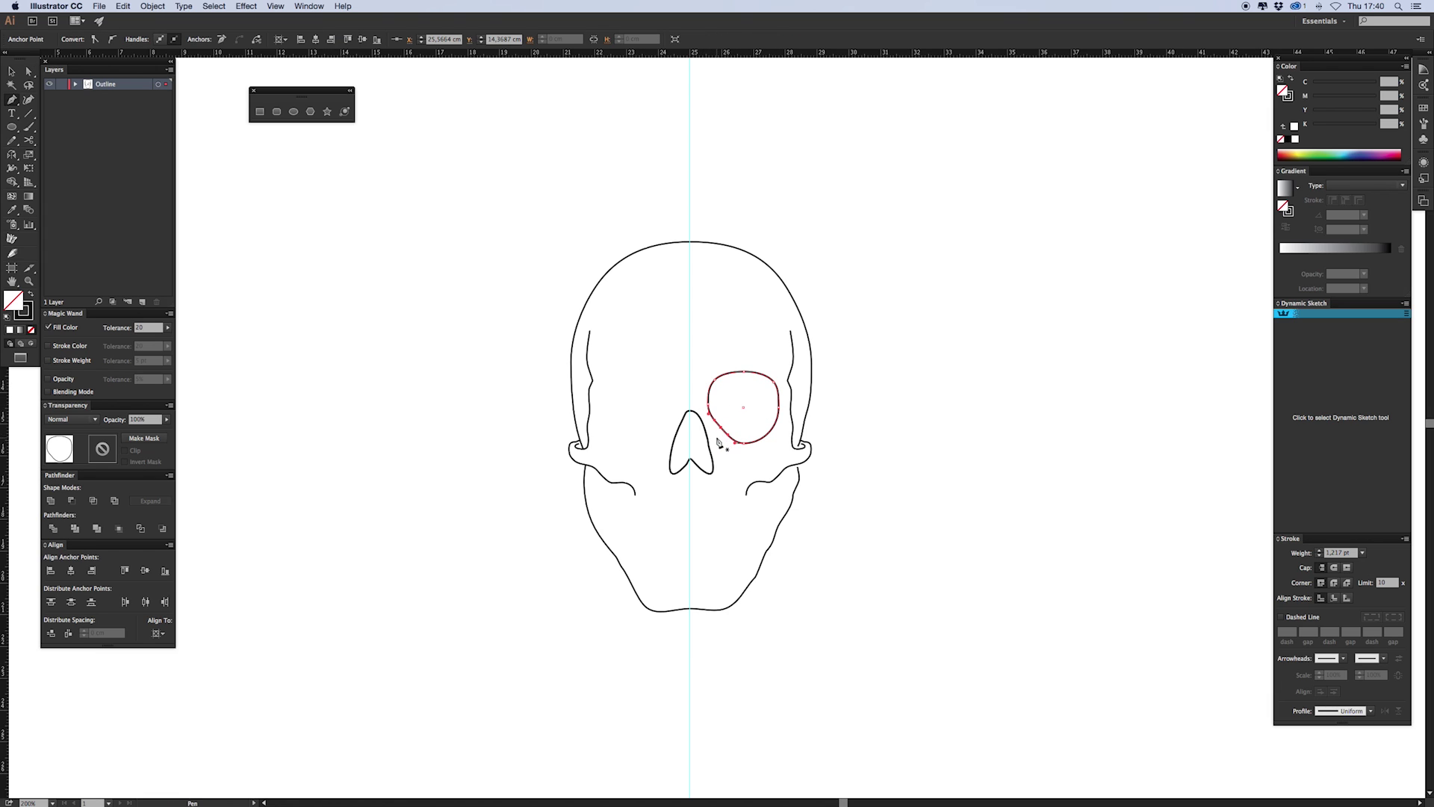
Nudge the right eye socket toward the nose and reflect a copy of it vertically across the center guide
key("v")
key("Left")
key("o")
left_click(690, 408, "alt")
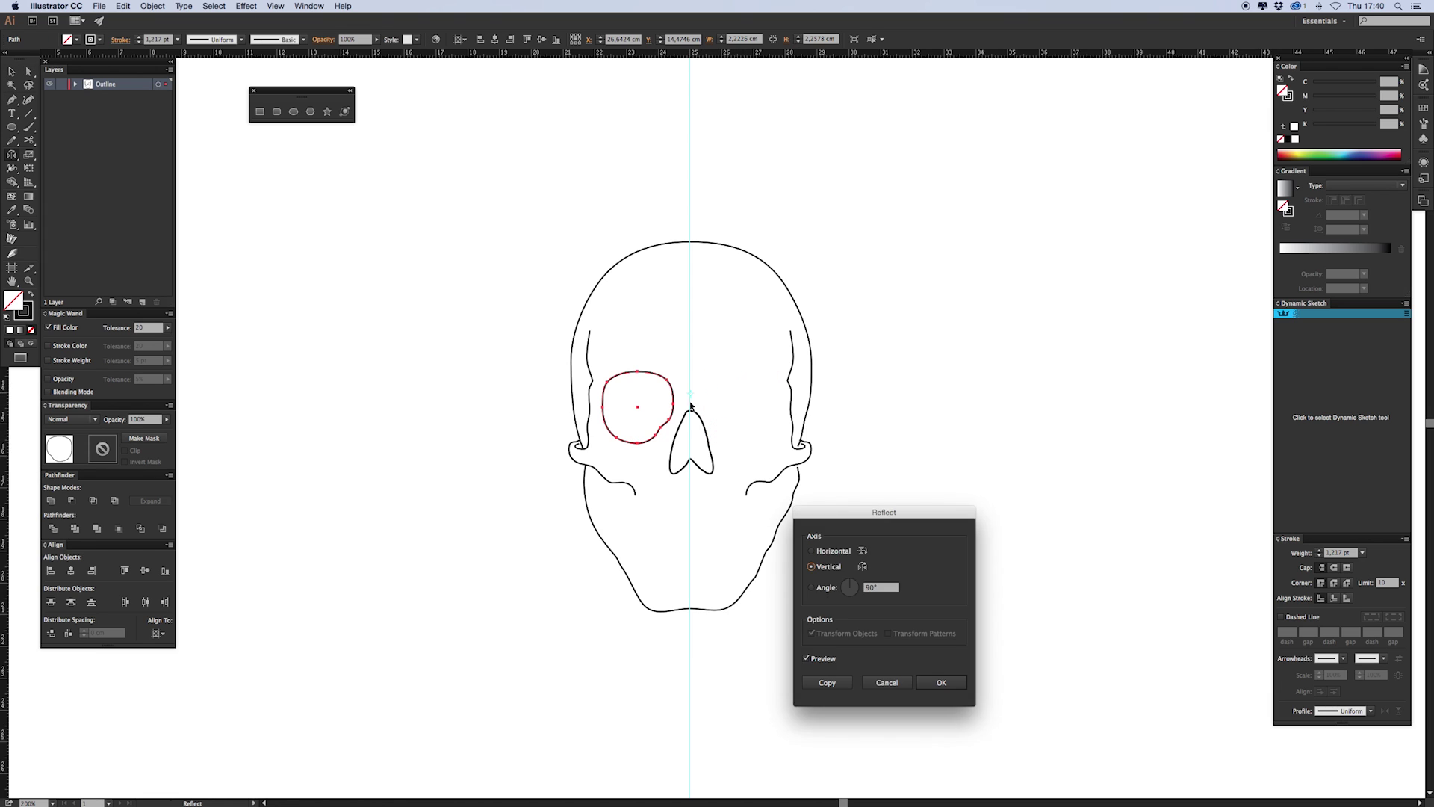
left_click(828, 682)
Refine the left eye socket's outer edge with the Pen tool and nudge its selected anchor points down
key("p")
left_click(602, 394)
left_click(606, 426)
left_click_drag(676, 416, 648, 436)
key("Down")
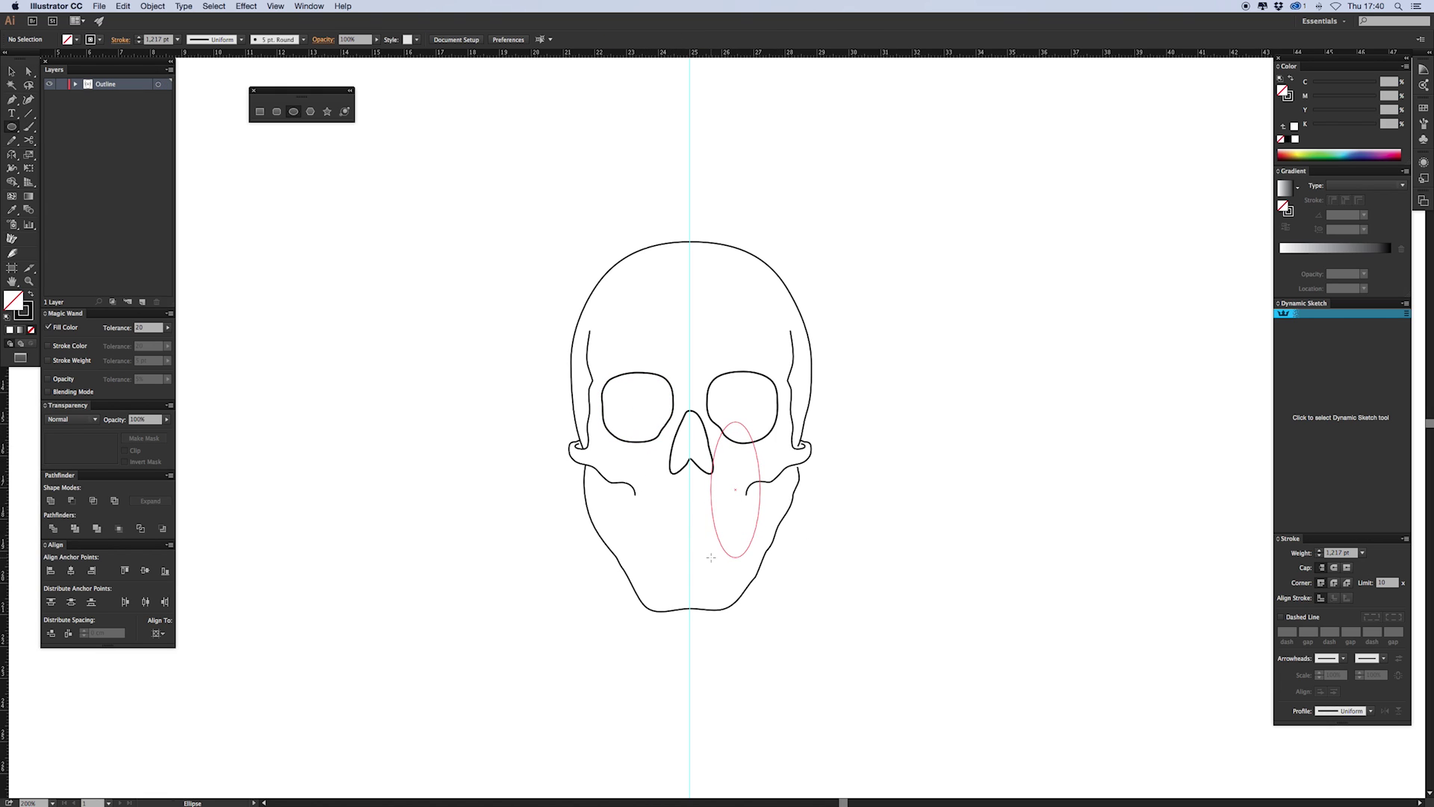
Draw a tall ellipse right of the nose, tilt it clockwise, cut it and delete all but its lower right arc
left_click_drag(711, 558, 711, 558)
key("v")
left_click_drag(763, 562, 748, 569)
key("c")
left_click(747, 543)
key("Return")
left_click(745, 542)
left_click(761, 477)
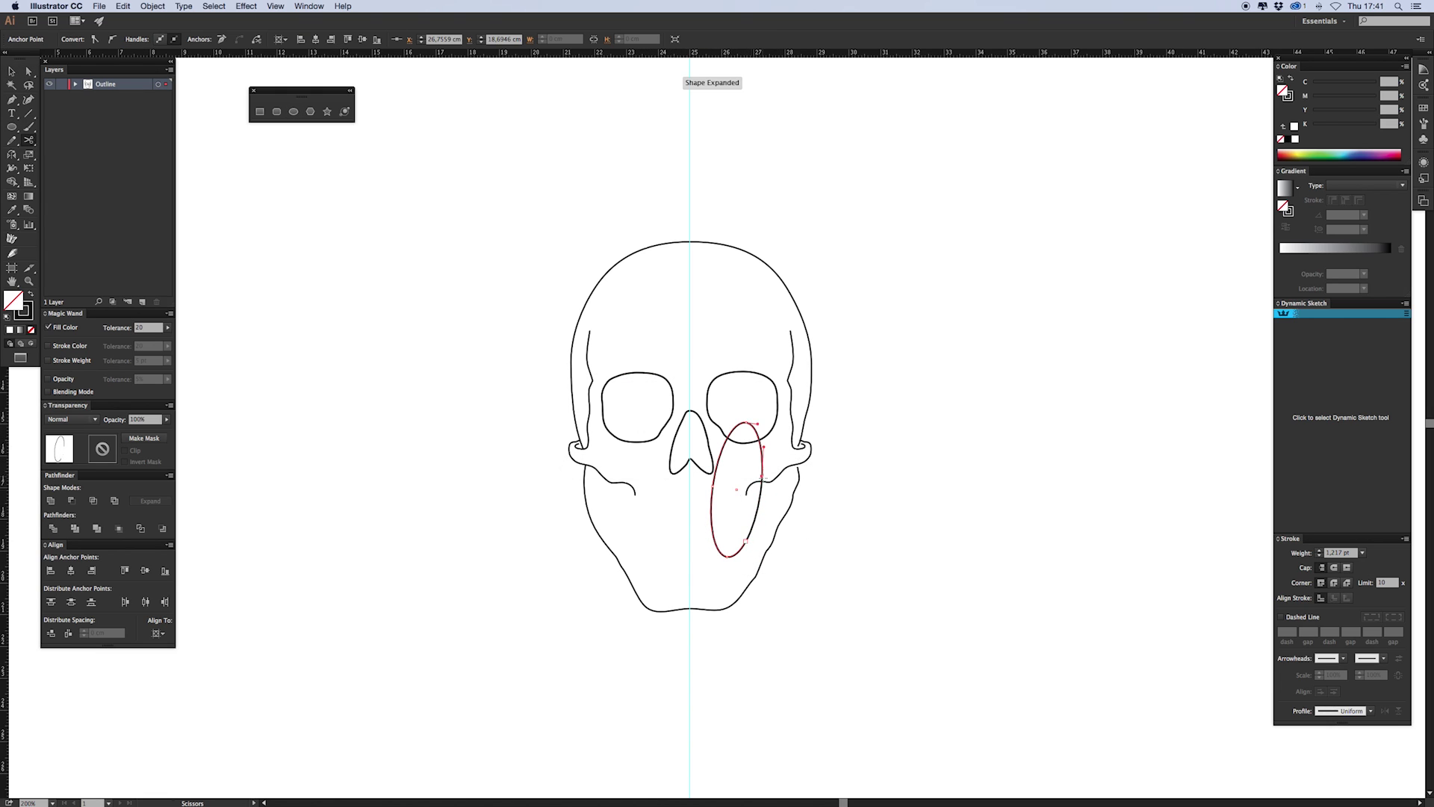
key("Delete")
Draw a small narrow ellipse under the right cheekbone and trim it to a short U-shaped curve hanging below it
key("v")
key("l")
key("v")
mouse_move(770, 451)
left_mouse_down()
mouse_move(786, 500)
mouse_move(786, 468)
mouse_move(763, 538)
mouse_move(777, 549)
left_mouse_up()
key("a")
left_click(786, 475)
key("n")
left_click(773, 461)
key("a")
left_click(804, 524)
key("n")
left_click(762, 479)
key("a")
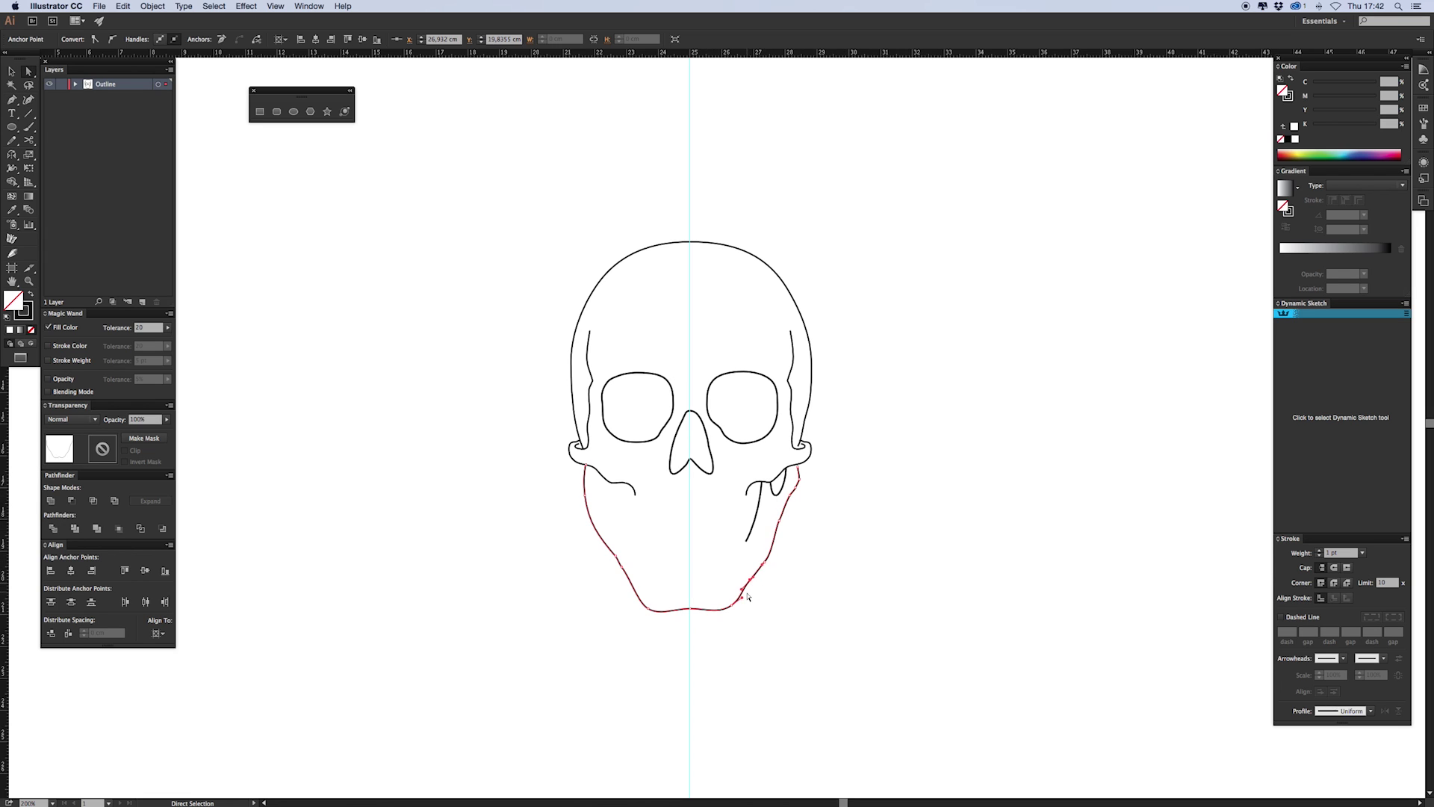
Cut the jaw outline at the center guide and delete its left half, keeping the refined right half
key("plus")
key("v")
left_click(732, 639)
key("c")
left_click(690, 609)
key("Delete")
Reflect a copy of the right jaw half vertically across the center guide
left_click(749, 590)
left_click(690, 556, "alt")
left_click(670, 657)
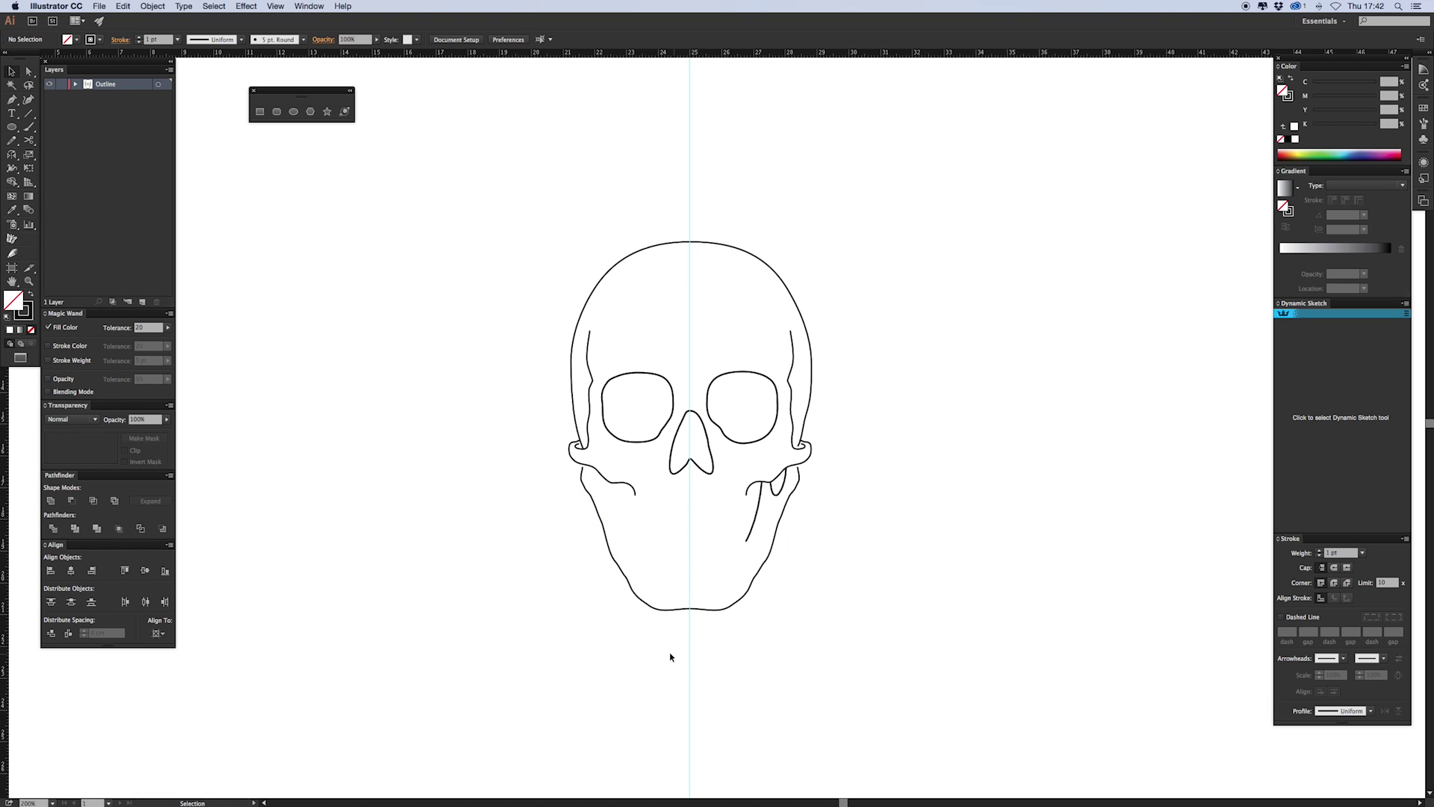
left_click(651, 607)
left_click(641, 583)
Reshape the small U-shaped curve under the right cheekbone by moving its anchor point slightly down and toward the nose
left_click(777, 495)
key("a")
left_click(777, 494)
left_click_drag(785, 485, 780, 488)
Add anchor points to the long curved line below the right cheekbone and shift its points to refine the bend
key("v")
left_click(752, 540)
left_click(750, 533)
key("plus")
left_click(758, 514)
key("a")
left_click(724, 564)
left_click_drag(746, 540, 746, 539)
left_click(721, 556)
Reflect a copy of the long line below the right cheekbone vertically across the center guide
key("l")
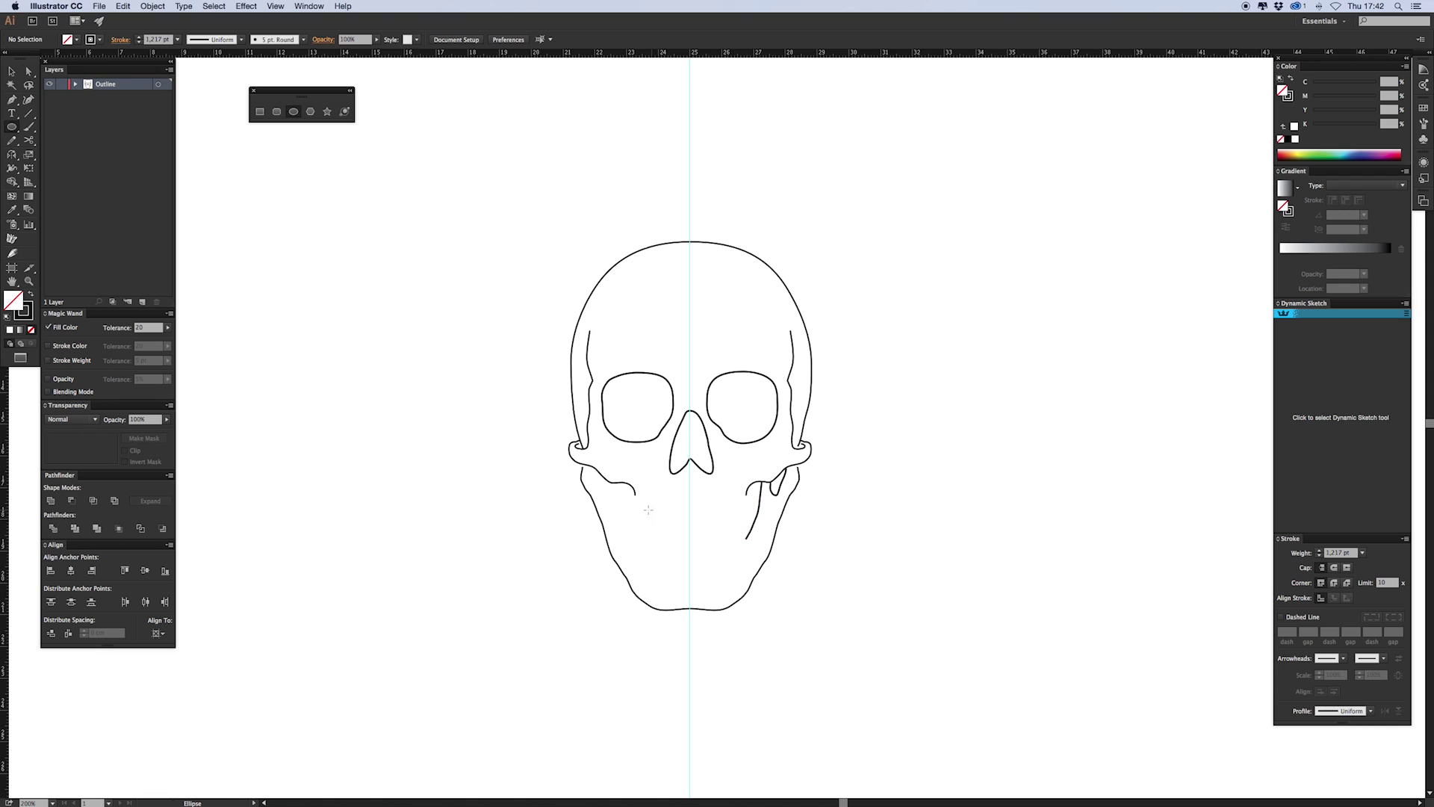
key("v")
left_click(759, 514)
key("o")
left_click(690, 509, "alt")
left_click(815, 708)
Reflect a copy of the small U-shaped curve under the right cheekbone vertically across the center guide
key("v")
left_click(561, 646)
left_click(798, 481)
left_click(780, 490)
key("o")
left_click(690, 506, "alt")
left_click(816, 708)
key("v")
left_click(603, 579)
key("a")
left_click(598, 288)
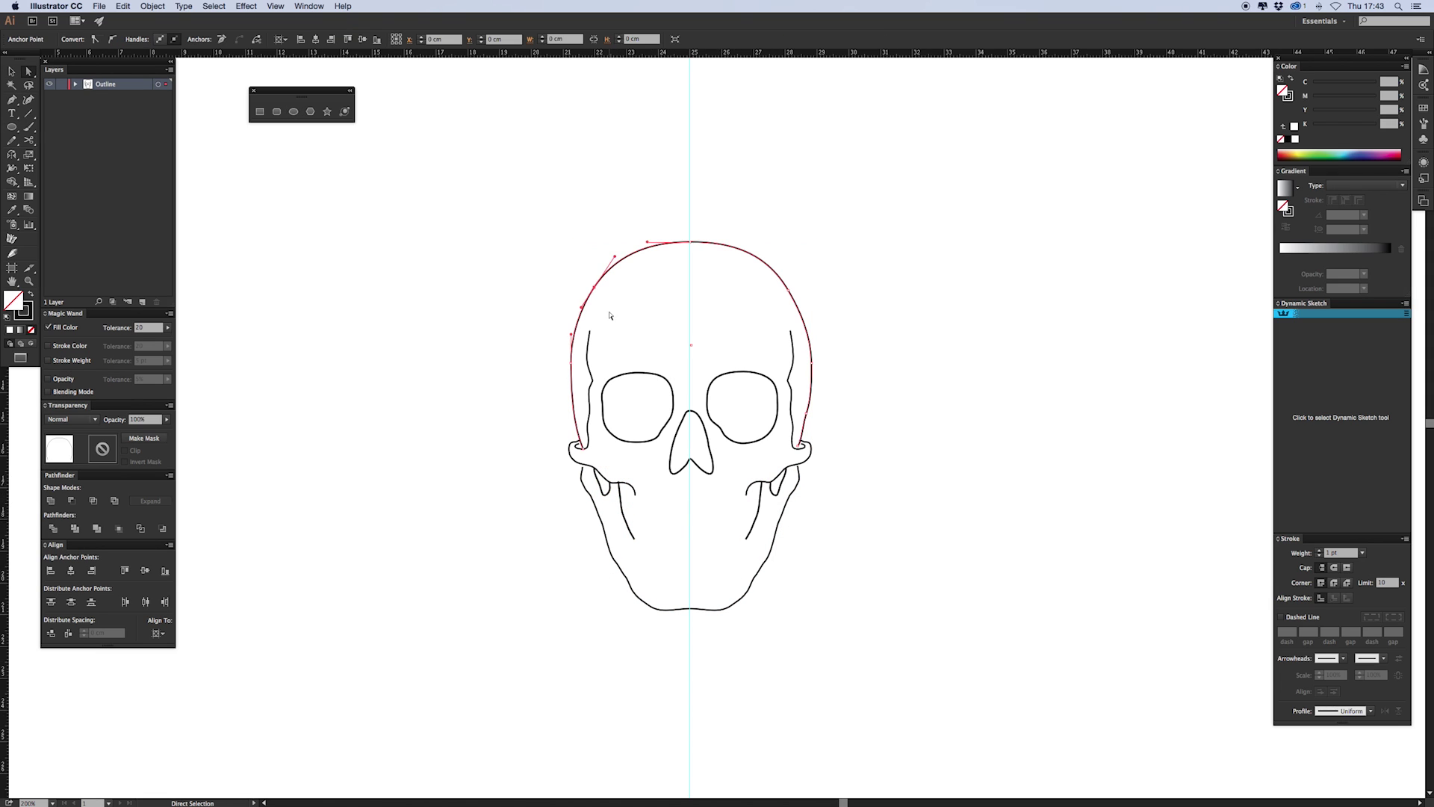
left_click(626, 353)
Draw a small ellipse right of the center guide below the nose, cut it and delete the lower part to leave a tooth arch
mouse_move(689, 504)
left_mouse_down()
mouse_move(709, 526)
mouse_move(727, 505)
left_mouse_up()
left_click(690, 513)
left_click(708, 514)
key("v")
left_click(700, 522)
key("Delete")
left_click(721, 534)
Duplicate the tooth arch outward to the right into a row of progressively narrower arches for the upper teeth
left_click(715, 505)
left_click(699, 505, "shift")
left_click(726, 527)
mouse_move(734, 522)
left_mouse_down()
mouse_move(738, 505)
mouse_move(753, 521)
left_mouse_up()
left_click(732, 525)
left_click(735, 523)
key("n")
key("v")
left_click(742, 522)
key("n")
key("v")
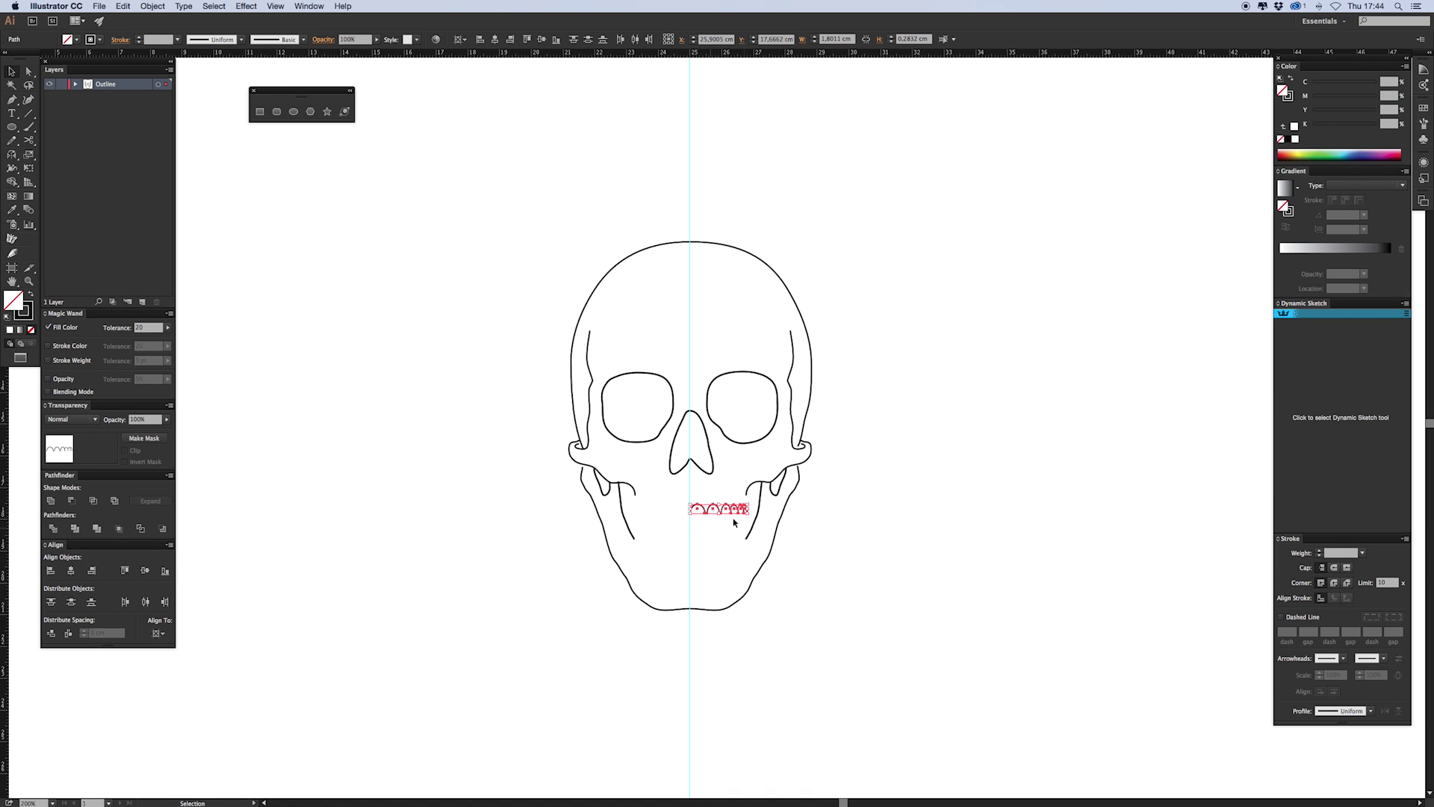
Reflect a copy of the upper tooth arches vertically across the center guide to complete the row
left_click(690, 519, "alt")
left_click(829, 683)
key("v")
left_click(663, 658)
Warp the whole upper tooth row with the Arch style at -10% bend and expand the envelope
left_click_drag(639, 518, 740, 506)
left_click(152, 6)
mouse_move(179, 279)
left_click(317, 279)
key("shift+Down")
key("shift+Down")
key("shift+Down")
key("shift+Down")
key("shift+Down")
key("shift+Down")
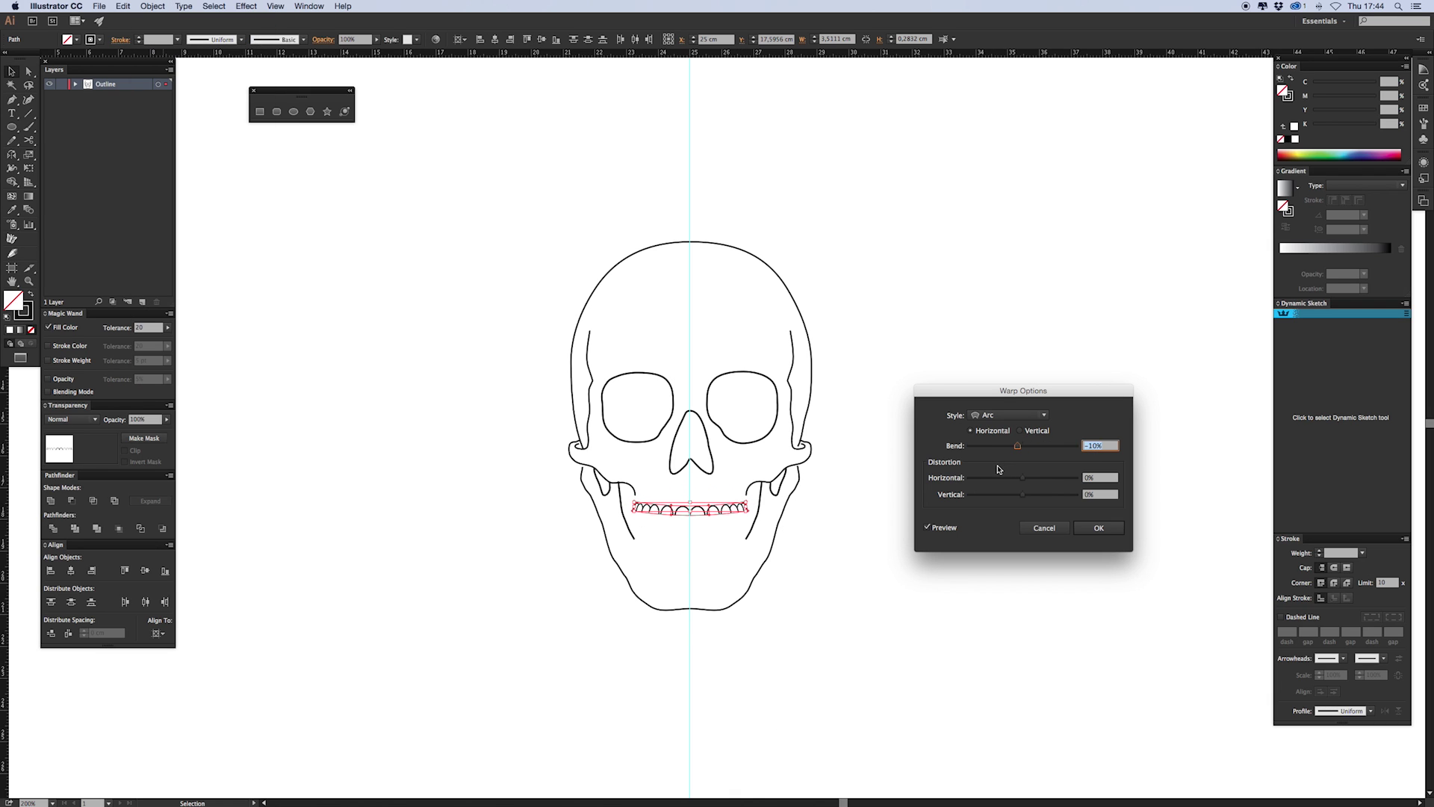
left_click(1008, 415)
left_click(994, 463)
key("Return")
left_click(153, 6)
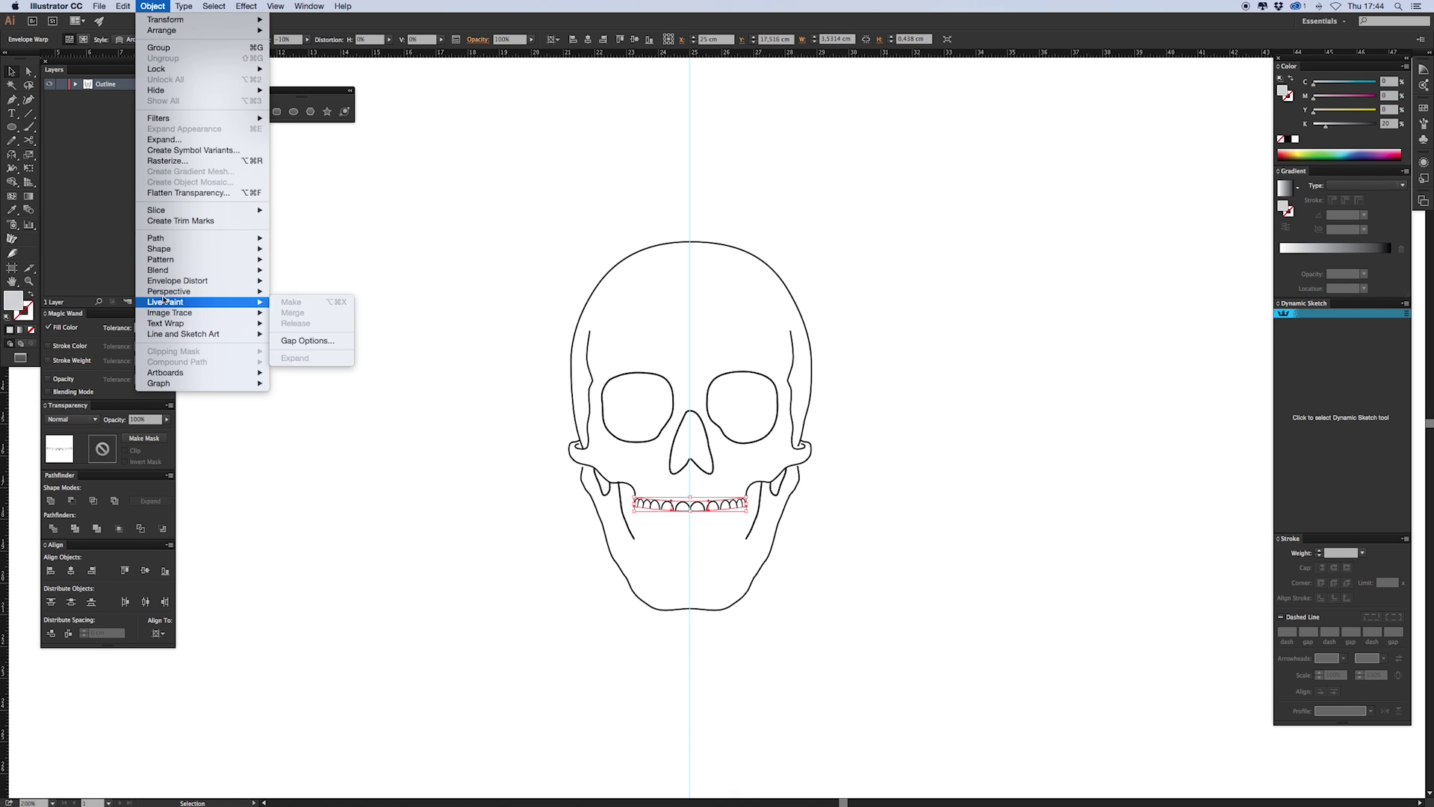
left_click(387, 487)
Copy the tooth row down to the lower jaw and reflect the copy across the horizontal axis
left_click_drag(685, 508, 688, 544)
key("o")
key("Return")
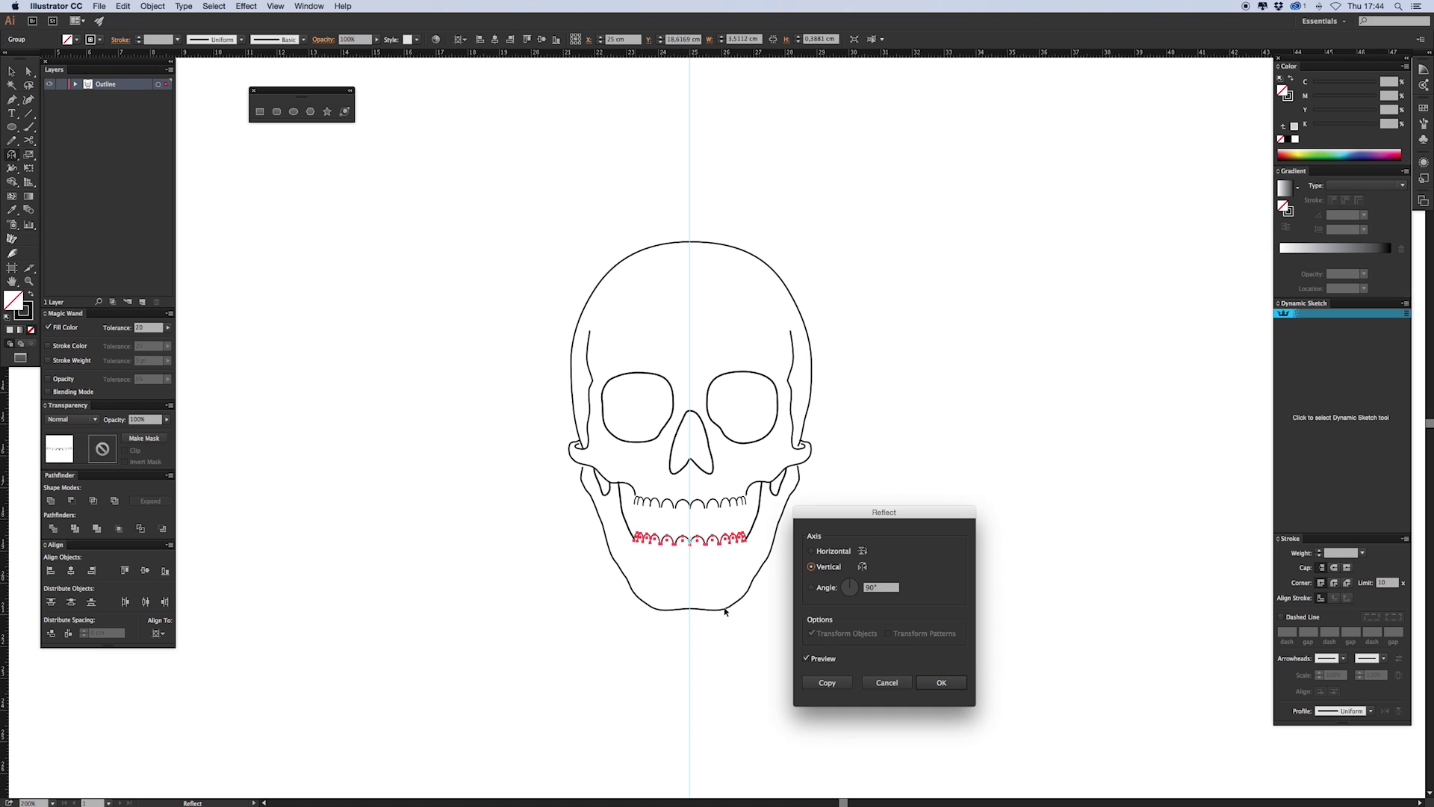
left_click(812, 552)
left_click(937, 683)
Apply an Arch envelope warp to the lower tooth row with a horizontal bend just past -20%
left_click(152, 6)
mouse_move(179, 280)
left_click(302, 283)
left_click(1098, 447)
key("shift+Down")
key("shift+Down")
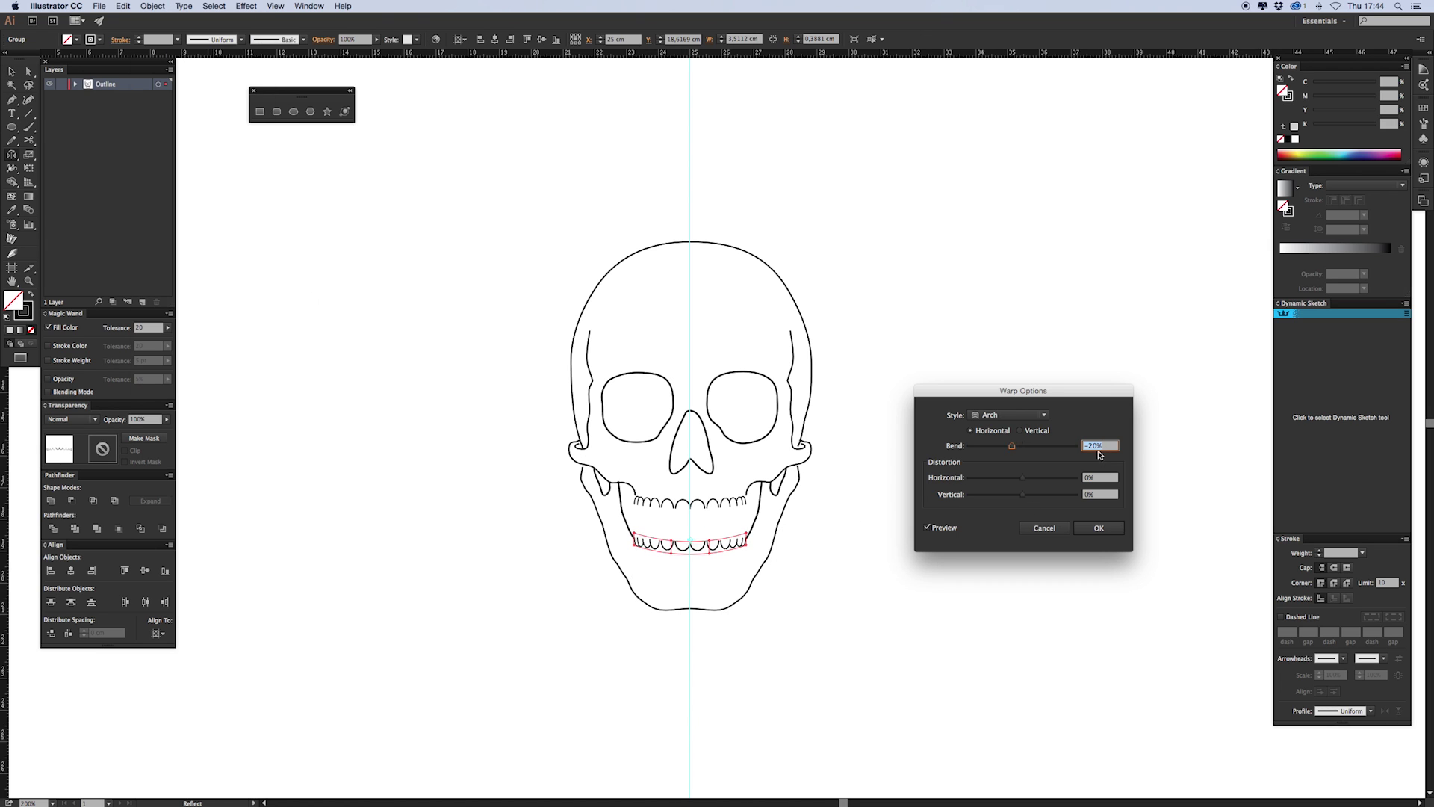
key("Down")
key("Down")
key("Down")
key("Return")
Nudge the warped lower tooth row vertically into place between the inner jaw lines and expand its envelope
key("v")
key("shift+Up")
key("shift+Up")
key("shift+Down")
key("Down")
key("Down")
key("Down")
key("Down")
left_click(152, 7)
left_click(299, 360)
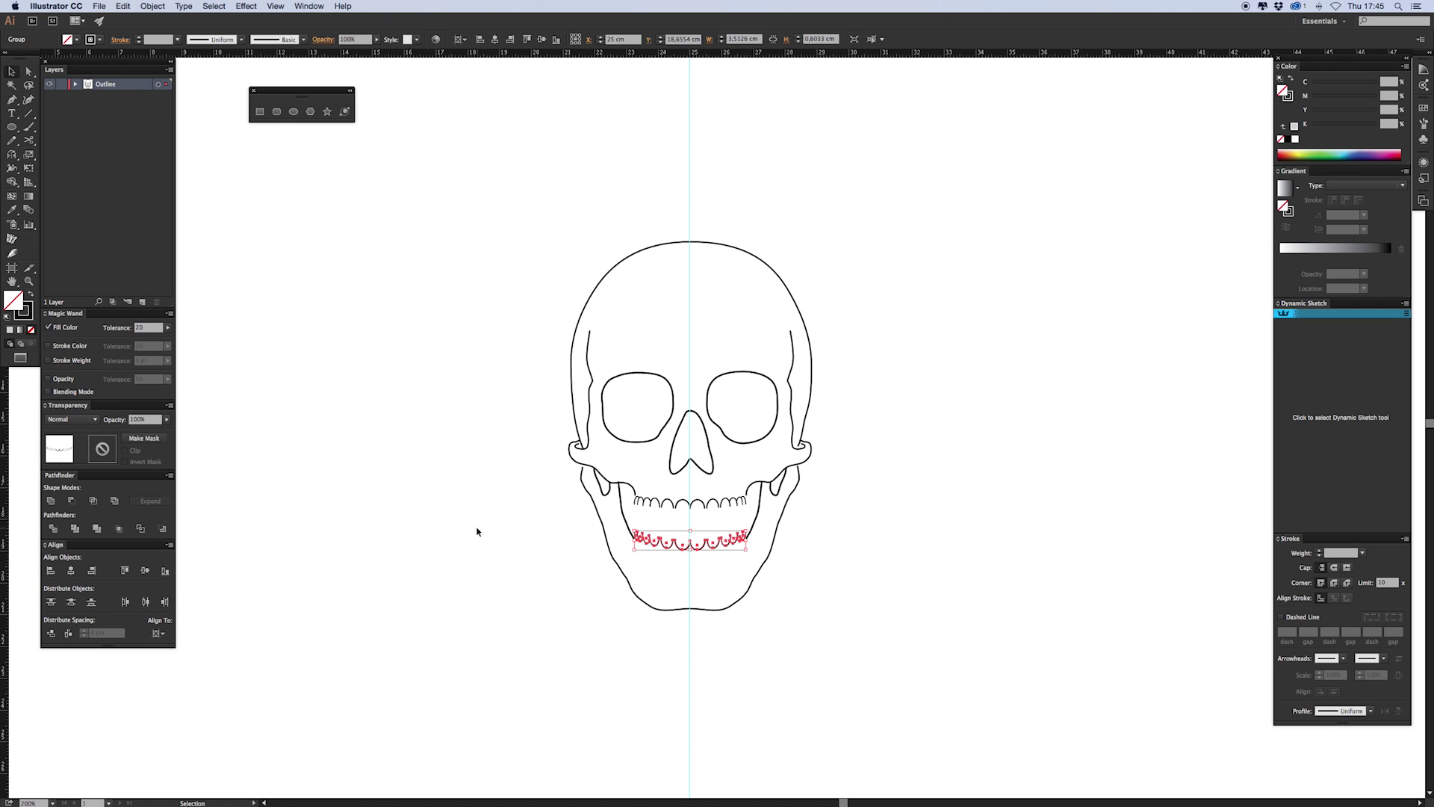
Taper the lower tooth row inward along its bottom edge with Free Transform
key("e")
left_click_drag(634, 550, 641, 551)
key("v")
left_click(583, 579)
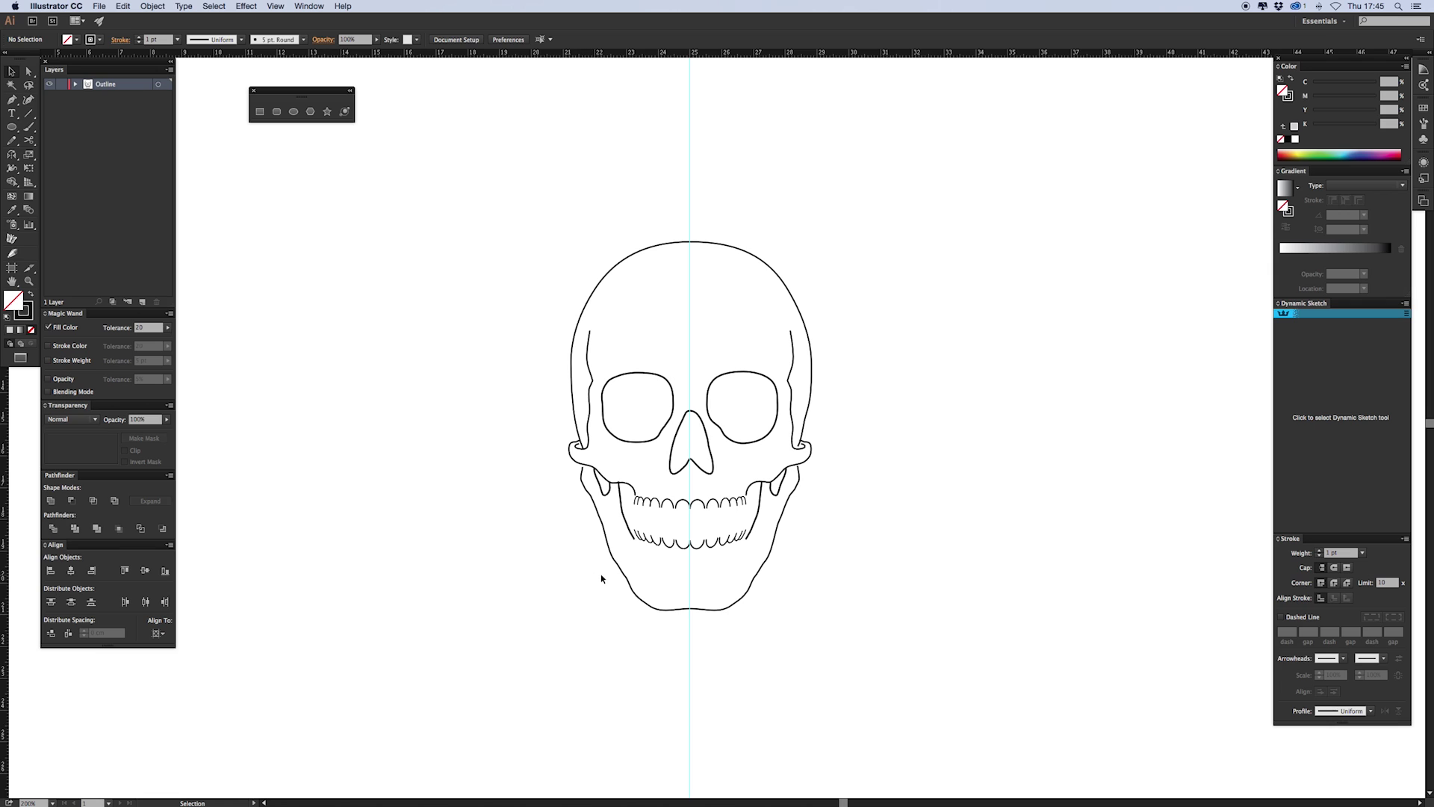
Draw an ellipse over the left side of the jaw, cut it and delete all but a short inner arc
key("v")
left_click_drag(601, 567, 636, 631)
key("c")
left_click(609, 520)
left_click(624, 572)
key("Delete")
key("Delete")
key("v")
Move the left jaw arc's lower end onto the jaw outline and adjust its anchor points to refine the curve
left_click(624, 565)
key("a")
left_click(576, 647)
left_click_drag(624, 571, 630, 584)
key("p")
left_click(613, 533)
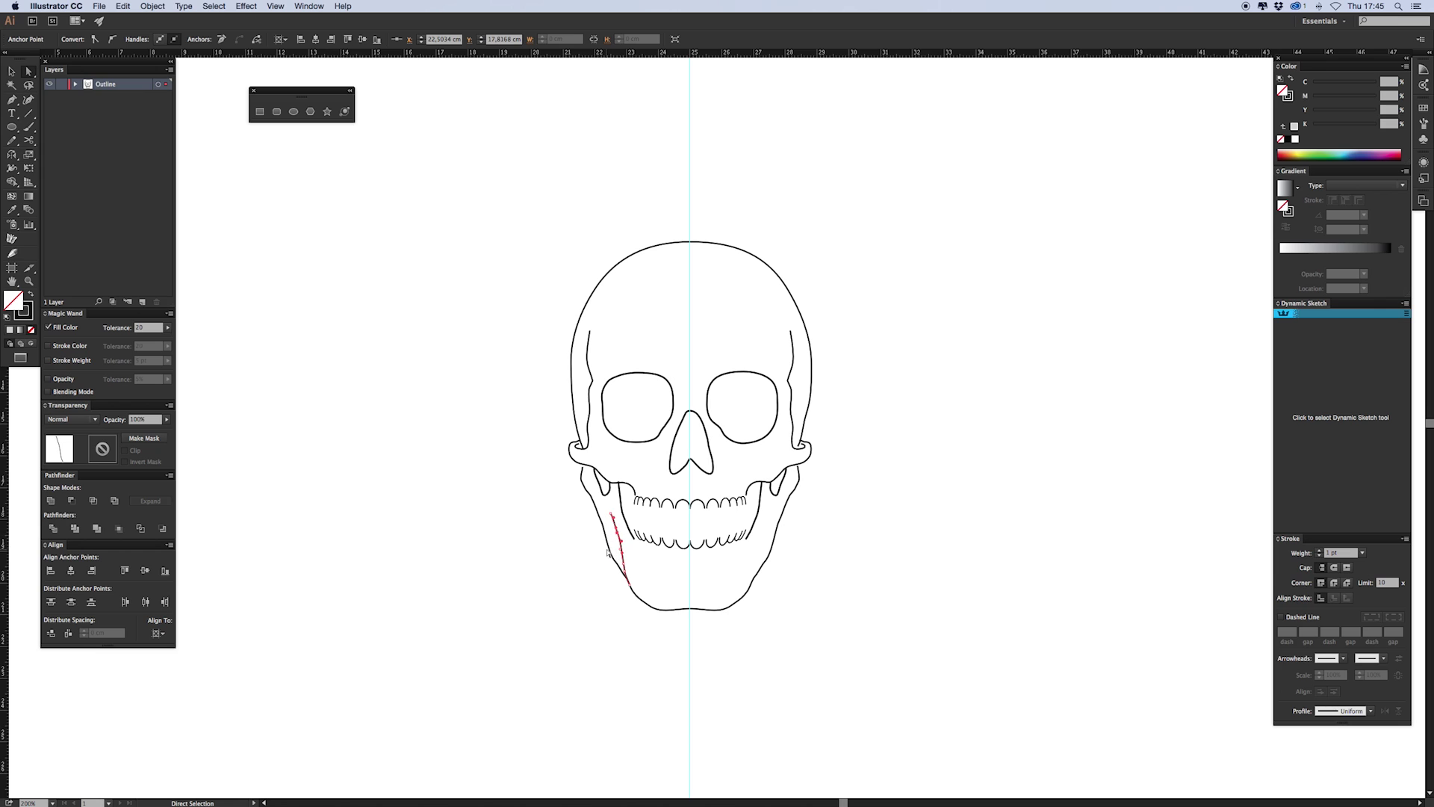
left_click(607, 552)
left_click_drag(611, 513, 690, 528)
left_click(629, 595)
Draw a tall narrow ellipse just right of the center guide for the first upper front tooth
key("v")
left_click_drag(691, 516, 691, 525)
left_click(697, 516)
key("k")
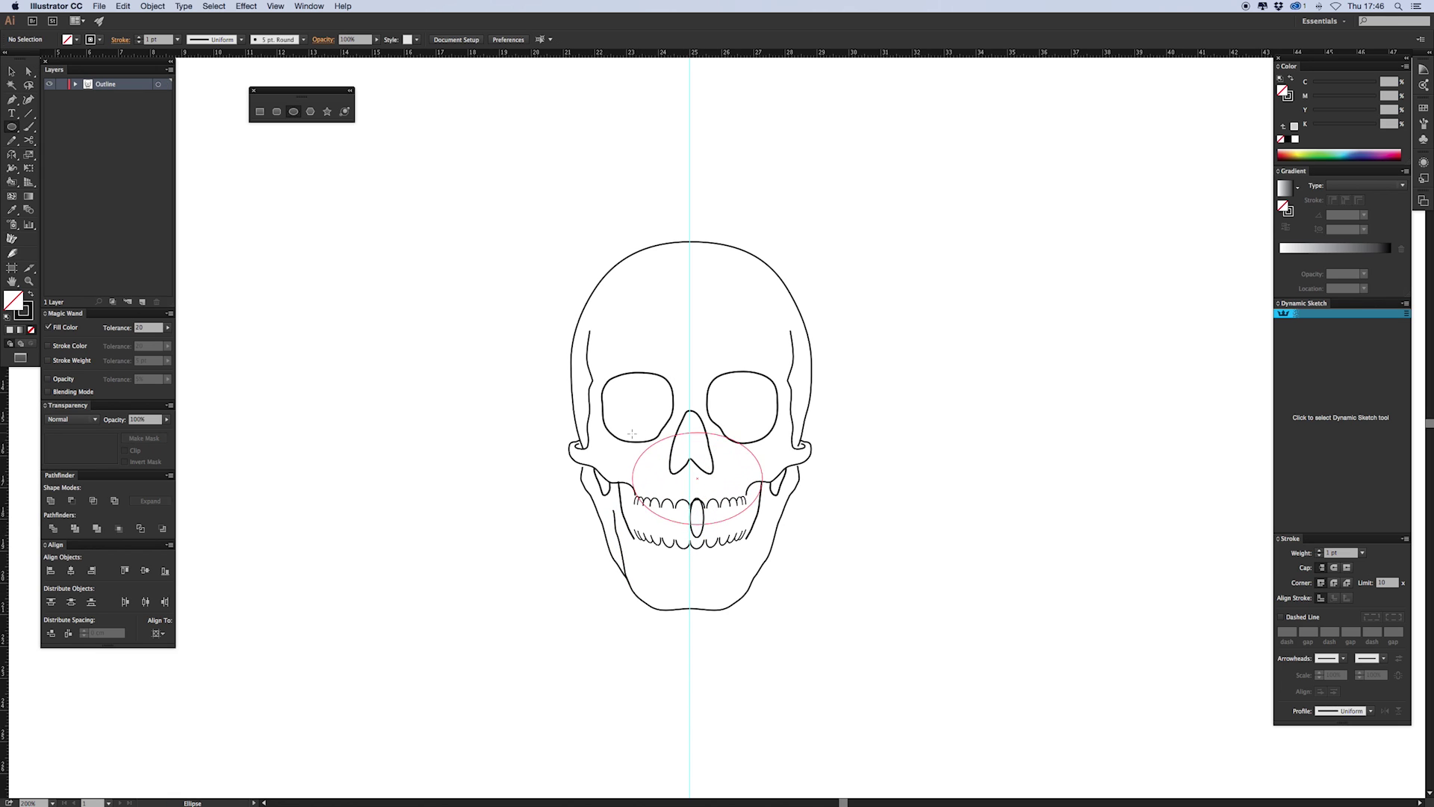
Draw a wide ellipse across the upper teeth and trim the excess to give the first tooth a nearly flat bottom edge
left_click_drag(632, 433, 576, 435)
key("n")
left_click(697, 535)
key("v")
key("Delete")
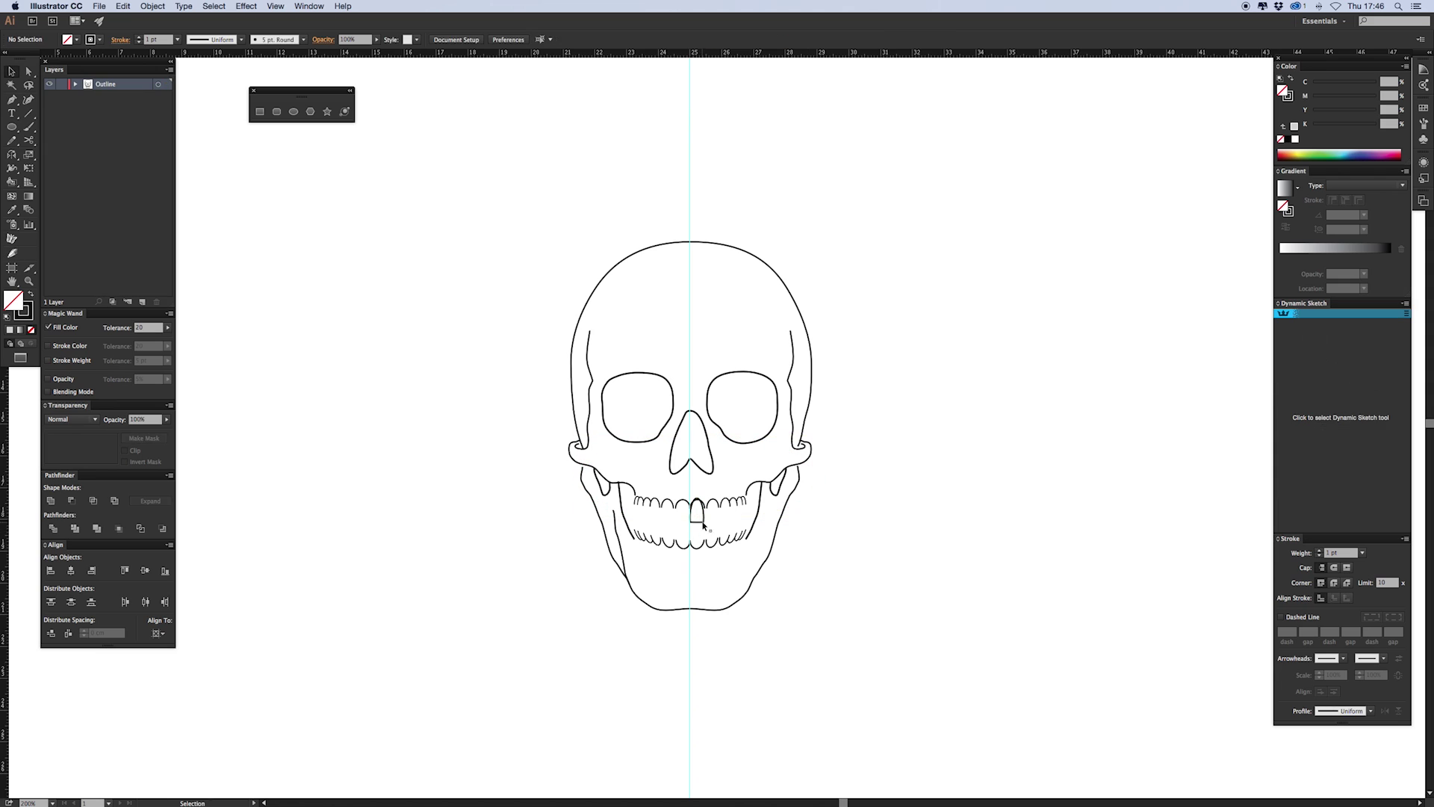
left_click(703, 523)
left_click(659, 490)
left_click(703, 522)
left_click(586, 586)
Copy the first front tooth outward to form the second and third upper teeth, fitting them under their arches
key("super+plus")
left_click_drag(699, 573, 741, 574)
left_click(739, 575)
left_click(721, 572)
left_click(739, 575)
left_click(697, 572)
left_click(736, 579)
Adjust the lower corner anchor points of the first three upper teeth to give their bottom edges an uneven curve
key("a")
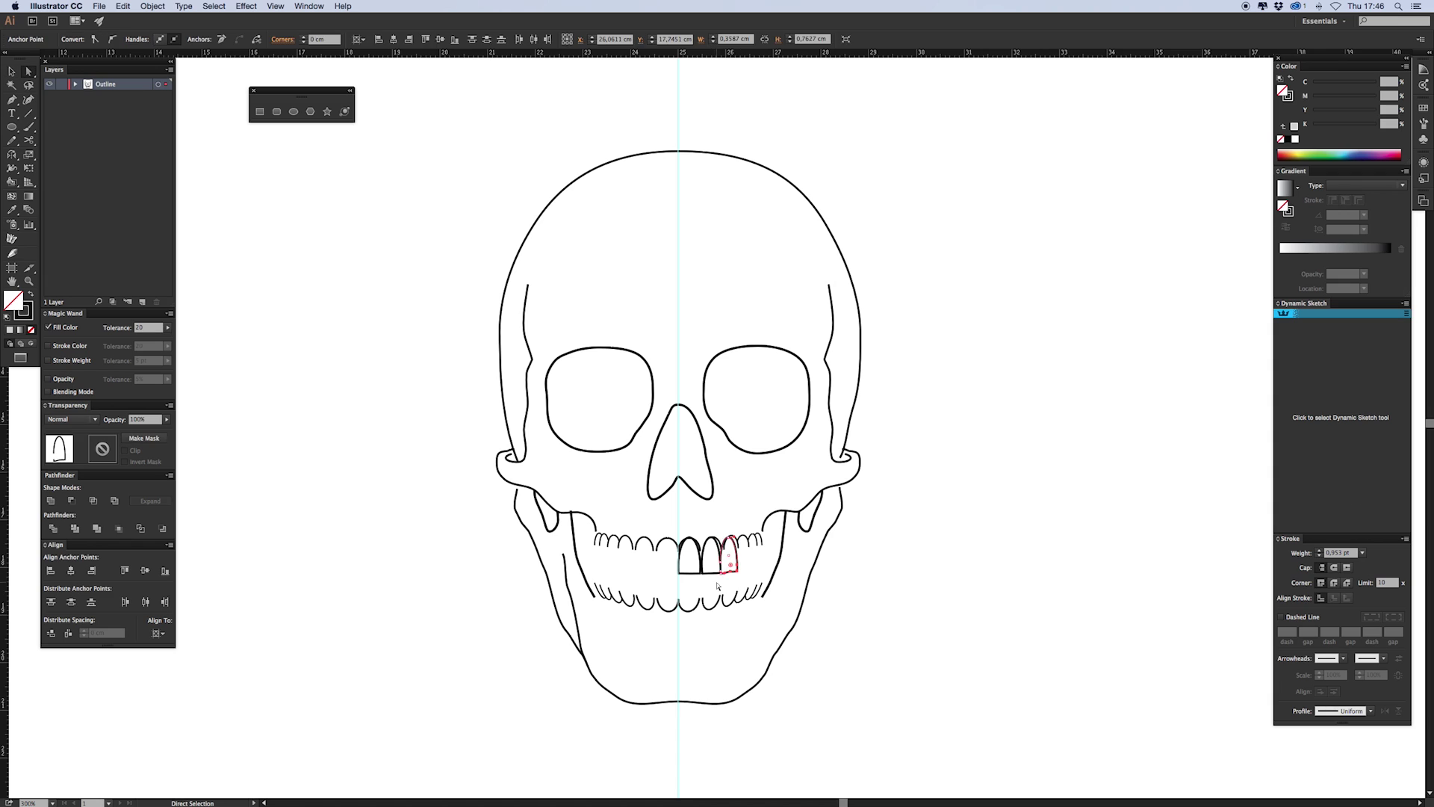
left_click(704, 573)
left_click(739, 573)
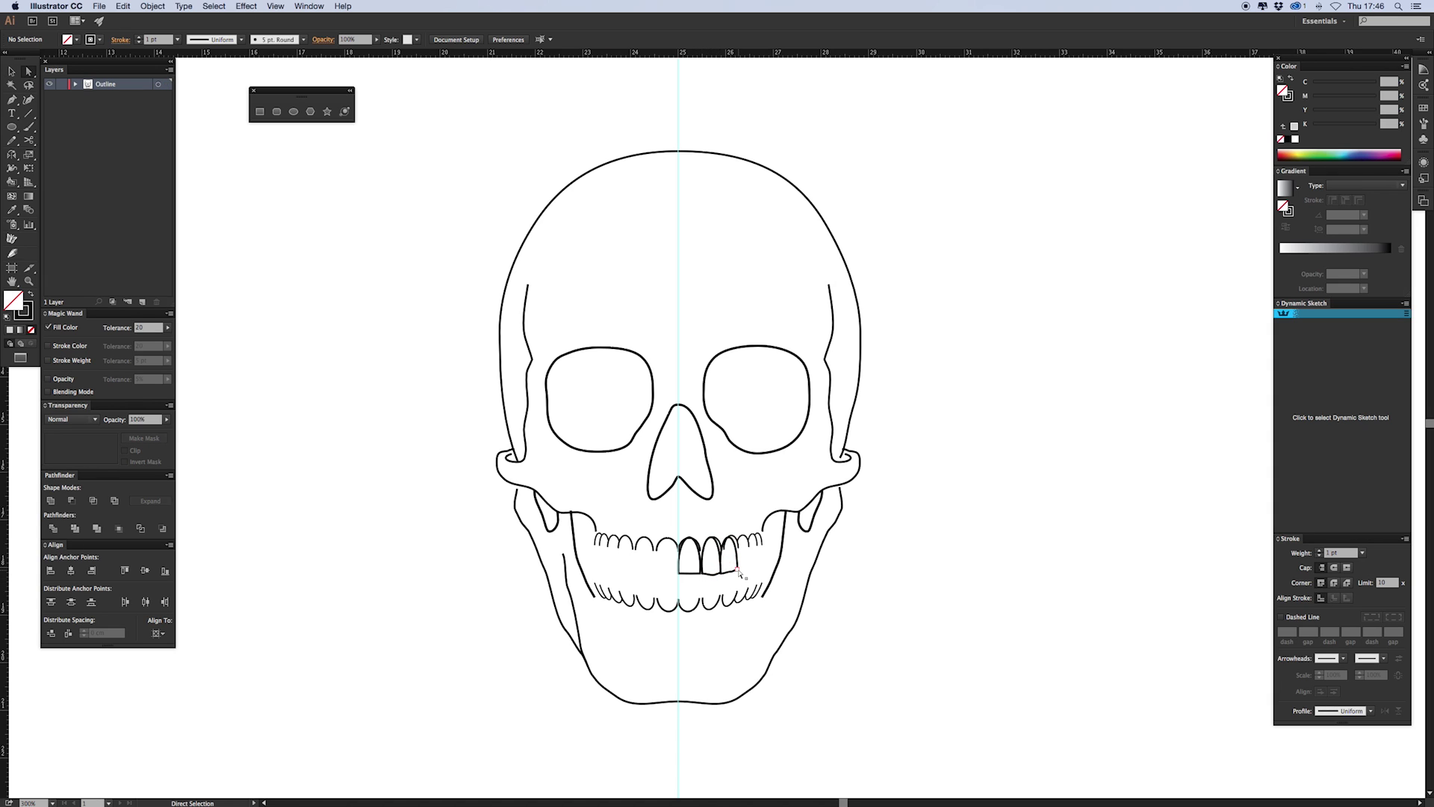
left_click(736, 570)
key("v")
left_click(723, 578)
key("a")
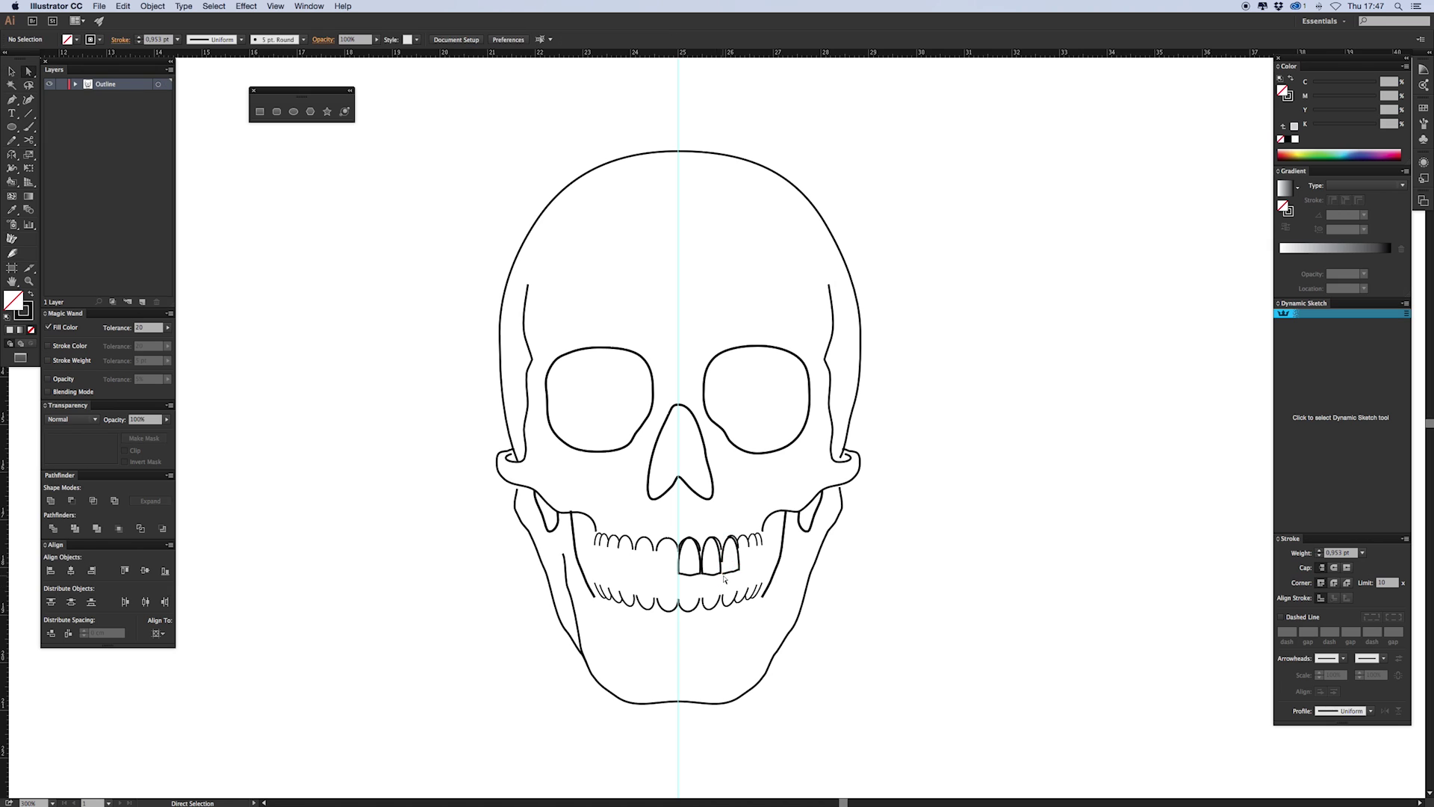
Reshape the third tooth's bottom edge and add narrower copies trimmed to shape for the outermost upper right teeth
mouse_move(754, 564)
left_mouse_down()
mouse_move(738, 554)
mouse_move(760, 569)
mouse_move(721, 572)
left_mouse_up()
left_click(742, 576)
left_click(745, 554)
key("v")
key("n")
left_click(745, 515, "super")
key("a")
left_click(742, 577)
left_click(723, 586)
key("v")
left_click(759, 561)
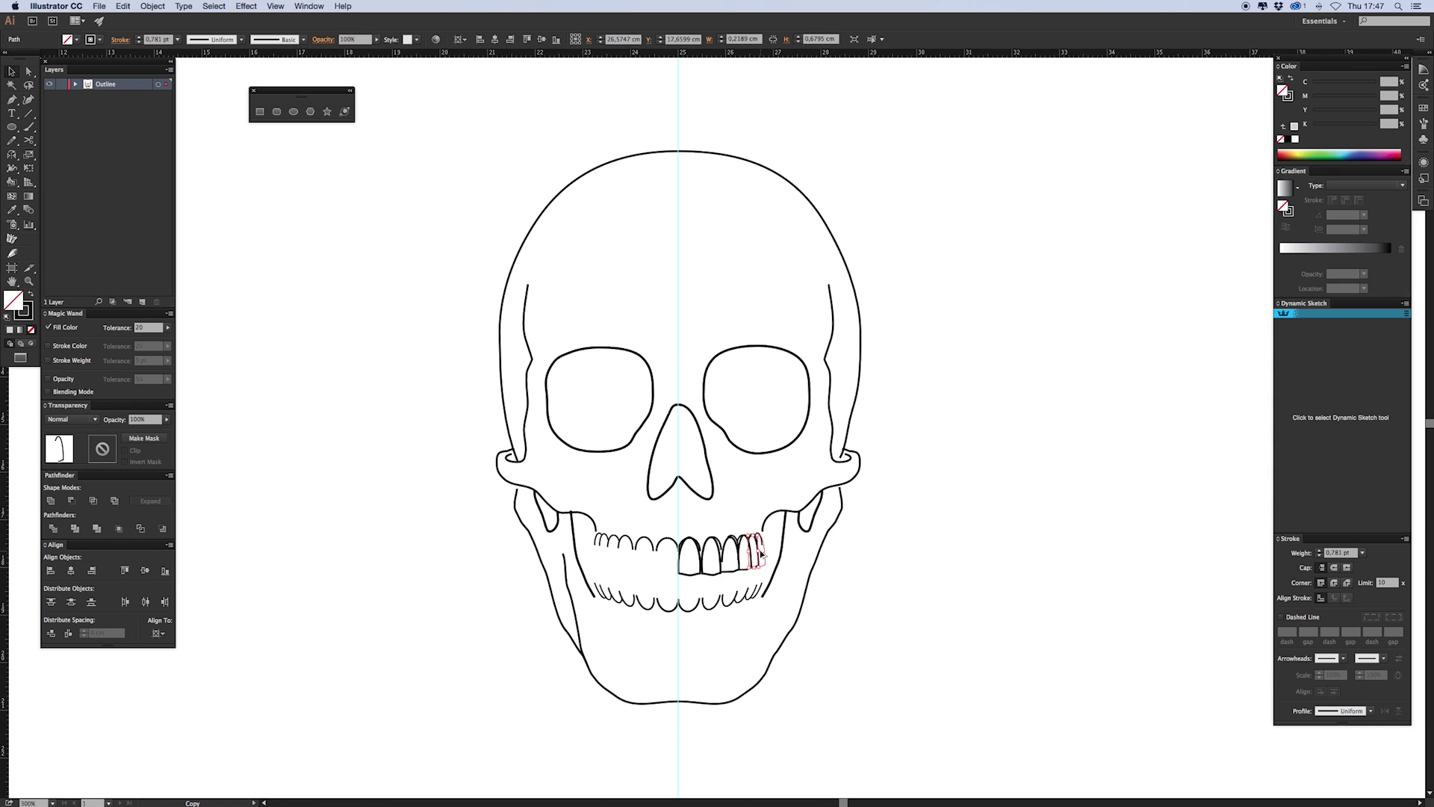
Delete the scalloped upper gum line and fine-tune the top anchor point of the first front tooth
left_click(627, 541)
key("Delete")
key("a")
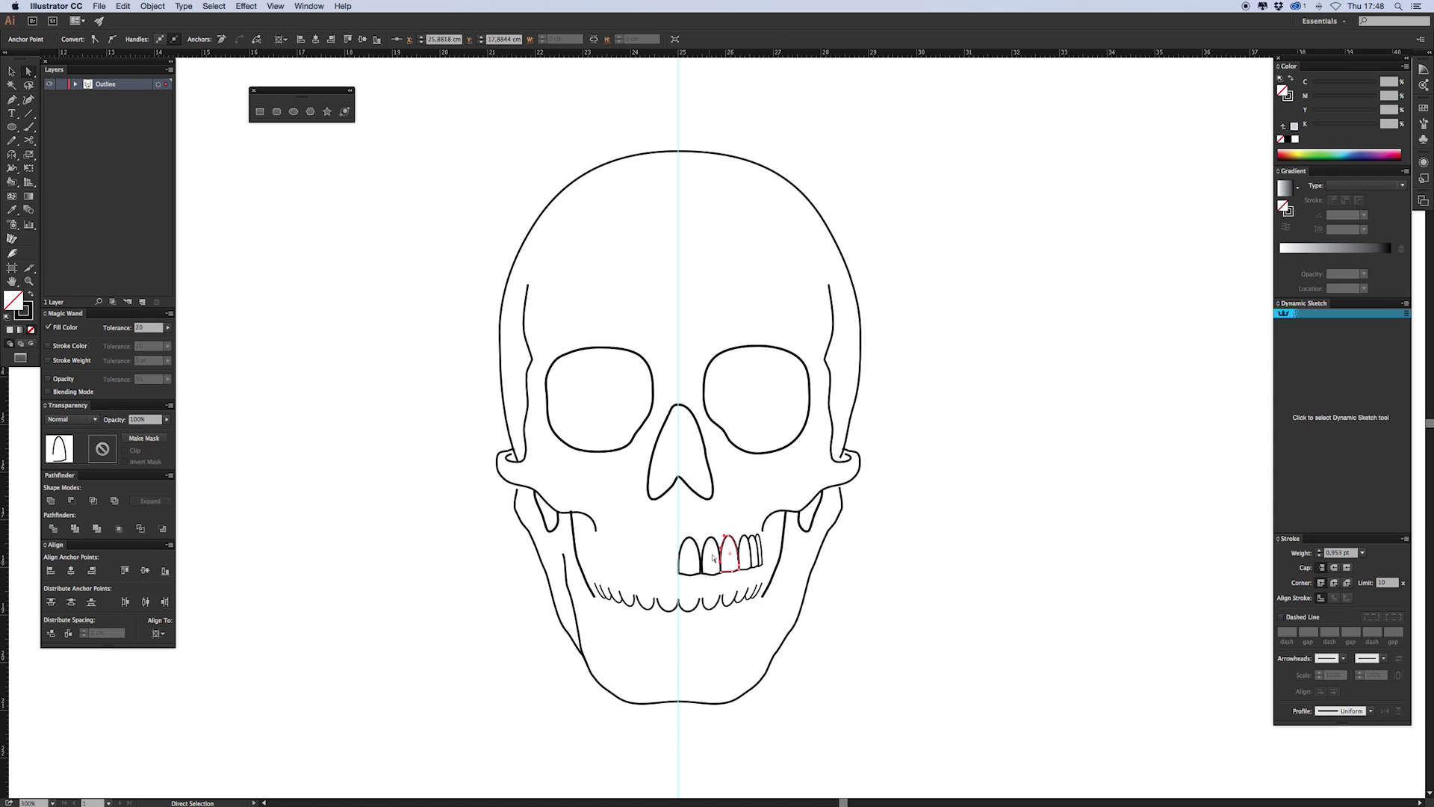
left_click_drag(688, 537, 689, 535)
left_click(683, 523)
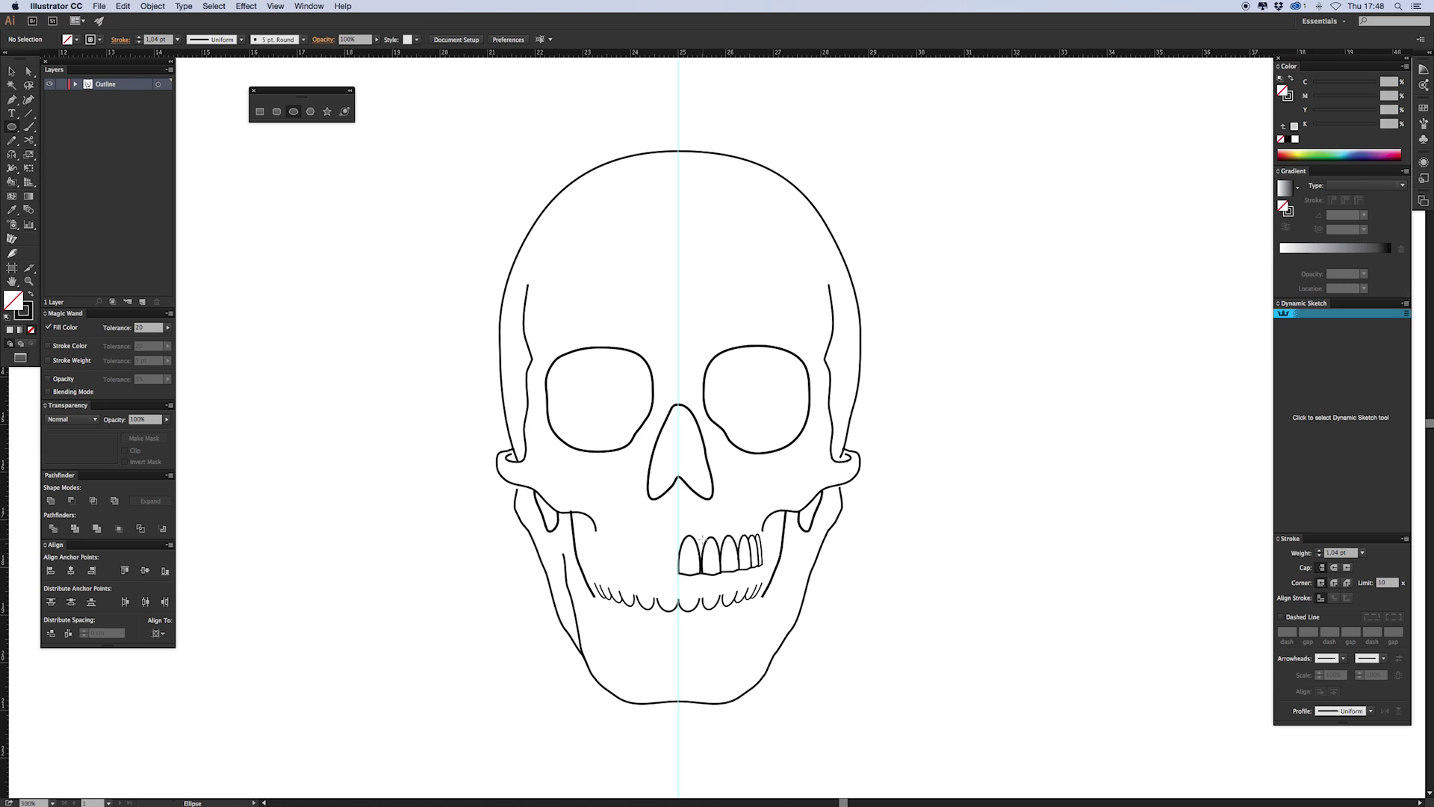
Finish the short gum segments between the right upper teeth and reflect a copy of the half row across the center guide
key("v")
left_click(719, 554)
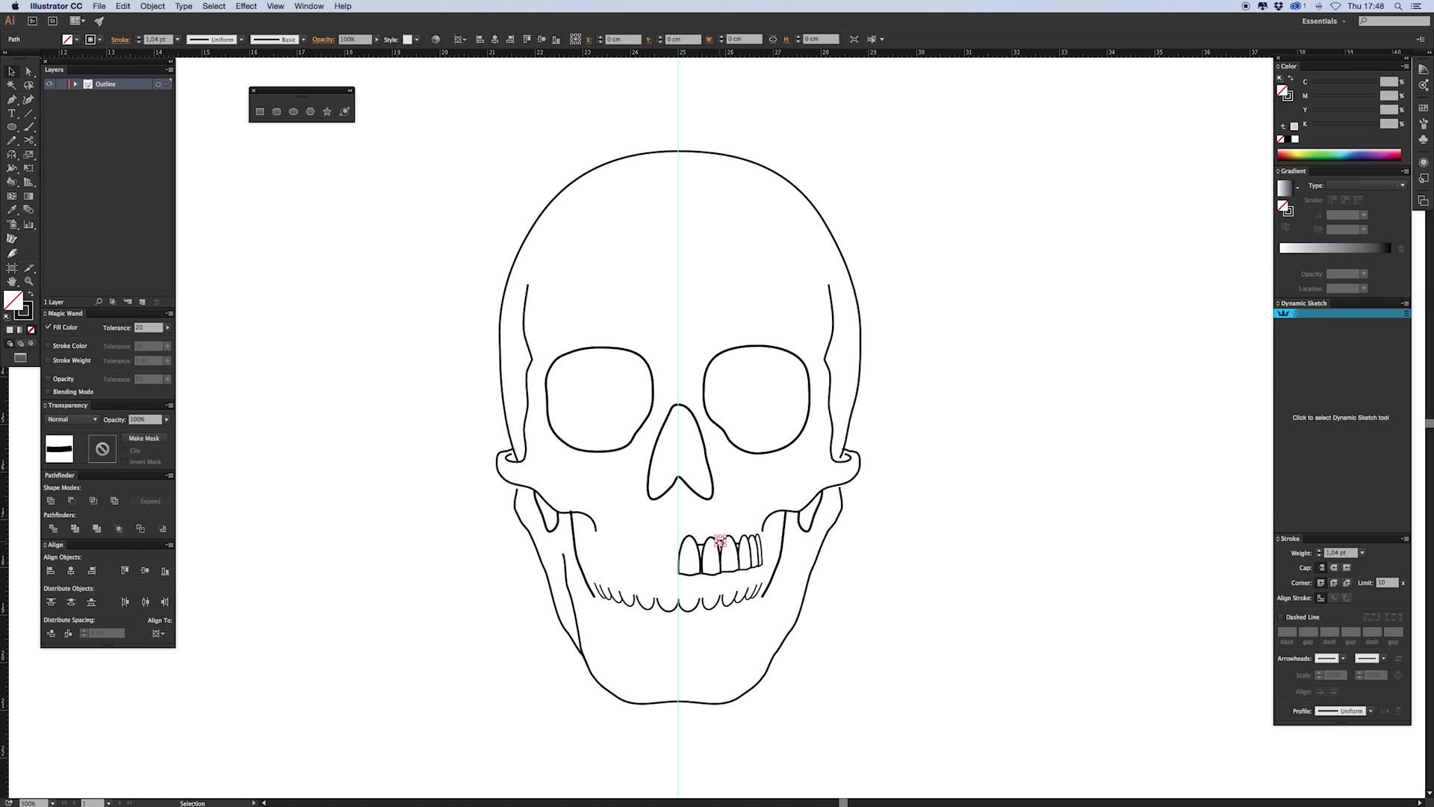
key("o")
left_click(679, 525, "alt")
left_click(812, 563)
left_click(827, 682)
Shift bottom anchor points on the left front tooth and outermost left teeth to break up the exact symmetry
key("a")
left_click_drag(670, 568, 686, 585)
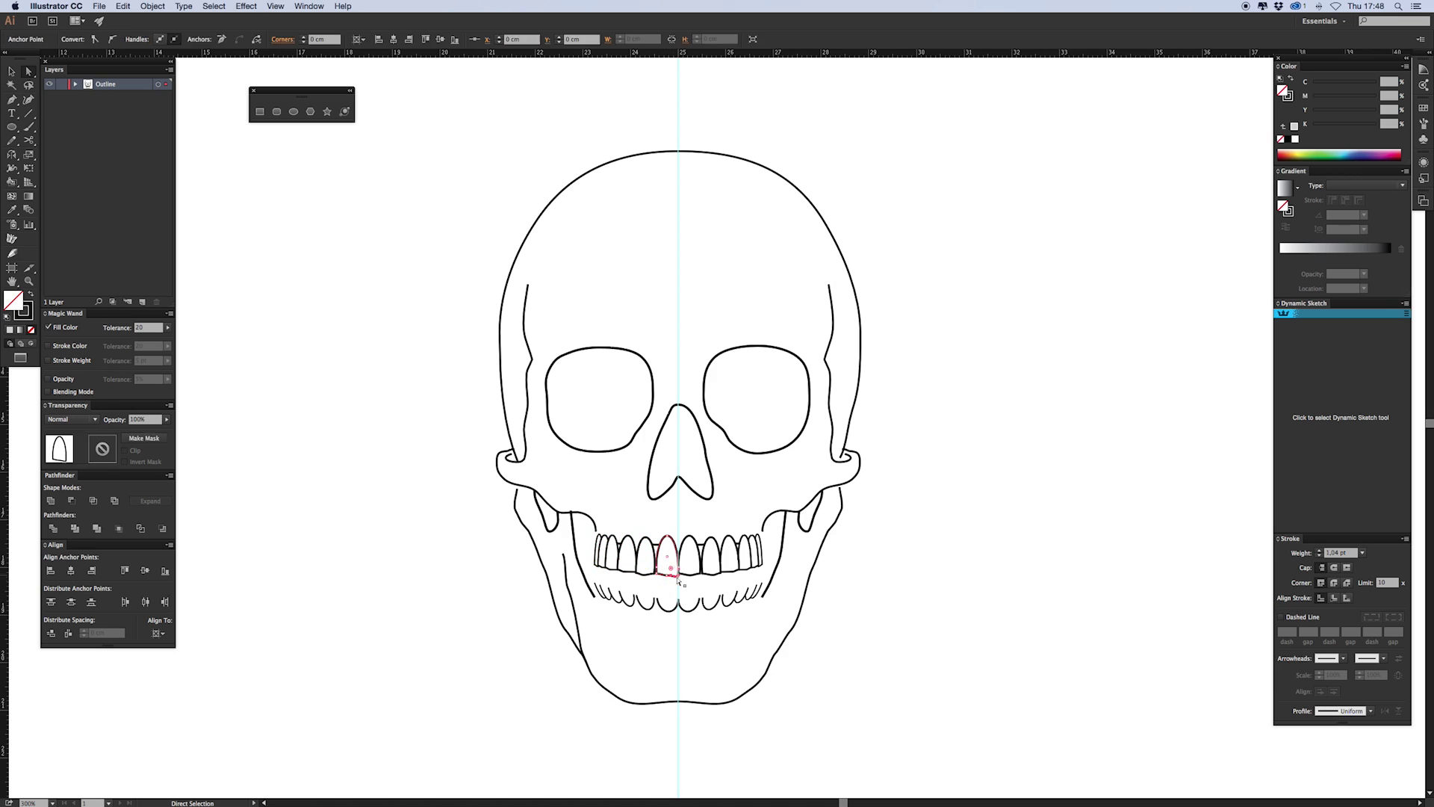
left_click_drag(608, 560, 591, 585)
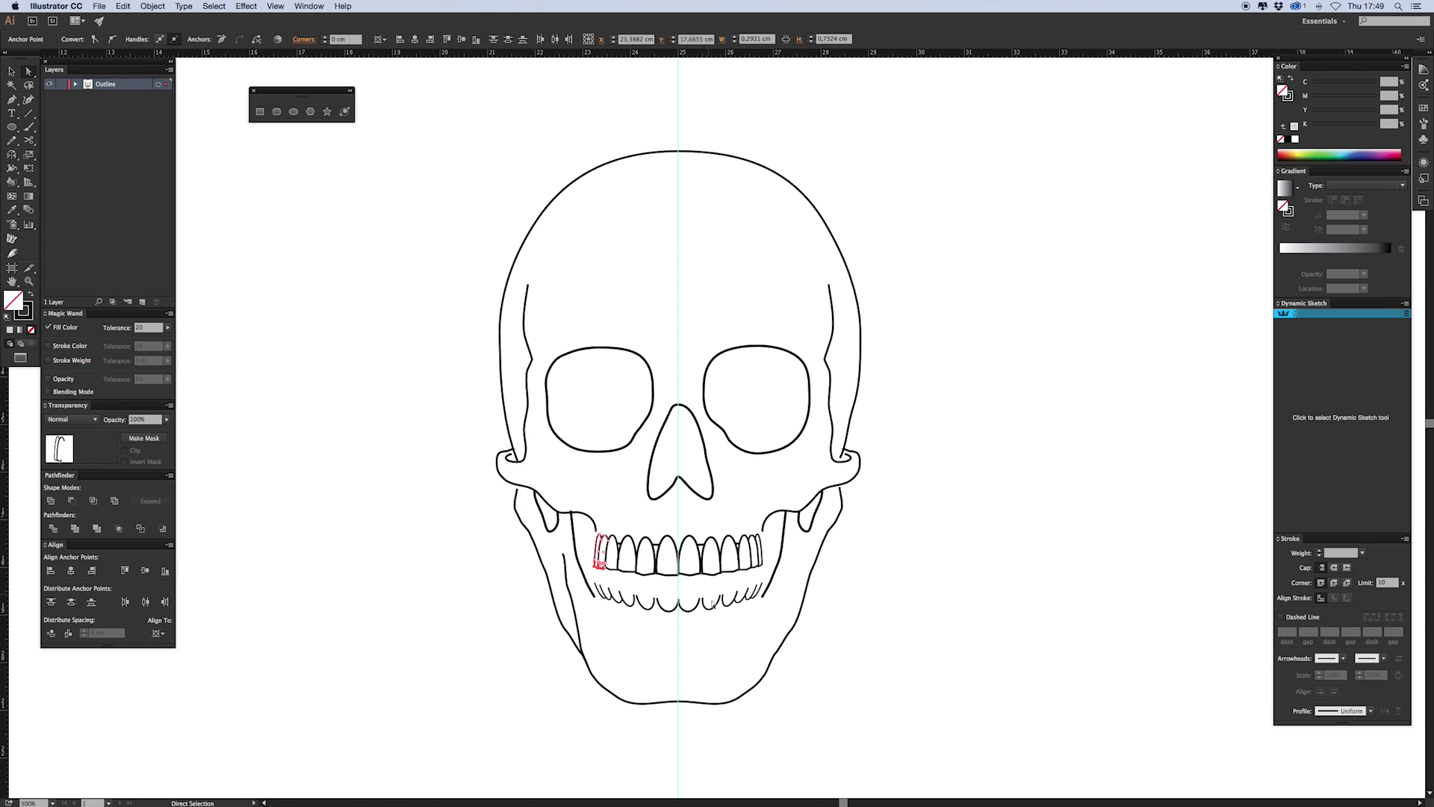
Move the anchor points along the bottom of the jaw slightly downward to lengthen the chin
left_click_drag(780, 657, 602, 727)
key("Down")
key("Down")
key("Down")
Cut the left inner jaw line, delete its upper part and refit the remaining anchor points to the jaw outline
left_click(575, 601)
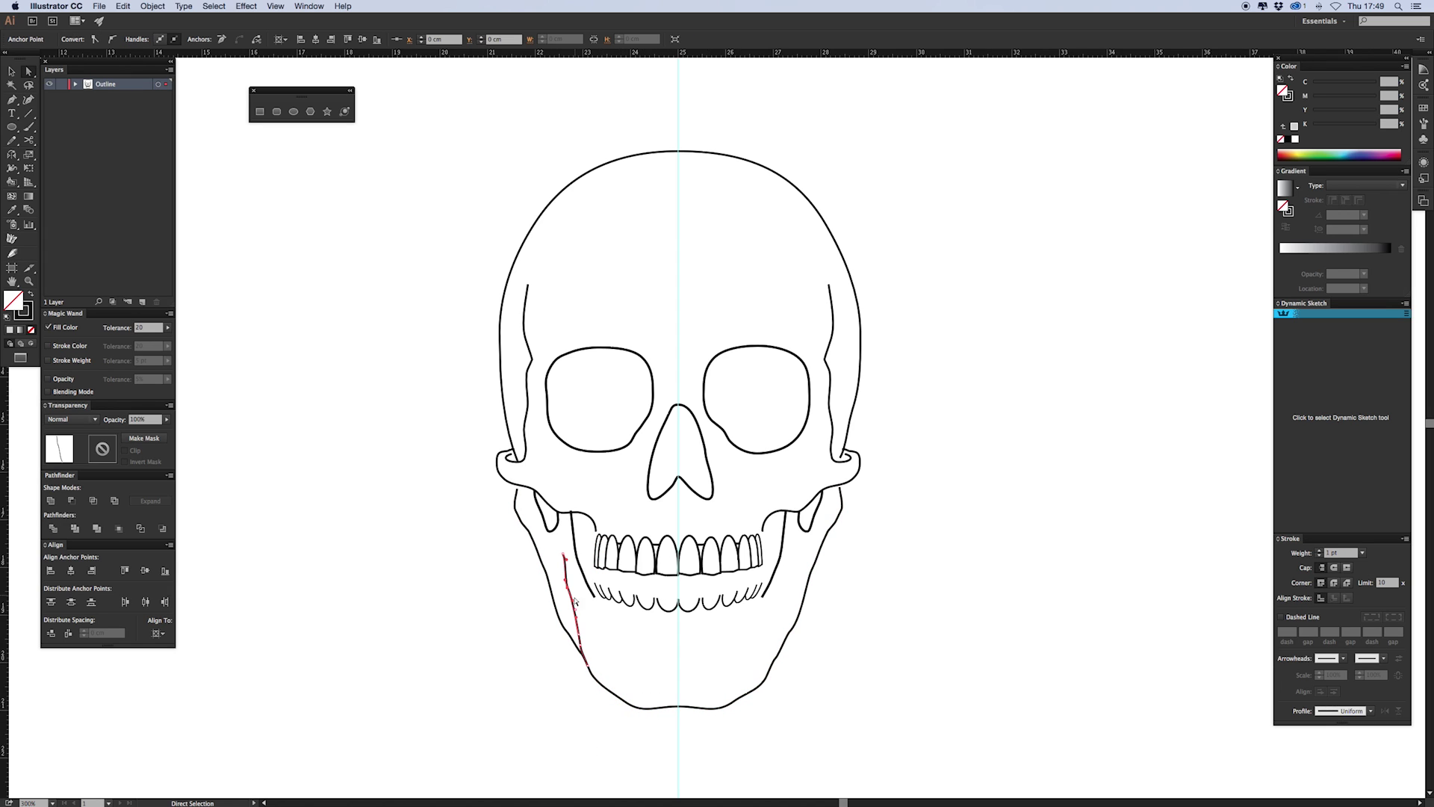
left_click(585, 655)
left_click(572, 702)
left_click(567, 582)
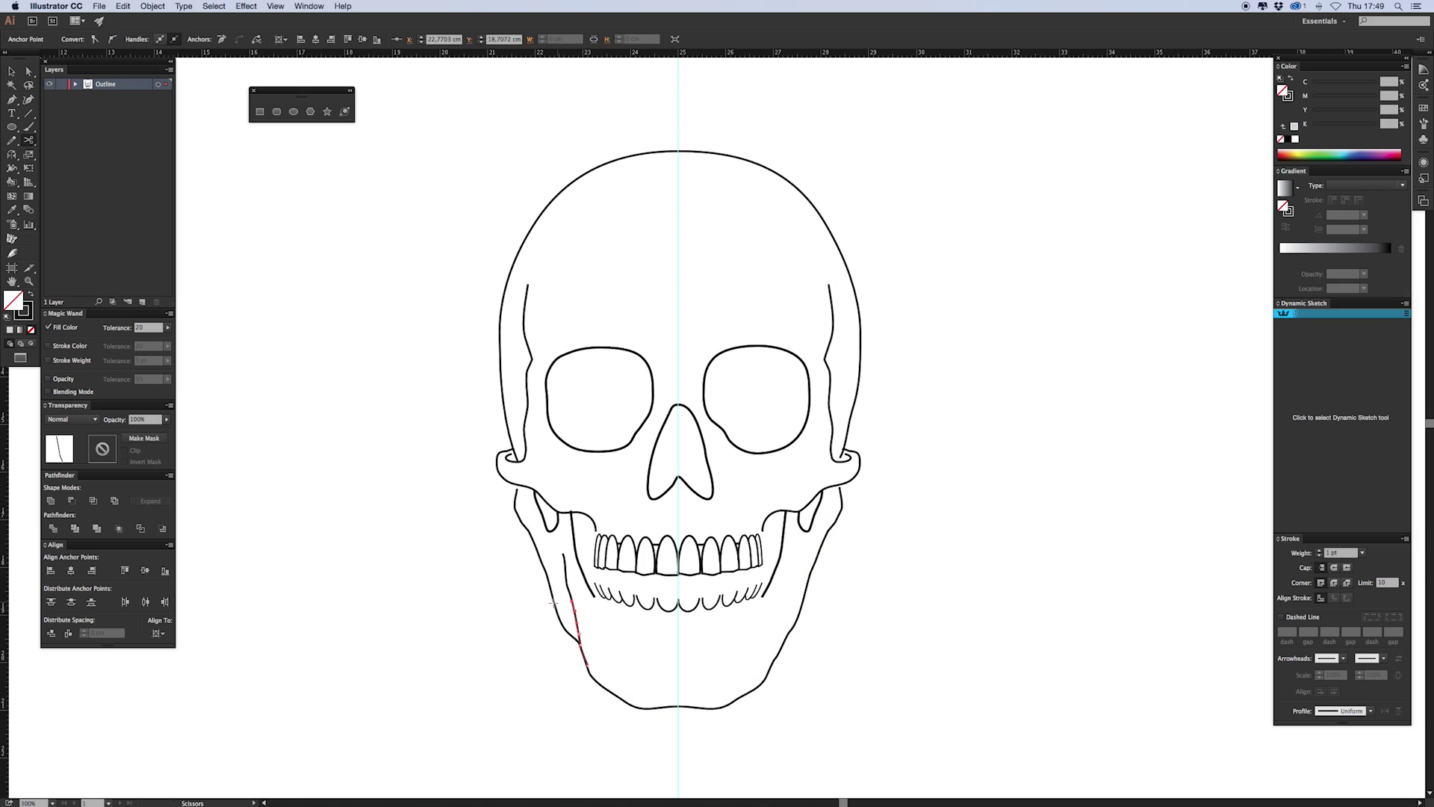
key("Delete")
key("n")
key("a")
left_click(588, 659)
left_click(581, 640)
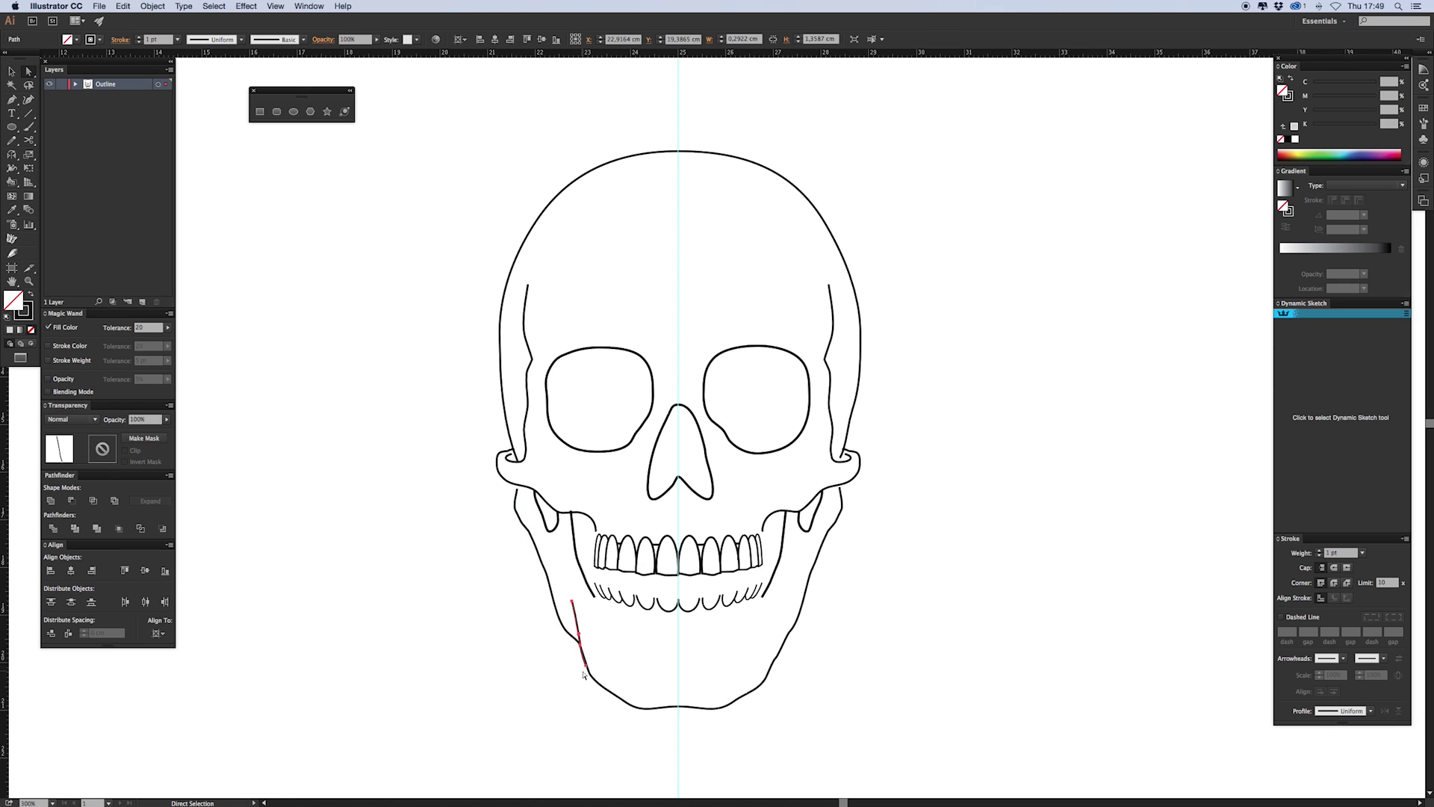
left_click(554, 617)
Adjust the bottom anchor points of the outer left upper teeth to vary their lower edges
left_click_drag(590, 531, 614, 578)
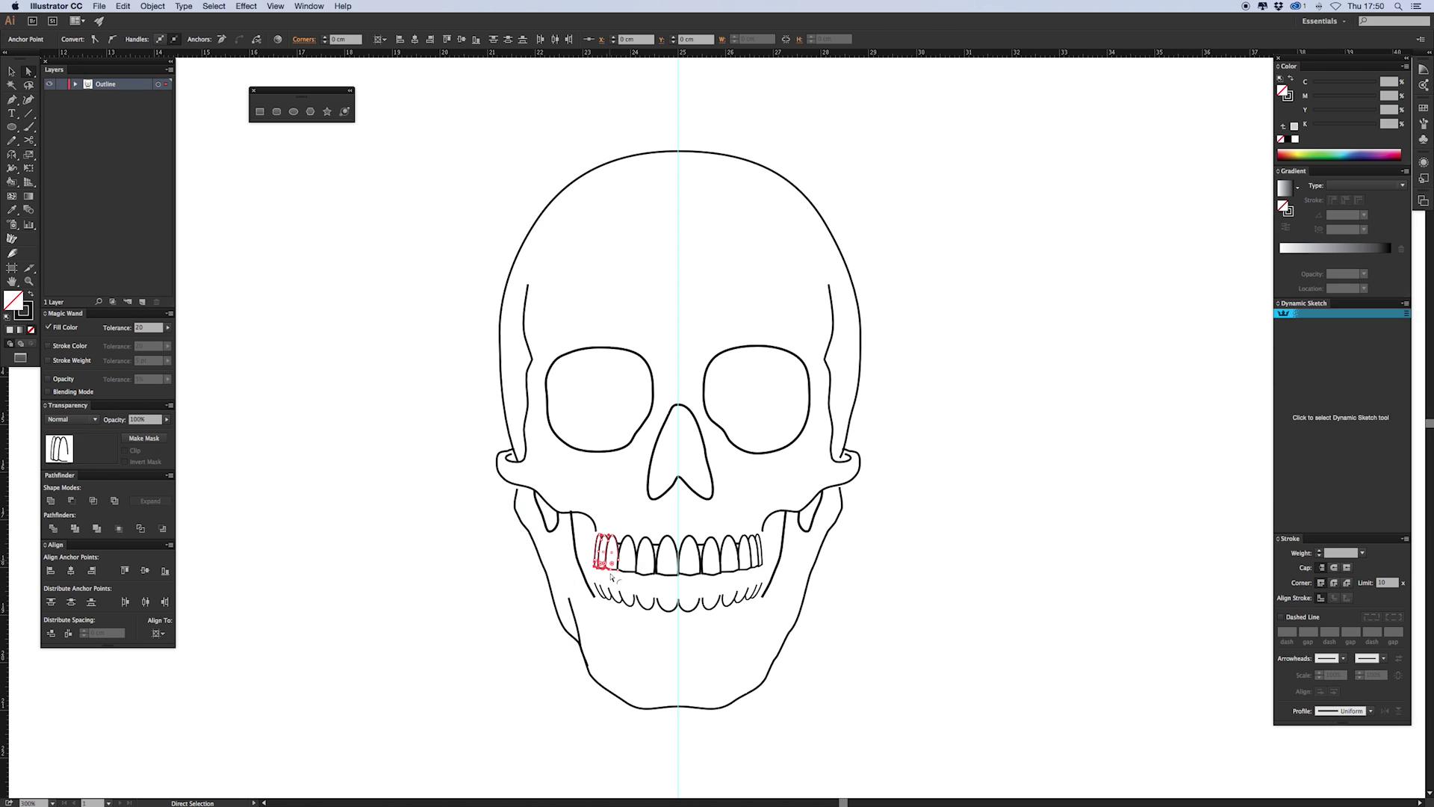
left_click(615, 578)
key("a")
Select all upper teeth and reflect a copy of them downward to form the lower row
key("v")
mouse_move(770, 579)
left_mouse_down()
mouse_move(592, 532)
mouse_move(761, 596)
left_mouse_up()
key("o")
key("Return")
key("Return")
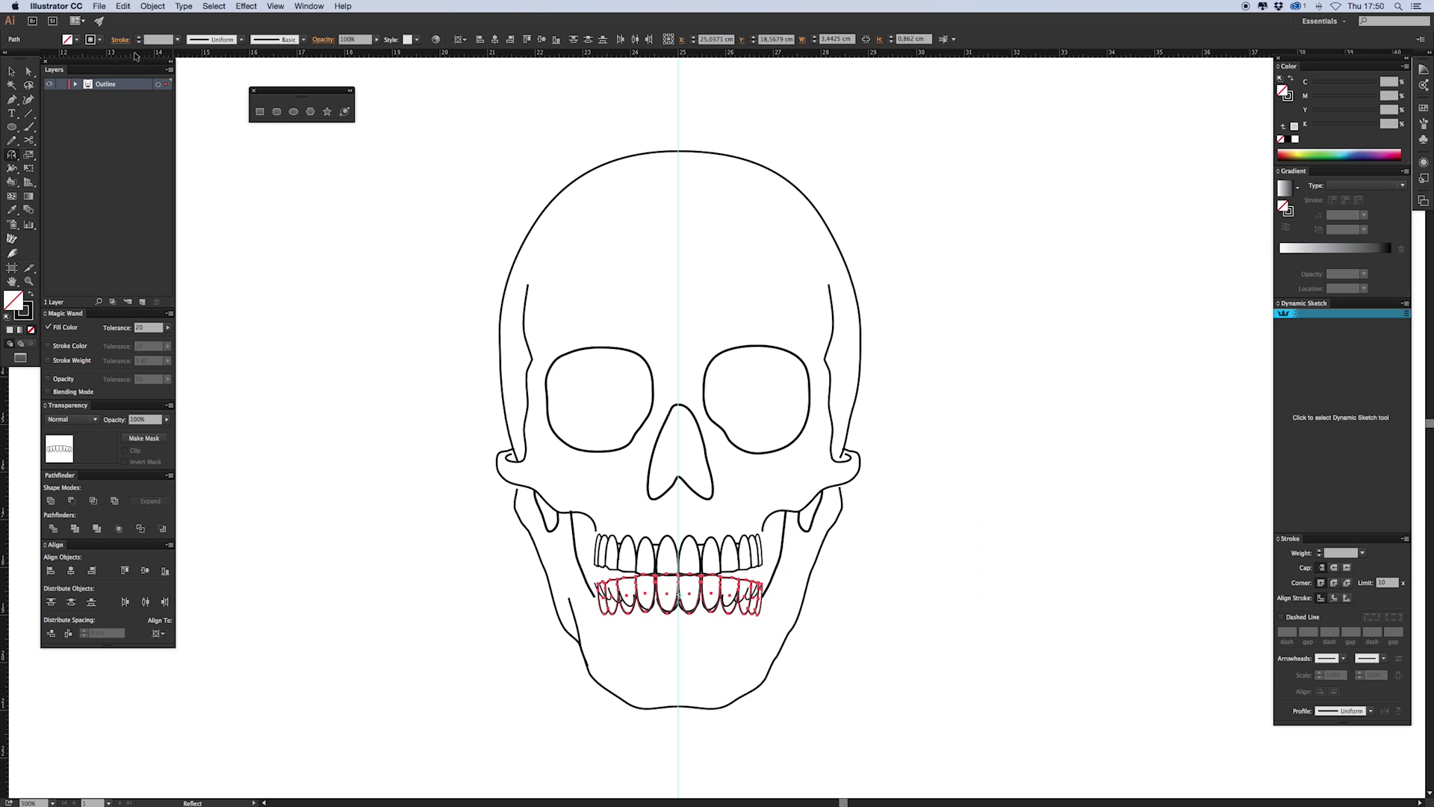
Bend the lower teeth into a downward-bulging curve with an envelope warp and expand the result
left_click(152, 6)
mouse_move(176, 279)
left_click(308, 280)
key("Return")
left_click(152, 6)
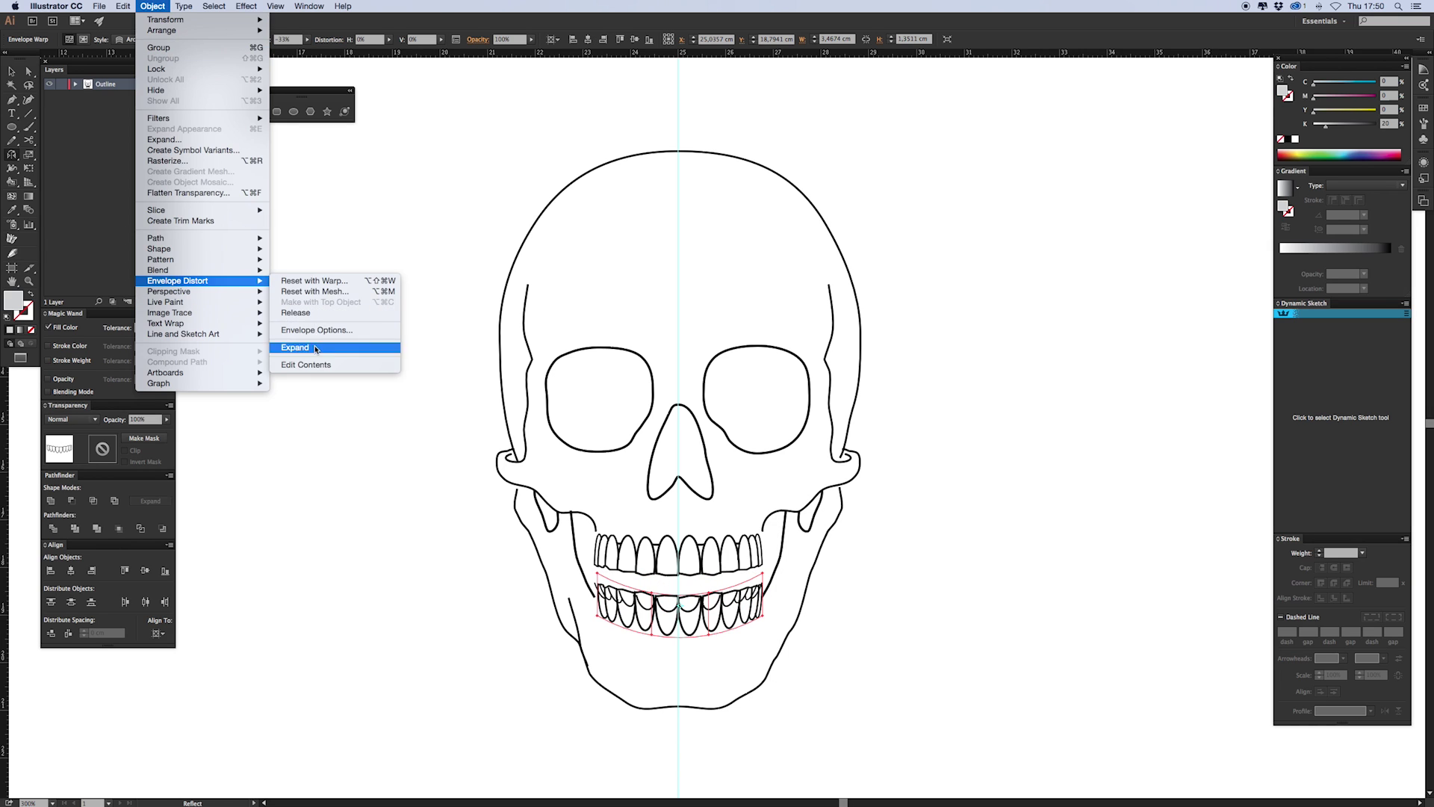
left_click(299, 346)
Resize the warped lower teeth with Free Transform and nudge them up against the upper row
key("e")
key("Up")
key("Up")
key("Up")
key("Up")
key("Up")
key("Up")
key("Up")
key("Up")
key("Up")
key("Up")
key("Up")
key("Up")
key("Up")
key("Up")
key("Down")
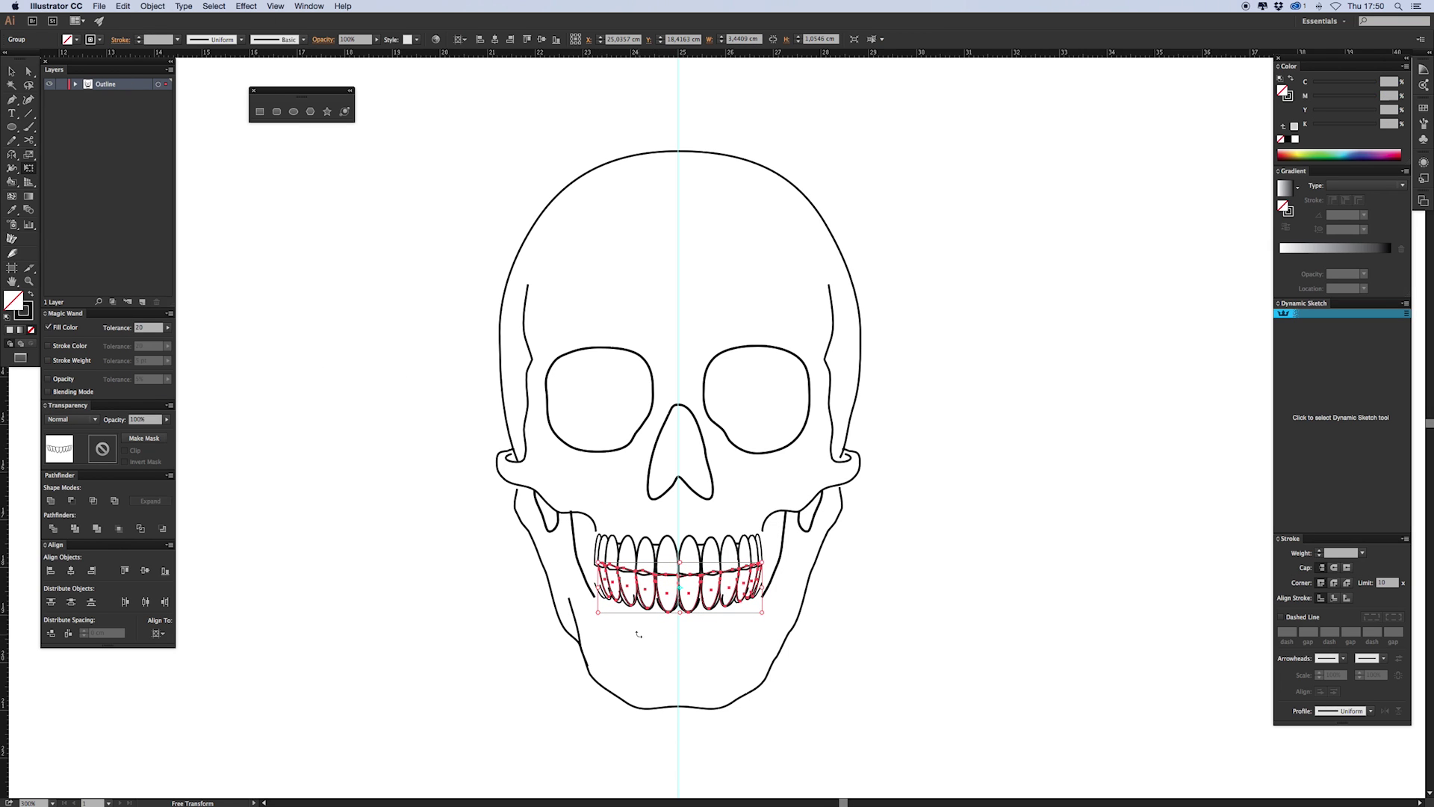
key("Up")
key("Up")
key("v")
left_click(650, 662)
Cut the overlapping outlines around the lower teeth and delete the leftover paths
key("super+equal")
key("n")
left_click_drag(566, 606, 779, 602, "alt")
key("v")
left_click(662, 672)
key("Delete")
Nudge the left inner cheek line outward and shift the small curves beside both jaw joints toward the face
left_click(543, 630)
key("Right")
key("Right")
key("Left")
key("Left")
key("Left")
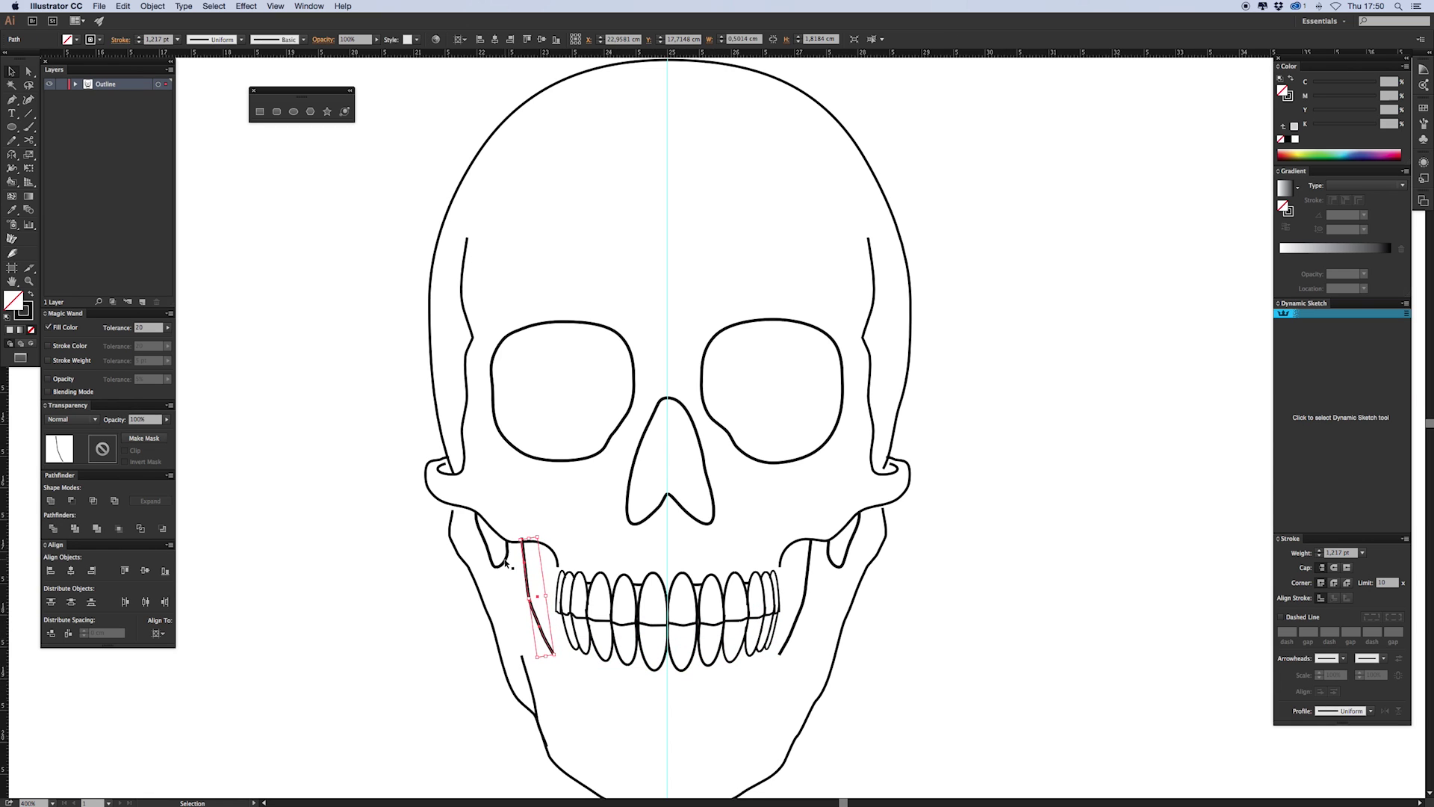
left_click(506, 561)
left_click_drag(508, 539, 513, 539)
left_click(831, 561)
left_click_drag(828, 540, 822, 540)
Bend the lower ends of the right and left inner cheek lines inward to meet the outermost lower teeth
left_click(813, 609)
key("a")
left_click(779, 655)
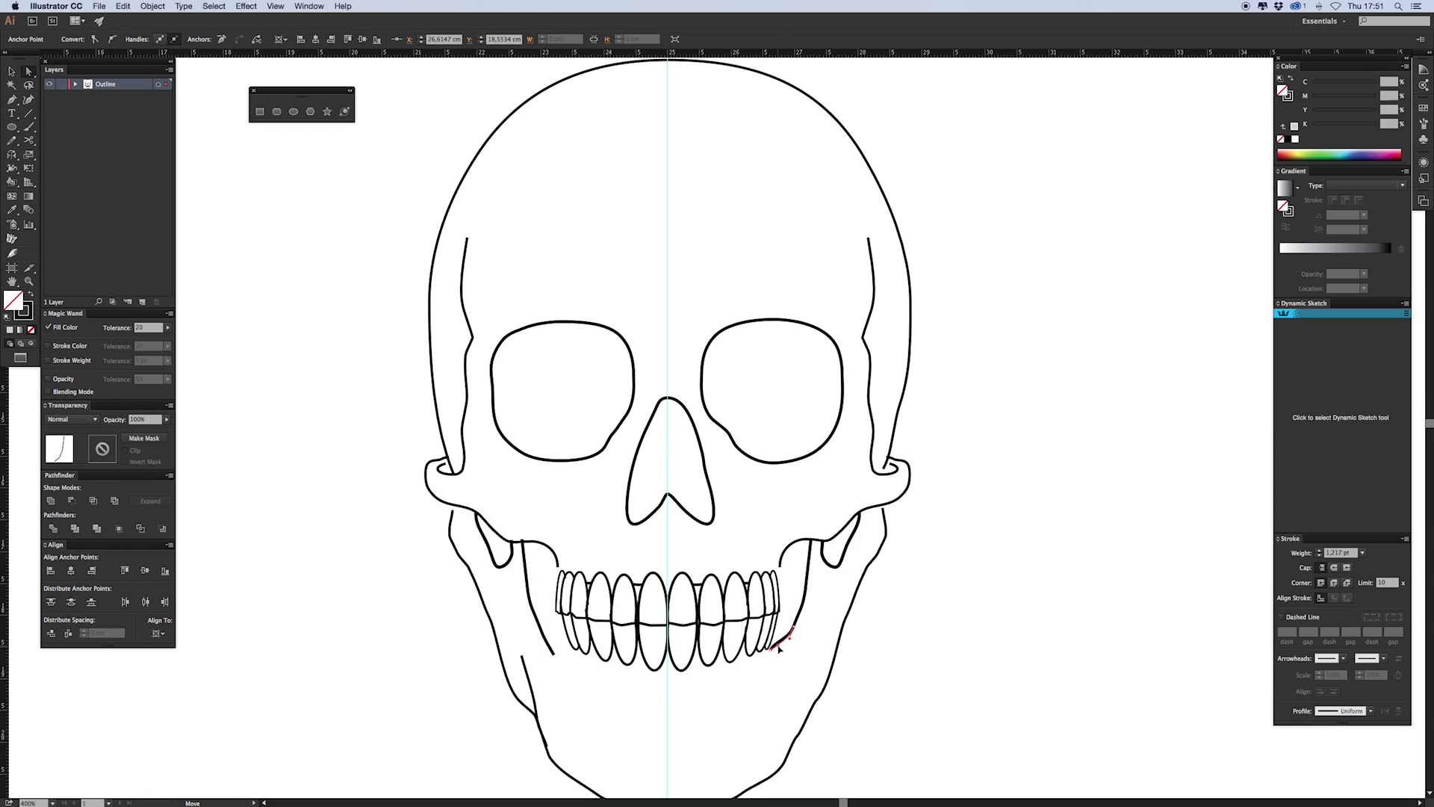
left_click(805, 643)
left_click_drag(552, 654, 569, 647)
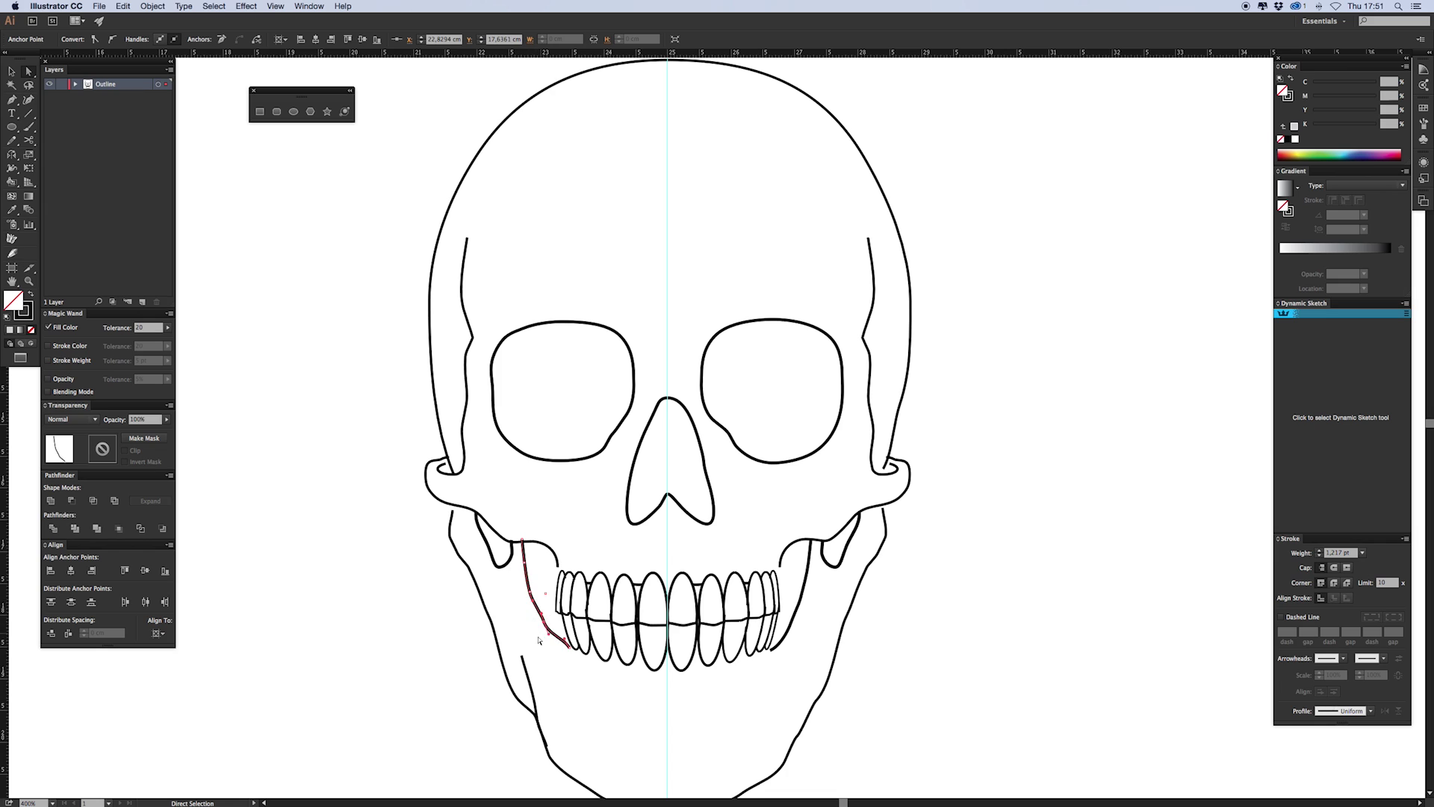
left_click(538, 640)
Trim the upper end of the left inner cheek line where it crosses the cheekbone outline
left_click(522, 540)
left_click(514, 554)
key("n")
left_click_drag(522, 538, 525, 535, "alt")
key("v")
left_click(537, 534)
key("super+minus")
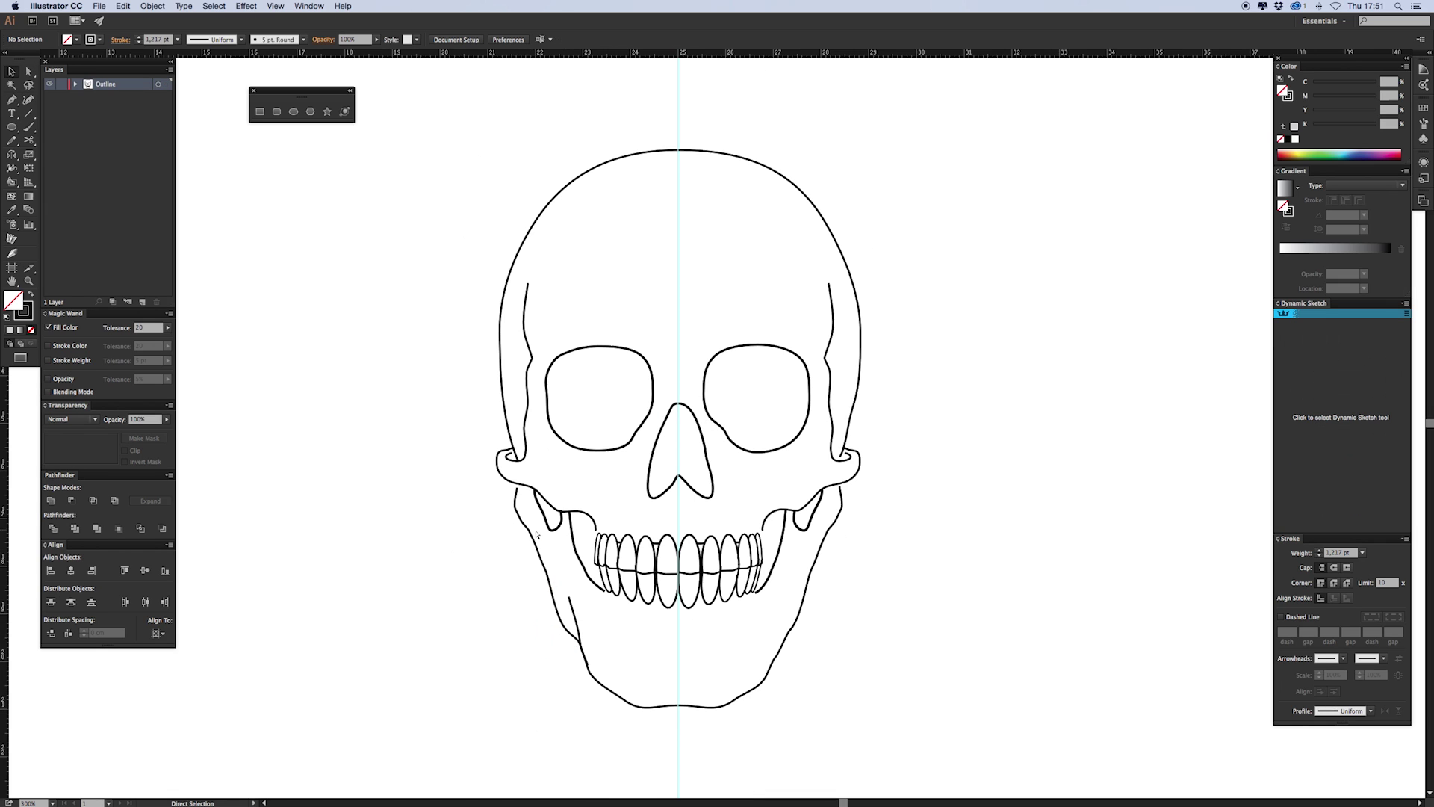
Select the teeth and lower jaw together and nudge them down slightly to lengthen the face
left_click_drag(863, 522, 865, 520)
key("Down")
key("Down")
key("Down")
key("Down")
key("Down")
key("Down")
left_click(838, 682)
Lower the top anchor point of the cranium outline slightly to flatten the skull's crown
left_click_drag(580, 146, 747, 187)
key("Down")
key("Down")
key("Down")
Add anchor points along the left side of the cranium and nudge the temple point inward
key("p")
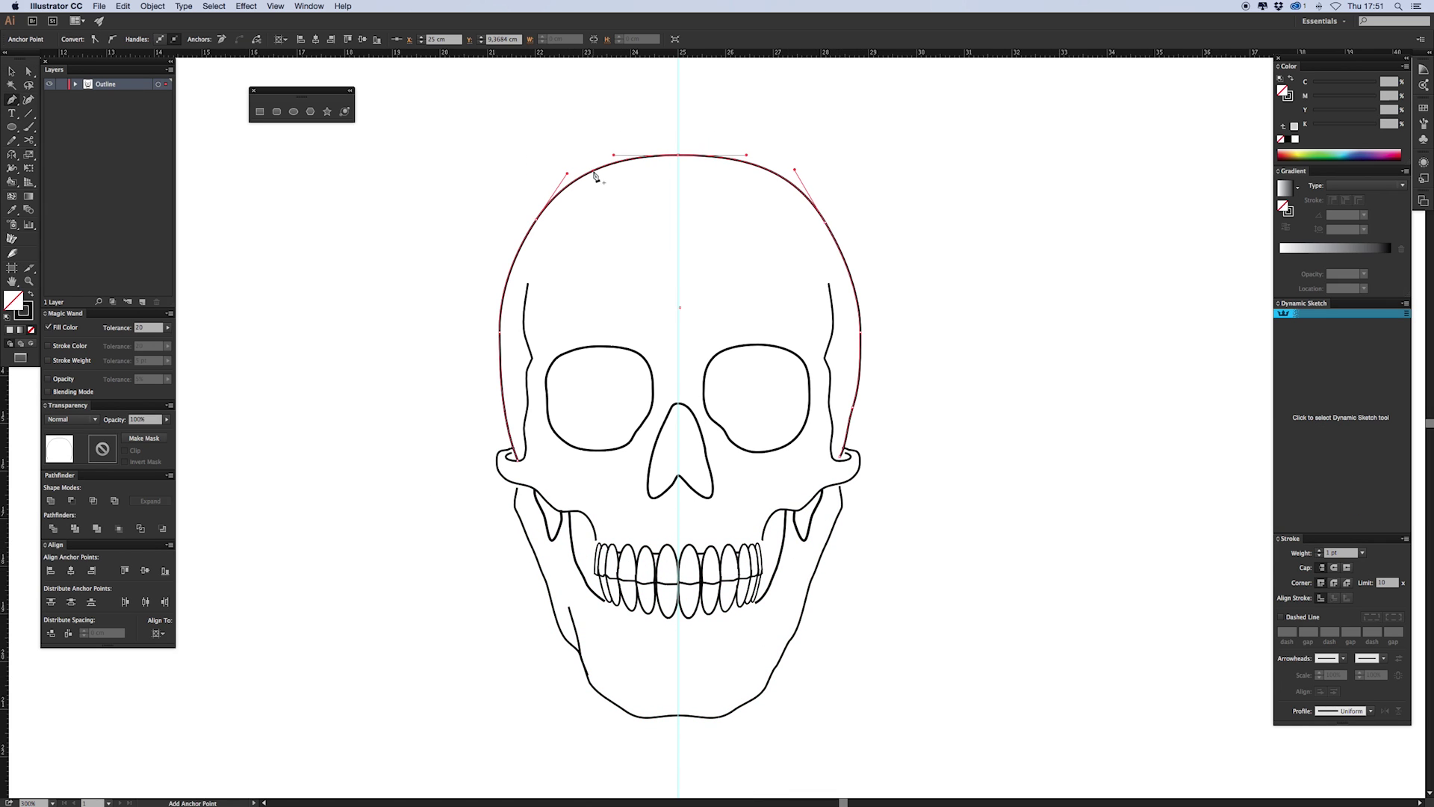
left_click(593, 174)
left_click(513, 261)
left_click(501, 372)
key("a")
left_click(508, 393)
left_click(501, 372)
key("Right")
key("Right")
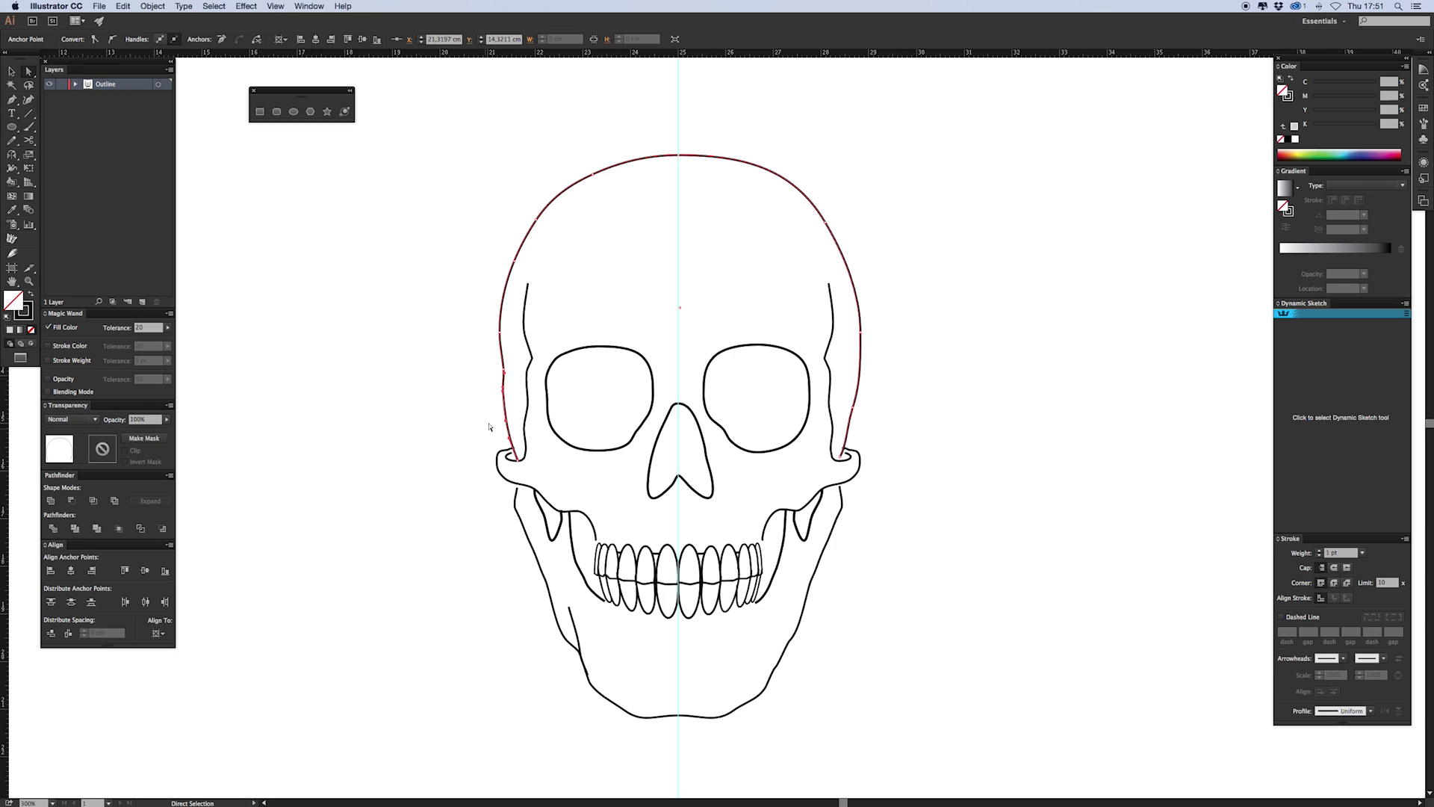
left_click(489, 427)
Add more anchor points around the cranium outline and nudge the right temple point inward for an irregular contour
left_click(506, 288)
key("p")
left_click(505, 288)
left_click(787, 183)
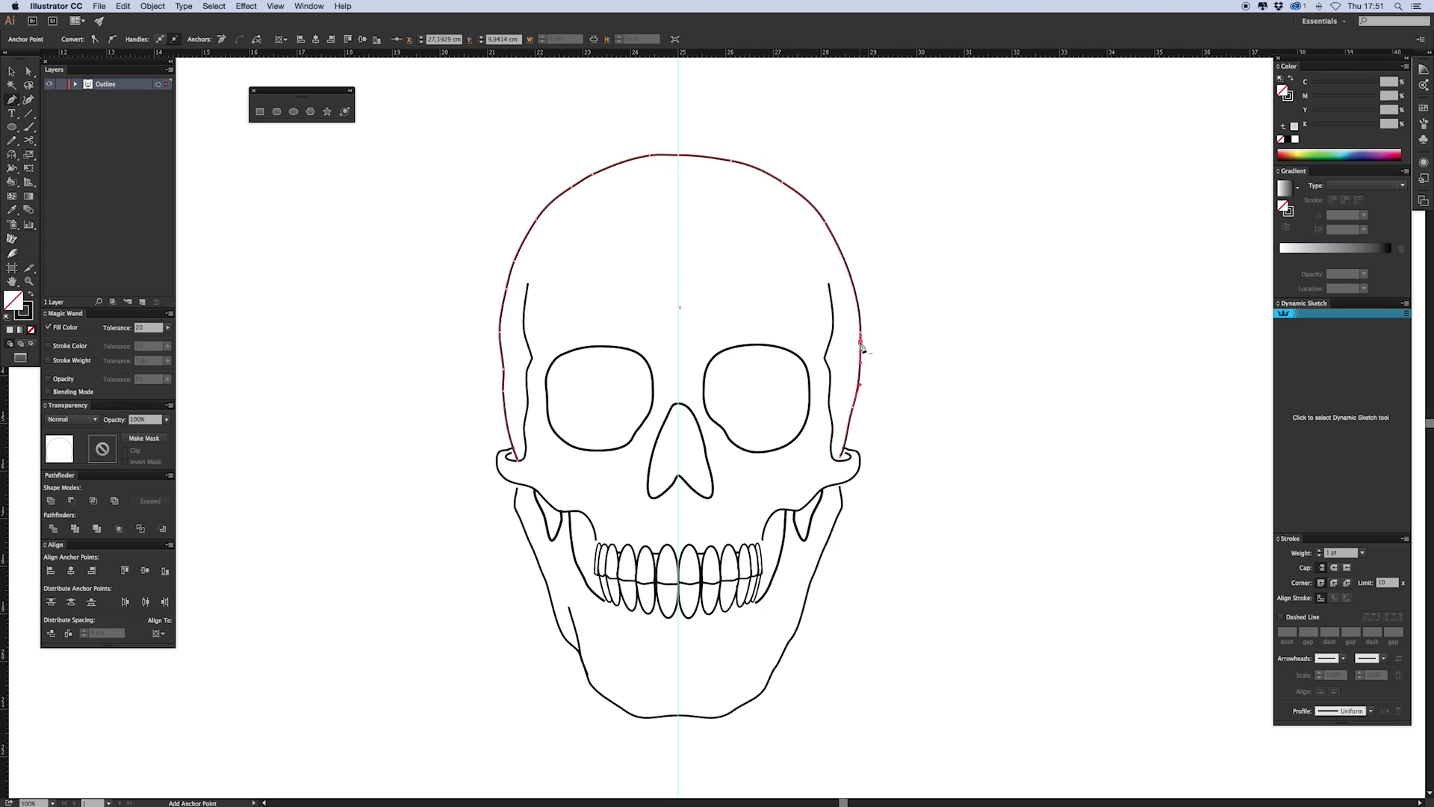
left_click(861, 350)
key("a")
key("Left")
left_click(855, 489)
Add anchor points to the nose outline and nudge its sides inward for an irregular contour
left_click(654, 448)
key("p")
left_click(650, 464)
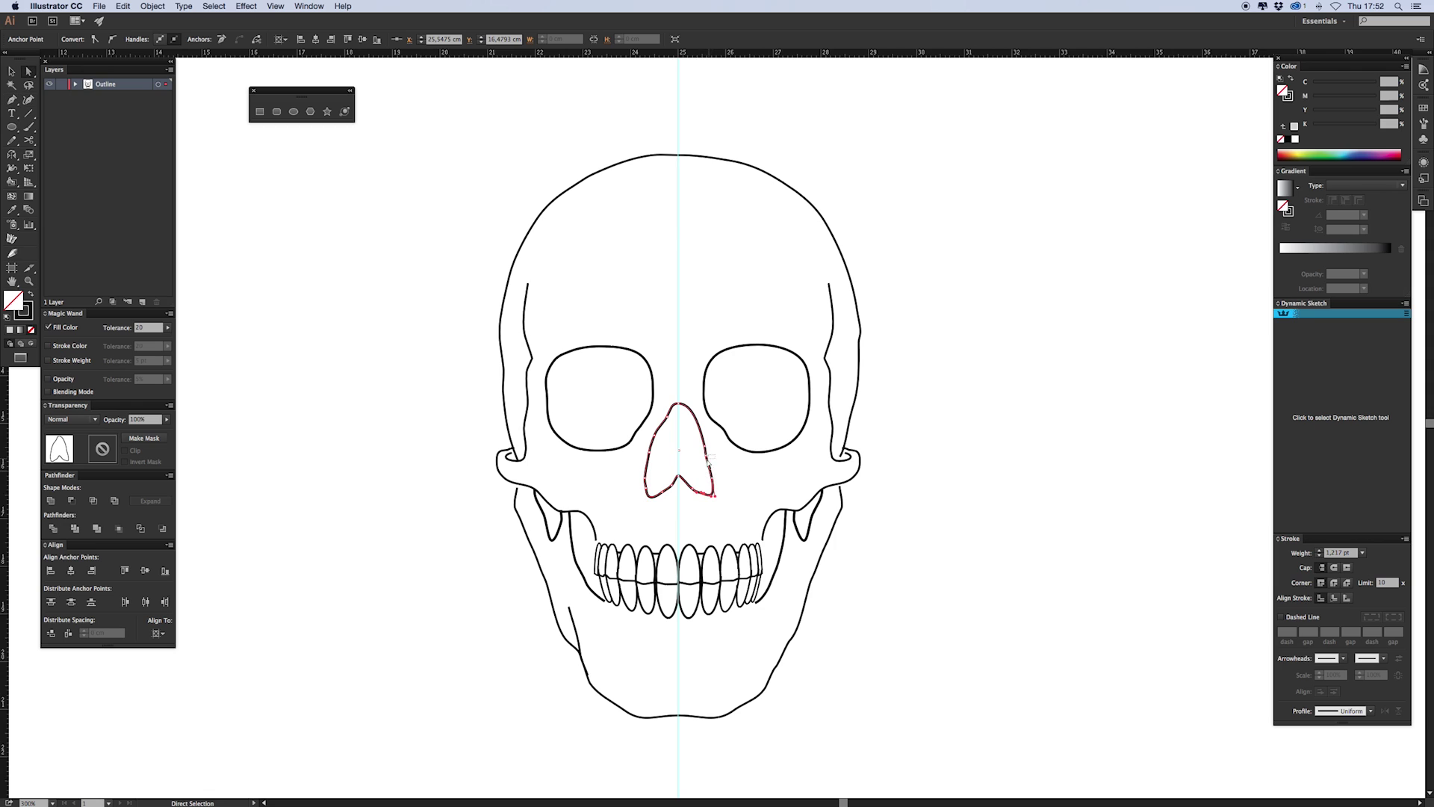
left_click_drag(715, 454, 707, 459)
left_click(722, 484)
Add anchor points along the outer side of the right eye socket and reshape it slightly
left_click(790, 442)
key("p")
left_click(805, 424)
left_click(806, 360)
key("a")
left_click(757, 345)
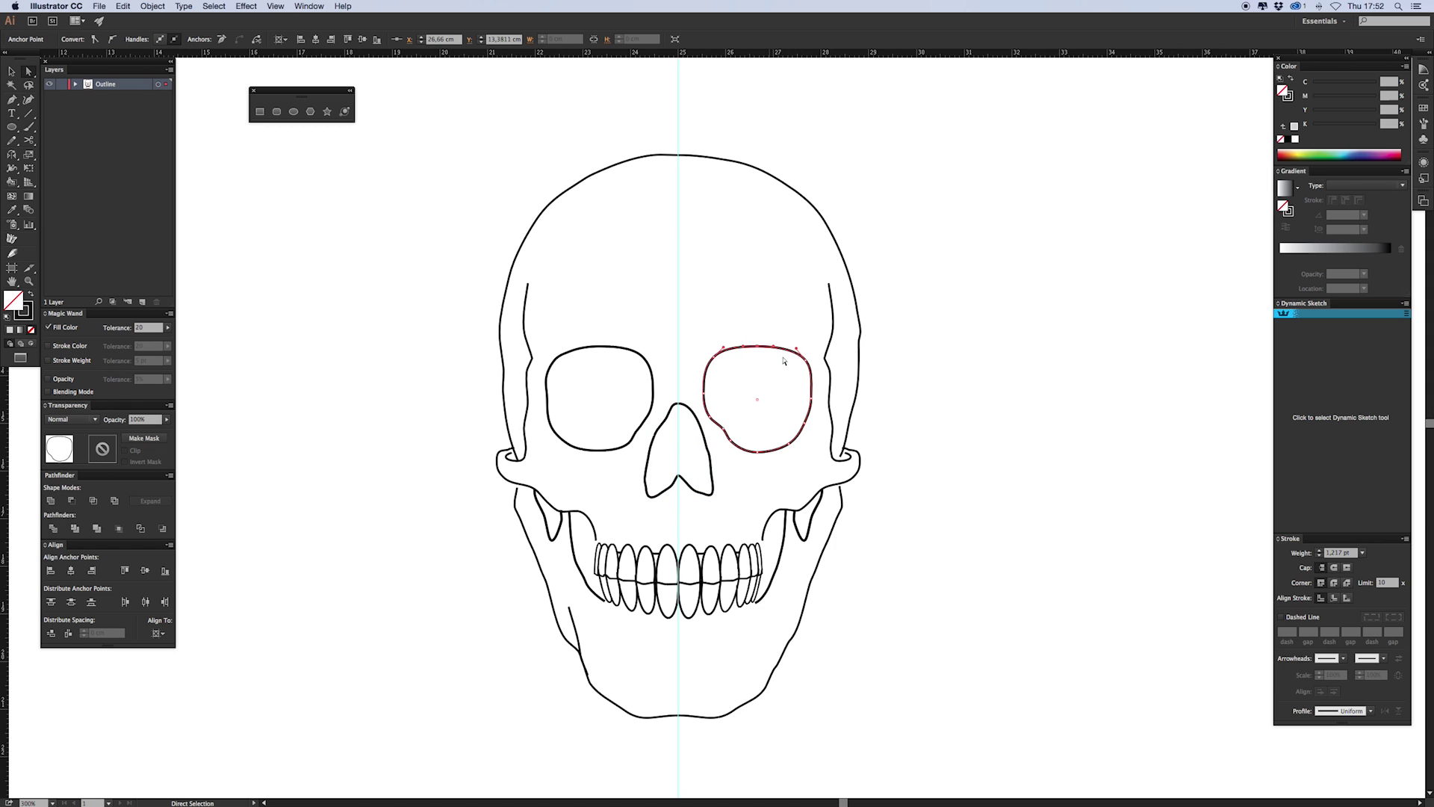
Nudge the outer anchor point of the left eye socket slightly outward
left_click(547, 403)
left_click(558, 388)
left_click(547, 399)
left_click_drag(547, 408, 543, 409)
left_click(580, 473)
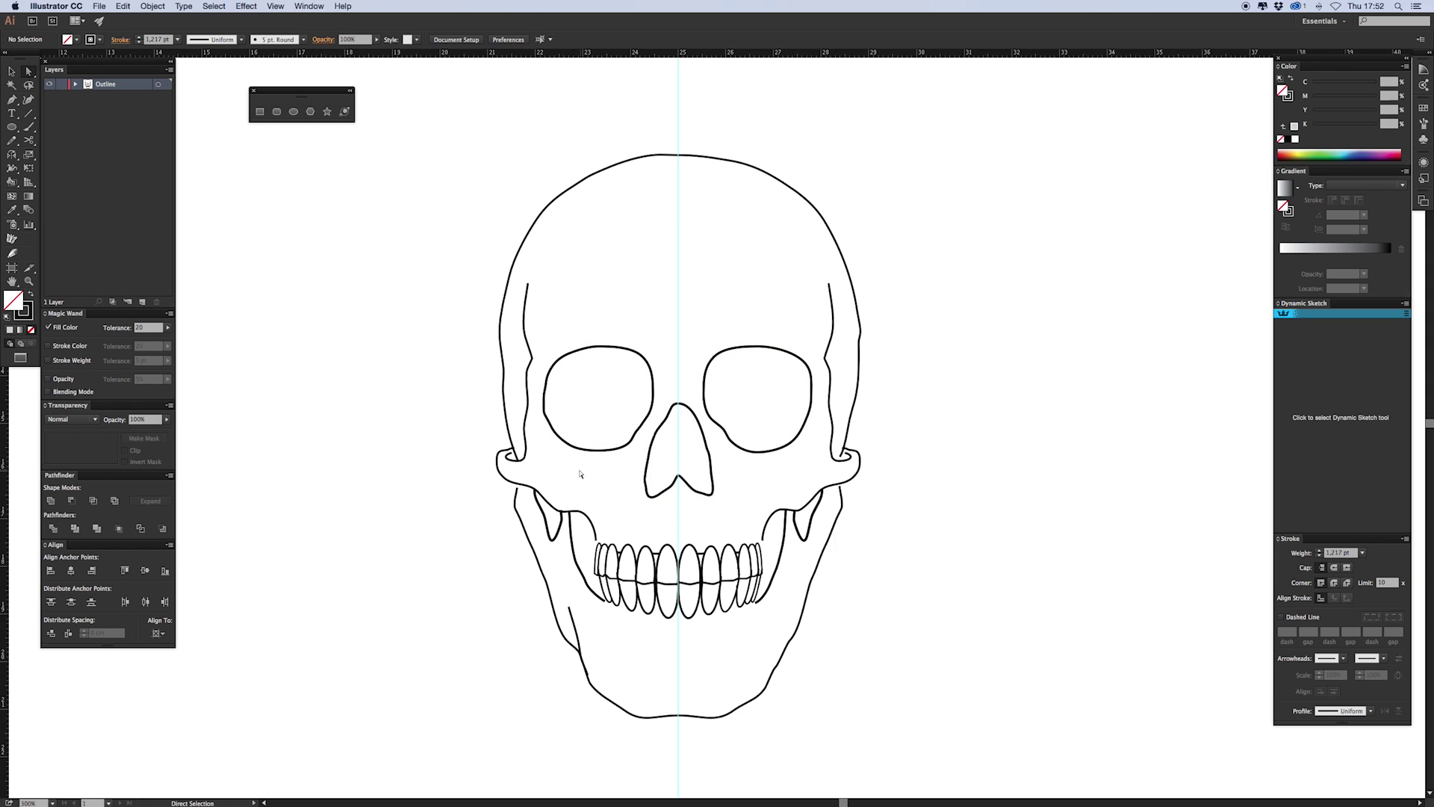
Reshape the inner curves of both cheekbone lines where they run down to the upper teeth
left_click(552, 505)
left_click_drag(579, 511, 599, 540)
left_click(582, 509)
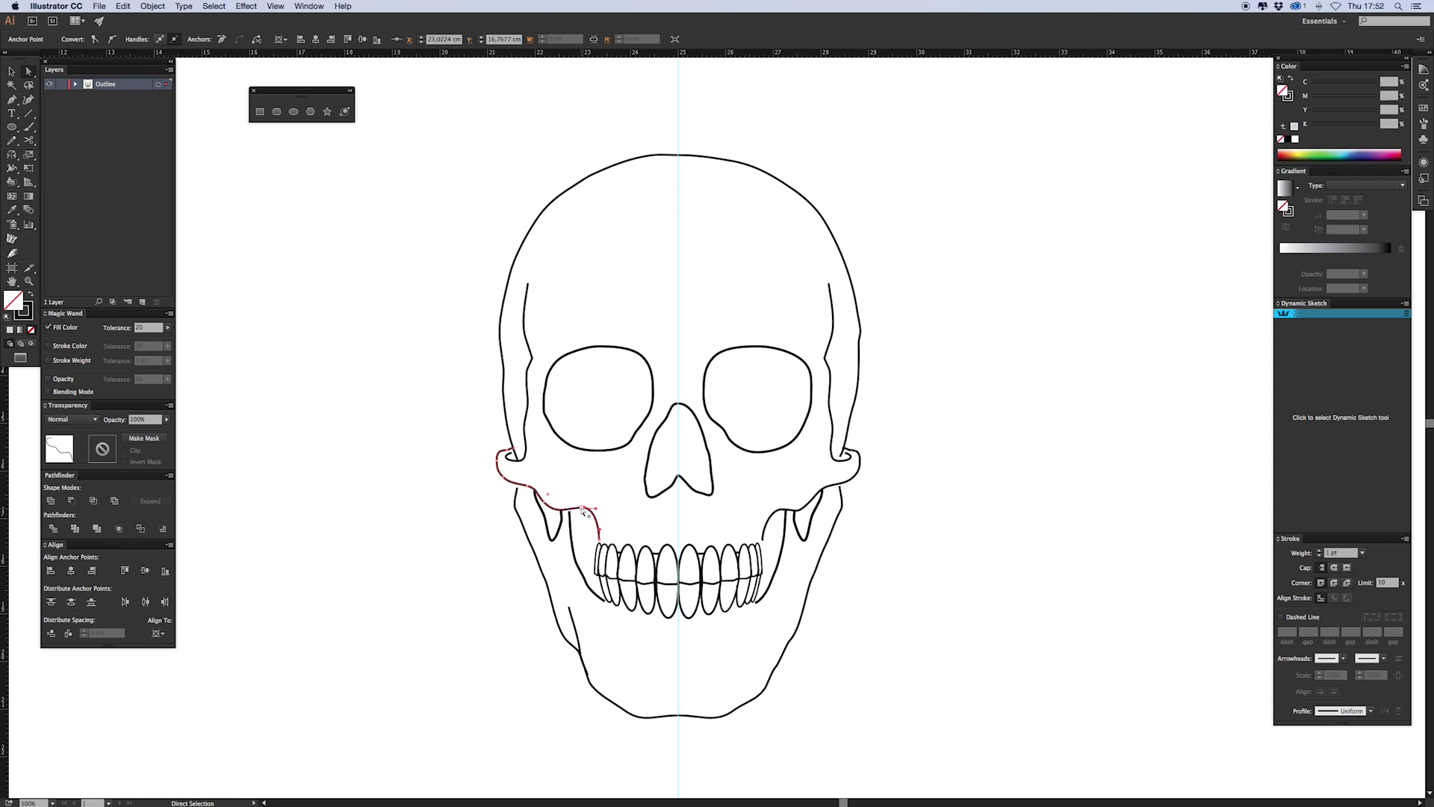
left_click(584, 536)
left_click(768, 523)
left_click_drag(762, 539, 760, 540)
left_click(749, 528)
Draw a short curve beneath the right cheekbone from a cut ellipse and reflect a copy across the center guide
key("l")
mouse_move(834, 515)
left_mouse_down()
mouse_move(809, 489)
mouse_move(832, 514)
left_mouse_up()
key("k")
key("v")
left_click(811, 508)
key("o")
left_click(678, 452, "alt")
left_click(814, 565)
left_click(826, 681)
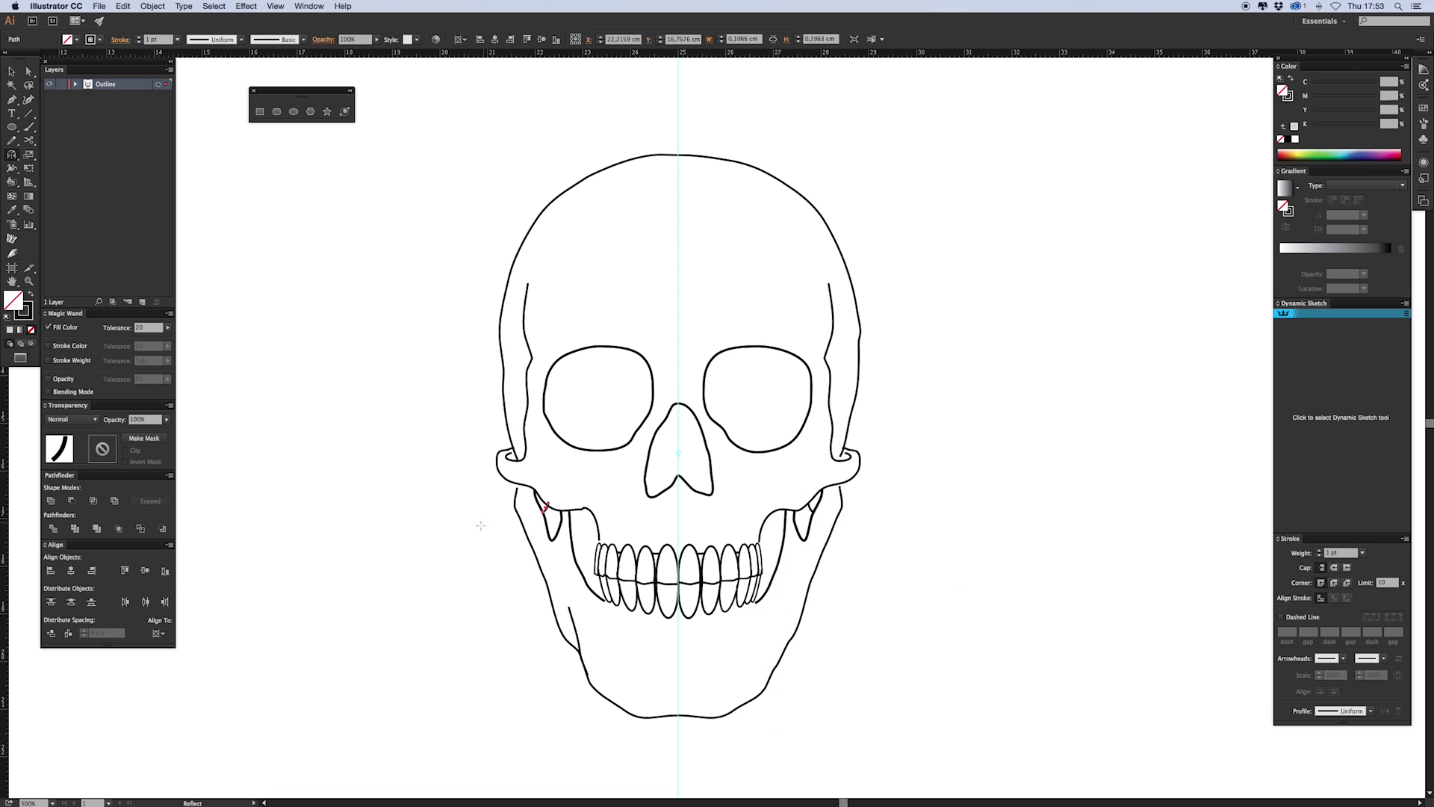
Add anchor points near the upper ends of the lower jaw outline and reshape both sides into small bumps
key("a")
left_click(520, 517)
key("p")
left_click(849, 561)
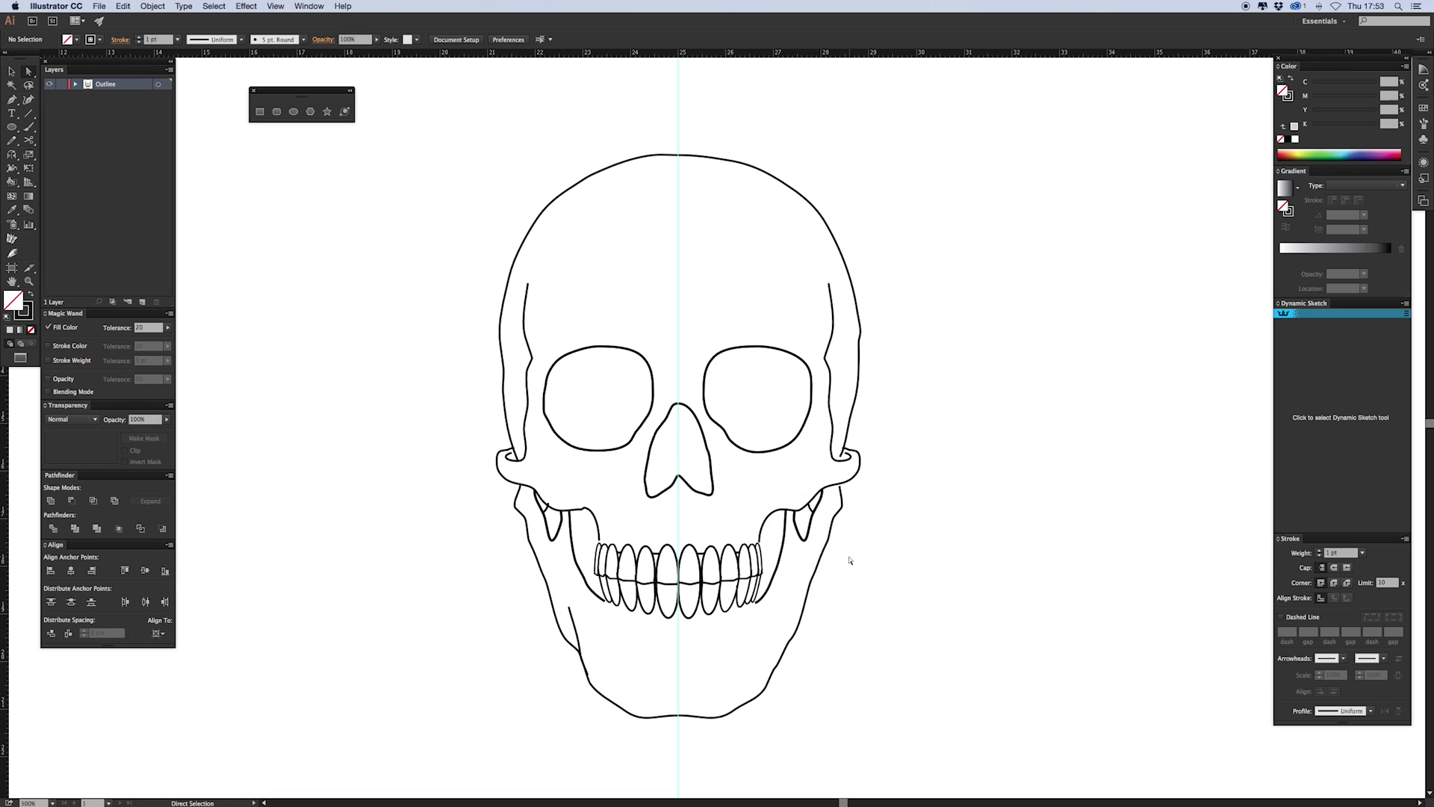
Nudge the outer end of the left cheekbone line slightly inward where it meets the cranium
left_click(523, 493)
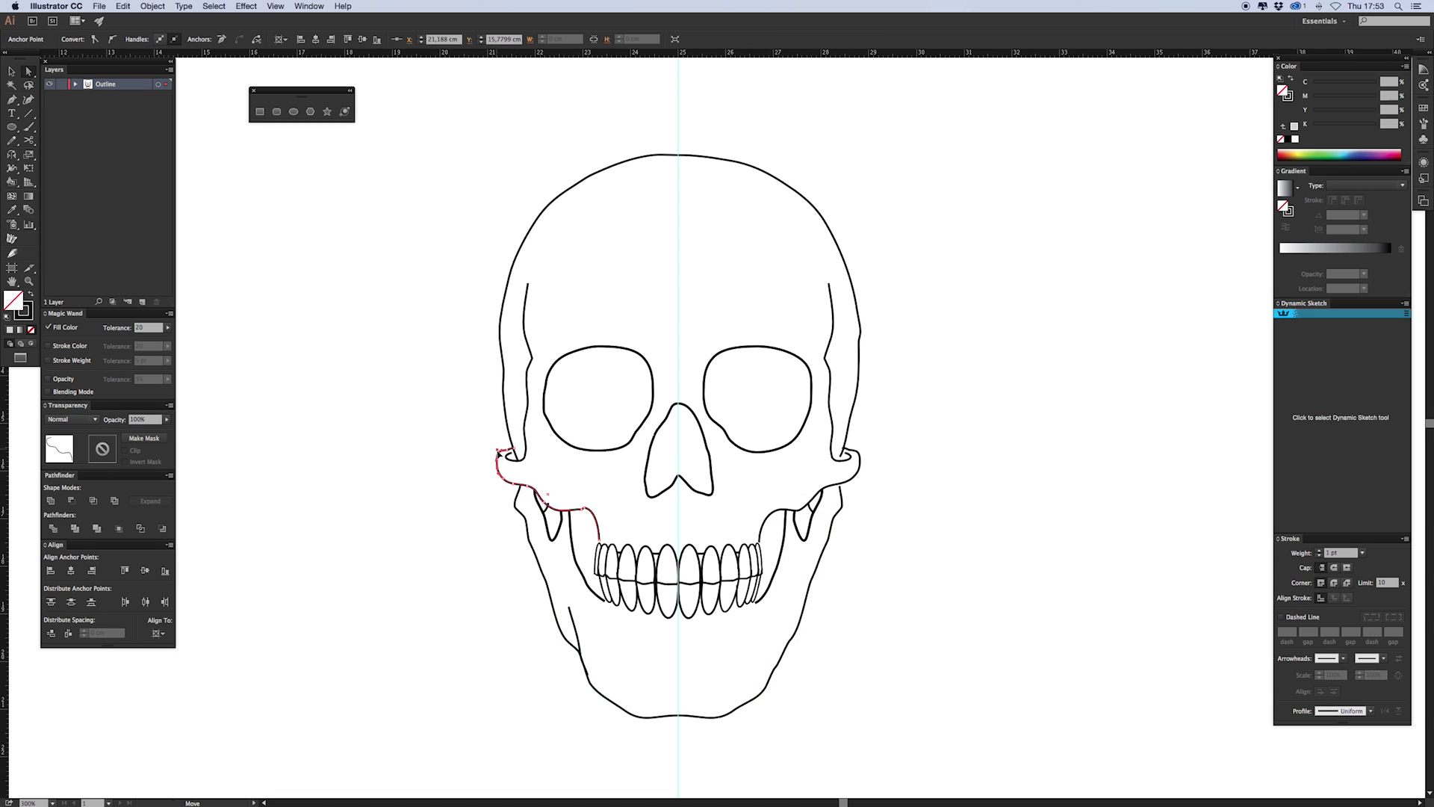
left_click_drag(498, 454, 499, 454)
left_click(534, 461)
left_click(514, 450)
Adjust the lower left end of the cranium outline to meet the cheekbone with the Dynamic Sketch and Direct Selection tools
key("n")
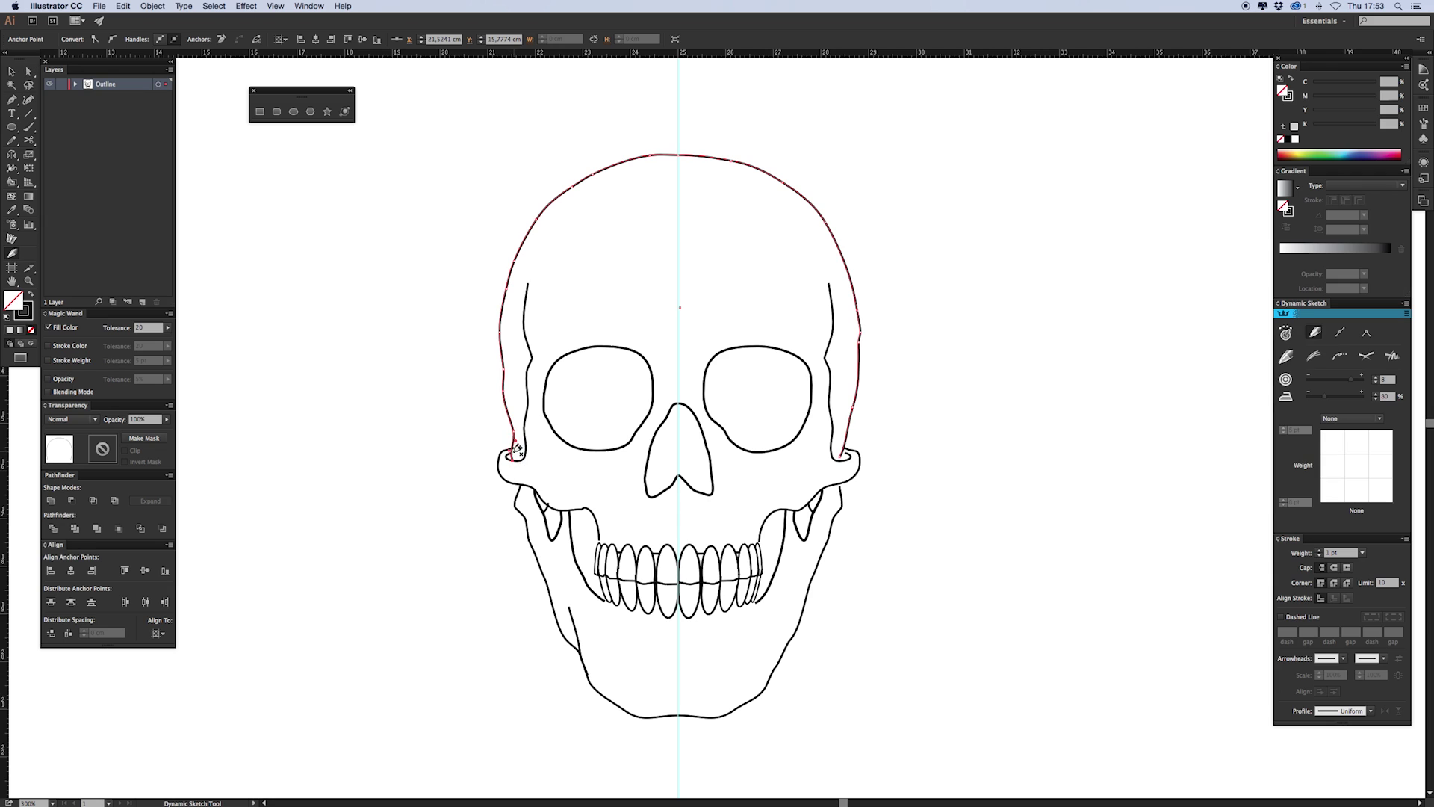
left_click(513, 456)
key("a")
left_click(514, 260)
key("v")
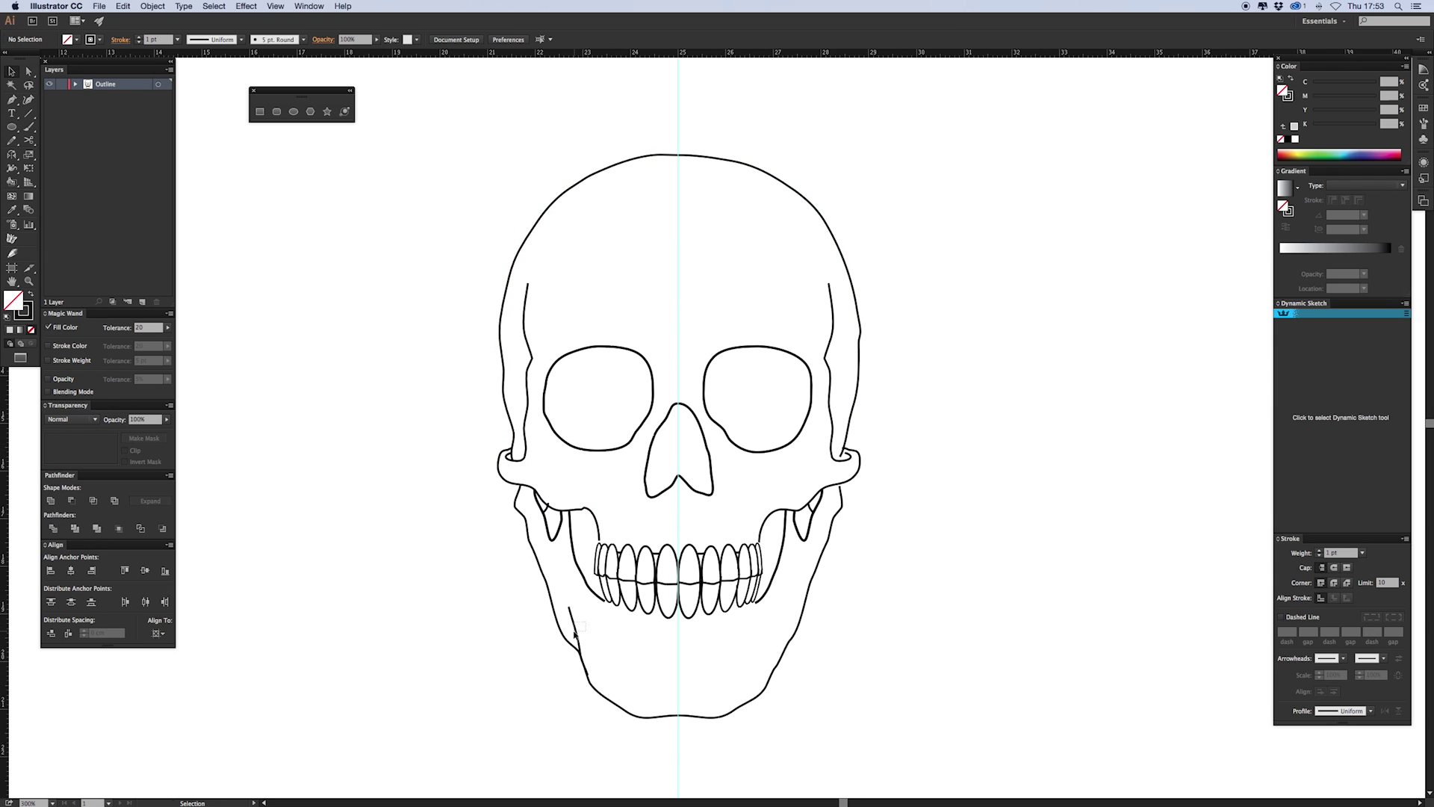
Reflect a copy of the short left jaw line across the center guide onto the right side of the jaw
left_click(579, 648)
key("o")
left_click(678, 650)
left_click_drag(822, 679, 755, 676)
Nudge the center anchor point of the chin down and adjust the upper left point of the cranium outline
key("c")
left_click(765, 674)
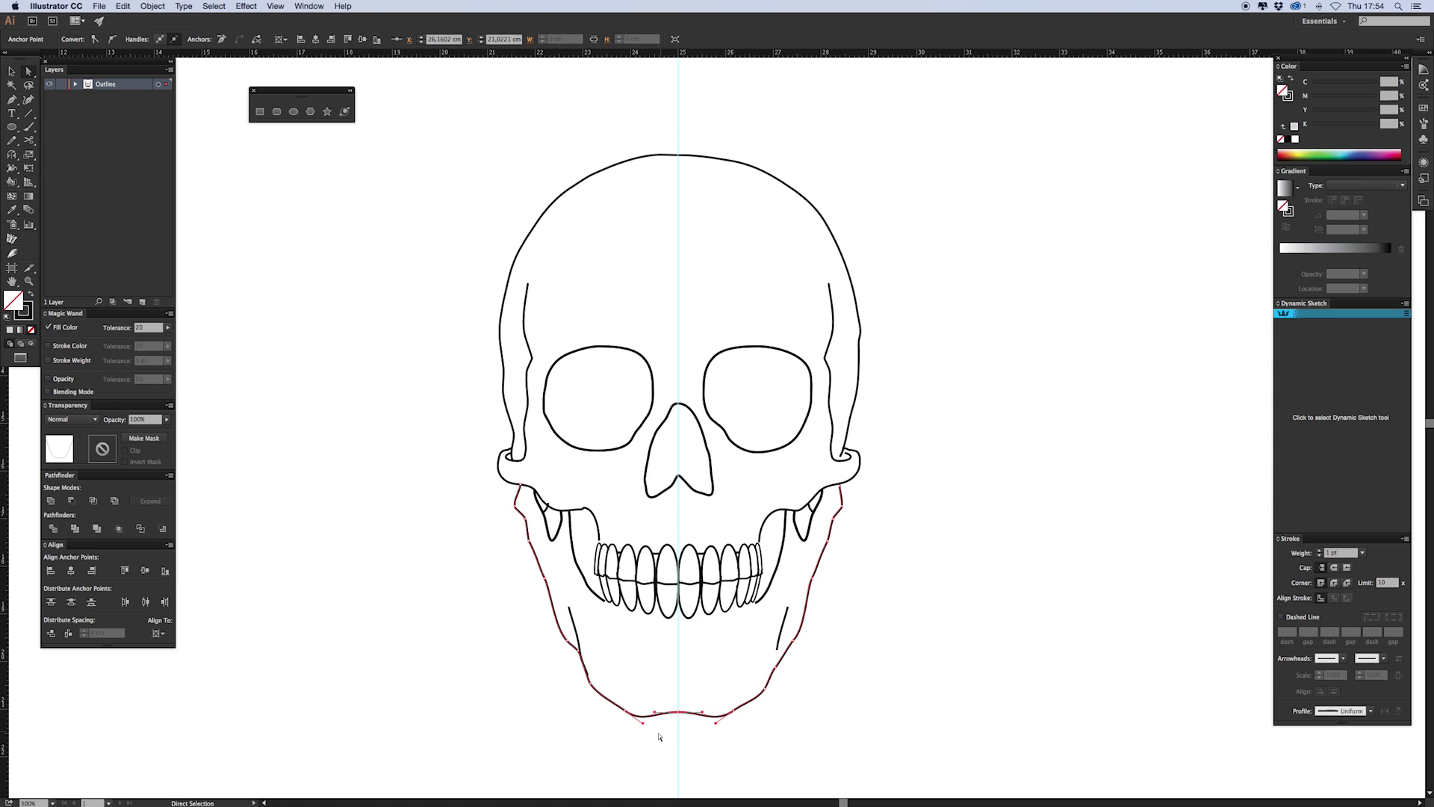
key("Down")
left_click(701, 740)
left_click(515, 255)
left_click(489, 477)
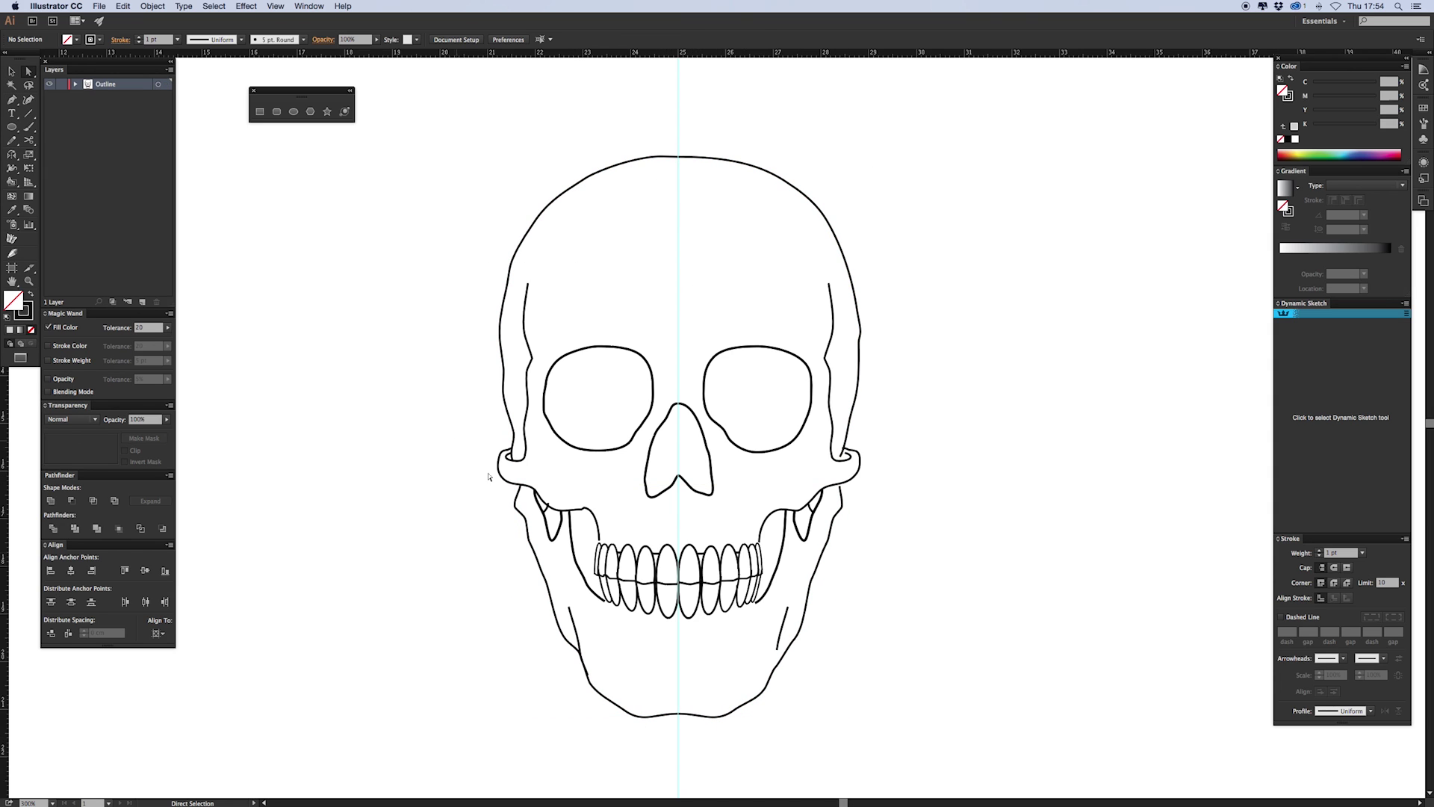
Cut several upper tooth outlines and delete their top arcs to leave the teeth open at the gum
left_click(690, 546)
key("v")
left_click(729, 544)
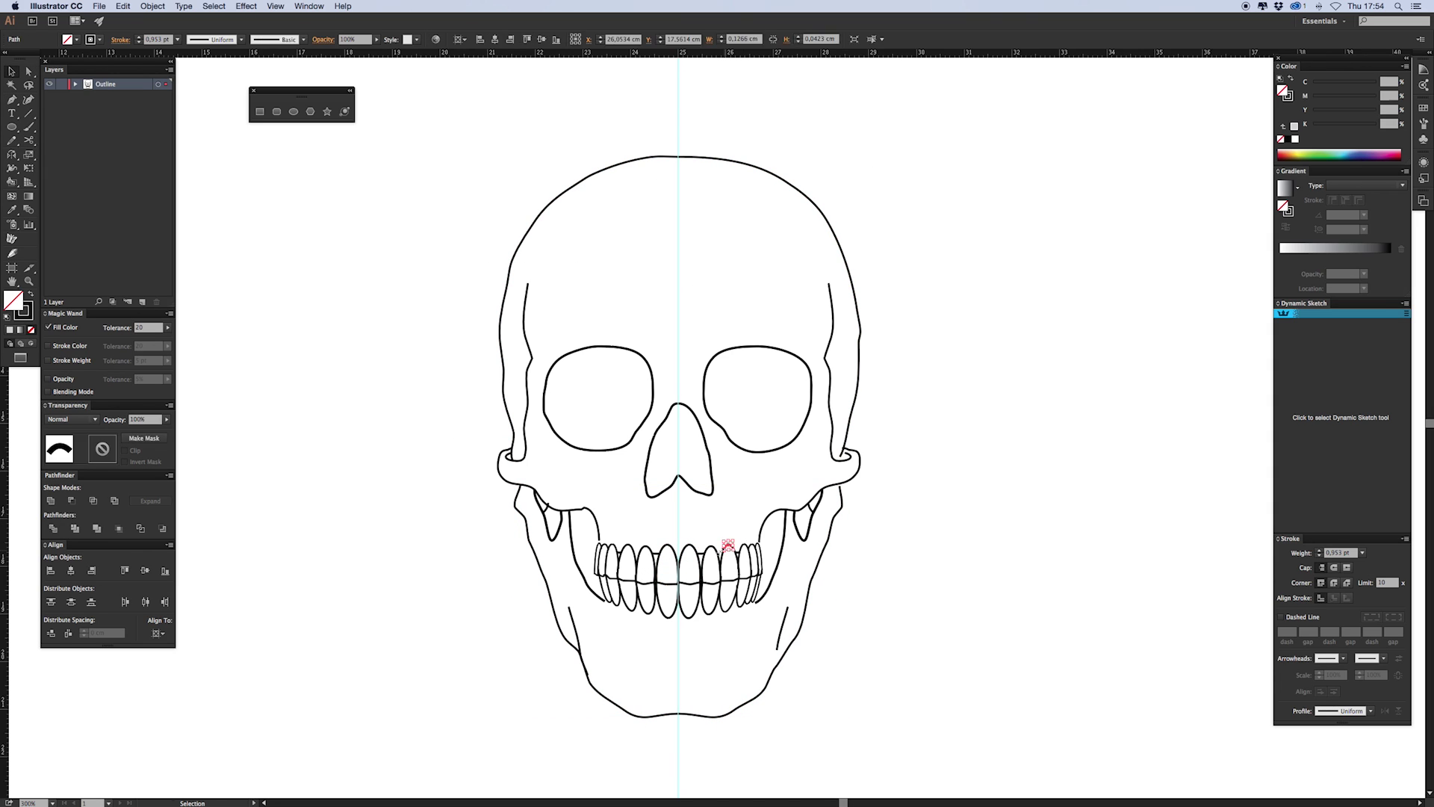
key("Delete")
left_click(667, 546)
key("Delete")
key("c")
left_click(632, 549)
key("v")
left_click(622, 528)
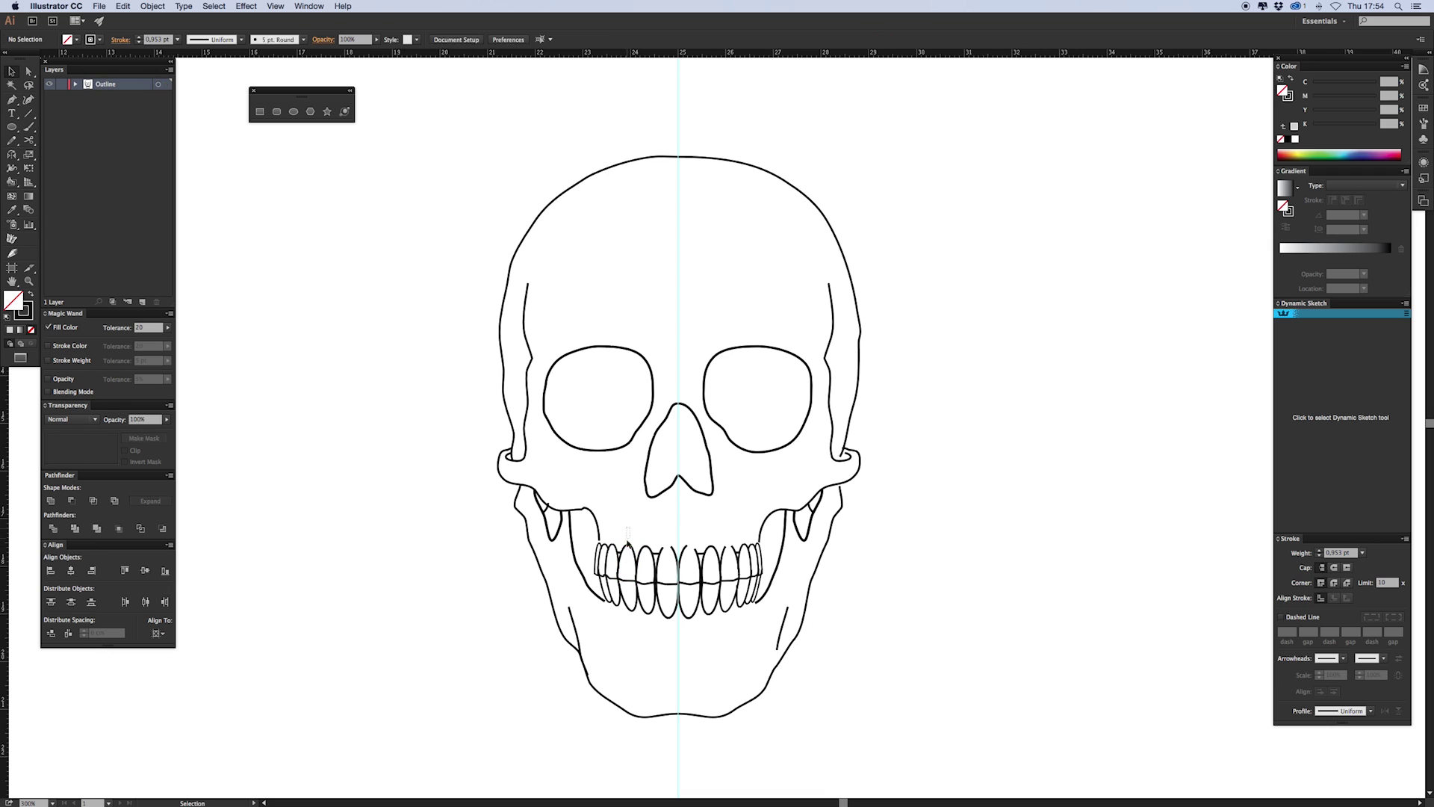
left_click(629, 544)
key("Delete")
Cut several lower tooth outlines and delete their bottom arcs to leave them open at the gum
key("c")
left_click(649, 614)
key("v")
left_click(647, 614)
double_click(648, 614)
key("Escape")
key("c")
left_click(704, 614)
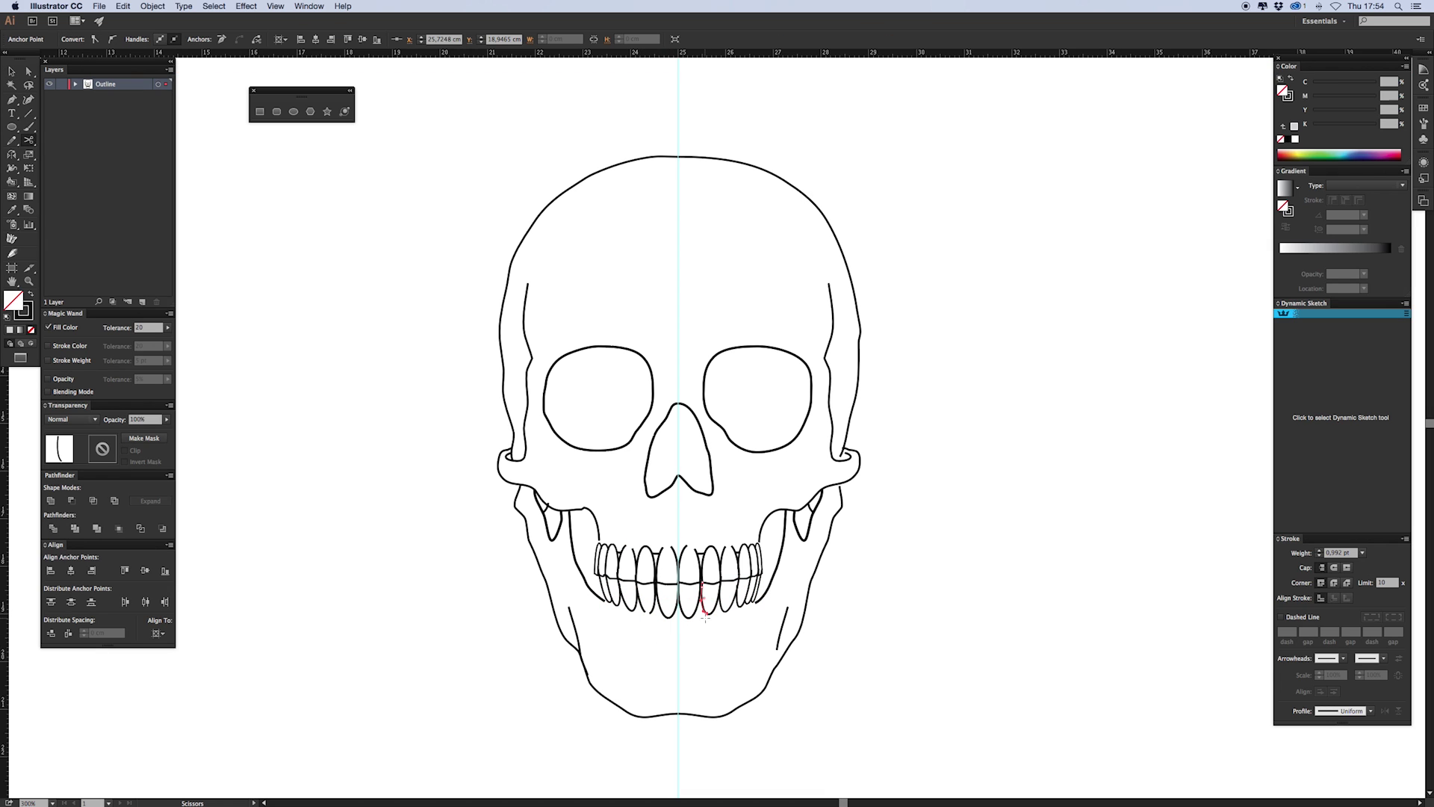
double_click(712, 612)
key("Delete")
double_click(695, 657)
Reshape the inner curve of the left cheekbone line above the teeth and nudge its outer edge inward
key("a")
left_click(584, 510)
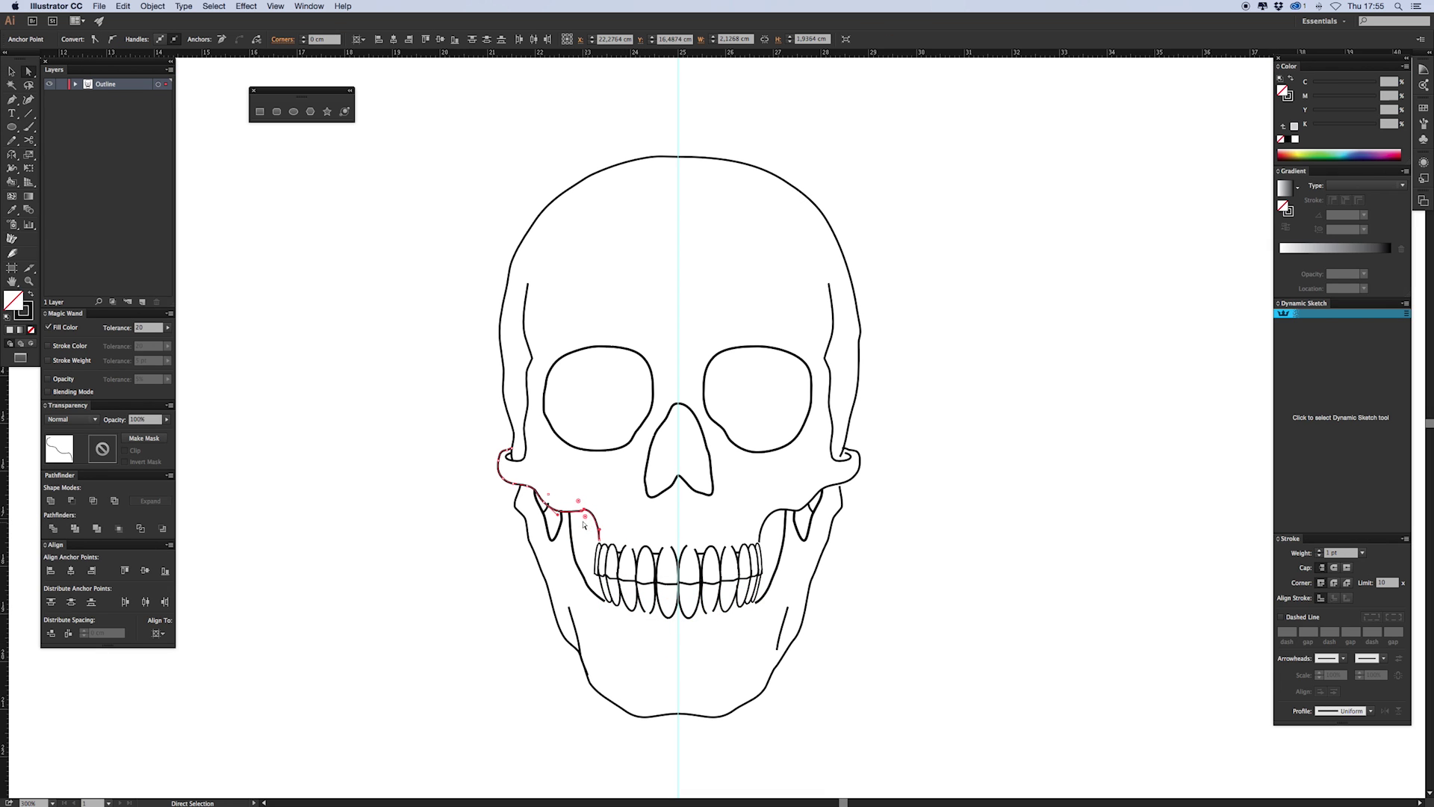
key("n")
key("super+shift+a")
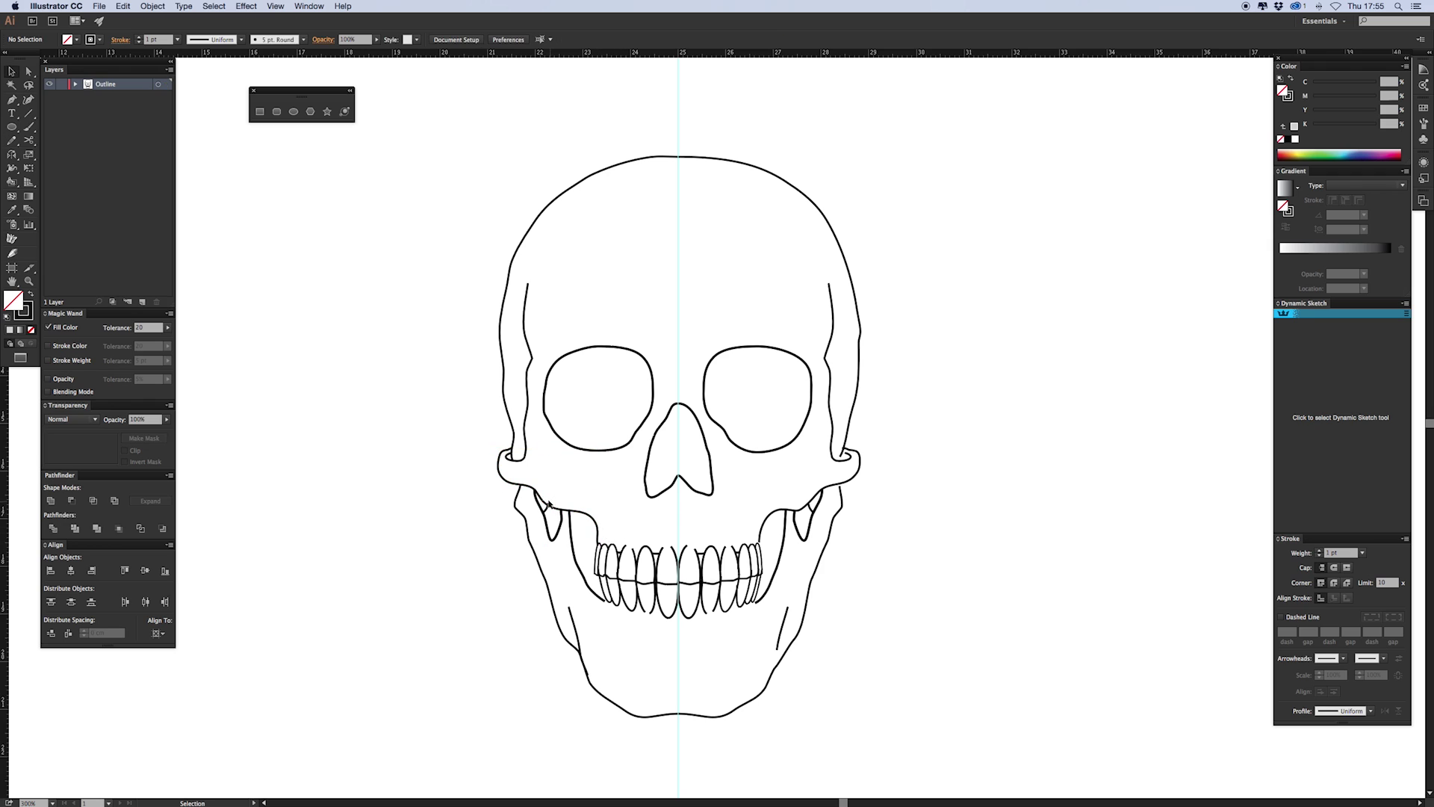
key("b")
left_click(511, 469)
key("super+z")
key("a")
left_click(502, 479)
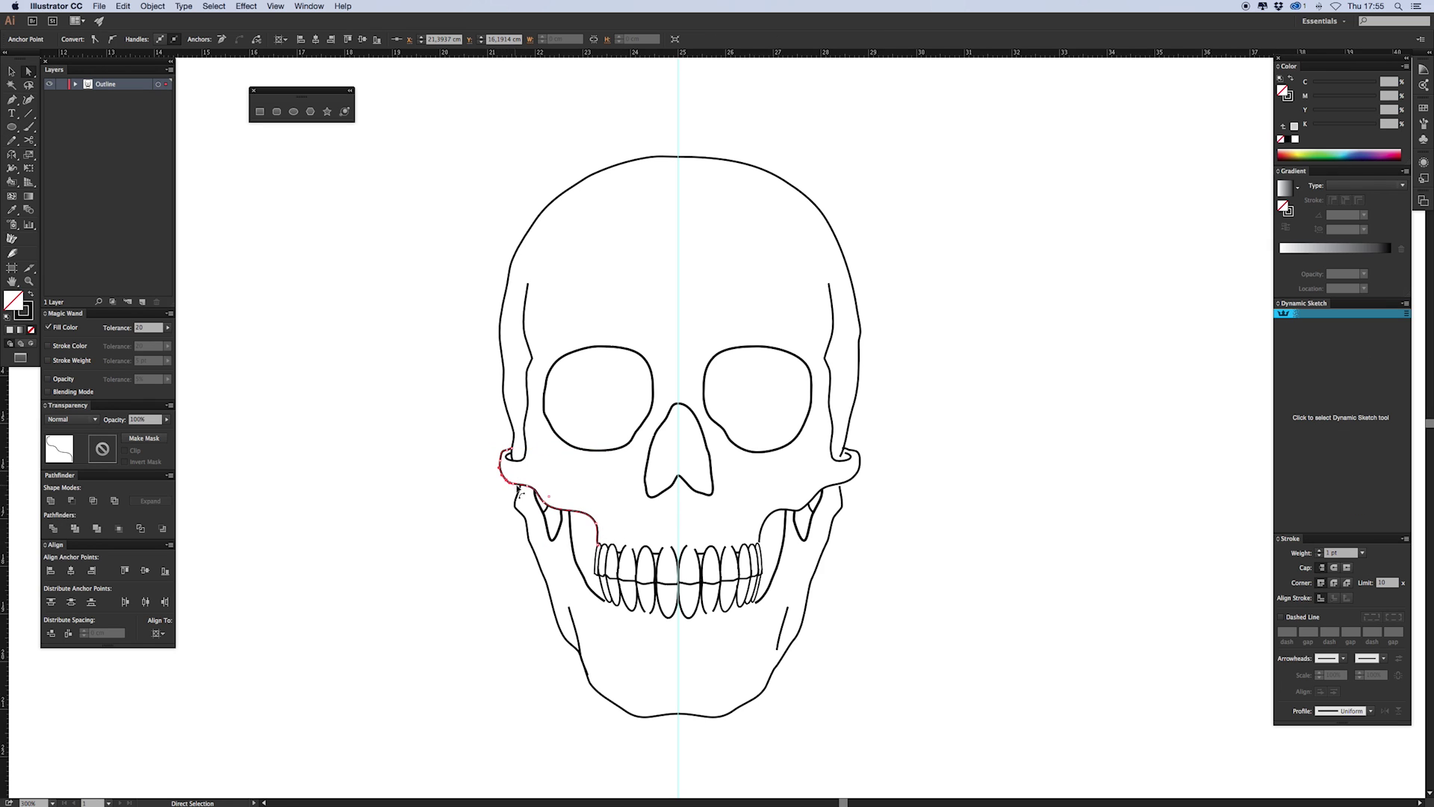
Adjust the anchor points along the inner curve and outer edge of the right cheekbone line
left_click(768, 513)
left_click_drag(789, 496, 732, 527)
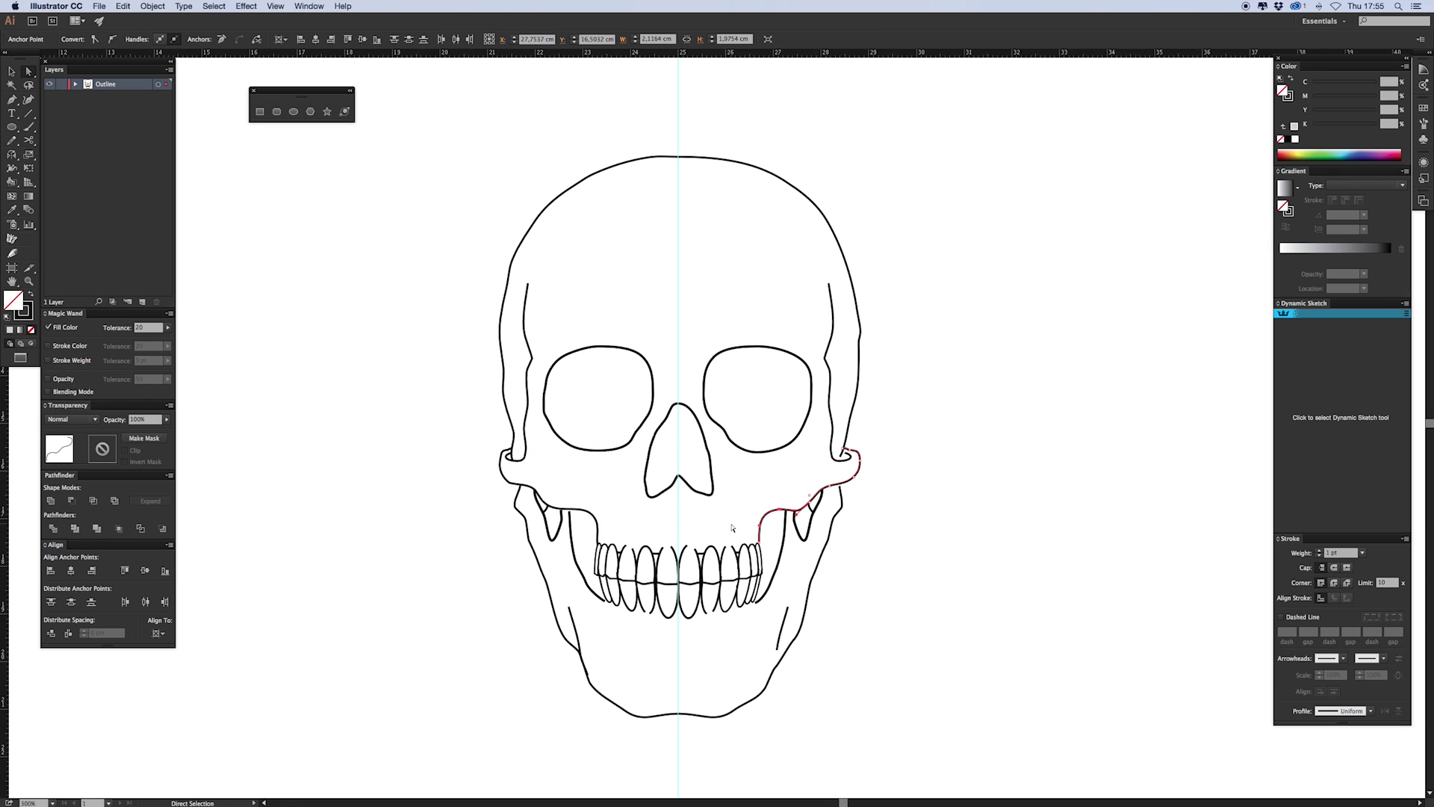
key("super+shift+a")
key("a")
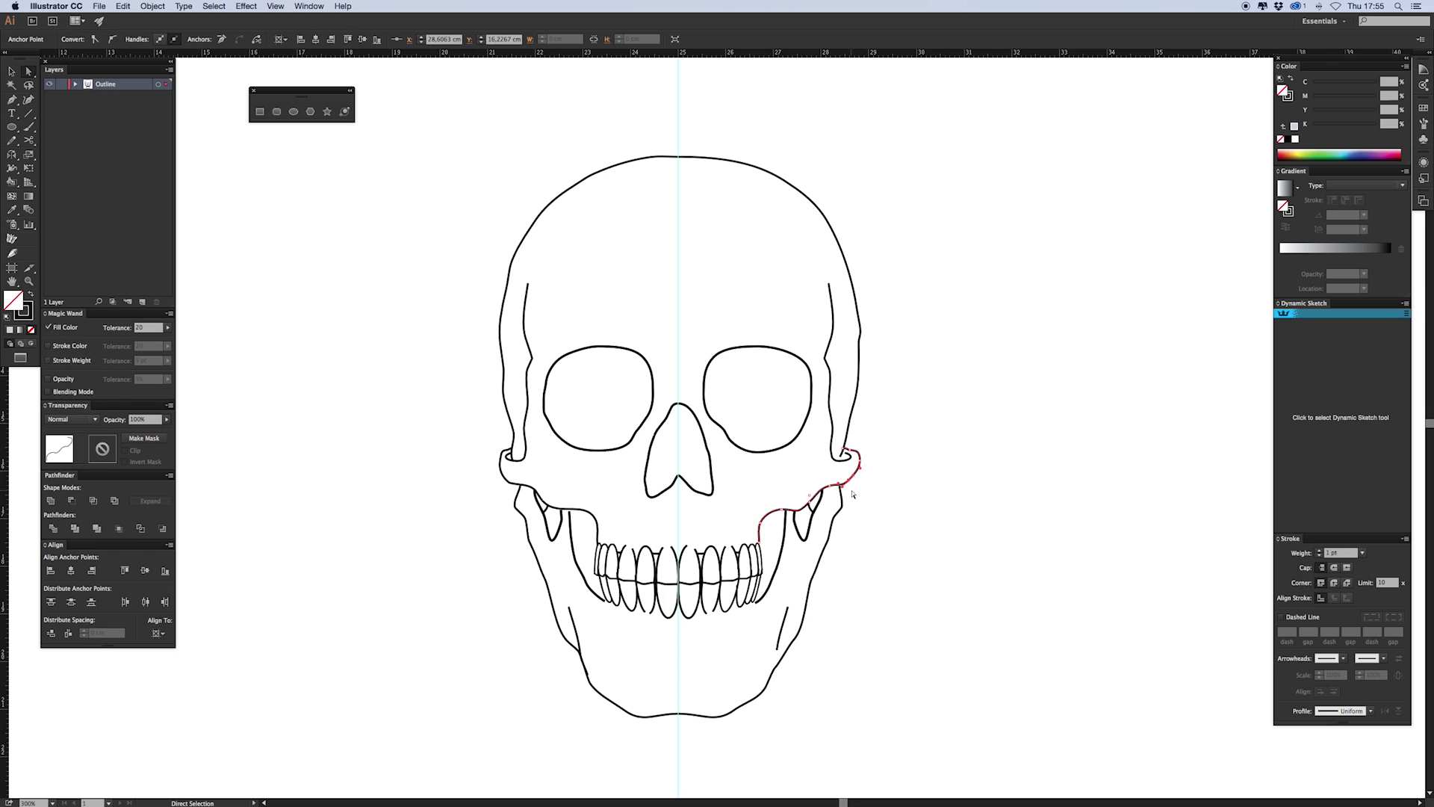
Add an anchor point near the cranium's lower right end and rework the end of the right cheekbone line beside it
left_click(846, 438)
key("p")
left_click(845, 426)
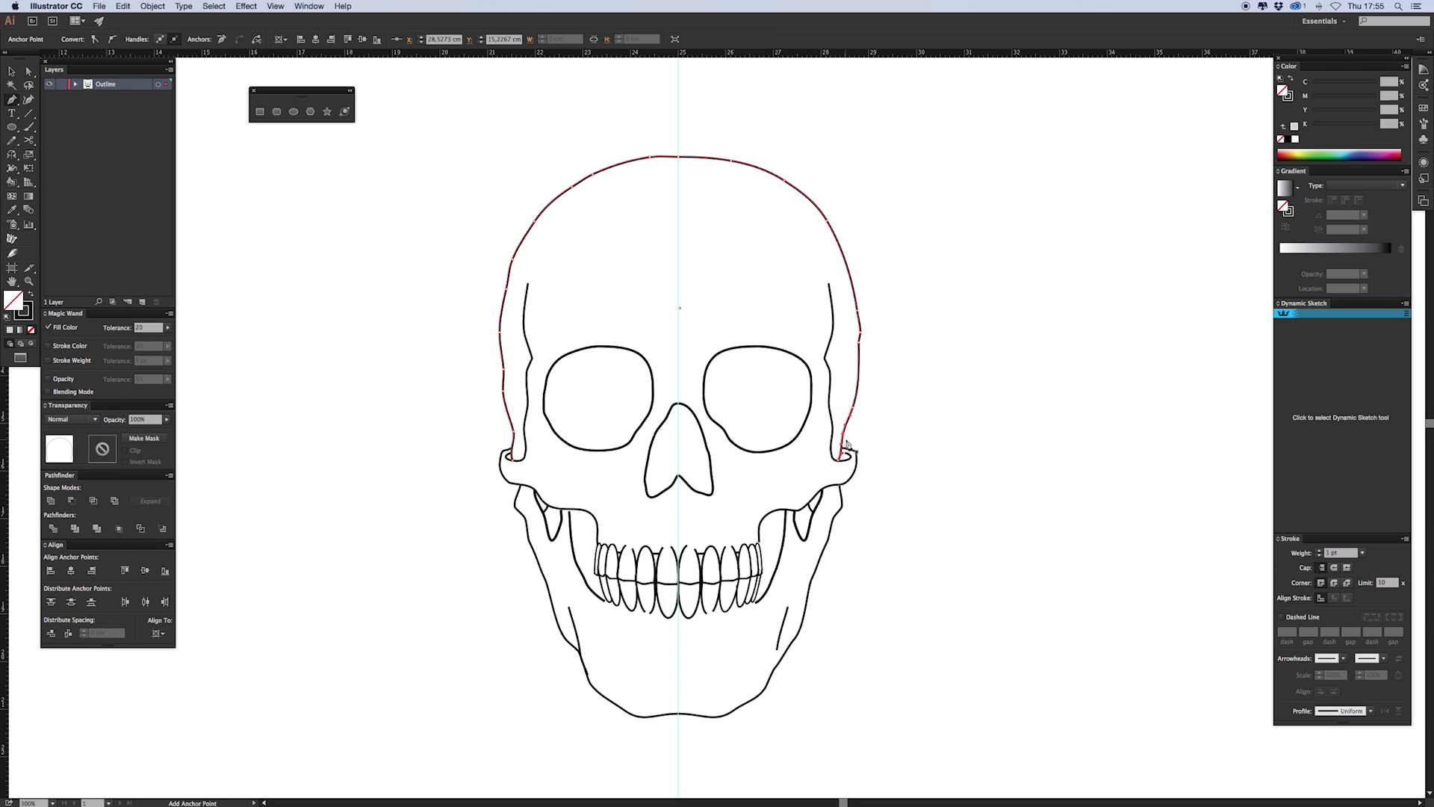
key("n")
left_click(844, 448, "super")
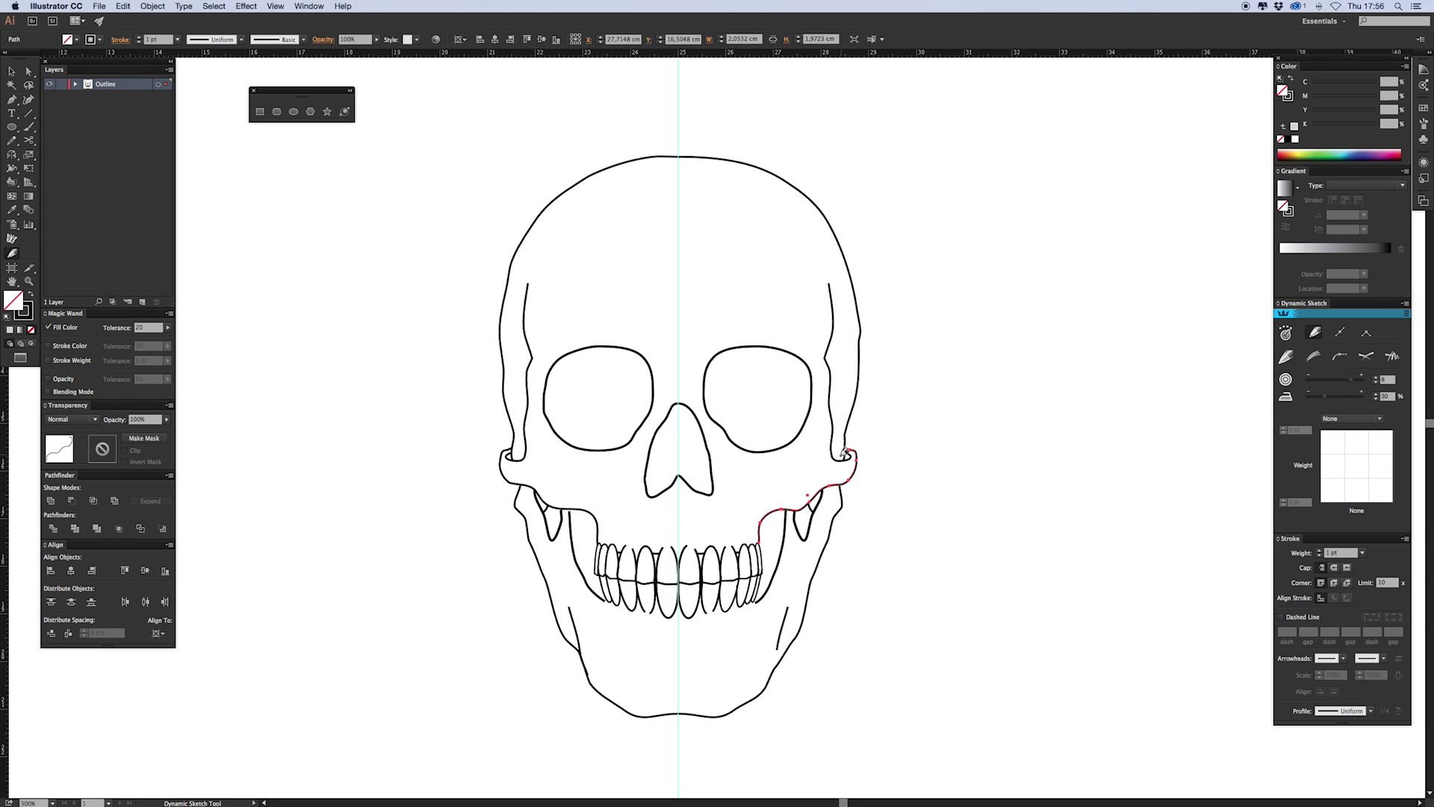
left_click_drag(846, 448, 846, 442)
Adjust the lower anchor points of both temple lines where they curve into the cheekbones
key("a")
left_click(833, 442)
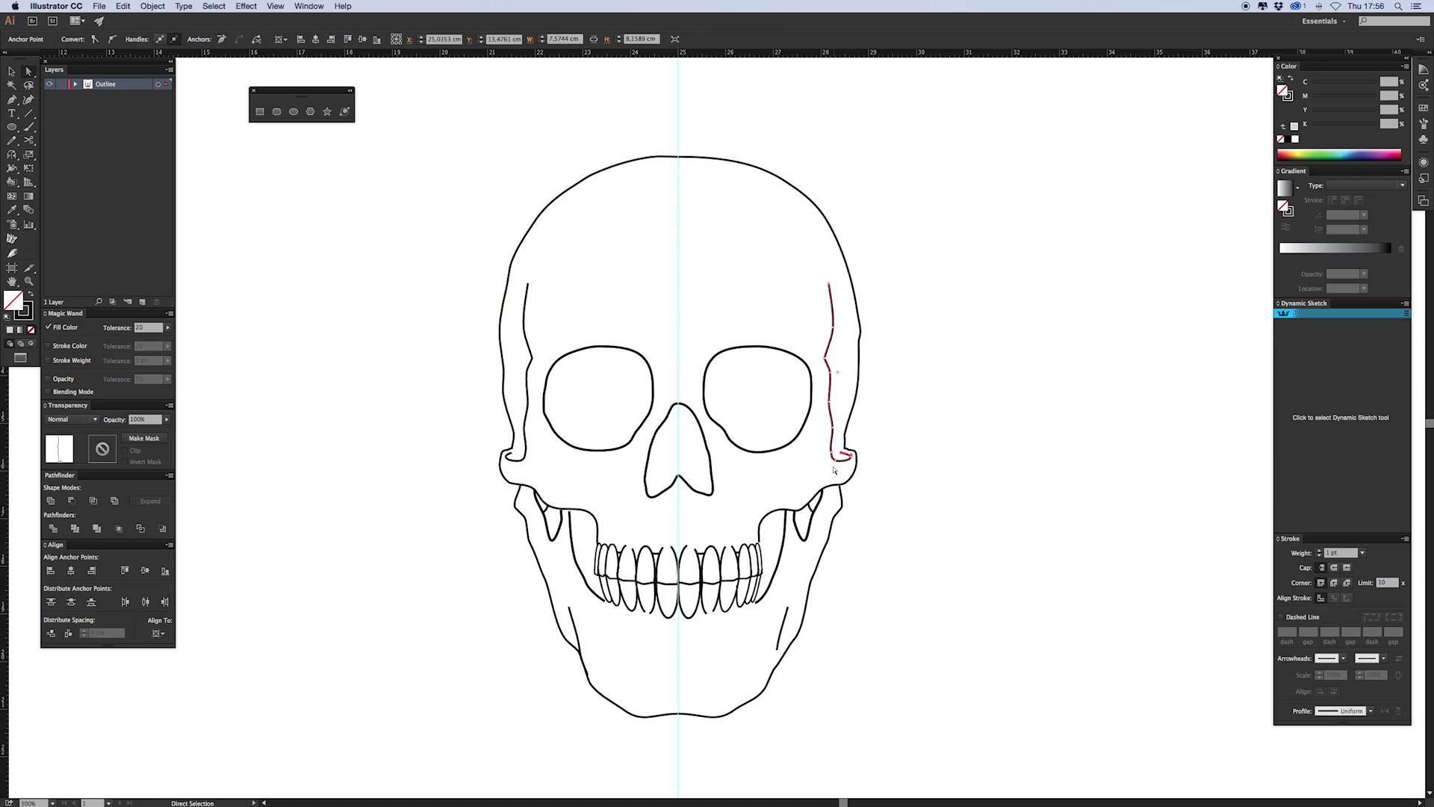
left_click(525, 442)
left_click(443, 471)
Draw a small ellipse below the right eye socket and cut it into an open, hook-shaped arc
key("l")
left_click_drag(754, 470, 761, 491)
key("v")
key("a")
key("c")
key("v")
left_click(760, 471)
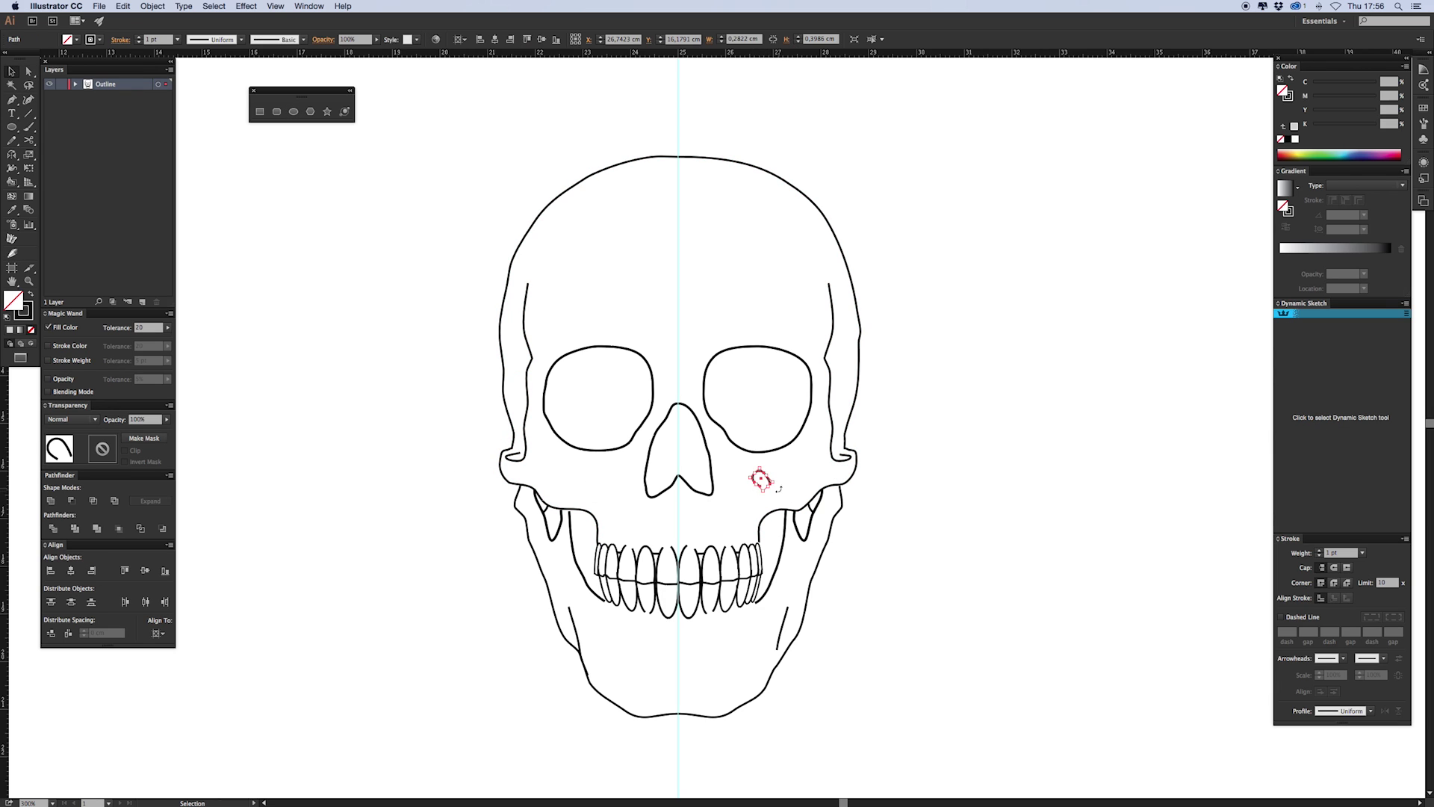
Draw a small ellipse below the left eye socket and cut part of it away to leave an open arc
key("l")
left_click_drag(594, 468, 608, 475)
key("a")
key("Delete")
key("v")
left_click_drag(610, 466, 614, 482)
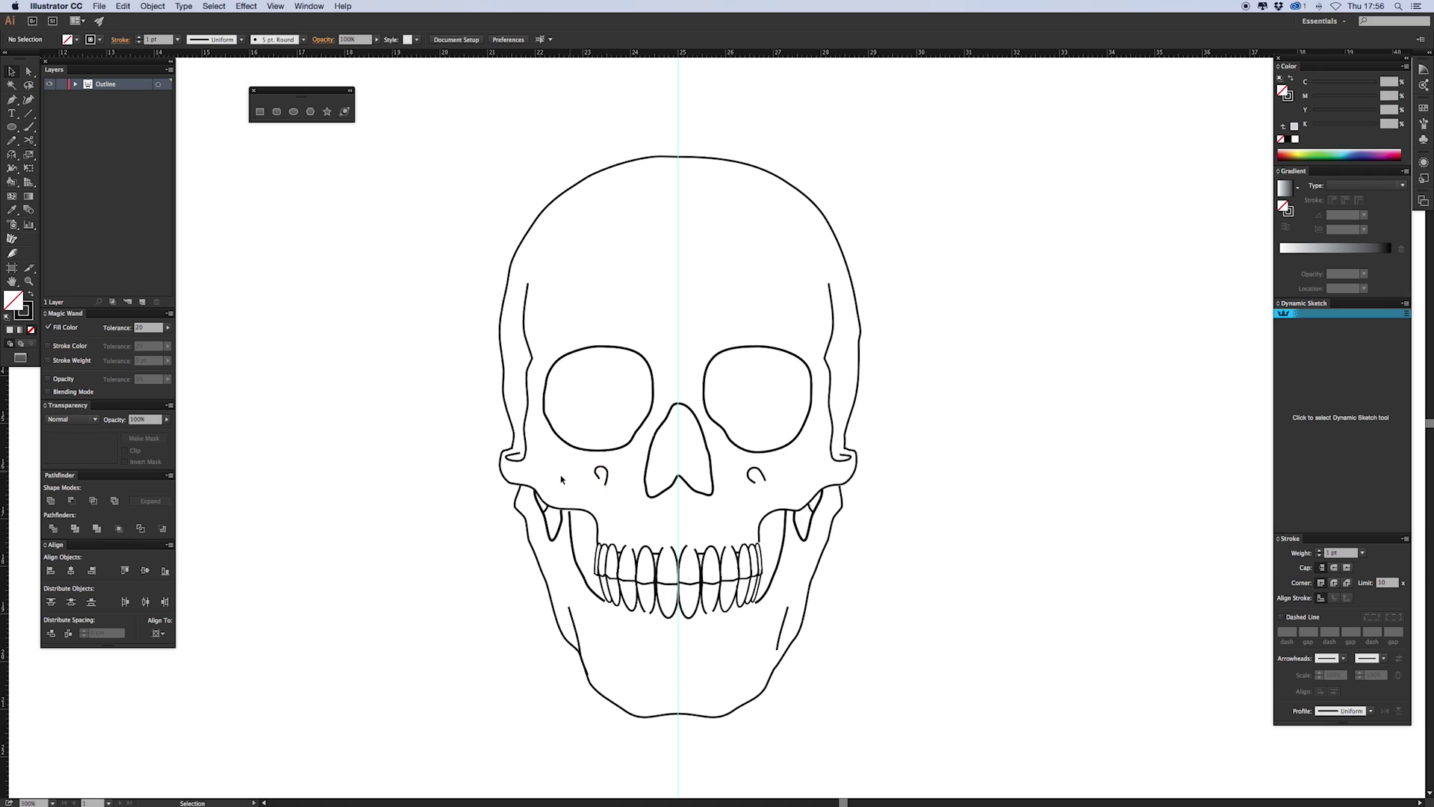
Make a tiny open arc from an ellipse near the left cheekbone and place similar arcs above both eye sockets
key("l")
mouse_move(543, 444)
left_mouse_down()
mouse_move(554, 455)
mouse_move(770, 337)
left_mouse_up()
key("a")
left_click(543, 449)
key("Delete")
key("v")
left_click(560, 450)
left_click_drag(773, 340, 596, 333)
left_click(782, 335)
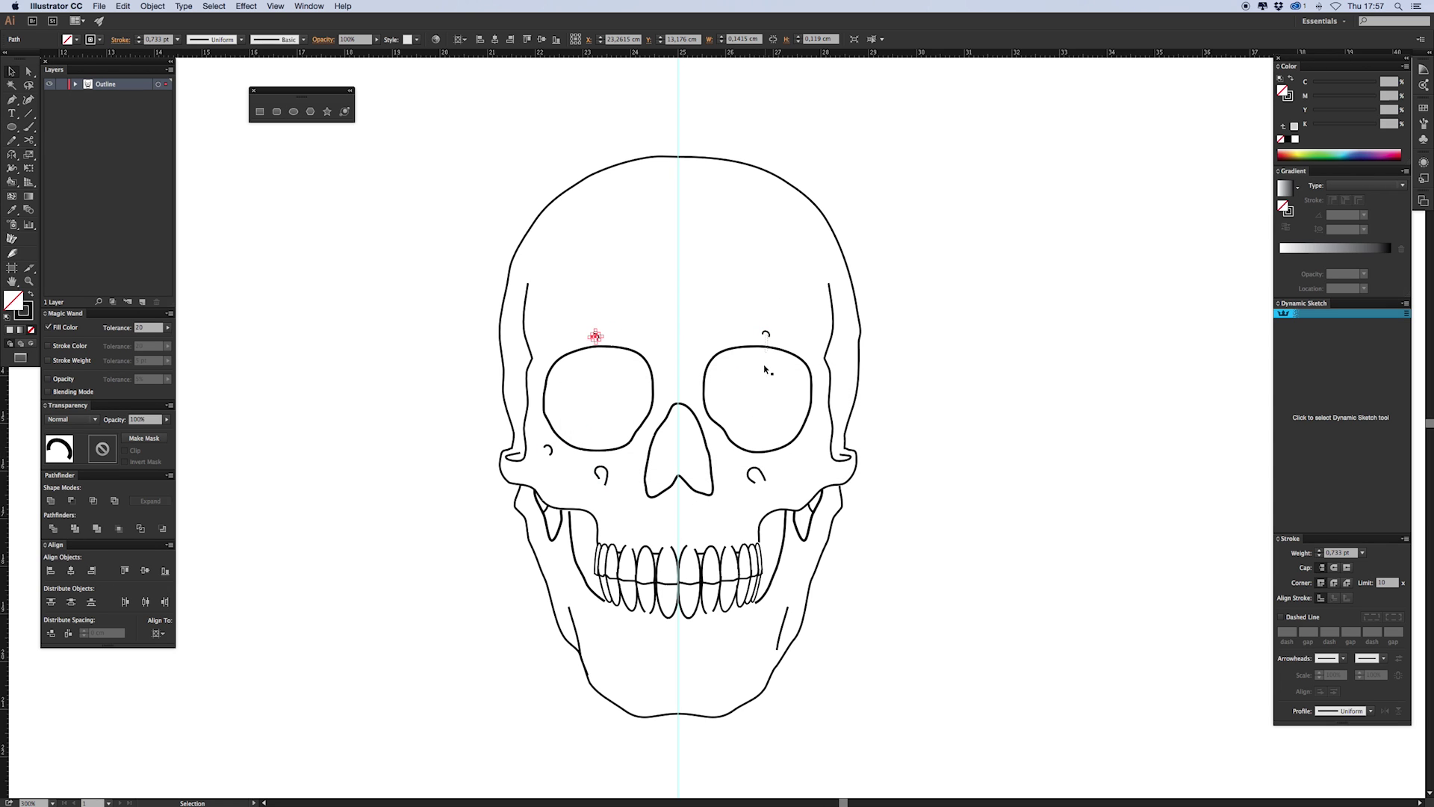
Copy a tiny arc to the right side of the chin and reflect a copy across the center guide
left_click_drag(767, 329, 739, 677)
key("o")
key("v")
left_click(677, 652)
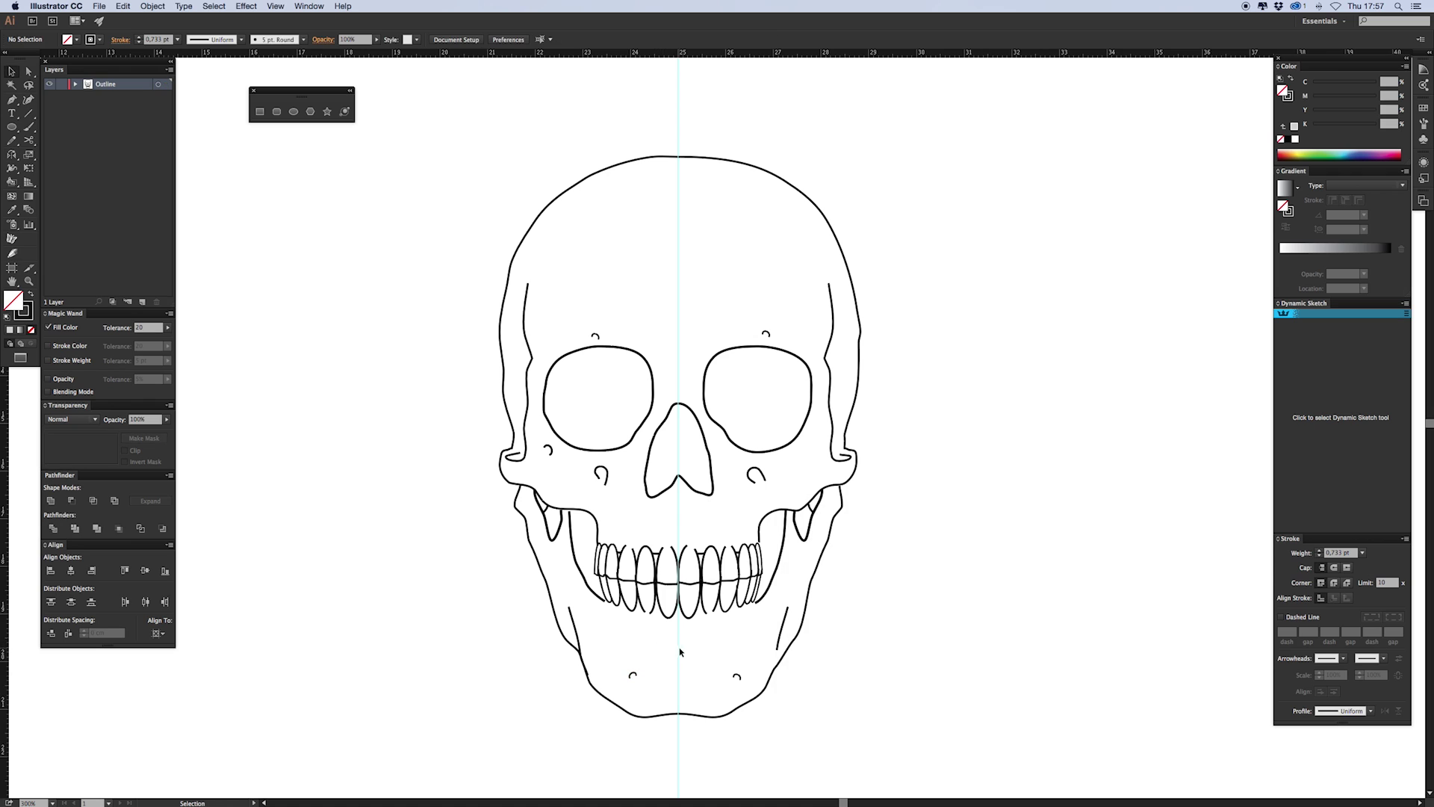
Extend the short right jaw line upward beside the mouth with the Dynamic Sketch tool
key("n")
key("a")
left_click_drag(787, 607, 793, 543)
Edit the middle anchor points of the extended right jaw line to smooth its course
left_click(795, 609)
left_click(783, 611)
left_click(796, 593)
left_click(784, 599)
left_click(796, 593)
left_click(784, 600)
left_click(784, 597)
left_click(795, 602)
left_click(782, 608)
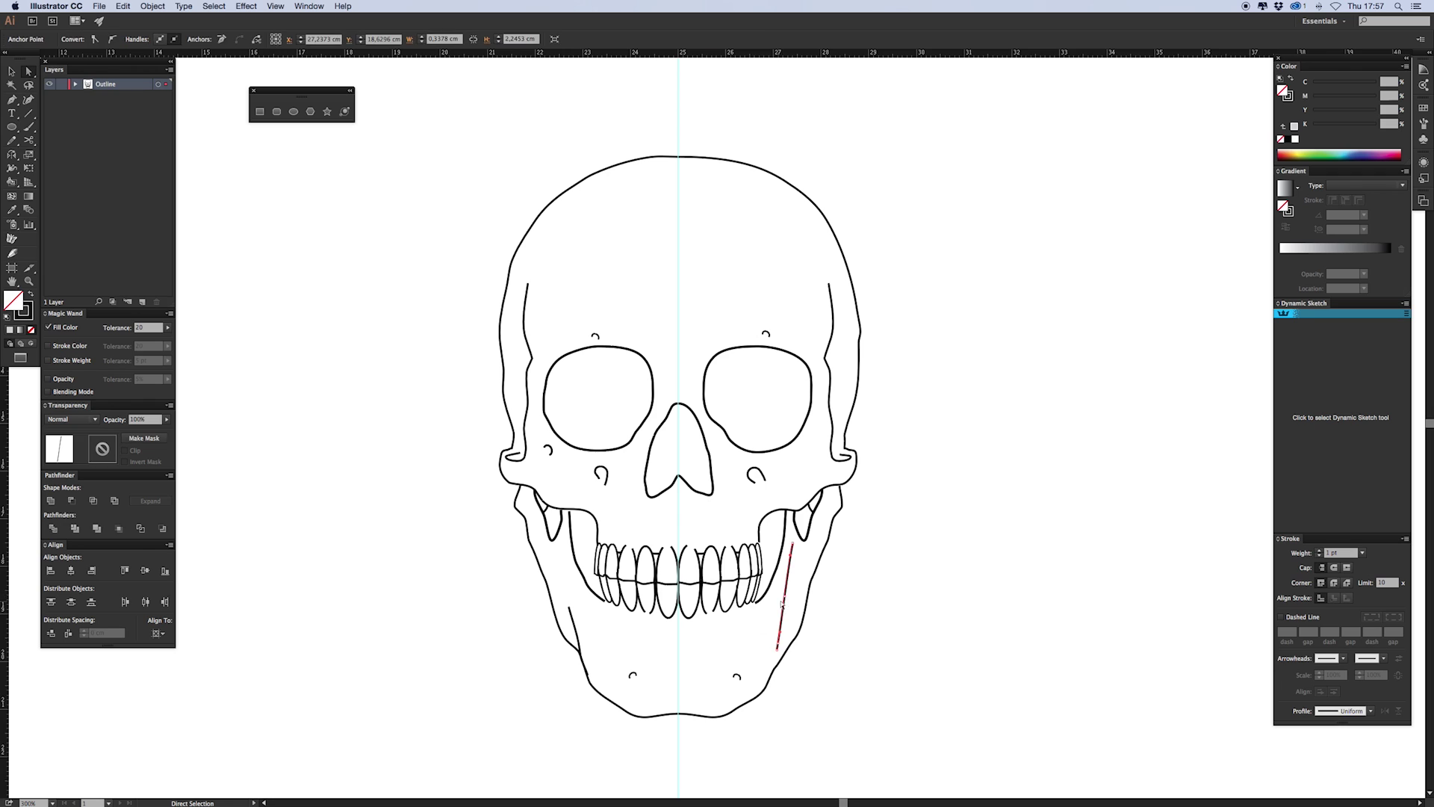
left_click(782, 613)
Sketch a line upward beside the mouth from above the short left jaw line
key("v")
left_click(557, 737)
key("n")
left_click_drag(568, 601, 562, 541)
Adjust the end points of the two left jaw lines to leave a small gap between them
key("a")
left_click(563, 551)
left_click(561, 534)
left_click(570, 609)
left_click_drag(568, 600, 570, 600)
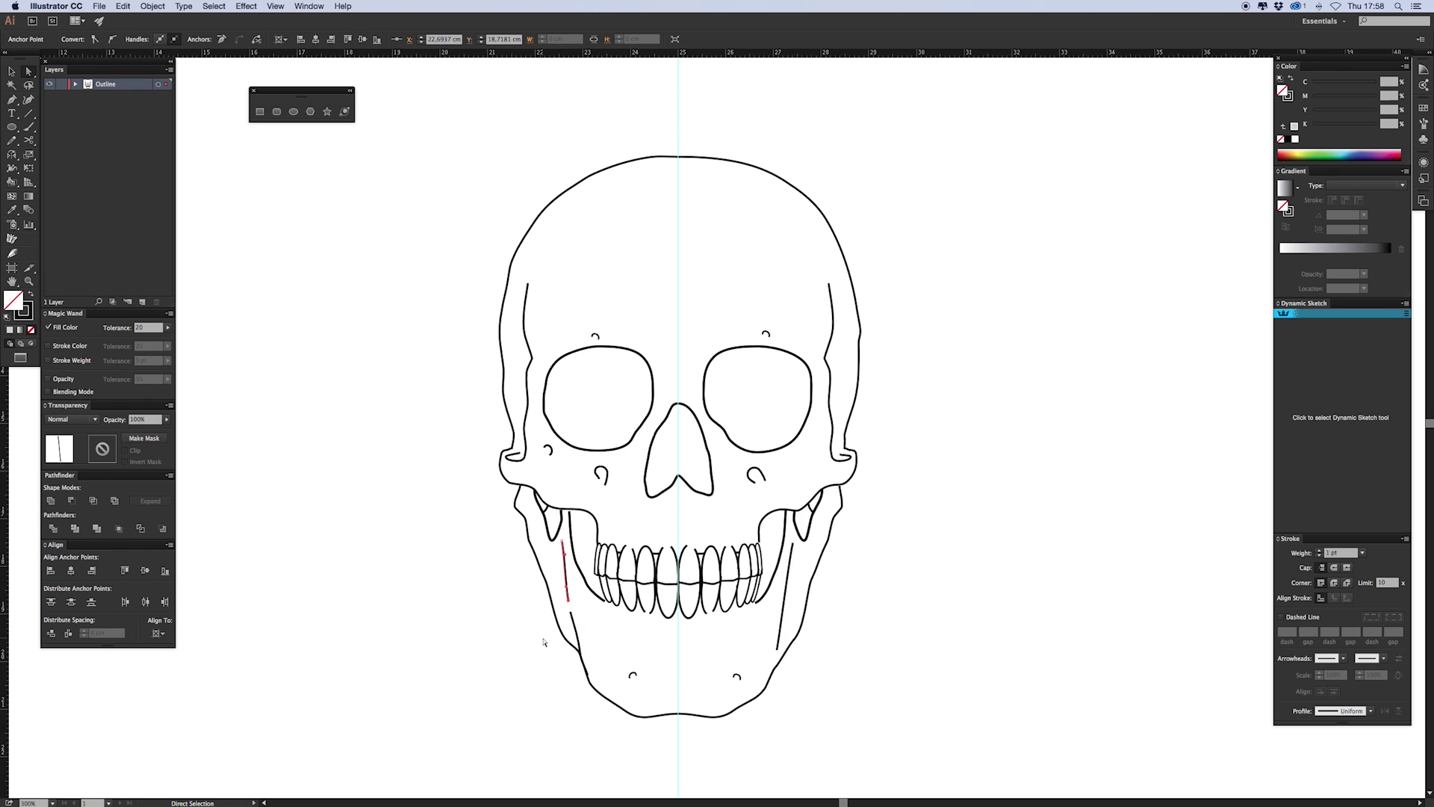
left_click(543, 642)
left_click(569, 600)
left_click(540, 628)
left_click(758, 540)
left_click(736, 543)
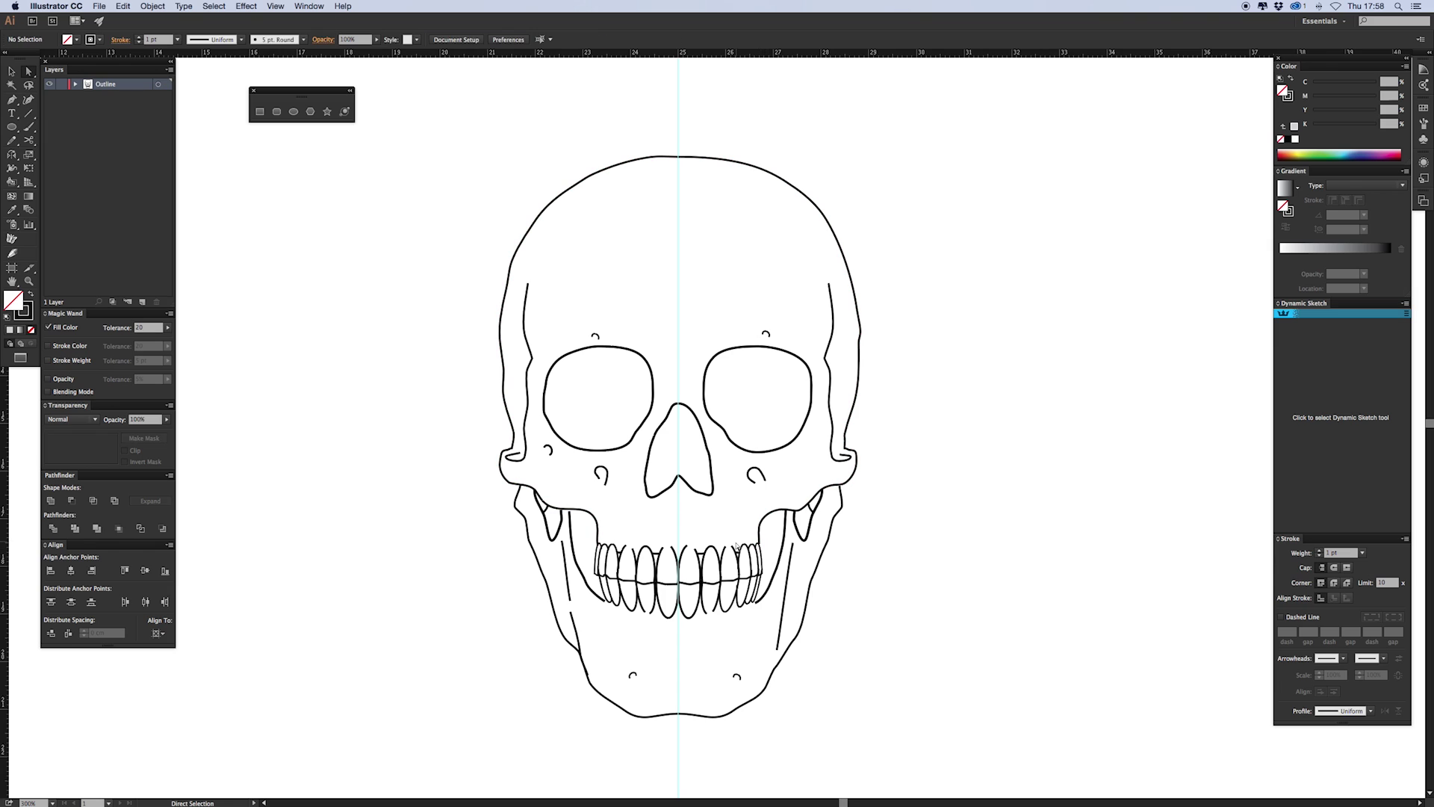
Draw a small ellipse above the right upper teeth and cut away parts to leave a short tooth-root line
key("l")
mouse_move(739, 500)
left_mouse_down()
mouse_move(754, 550)
mouse_move(751, 525)
mouse_move(734, 532)
mouse_move(731, 517)
mouse_move(743, 532)
mouse_move(718, 531)
mouse_move(717, 513)
left_mouse_up()
key("c")
left_click(749, 502)
left_click(752, 543)
key("Delete")
key("Delete")
Adjust the root line above the right upper teeth and cut off its surplus segment
key("a")
left_click(736, 530)
key("v")
key("c")
left_click(744, 524)
key("Delete")
key("Delete")
key("v")
Adjust and add short root lines above the upper teeth from the right side up to the centre guide
key("a")
left_click(738, 532)
key("v")
left_click(736, 530)
key("a")
left_click(704, 533)
key("v")
mouse_move(718, 533)
left_mouse_down()
mouse_move(691, 522)
mouse_move(681, 547)
left_mouse_up()
left_click(661, 530)
key("n")
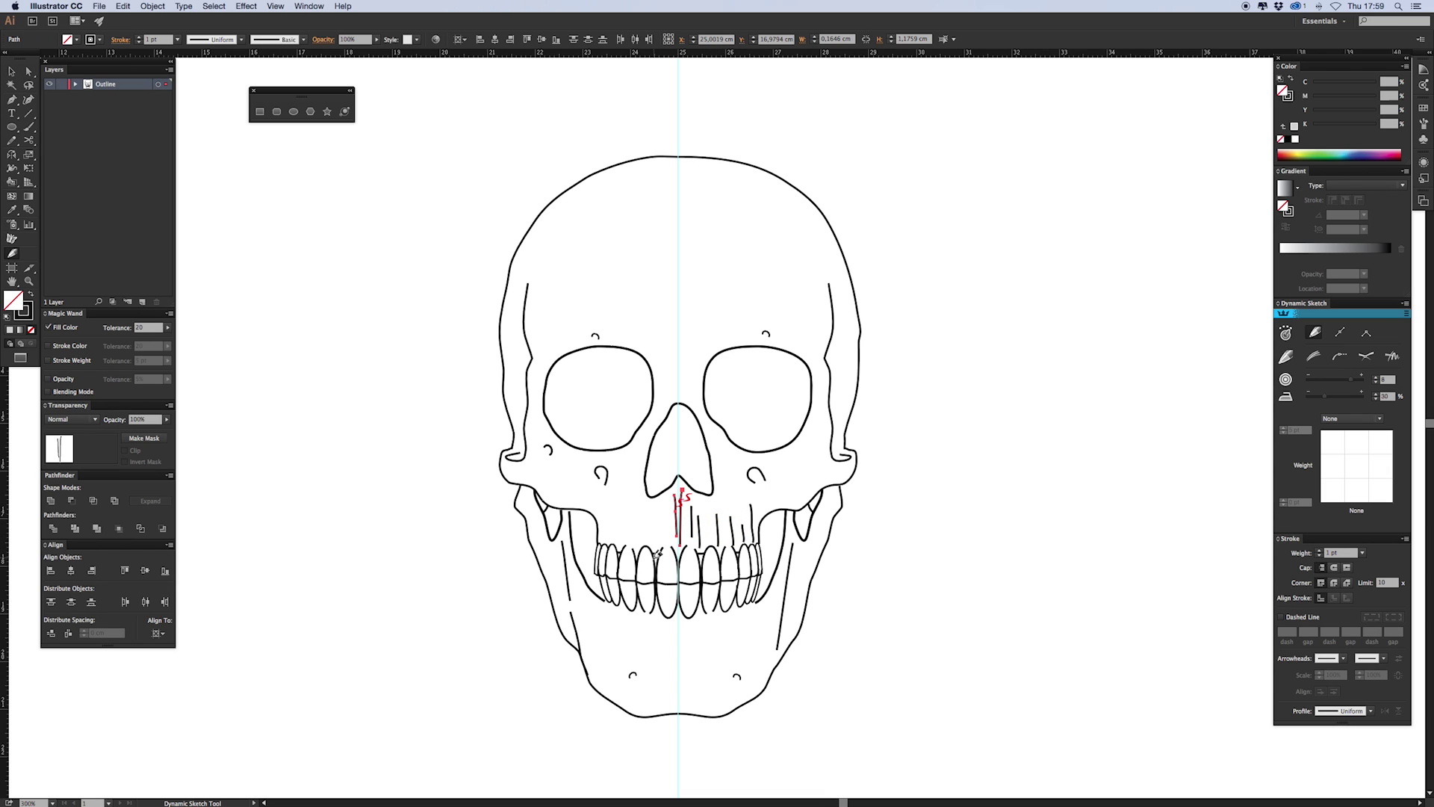
Reflect a copy of the right tooth-root lines across the vertical centre guide to the left side
key("v")
mouse_move(674, 495)
left_mouse_down()
mouse_move(677, 535)
mouse_move(755, 524)
left_mouse_up()
key("o")
left_click(678, 523, "alt")
left_click(814, 719)
key("v")
Sketch a wavy gum line below the left lower teeth and reflect a copy across the centre guide
left_click(659, 652)
key("n")
left_click_drag(609, 610, 662, 624)
key("o")
left_click(679, 650, "alt")
left_click(826, 682)
key("v")
Move the upper ends of both temple lines up and outward, and sketch a short stroke above the right one
key("super+minus")
key("a")
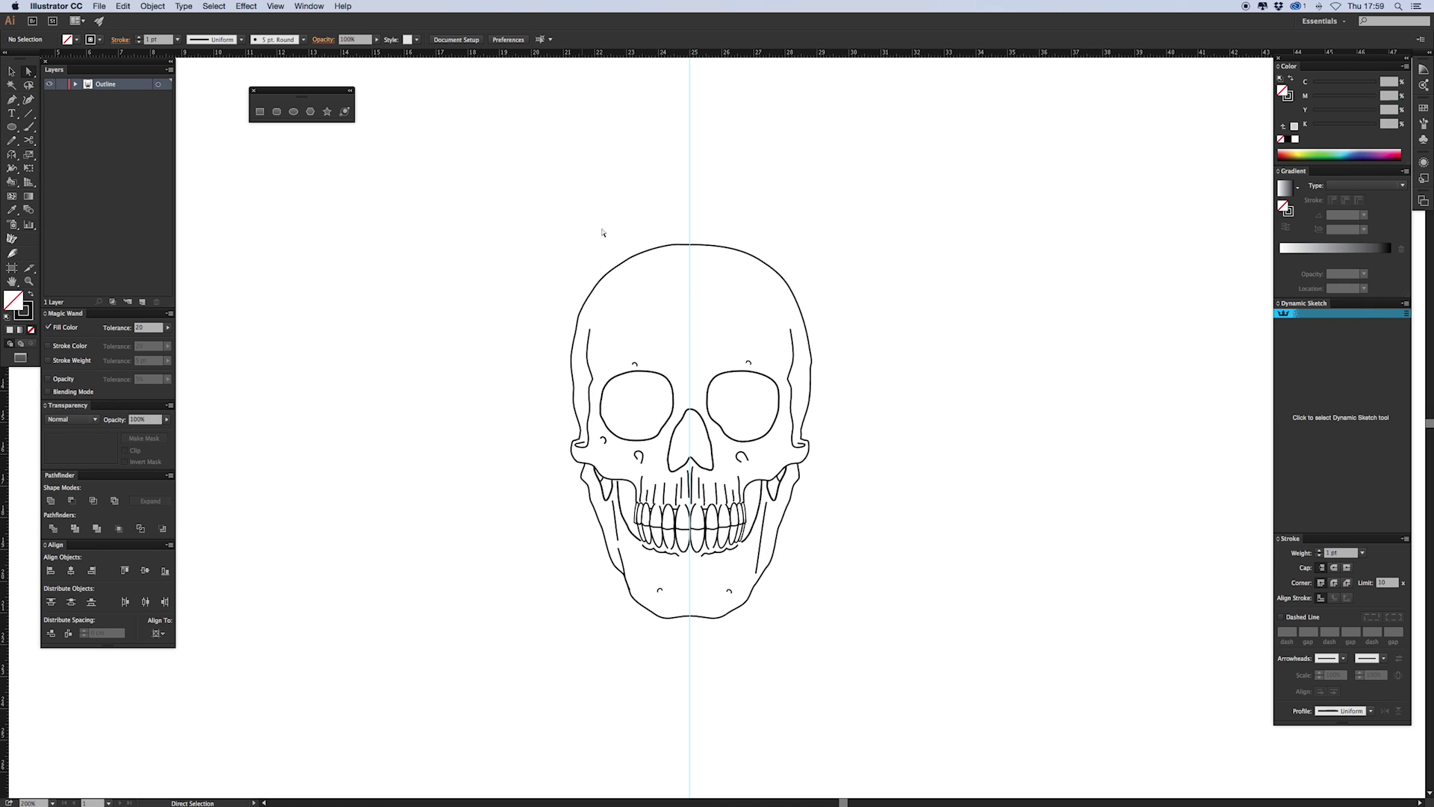
left_click_drag(590, 329, 584, 319)
left_click_drag(791, 329, 798, 315)
key("n")
key("v")
left_click(699, 301)
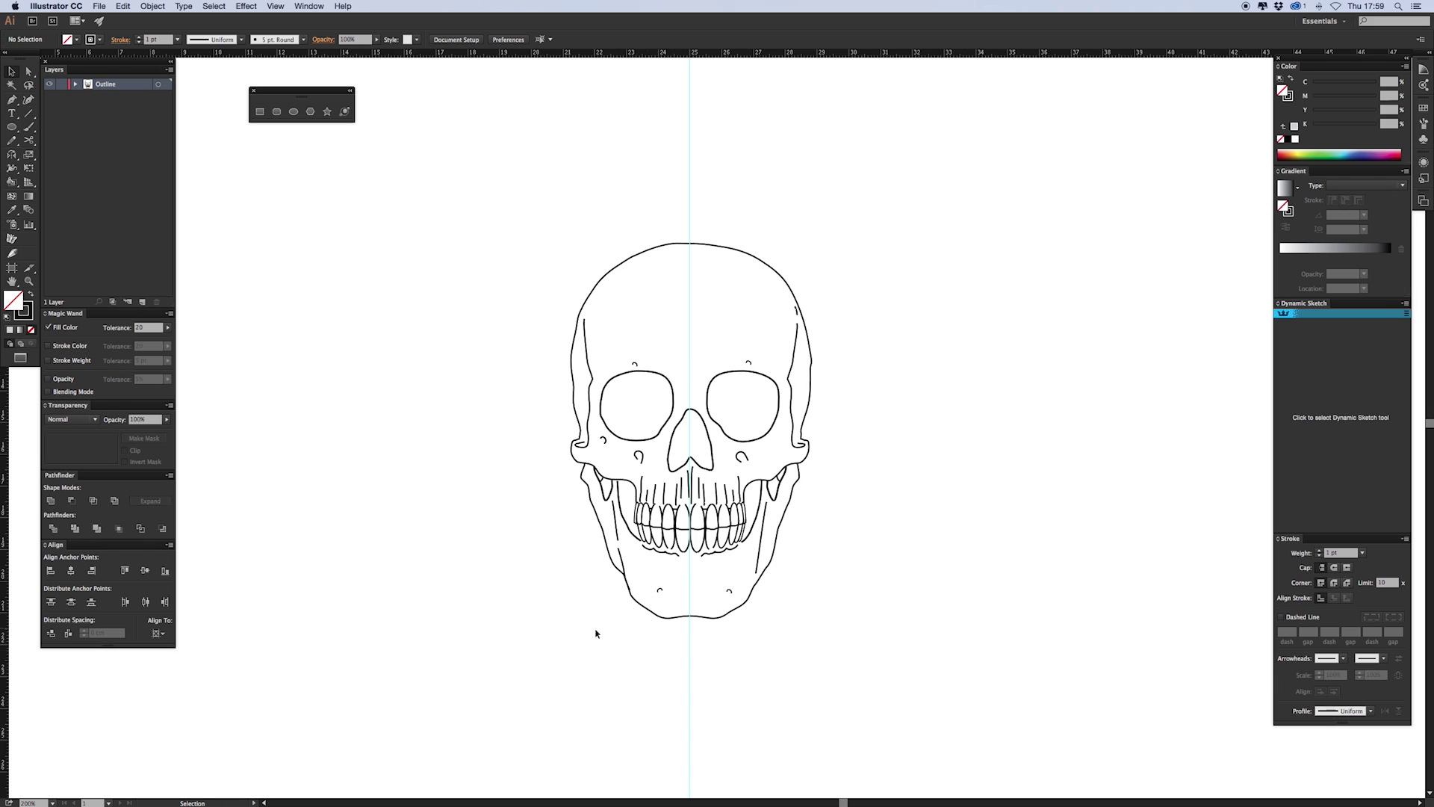
Hide the guides and adjust the anchor points on the left eye socket's inner edge and the nasal opening
key("super+semicolon")
key("super+equal")
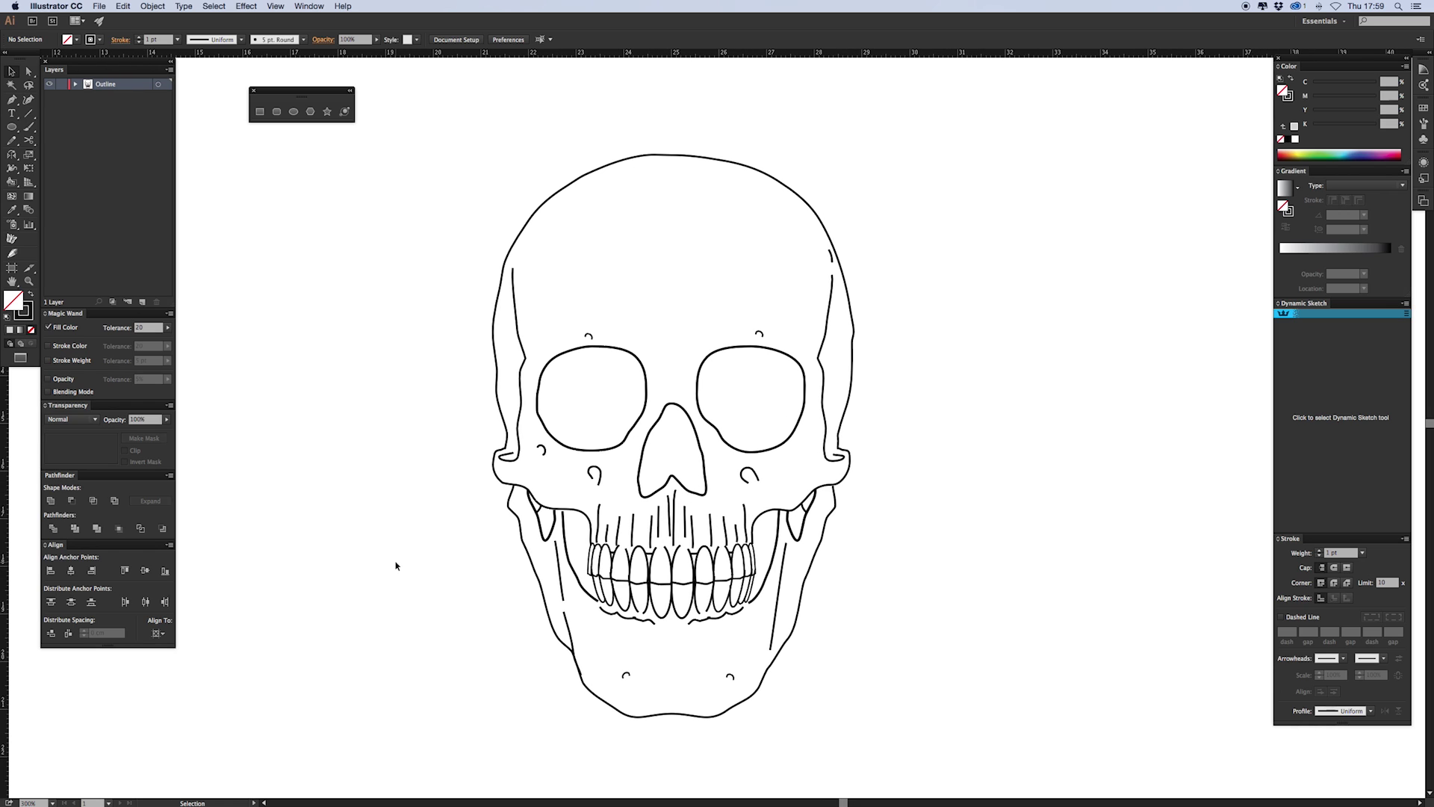
key("a")
left_click_drag(646, 390, 672, 401)
left_click(667, 378)
left_click(658, 425)
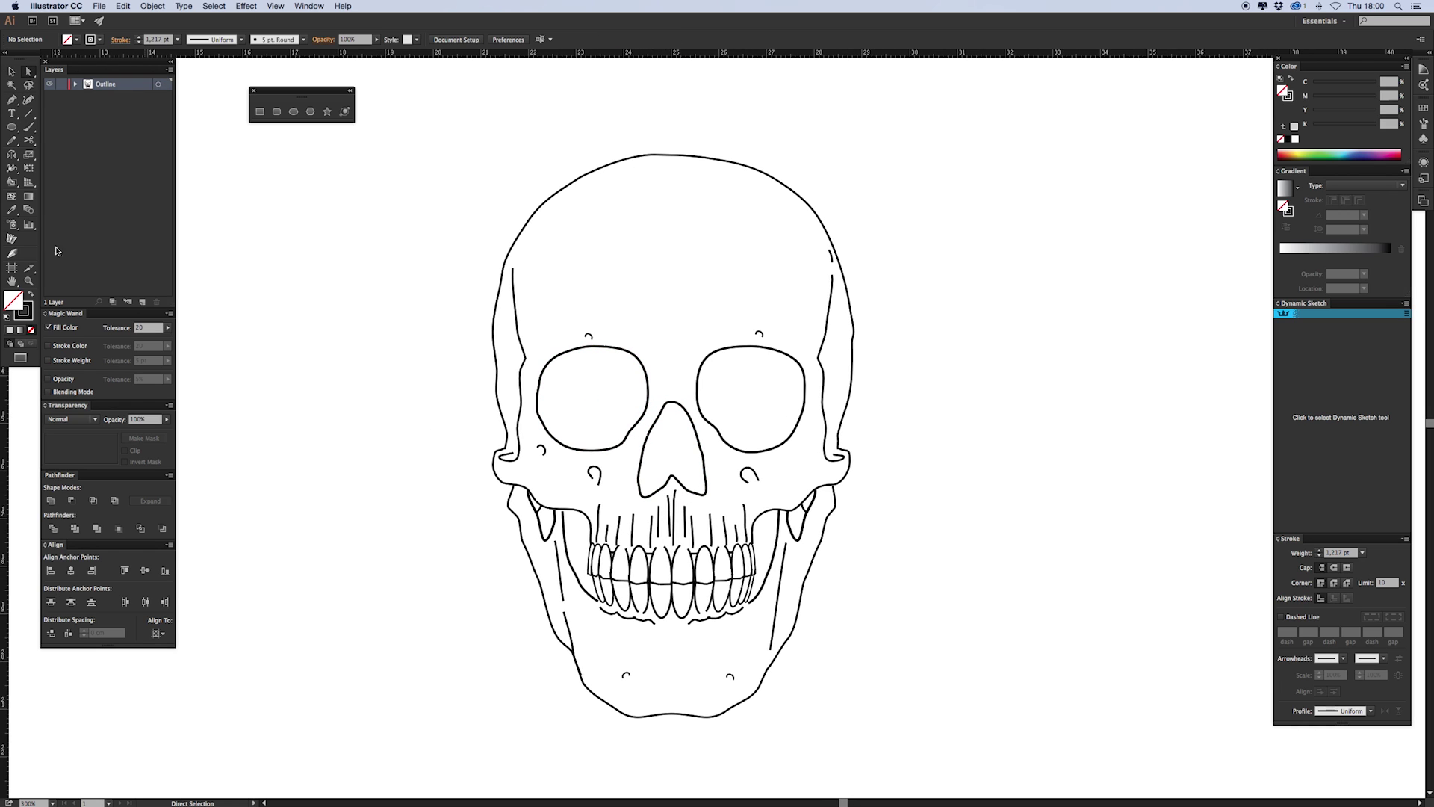
Pencil jagged crack lines from the left temple into the left eye socket with a 0.5 pt stroke and double-bulge width profile
key("n")
mouse_move(492, 323)
left_mouse_down()
mouse_move(532, 415)
mouse_move(536, 399)
mouse_move(610, 374)
mouse_move(646, 406)
mouse_move(634, 413)
left_mouse_up()
left_click(1362, 552)
left_click(1374, 297)
left_click(1371, 711)
left_click(1337, 612)
key("v")
left_click(1195, 568)
Set the crack at the left eye socket's inner corner to a 0.5 pt stroke with an elliptical width profile
key("n")
left_click(1370, 711)
left_click(1337, 596)
left_click(1362, 552)
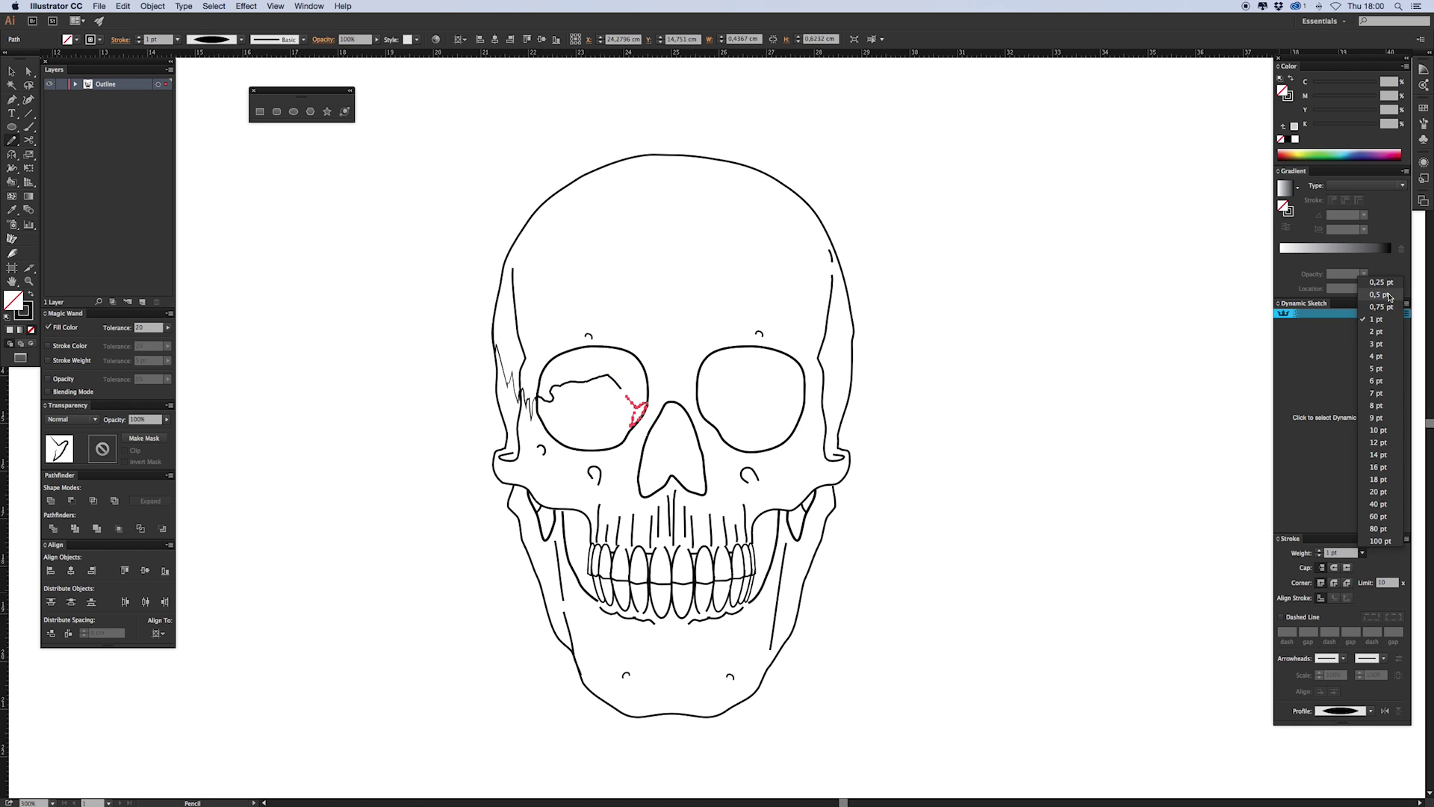
left_click(1389, 297)
Apply a tapered width profile to the upper crack line in the left eye socket
key("v")
left_click(614, 380)
left_click(1371, 711)
left_click(1337, 644)
left_click(505, 535)
Pencil crack lines in the lower part of the left eye socket with a 0.5 pt stroke and elliptical width profile
key("n")
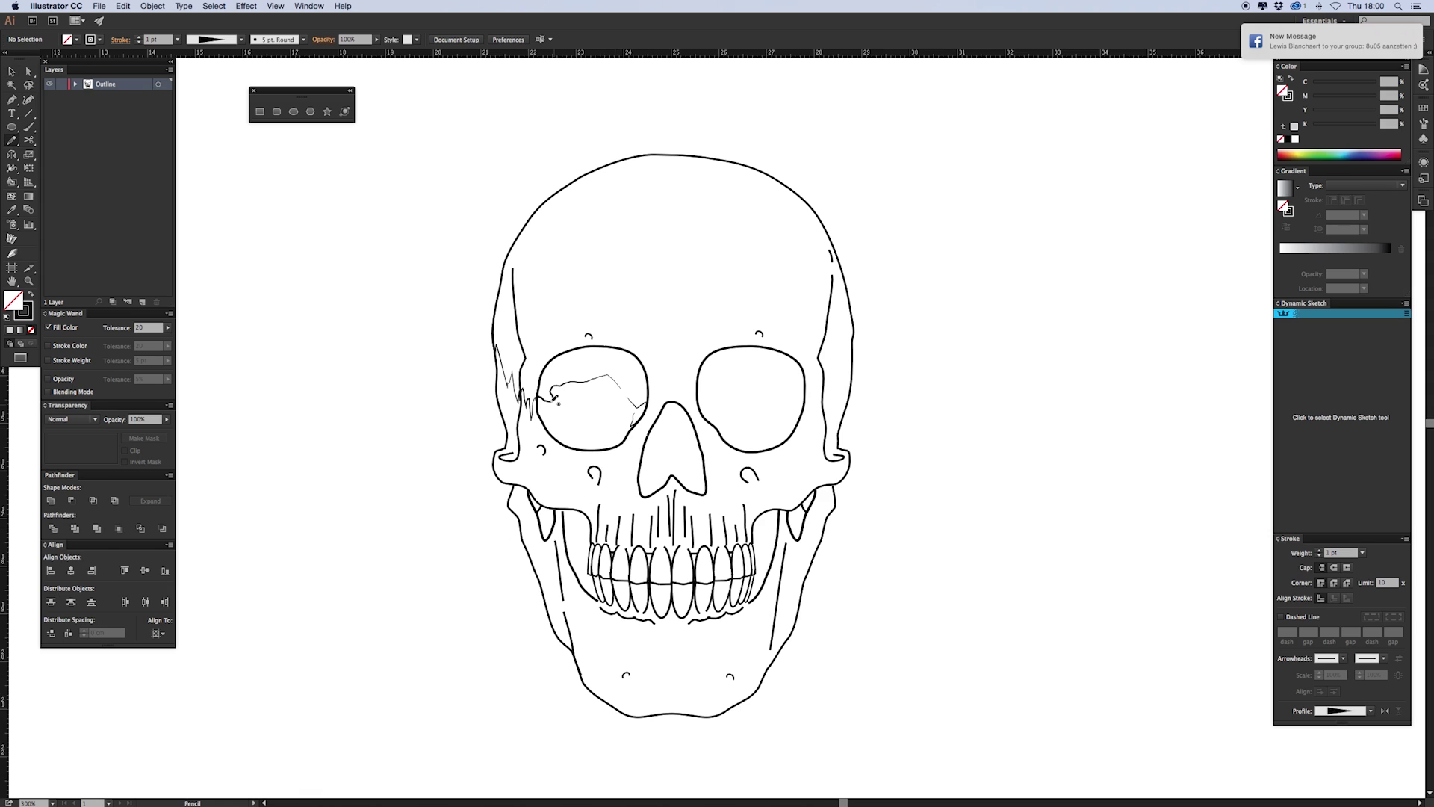
mouse_move(556, 403)
left_mouse_down()
mouse_move(577, 436)
mouse_move(578, 423)
mouse_move(638, 423)
left_mouse_up()
left_click(1371, 711)
left_click(1337, 596)
left_click(1363, 552)
left_click(1379, 295)
key("ctrl+shift+a")
Set a 0.75 pt stroke with a tapered width profile for the lower crack line in the left eye socket
left_click(1371, 711)
left_click(1337, 645)
left_click(1363, 553)
left_click(1381, 307)
left_click(1340, 403)
Pencil a jagged crack from below the left eye socket to the cheekbone's outer edge with a 0.5 pt tapered stroke
key("n")
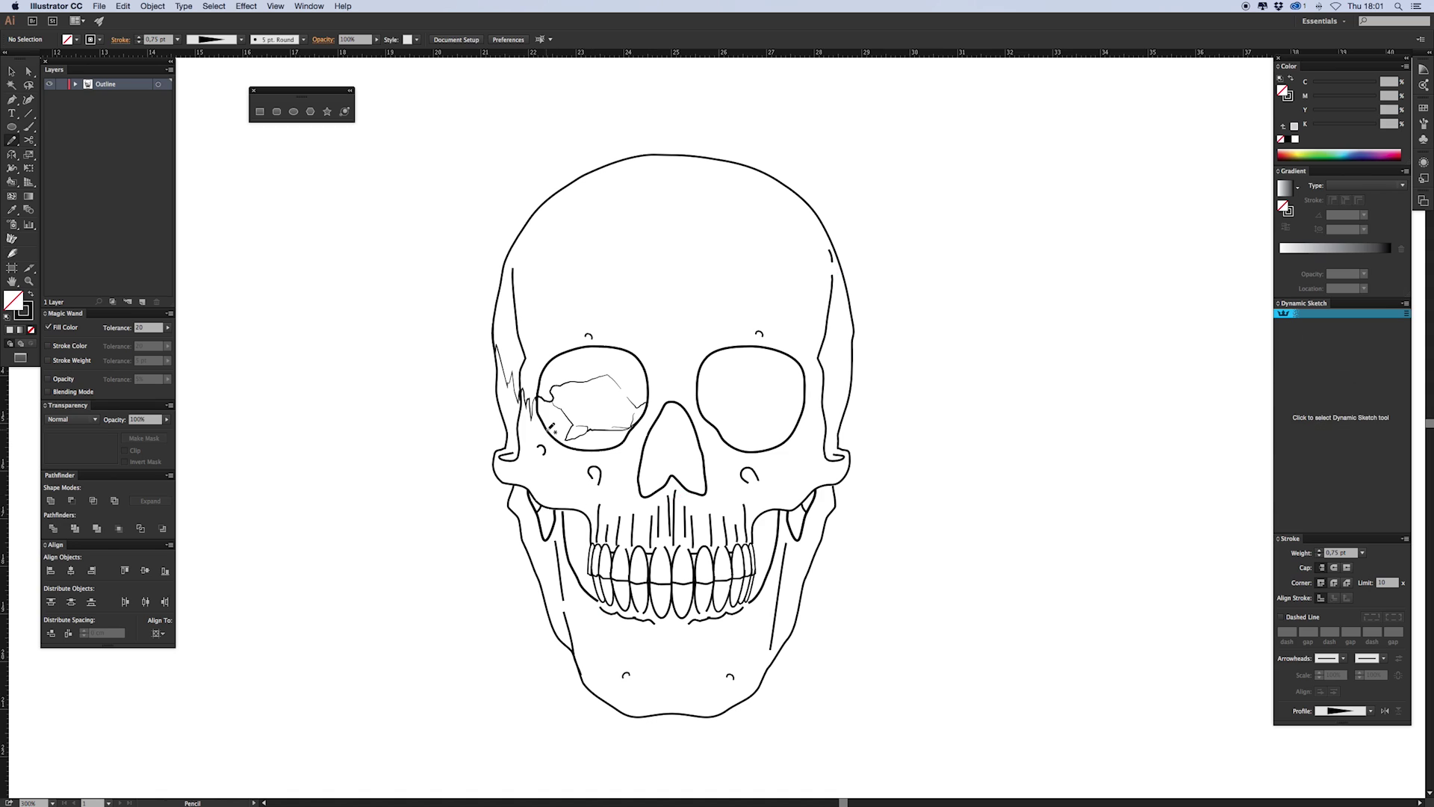
left_click_drag(557, 442, 507, 479)
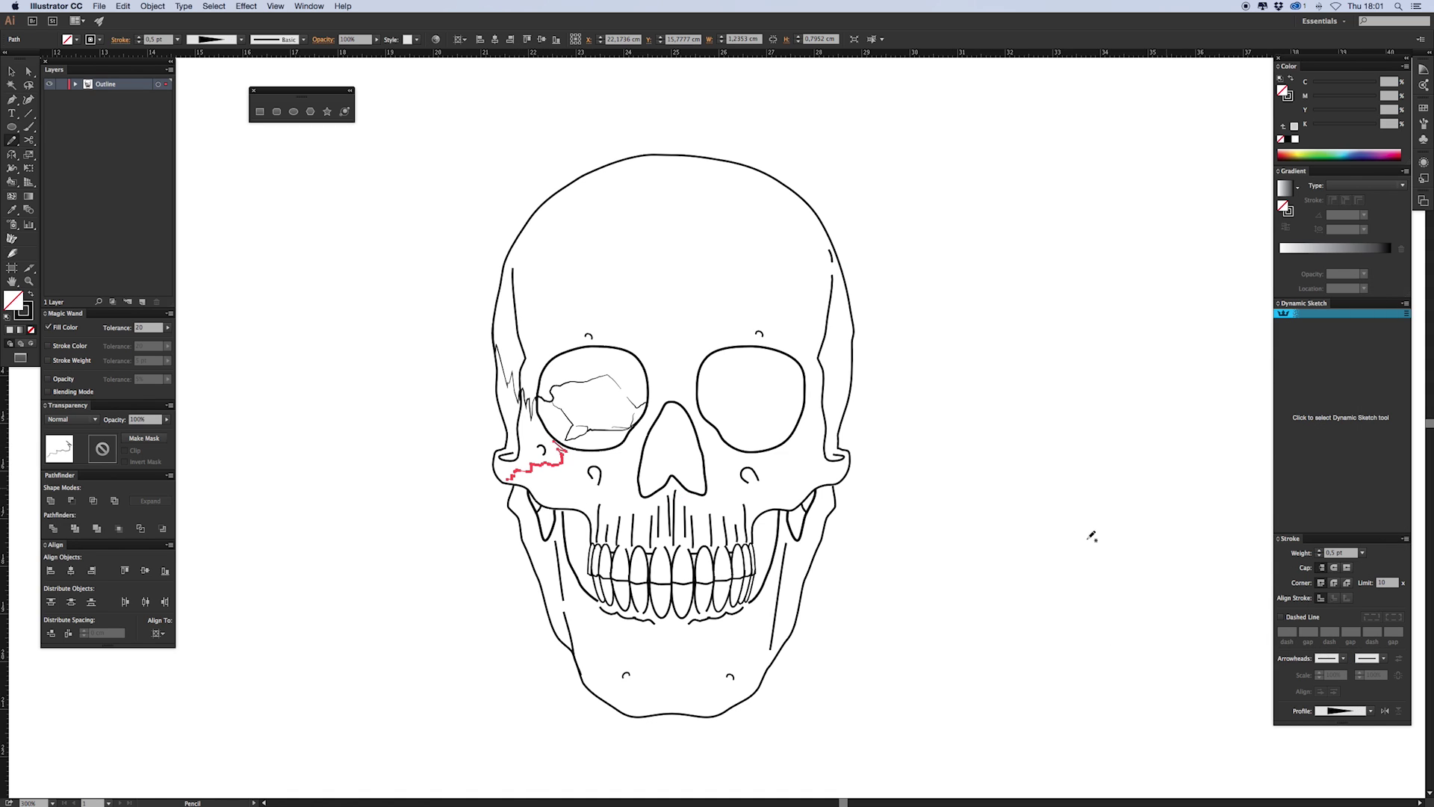
key("ctrl+shift+a")
Pencil a jagged crack across the nose bridge into the right eye socket and give it an elliptical width profile
mouse_move(648, 376)
left_mouse_down()
mouse_move(659, 405)
mouse_move(677, 372)
mouse_move(739, 397)
mouse_move(722, 381)
left_mouse_up()
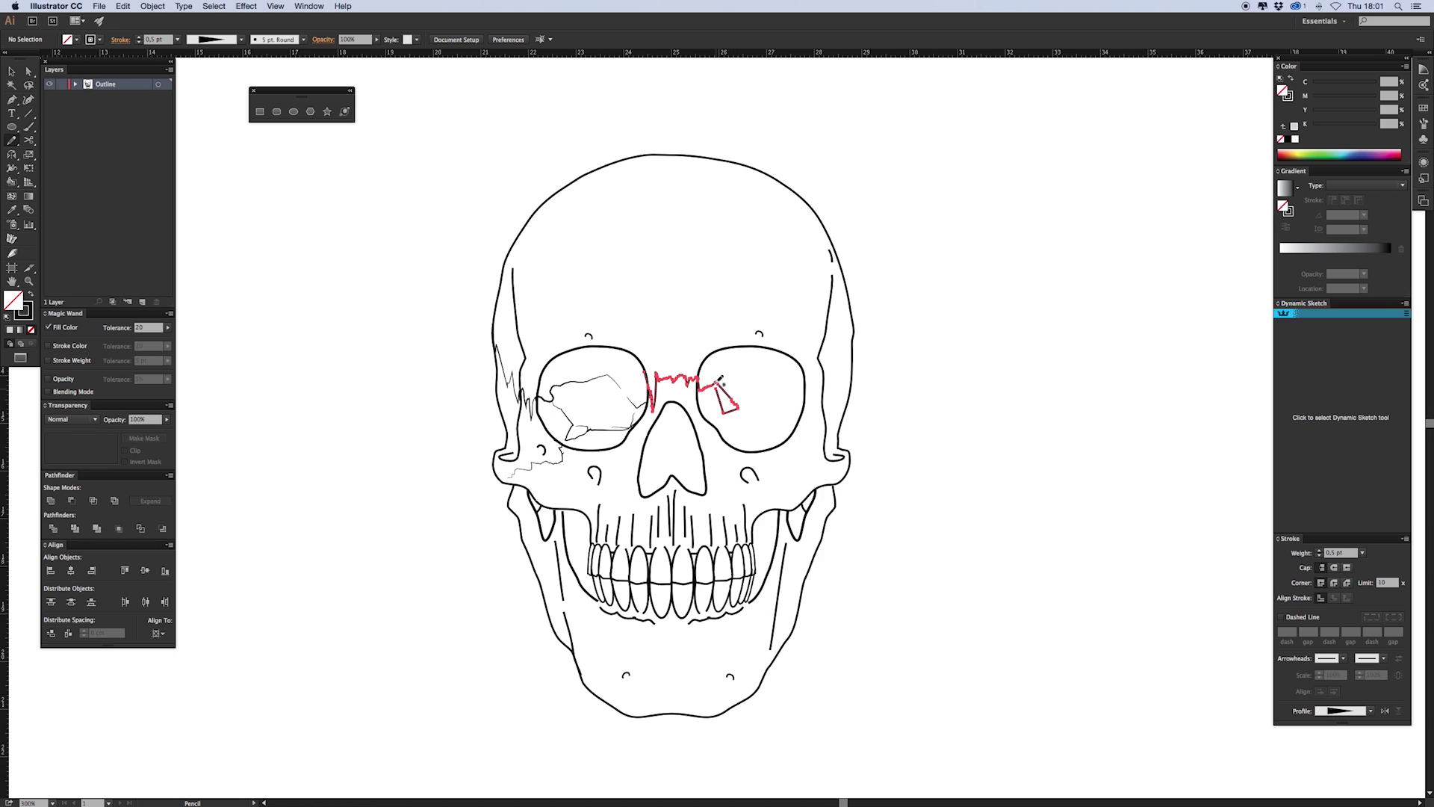
left_click(1344, 711)
left_click(1334, 598)
key("super+shift+a")
Reflect a copy of the crack lines in the left eye socket into the right eye socket
key("v")
left_click_drag(618, 372, 559, 433)
key("o")
left_click(671, 463)
left_click_drag(539, 622, 806, 624)
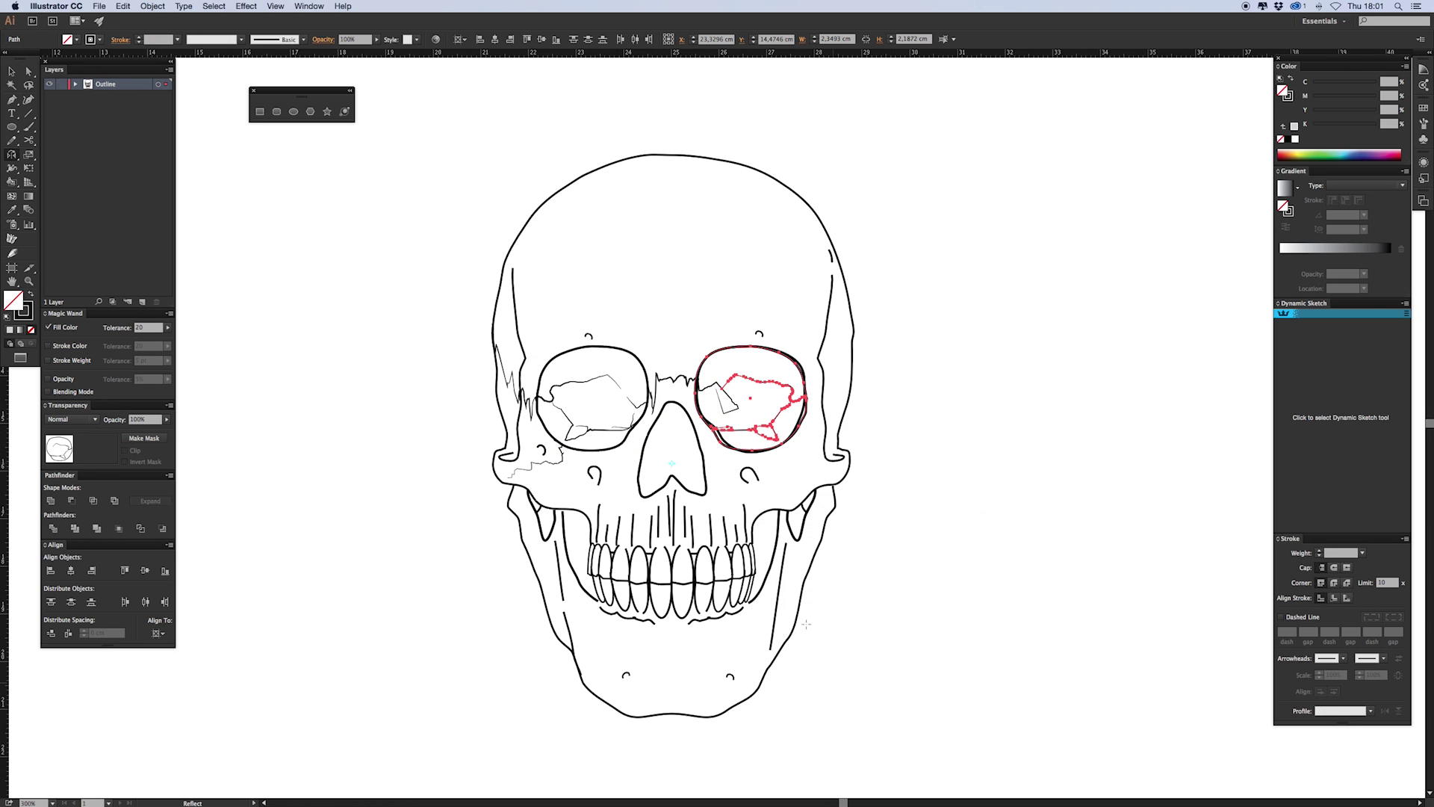
key("super+shift+a")
Delete the duplicate outline of the right eye socket and redraw its upper crack line toward the outer edge
key("v")
left_click(792, 435)
key("Delete")
left_click(749, 377)
key("n")
left_click_drag(753, 379, 806, 398)
key("super+shift+a")
Cut the lower crack line in the right eye socket at two points and select the short segment between them
key("n")
left_click(662, 303)
key("c")
left_click(748, 430)
left_click(736, 430)
key("v")
left_click(742, 430)
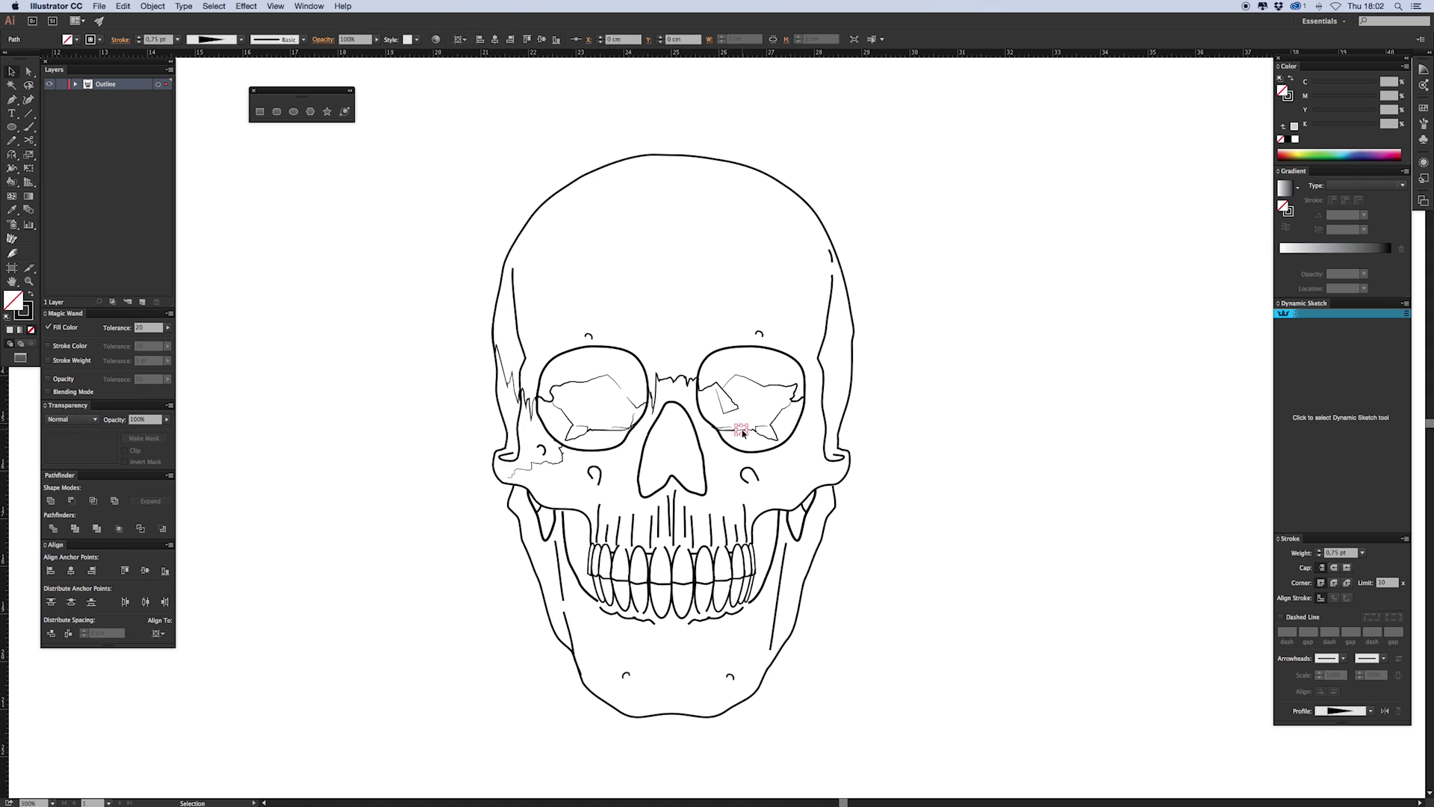
Pencil a jagged crack from below the right eye socket to the cheekbone with a 0.5 pt stroke and double-bulge width profile
key("n")
mouse_move(751, 452)
left_mouse_down()
mouse_move(777, 448)
mouse_move(831, 484)
left_mouse_up()
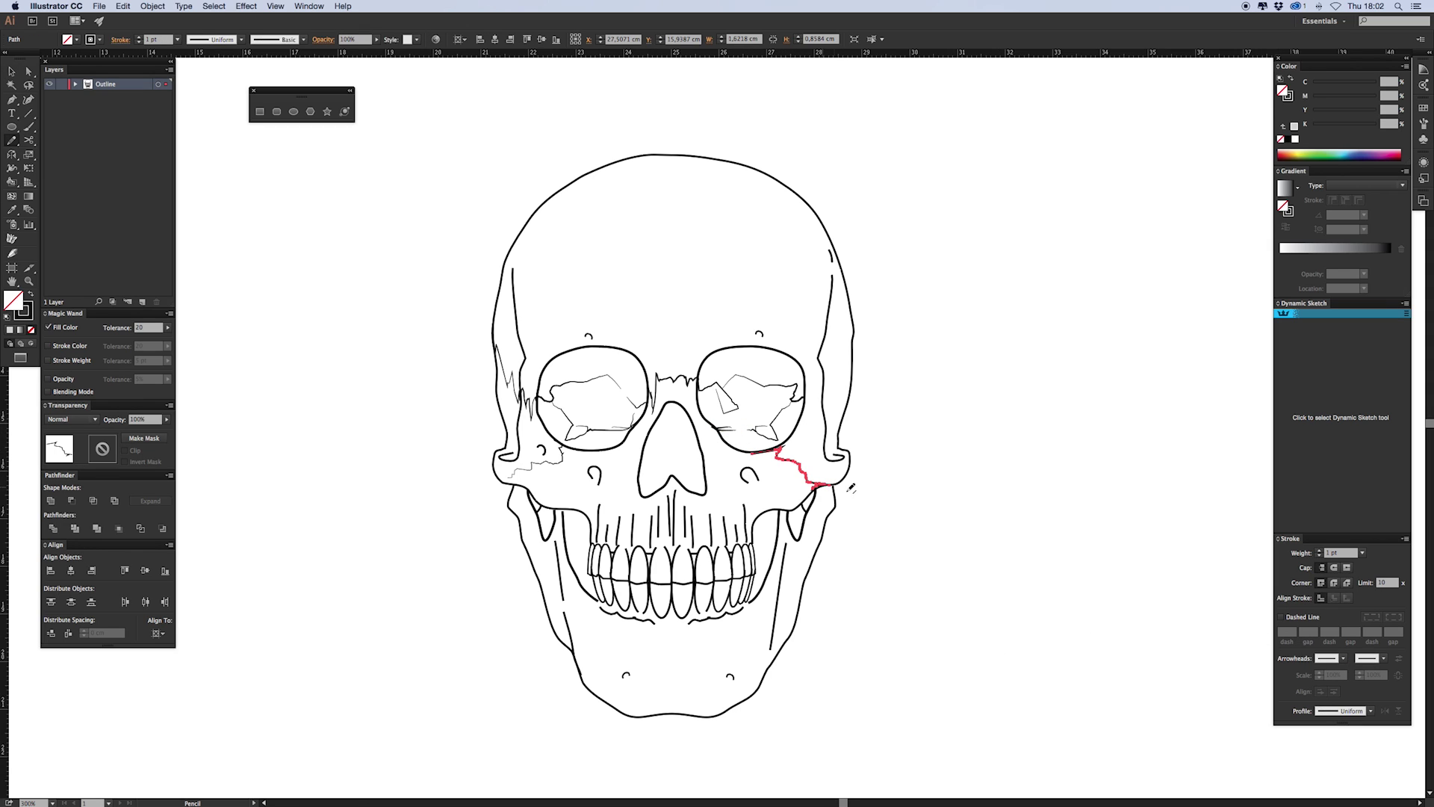
left_click(1370, 711)
left_click(1335, 614)
left_click(1363, 553)
left_click(1380, 295)
key("v")
left_click(948, 554)
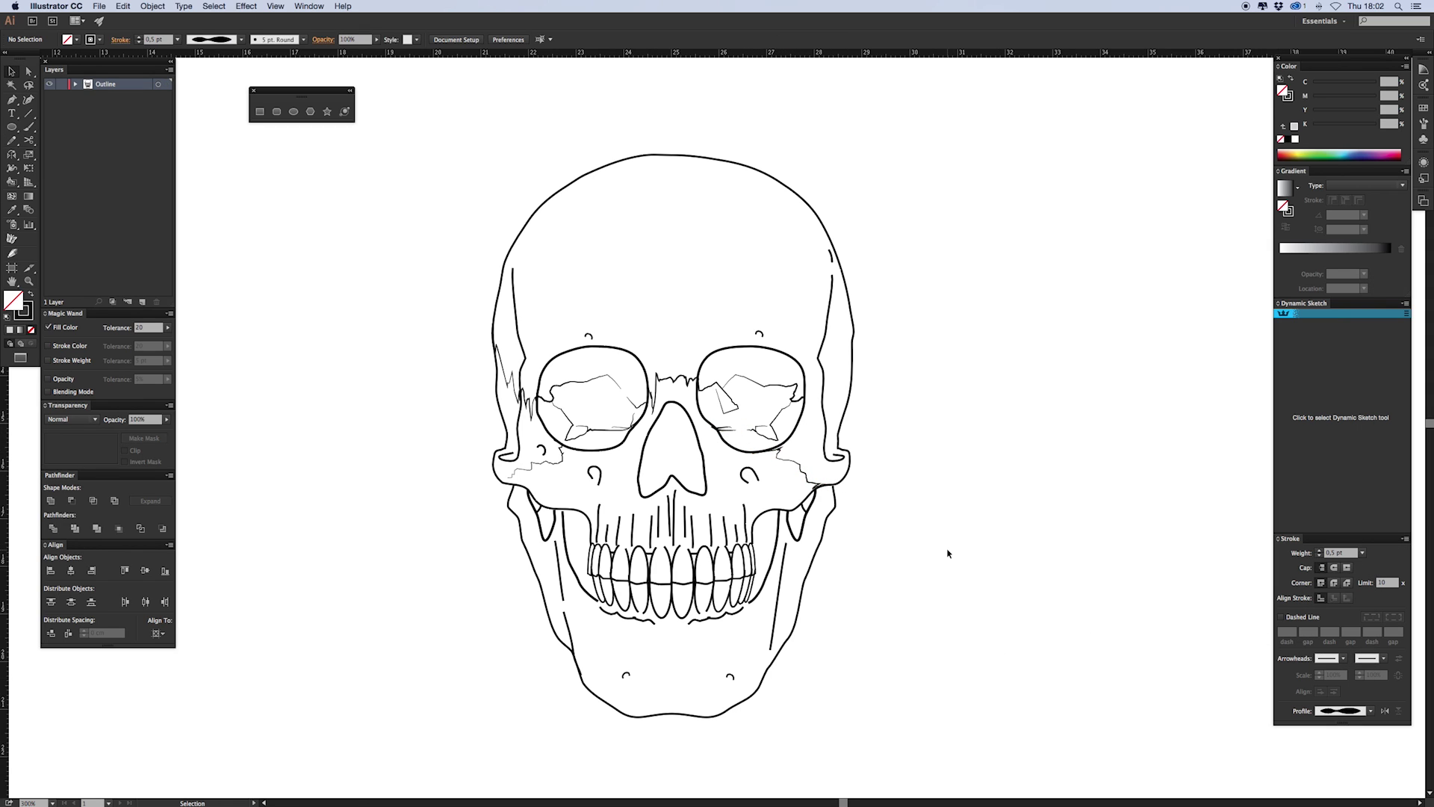
Pencil a jagged crack from the right eye socket up to the outer temple with a 0.5 pt stroke and double-bulge width profile
key("n")
left_click_drag(806, 410, 854, 323)
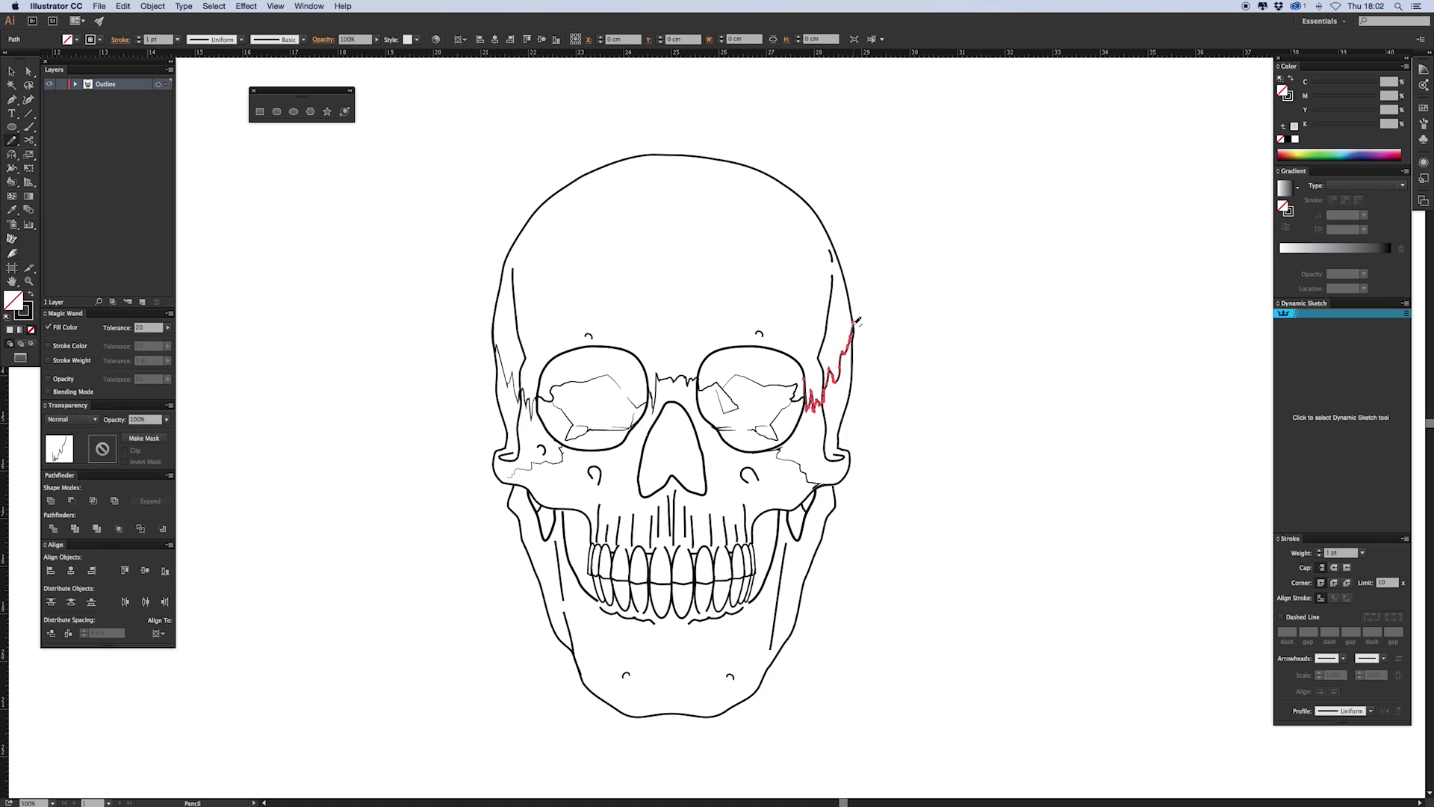
key("i")
left_click(1335, 710)
left_click(1334, 614)
key("v")
left_click(971, 612)
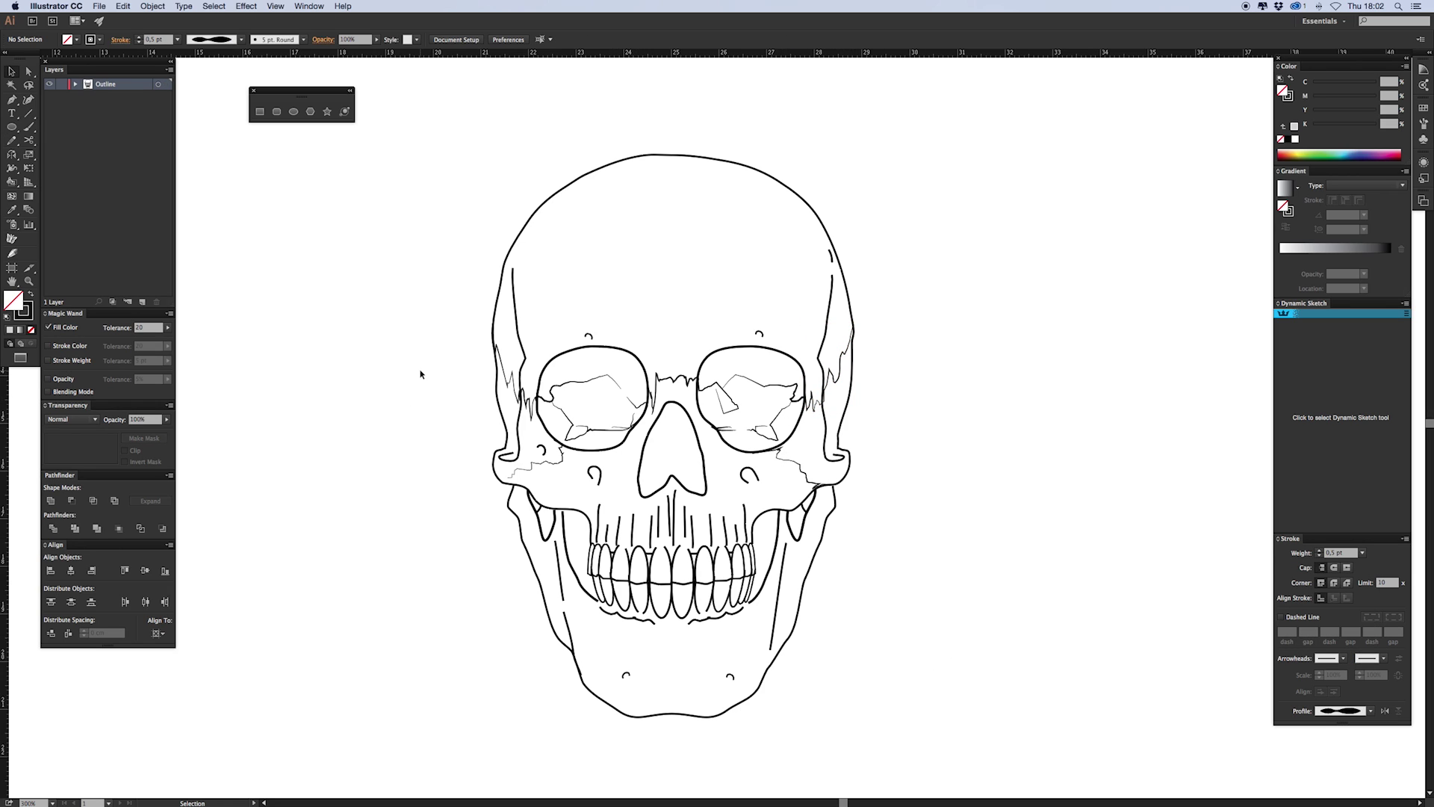
Save the drawing and edit the anchor points at the nasal opening's left edge and lower right corner
key("super+s")
key("a")
left_click(641, 438)
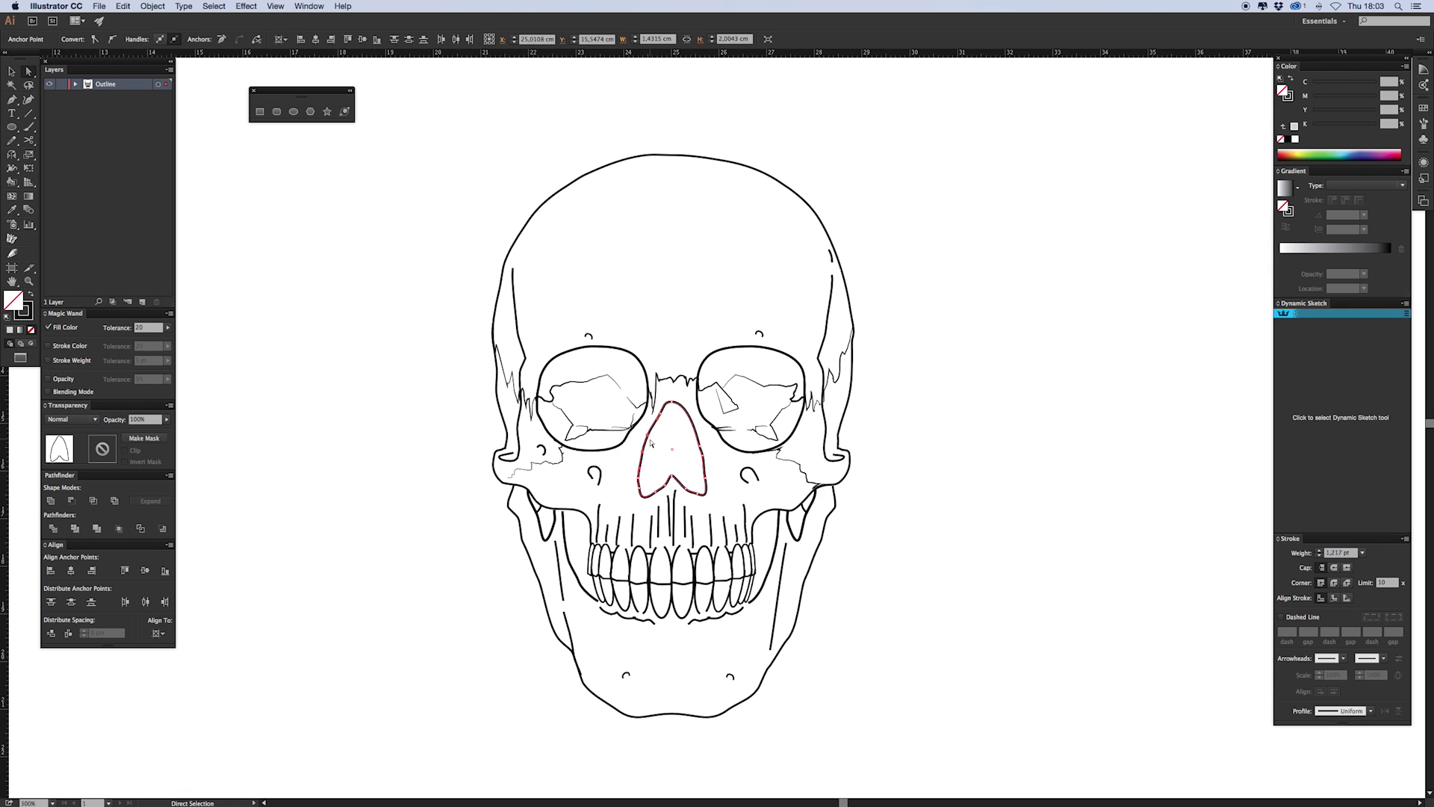
key("p")
key("a")
left_click(708, 495)
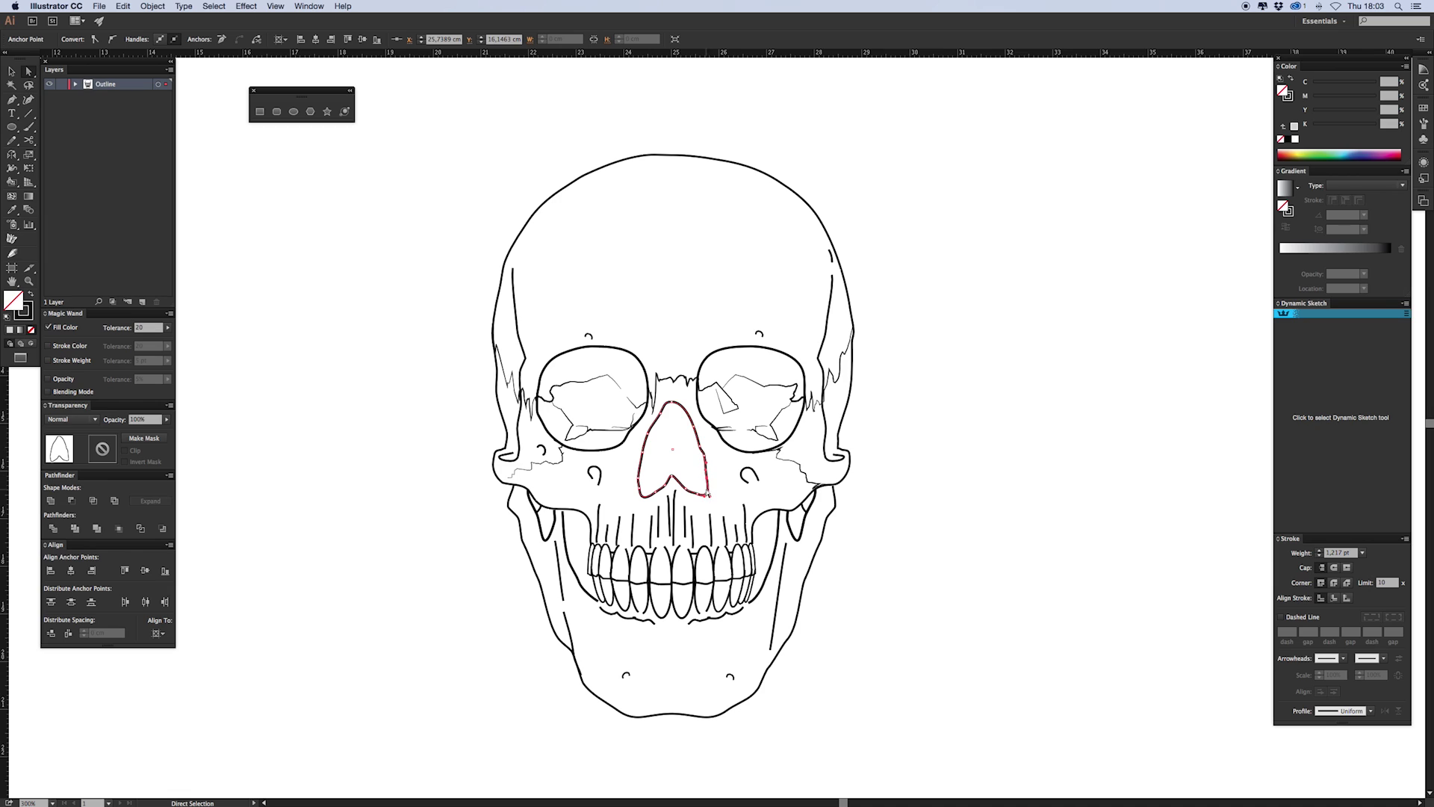
key("v")
left_click(422, 376)
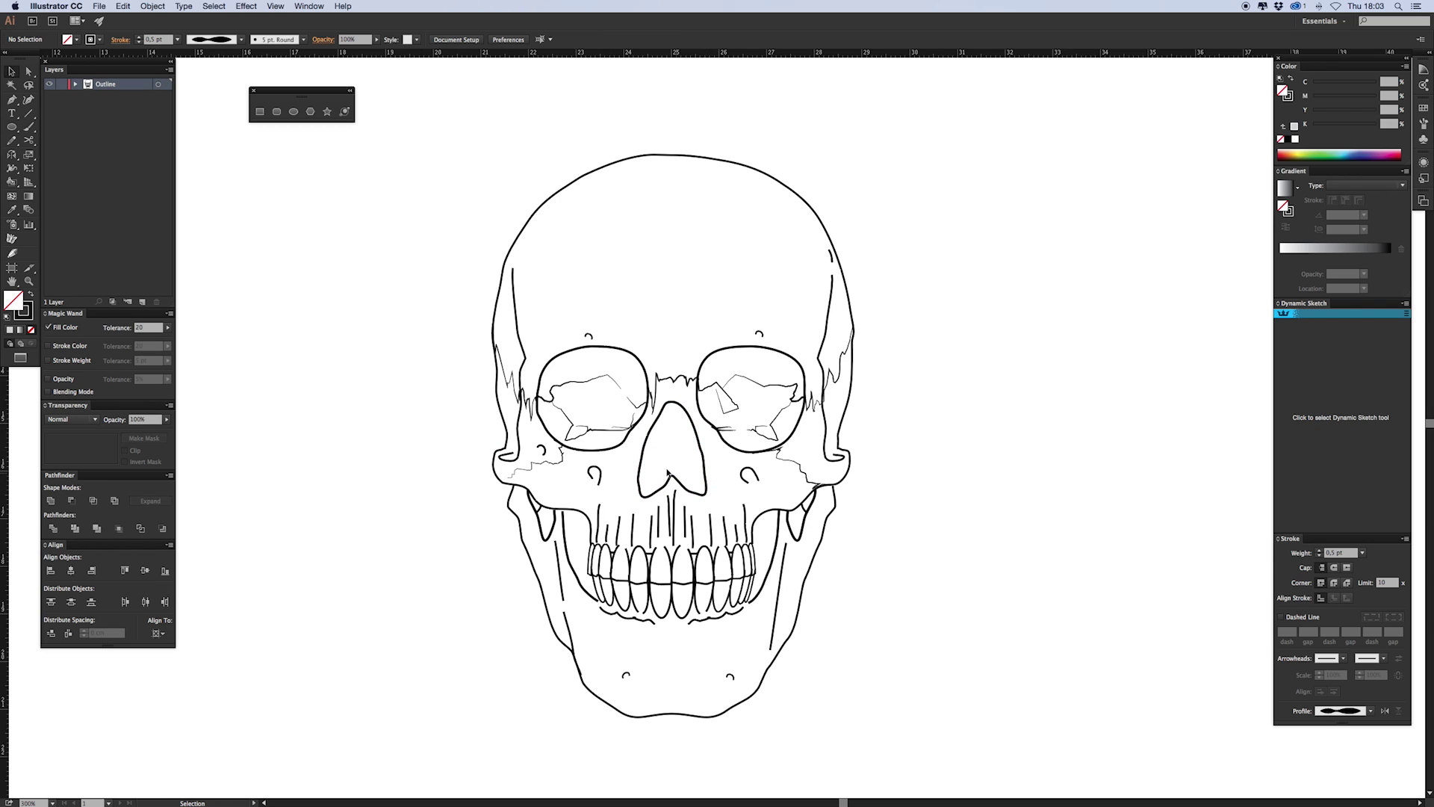
Reshape both sides and the lower right corner of the nasal opening into a more irregular outline
key("a")
left_click(644, 444)
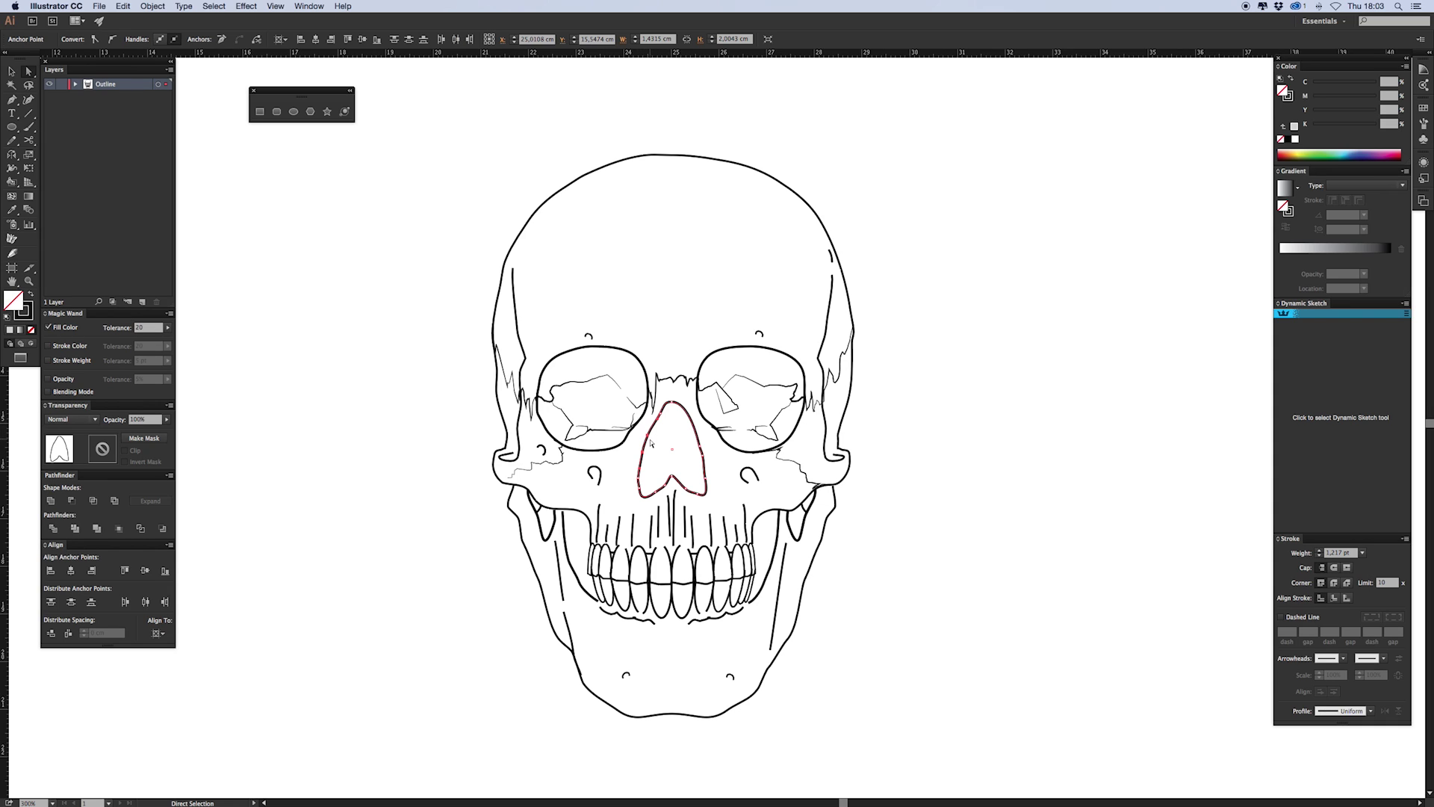
left_click(643, 435)
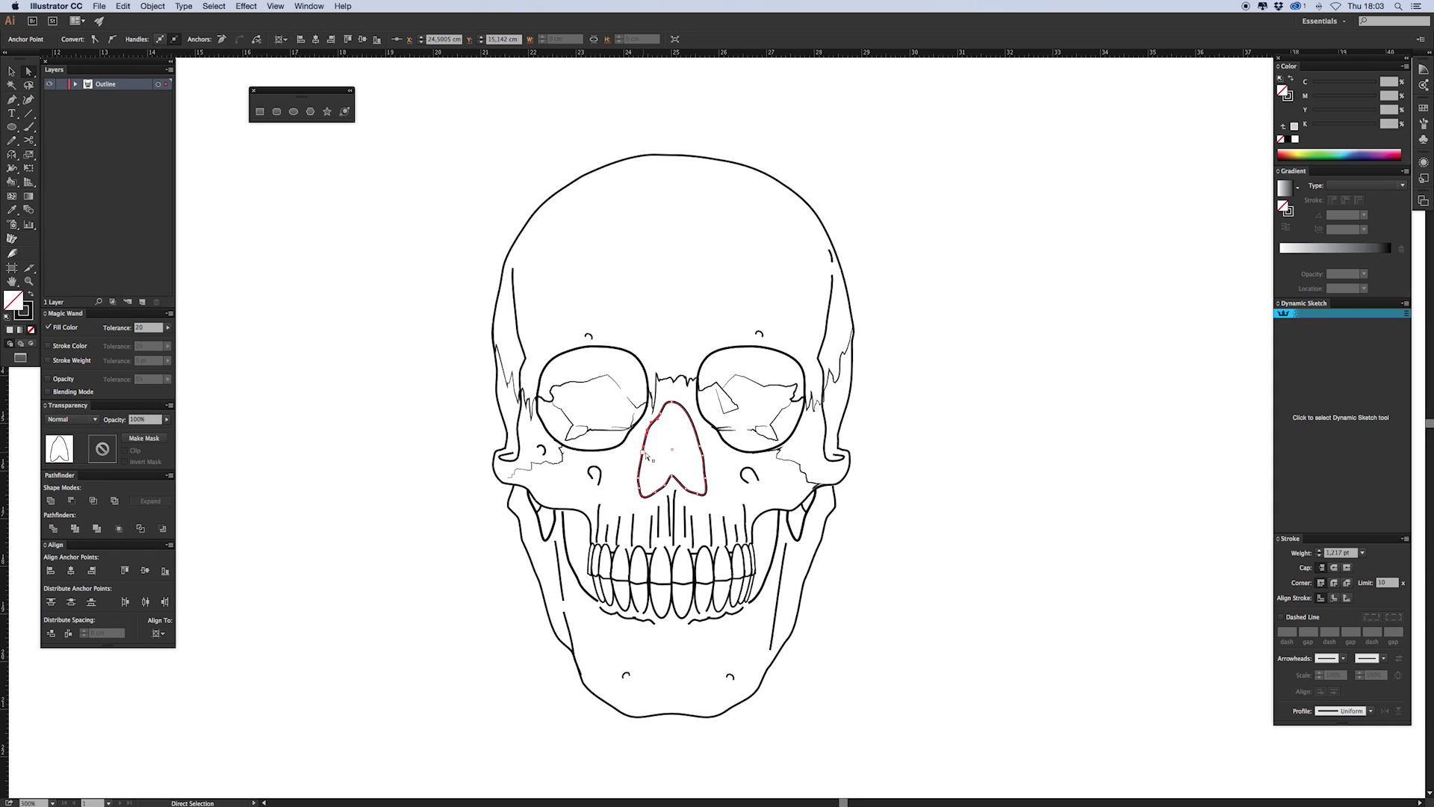
key("p")
key("a")
left_click(703, 468)
left_click_drag(708, 476, 709, 494)
Undock the Stroke panel and place it on the canvas beside the skull
mouse_move(1293, 545)
left_mouse_down()
mouse_move(1014, 354)
mouse_move(988, 316)
left_mouse_up()
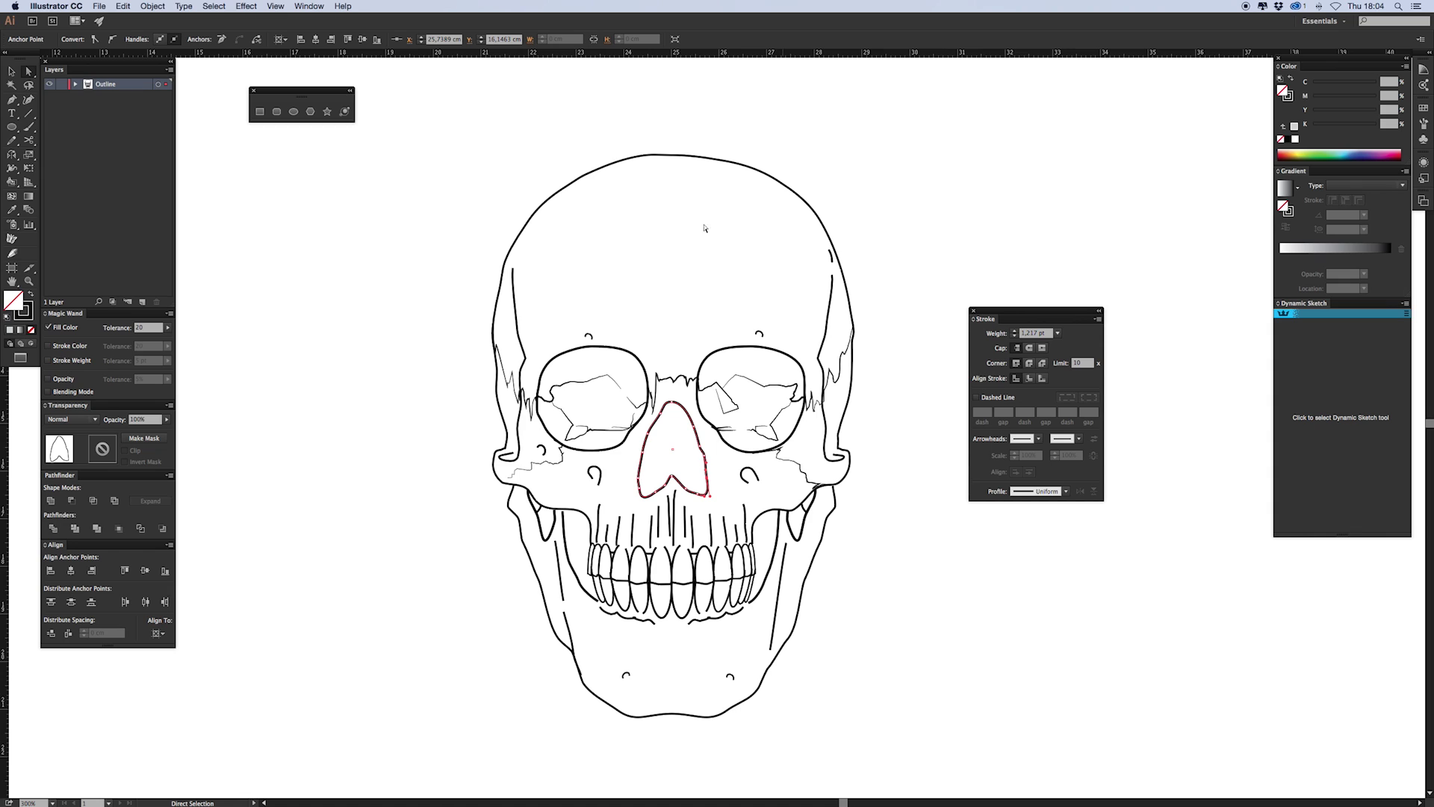
left_click(309, 7)
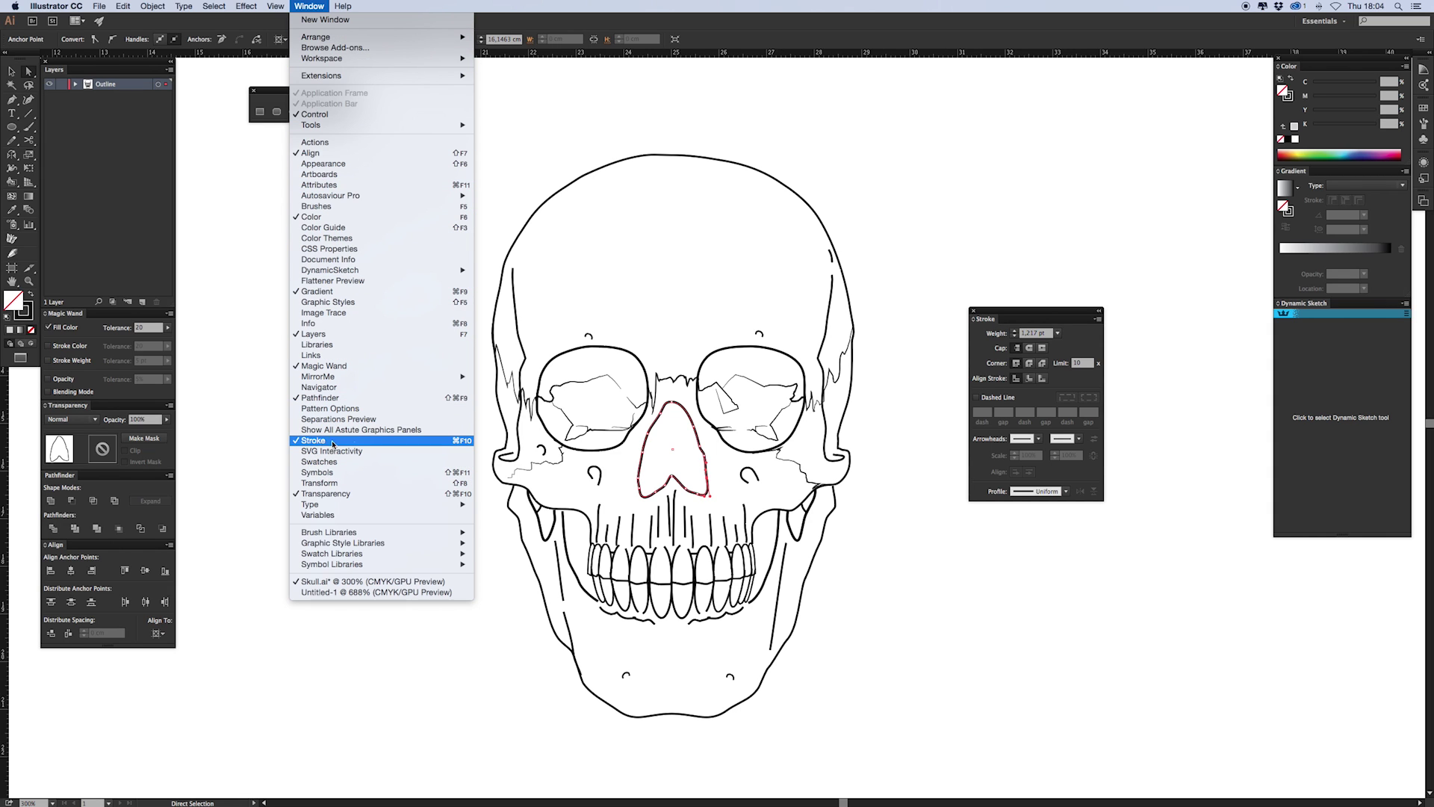
left_click(942, 227)
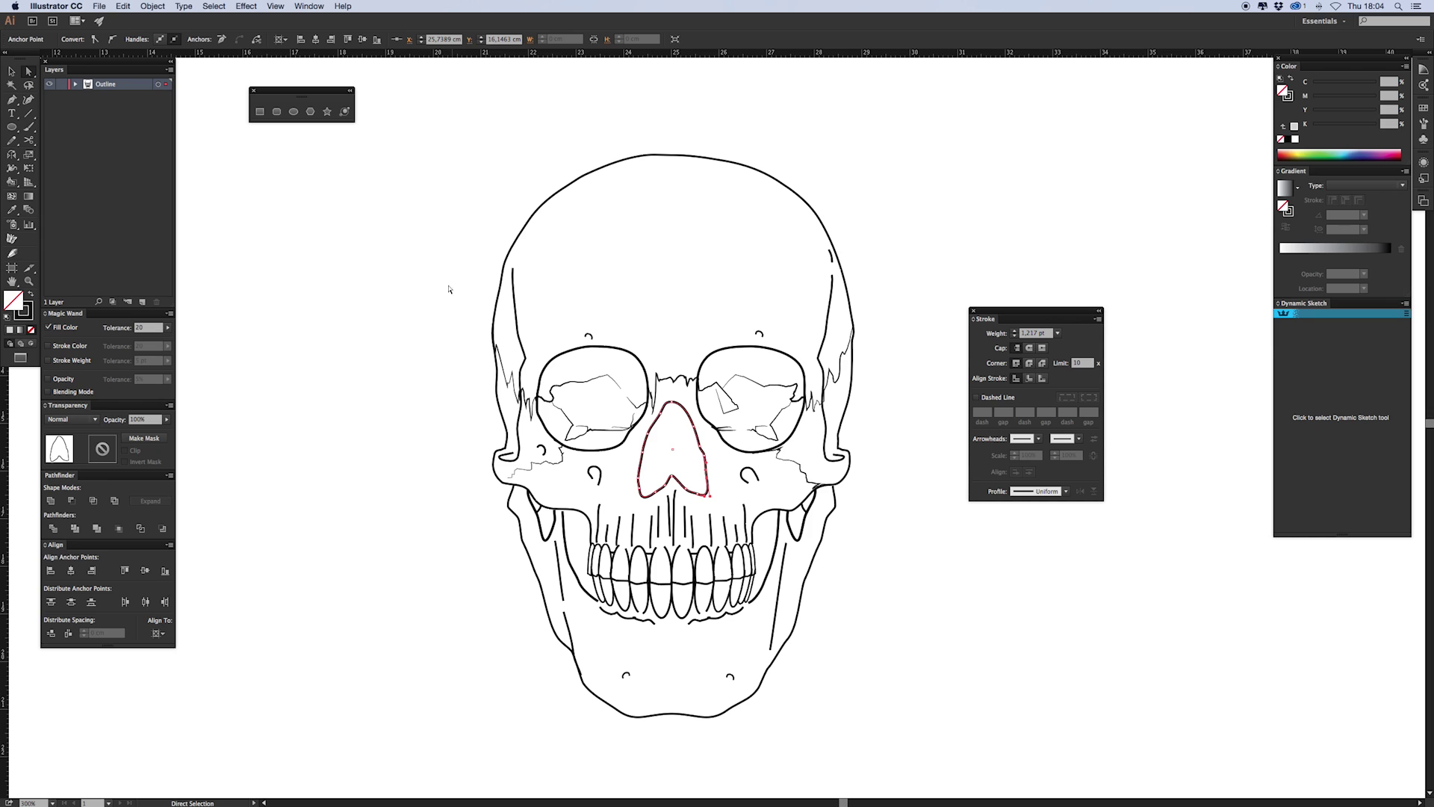
Set the stroke weight of the upper skull outline to 2.5 pt
key("v")
left_click(557, 192)
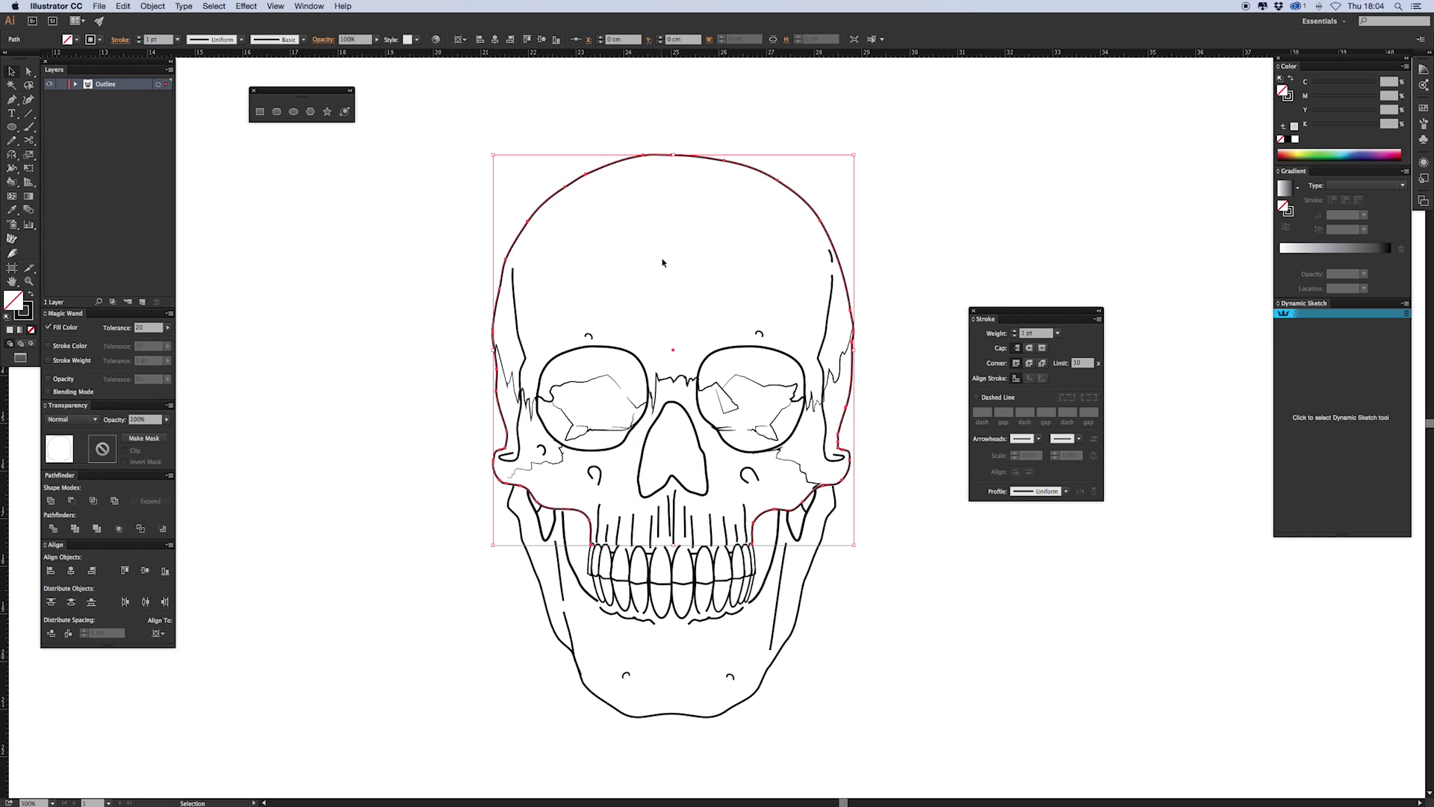
left_click(1028, 337)
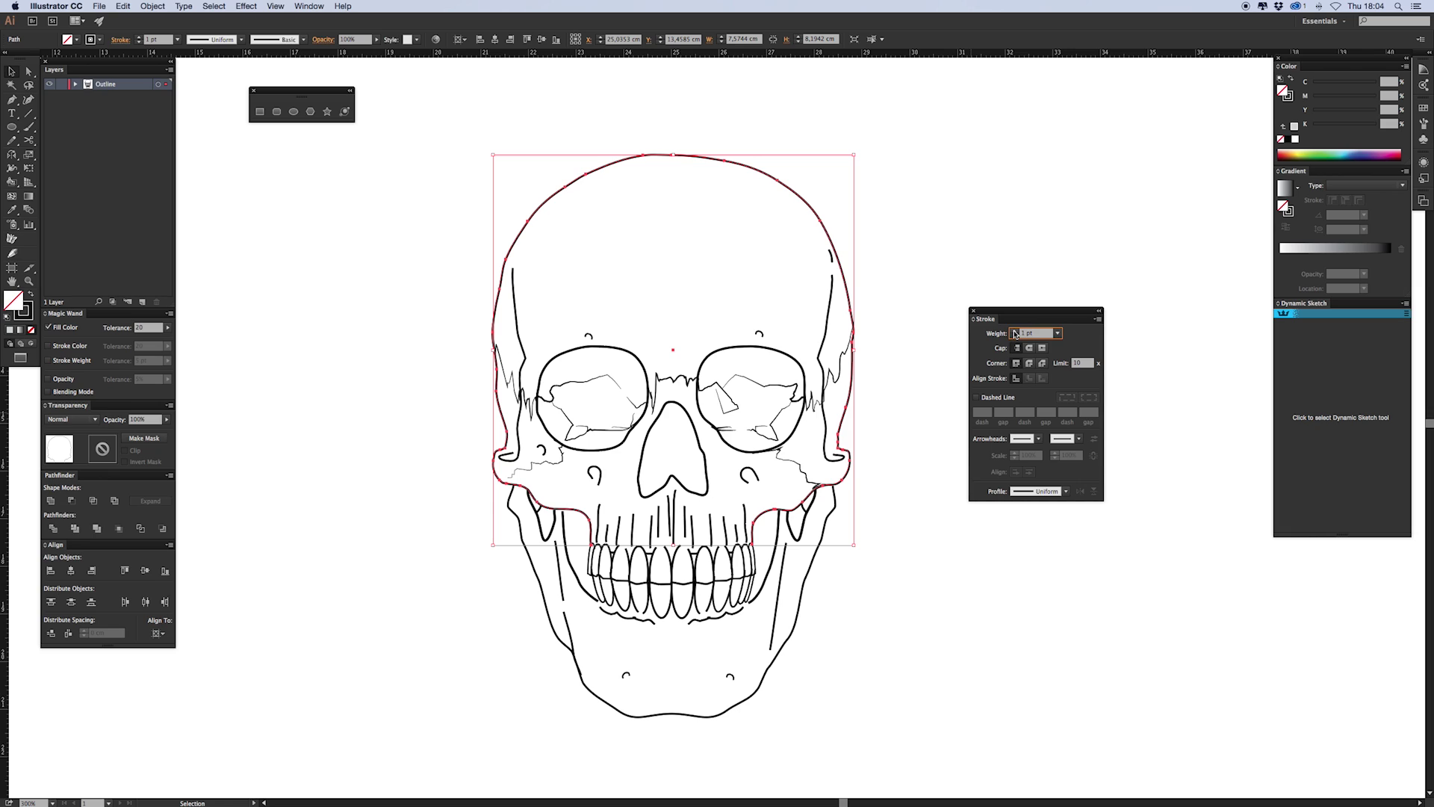
left_click(1015, 332)
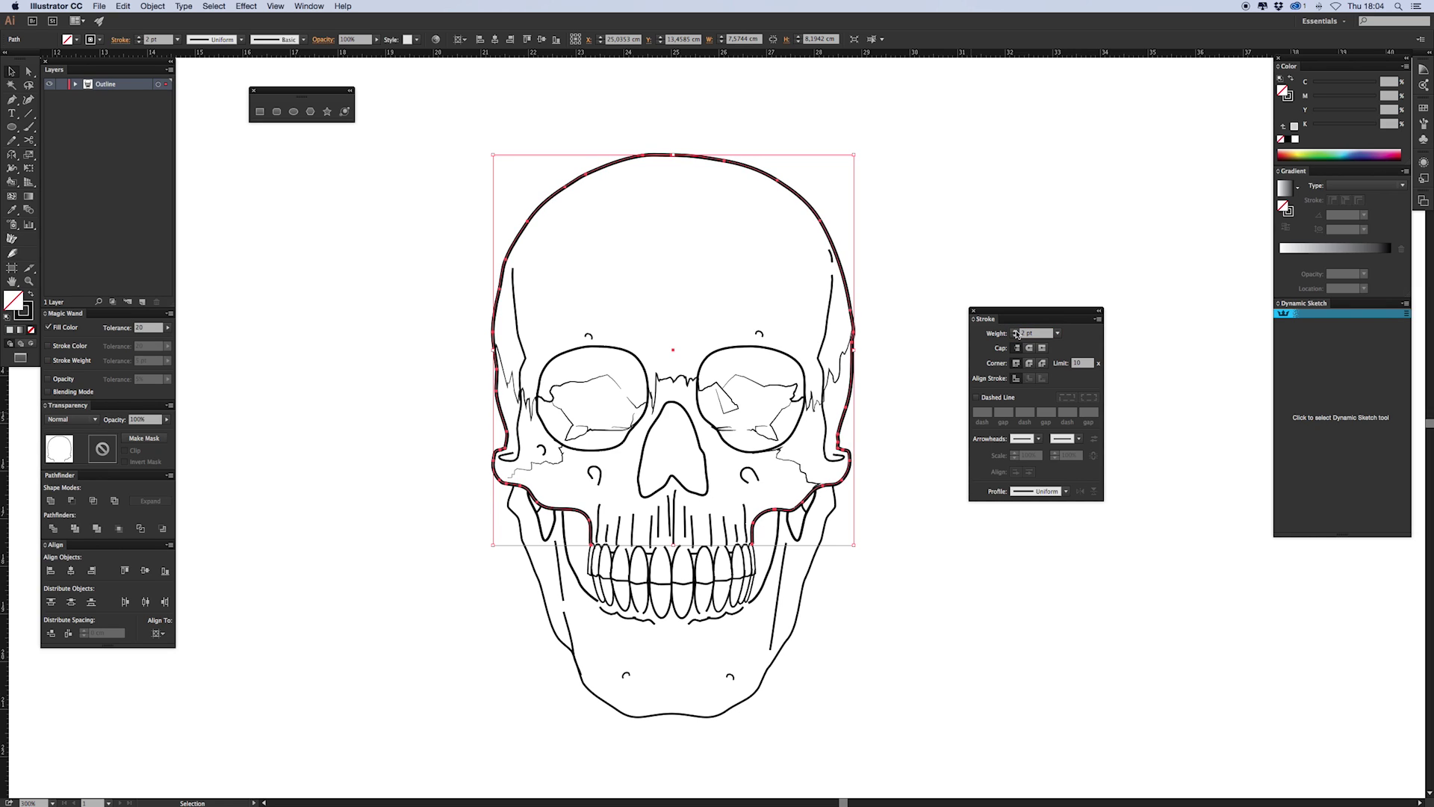
left_click(998, 334)
type("2,5")
key("Return")
left_click(829, 644)
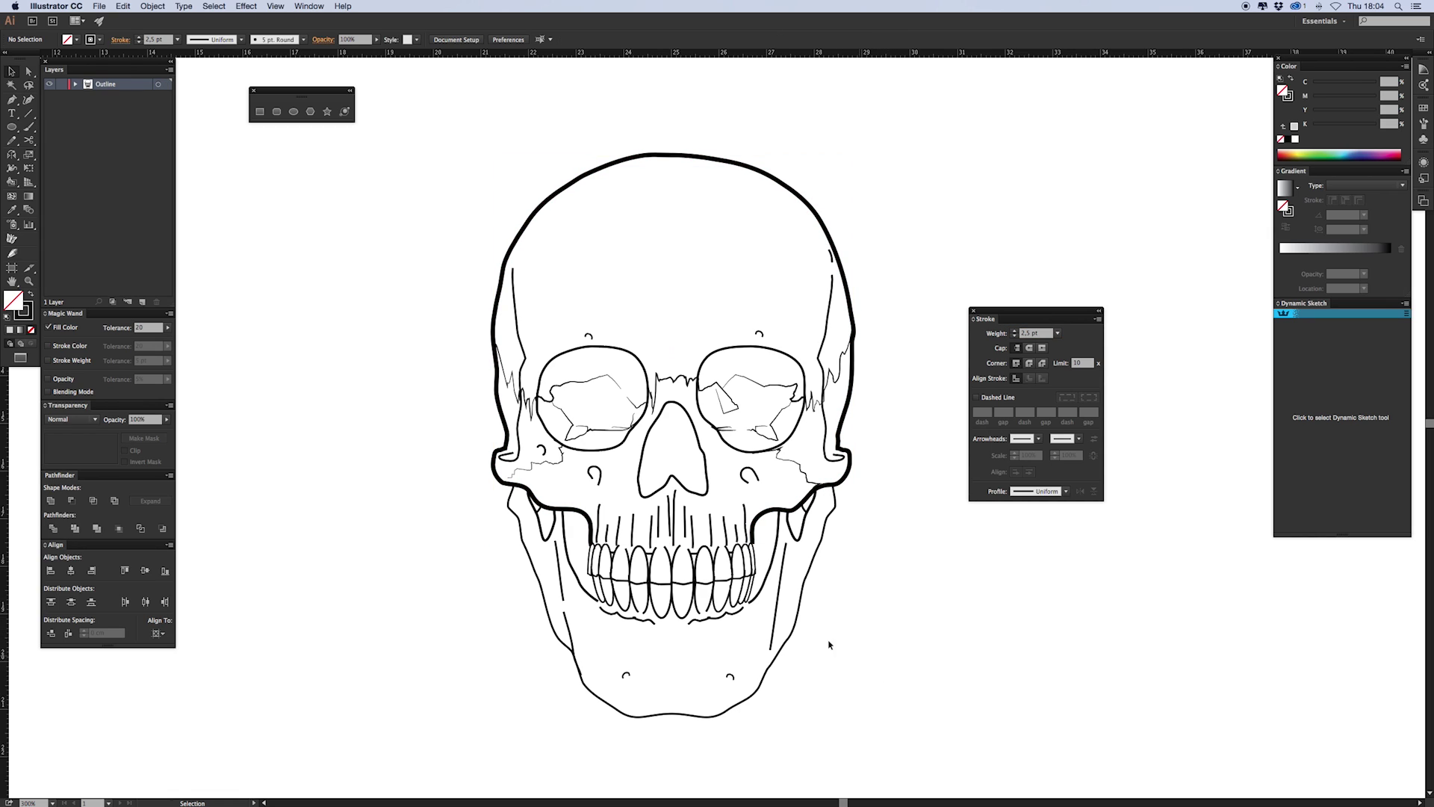
Copy the upper skull outline's stroke style to the lower jaw outline with the Eyedropper
left_click(803, 585)
key("i")
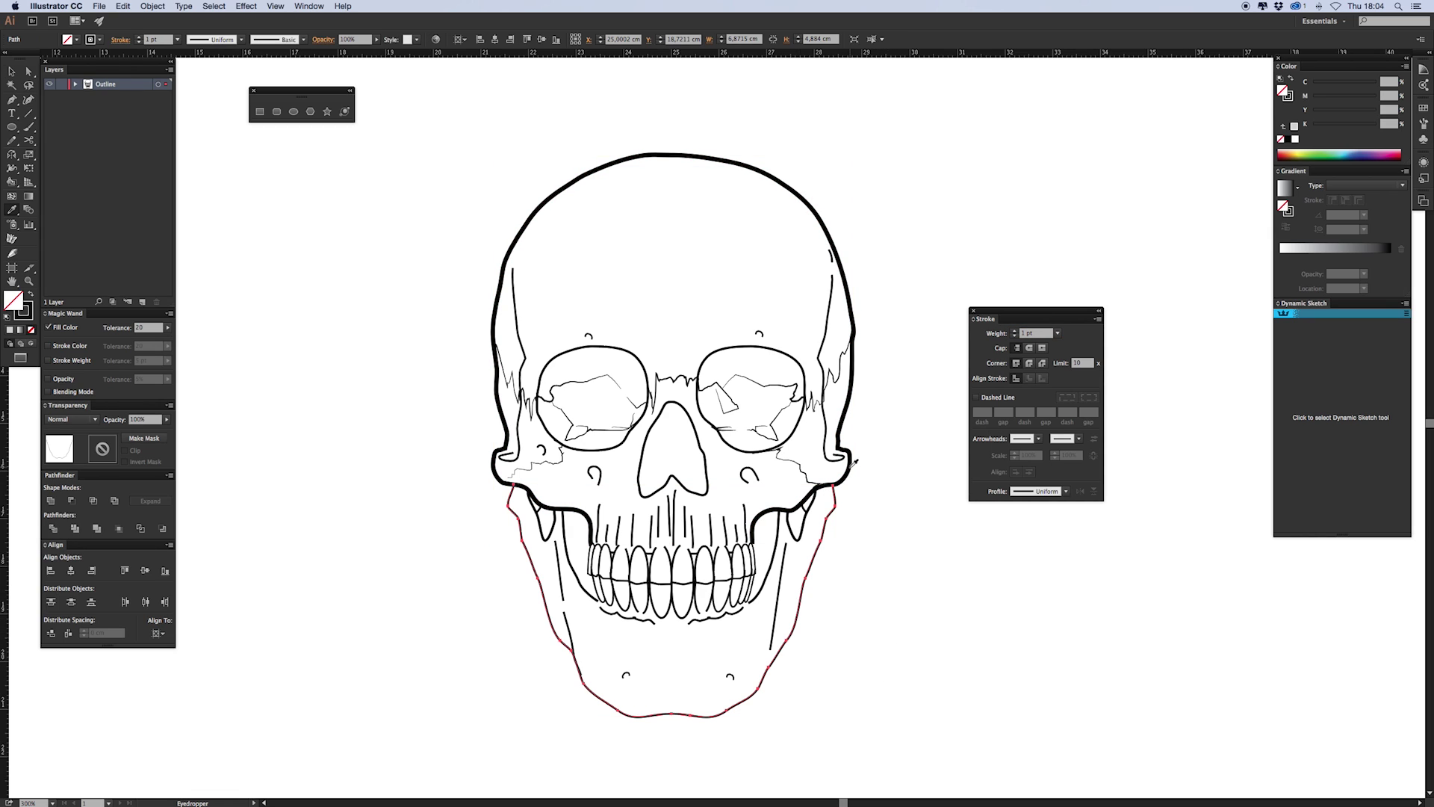
left_click(851, 465)
key("v")
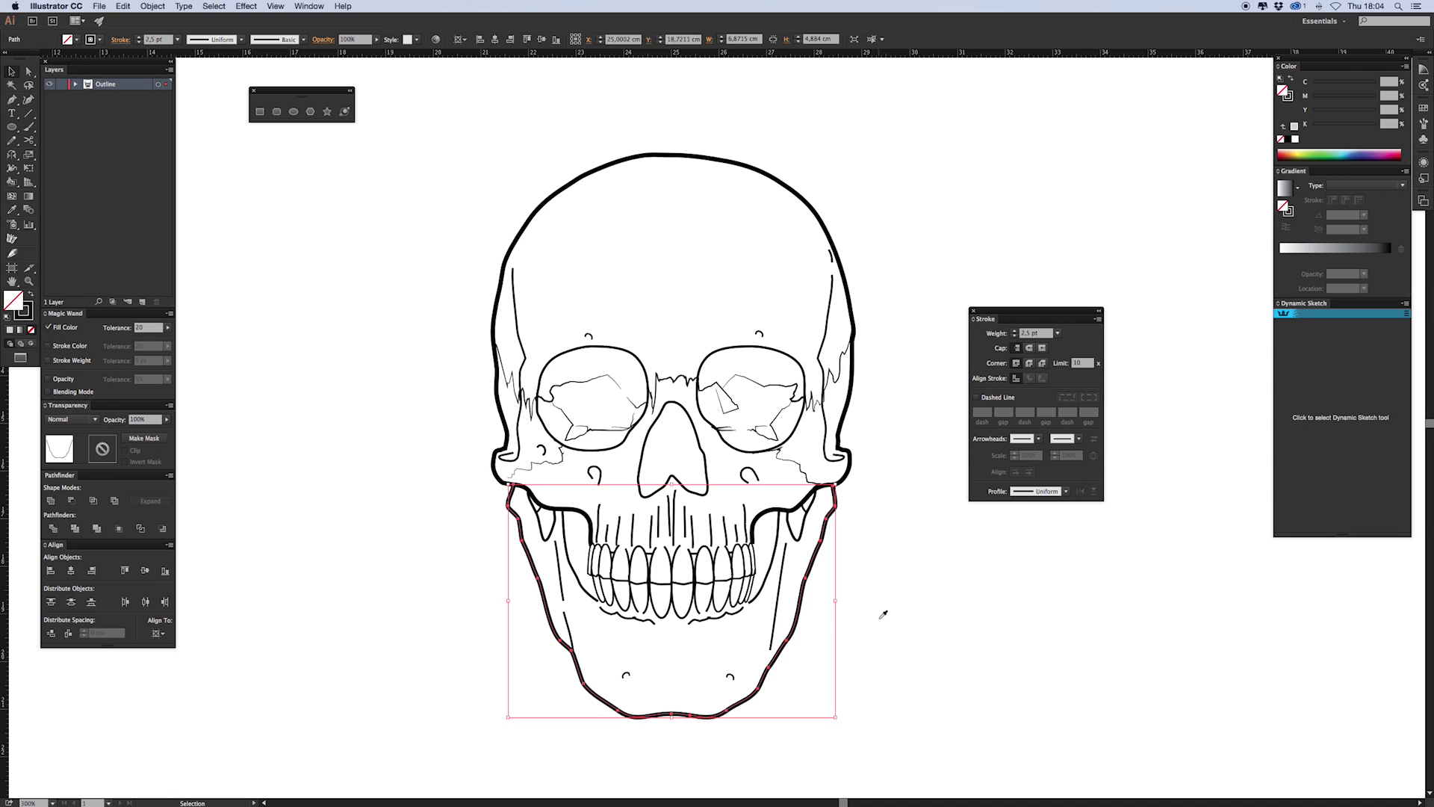
left_click(833, 565)
Copy the upper skull outline's stroke style to the nasal opening with the Eyedropper
left_click(707, 458)
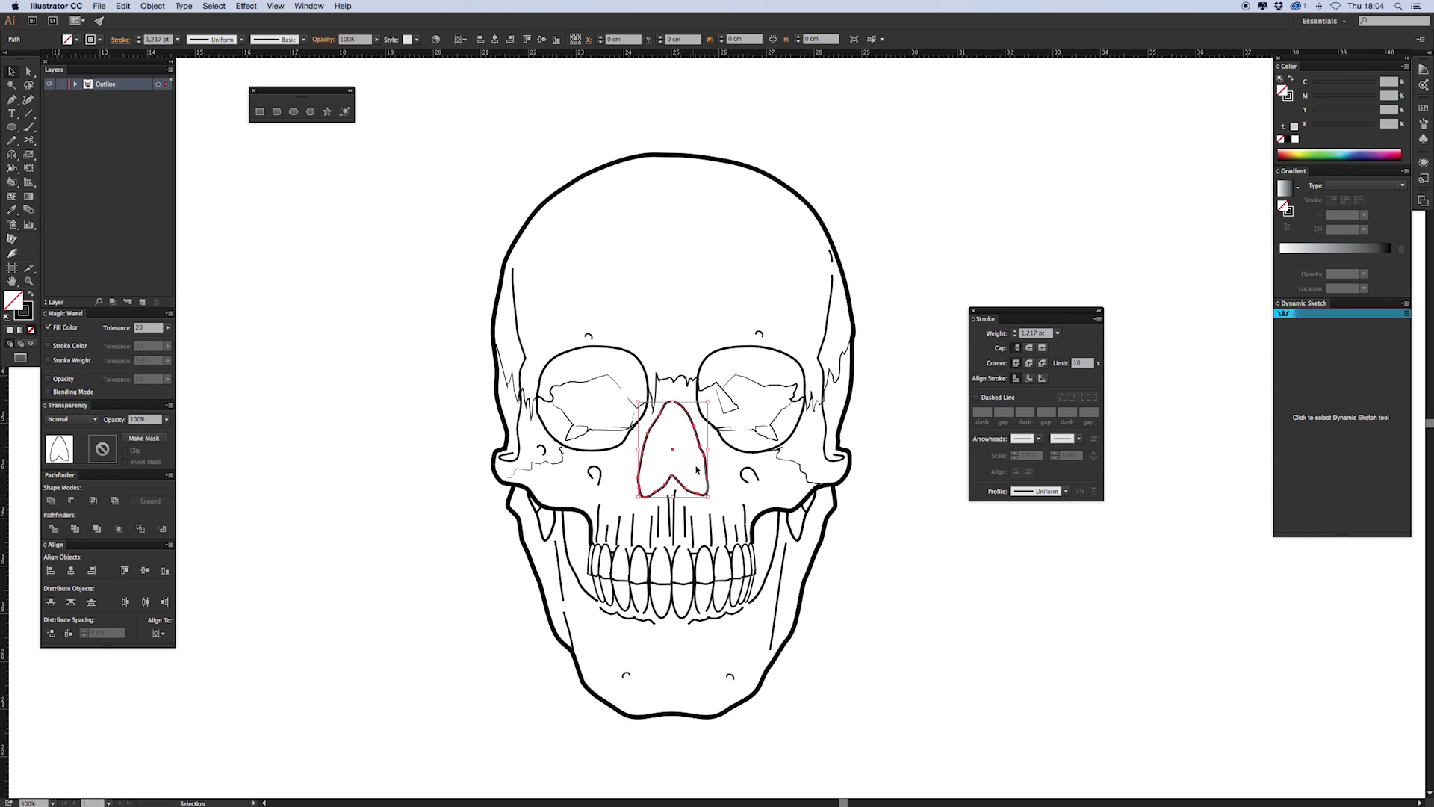
key("i")
left_click(850, 400)
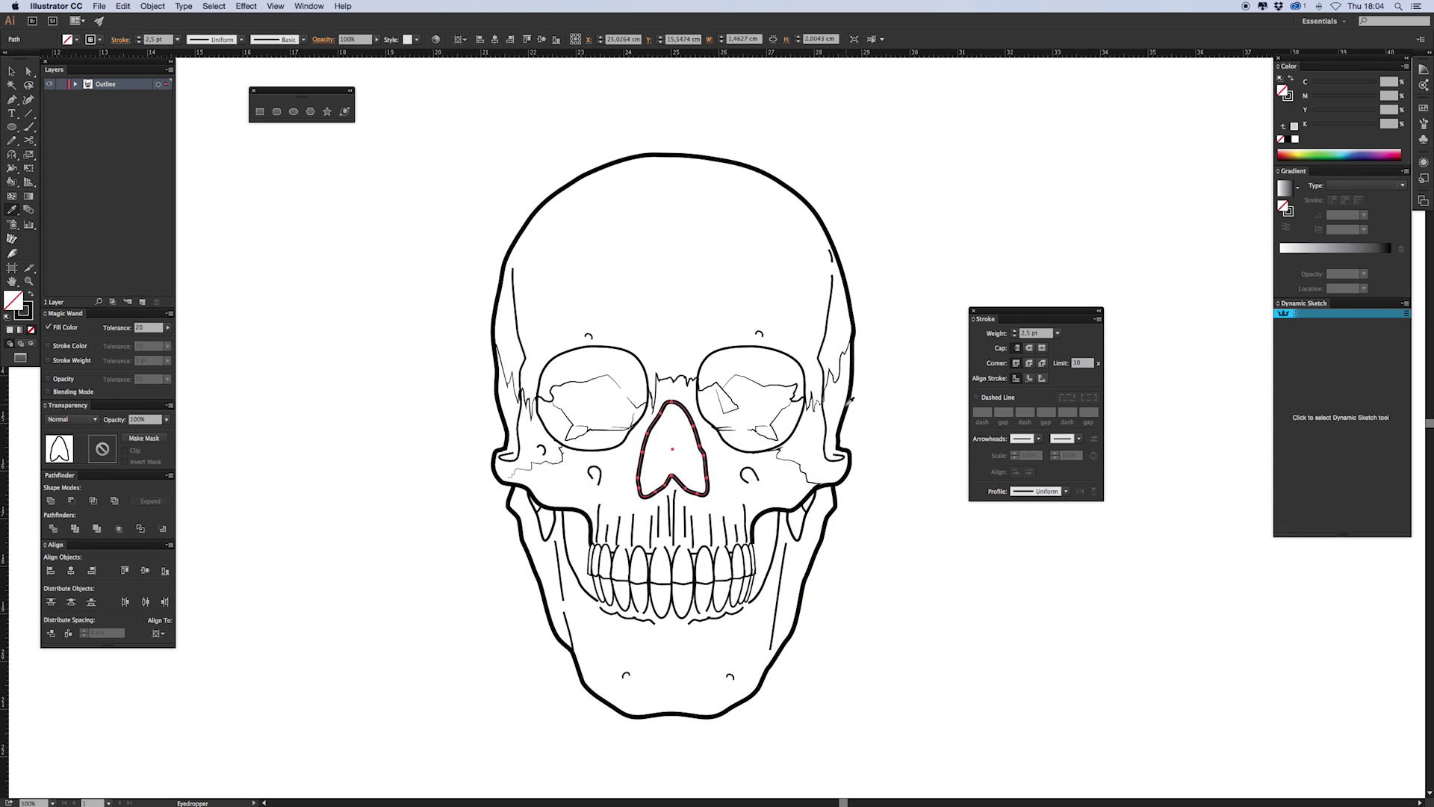
key("v")
left_click(900, 571)
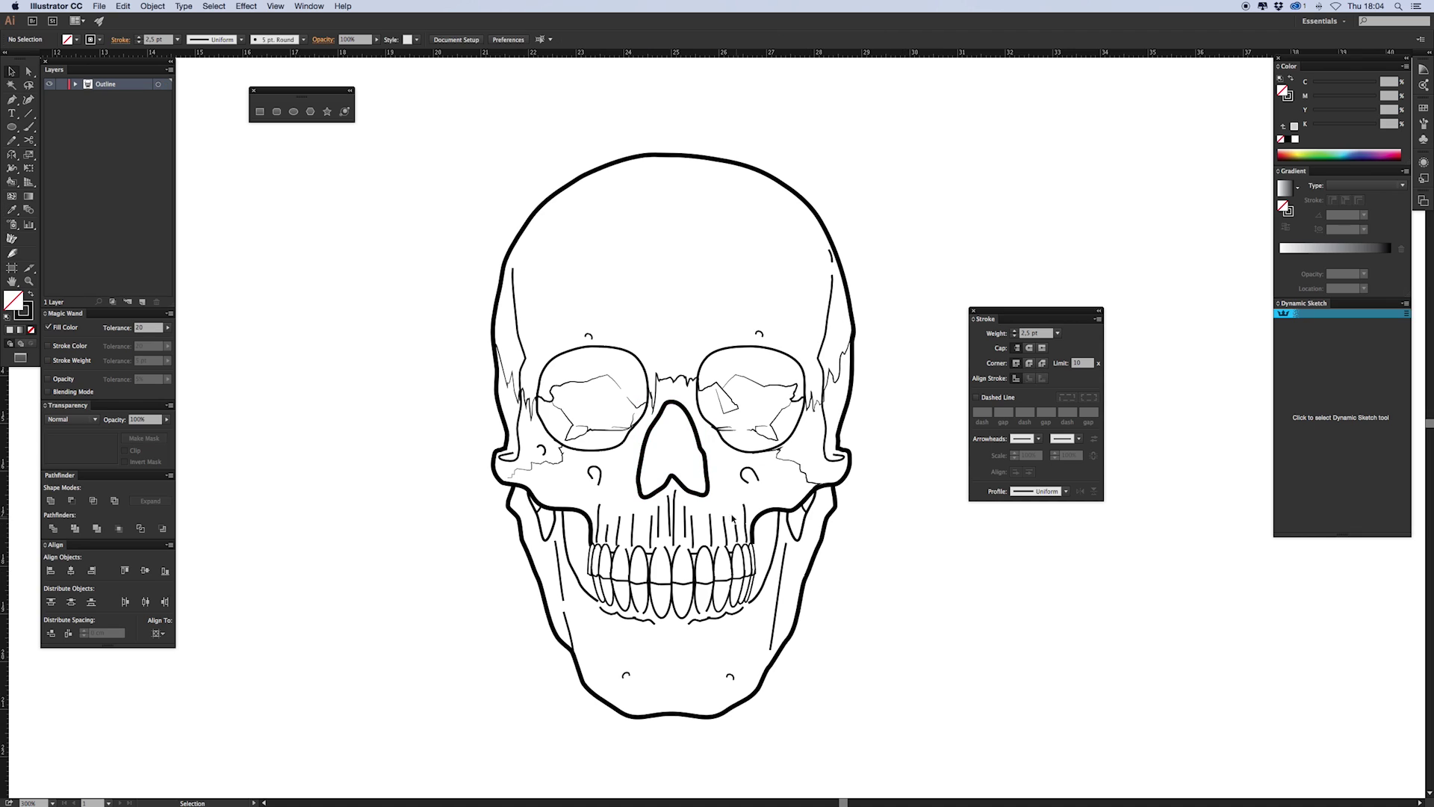
Apply the single-bulge tapered width profile to the tooth root lines above the upper teeth
left_click(597, 537)
left_click(1024, 493)
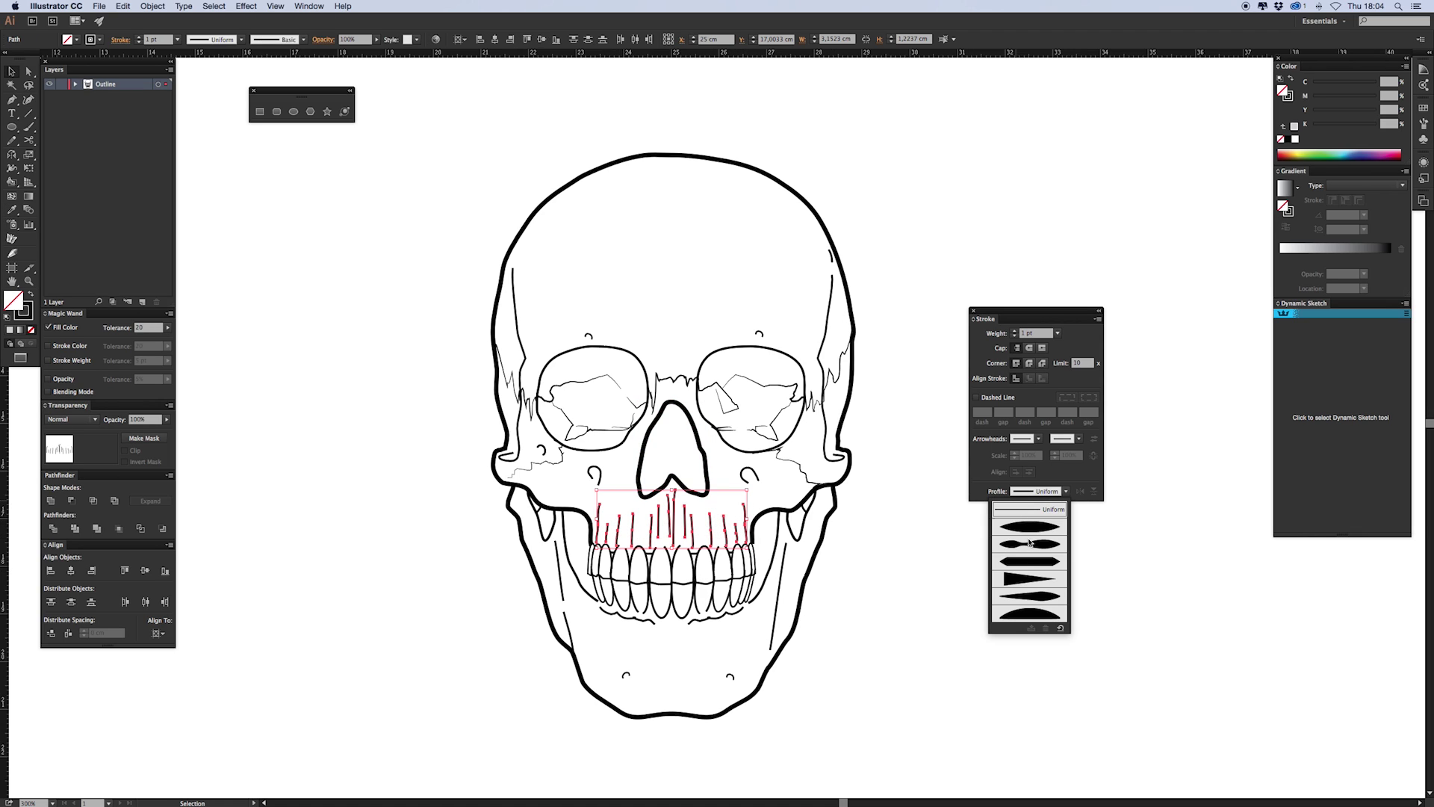
left_click(1018, 549)
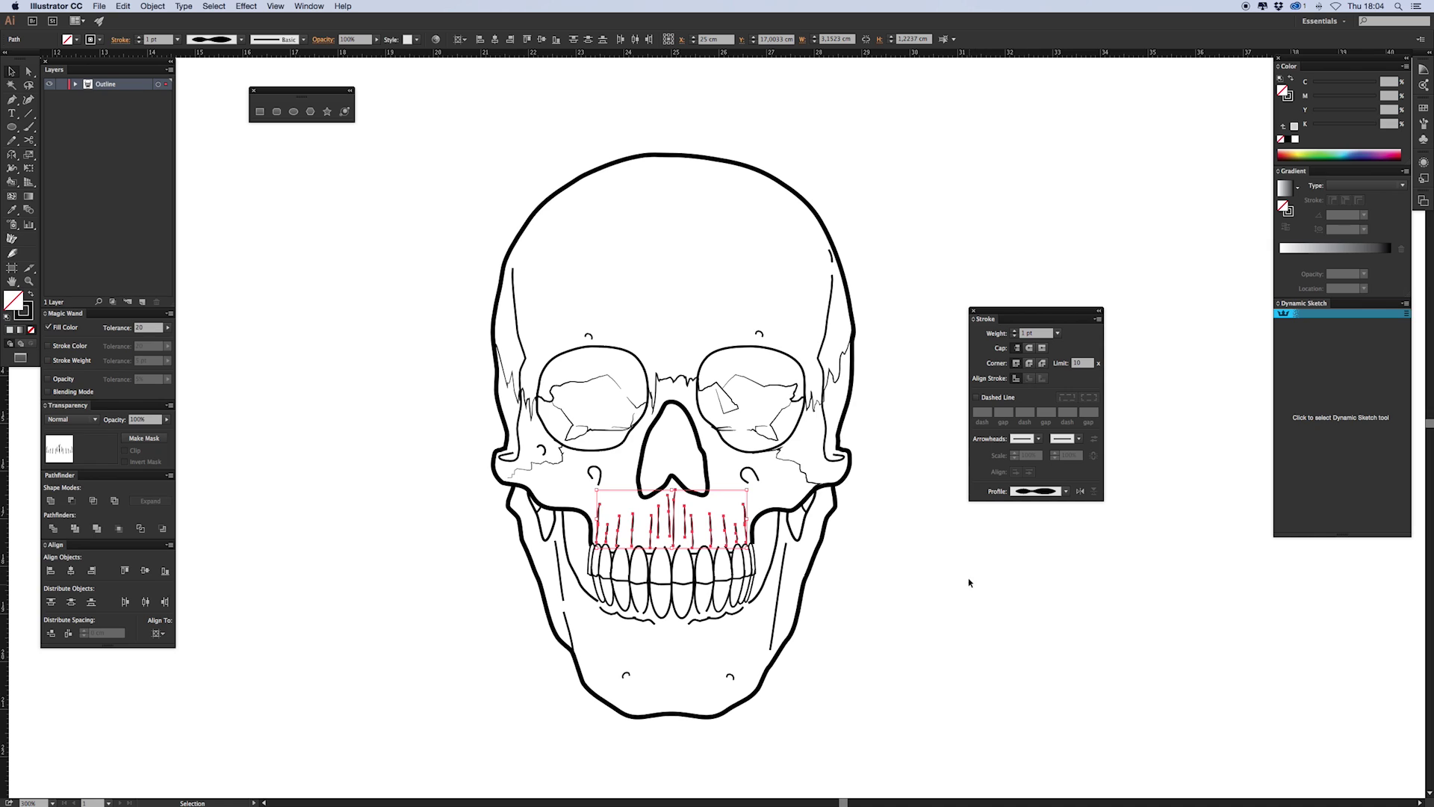
left_click(1031, 493)
left_click(1028, 528)
left_click(872, 599)
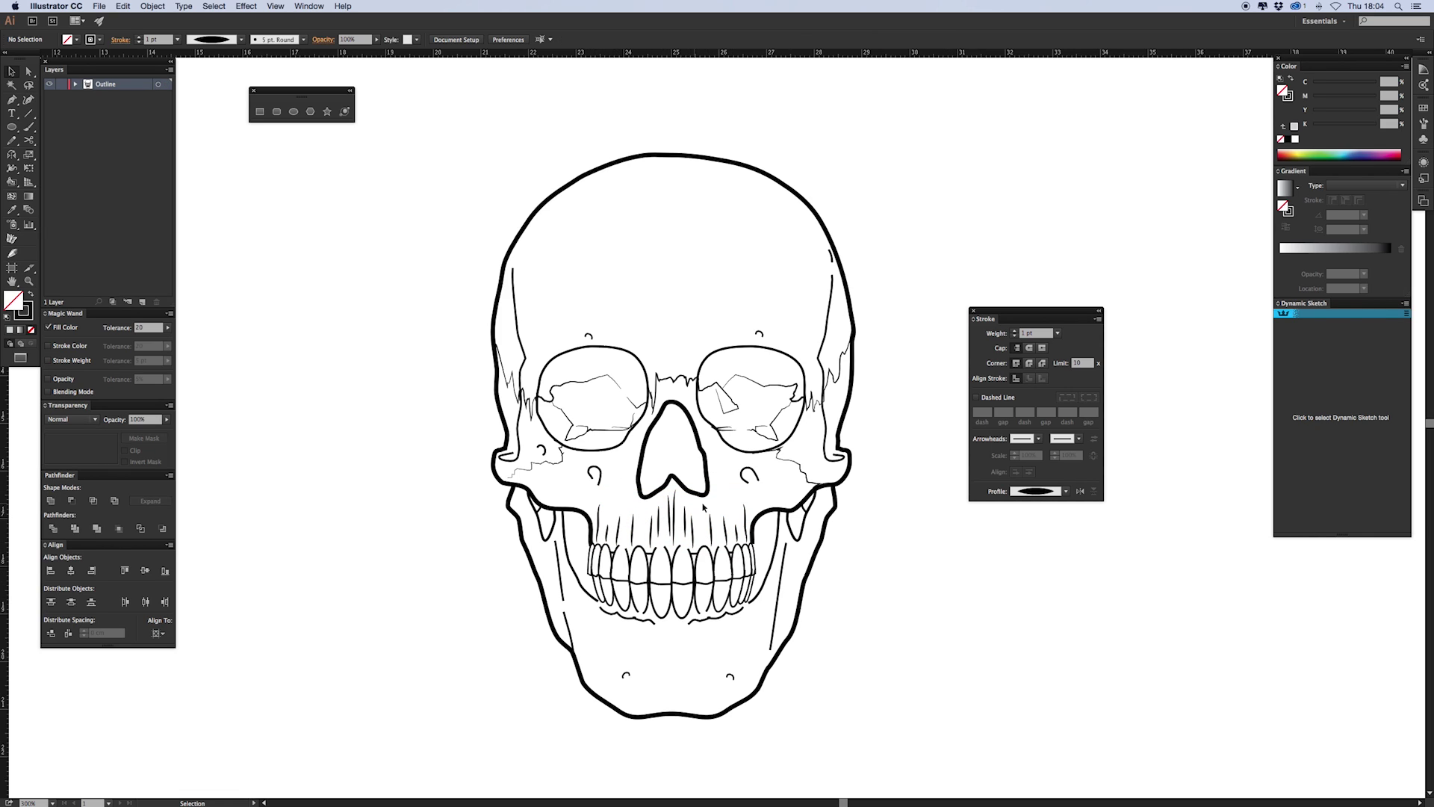
Set both curved lines flanking the teeth to a 2 pt stroke with the double-bulge width profile
left_click(769, 571)
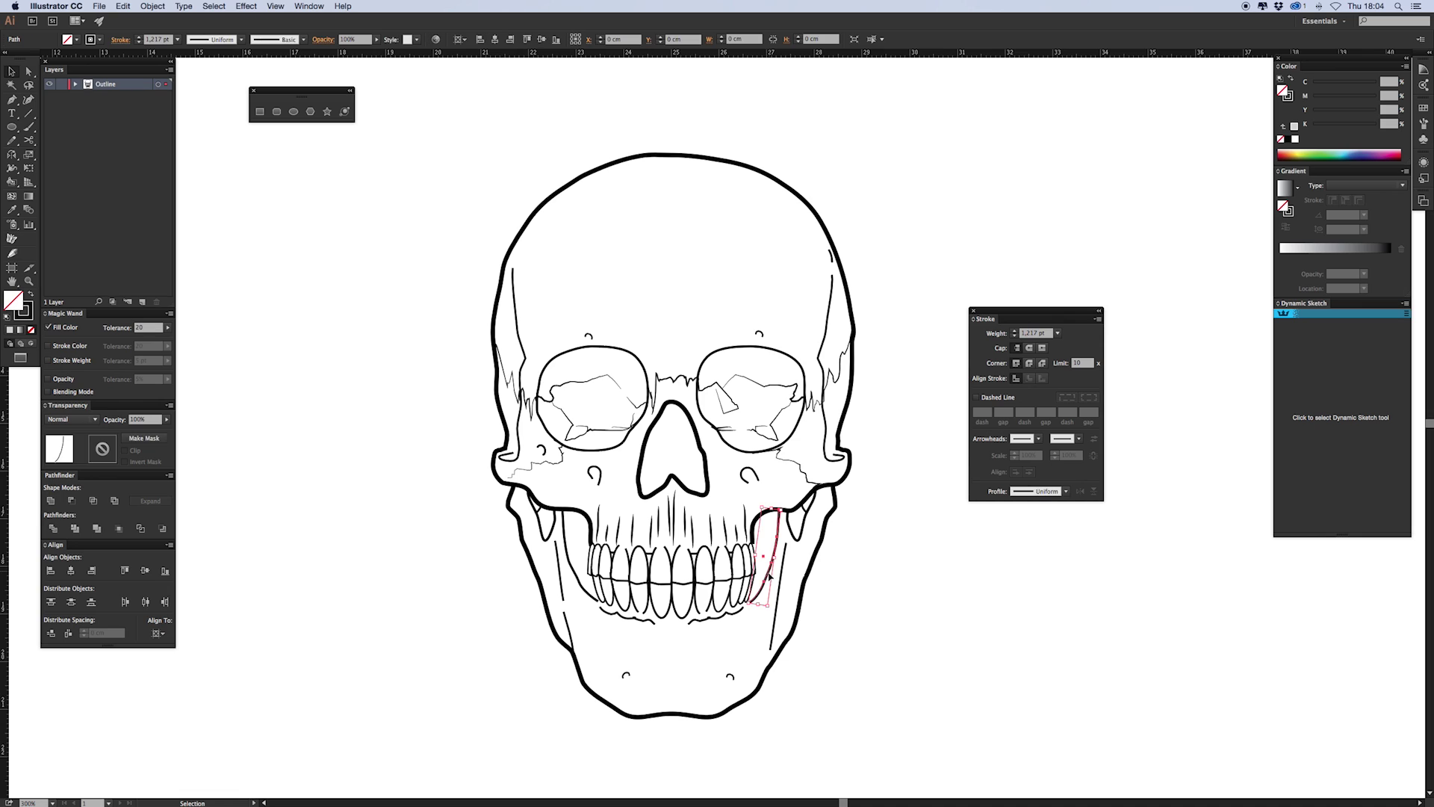
left_click(582, 588, "shift")
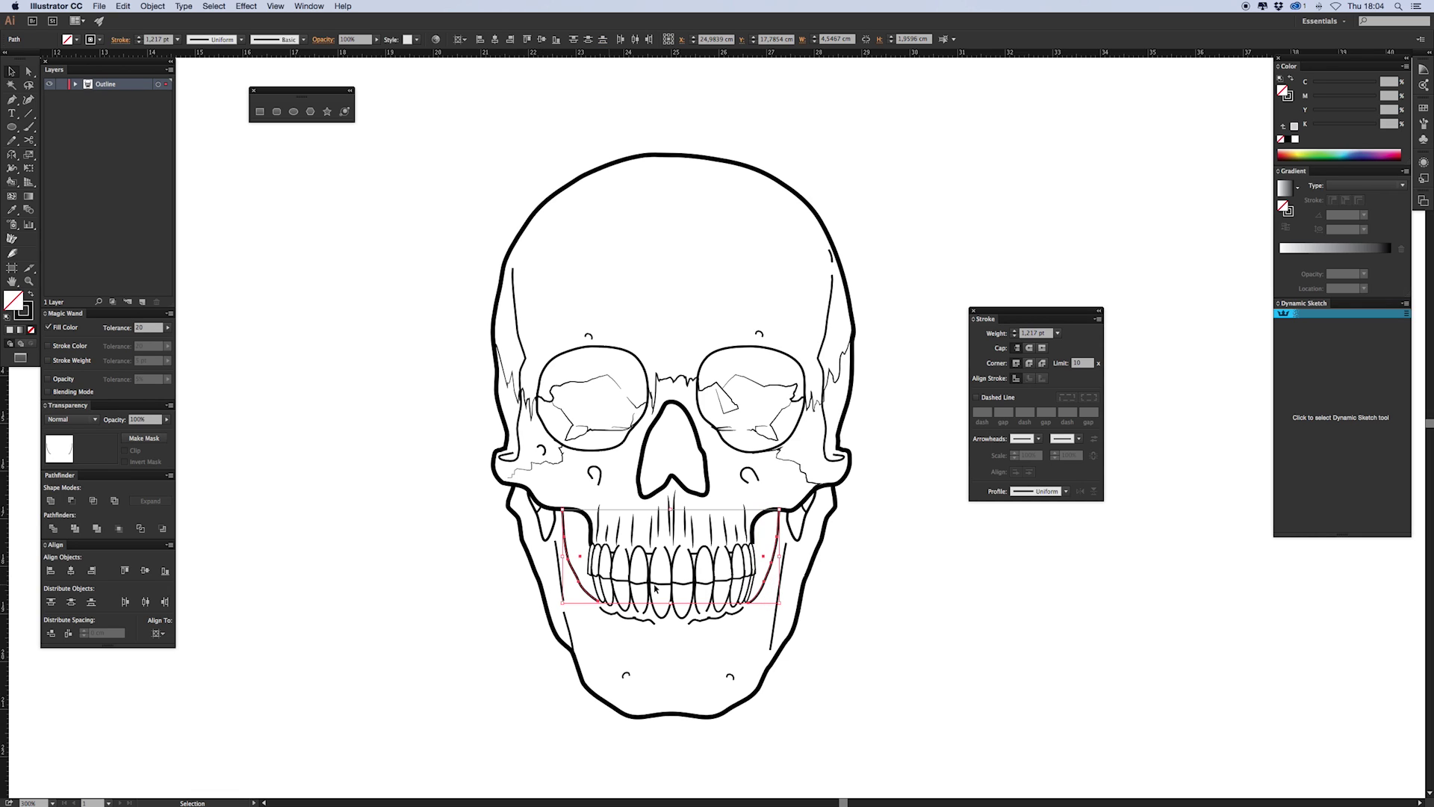
left_click(1033, 333)
type("2")
key("Return")
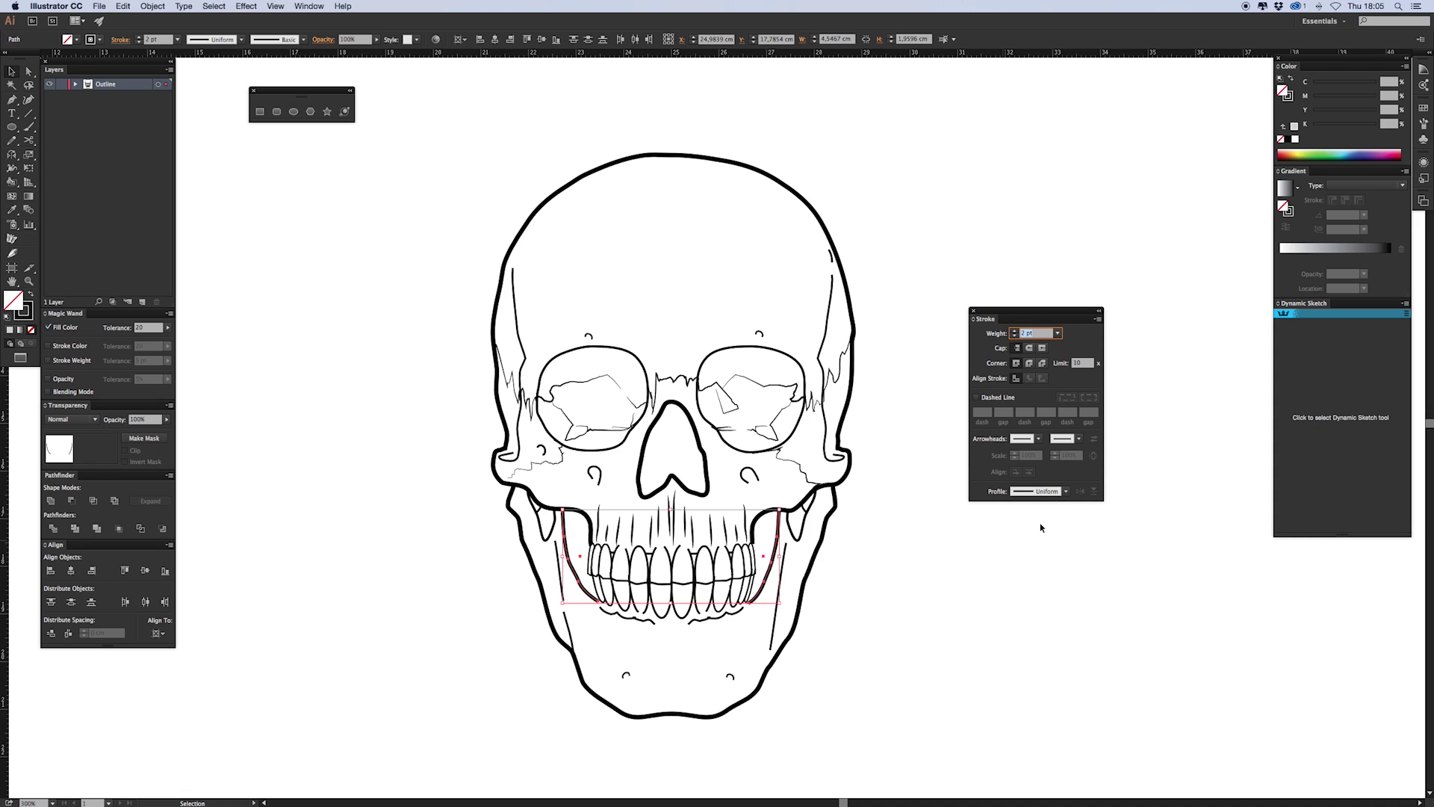
left_click(1048, 494)
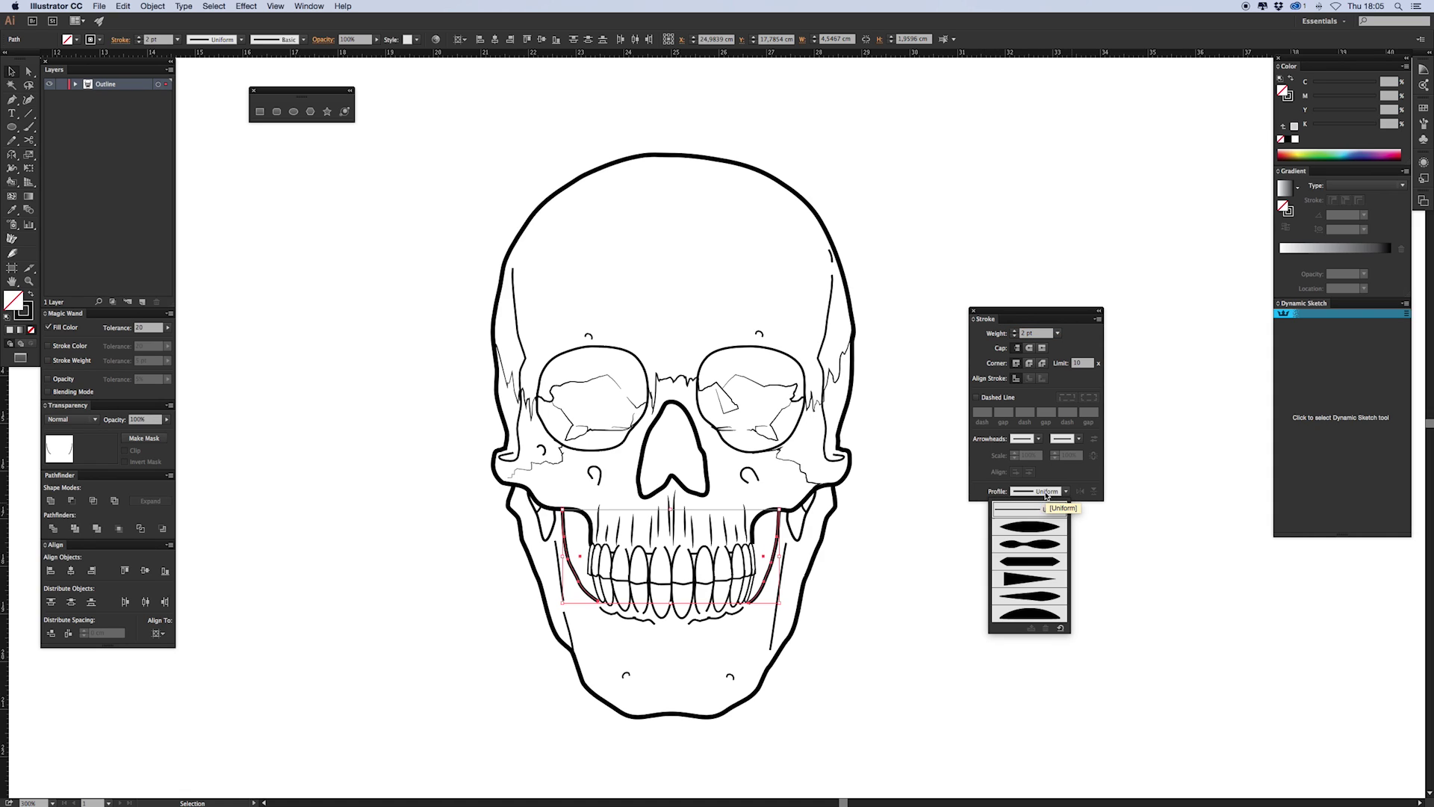
left_click(1029, 548)
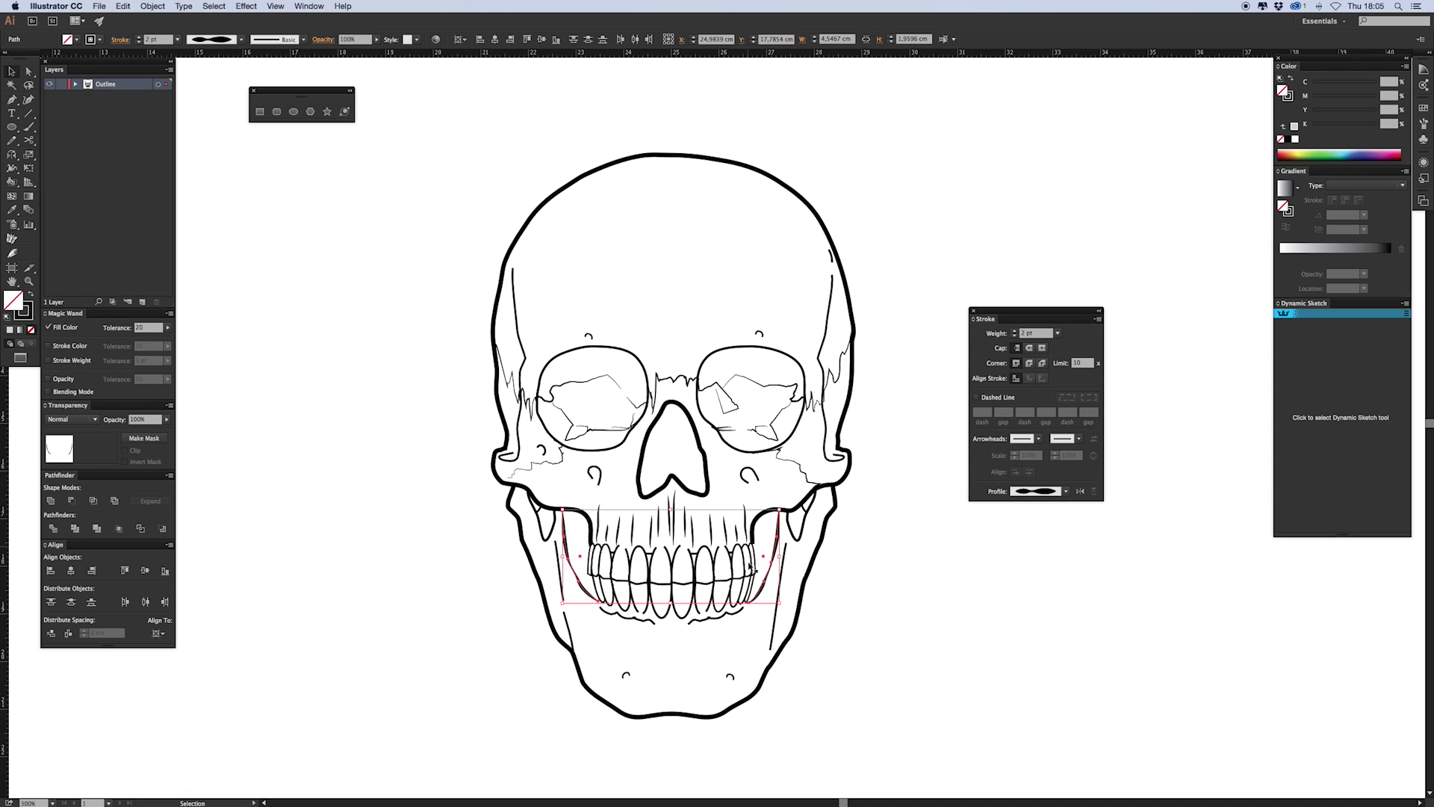
Remove the grey fill from the curve on the right side of the teeth and redraw its upper end to meet the cheekbone outline
left_click(746, 640)
left_click(773, 556)
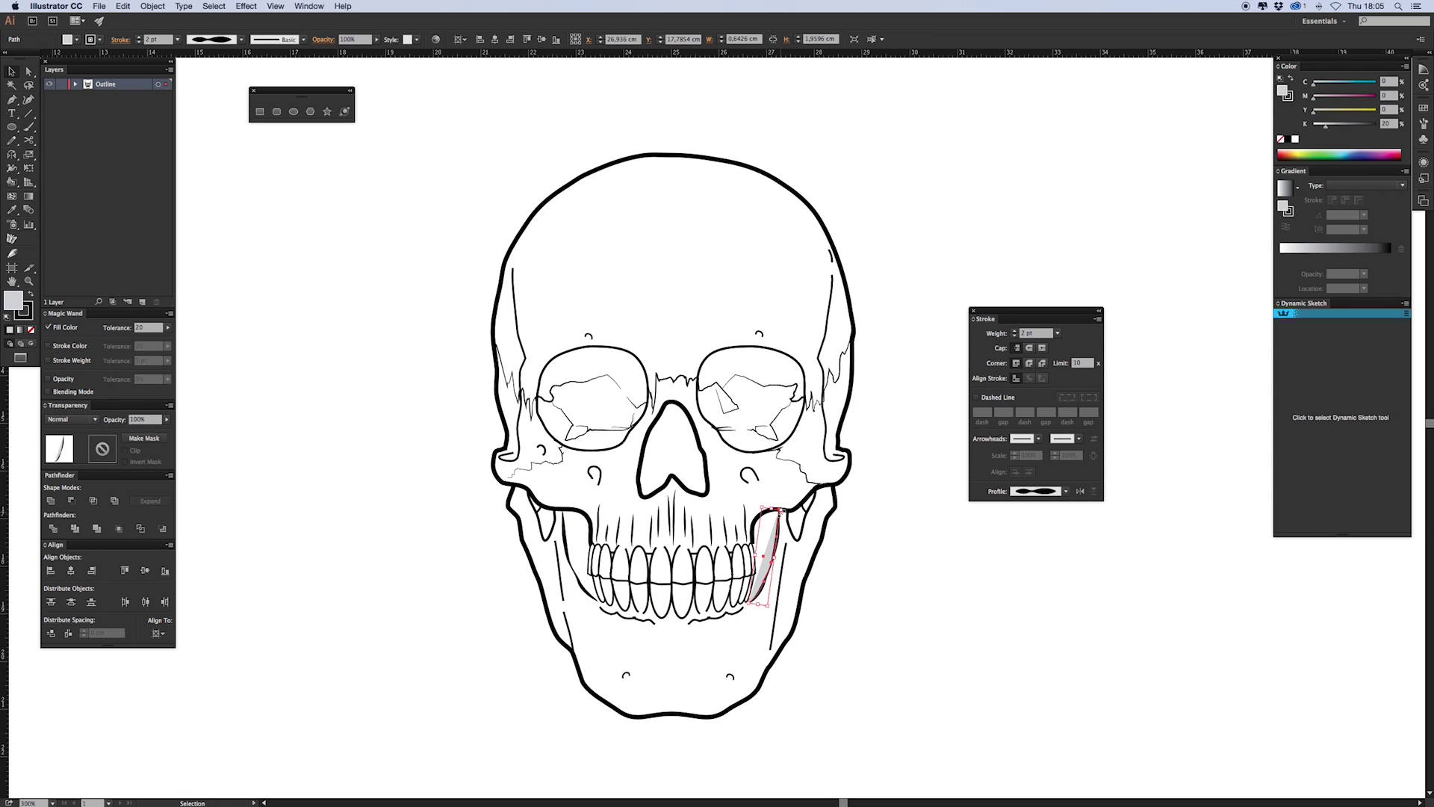
key("slash")
key("n")
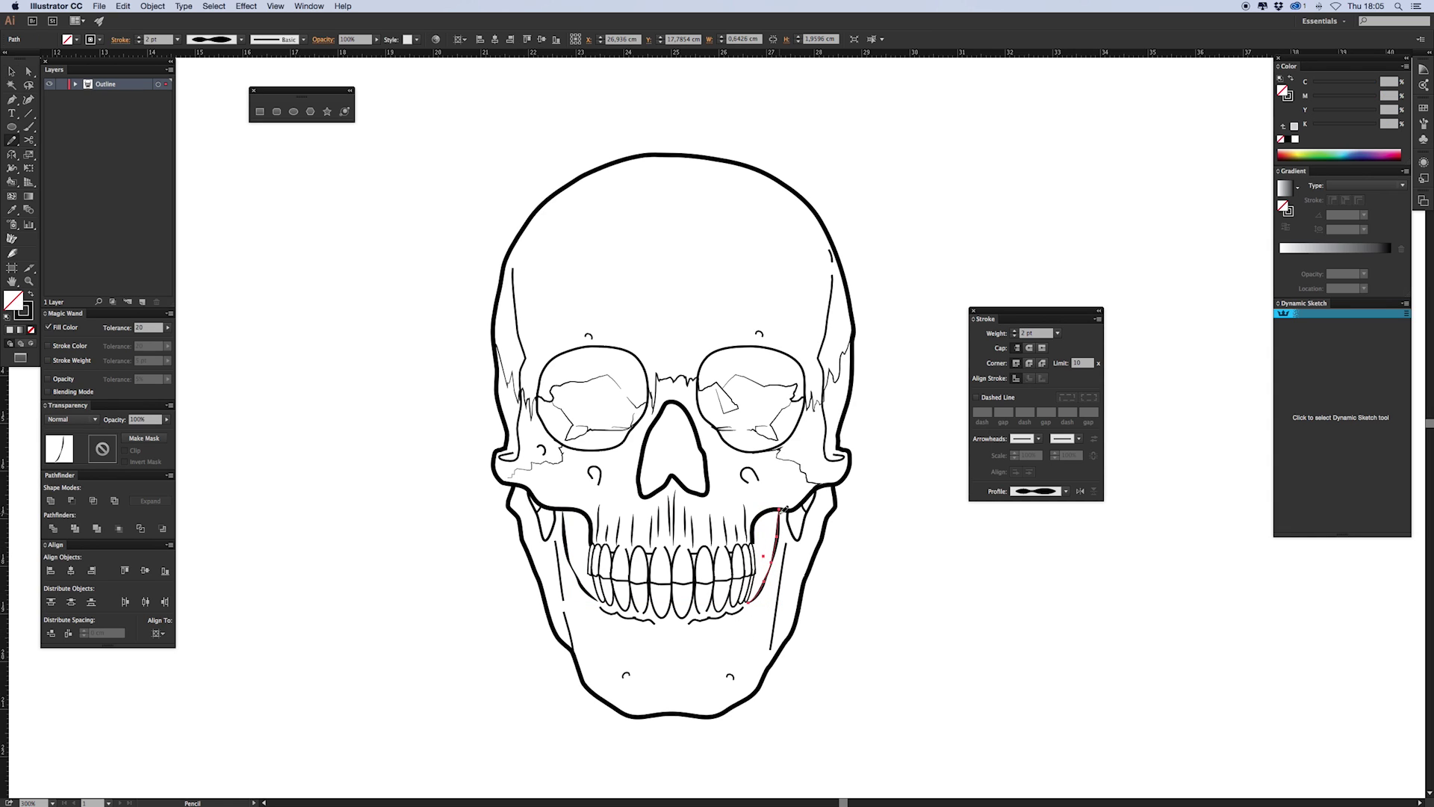
left_click_drag(781, 510, 780, 476)
left_click(778, 499)
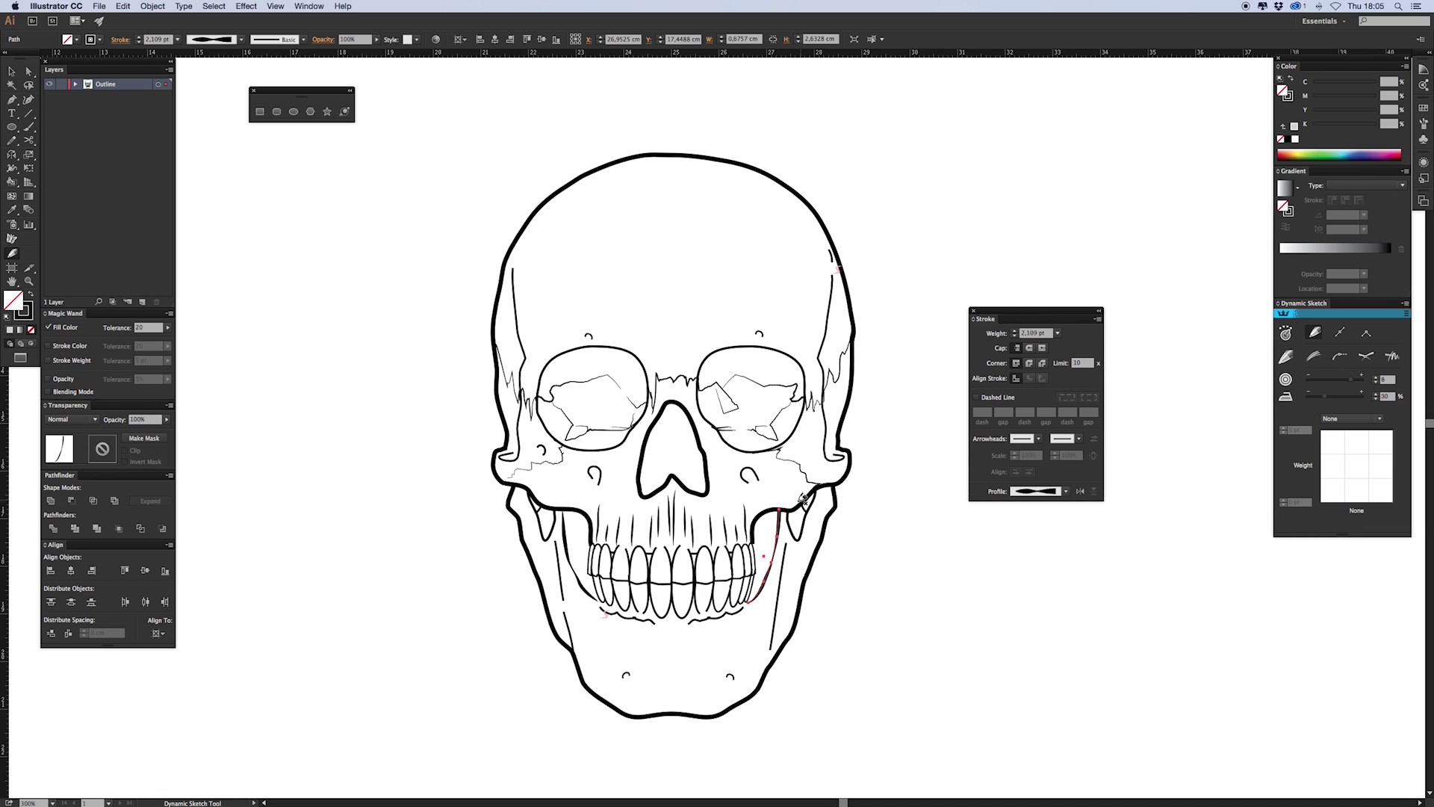
key("v")
left_click(838, 659)
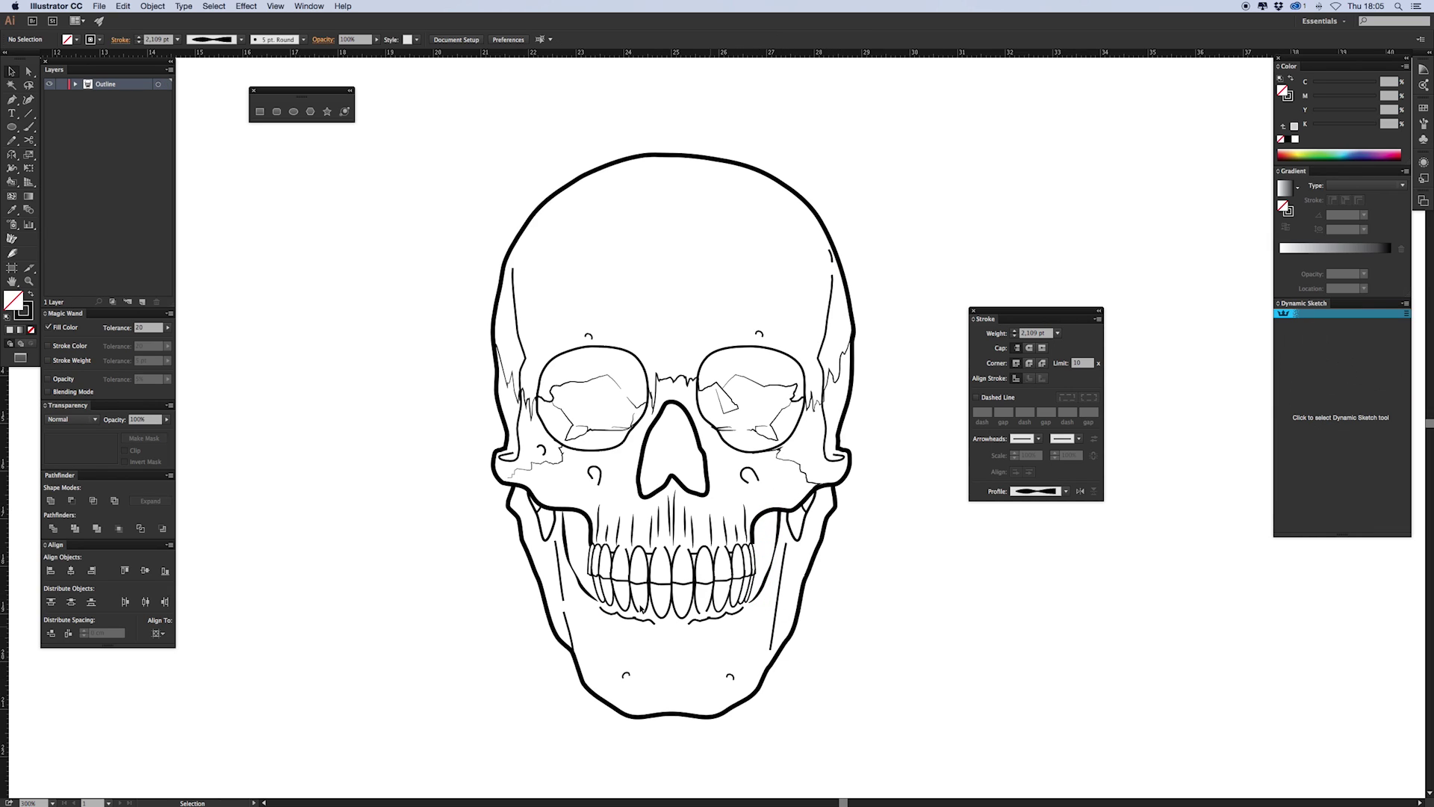
Set the stroke weight of both V-shaped lines below the cheekbones to 2 pt, keeping the uniform profile
left_click(548, 544)
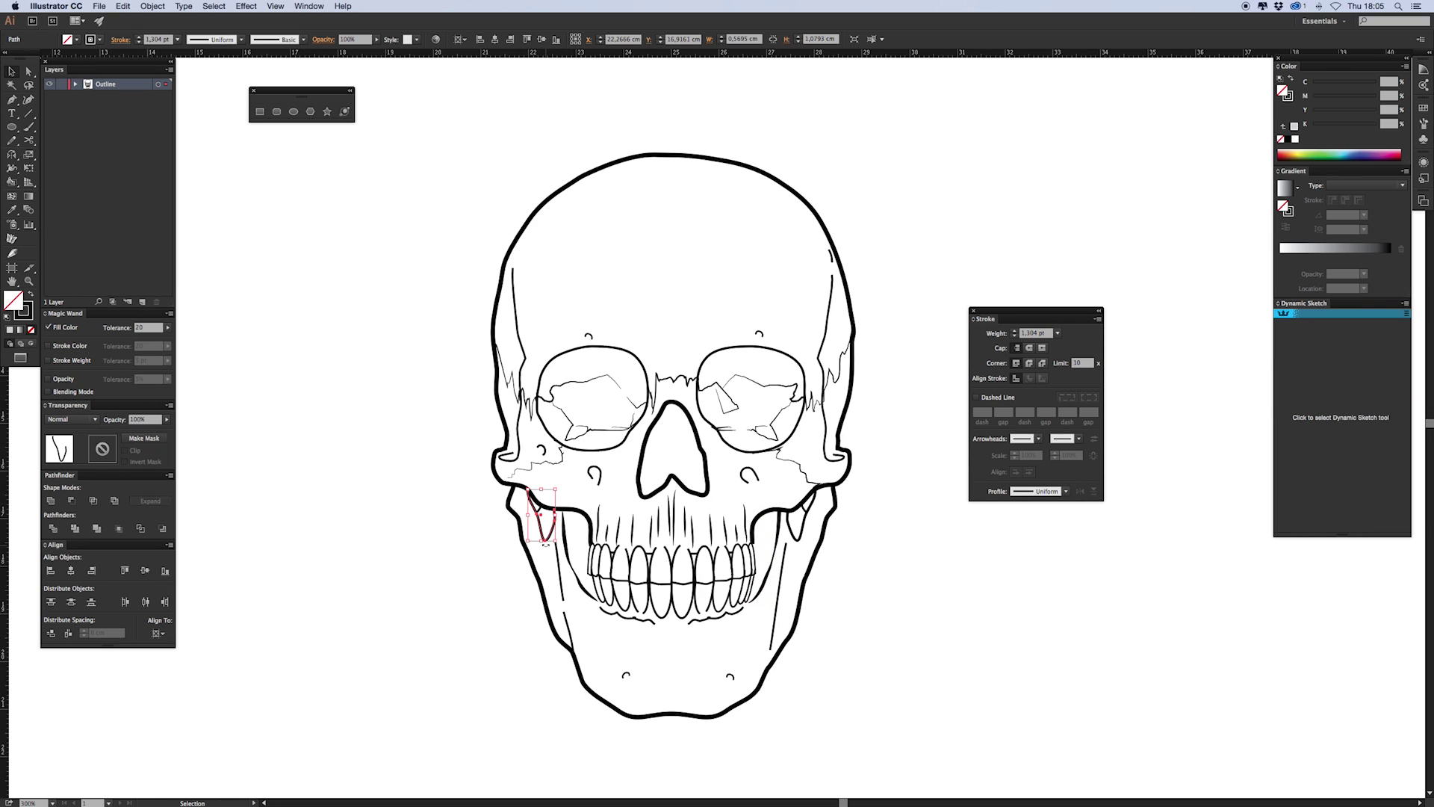
left_click(798, 532, "shift")
left_click(1030, 334)
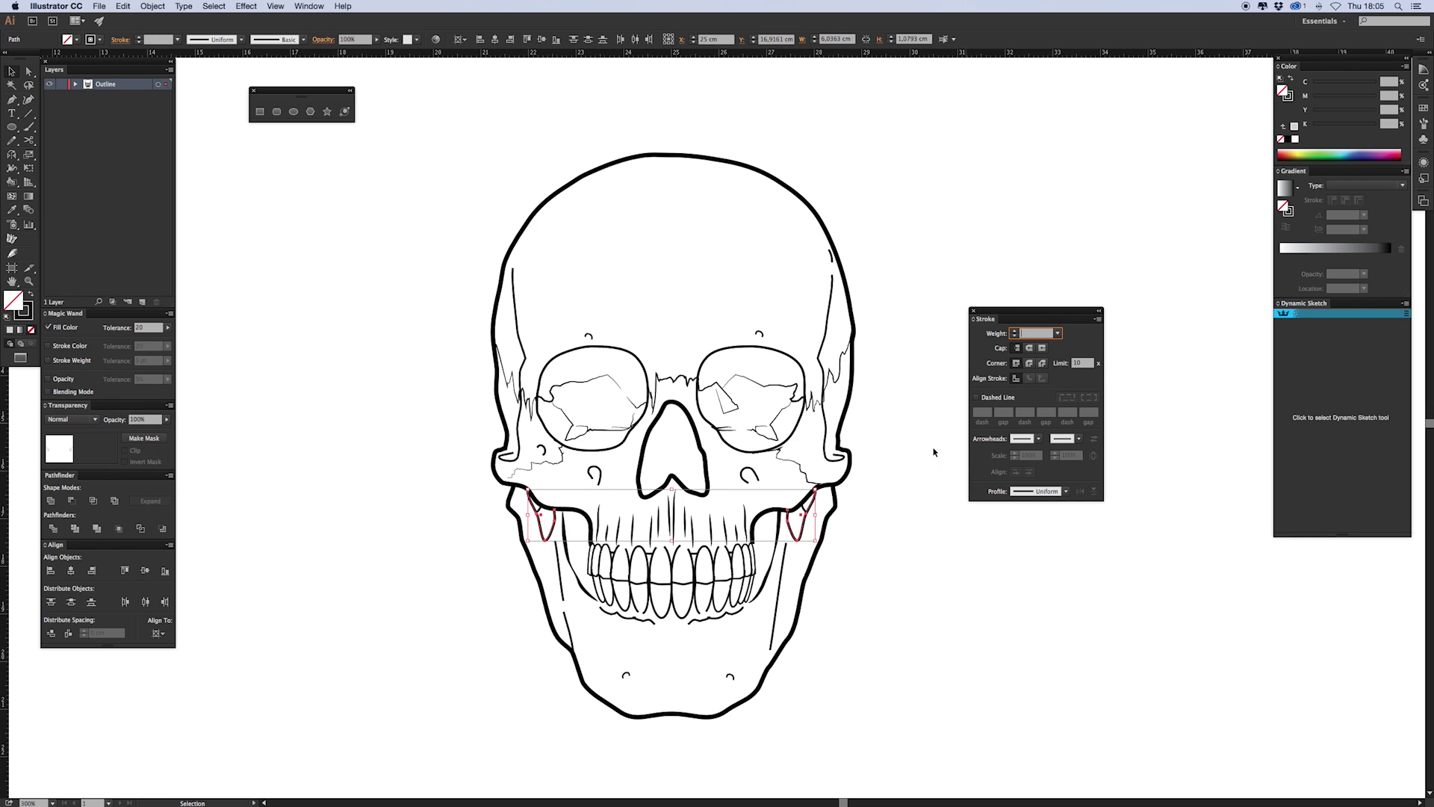
type("2")
key("Return")
left_click(899, 578)
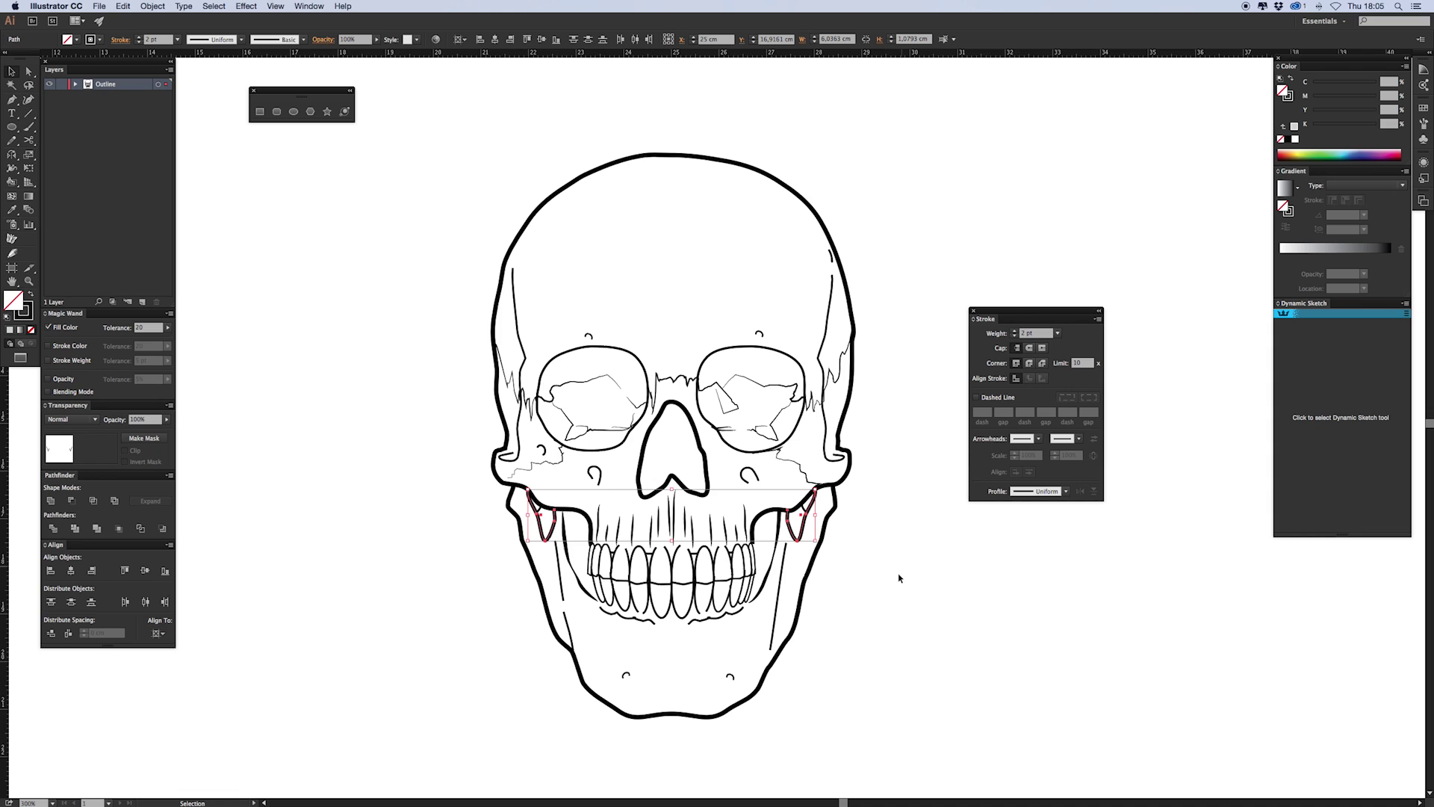
left_click(1033, 490)
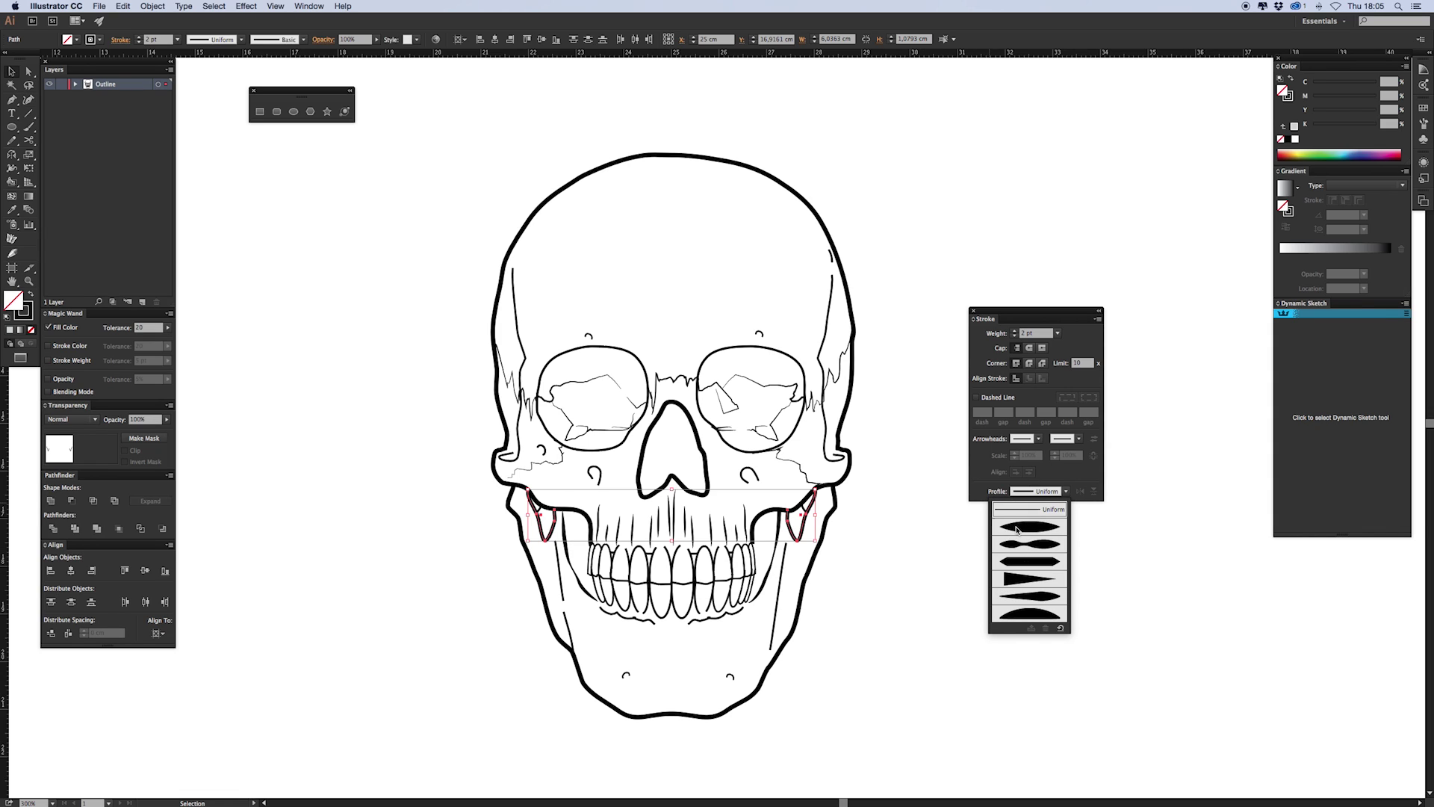
left_click(931, 602)
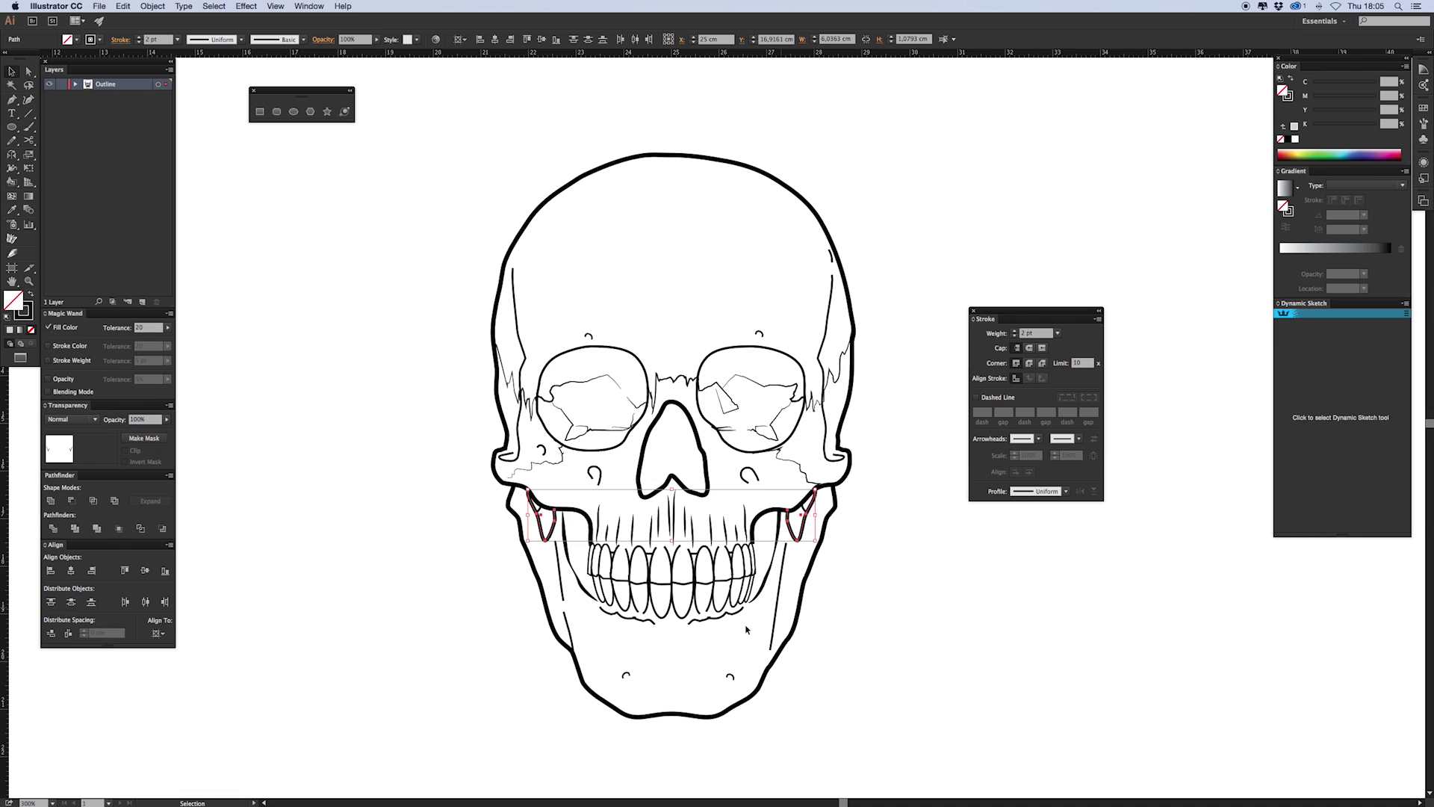
Apply the double-bulge width profile to the long straight lines on both sides of the lower jaw
left_click(777, 609)
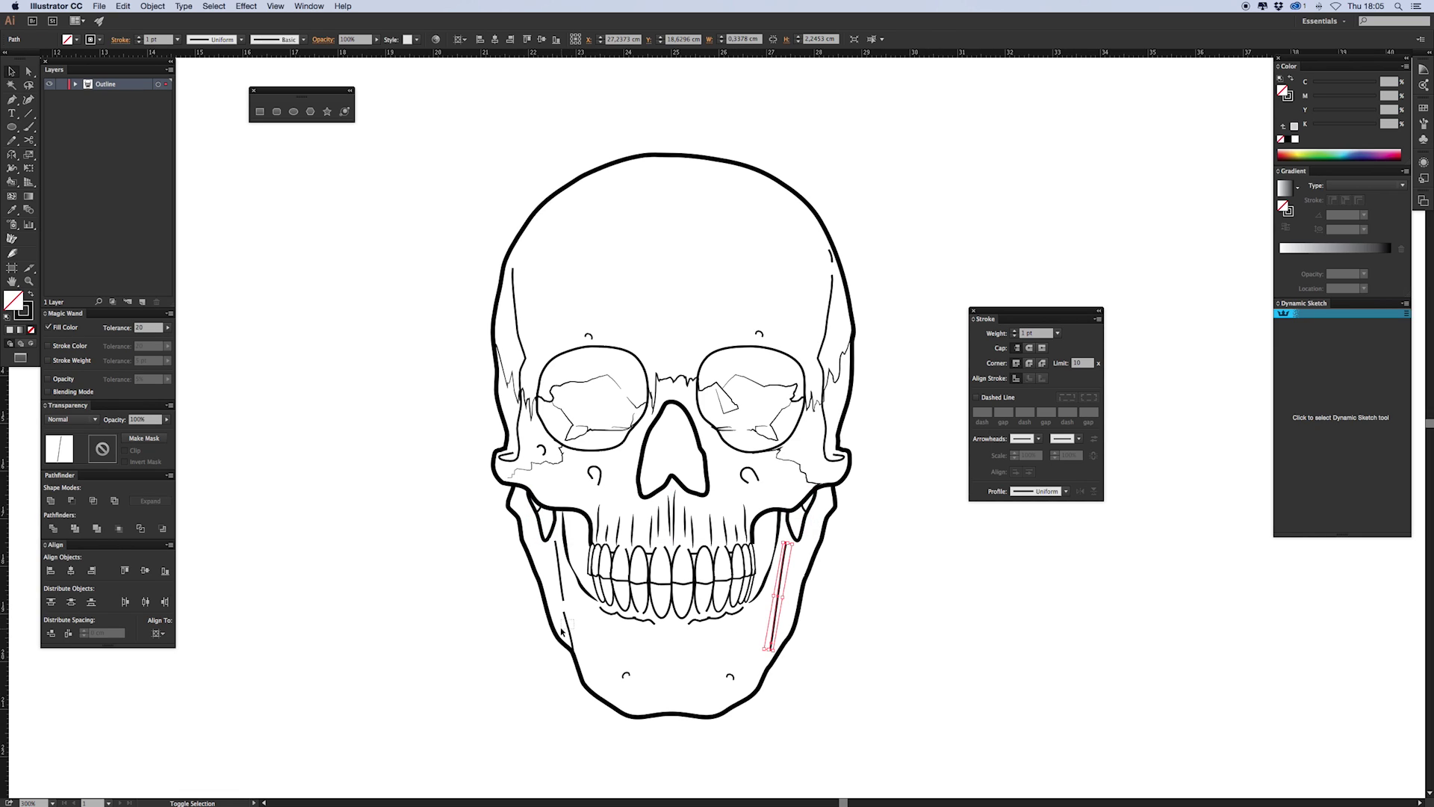
left_click(562, 590, "shift")
left_click(559, 577, "shift")
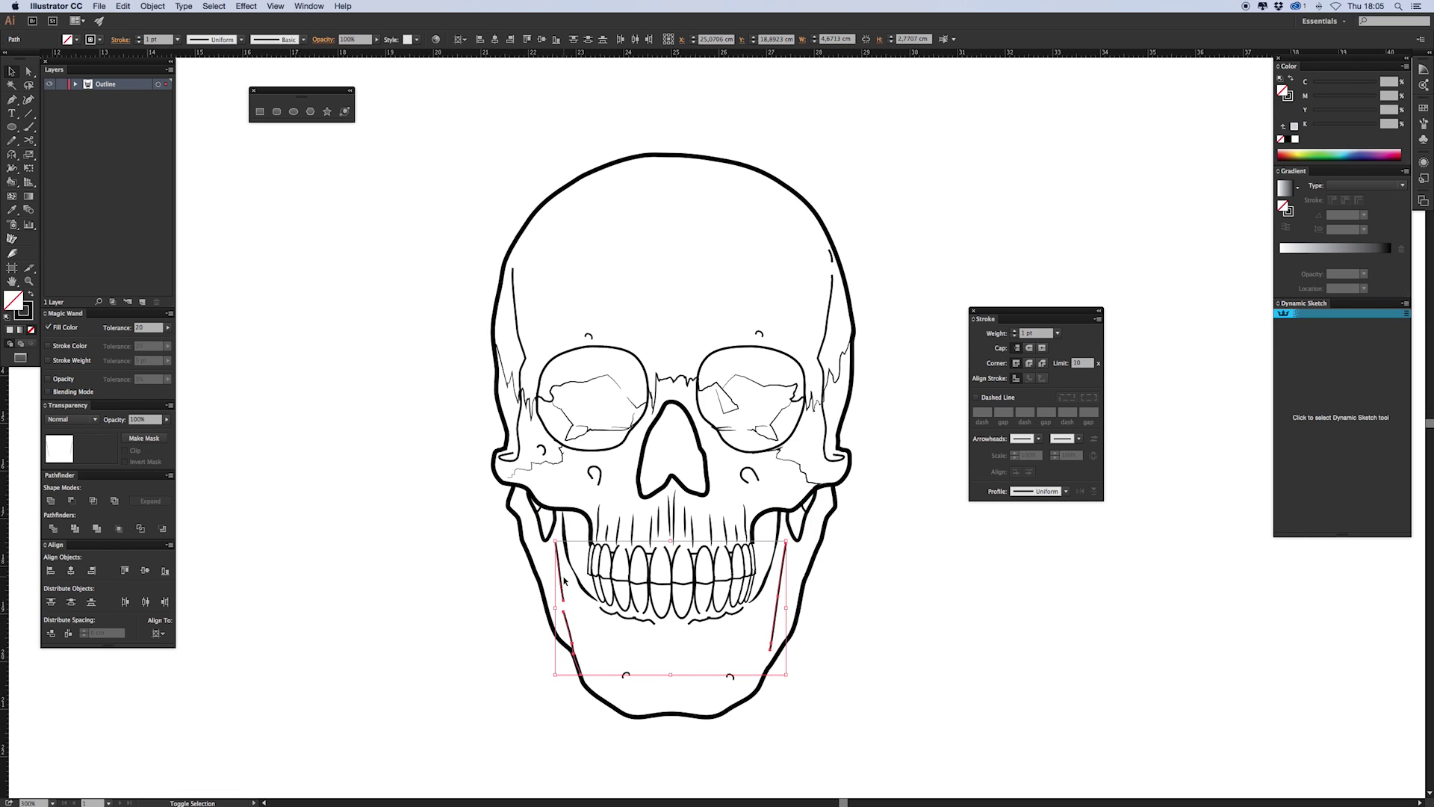
left_click(1025, 493)
left_click(1028, 543)
left_click(851, 650)
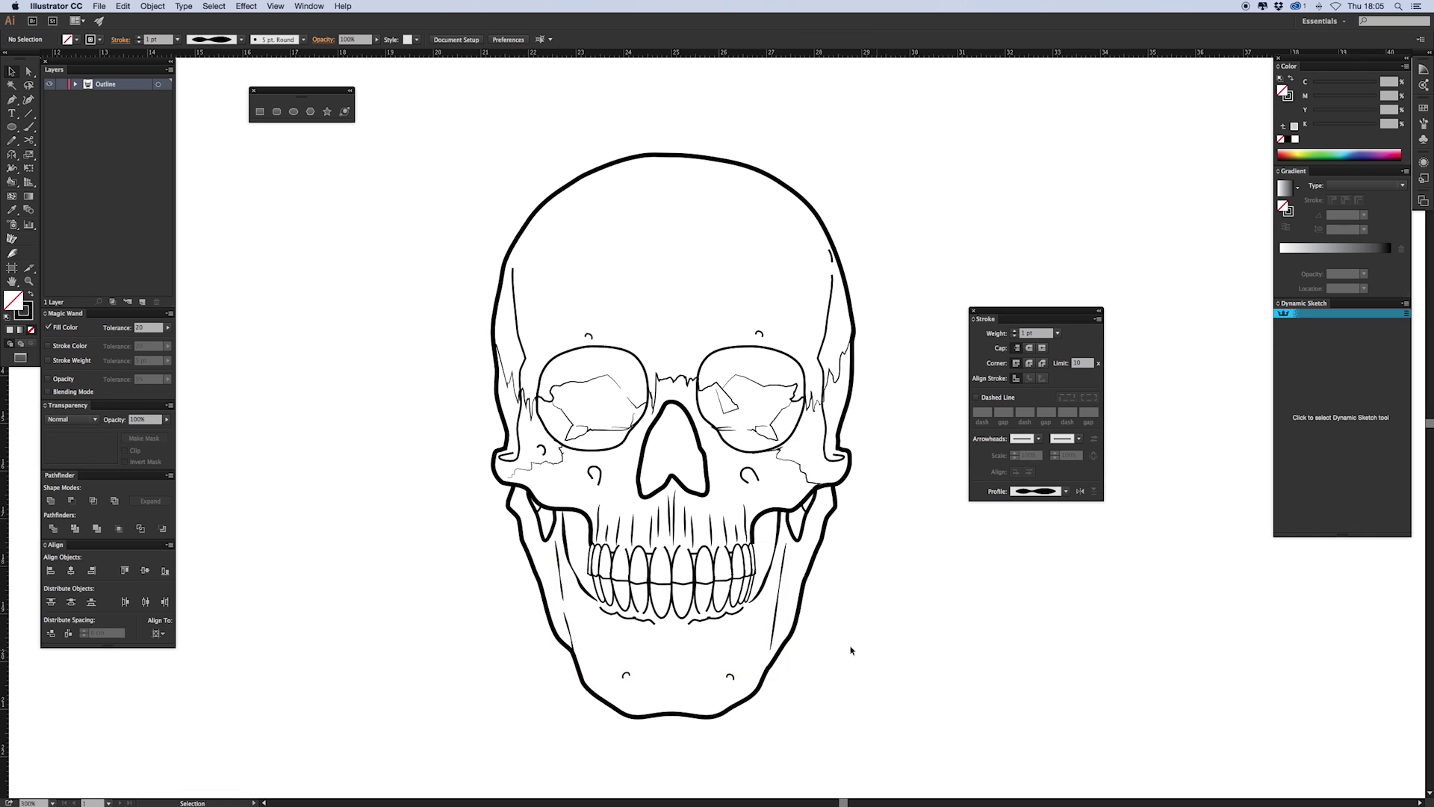
Give the two short lines inside the V-shaped details a single-bulge tapered width profile and a 2 pt stroke
left_click(542, 513)
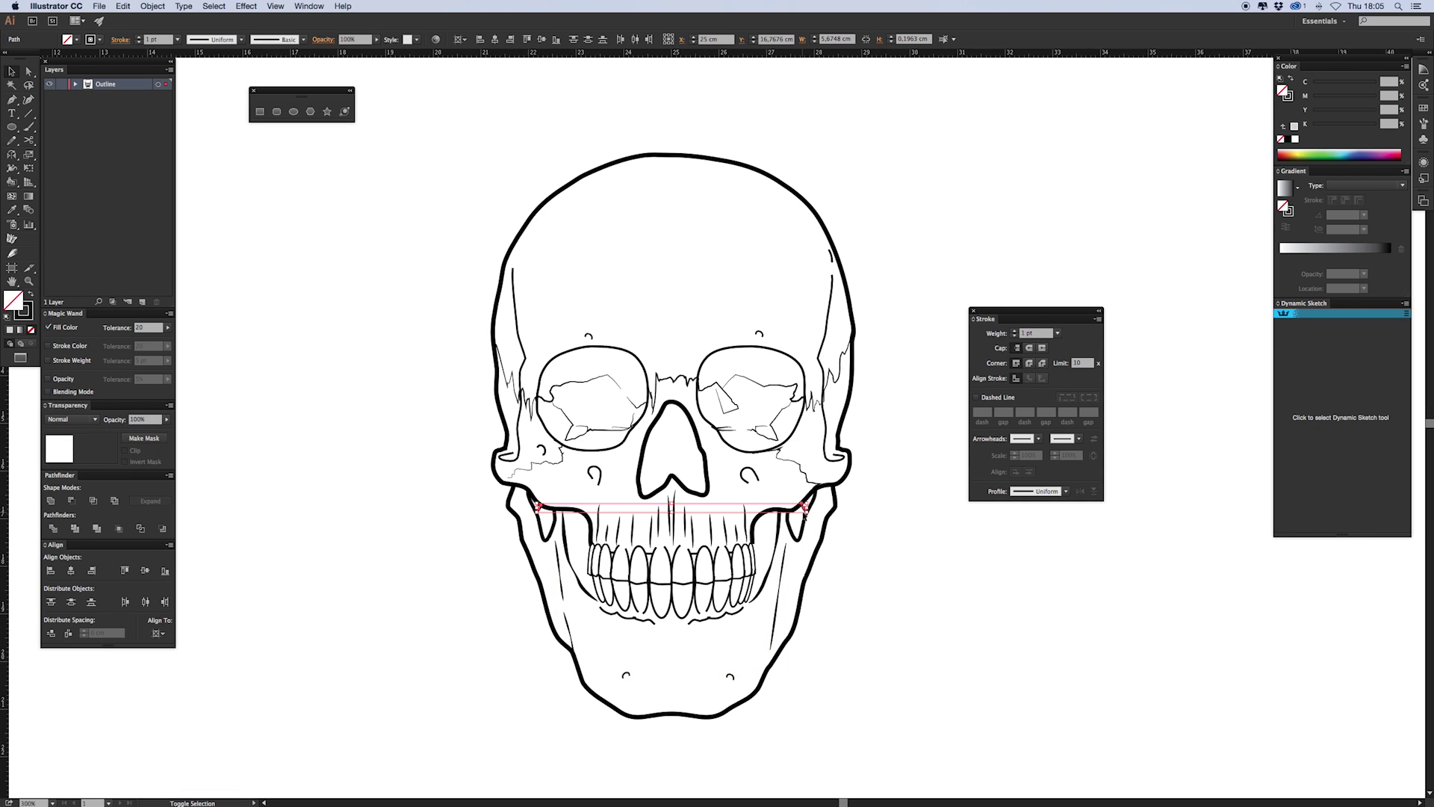
left_click(1039, 491)
left_click(1029, 532)
double_click(1025, 334)
type("2")
key("Return")
left_click(942, 611)
Extend the upper end of the curve on the left side of the teeth to the cheekbone with the Pencil tool
left_click(564, 532)
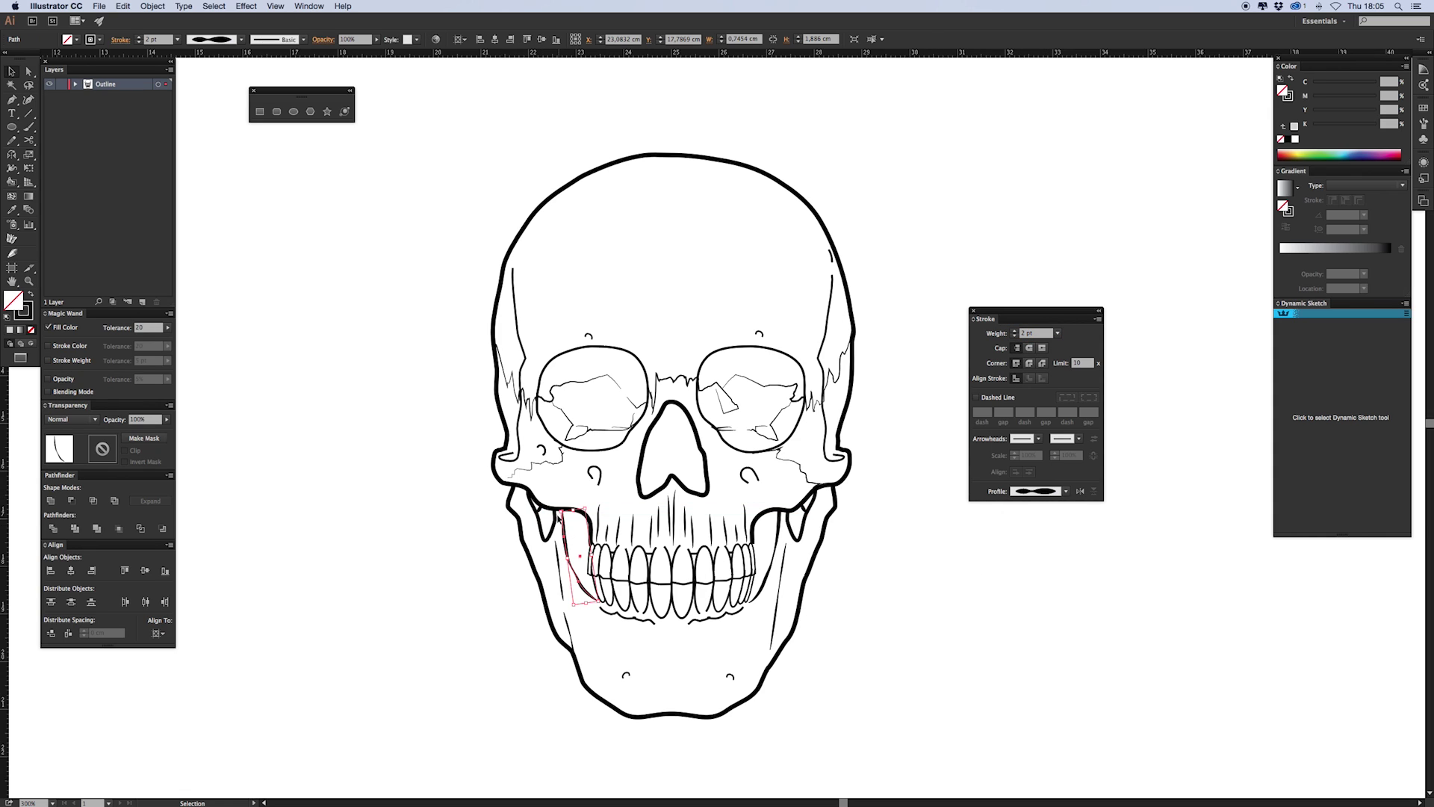
key("n")
key("v")
left_click(503, 627)
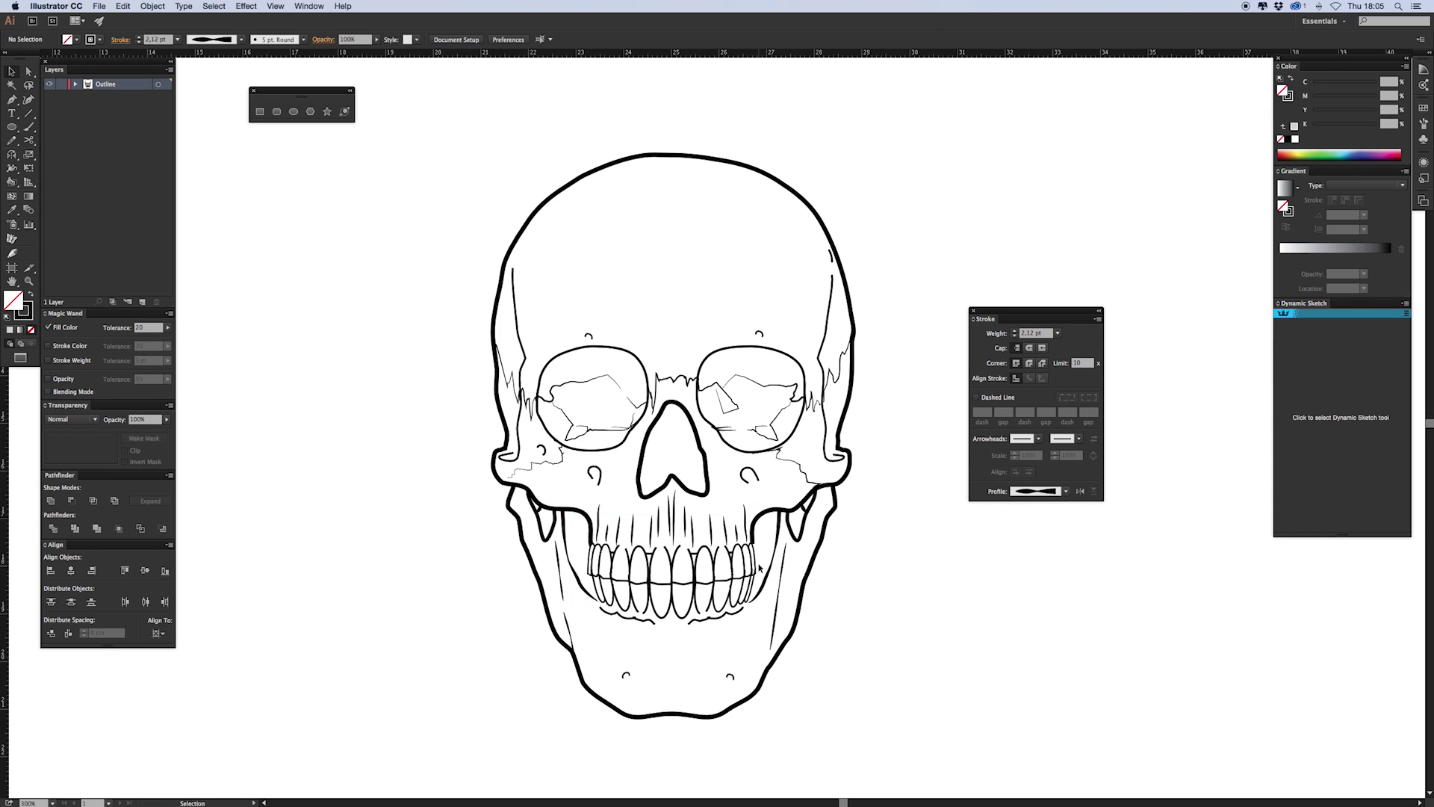
Set all the teeth outlines to a 1.5 pt stroke with the single-bulge tapered width profile
left_click(759, 560)
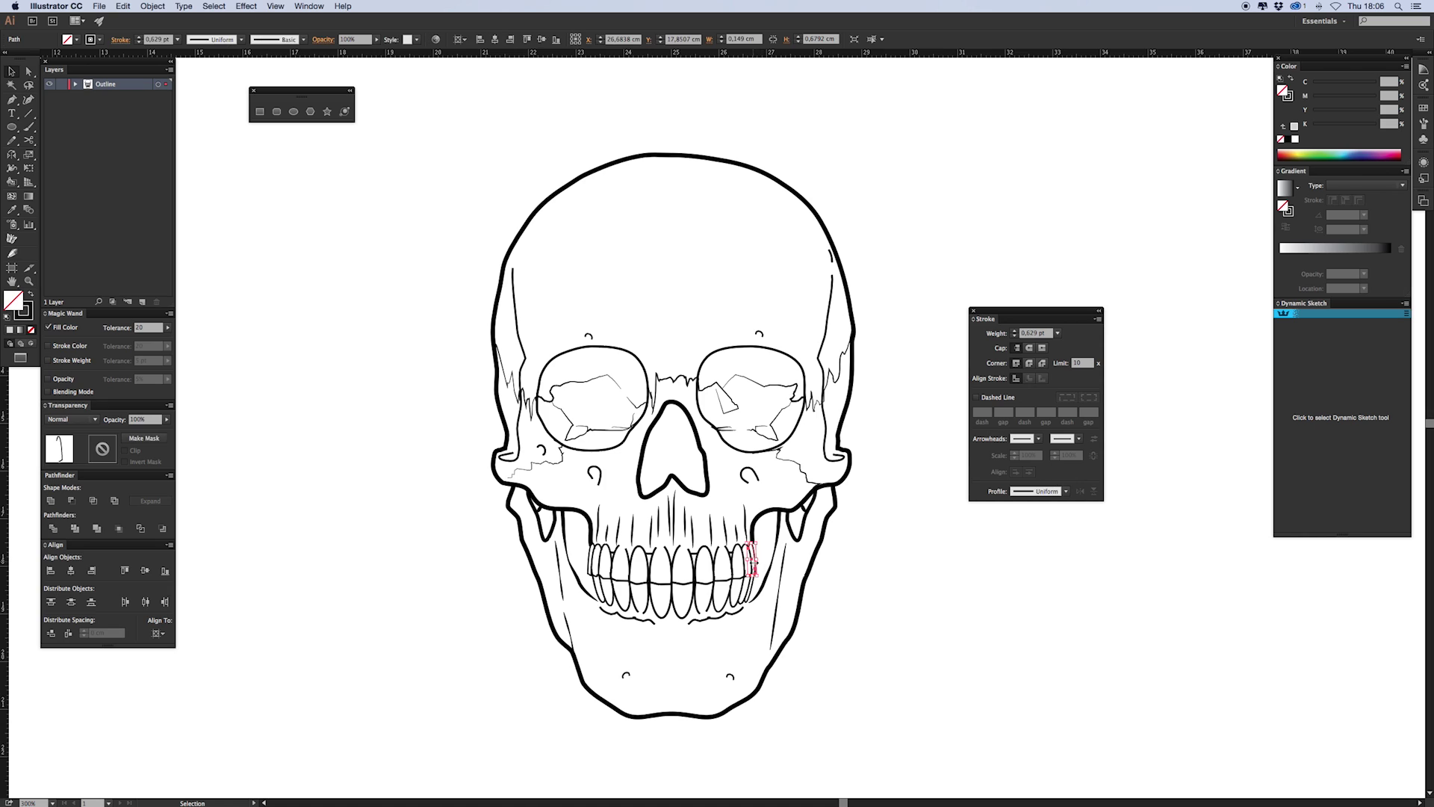
left_click(757, 562)
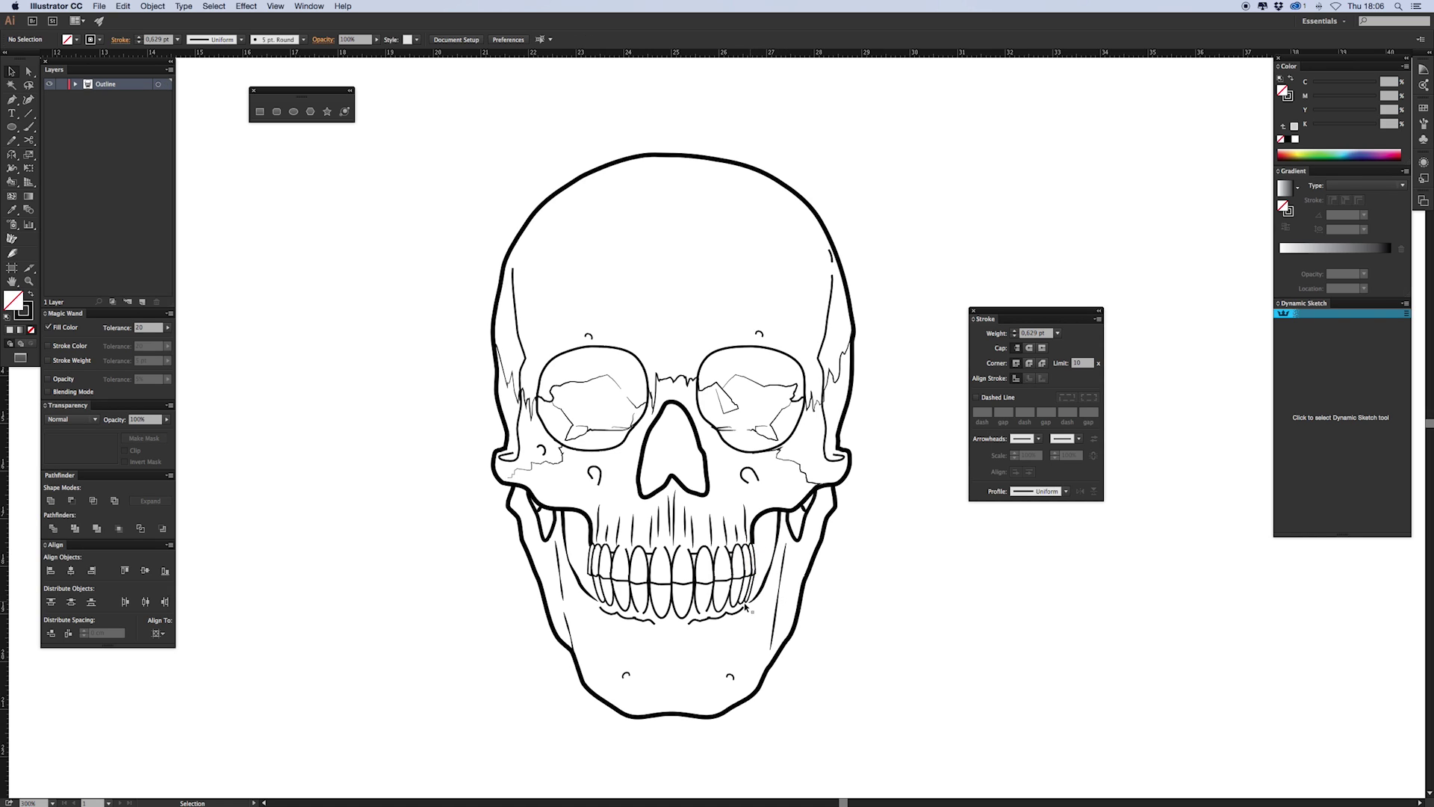
left_click(588, 590)
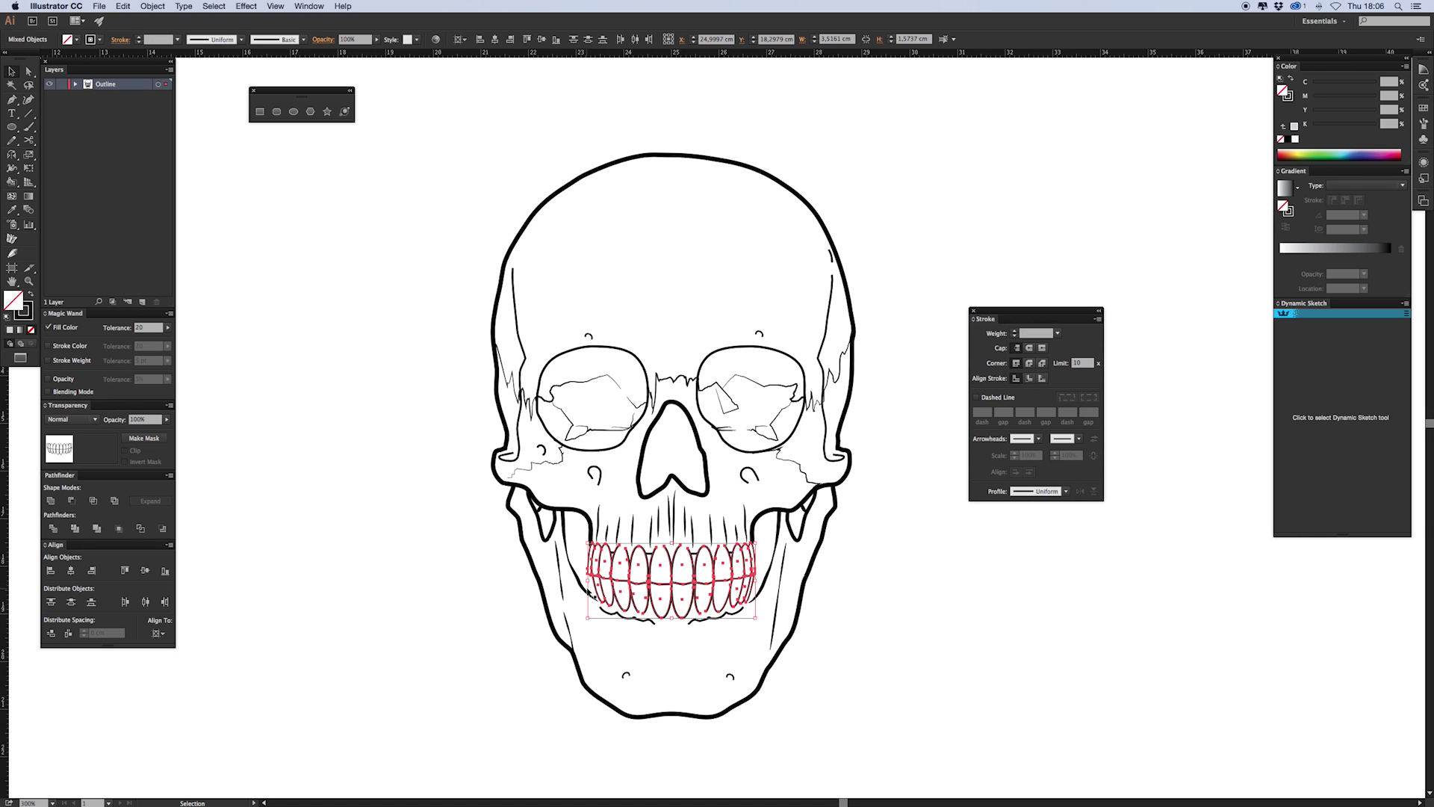
left_click(1031, 333)
type("2")
key("Return")
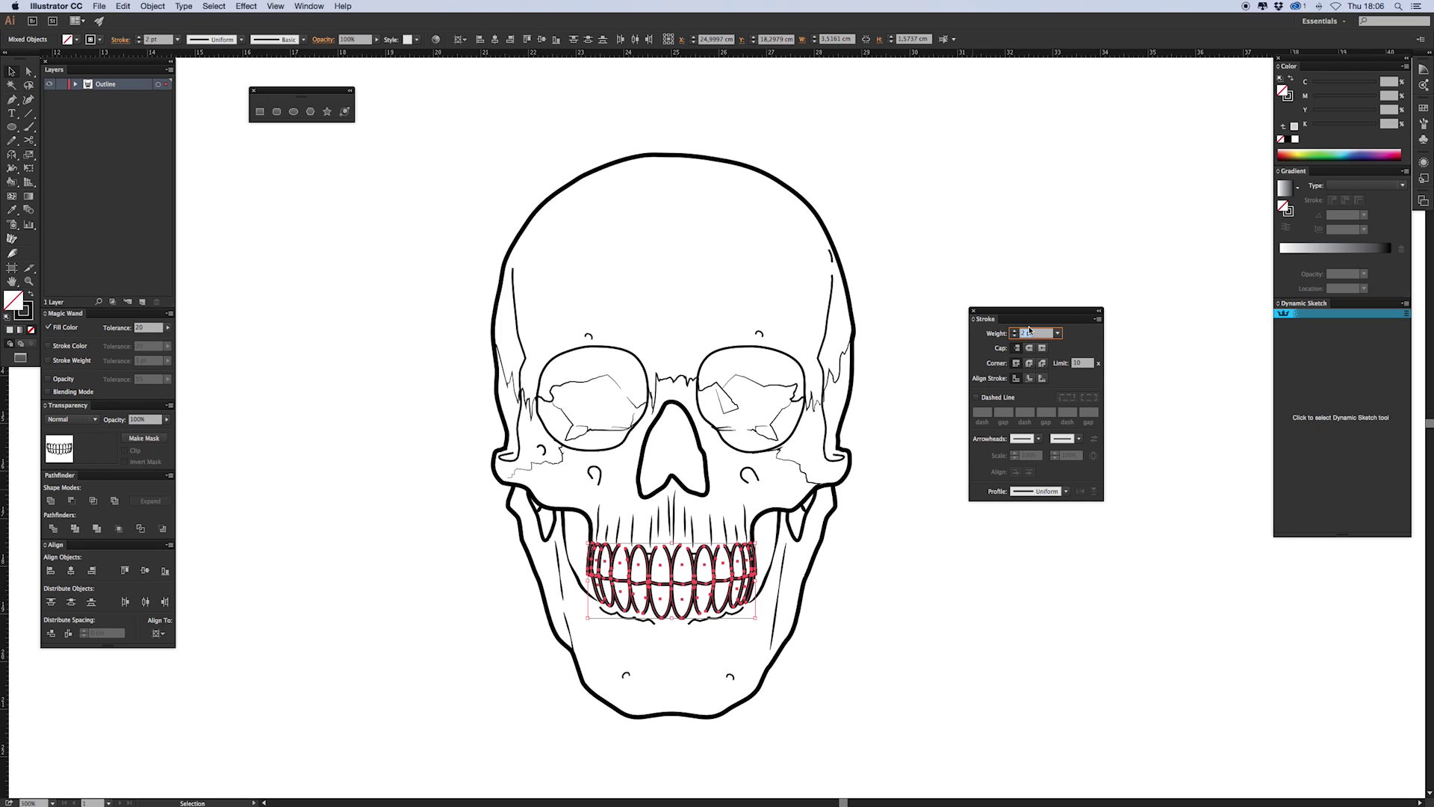
type("1,5")
key("Return")
left_click(1036, 492)
left_click(1024, 527)
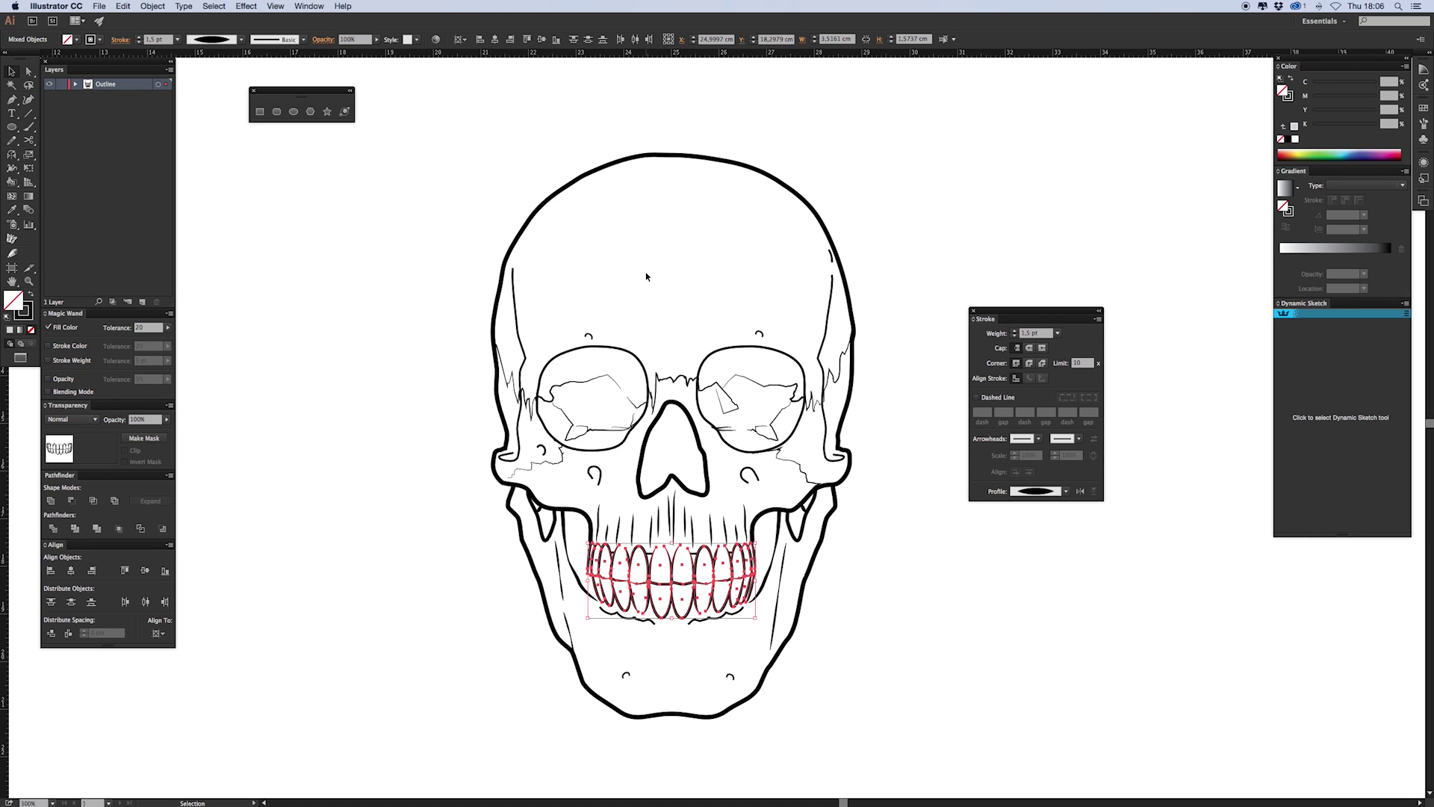
Rasterize the teeth outlines, trace the image with the Silhouettes preset and expand the result into filled shapes
key("alt+super+r")
key("Return")
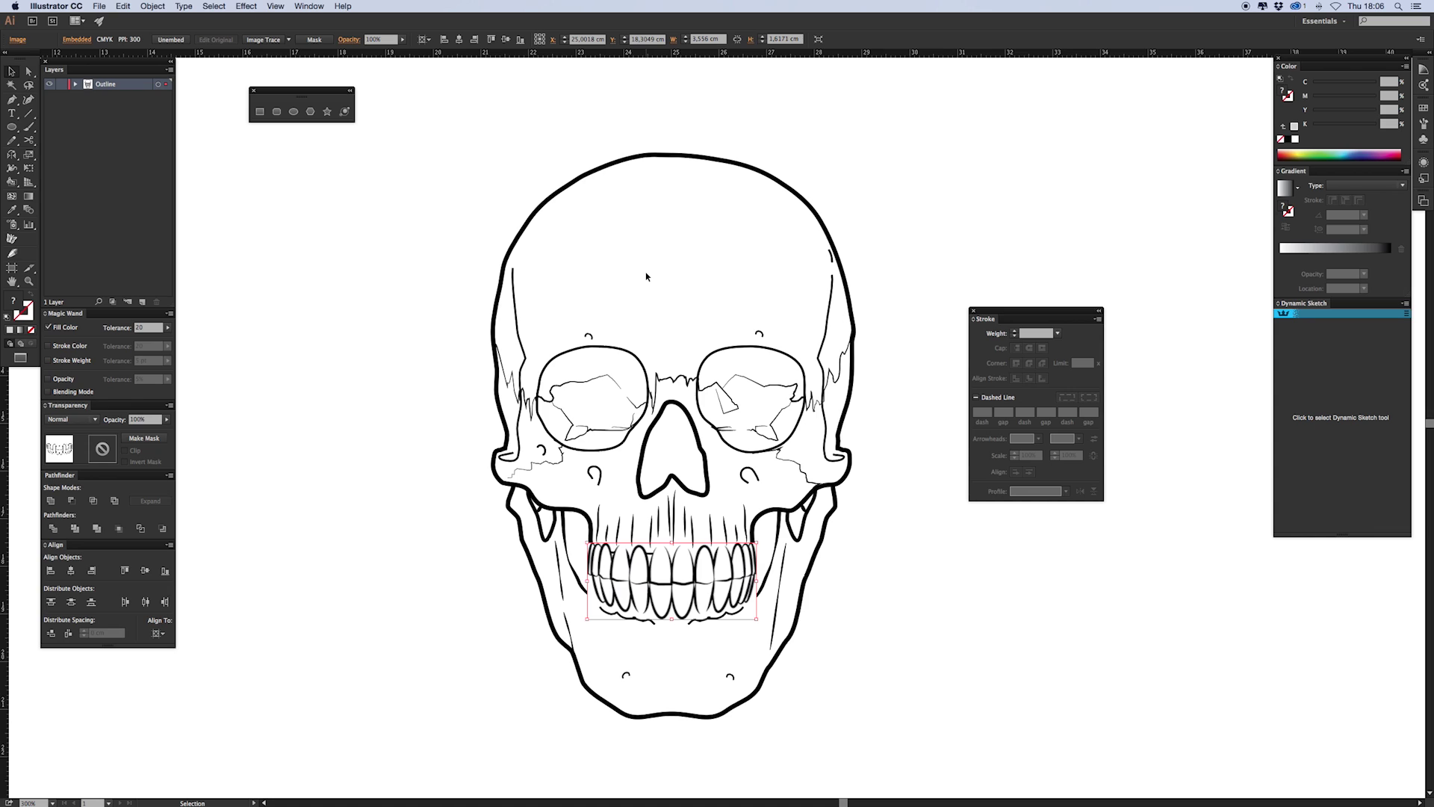
left_click(289, 41)
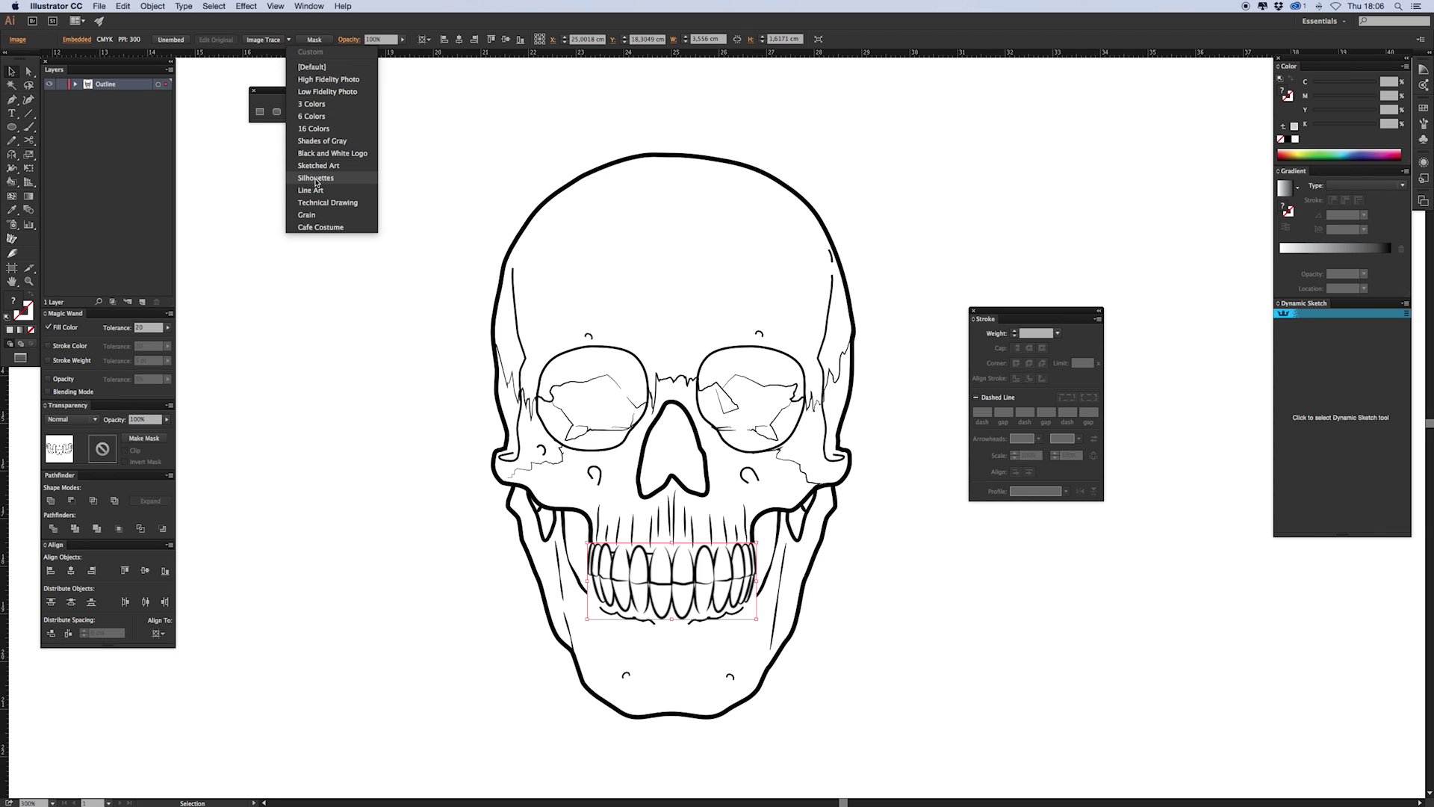
left_click(317, 179)
left_click(298, 40)
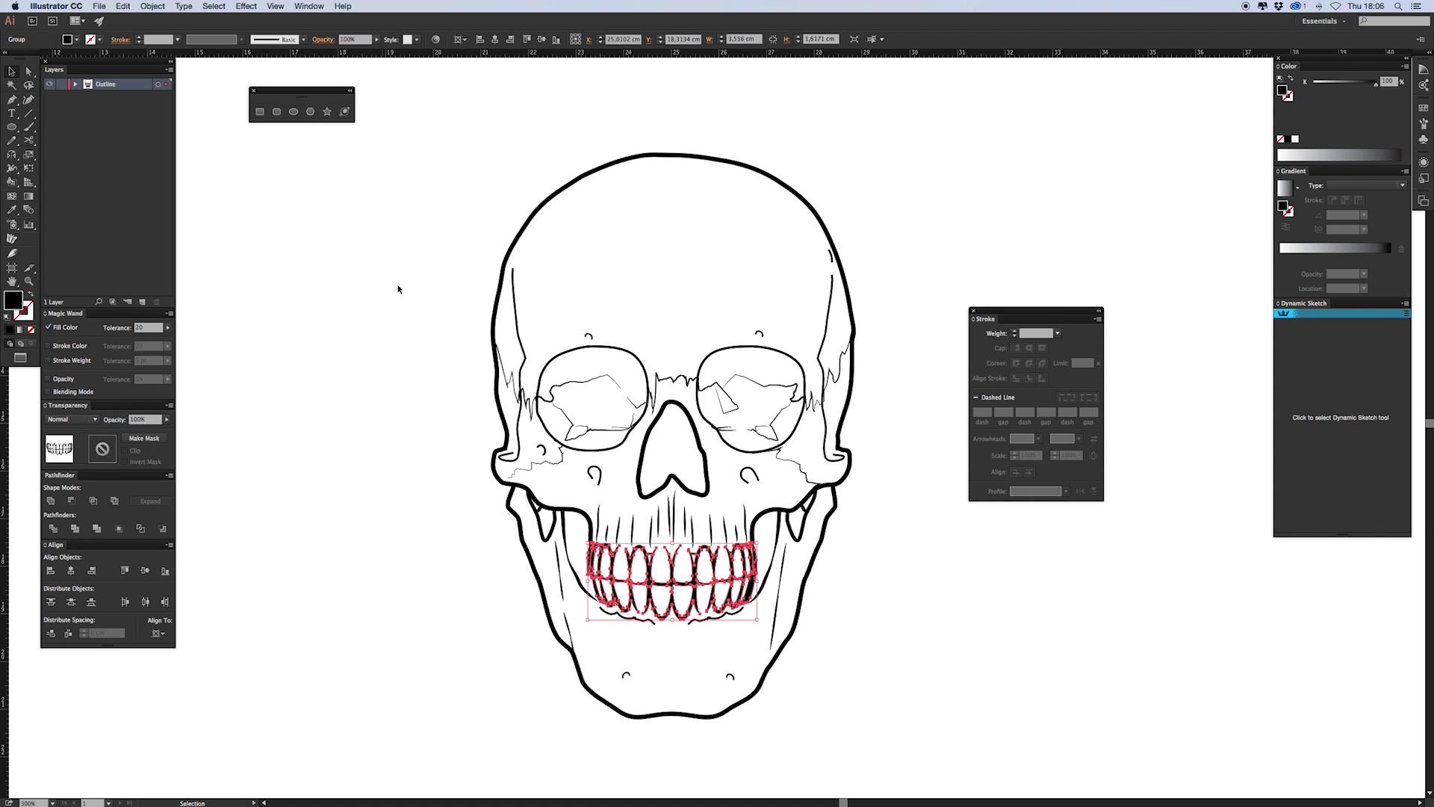
left_click(405, 331)
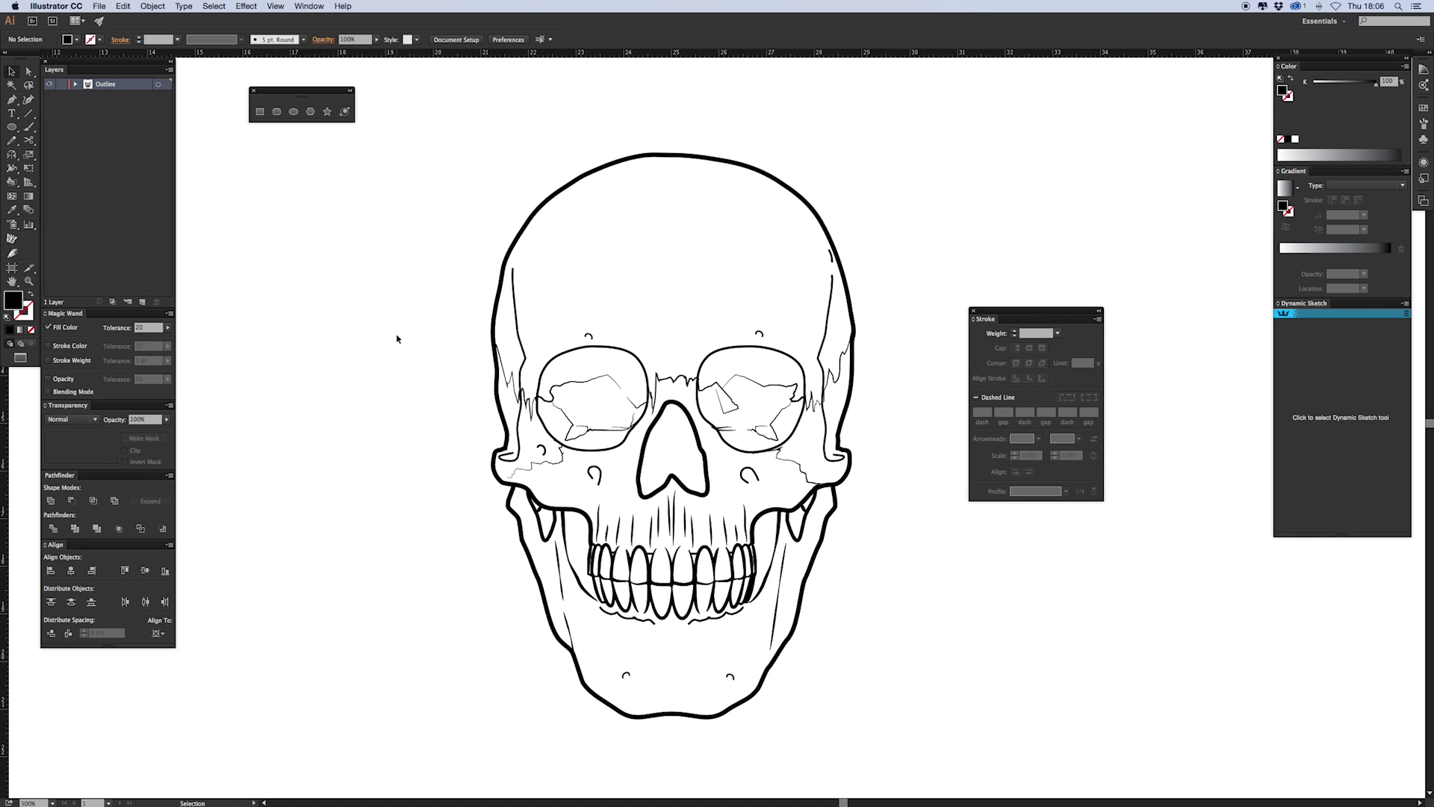
Extend the lower ends of both curves flanking the teeth to meet the outer teeth with the Pencil tool
left_click(592, 597)
key("n")
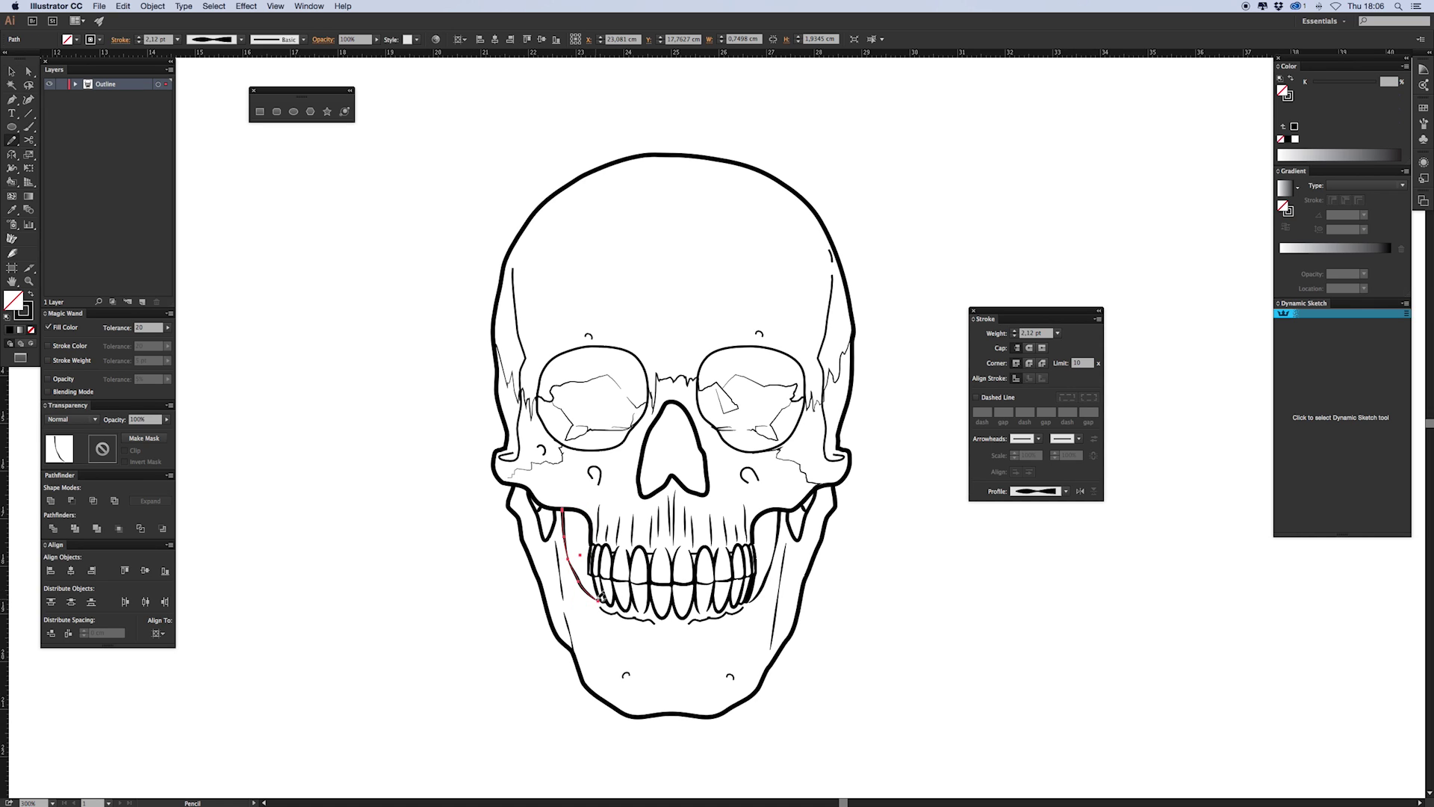
left_click_drag(596, 600, 608, 605)
key("v")
left_click(677, 660)
left_click(760, 600)
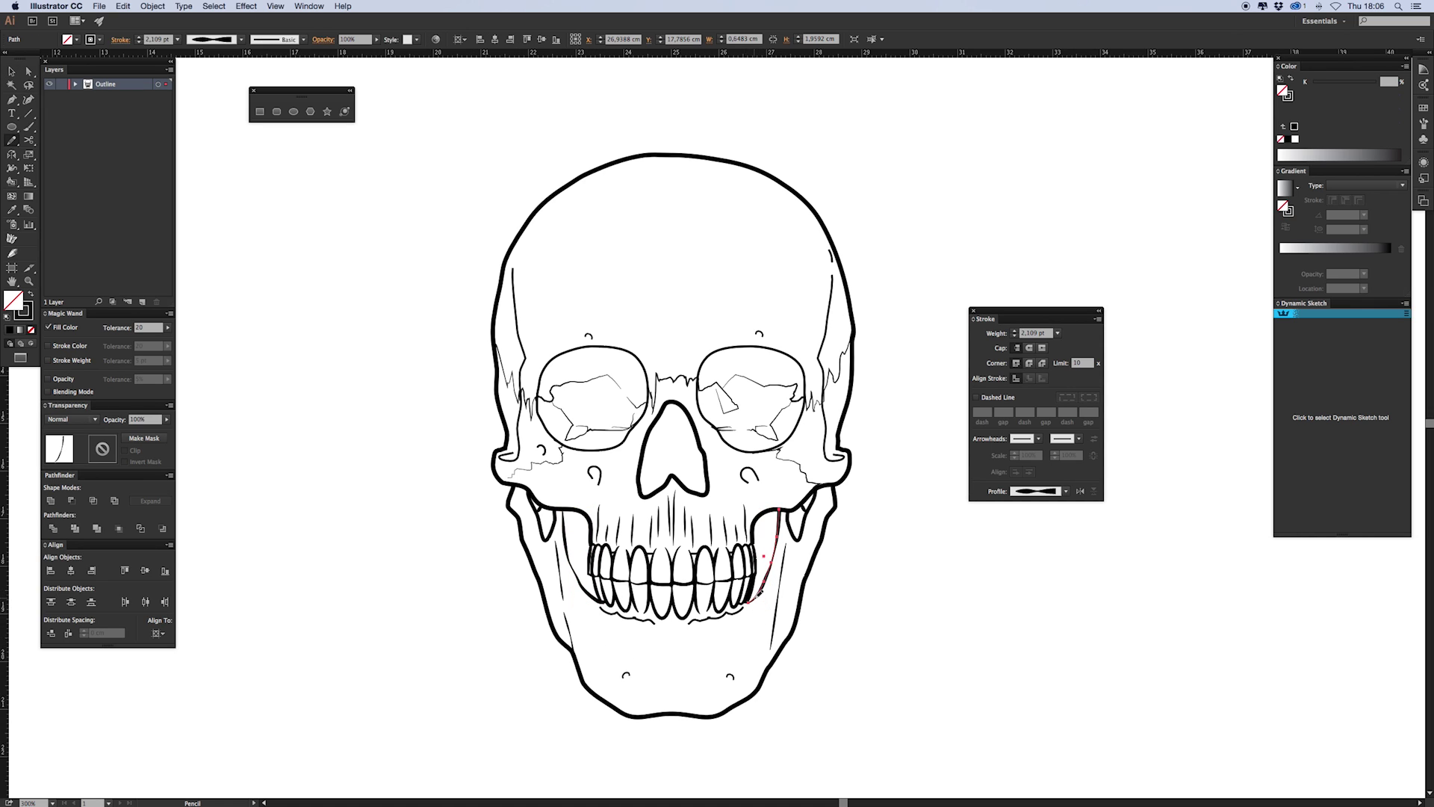
left_click(715, 644)
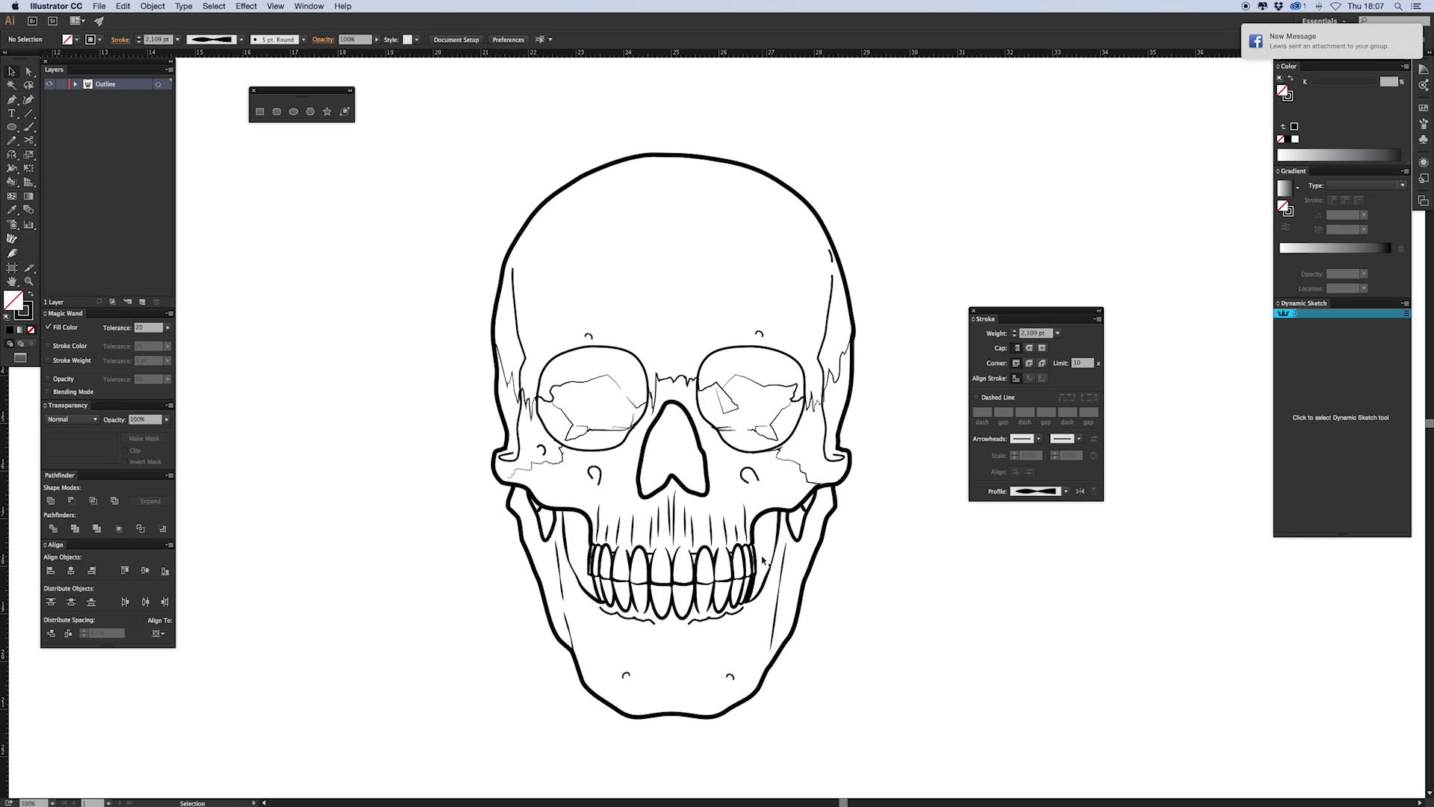
Apply the double-bulge tapered width profile to the wavy gum line below the right lower teeth
left_click(711, 621)
left_click(1038, 491)
left_click(1030, 541)
left_click(639, 635)
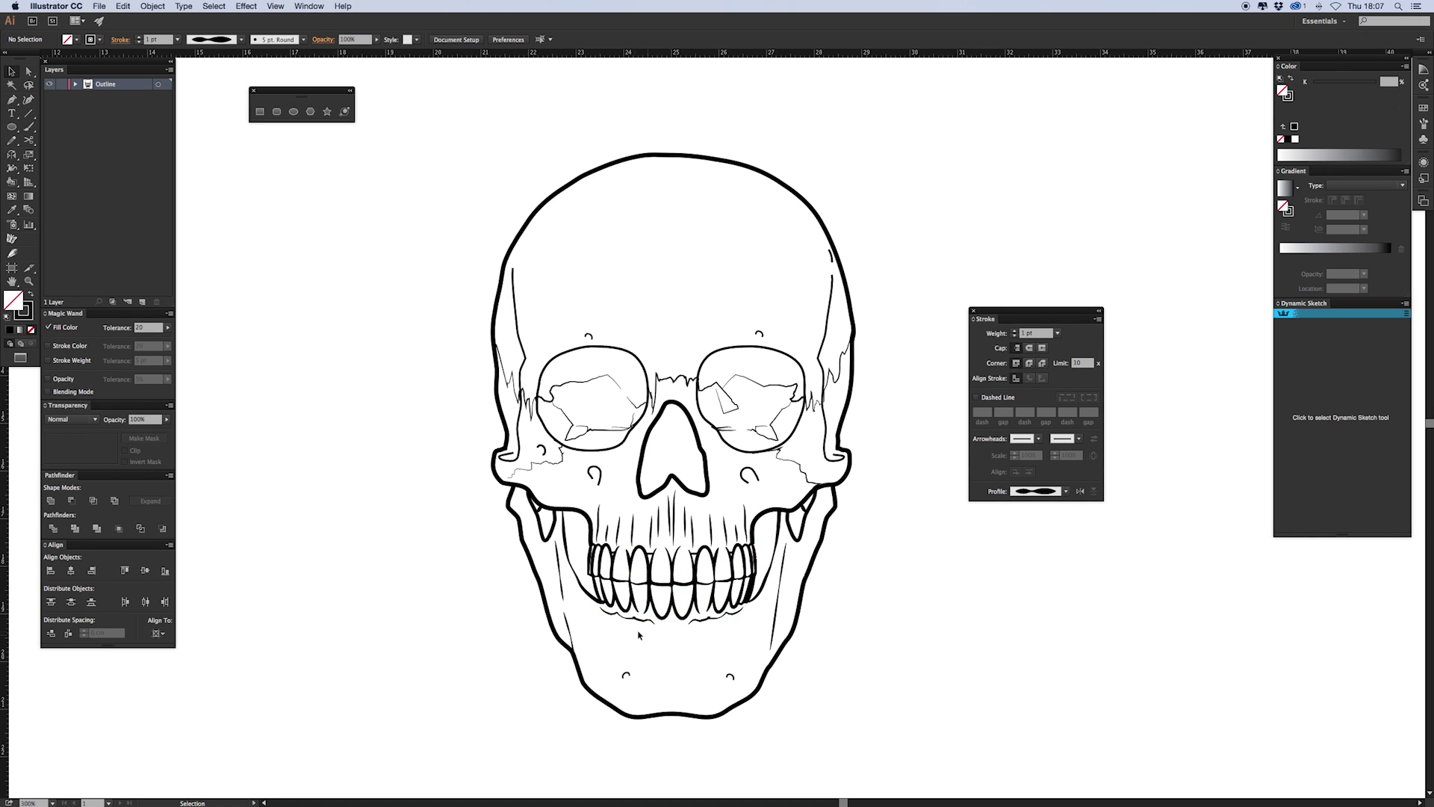
Give the two cheek hole curves beside the nose a 2 pt stroke and the single-bulge tapered width profile
left_click(595, 475)
left_click(749, 474, "shift")
left_click(1038, 491)
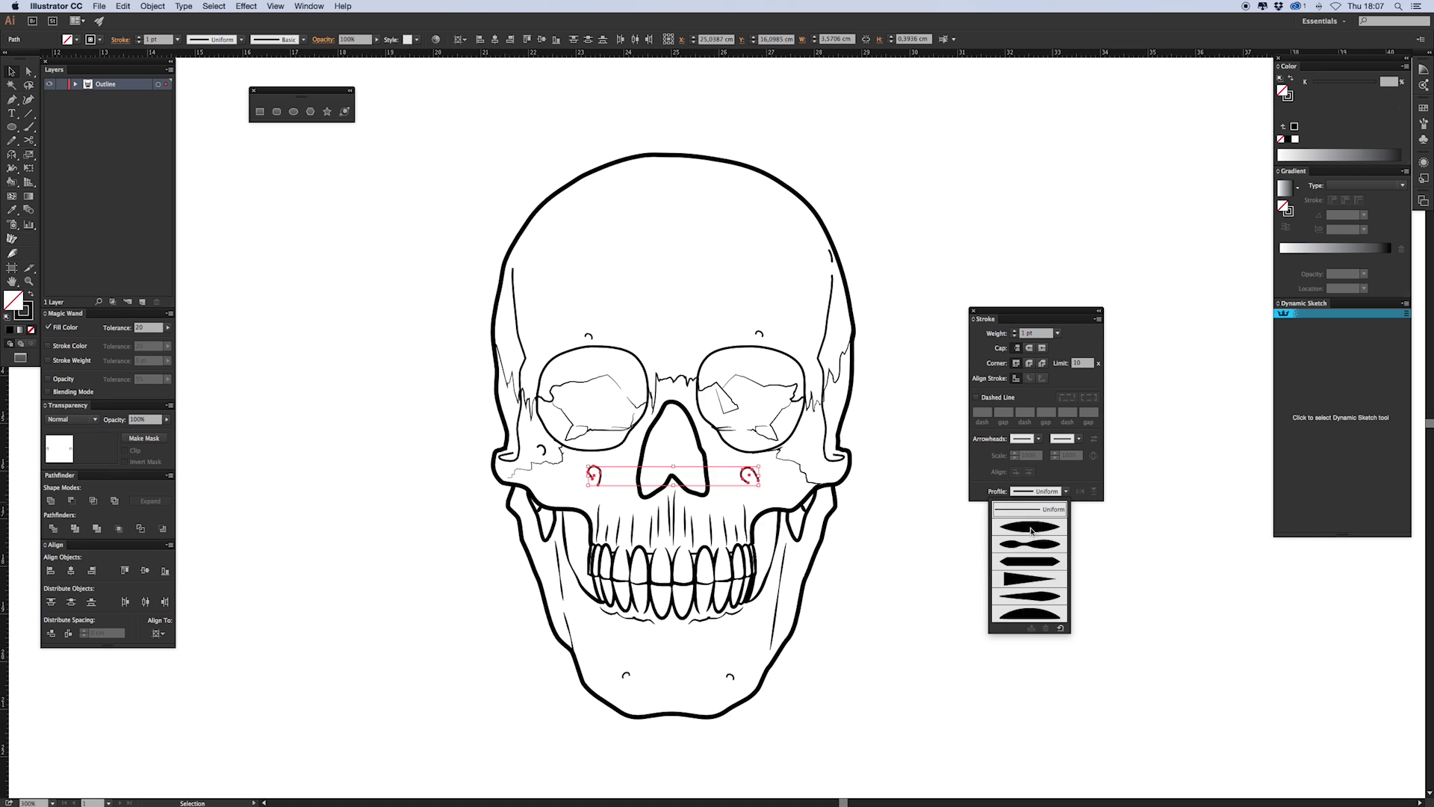
left_click(1035, 531)
left_click(1029, 333)
key("Up")
left_click(882, 523)
Lower the stroke weight of the cheek hole curve left of the nose by one increment
left_click(595, 469)
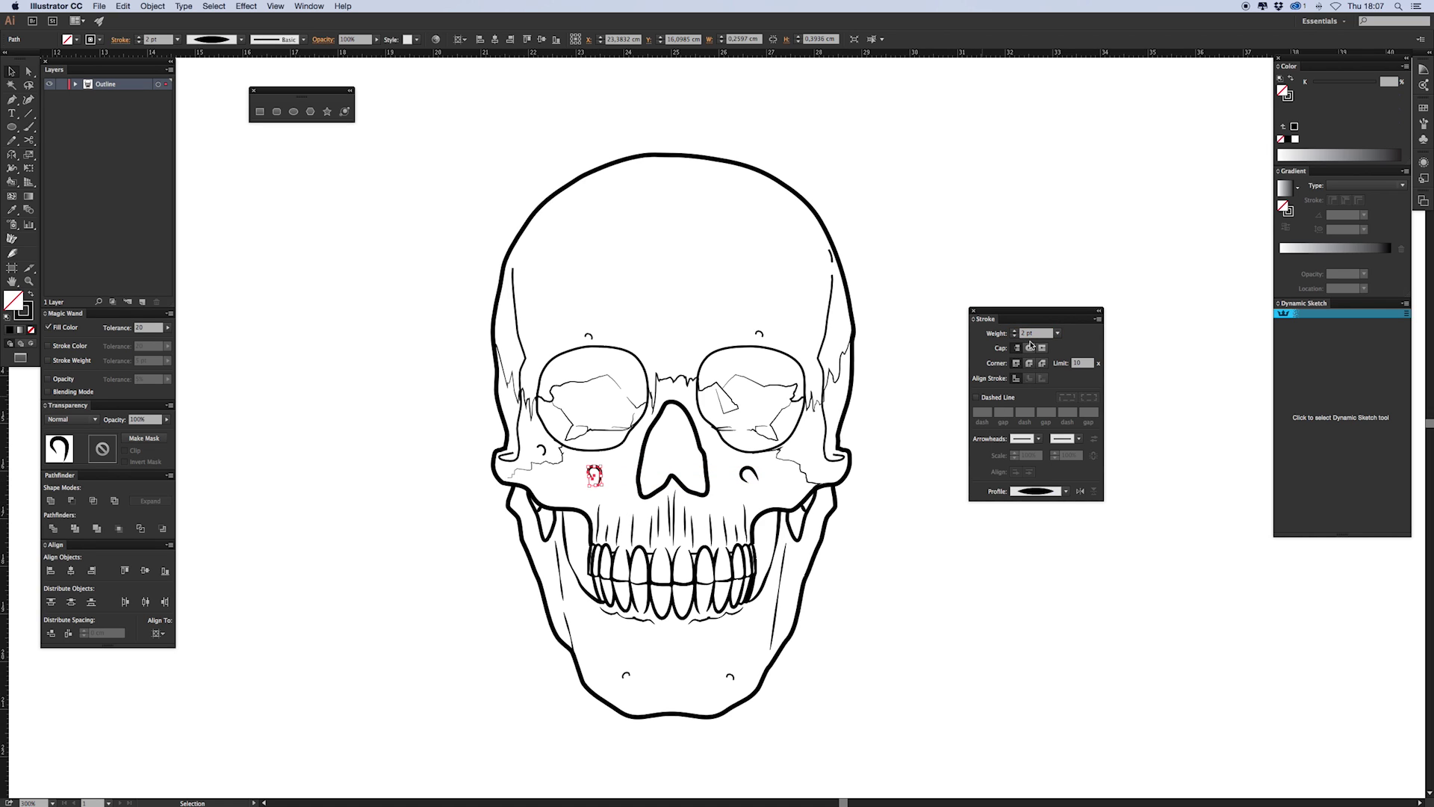
left_click(1030, 334)
key("Down")
left_click(856, 585)
Cut the left eye socket outline at two points along its lower inner edge with the Scissors tool and delete that segment
left_click(613, 448)
key("c")
left_click(596, 450)
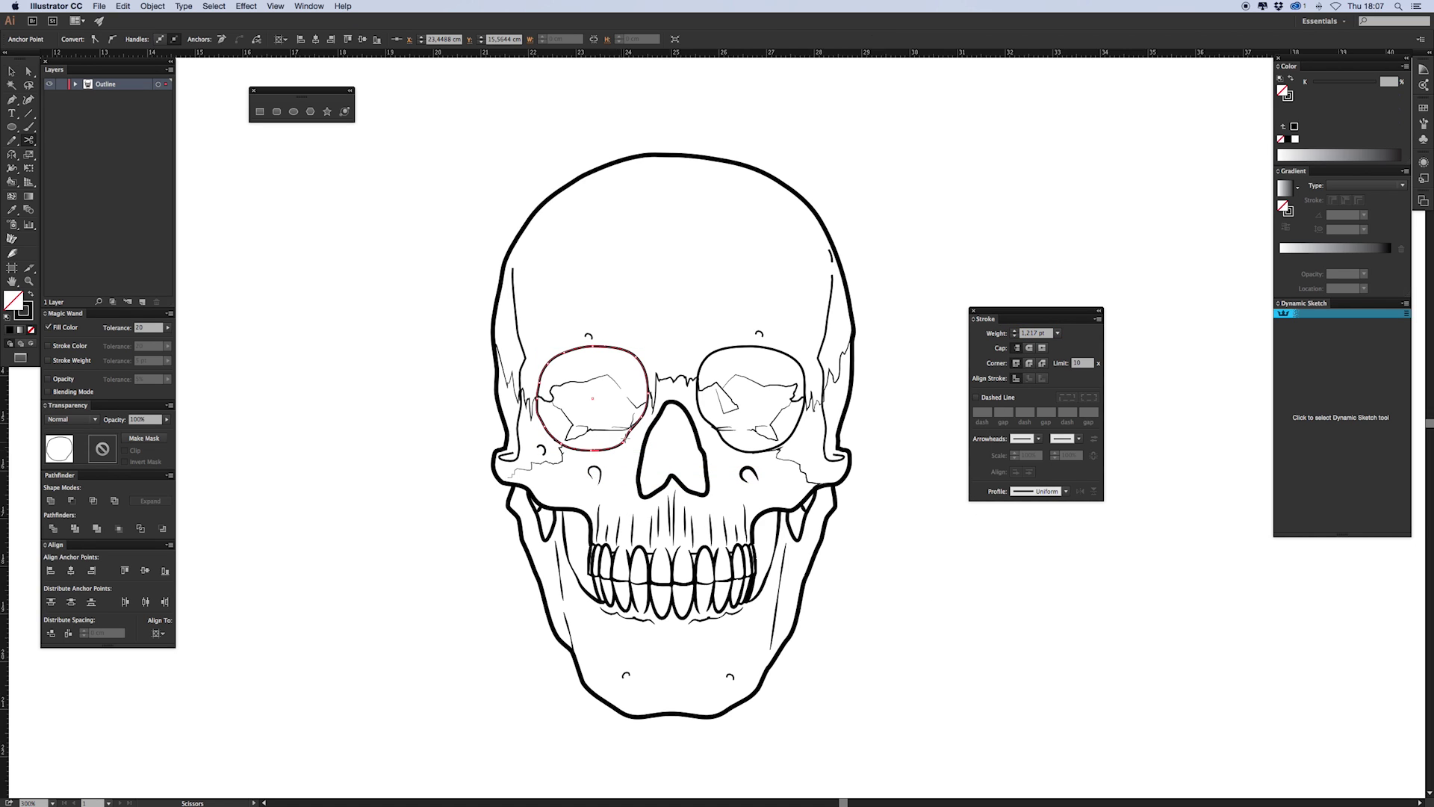
left_click(626, 436)
key("Delete")
key("Delete")
key("v")
Match the left eye socket outline to the skull outline's 2.5 pt stroke and apply the single-bulge tapered width profile
left_click(584, 450)
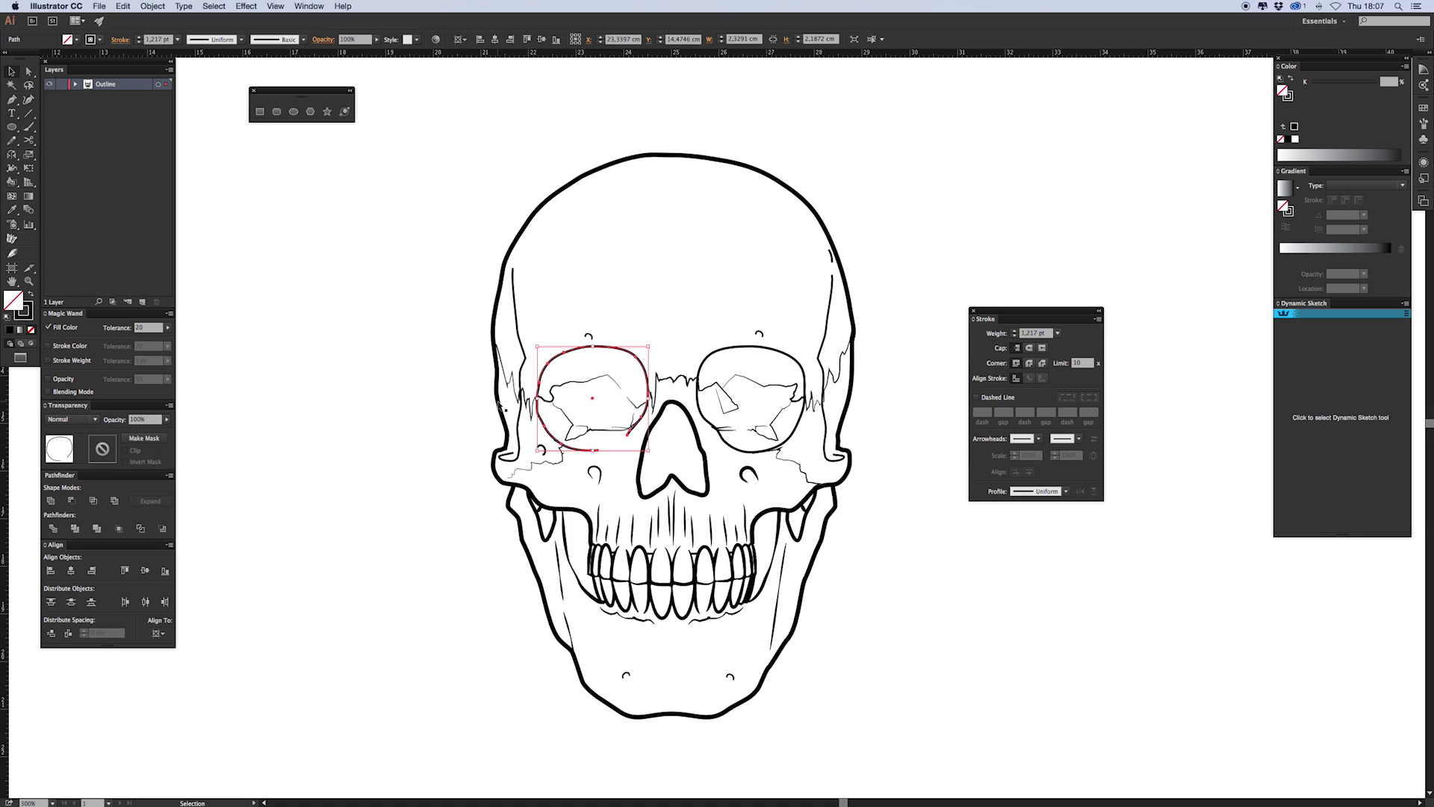
key("i")
left_click(500, 402)
left_click(1066, 492)
left_click(1027, 527)
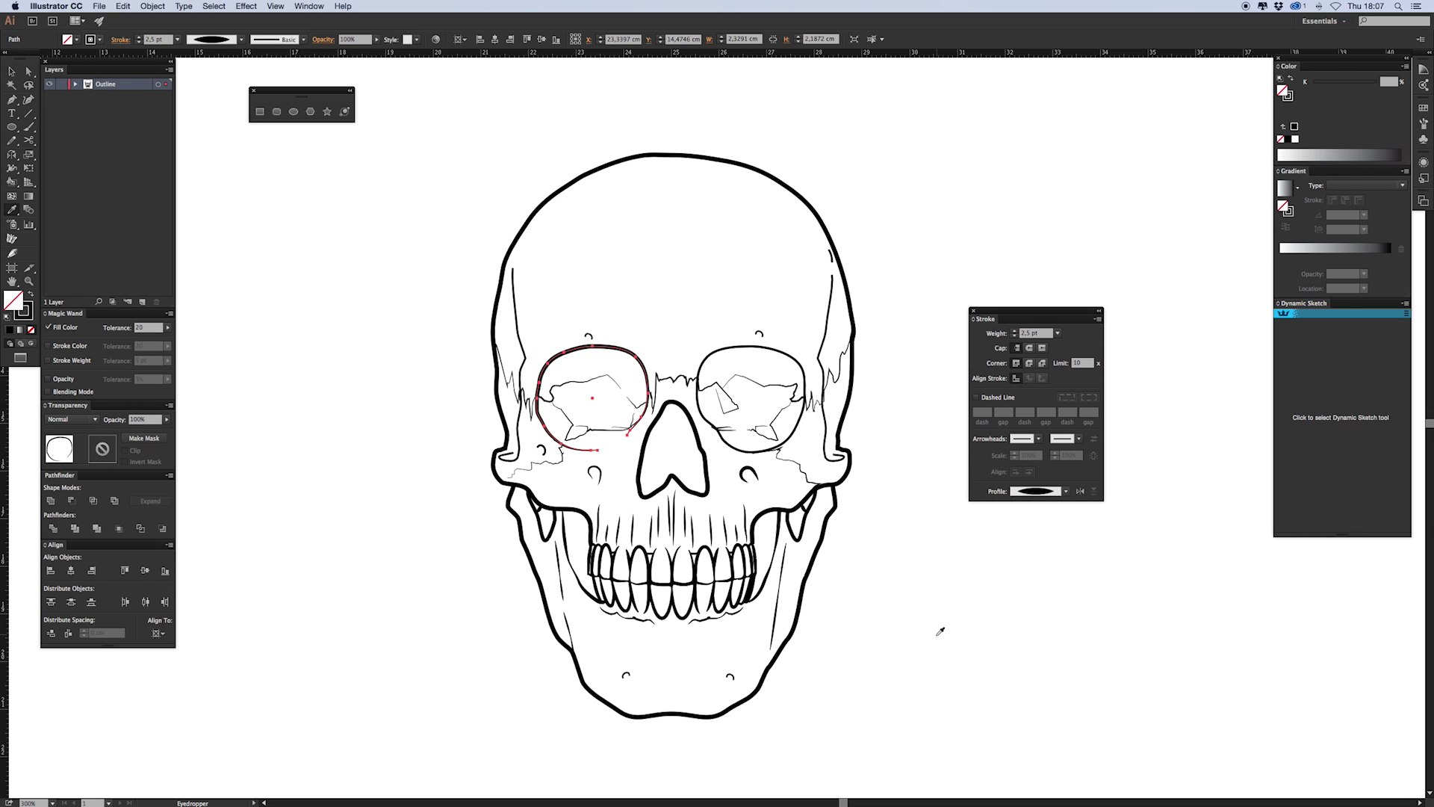
key("v")
left_click(895, 602)
Match the right eye socket outline to the 2.5 pt stroke, then cut and delete its lower inner segment
left_click(736, 379)
key("i")
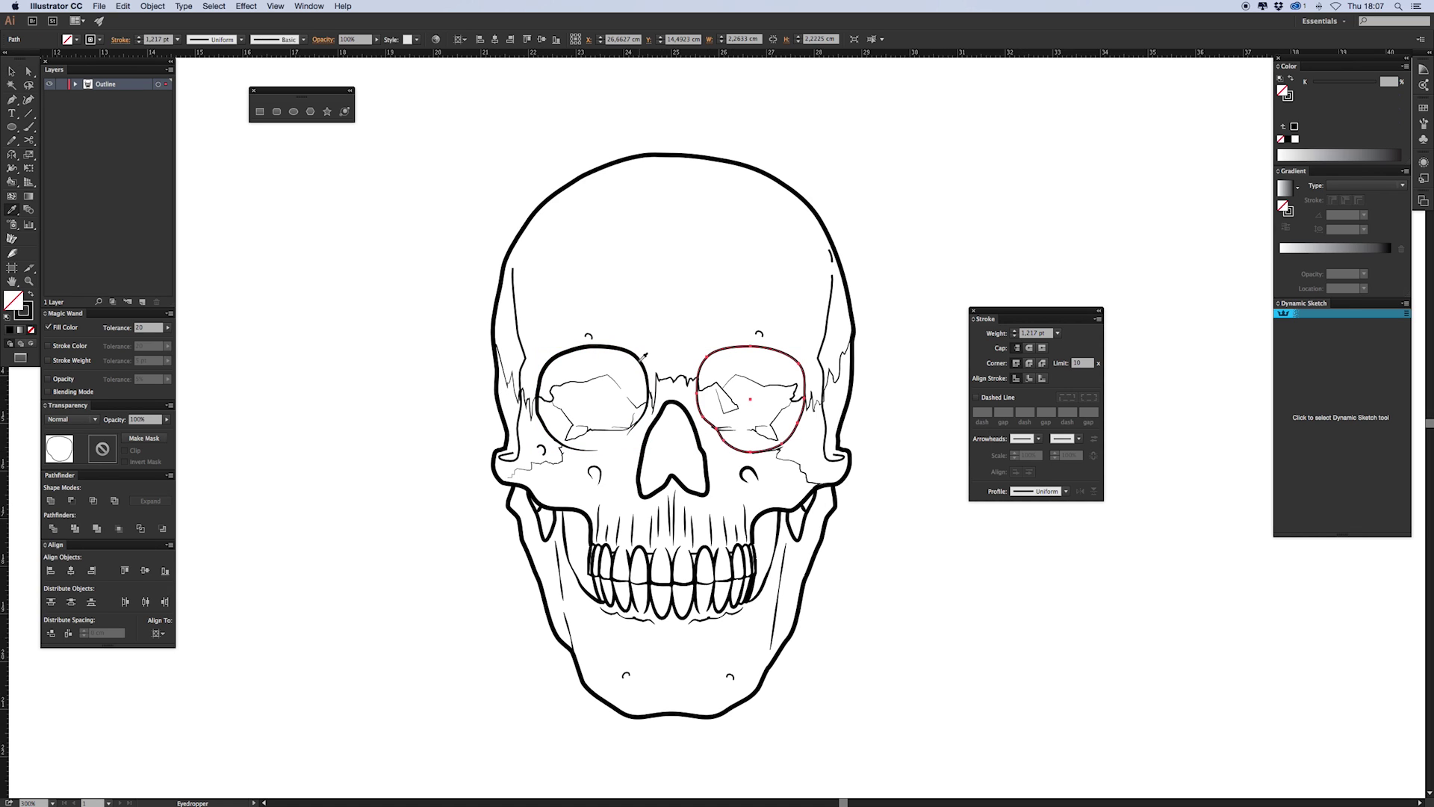
key("c")
left_click(739, 450)
left_click(720, 436)
key("Delete")
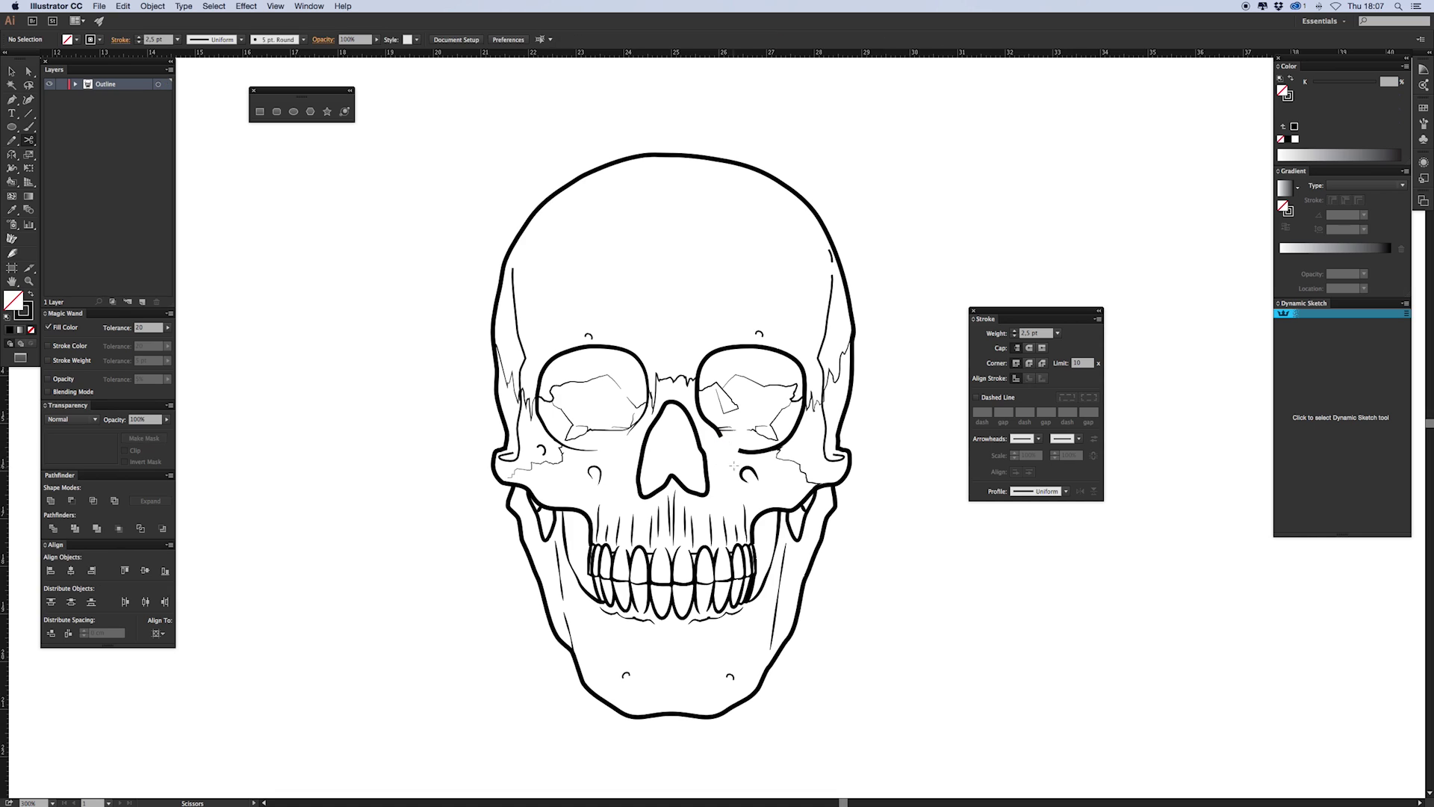
Apply the single-bulge tapered width profile to the right eye socket outline
key("v")
left_click(750, 452)
left_click(1022, 492)
left_click(1021, 527)
left_click(926, 532)
Try the single-bulge width profile on the nose opening outline, then apply the double-bulge profile instead
left_click(705, 470)
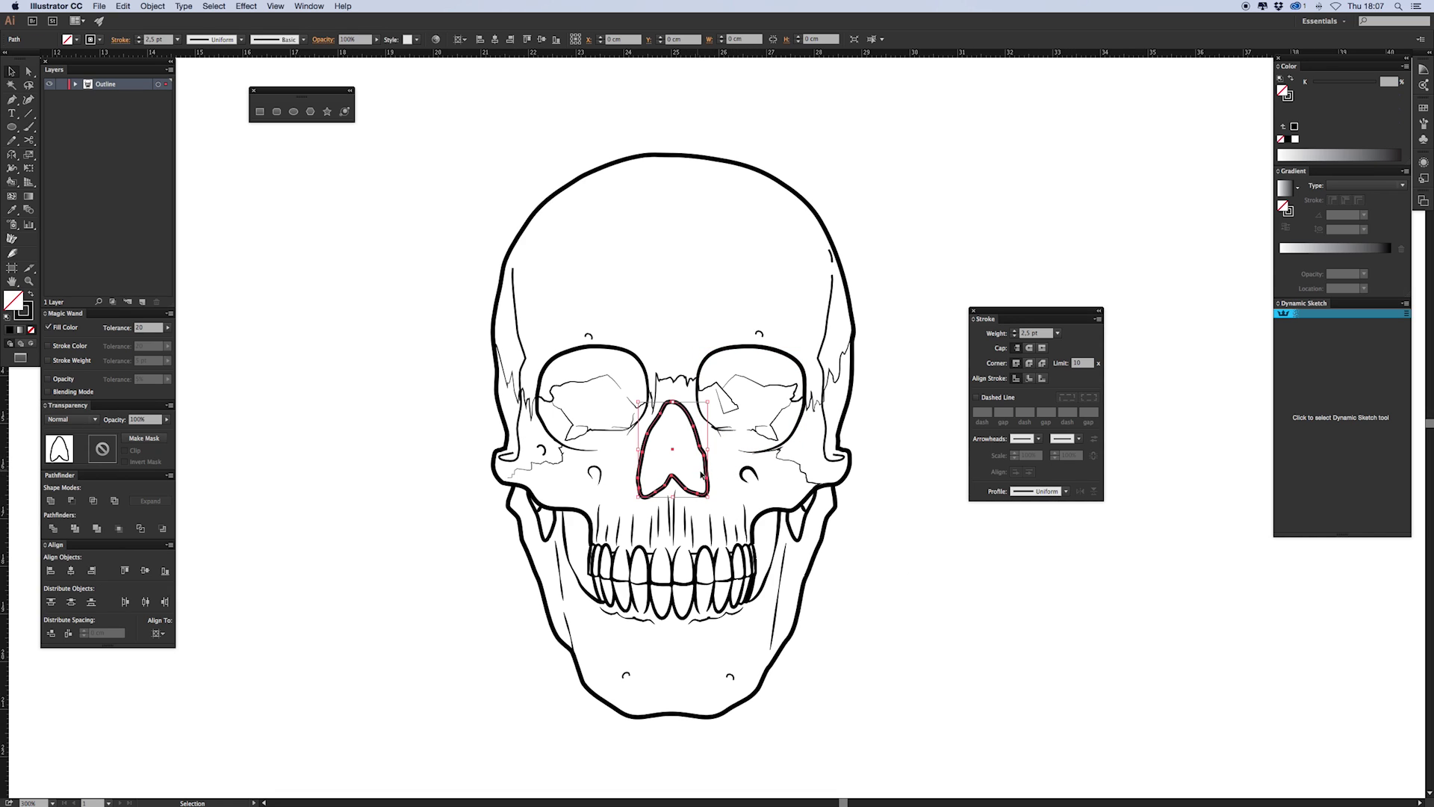
left_click(1018, 494)
left_click(1022, 527)
left_click(1023, 493)
left_click(1022, 545)
left_click(897, 586)
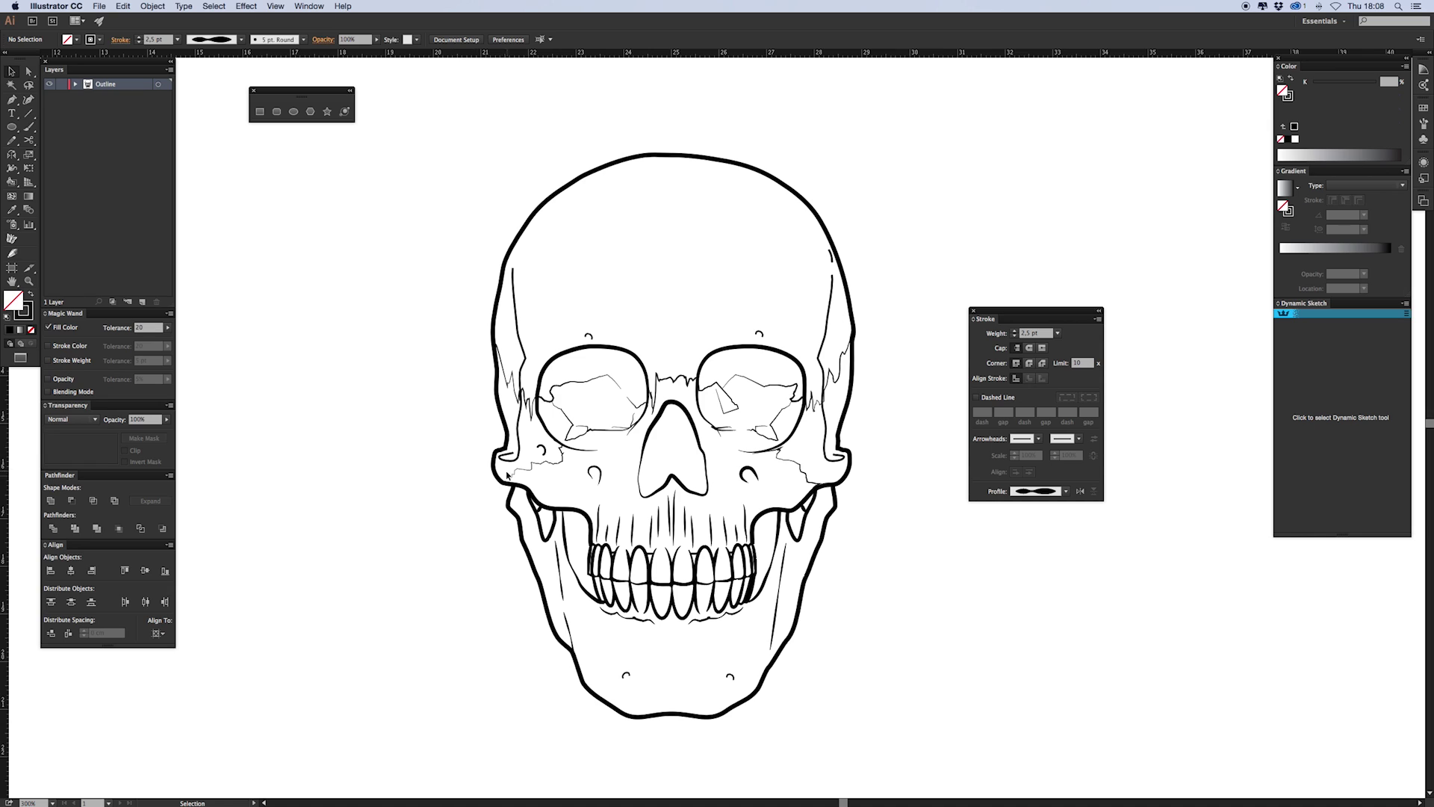
Match both temple lines to the skull outline's 2.5 pt stroke and apply the double-bulge tapered width profile
left_click(520, 454)
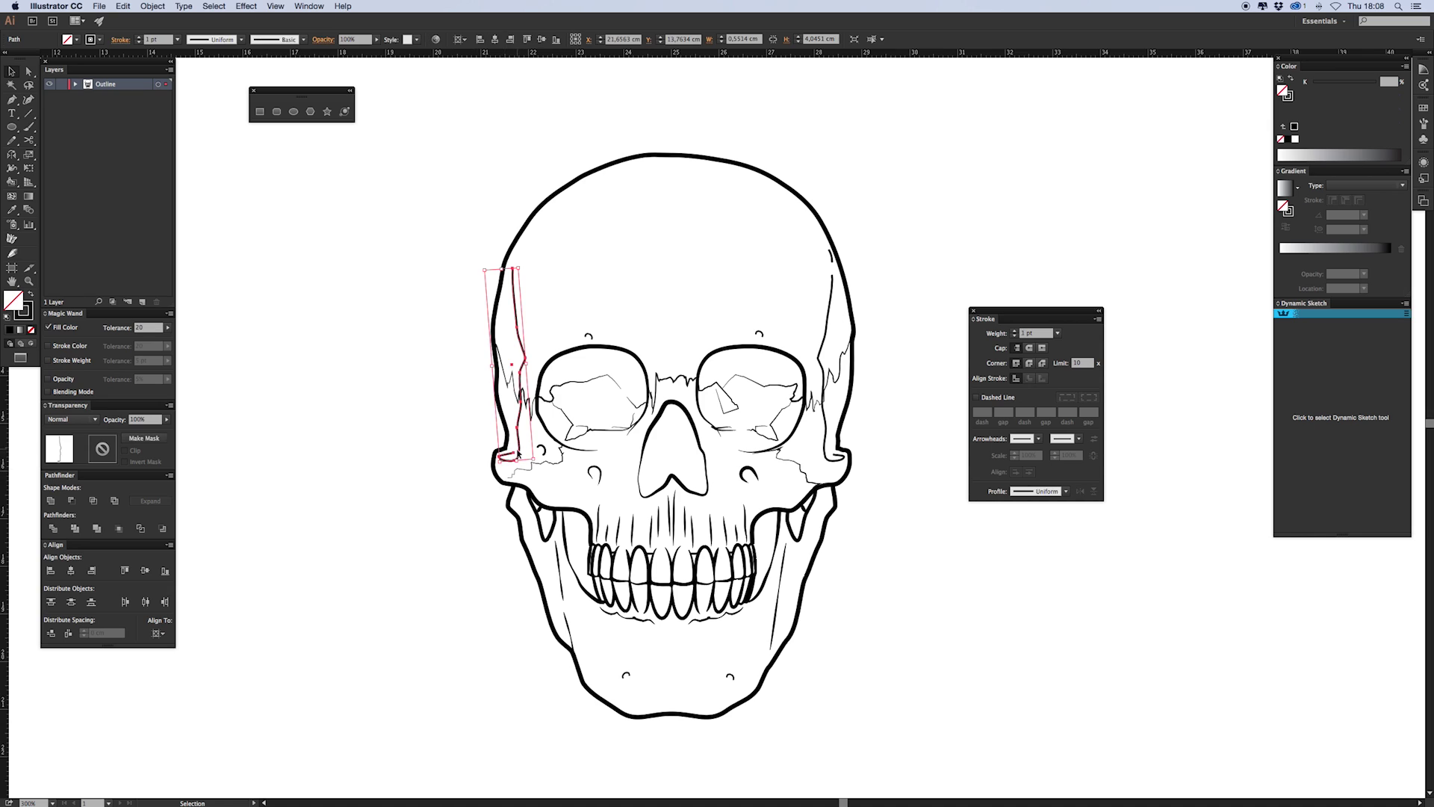
left_click(827, 332, "shift")
key("i")
left_click(844, 270)
left_click(1037, 492)
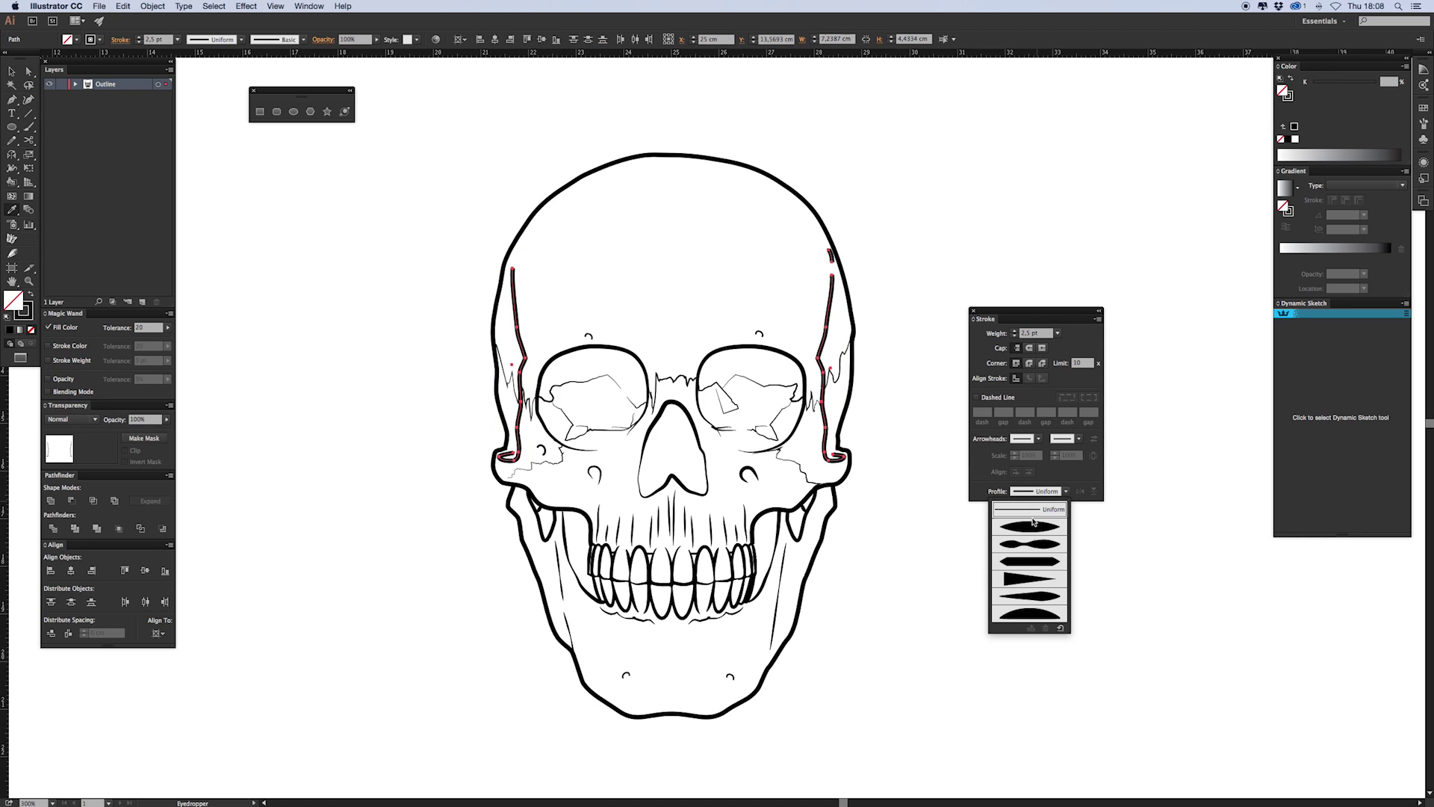
left_click(1019, 551)
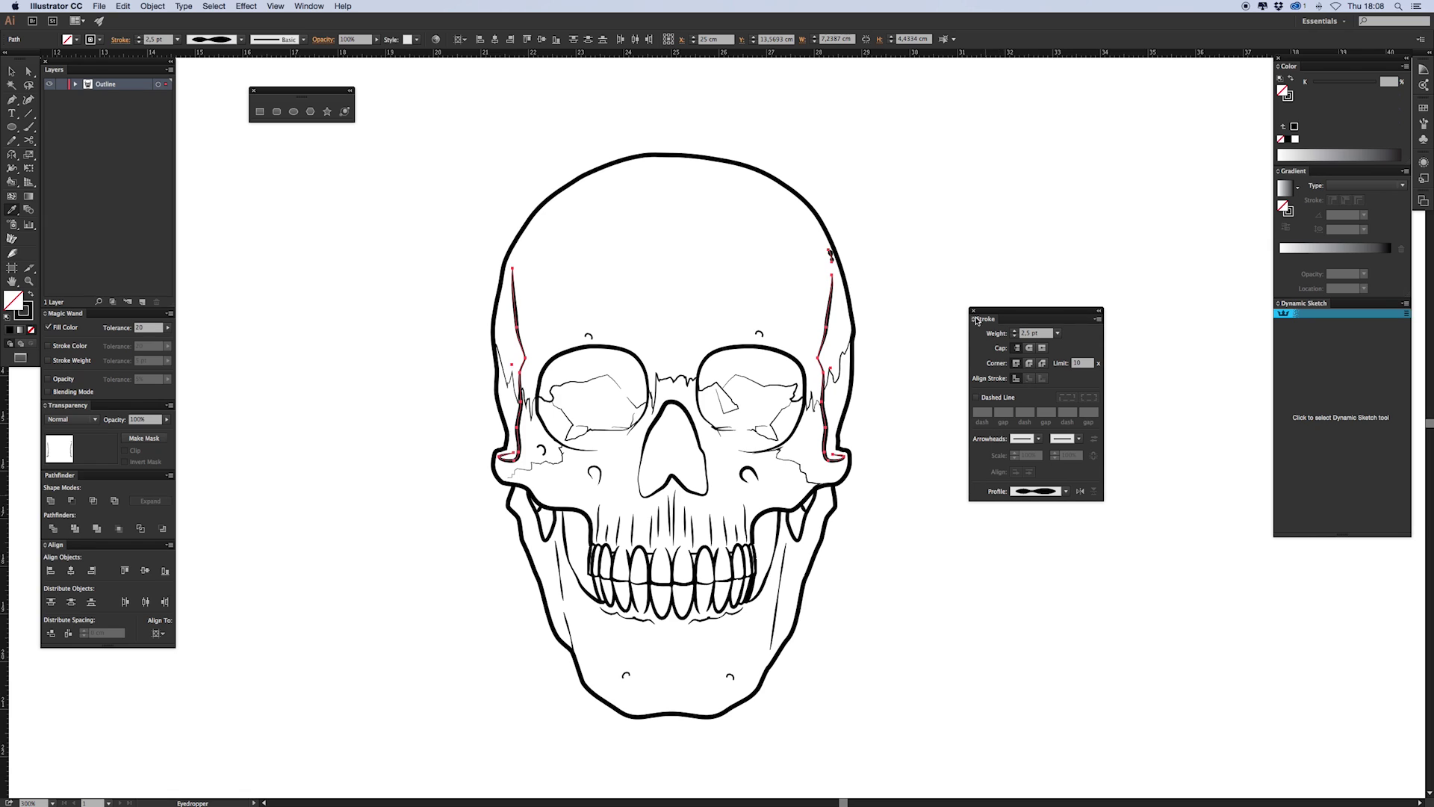
key("v")
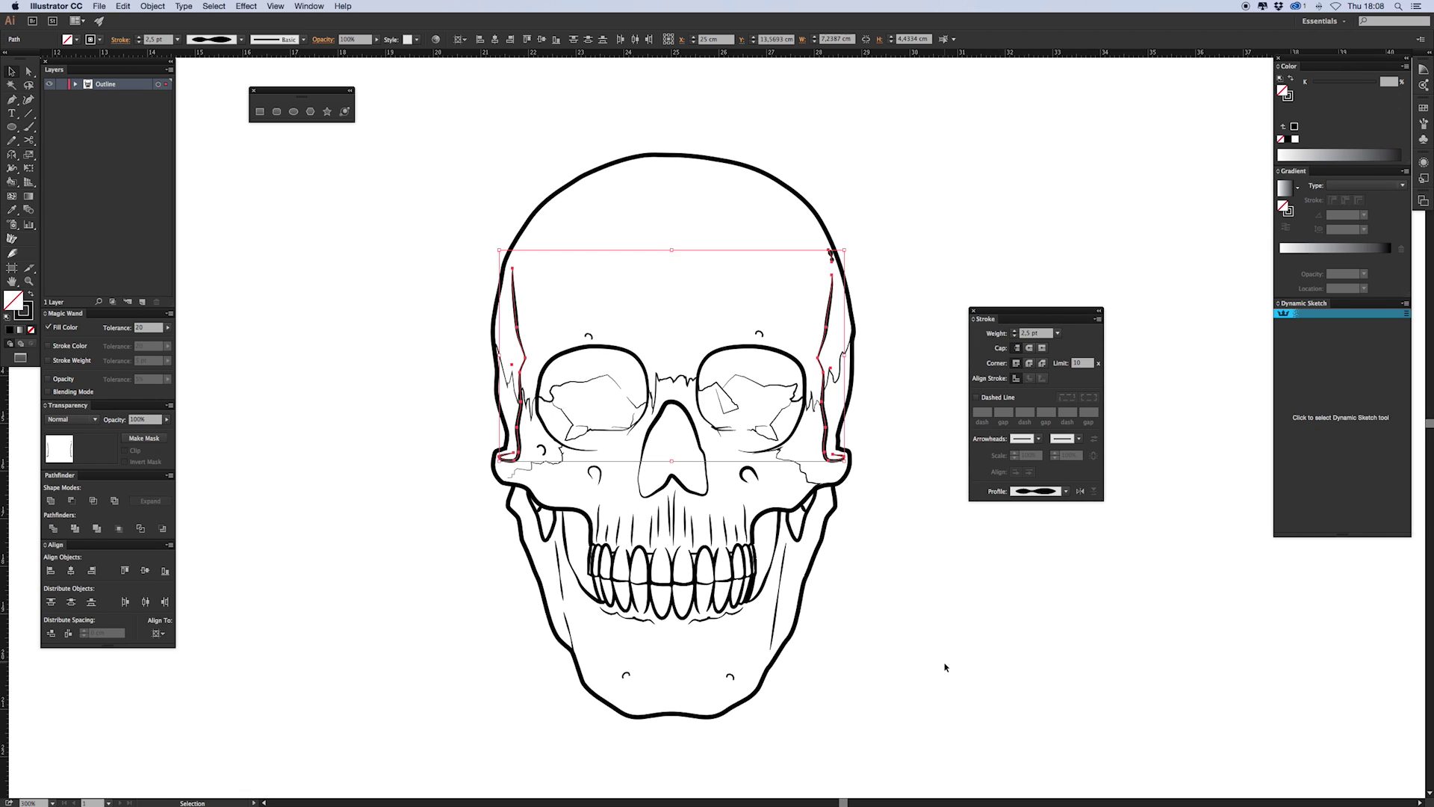
left_click(416, 467)
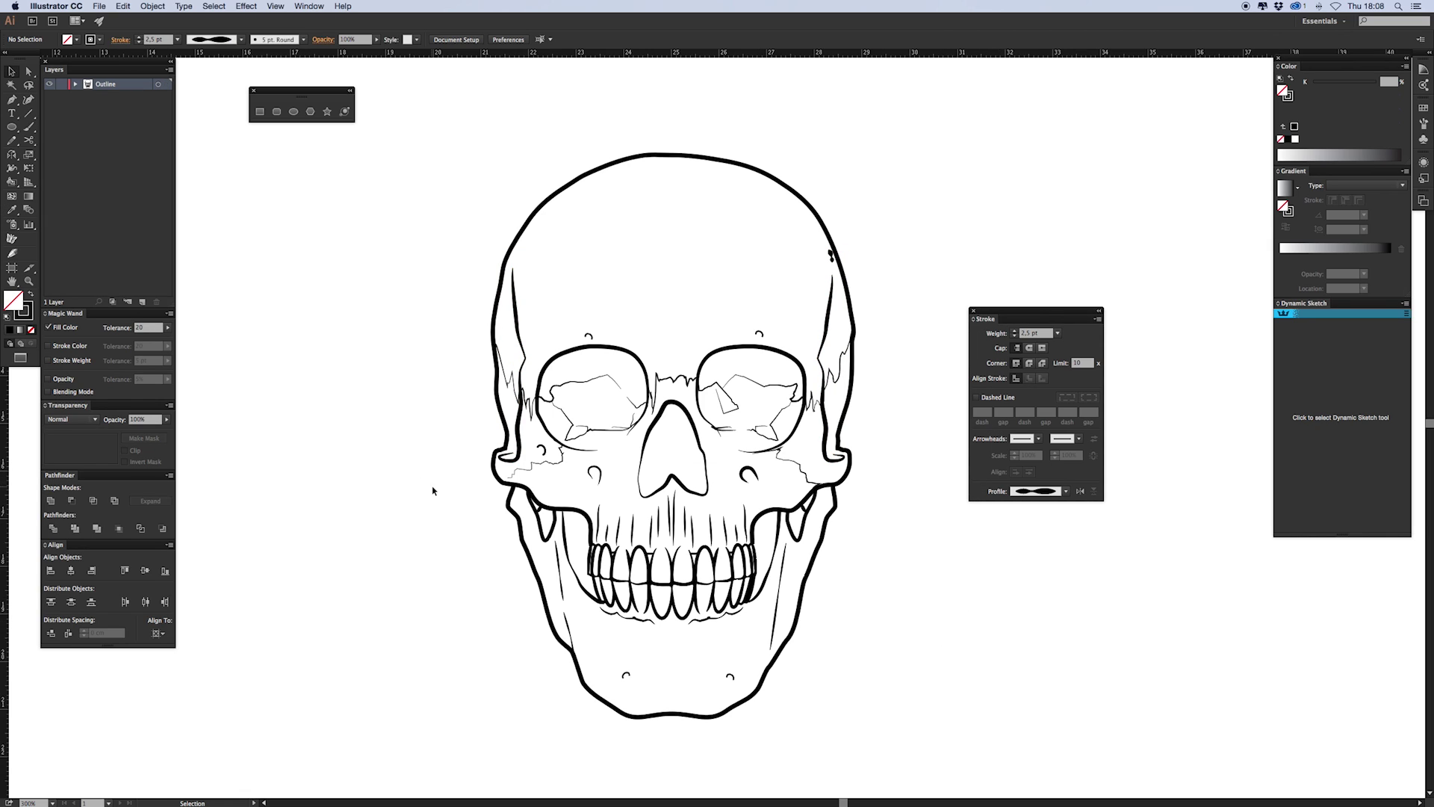
Restyle the small mark inside the skull's upper right edge and redraw the left temple line's bend with the Pencil tool
left_click(830, 256)
left_click(848, 504)
left_click_drag(521, 362, 518, 366)
key("n")
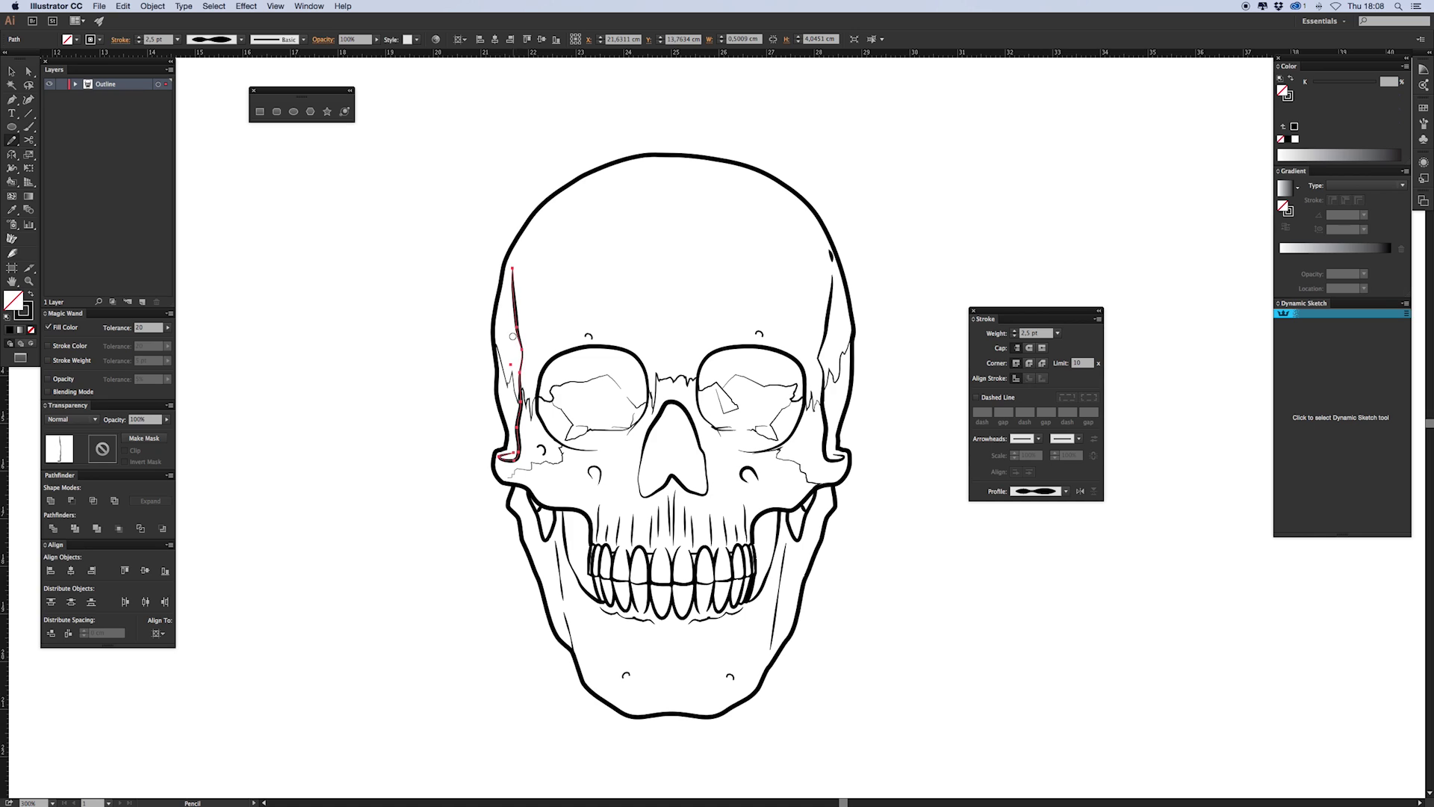
key("v")
left_click(795, 320)
Shift the small curve above the left eye socket slightly up and apply the single-bulge width profile to both brow curves
mouse_move(598, 328)
left_mouse_down()
mouse_move(579, 336)
mouse_move(597, 340)
mouse_move(599, 310)
mouse_move(584, 340)
mouse_move(585, 326)
left_mouse_up()
left_click(759, 333, "shift")
left_click(1035, 492)
left_click(1008, 537)
left_click(570, 323)
Set the small curved mark on the left cheekbone to a 2 pt stroke with the single-bulge tapered width profile
left_click_drag(553, 441, 540, 454)
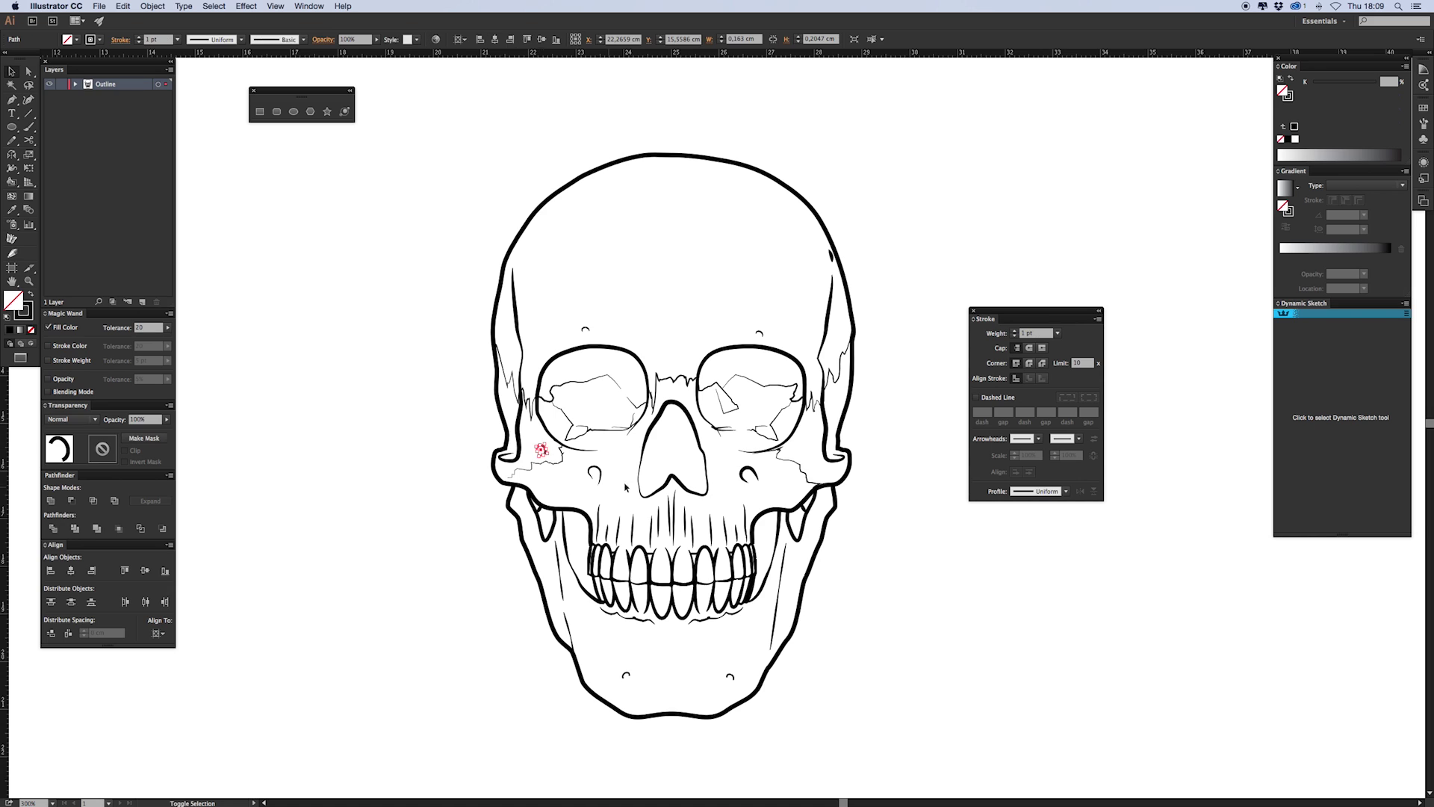
left_click_drag(1032, 333, 1001, 376)
type("2")
key("Return")
left_click(1035, 492)
left_click(1008, 537)
left_click(416, 449)
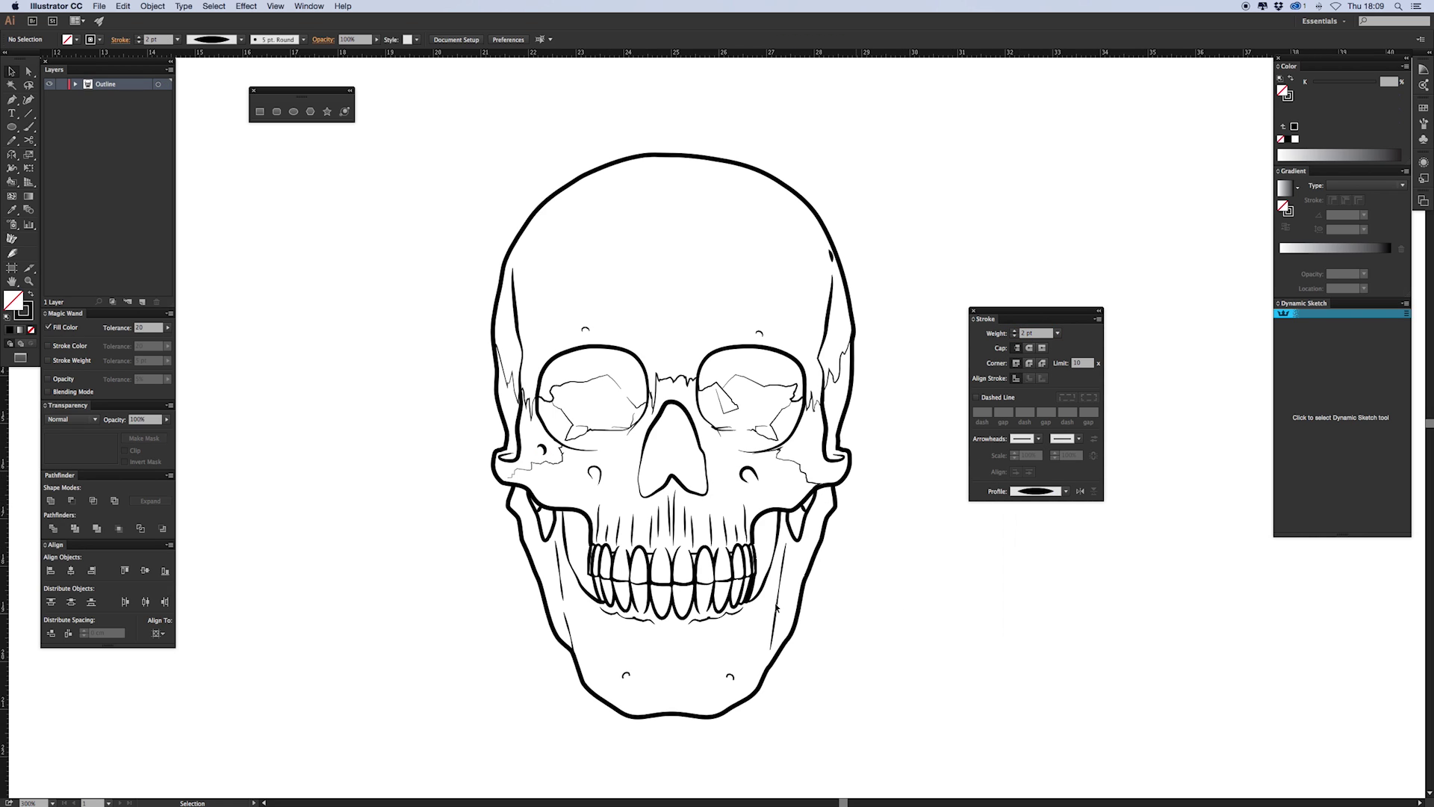
Nudge the anchor points at the left temple line's bend to the right to form a sharper outward corner
key("super+minus")
key("super+plus")
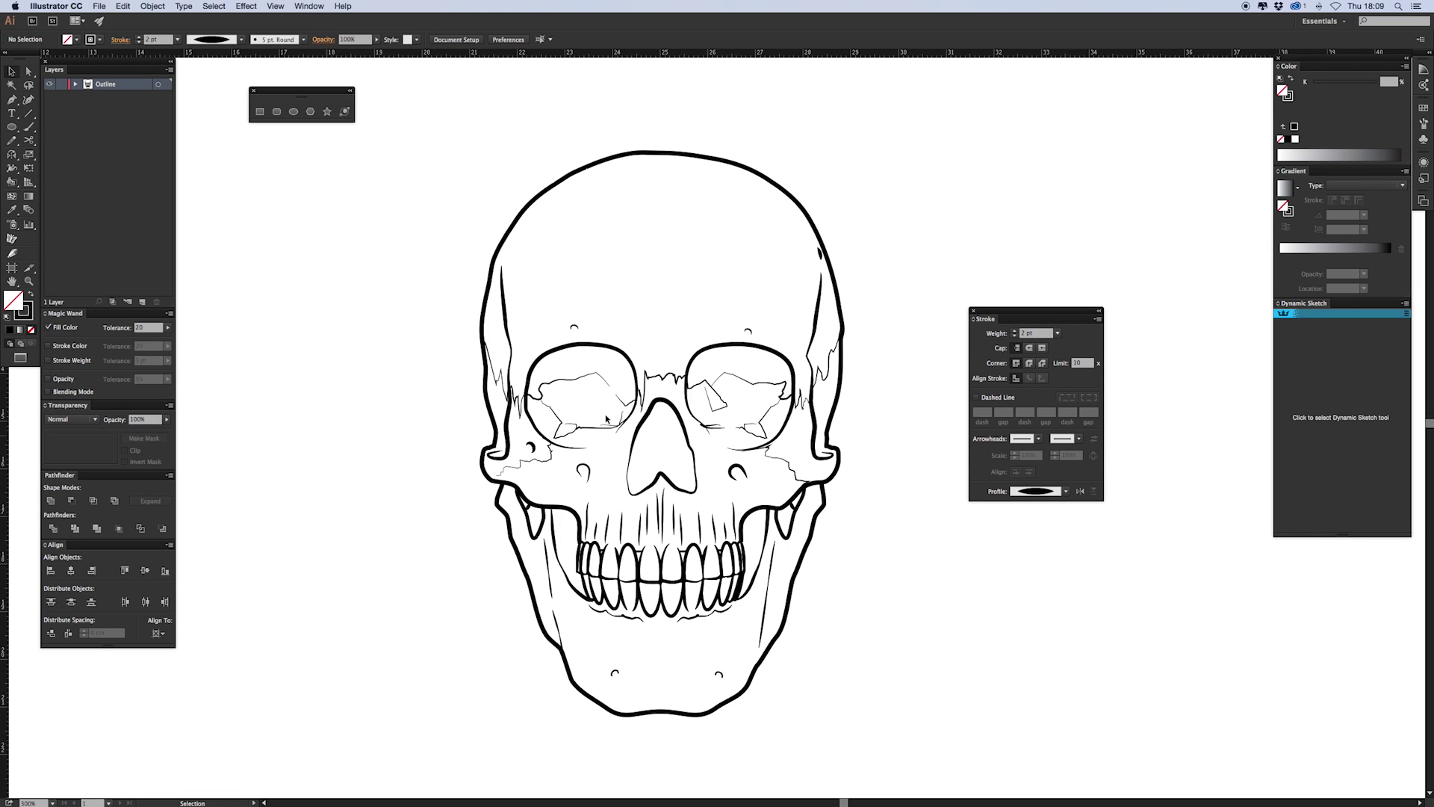
key("a")
left_click(511, 355)
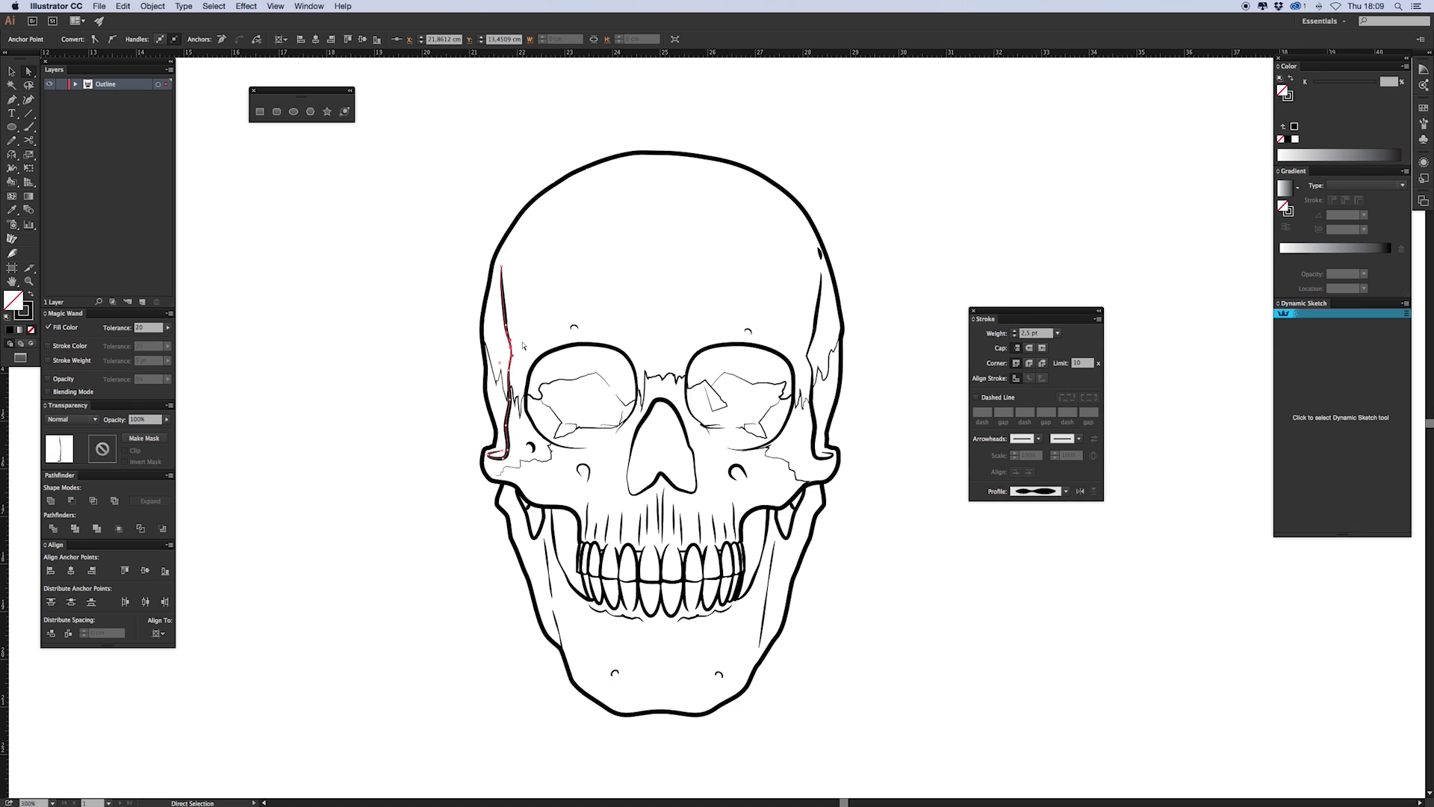
key("Right")
key("Right")
key("Right")
left_click(509, 371)
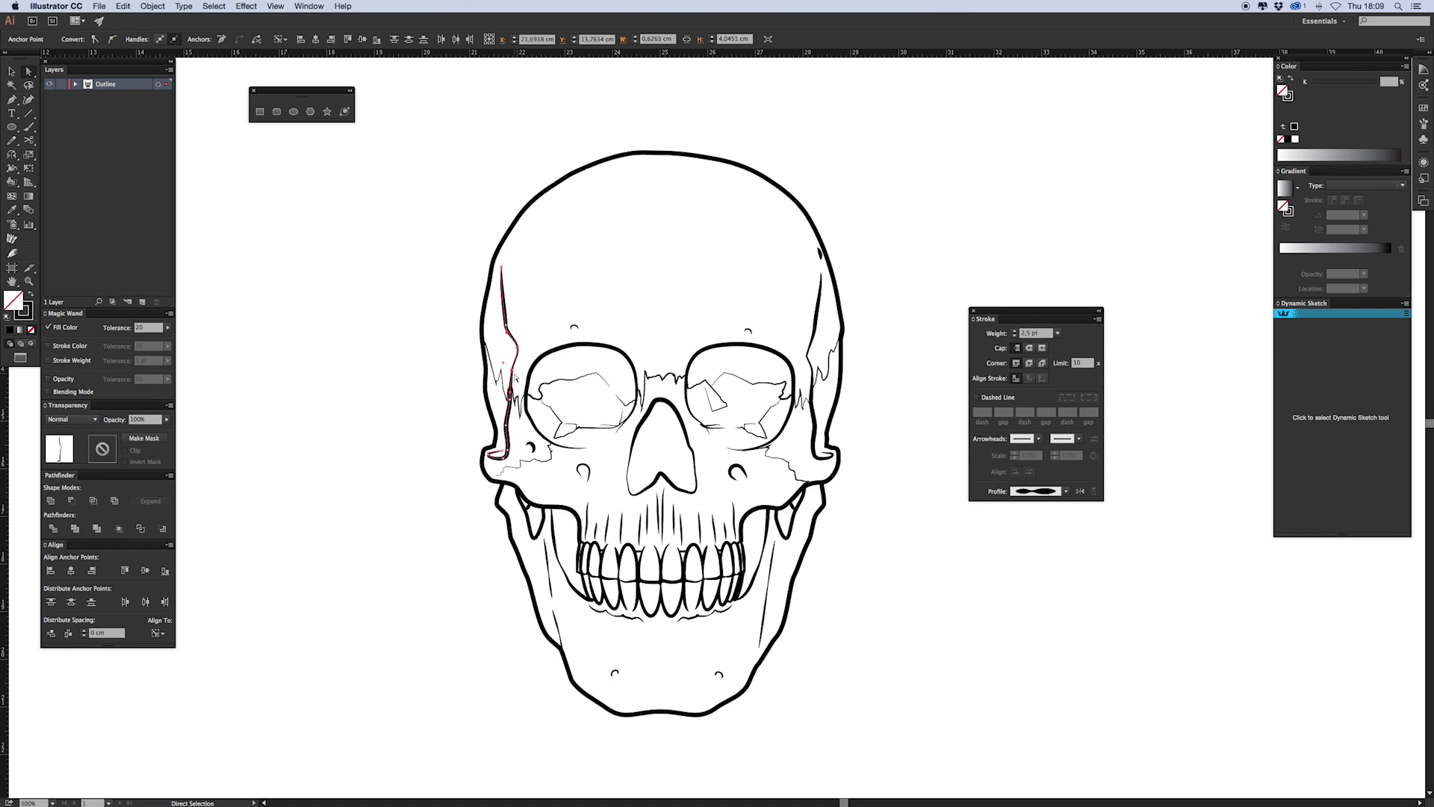
key("Right")
key("Right")
key("Right")
left_click(525, 341)
left_click(522, 342)
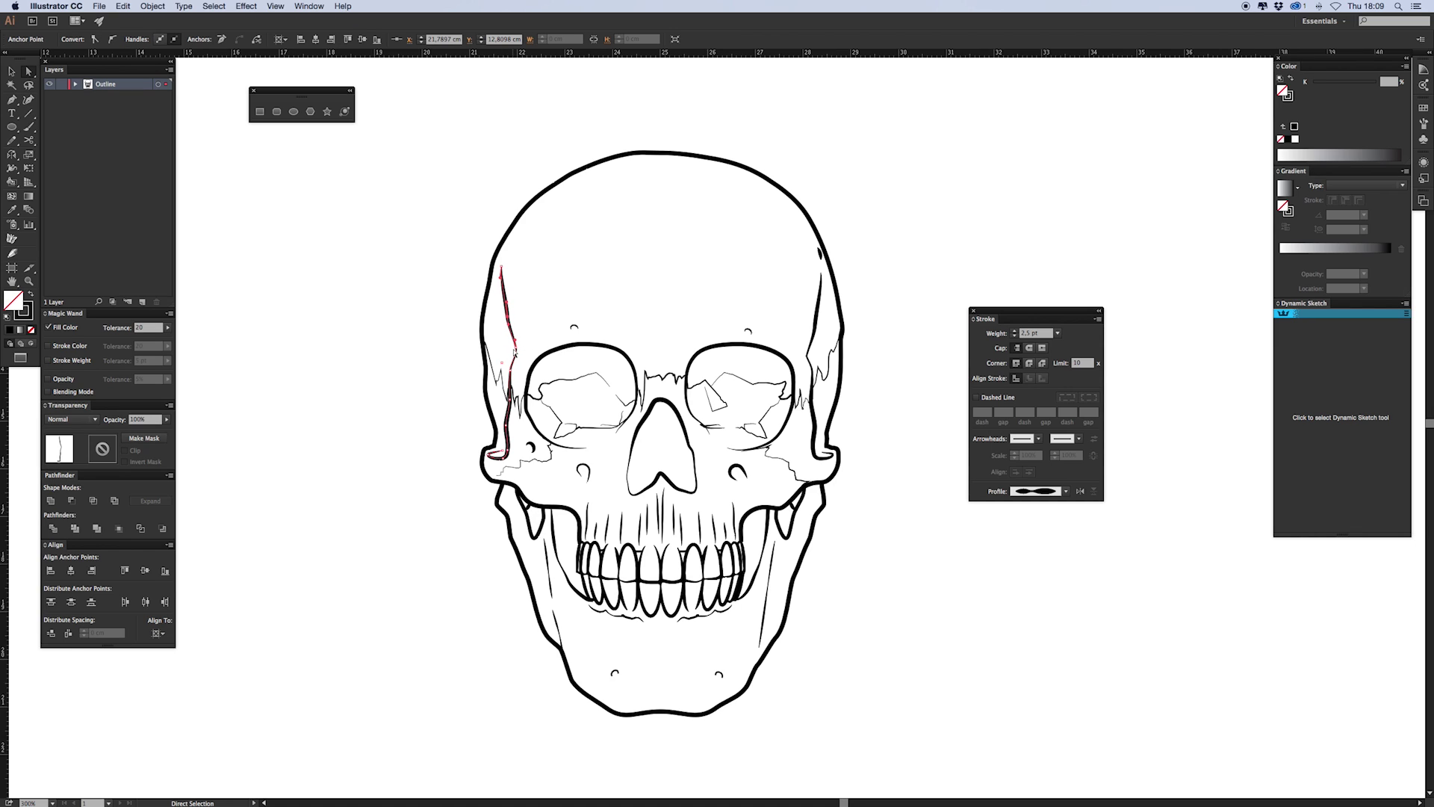
key("Right")
left_click(526, 329)
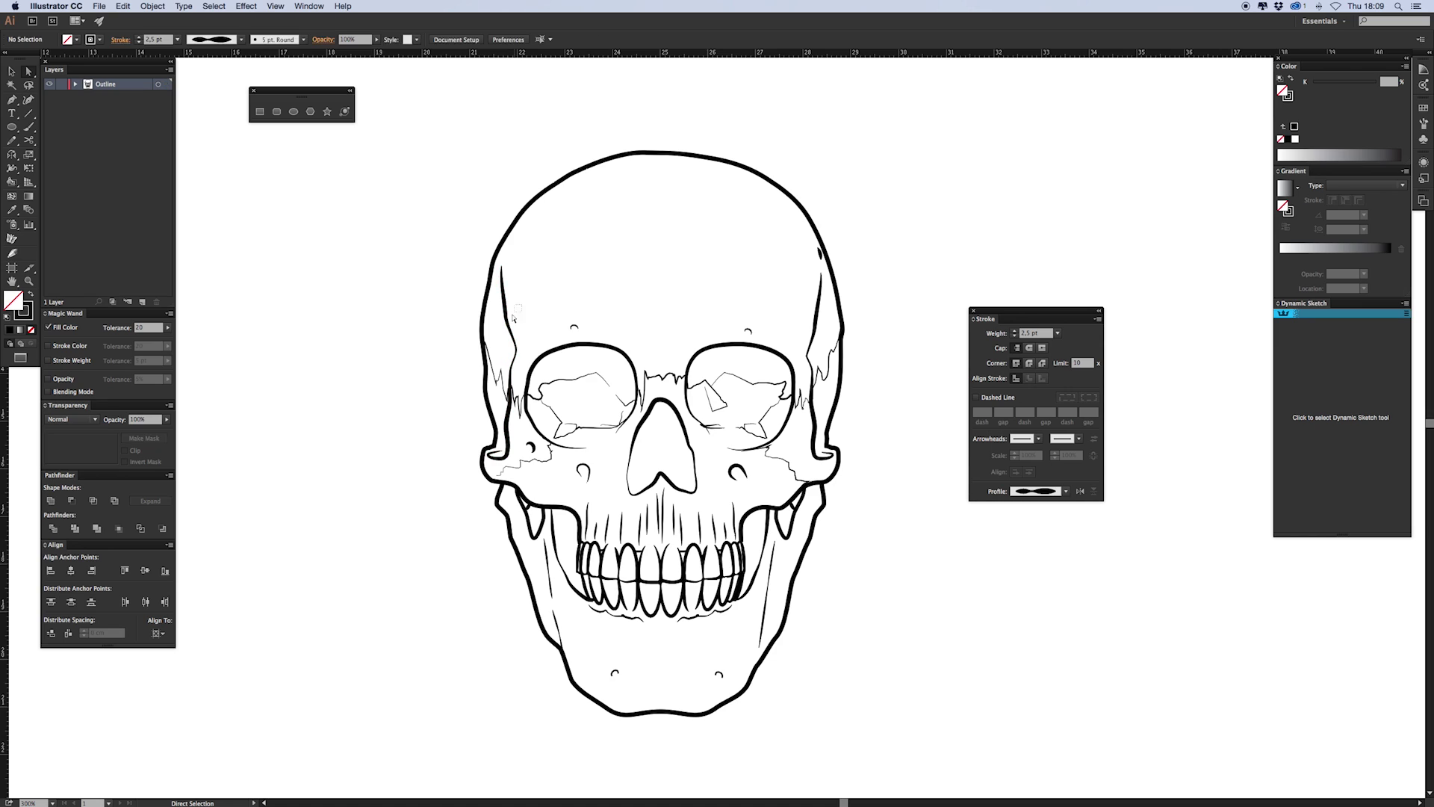
left_click(516, 346)
left_click(465, 343)
Replace the small left cheekbone mark with a lower-left arc cut from a circle about 0.64 cm wide
key("l")
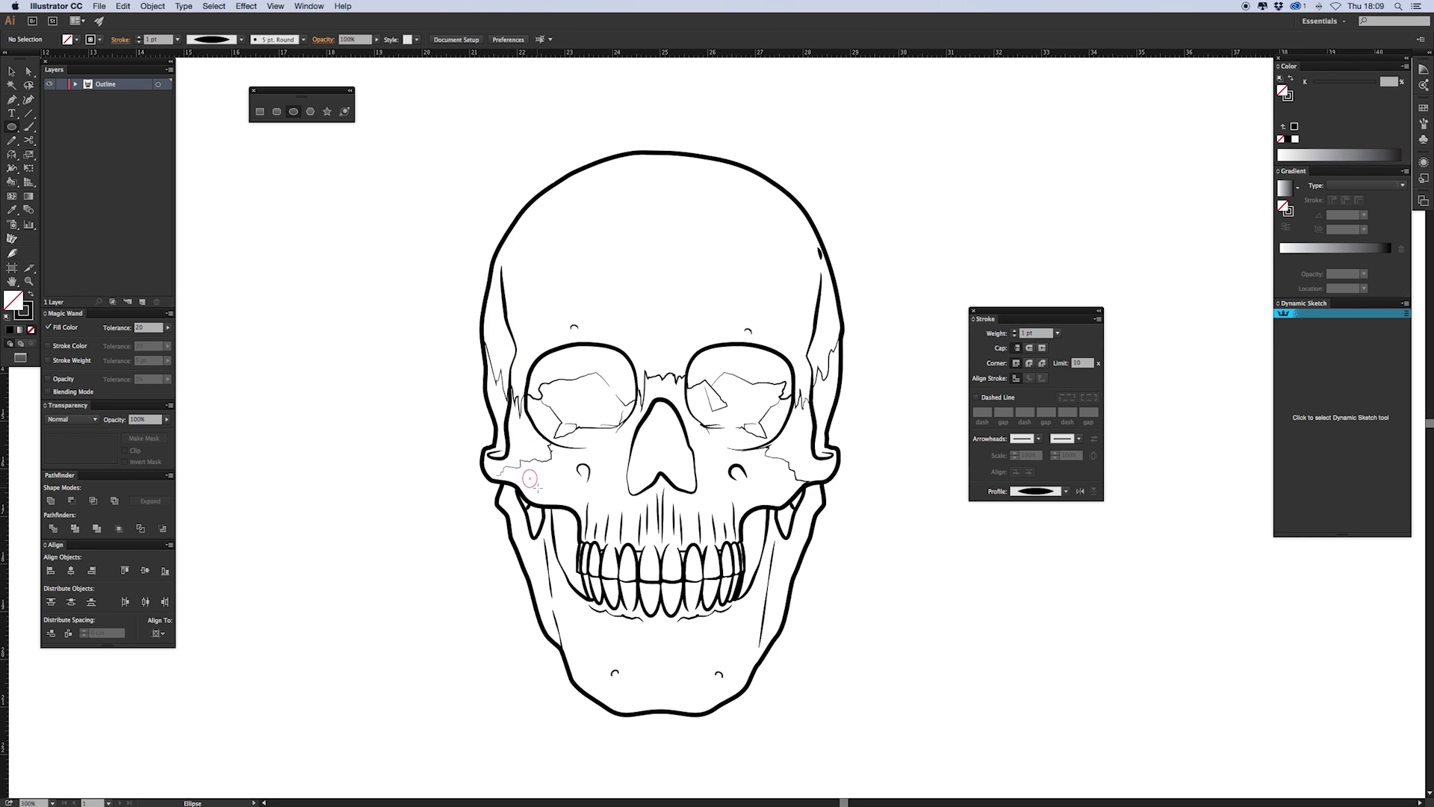
left_click_drag(529, 478, 545, 491)
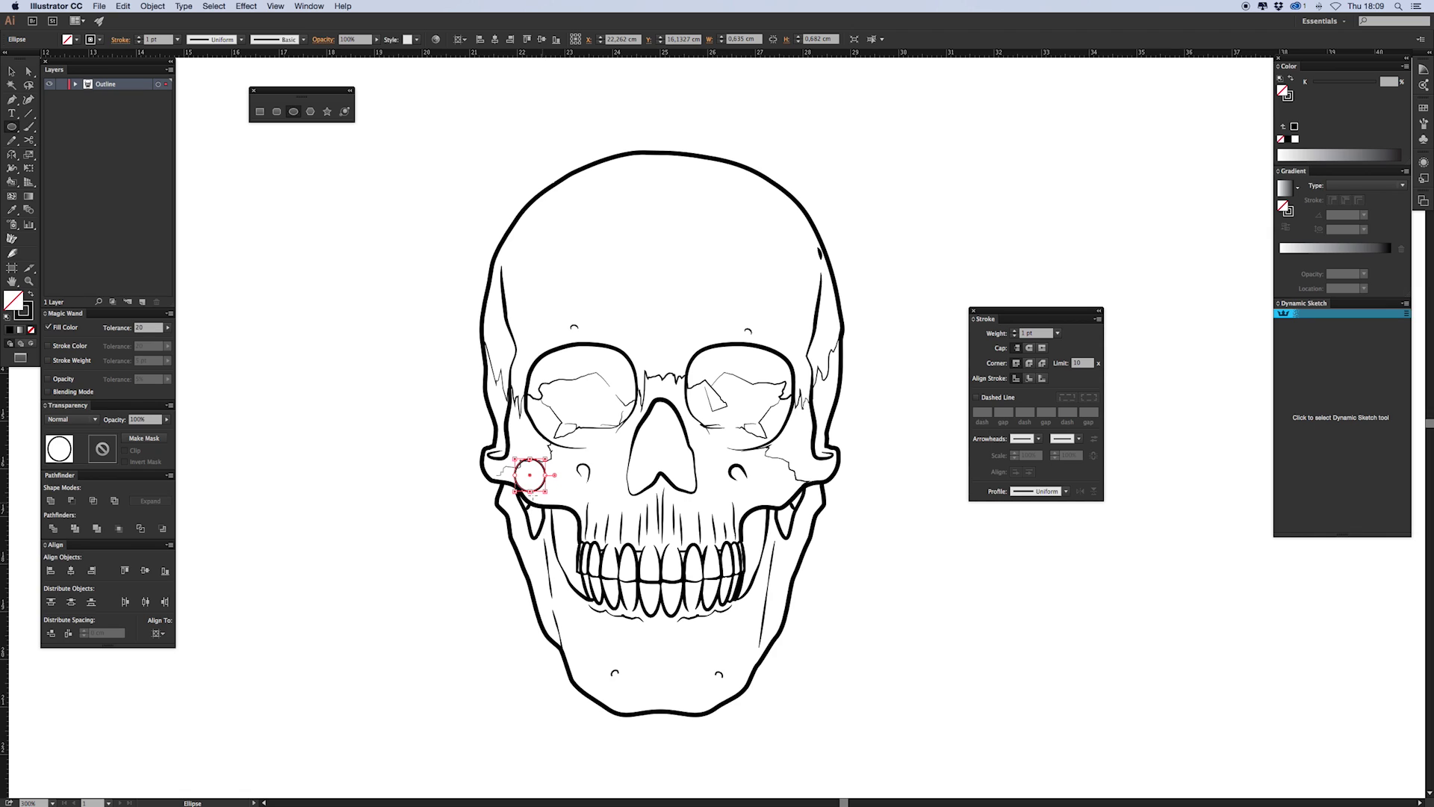
key("c")
left_click(514, 475)
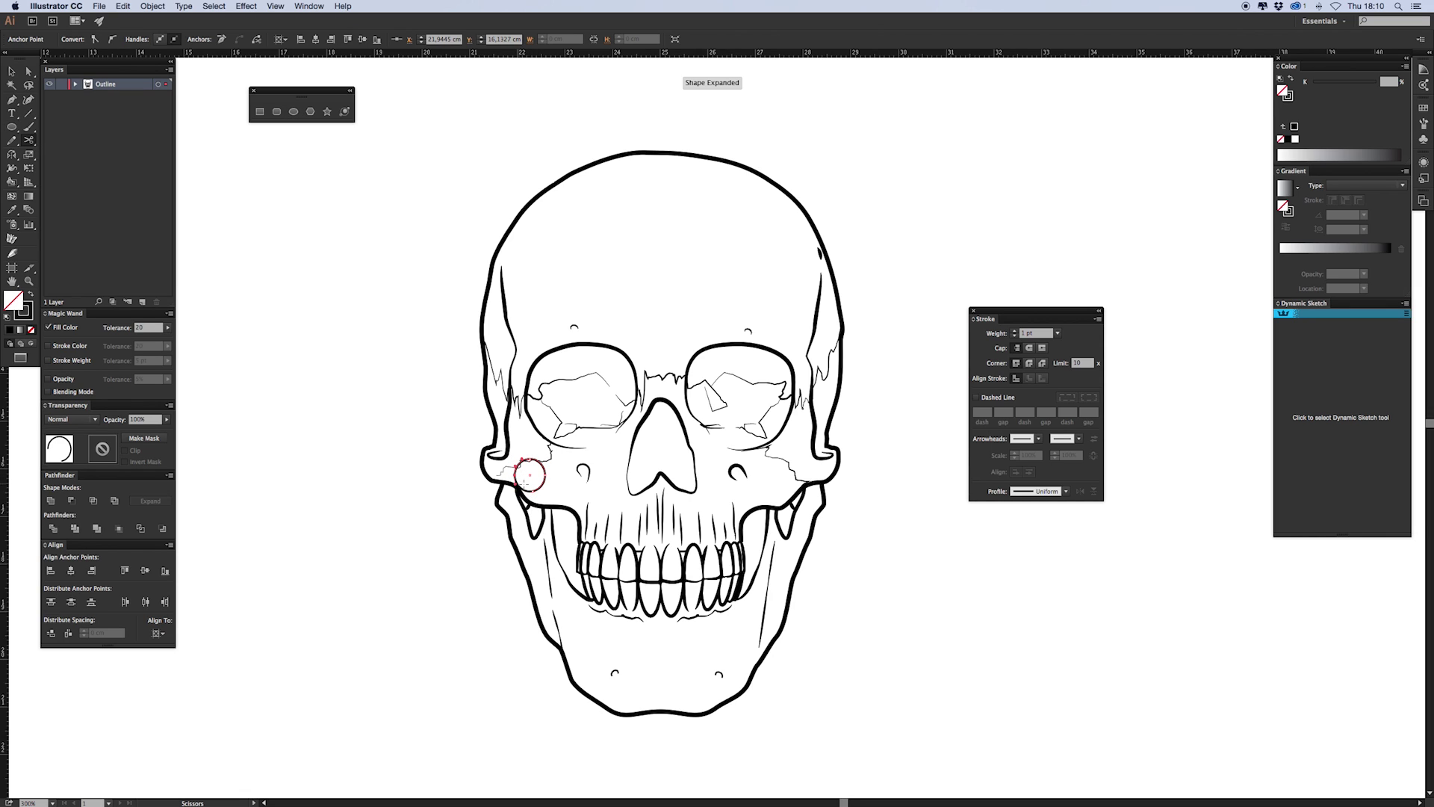
key("v")
key("Delete")
left_click_drag(526, 489, 530, 485)
Match the new cheekbone arc to the skull outline's 2.5 pt stroke and apply the double-bulge tapered width profile
key("i")
left_click(558, 510)
left_click(560, 508)
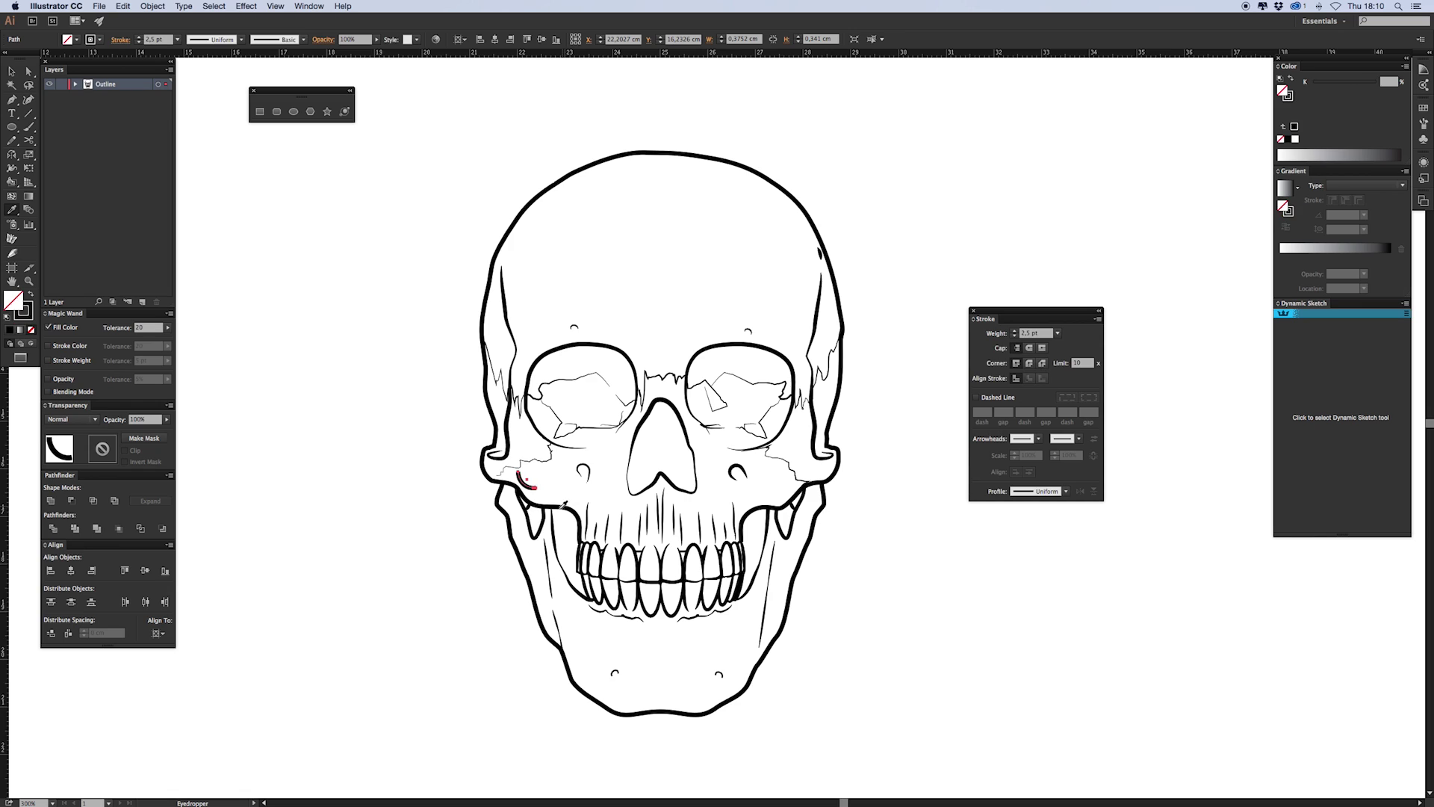
left_click(1035, 492)
left_click(1020, 549)
Set the cheekbone arc's stroke weight to 2 pt and shift the arc toward the cheekbone's outer edge
left_click(1027, 334)
key("Down")
key("Down")
key("Up")
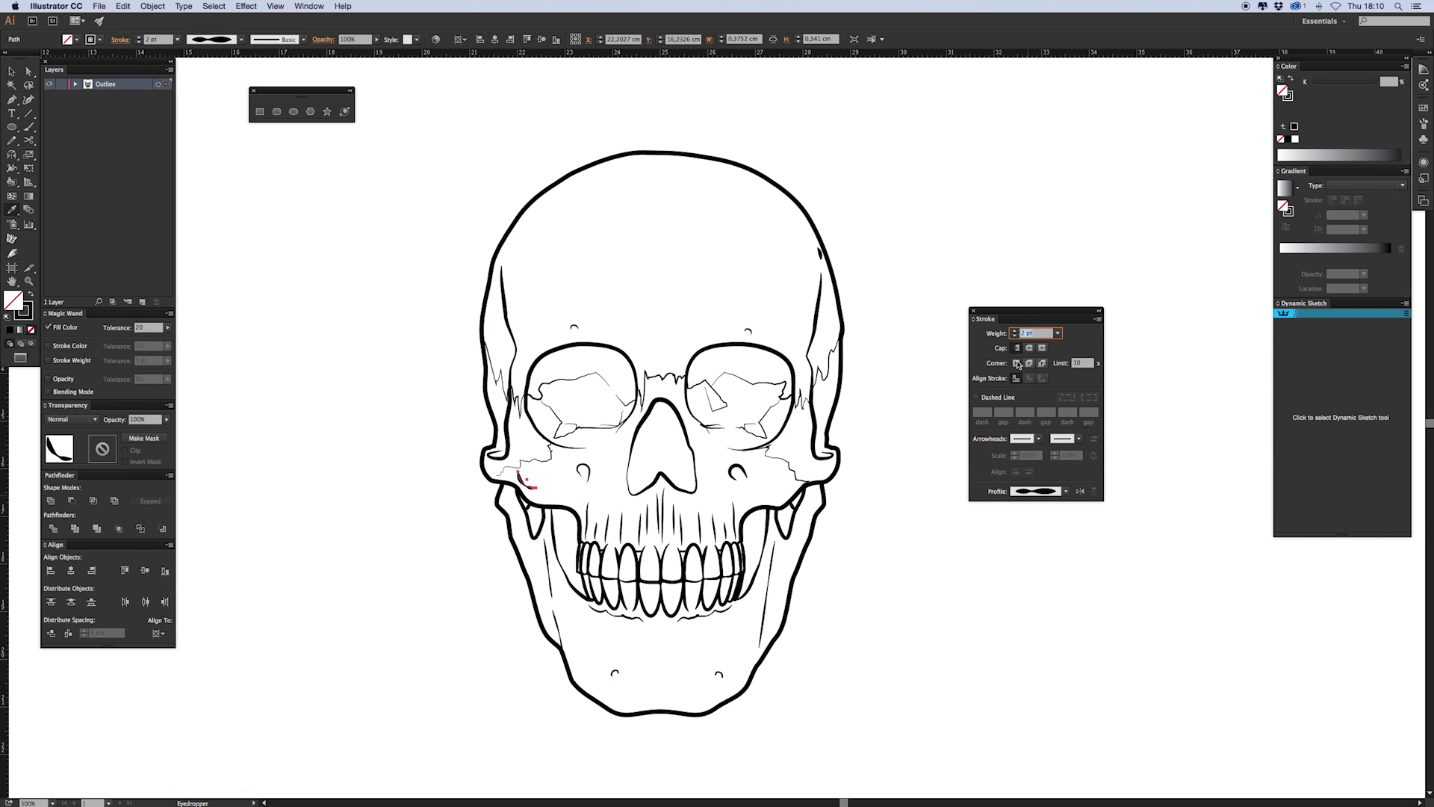
key("Return")
key("v")
left_click(832, 691)
left_click_drag(525, 487, 540, 502)
left_click(554, 495)
Draw a second circle on the left cheekbone and cut it with the Scissors tool, keeping its bottom arc about 0.54 cm wide
key("k")
key("l")
left_click(543, 495)
left_click(554, 507)
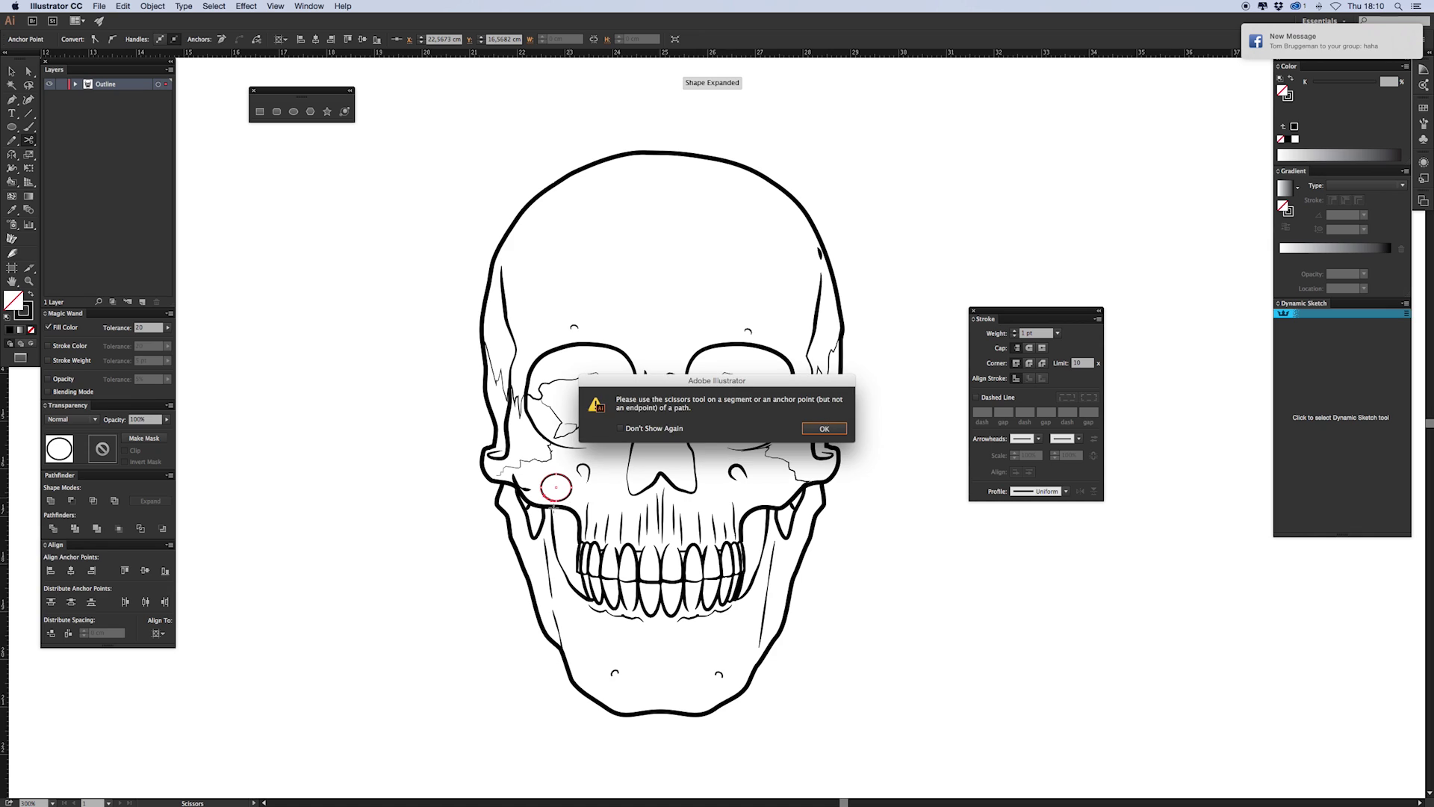
key("Return")
key("Delete")
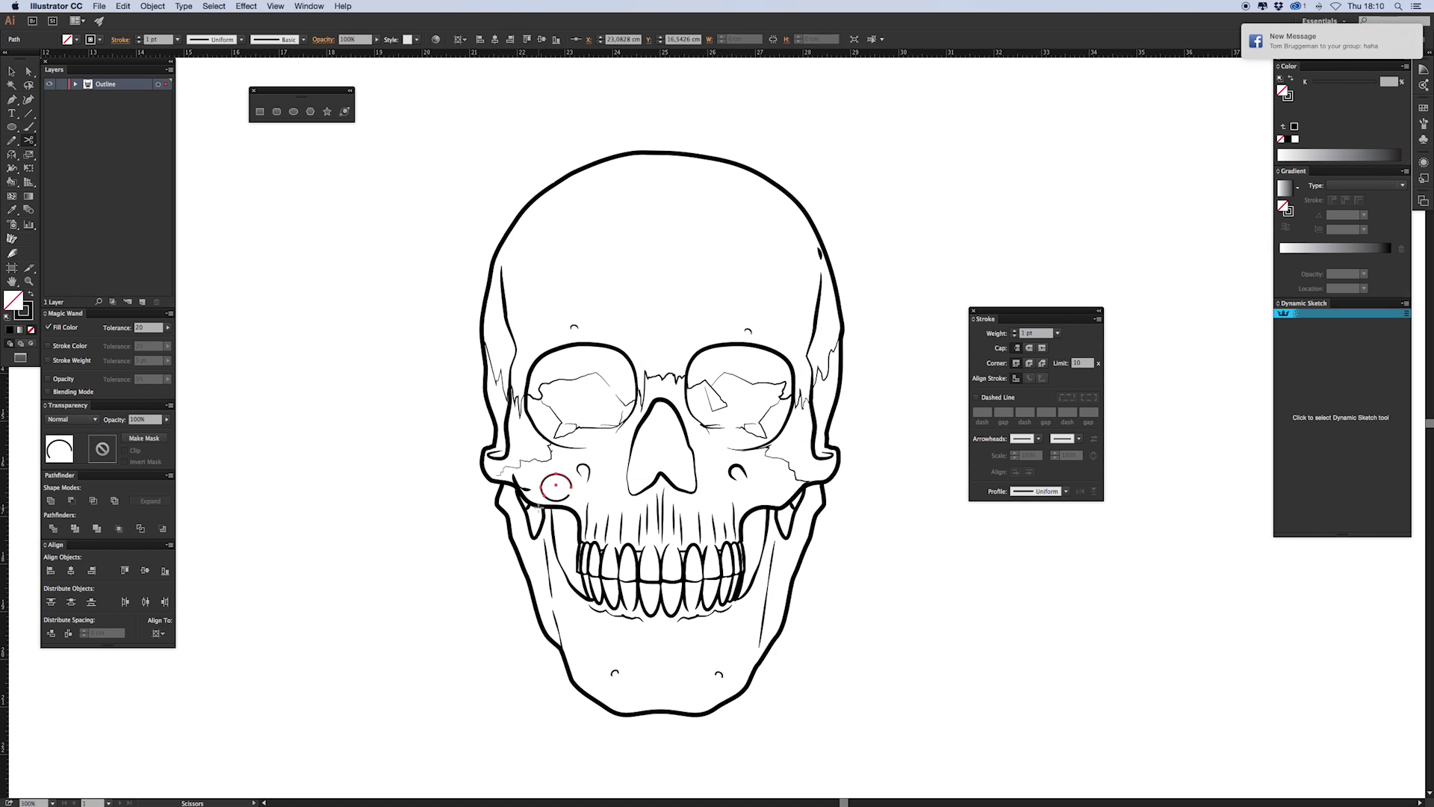
key("v")
left_click(568, 499)
Give the second cheekbone arc a 2 pt stroke and the single-bulge tapered width profile, nudging it slightly up and left
key("r")
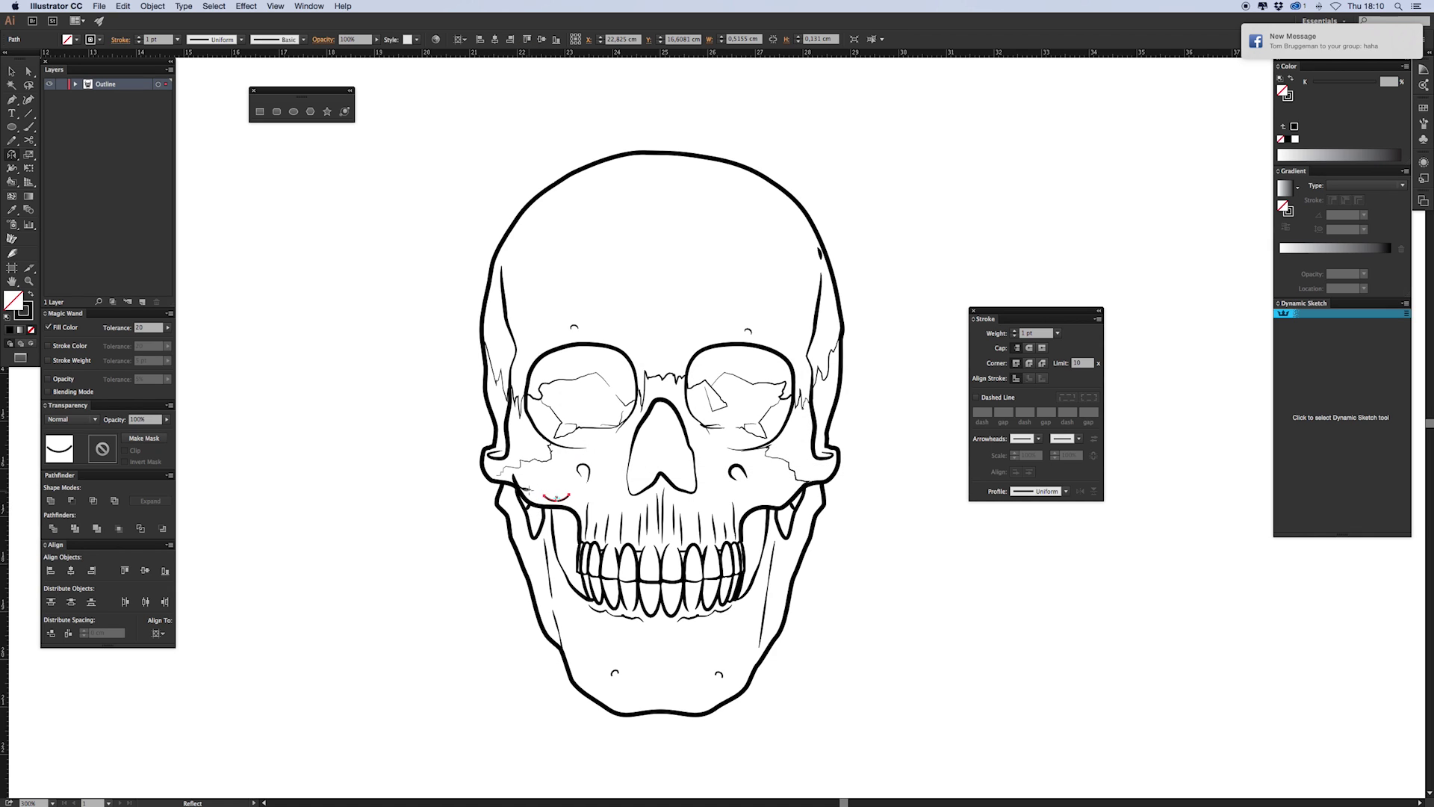
key("i")
left_click(529, 489)
key("Up")
key("Up")
key("Left")
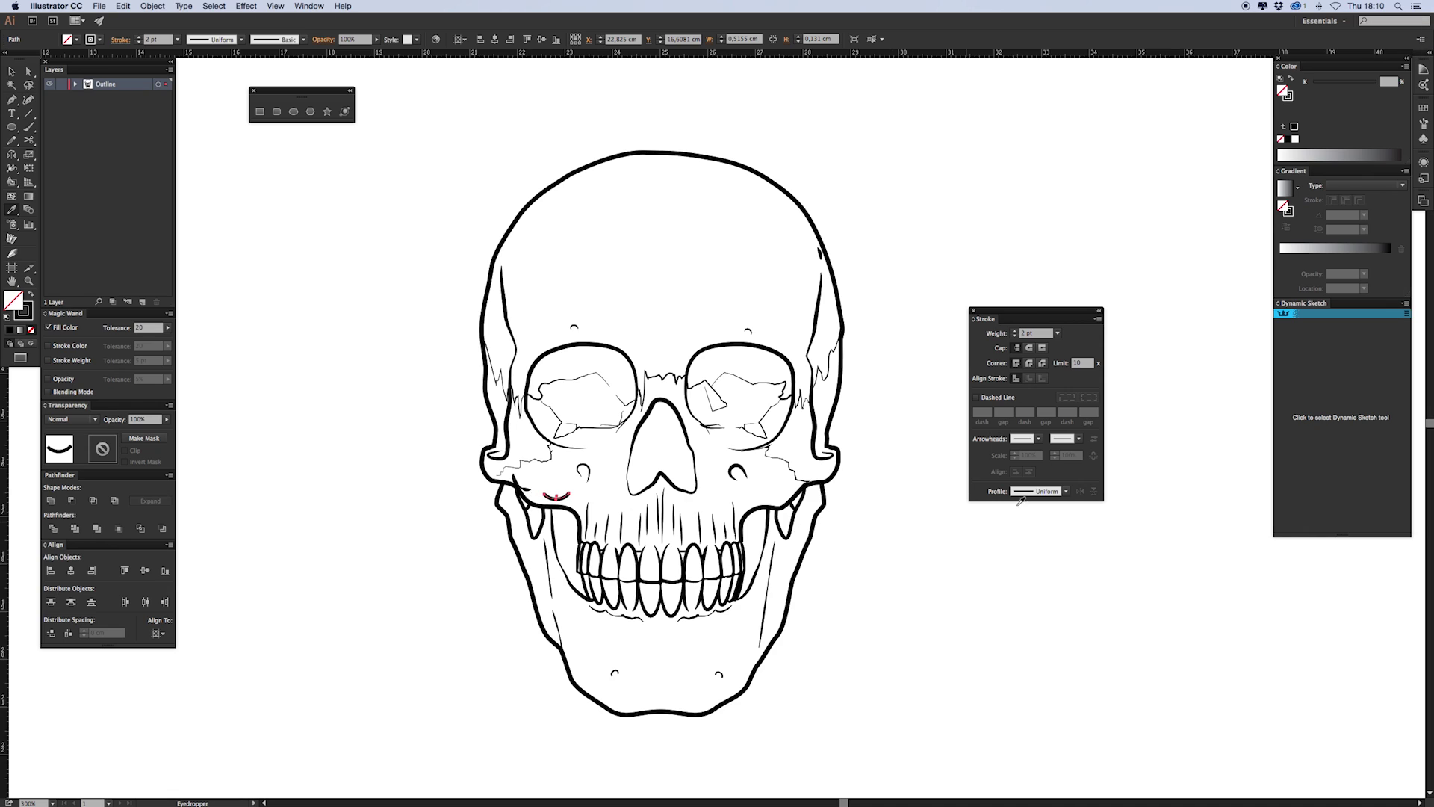
left_click(1038, 492)
left_click(1030, 527)
key("v")
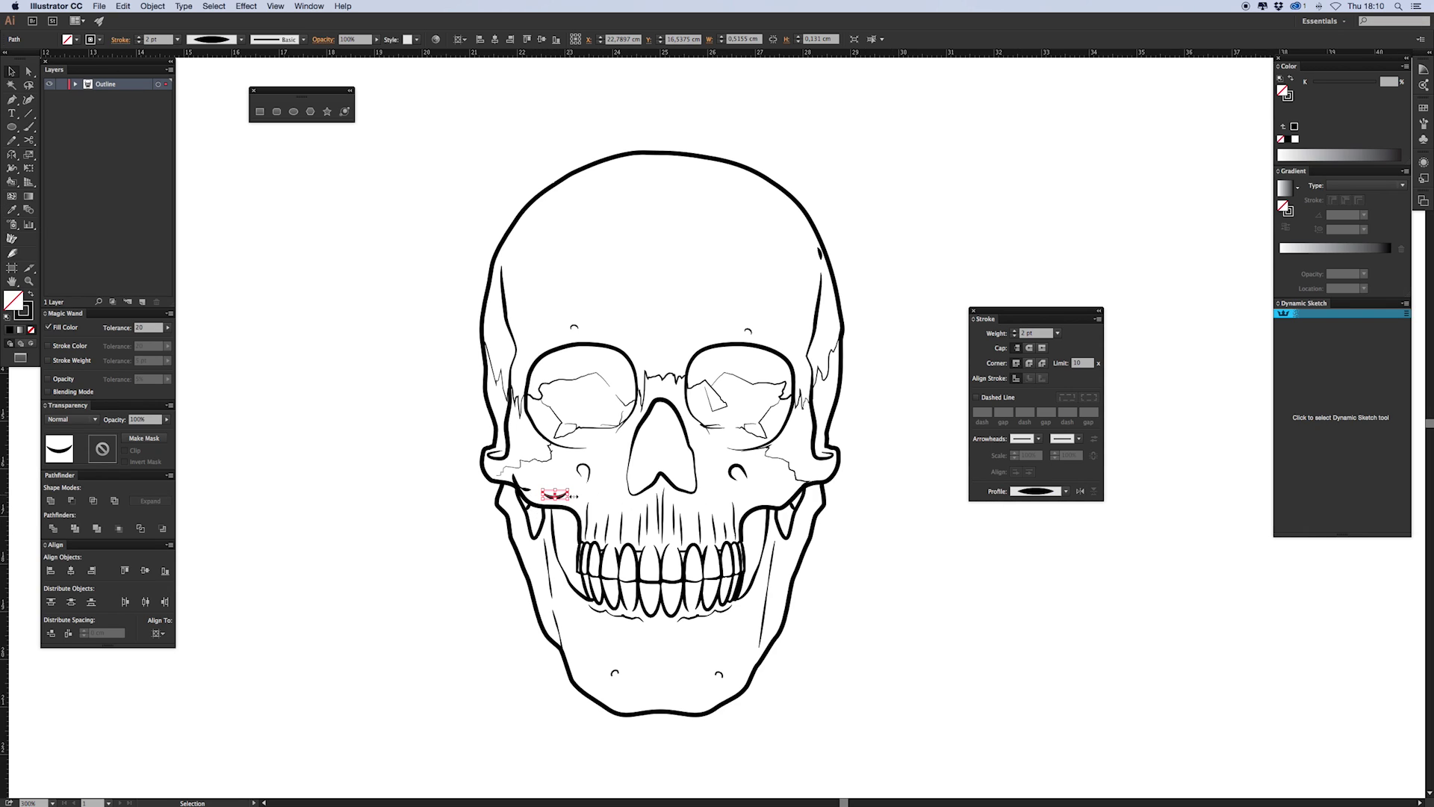
Rotate the second cheekbone arc slightly and reshape it with the Pencil tool to follow the cheekbone's lower edge
left_click_drag(573, 503, 575, 496)
key("n")
key("v")
left_click(554, 482)
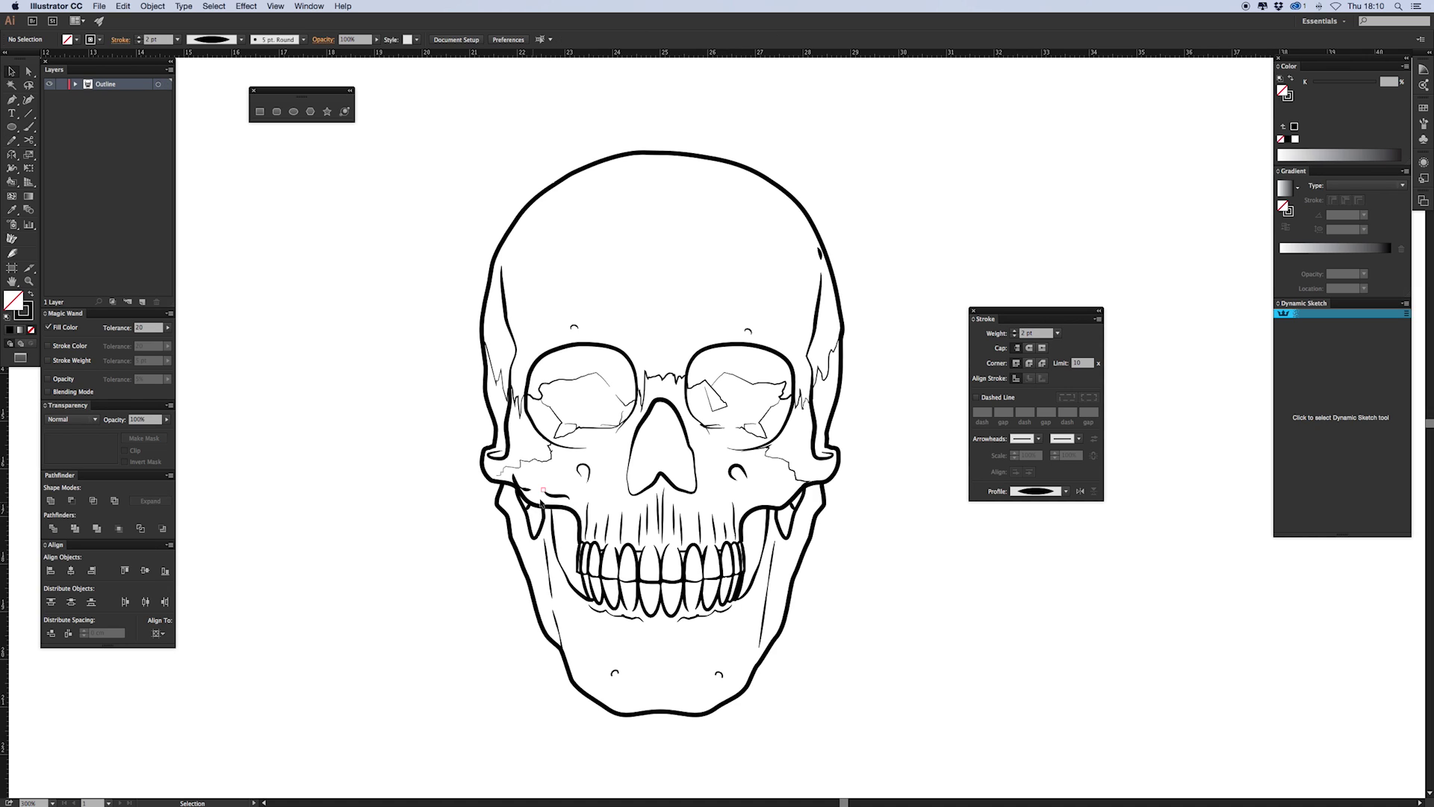
Sketch a short line about 0.4 cm tall between the left cheekbone and upper teeth and apply the single-bulge tapered width profile
key("shift+n")
left_click_drag(604, 484, 602, 504)
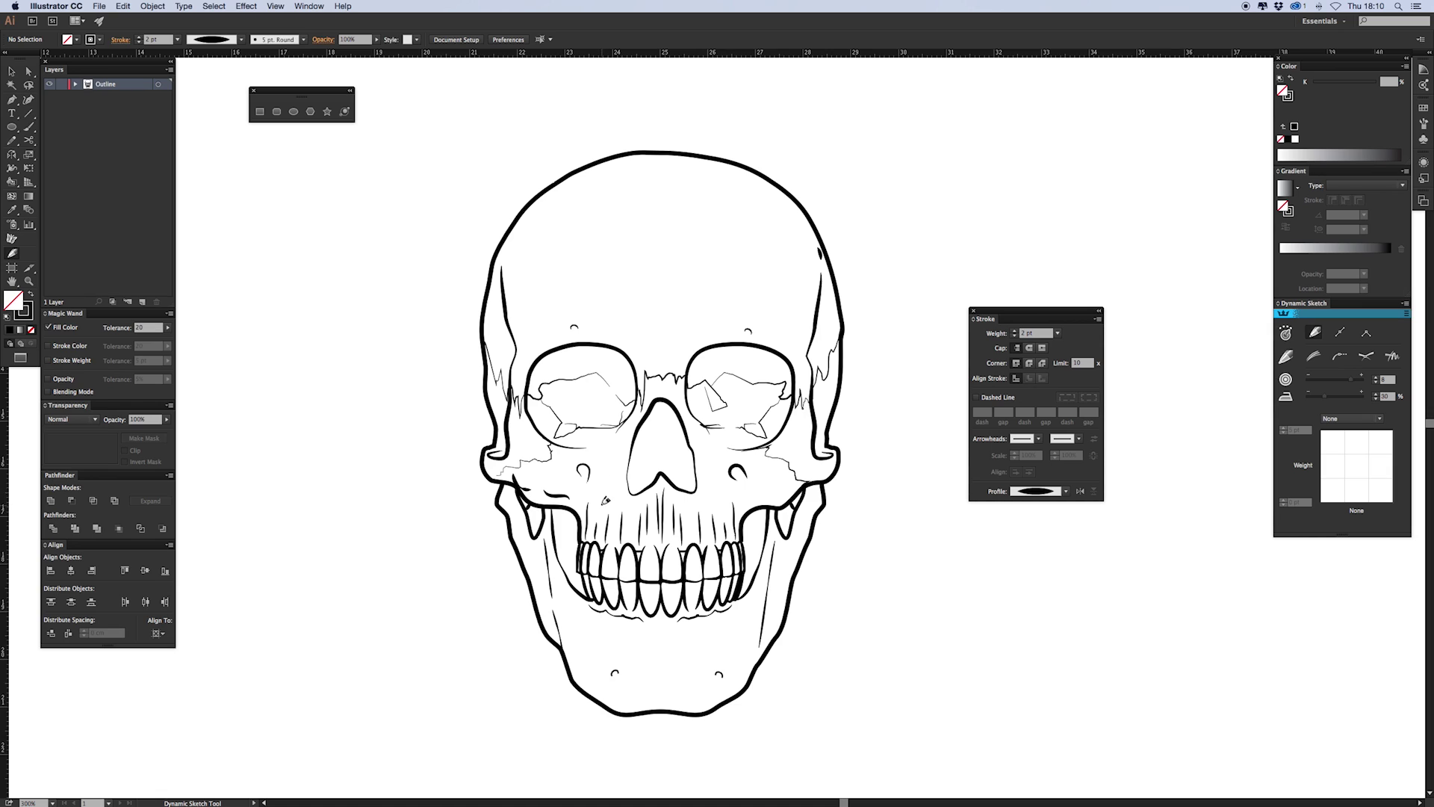
left_click(1051, 493)
left_click(1039, 527)
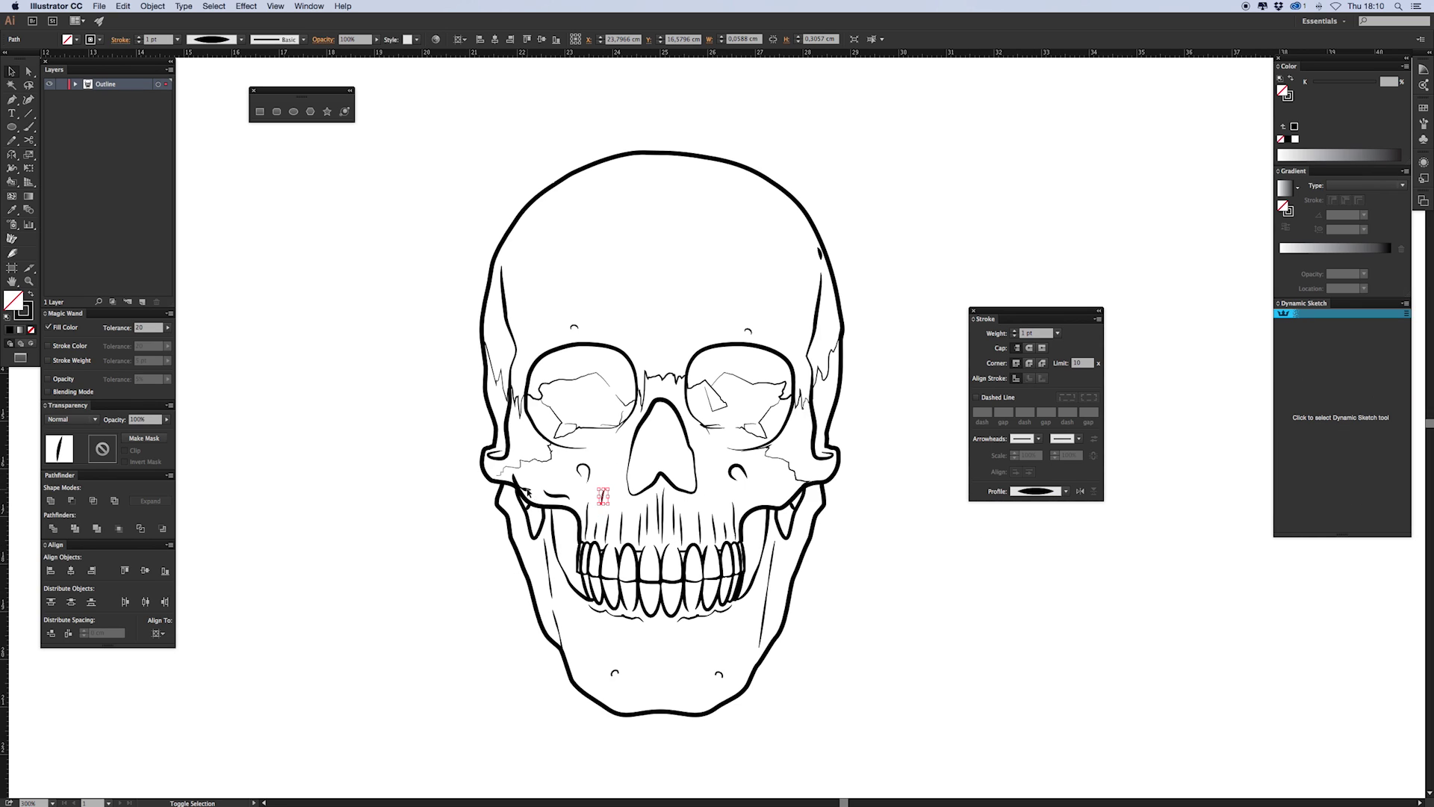
Mirror a copy of the short line and the left cheekbone arcs across the skull's vertical centre axis
left_click(527, 492, "shift")
key("o")
left_click(660, 569, "alt")
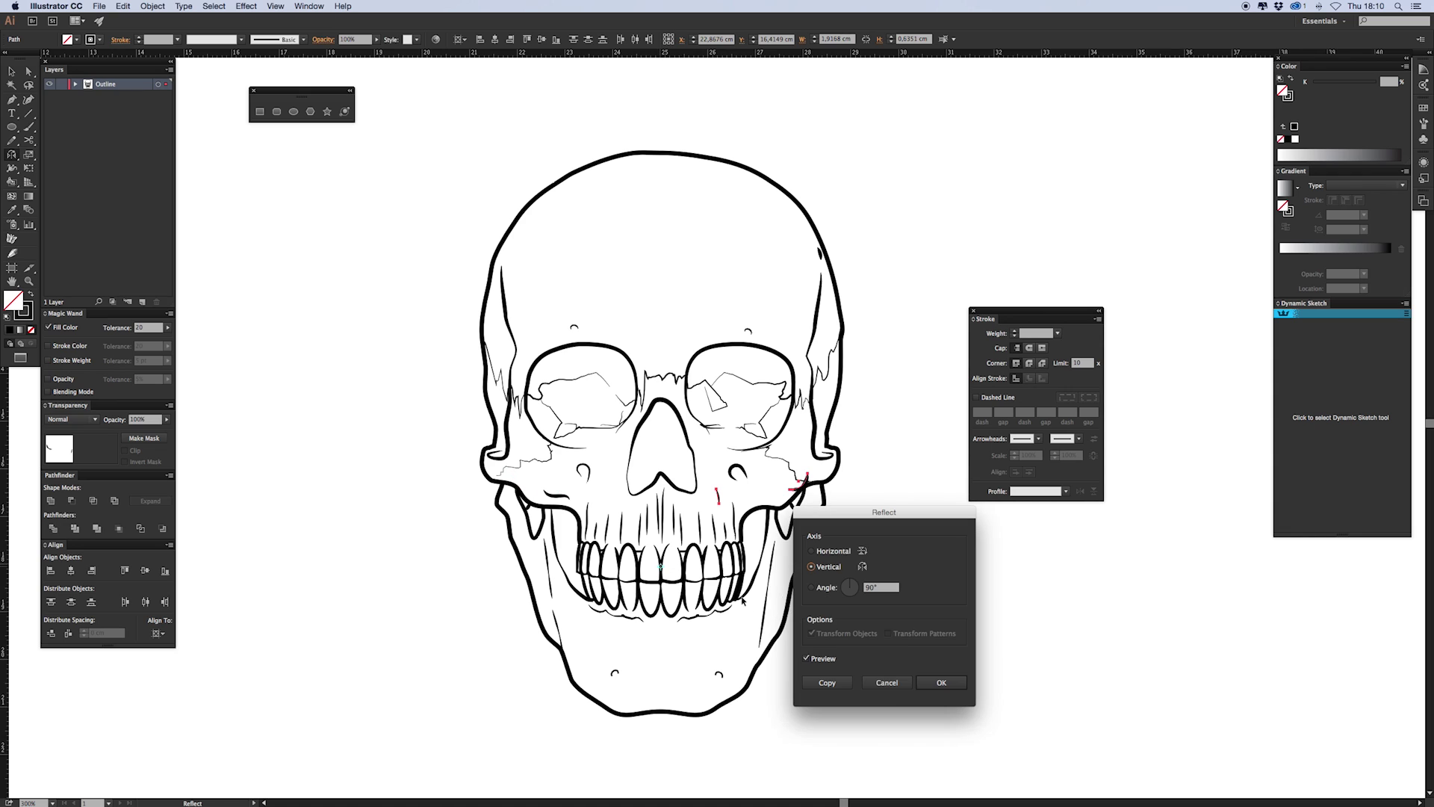
left_click(825, 682)
key("v")
left_click(815, 704)
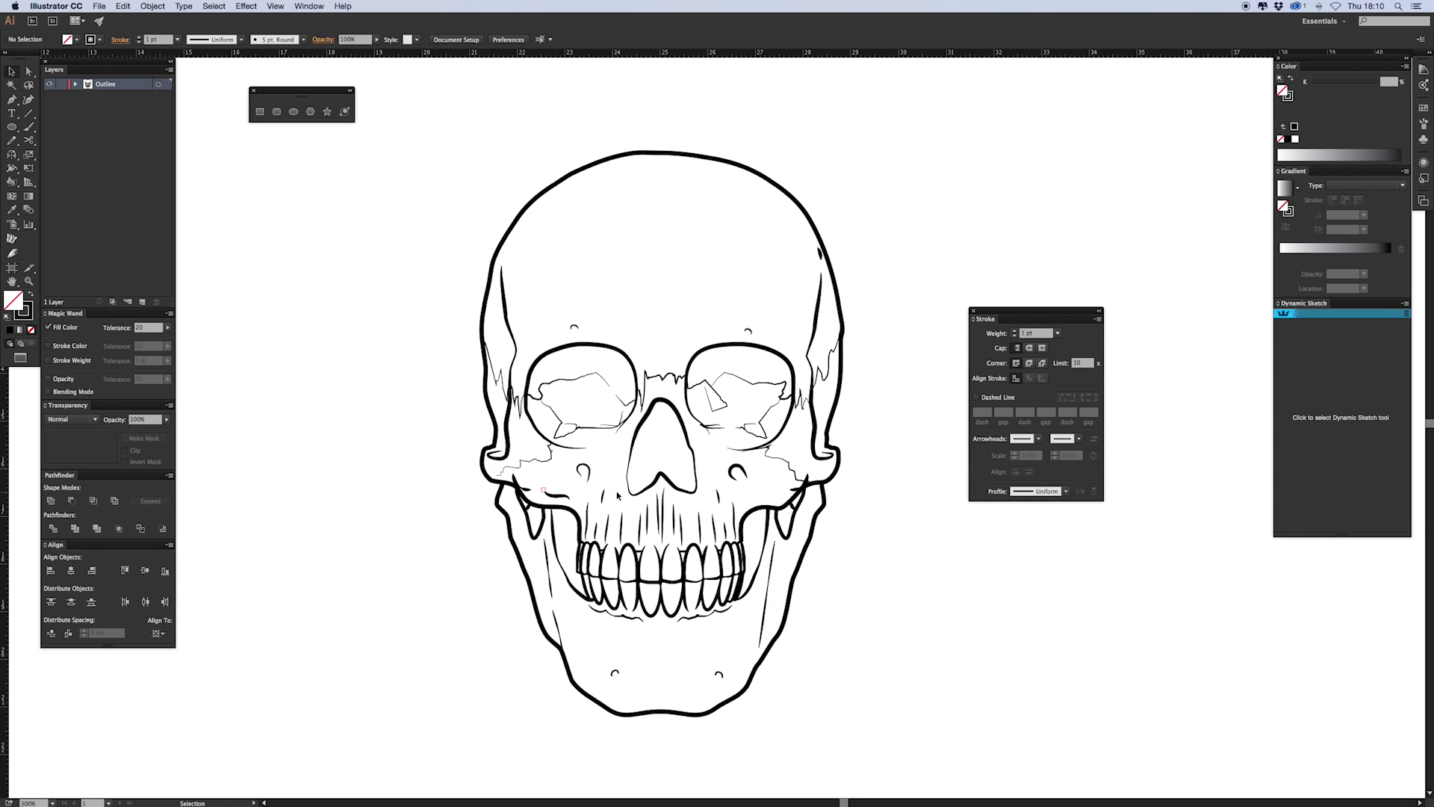
key("super+minus")
key("super+minus")
key("super+equal")
key("super+equal")
left_click_drag(522, 487, 511, 507)
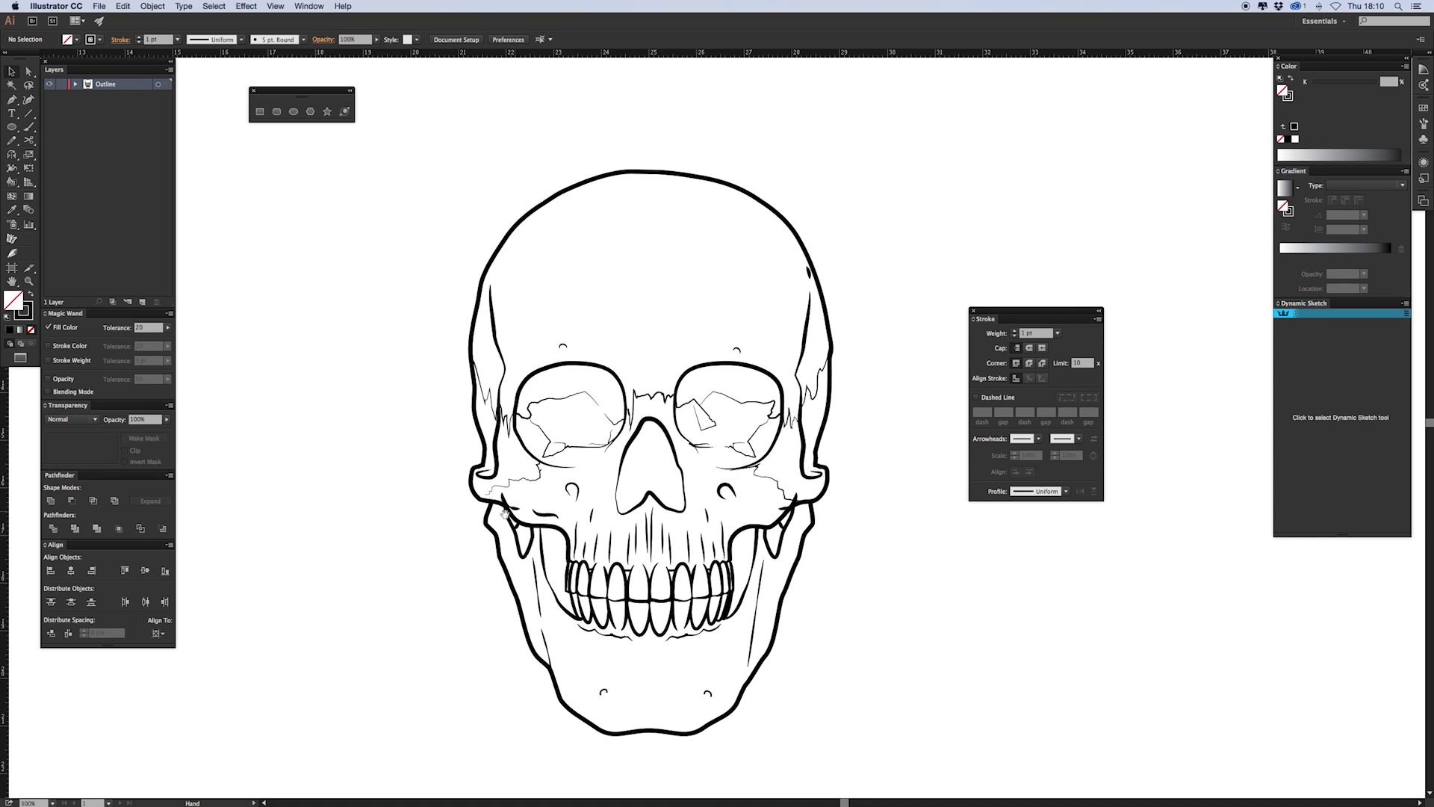
left_click_drag(419, 547, 430, 527)
Sketch a curved line about 1.9 cm tall along each side of the nose cavity and apply the single-bulge tapered width profile
key("n")
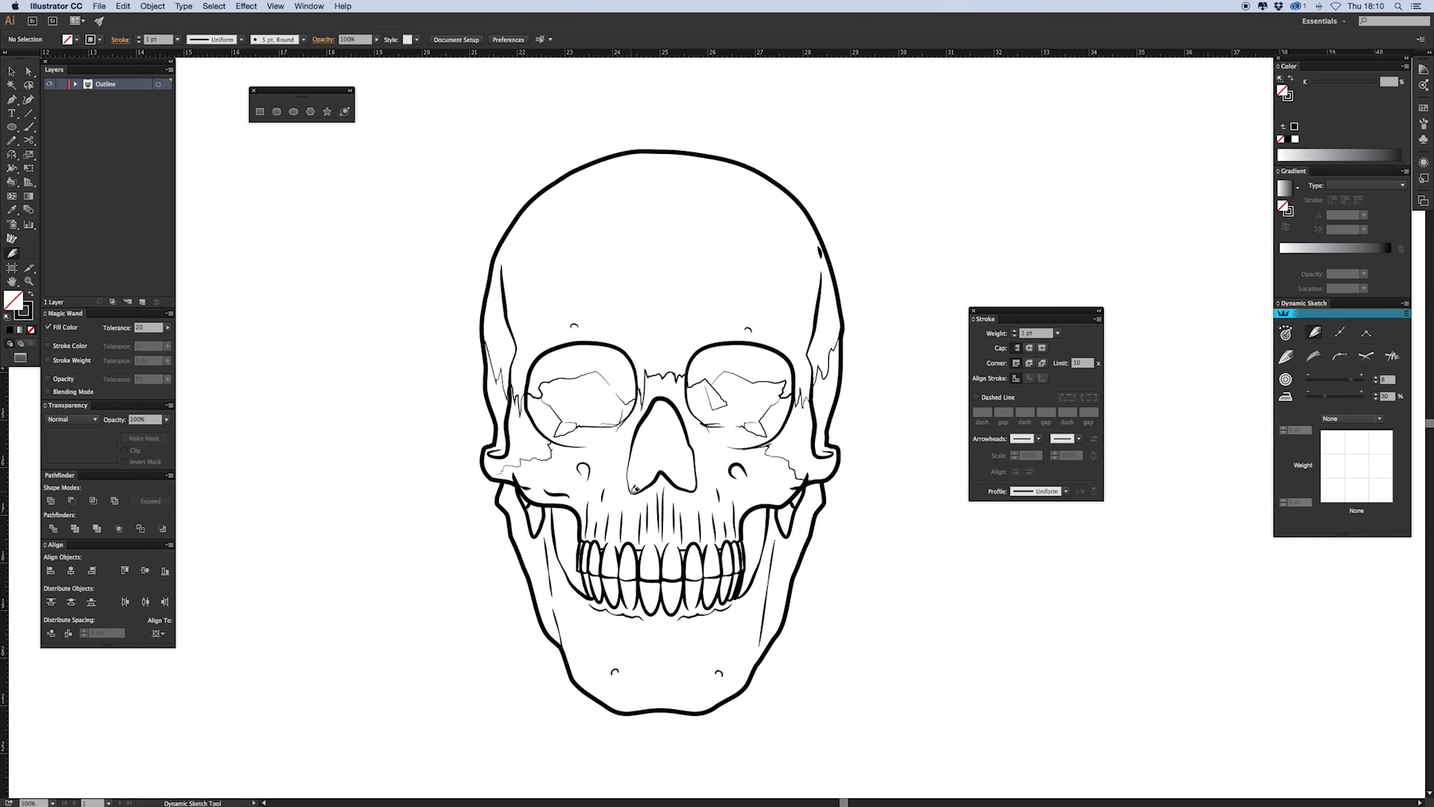
left_click_drag(633, 499, 639, 423)
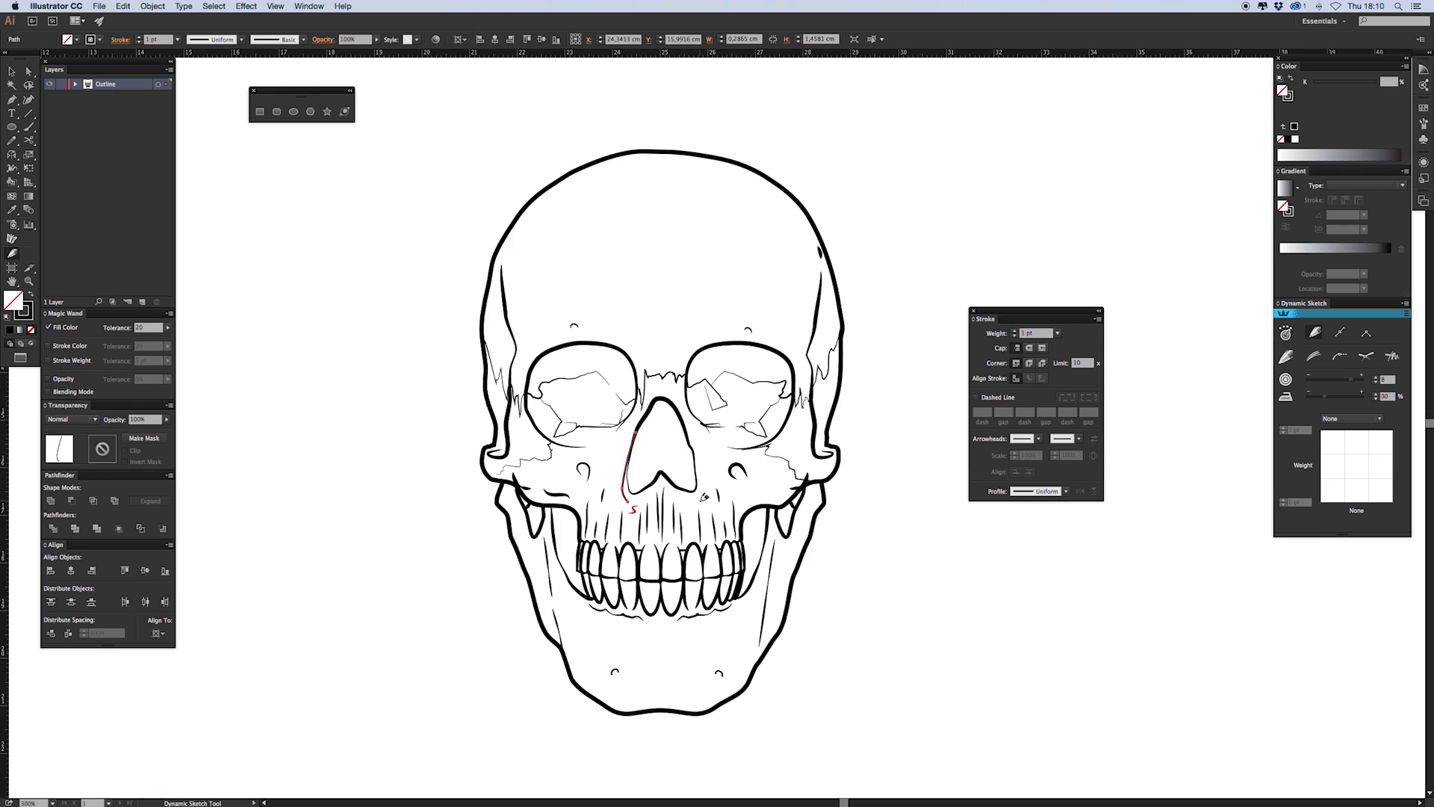
left_click_drag(702, 490, 692, 439)
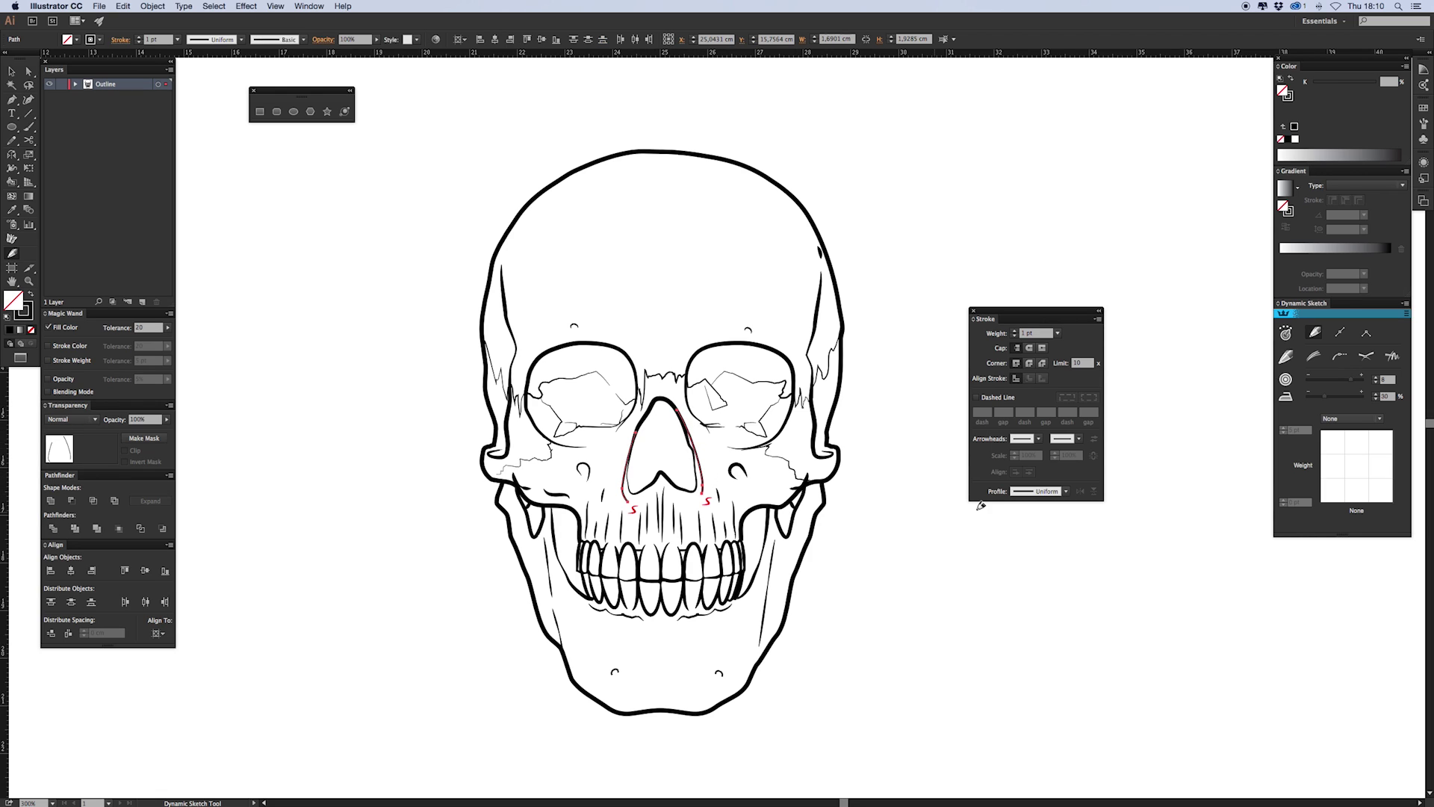
left_click(1020, 493)
left_click(1018, 528)
key("v")
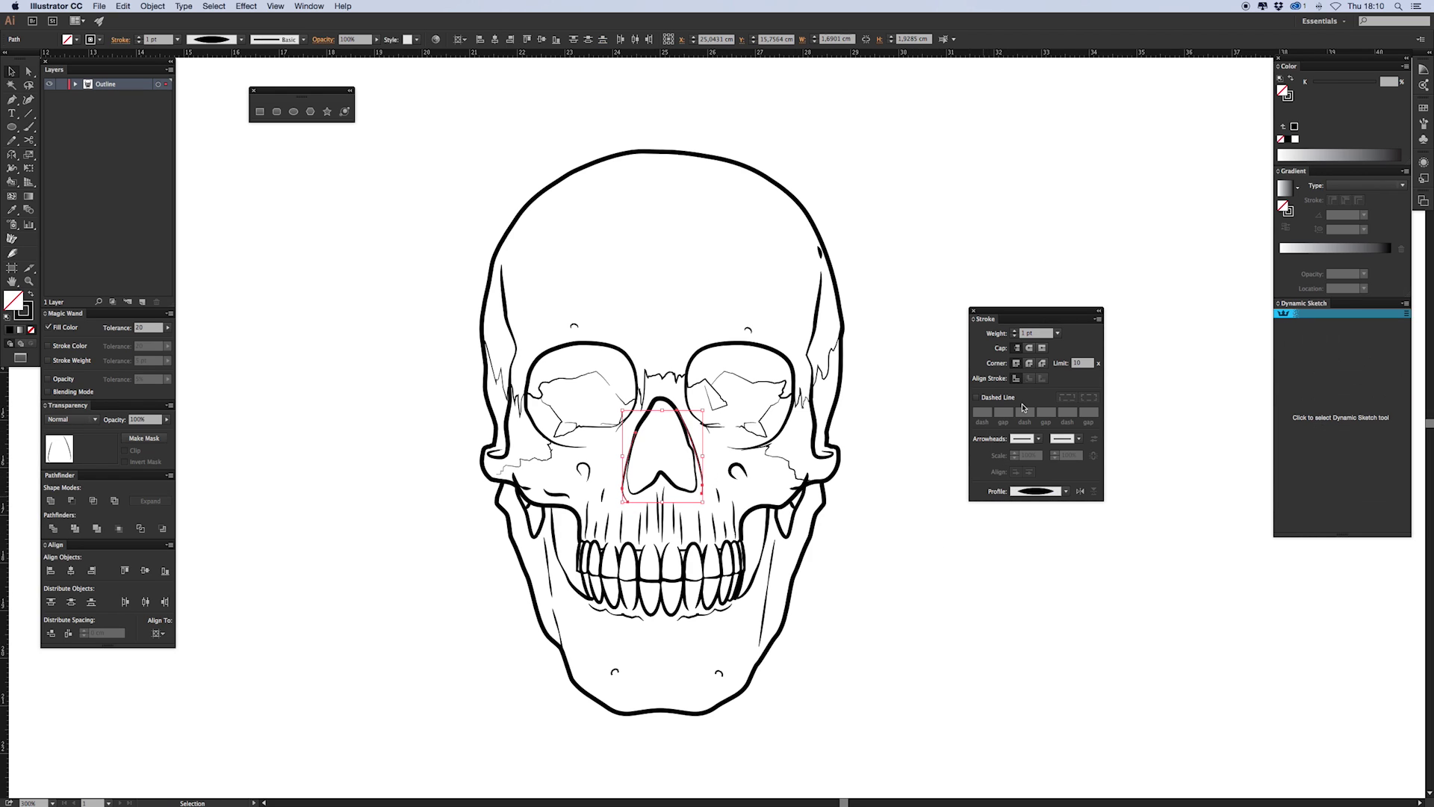
left_click(967, 624)
Sketch vertical centre lines about 1.2 cm tall inside the nose cavity and apply the single-bulge tapered width profile
key("n")
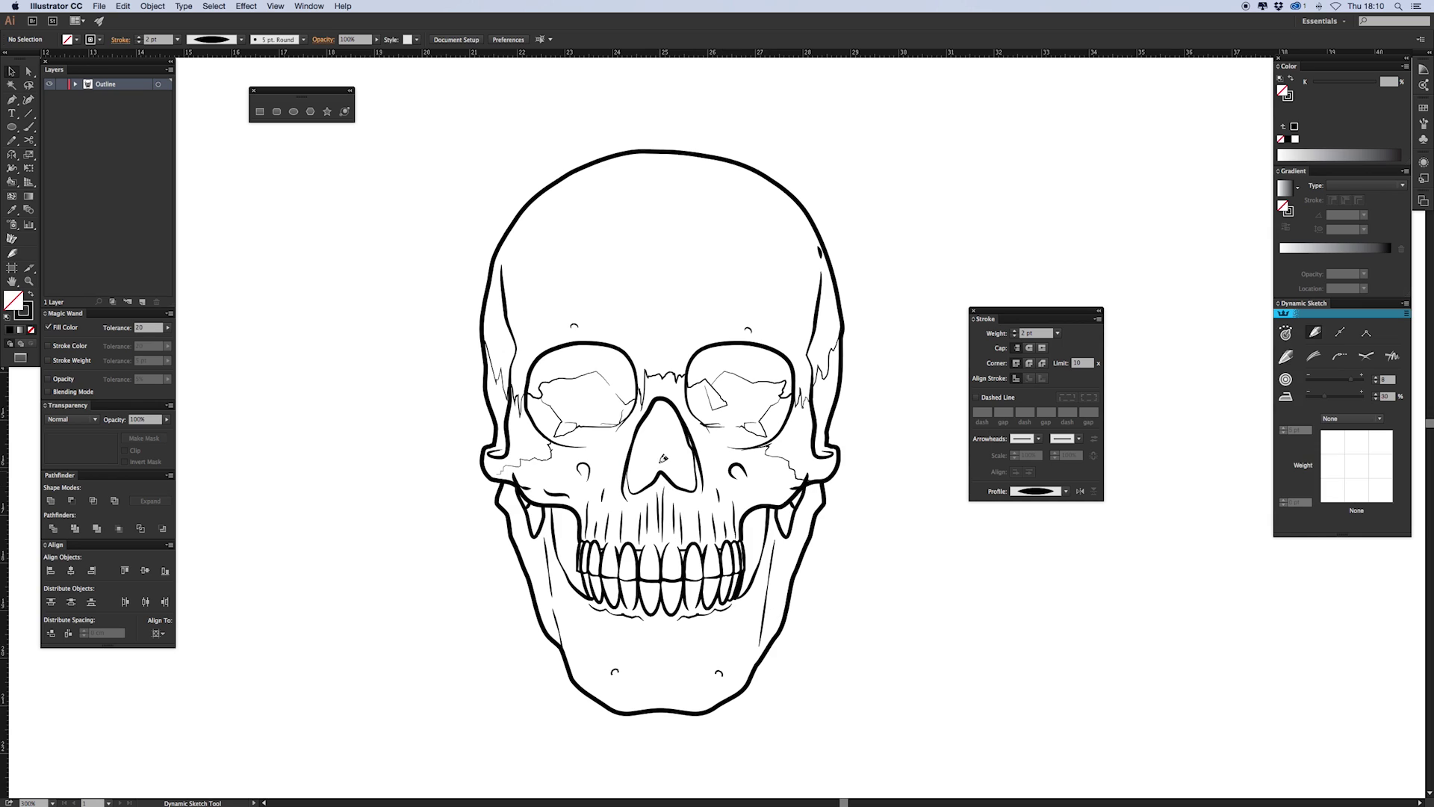
left_click_drag(664, 466, 662, 411)
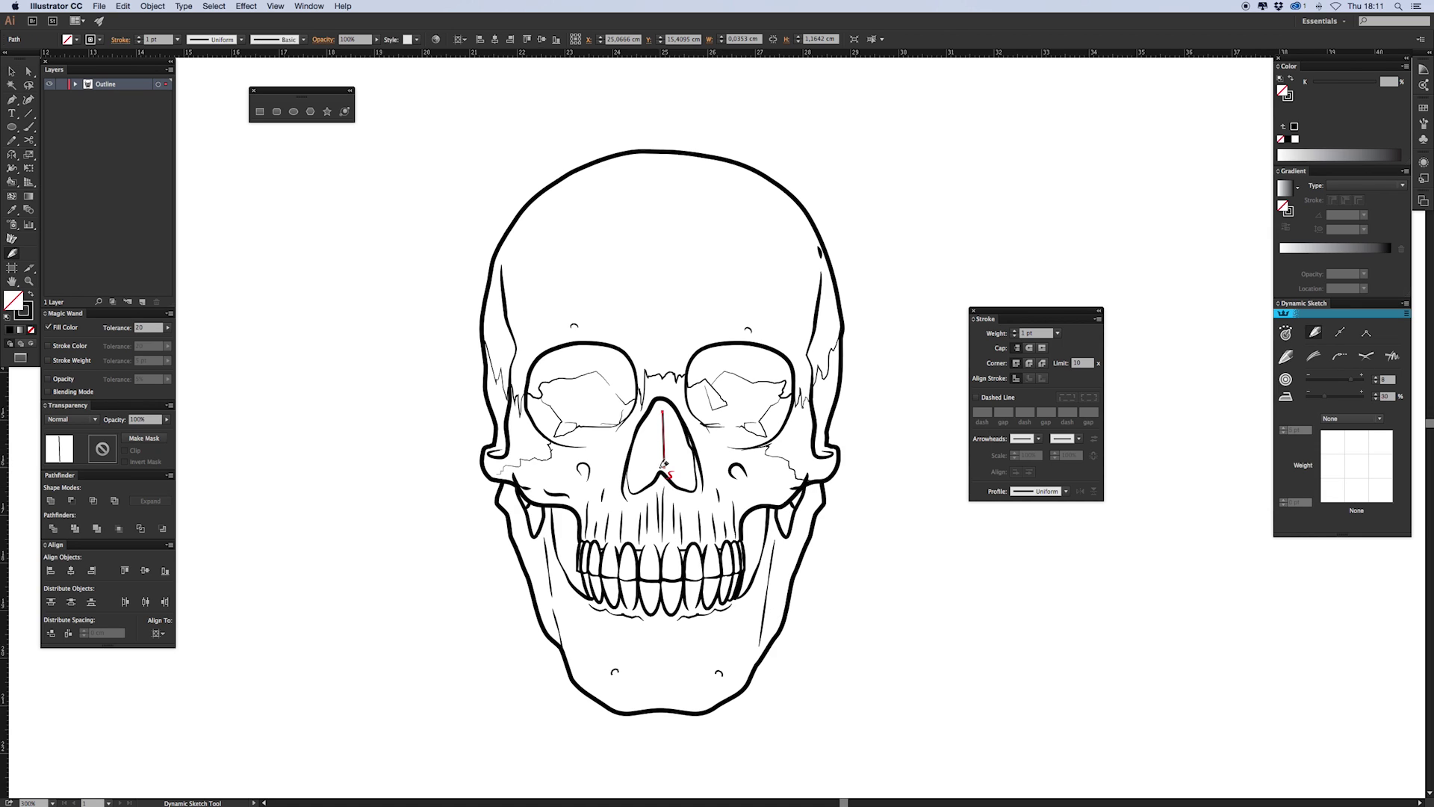
left_click(1025, 493)
left_click(1027, 527)
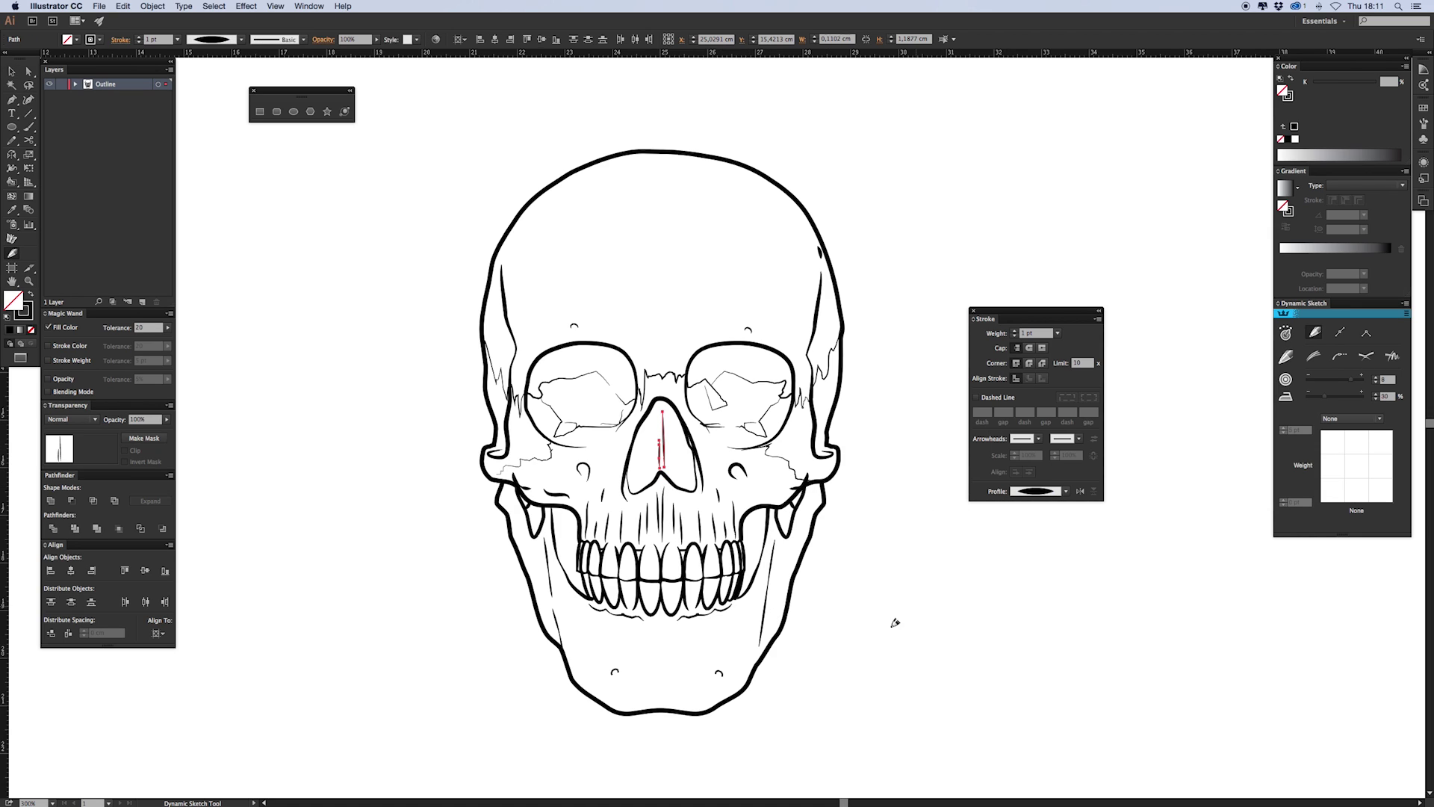
key("v")
left_click(480, 515)
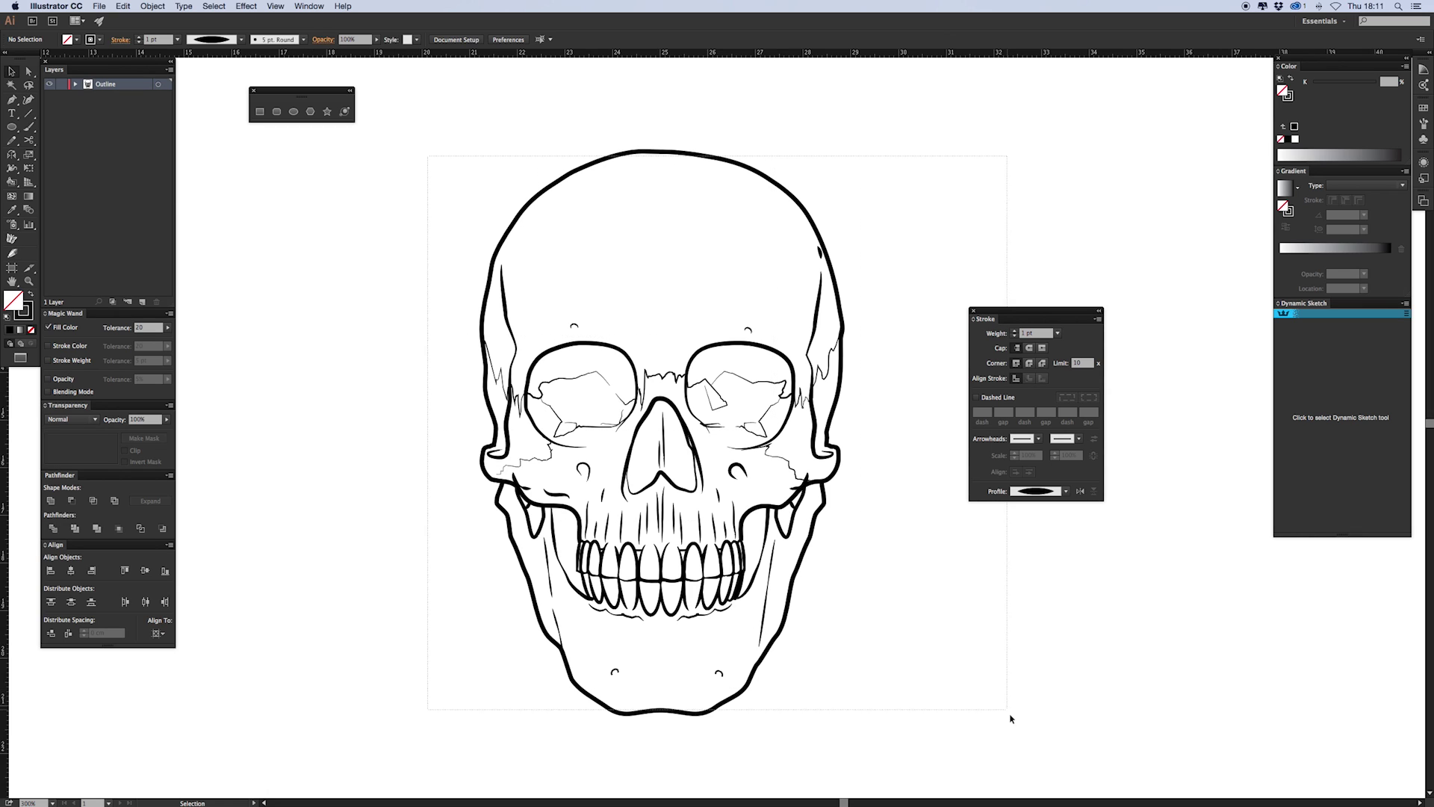
Select all the skull artwork and add a new layer named Shading
key("super+a")
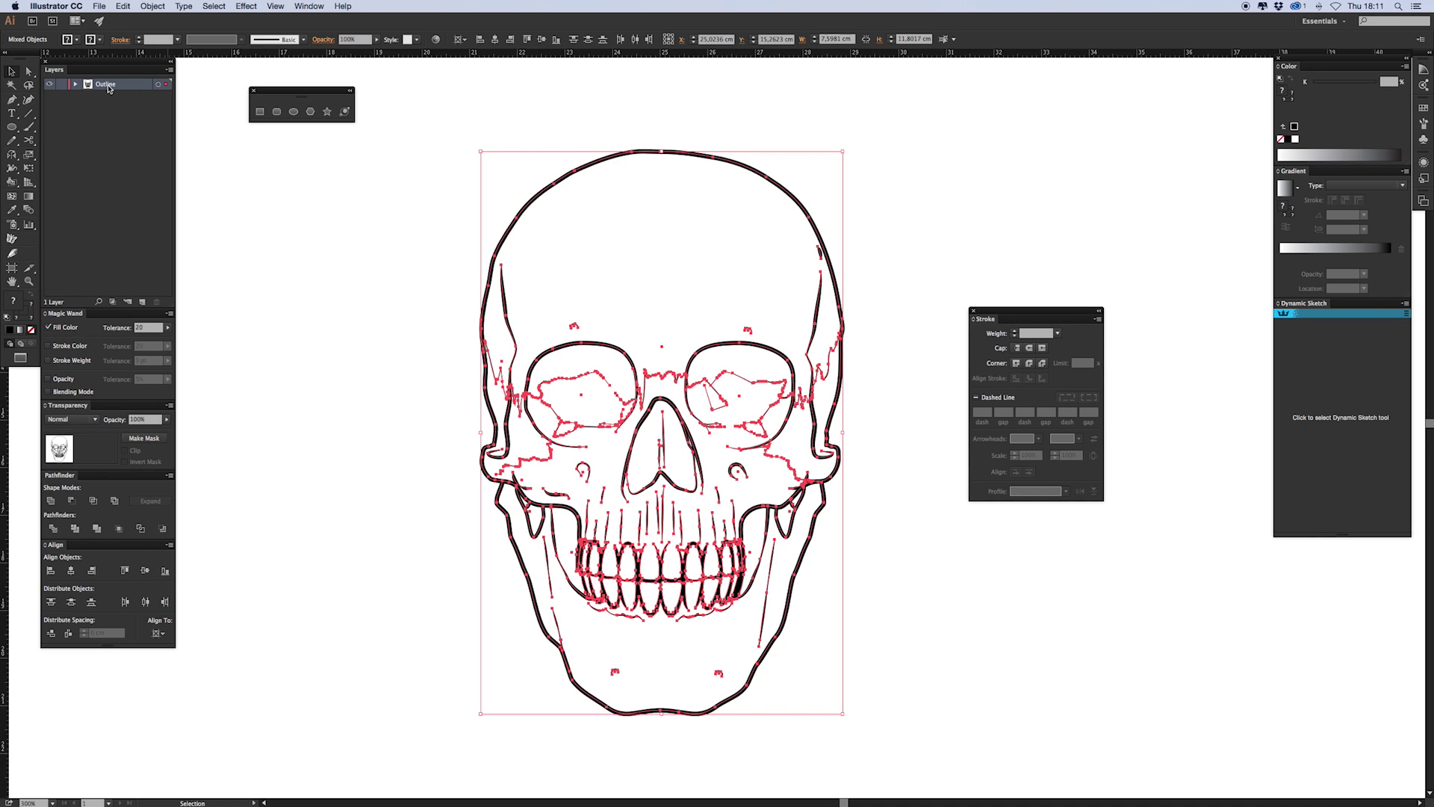
left_click(142, 301)
double_click(105, 87)
type("Shading")
key("Return")
Try to turn the Outline layer's artwork into a Live Paint group
left_click(153, 7)
mouse_move(200, 303)
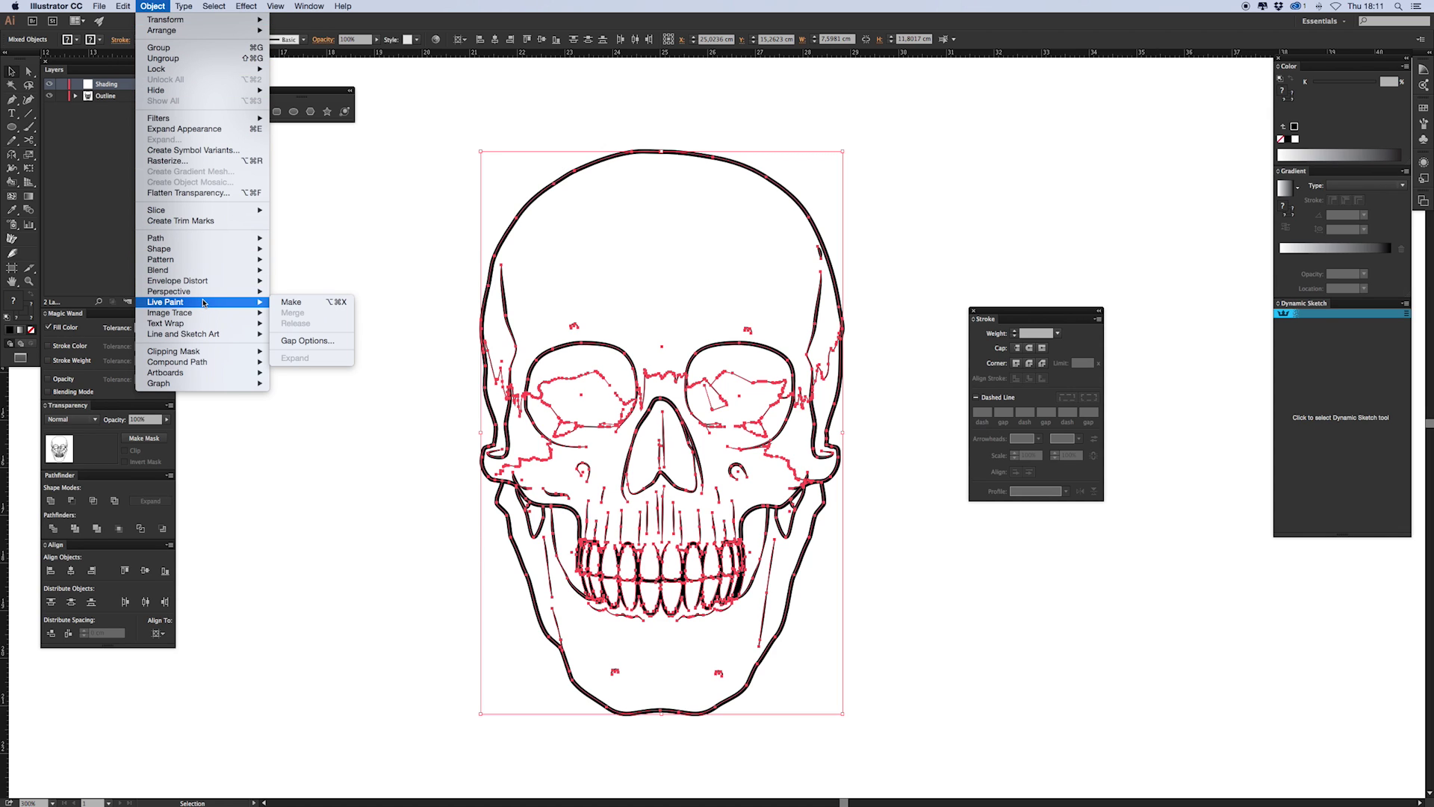
left_click(106, 100)
left_click(108, 97)
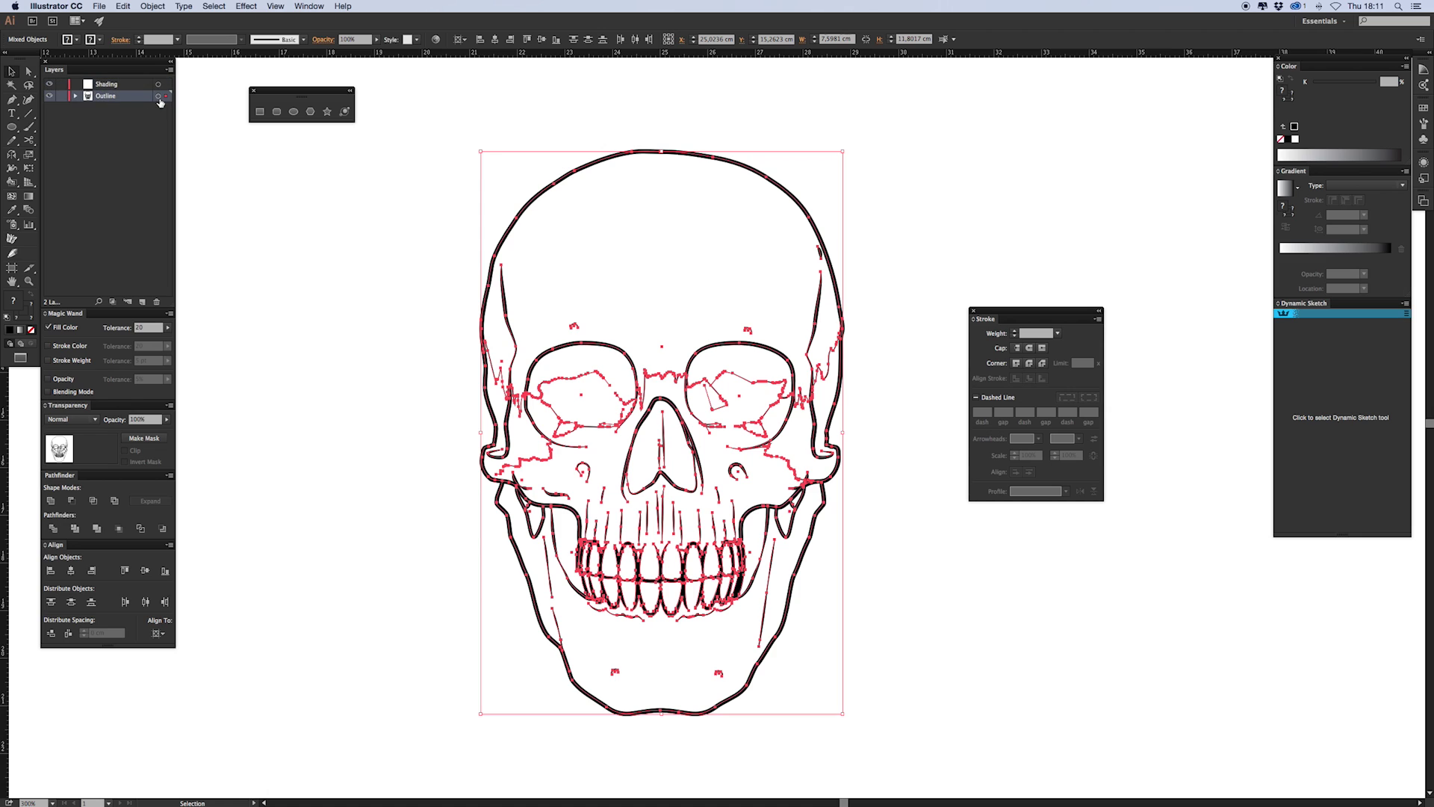
left_click(158, 96)
left_click(150, 7)
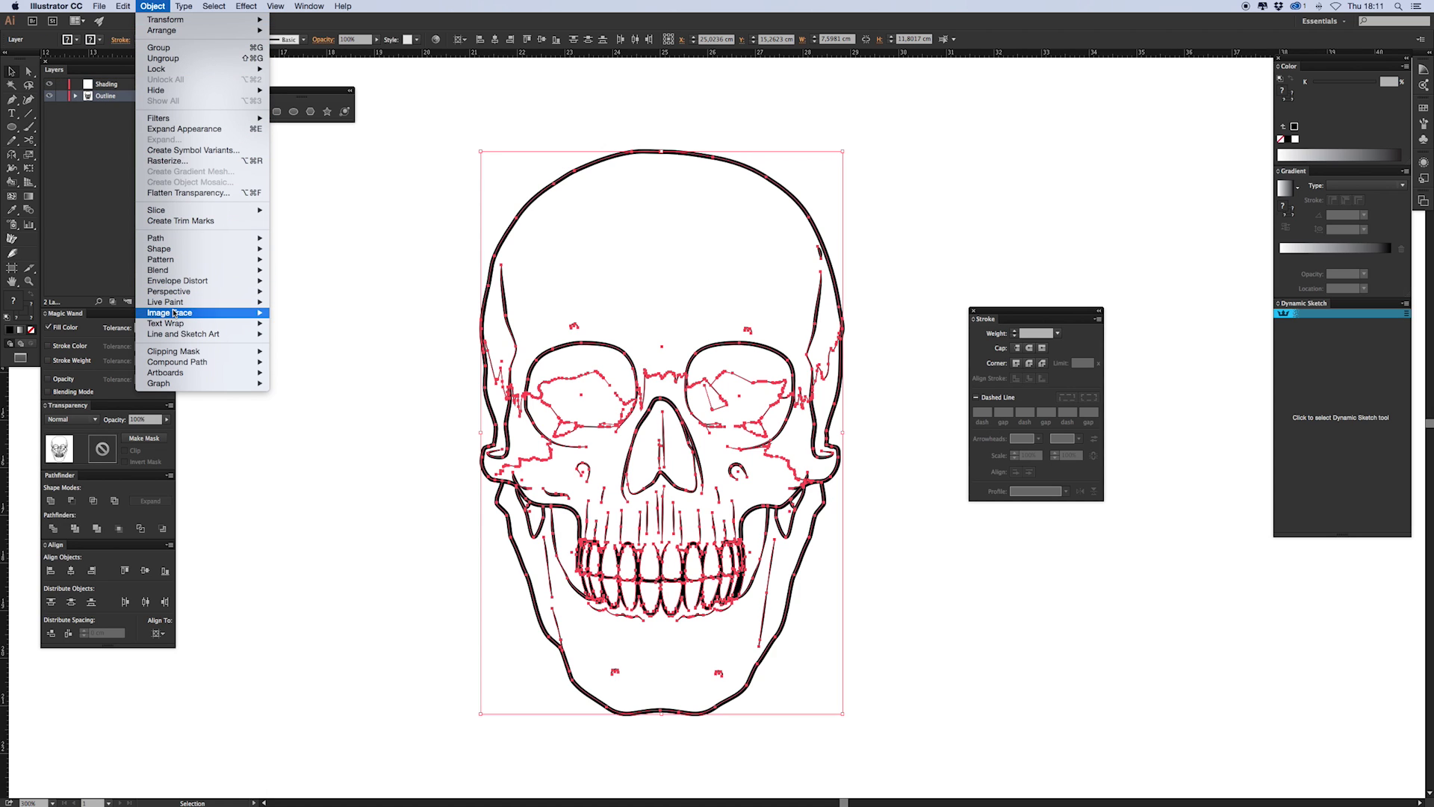
mouse_move(247, 302)
left_click(290, 303)
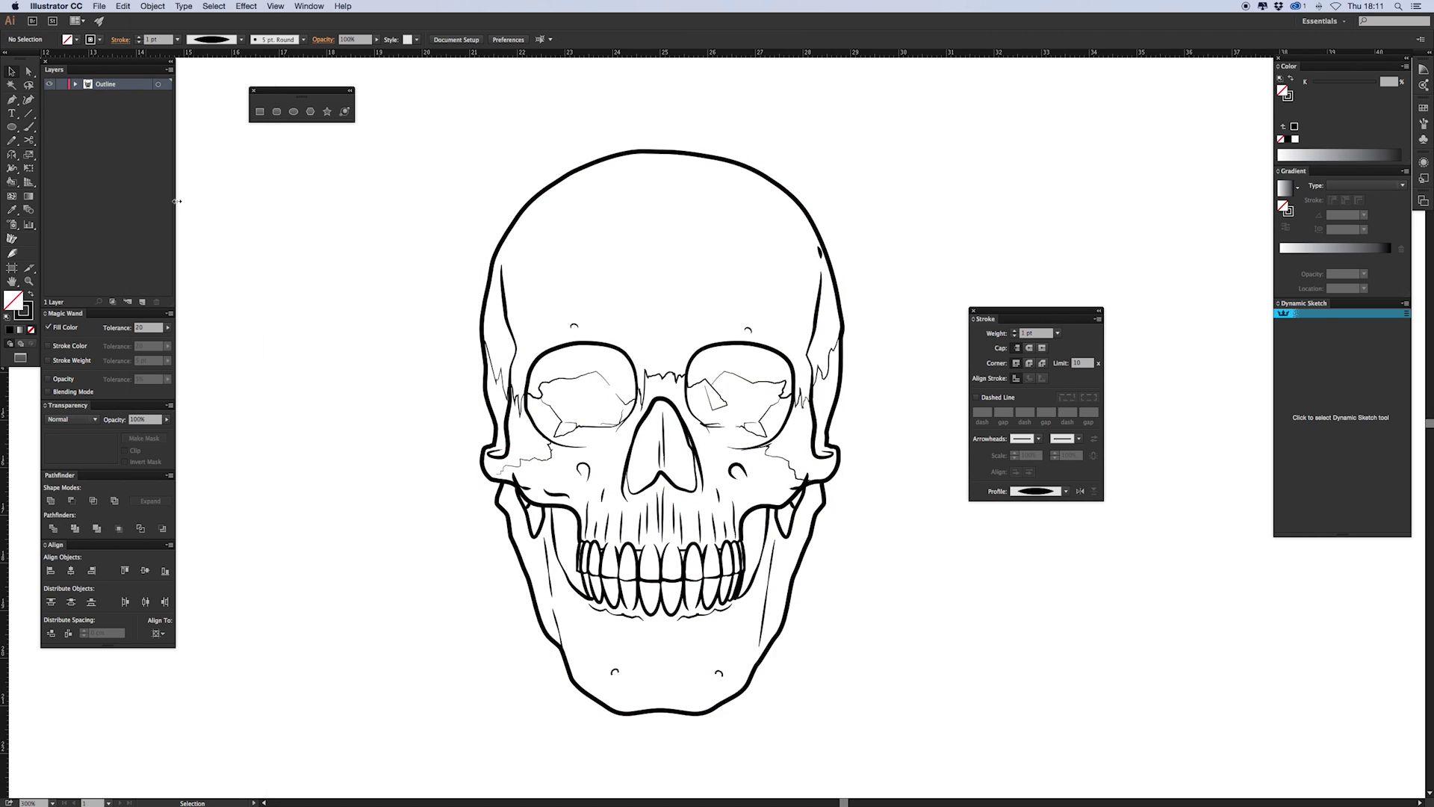
Select the entire skull drawing and create a layer named Shading above the Outline layer
key("super+a")
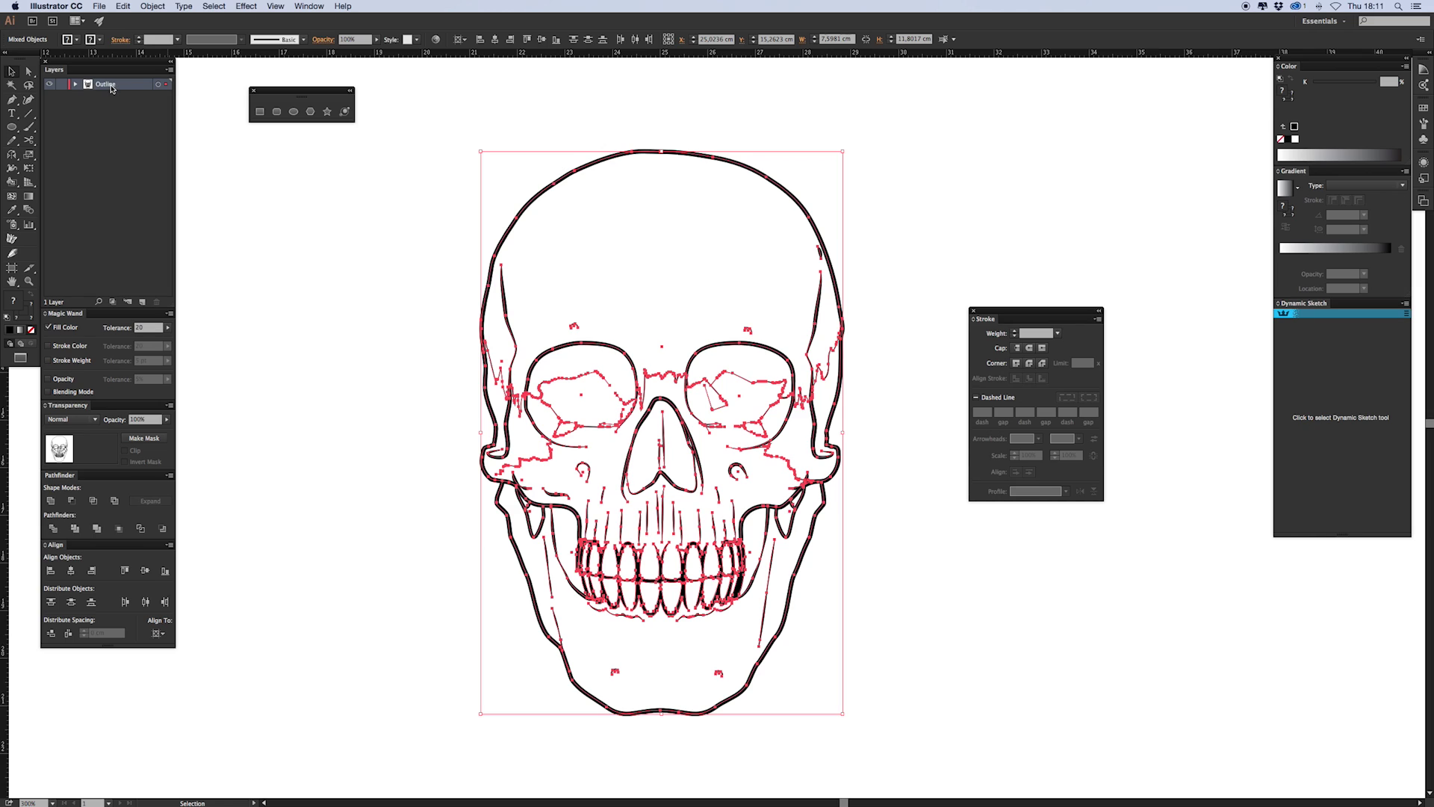
left_click(142, 302)
double_click(104, 86)
type("Shading")
key("Return")
Convert all artwork on the Outline layer into a Live Paint group and clear the selection
left_click(154, 6)
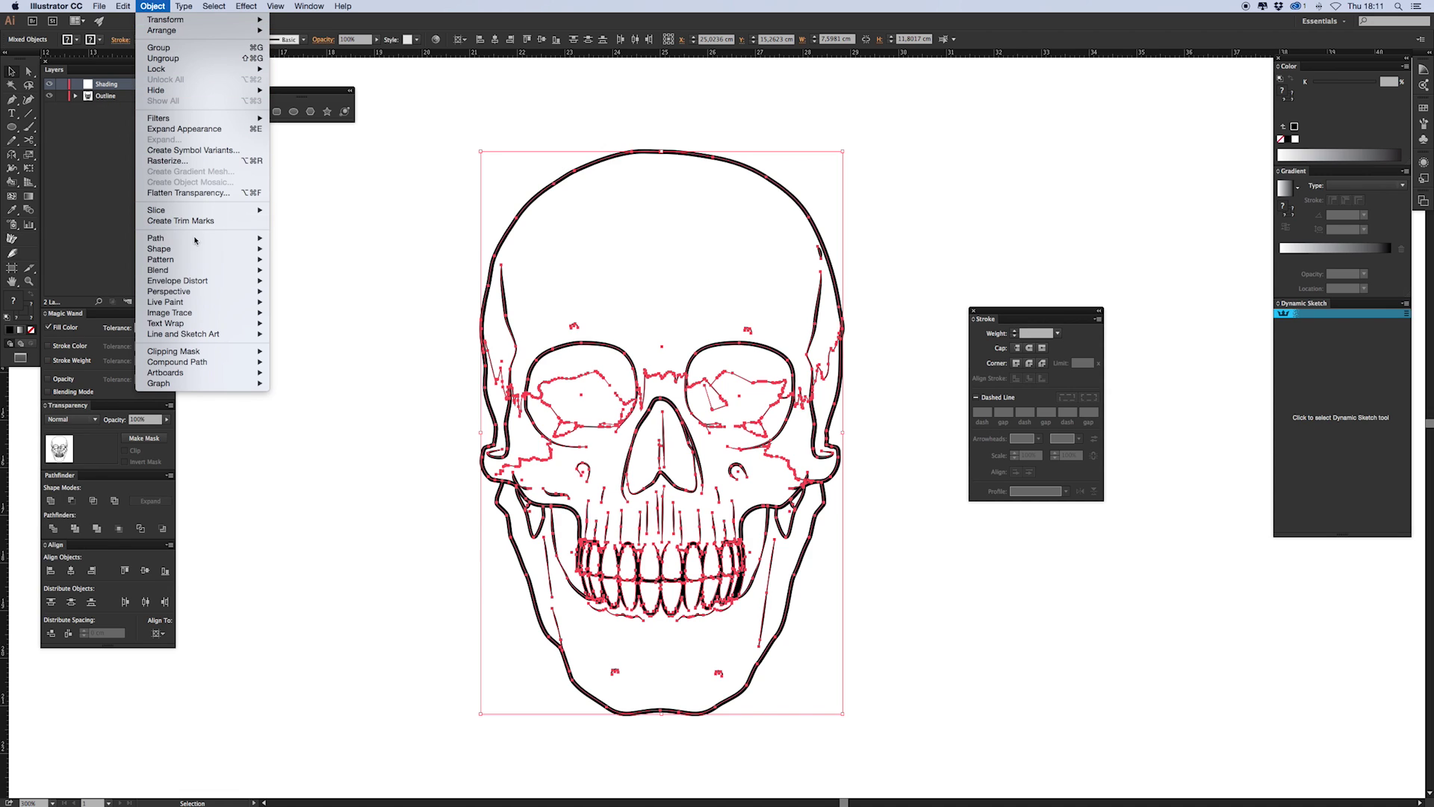
mouse_move(201, 302)
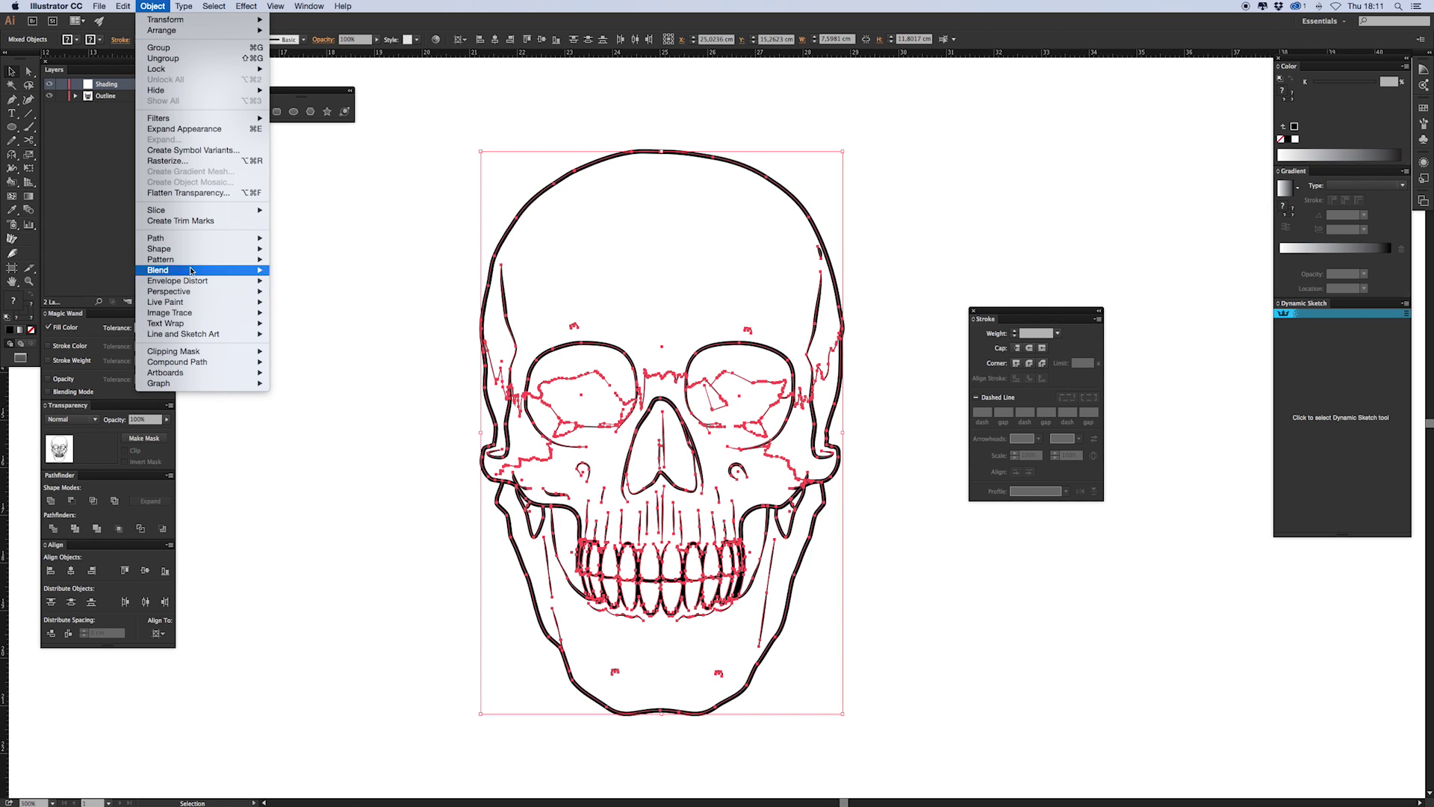
left_click(159, 95)
left_click(159, 95)
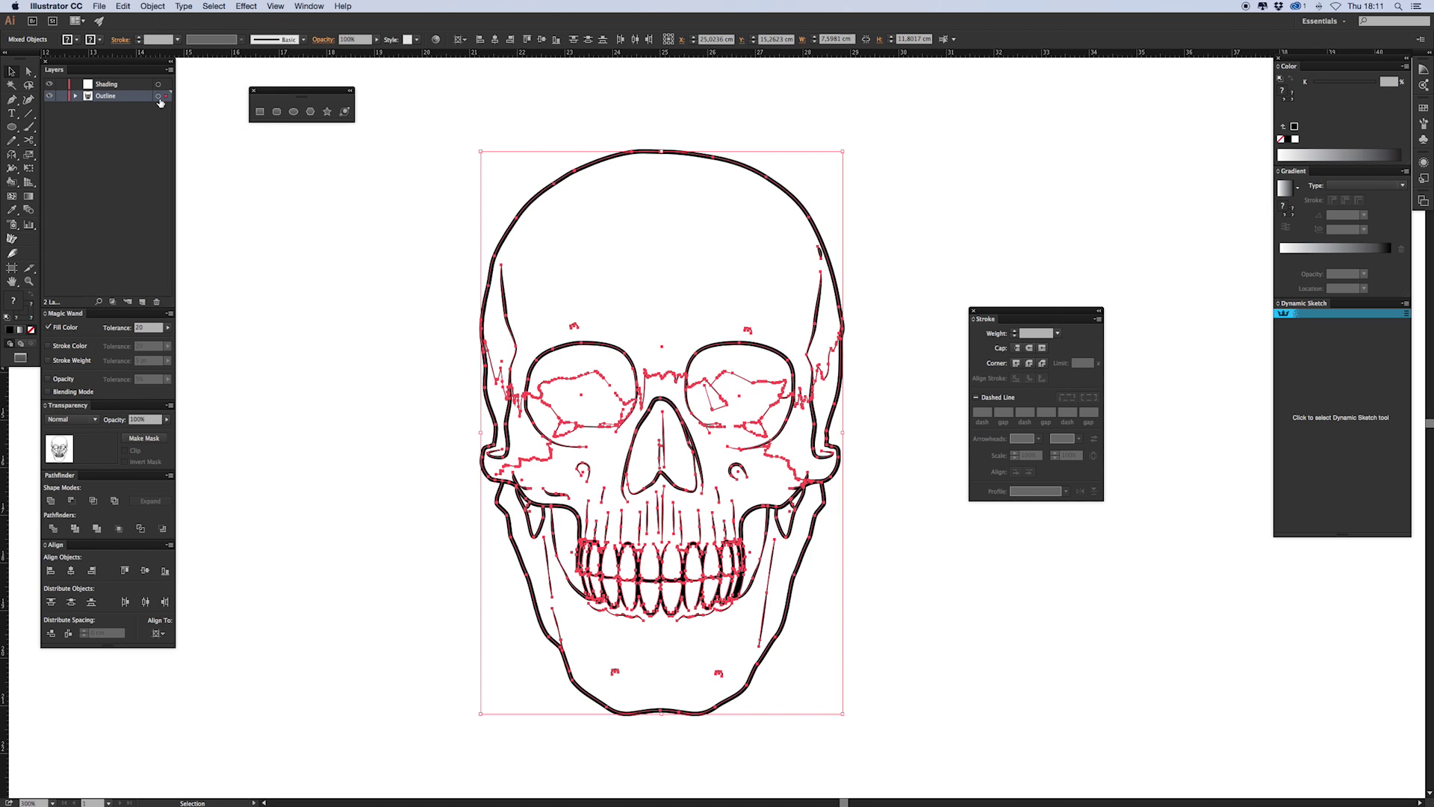
left_click(150, 7)
mouse_move(224, 301)
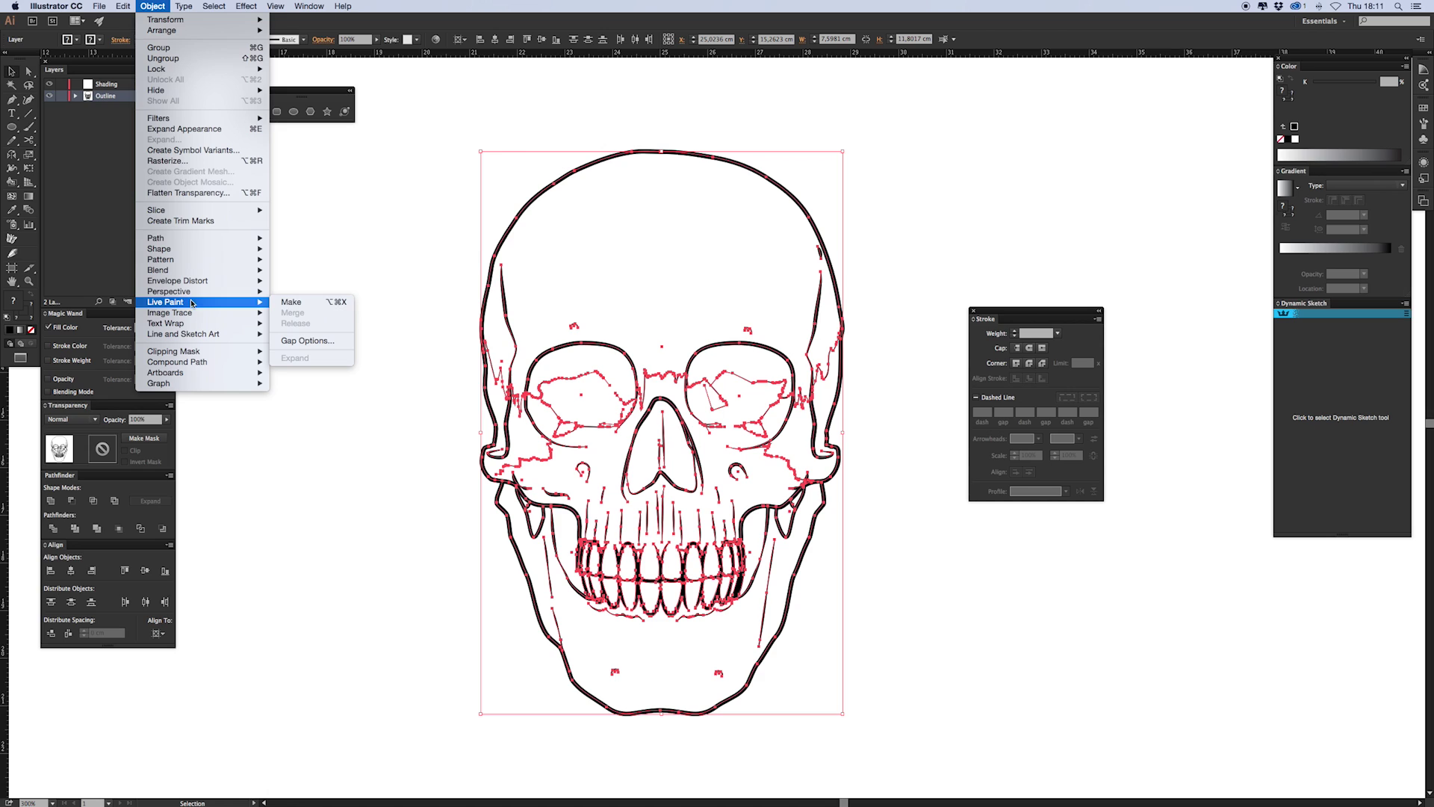
left_click(292, 303)
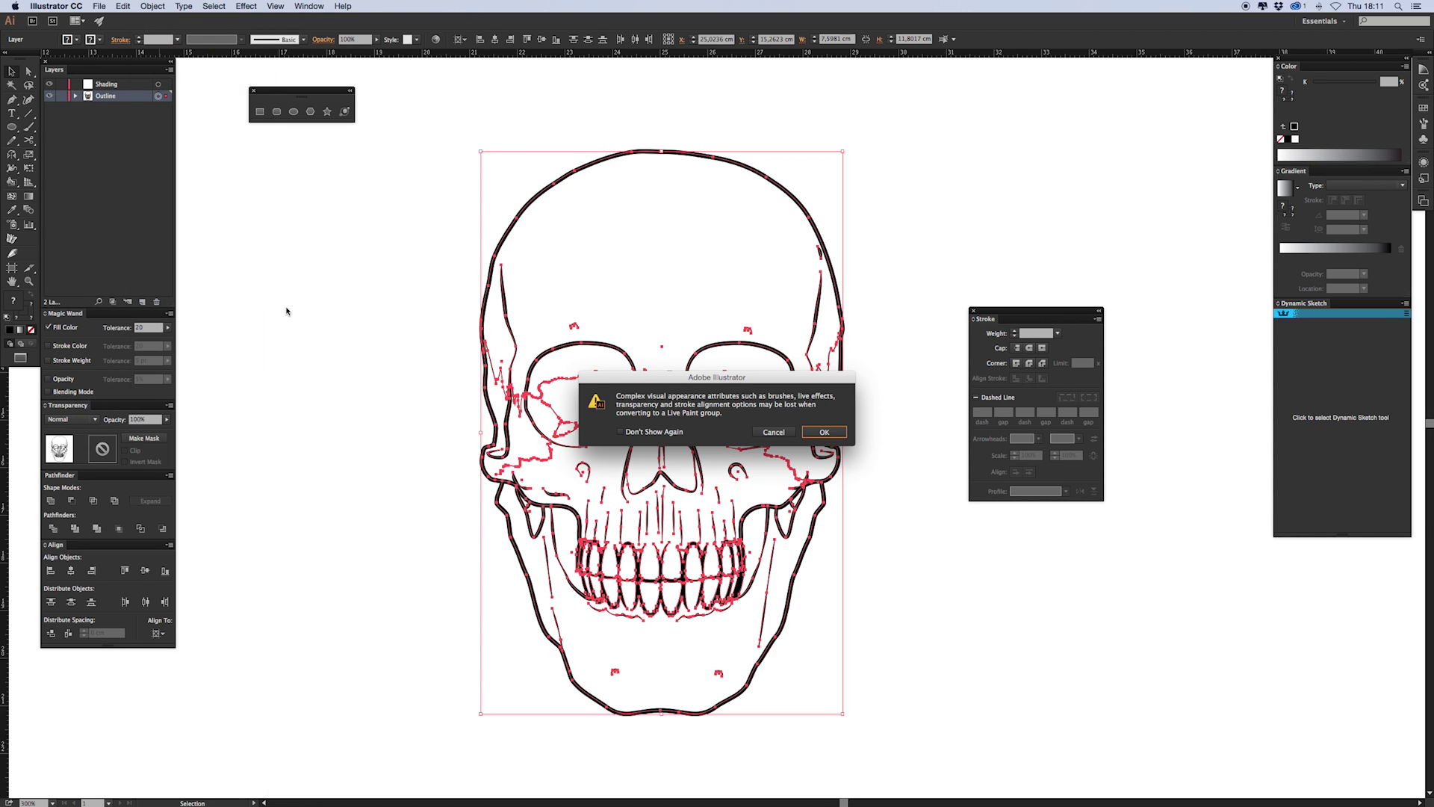
key("Return")
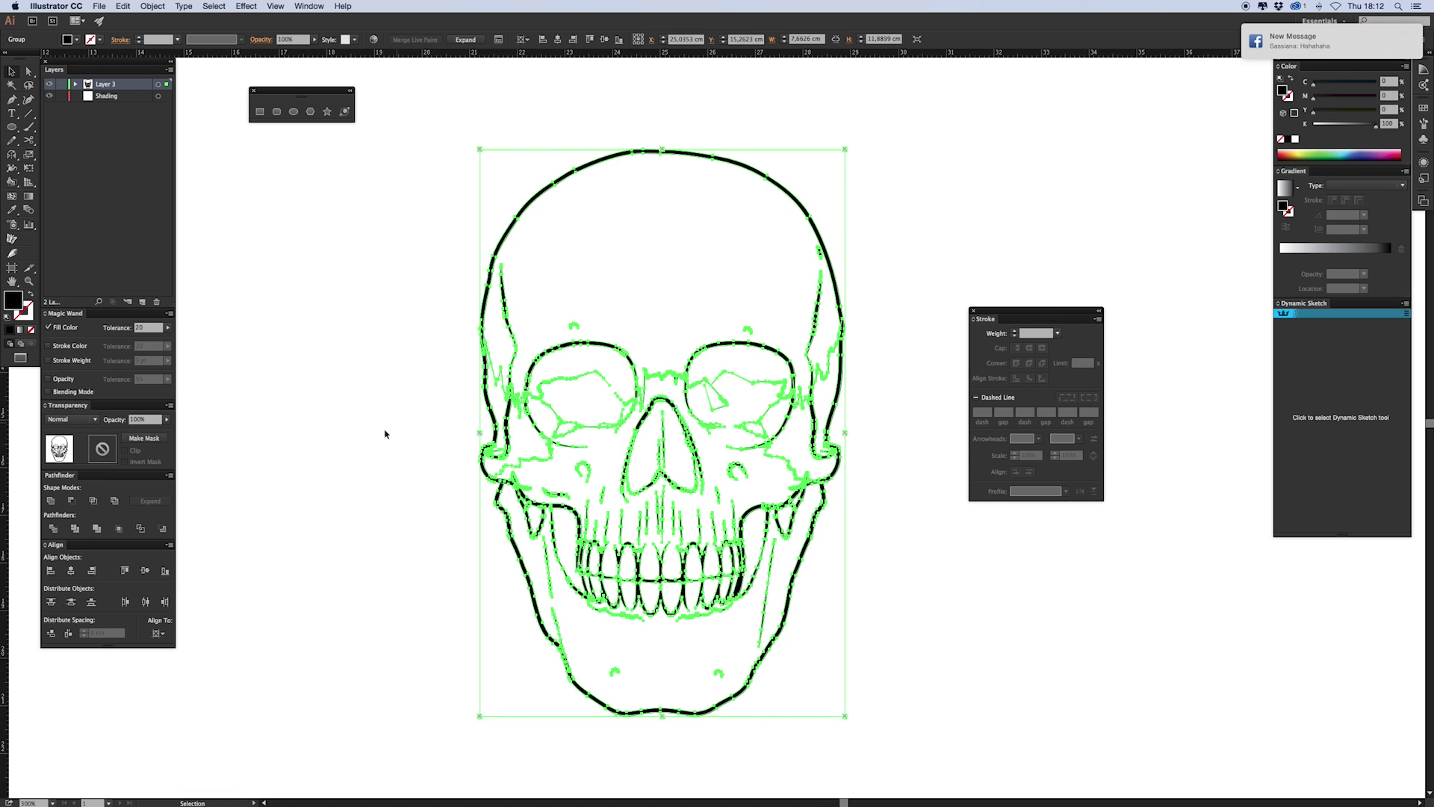
left_click(365, 449)
Set the Live Paint Bucket fill to 19% black and paint the cranium, upper jaw and both eye sockets
key("k")
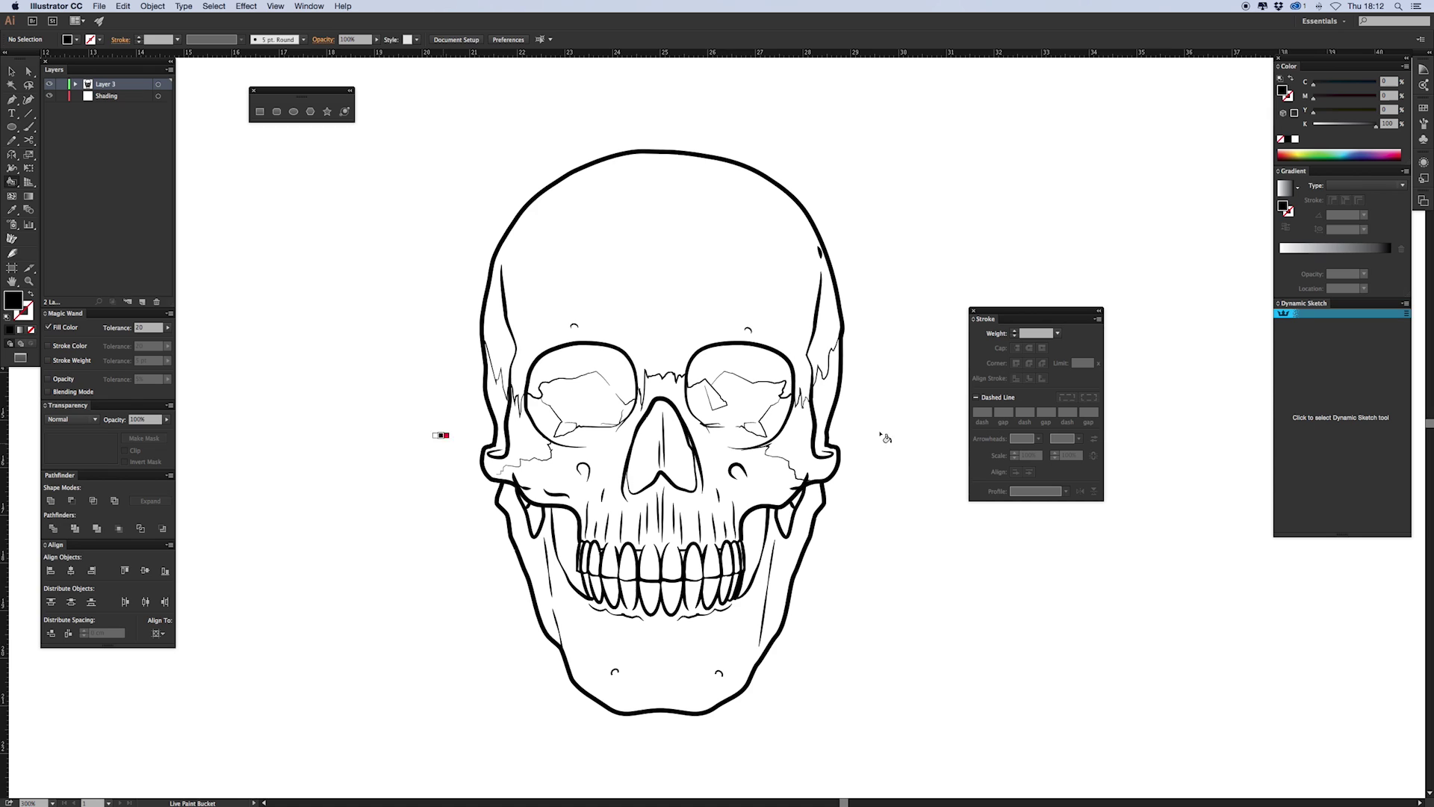
left_click(1325, 125)
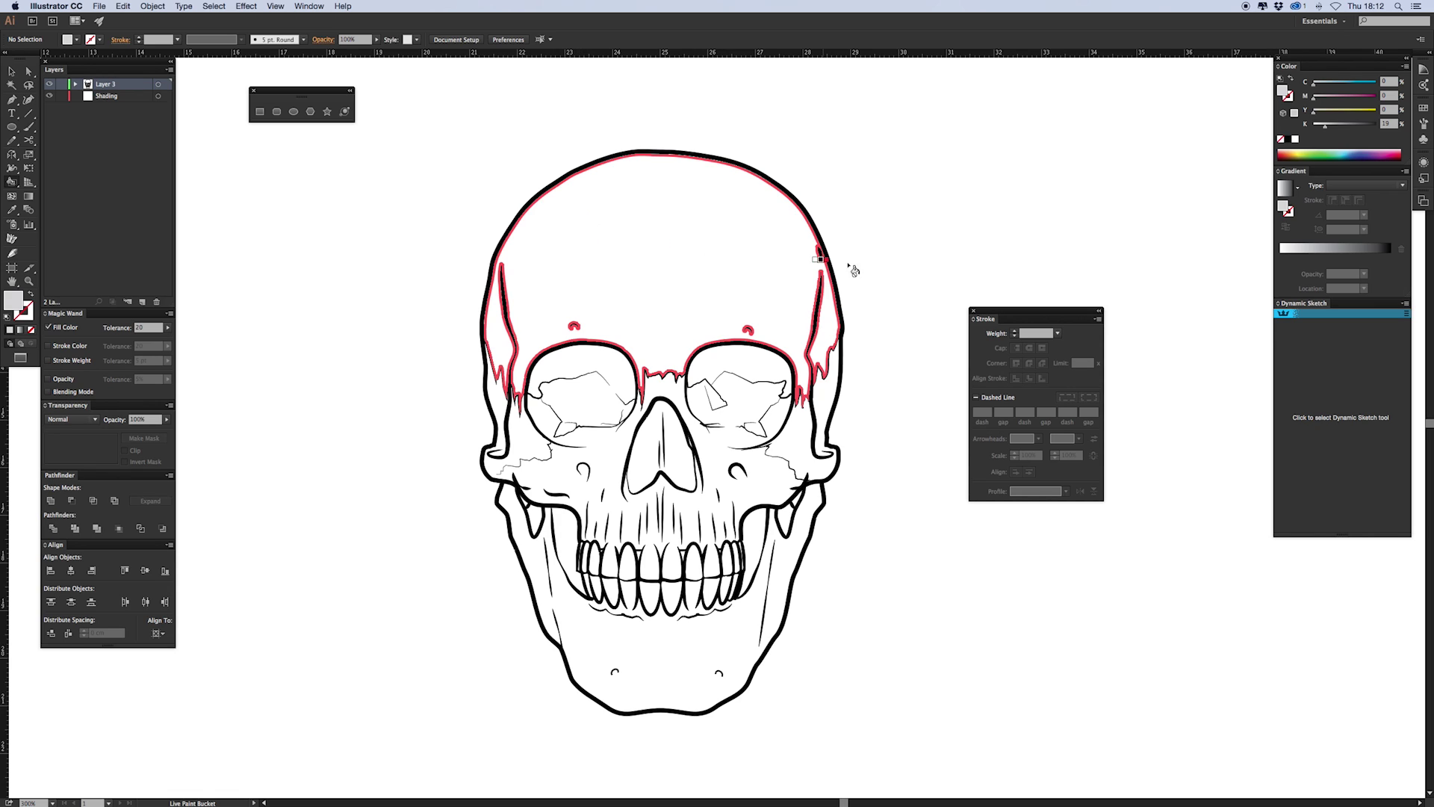
left_click(606, 307)
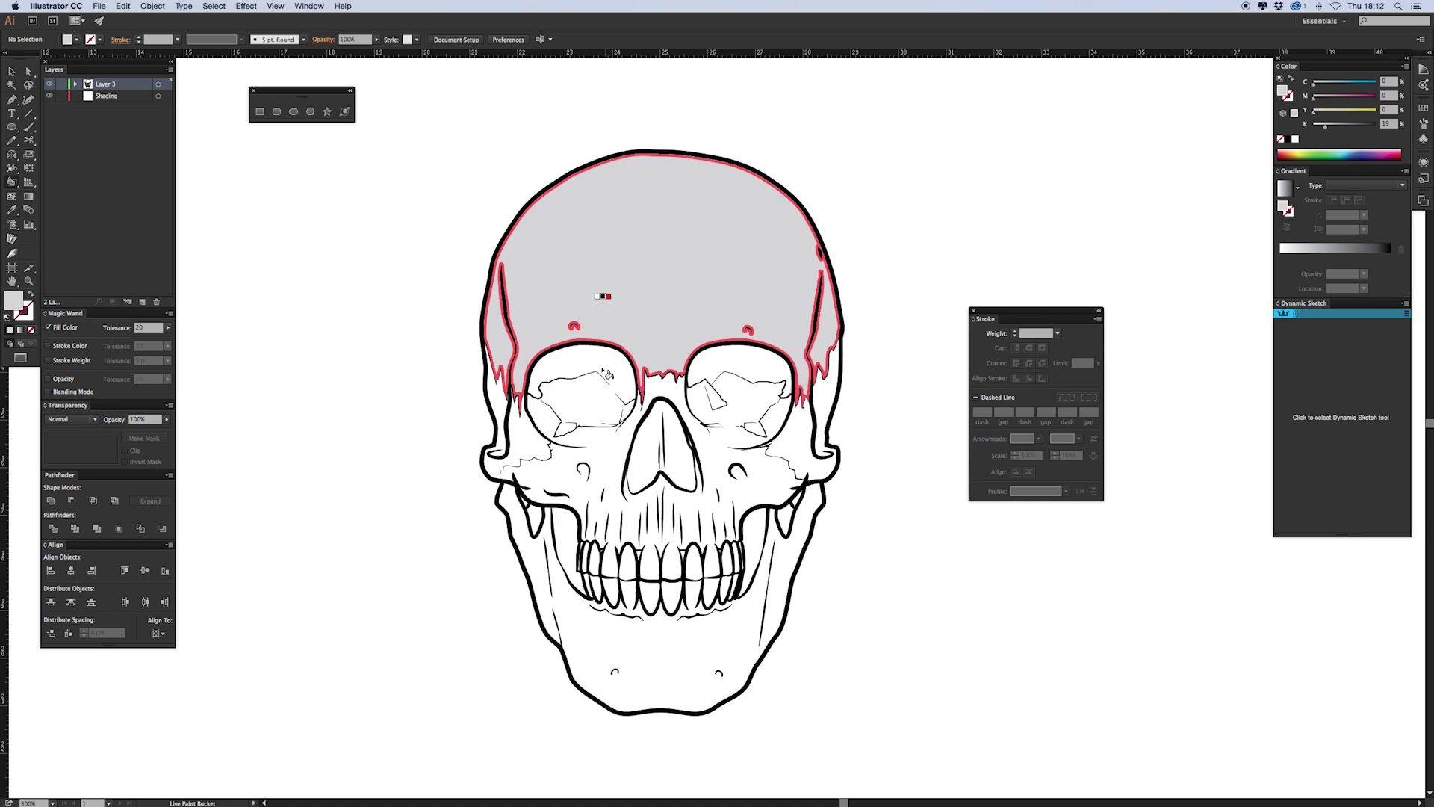
left_click(762, 379)
left_click(762, 373)
left_click(779, 407)
left_click(600, 395)
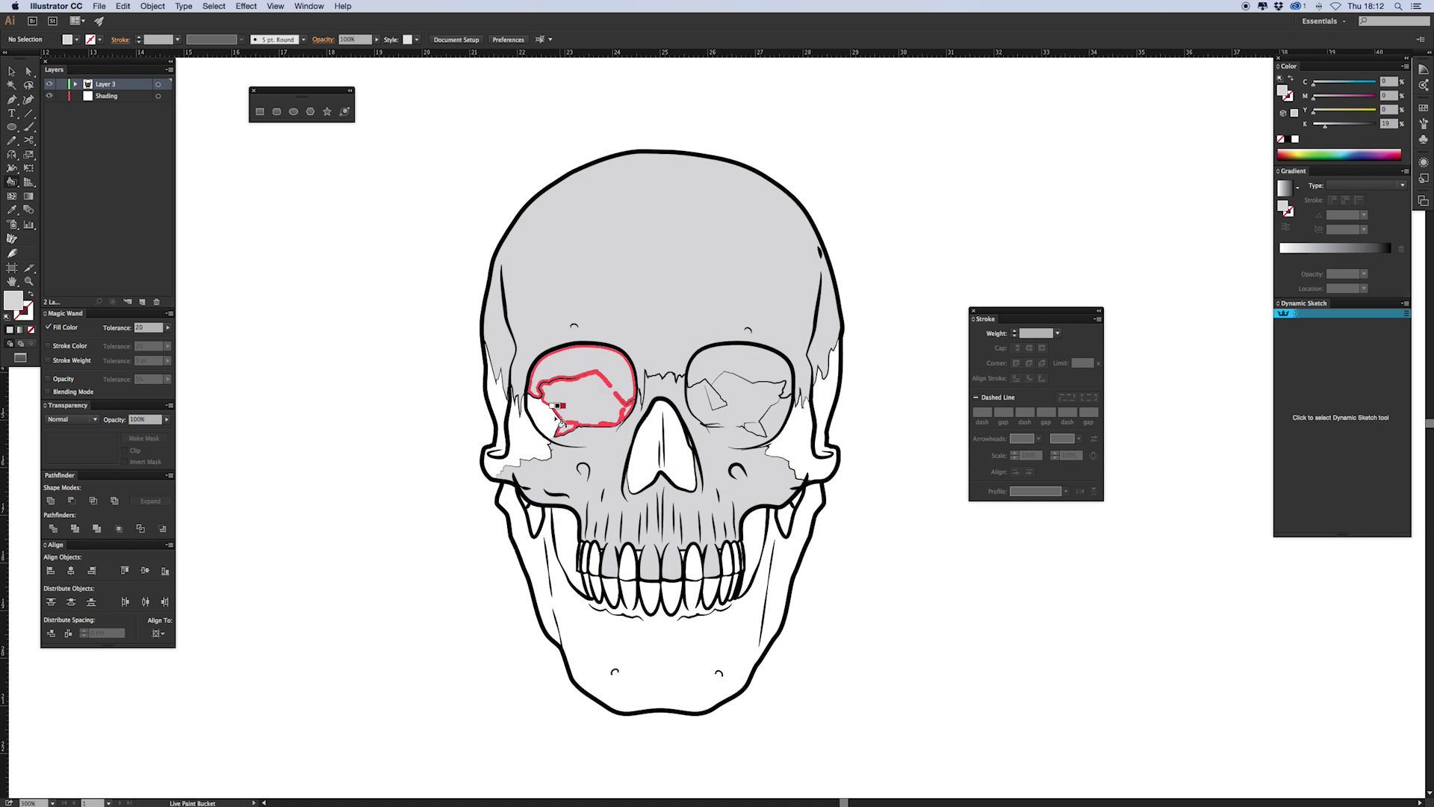
Paint the cheekbones, side temple areas, lower jaw and teeth with the same light grey
left_click(526, 448)
left_click(799, 455)
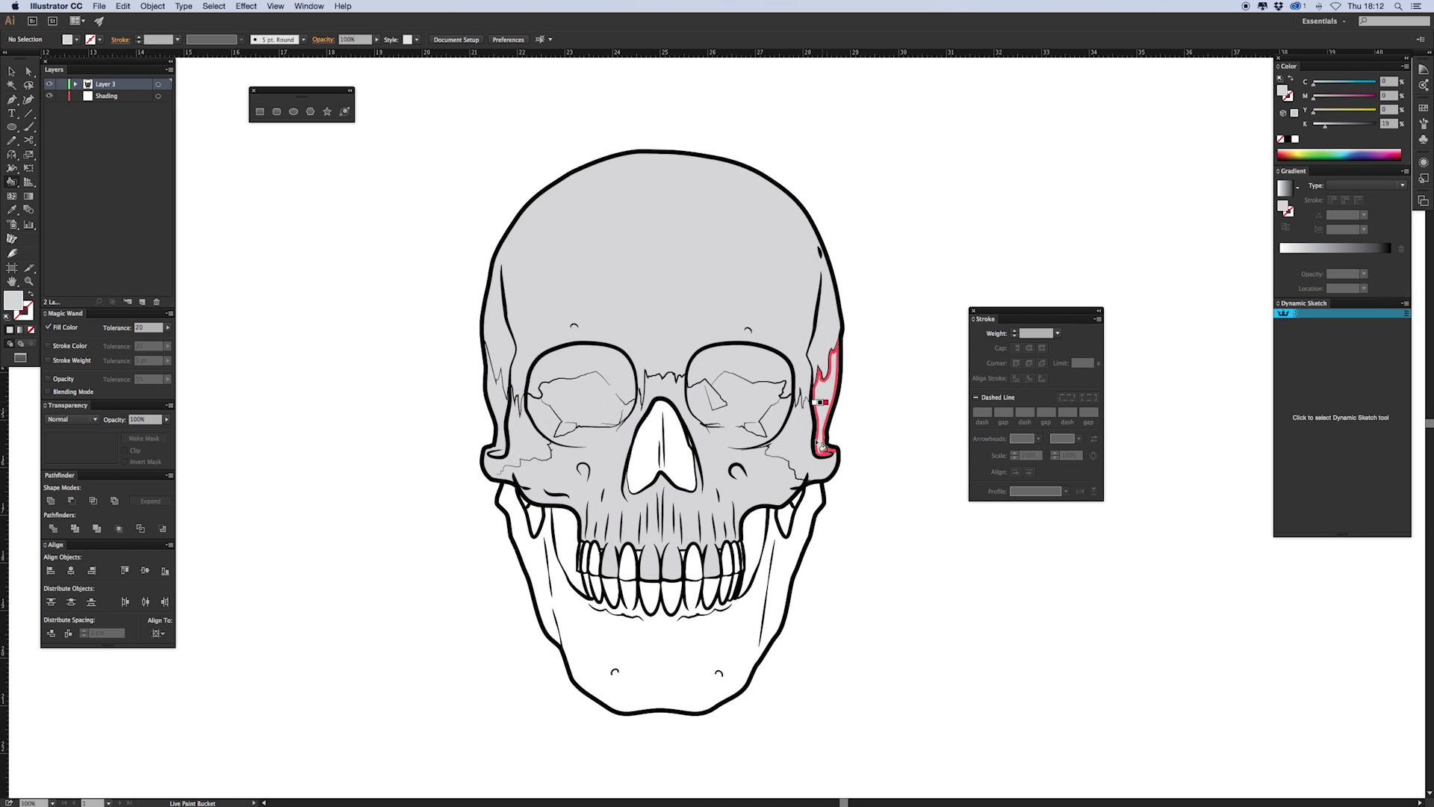
left_click(814, 506)
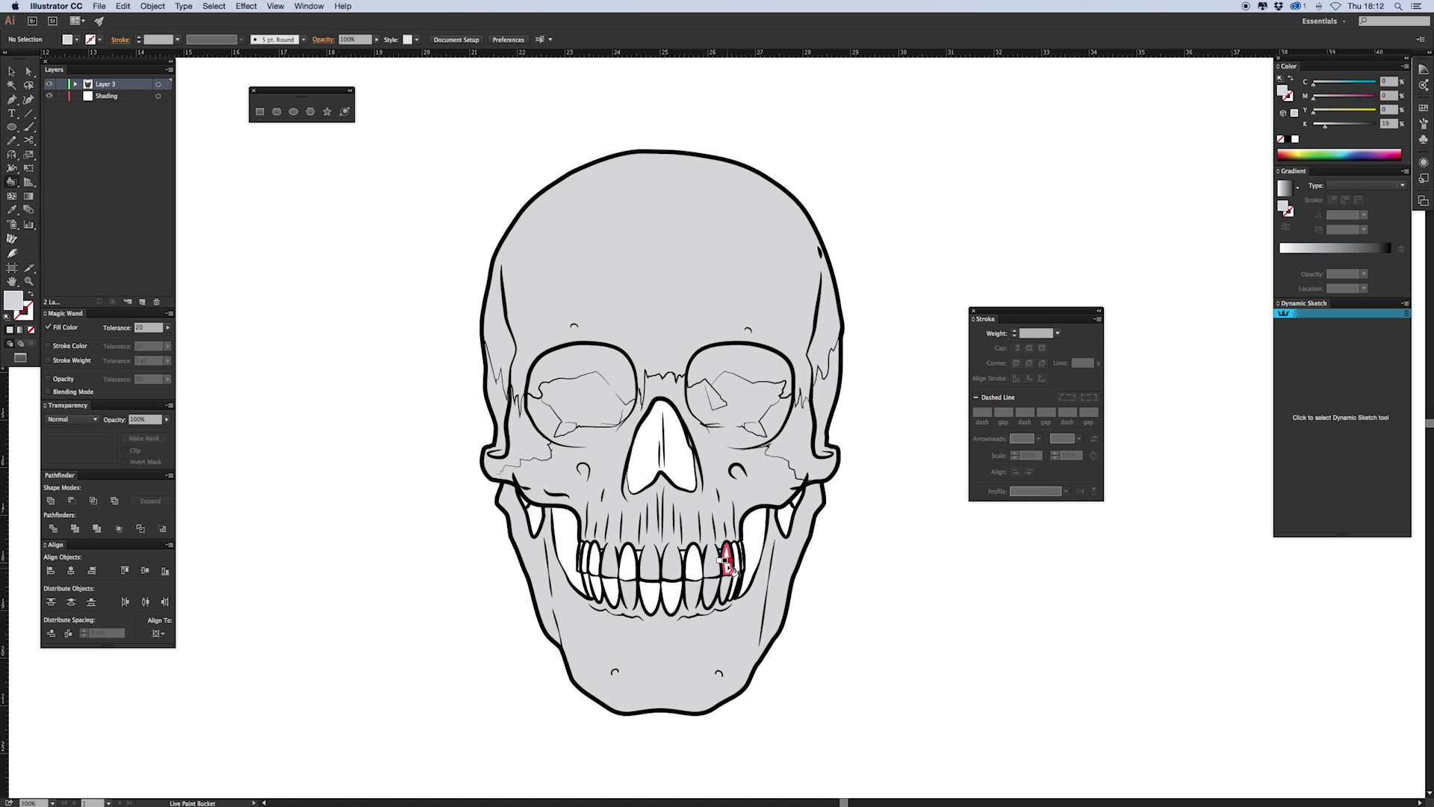
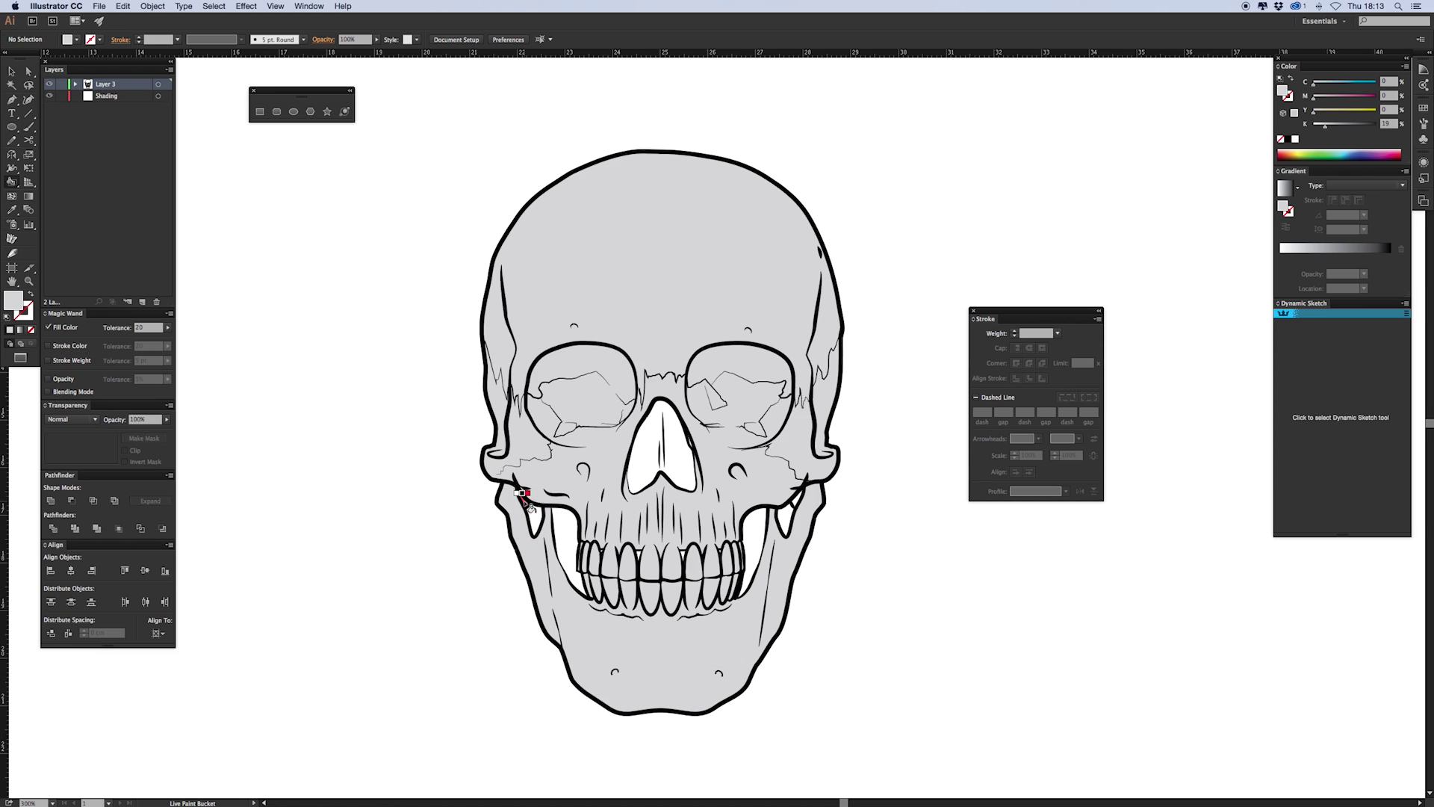
Set the fill to 54% black and paint both halves of the nose cavity
left_click(1346, 124)
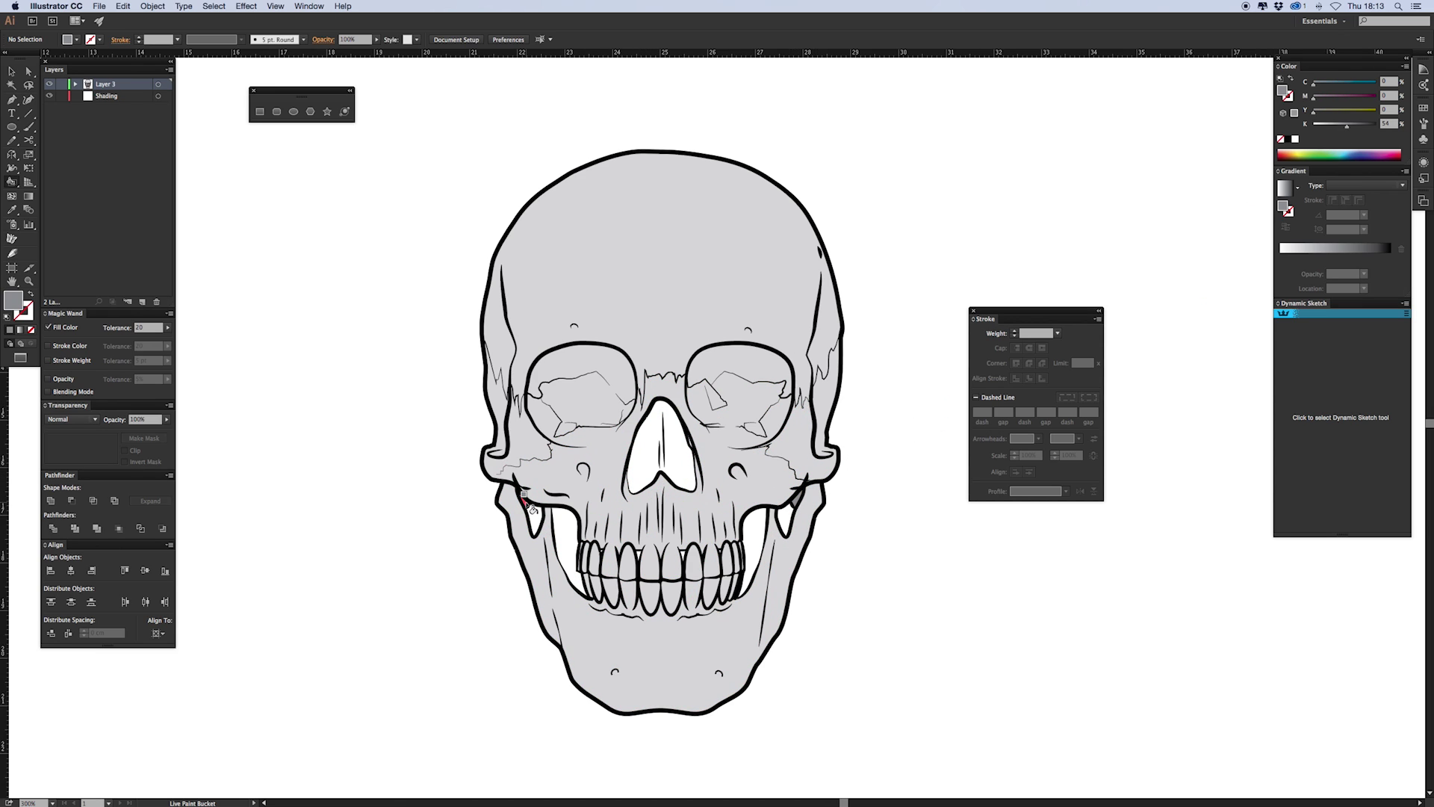
left_click(661, 448)
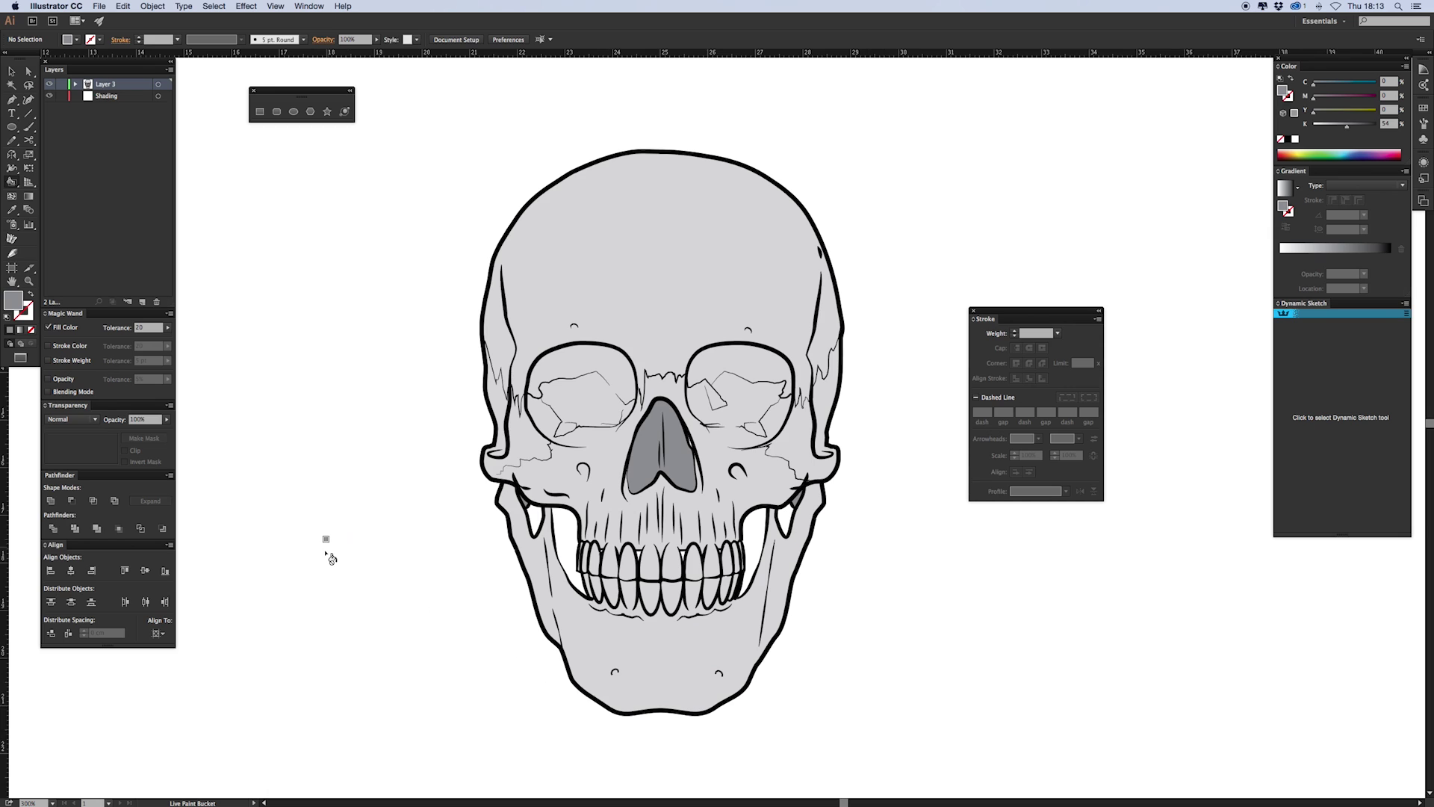
Expand the painted skull's Live Paint group into ordinary paths and clear the selection
key("v")
left_click_drag(402, 252, 855, 646)
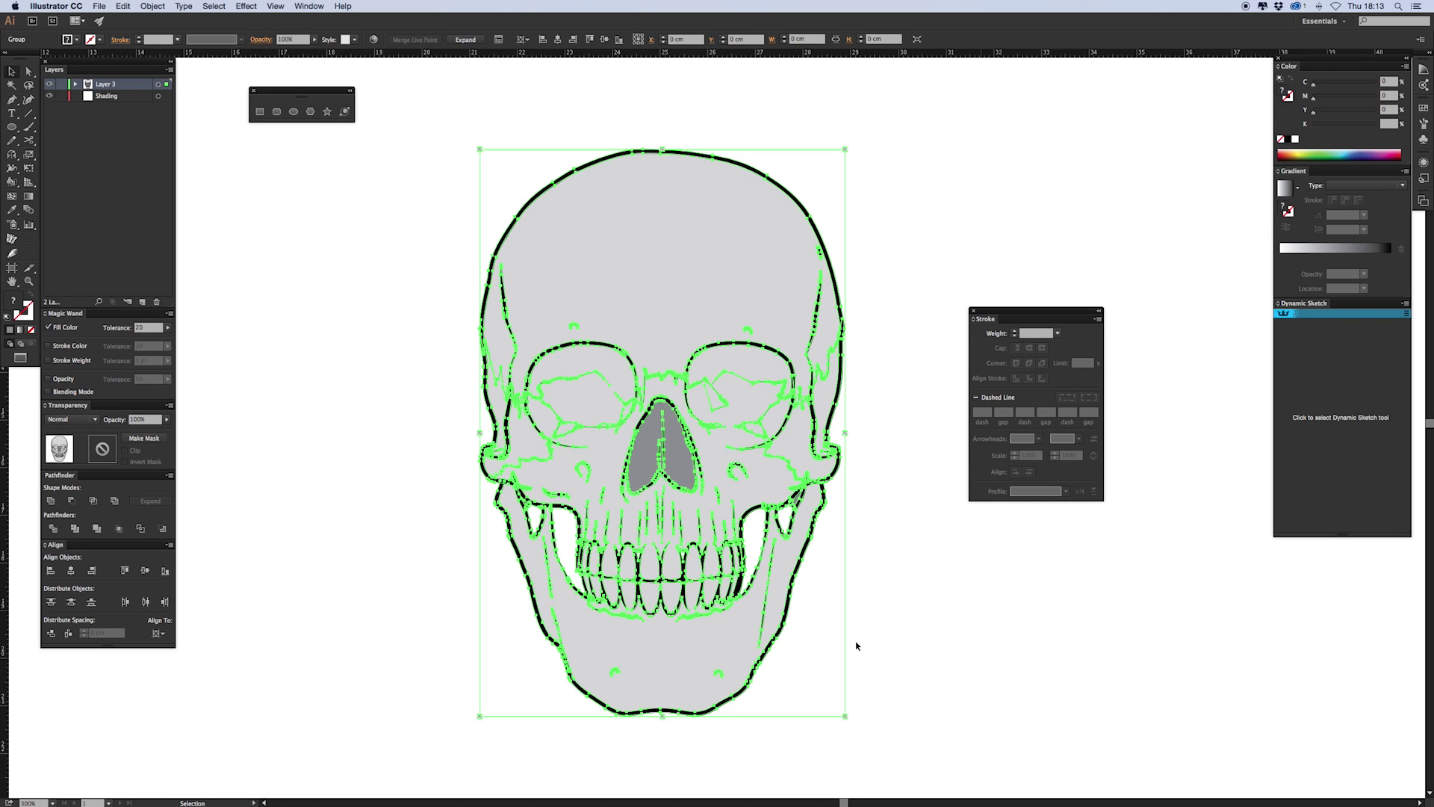
left_click(152, 6)
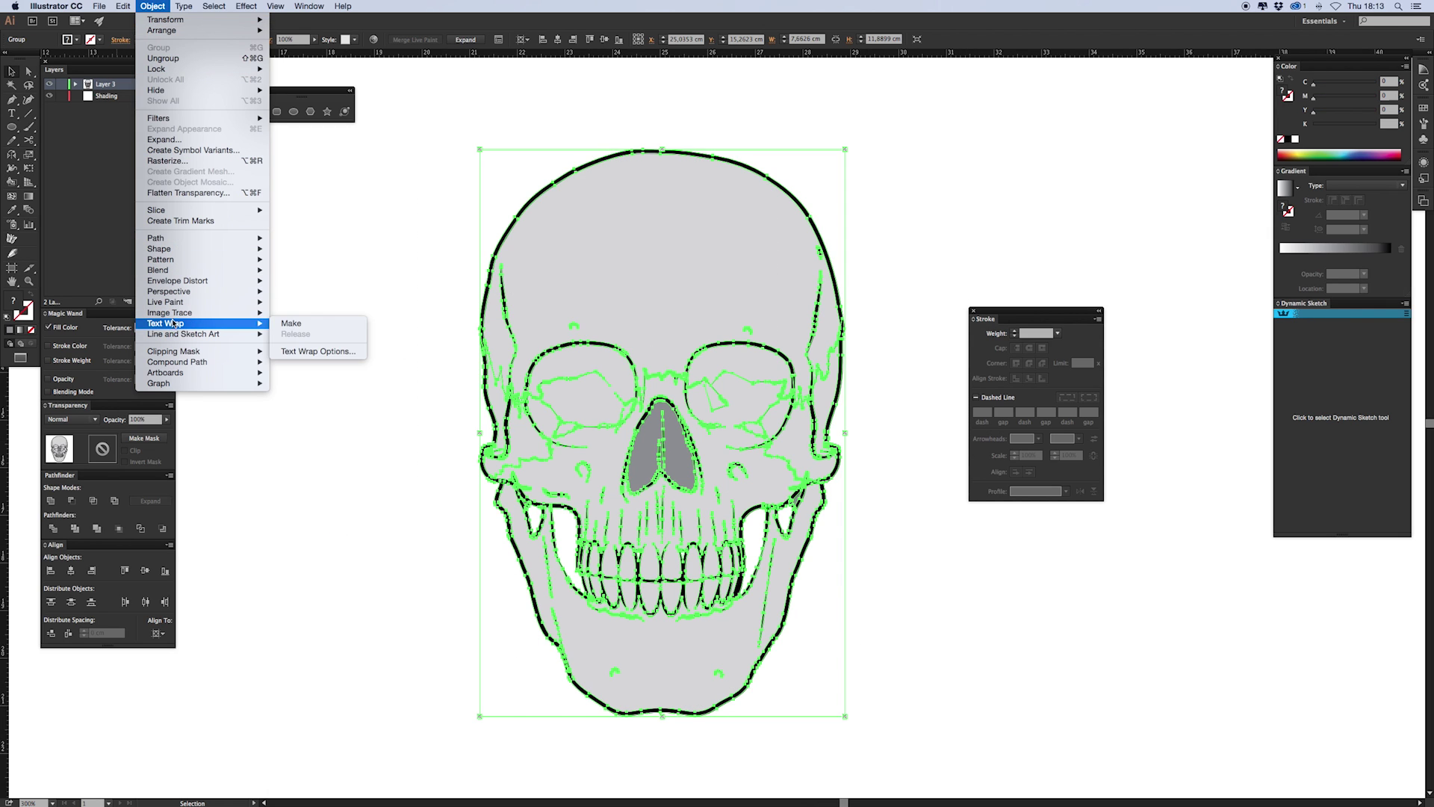
mouse_move(219, 302)
left_click(327, 359)
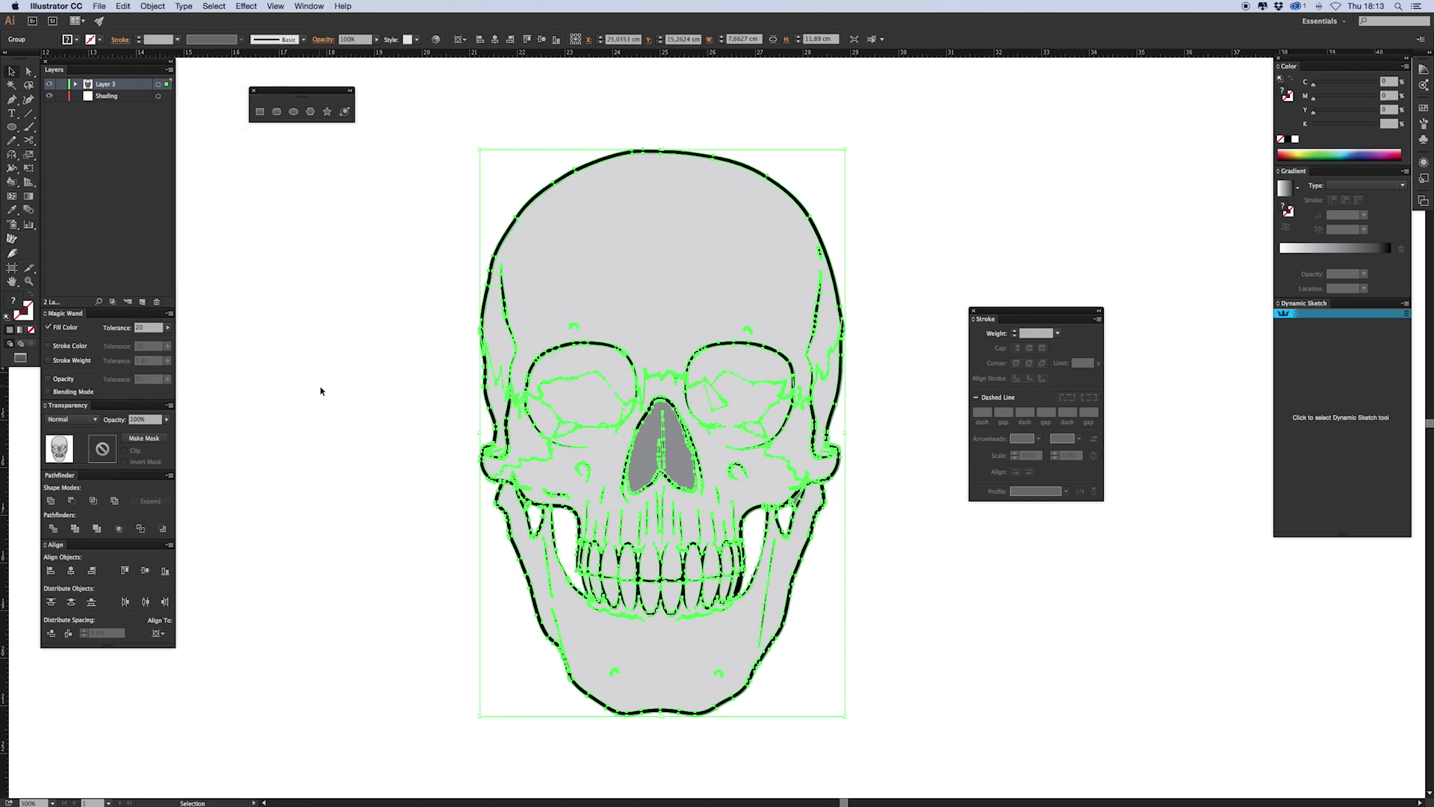
left_click(339, 458)
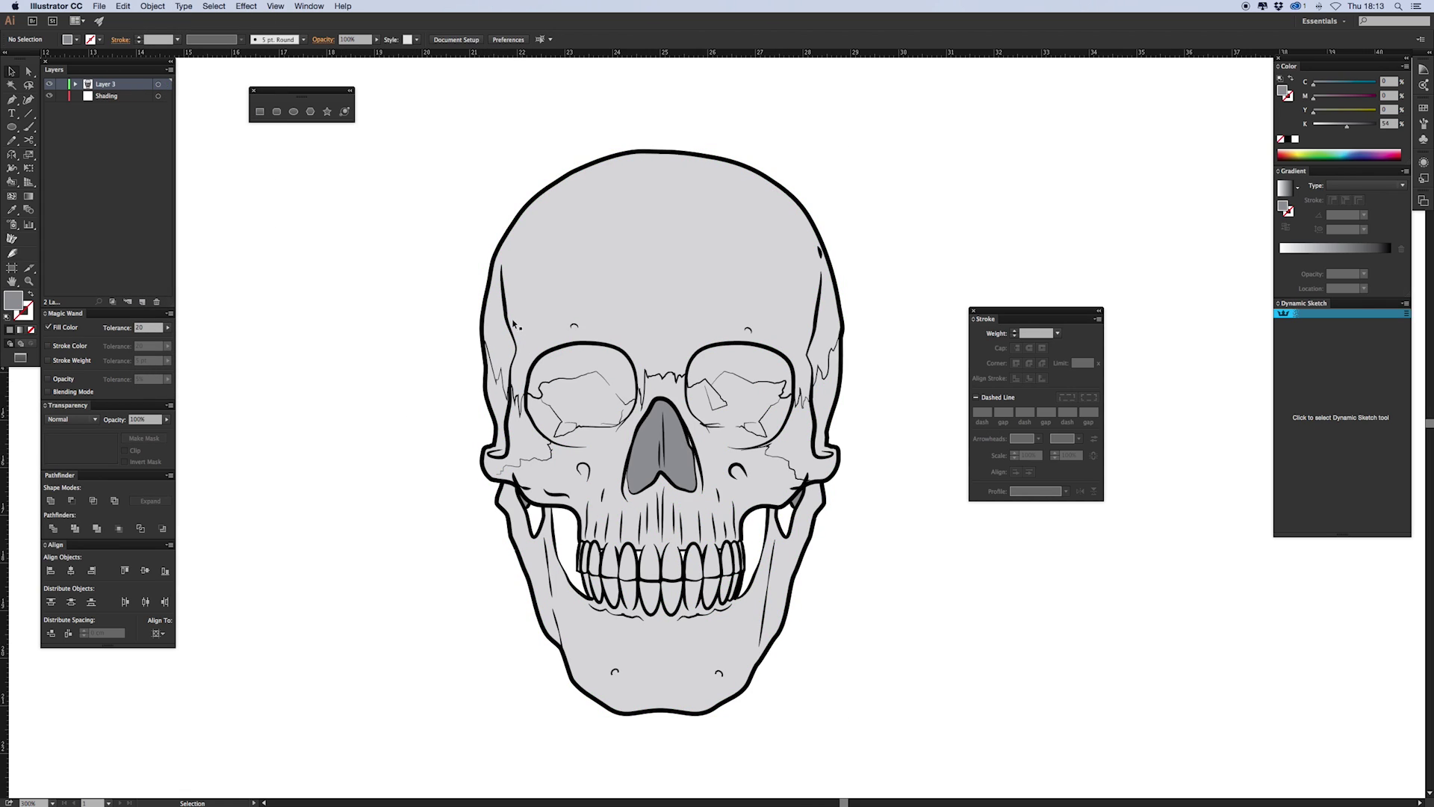
Select all black outlines with the Magic Wand, cut them and paste them in place on a new layer above the grey fills
key("y")
left_click(482, 329)
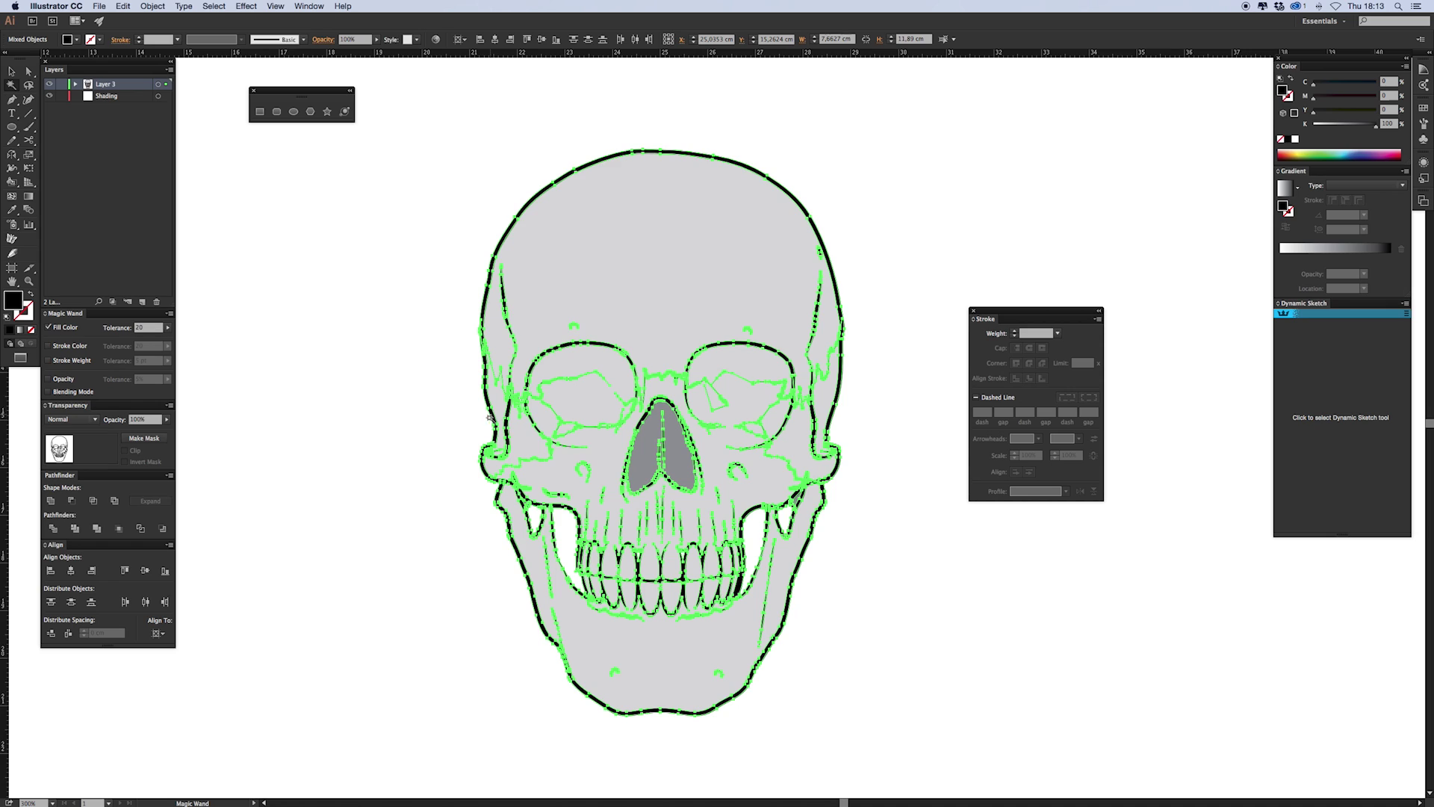
key("v")
left_click(373, 541)
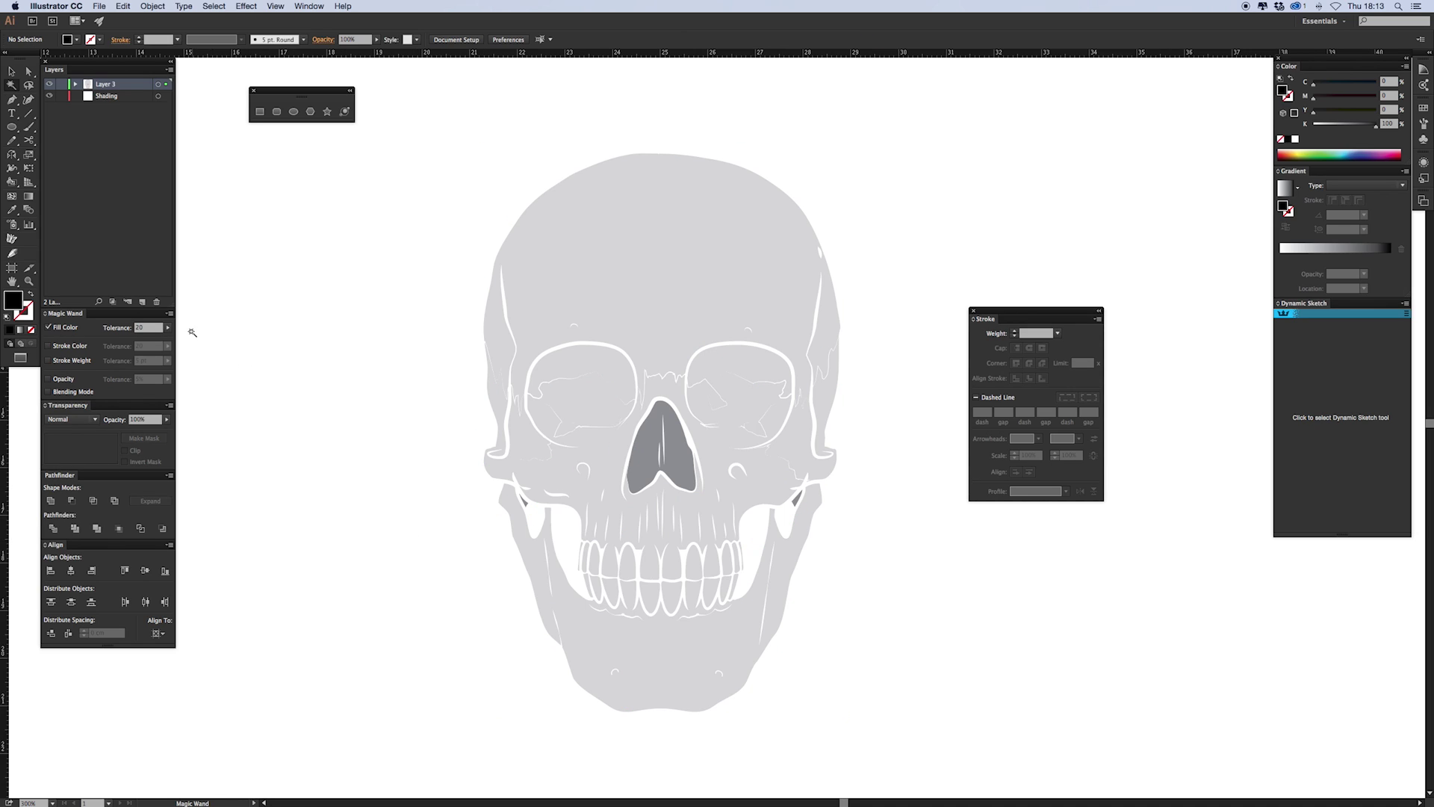
left_click(142, 301)
key("super+a")
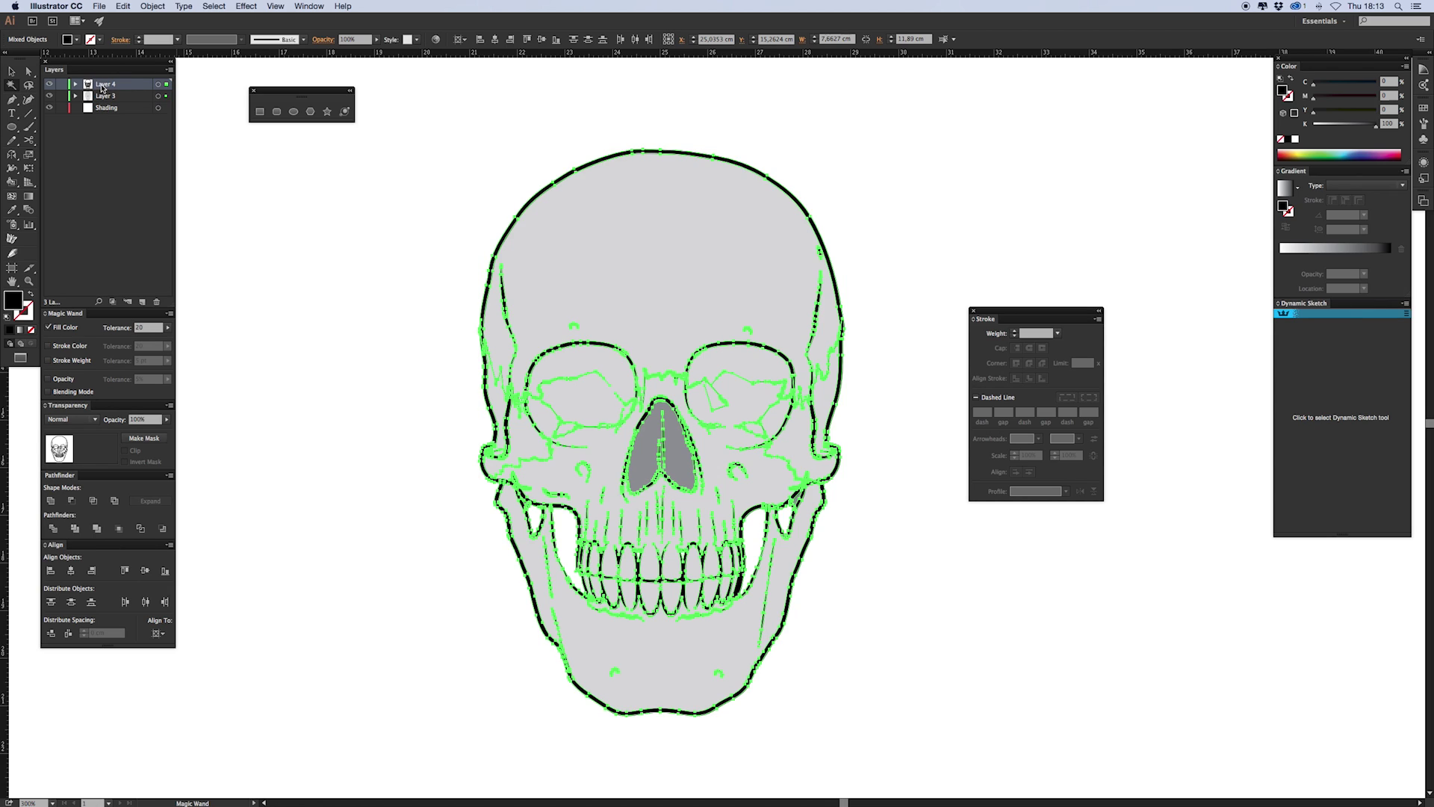
Rename the new outline layer as Outlines and the grey fill layer as Color, and clear the selection
double_click(105, 84)
type("C")
type("utlines")
key("Return")
double_click(109, 96)
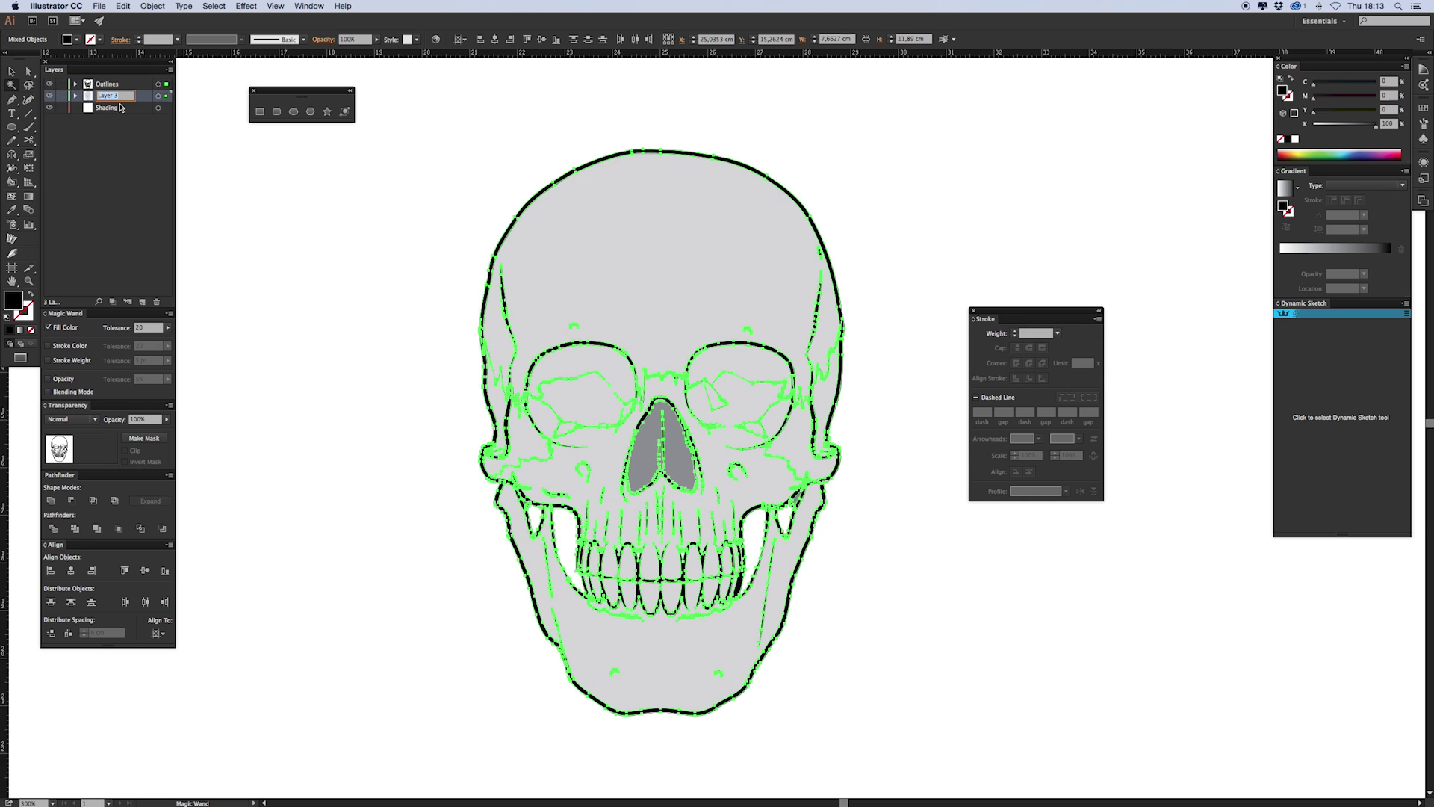
type("Color")
key("Return")
key("v")
left_click(431, 500)
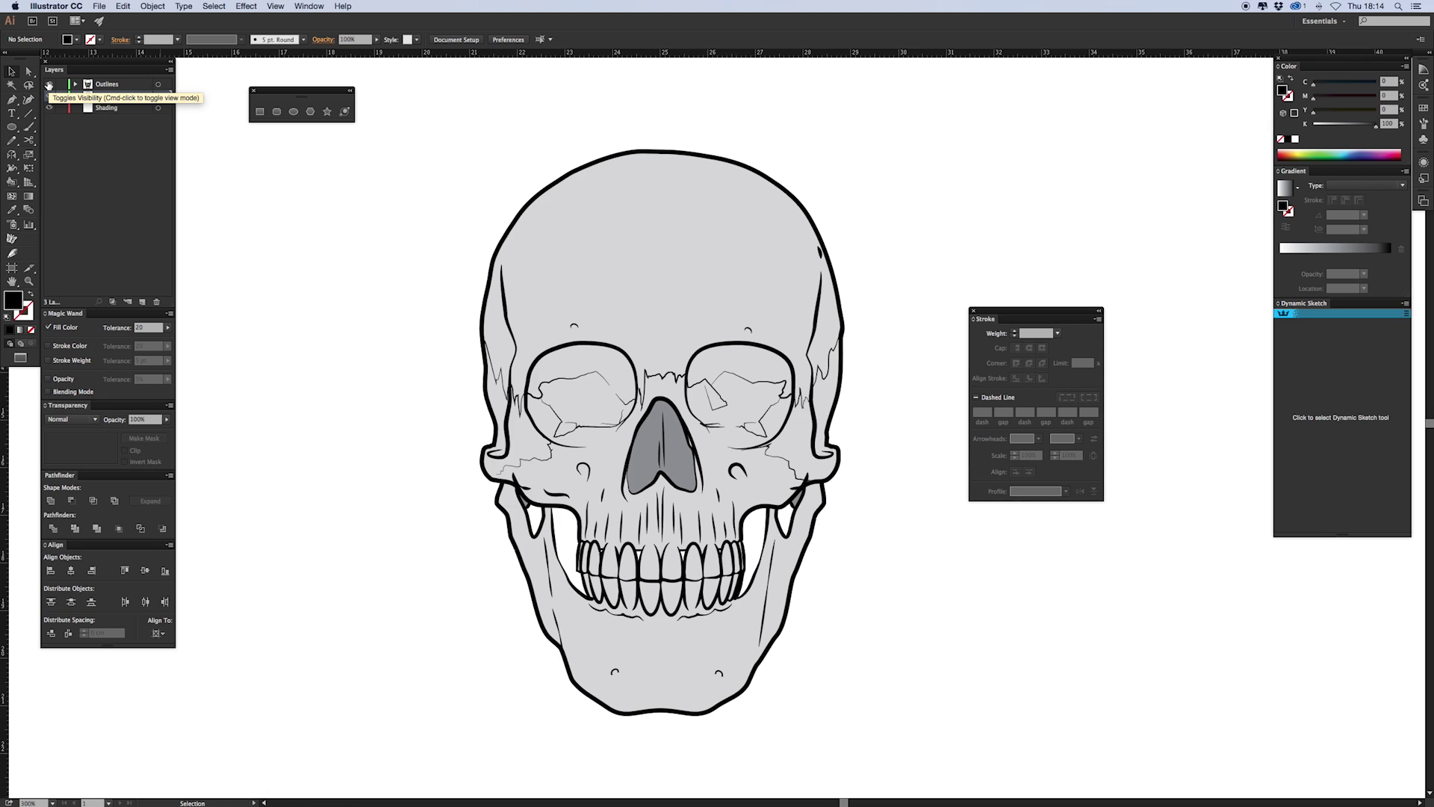
Place the Shading layer between Outlines and Color, then lock and hide the Outlines and Color layers
left_click(48, 85)
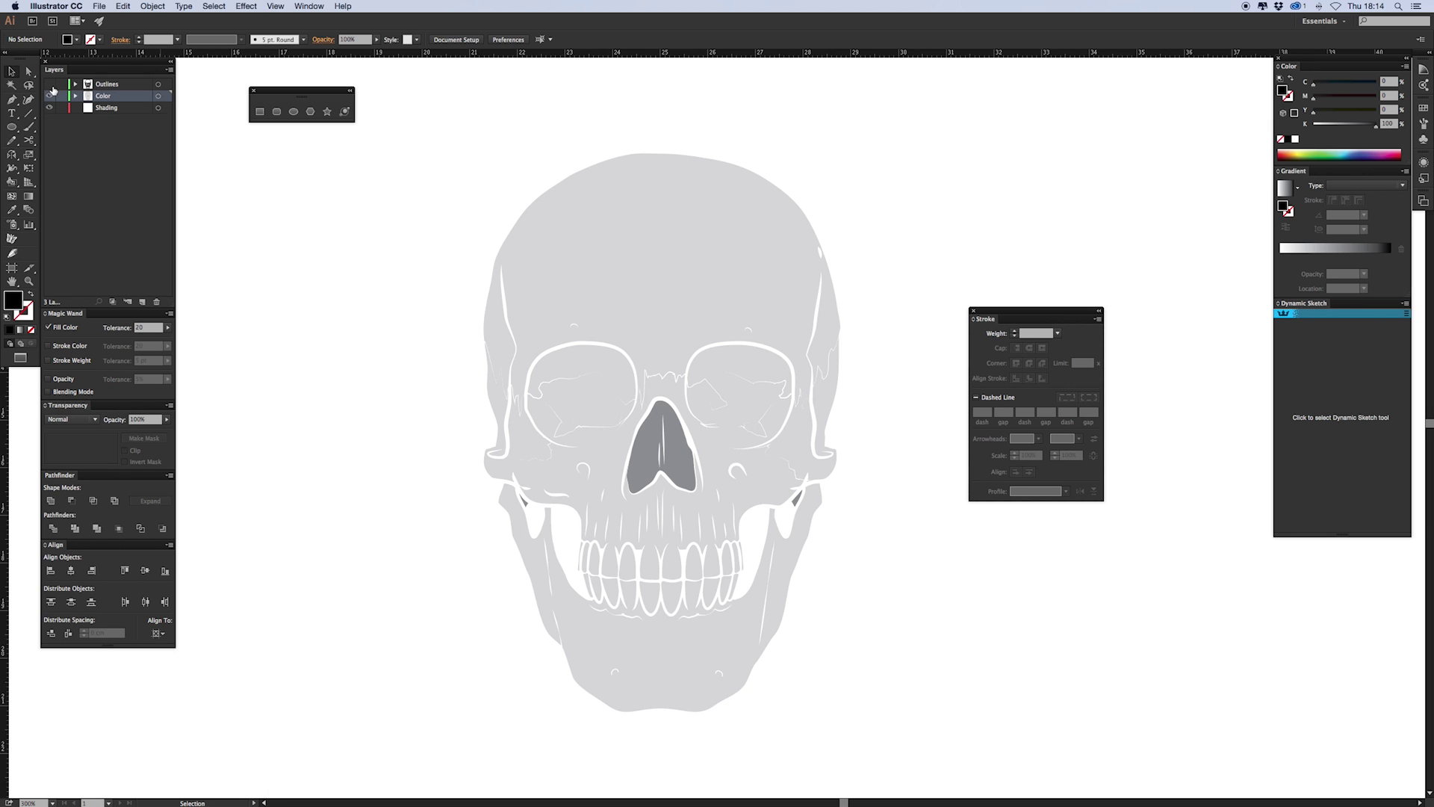
left_click(49, 84)
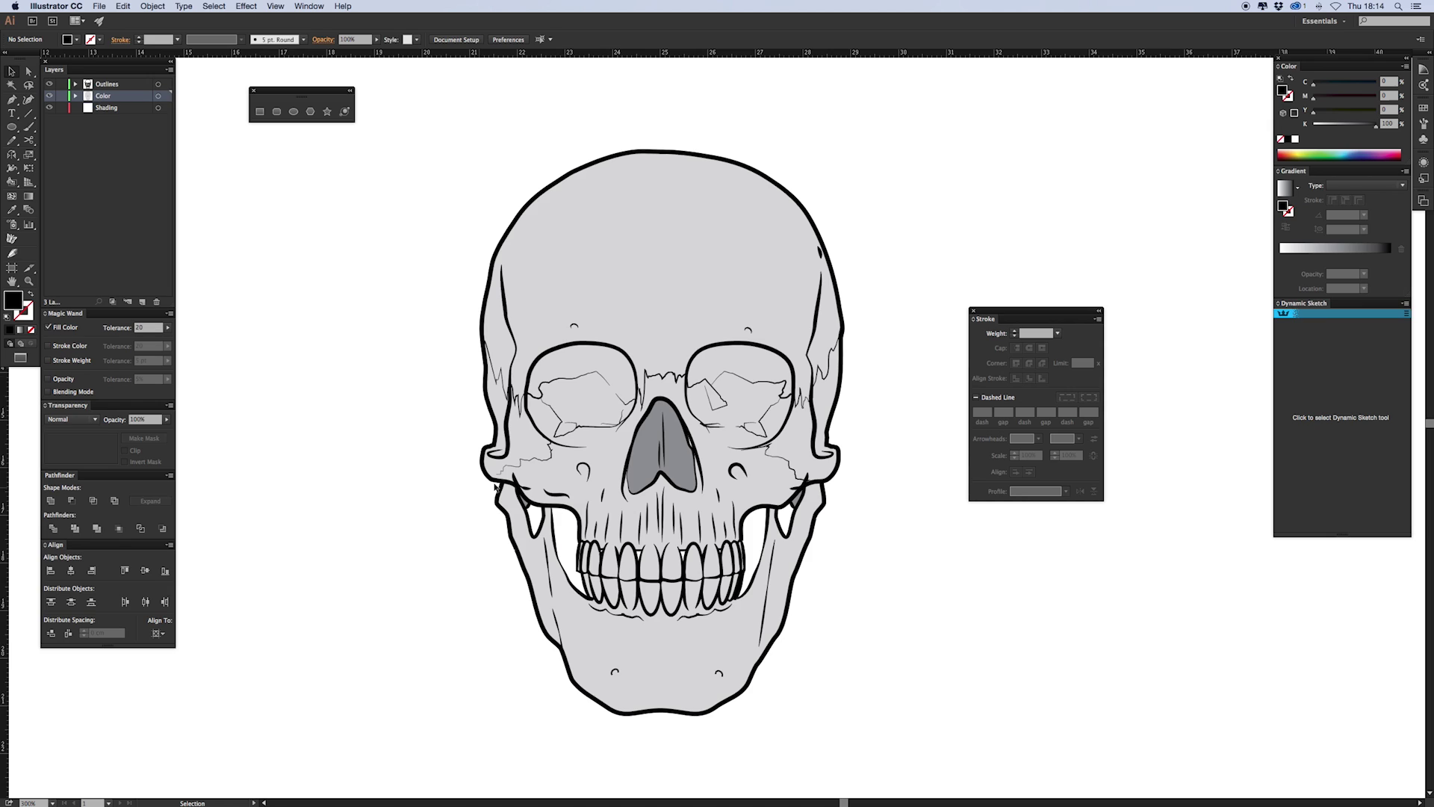
mouse_move(110, 120)
left_mouse_down()
mouse_move(106, 92)
mouse_move(61, 96)
left_mouse_up()
key("l")
left_click(49, 108)
left_click(50, 83)
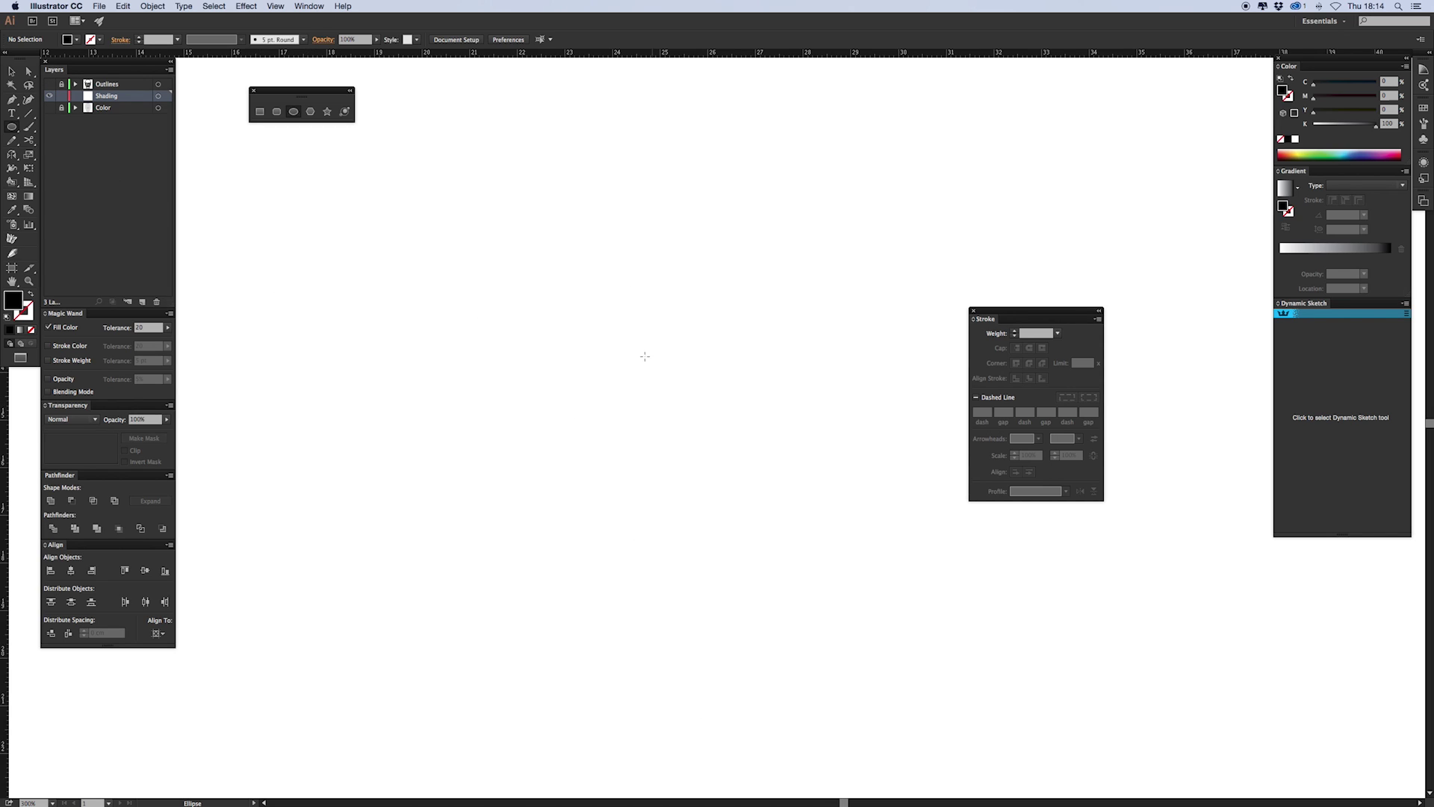
Draw a circle about 5.6 cm wide on the Shading layer and fill it with a linear white-to-black gradient
left_click_drag(657, 385, 590, 519)
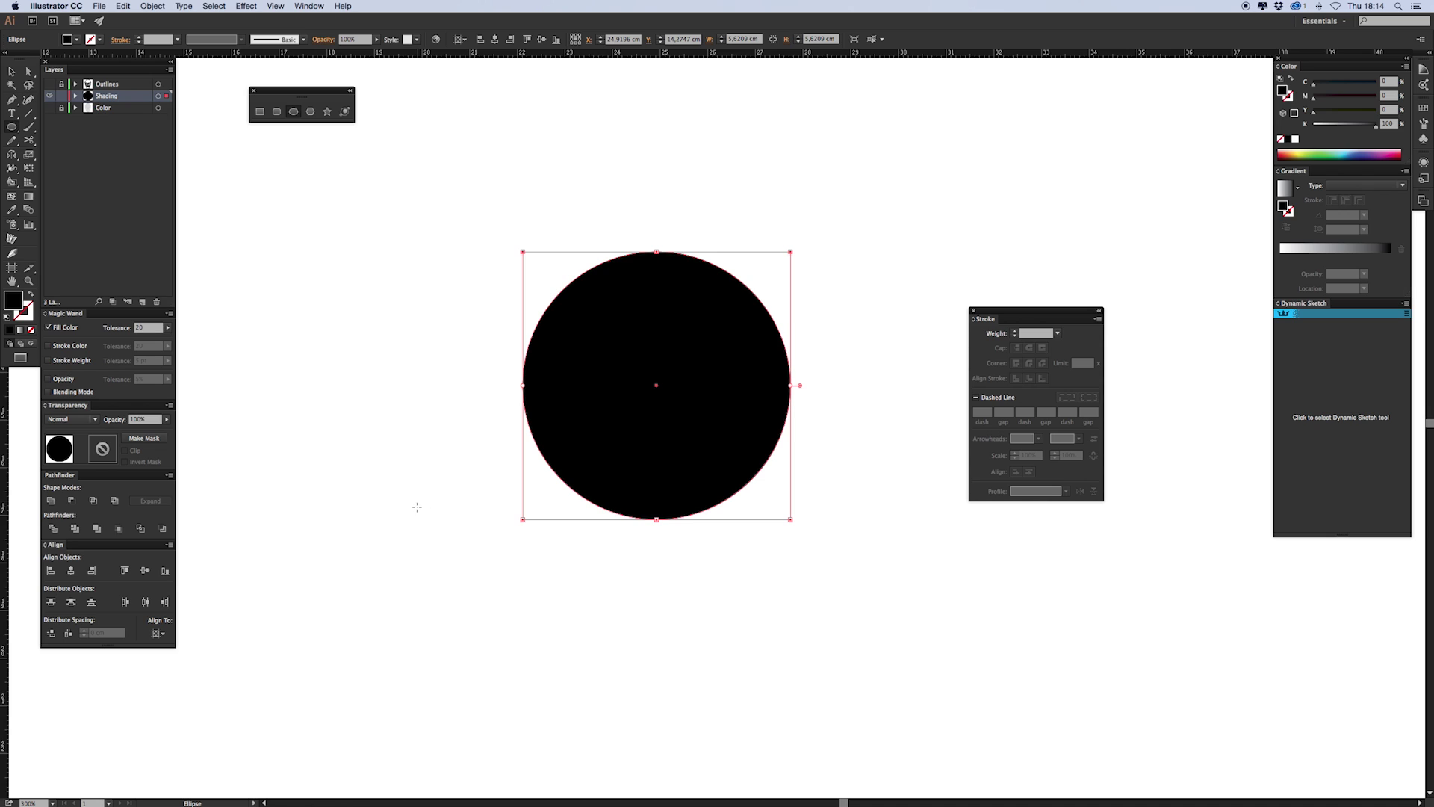
key("i")
left_click(424, 484)
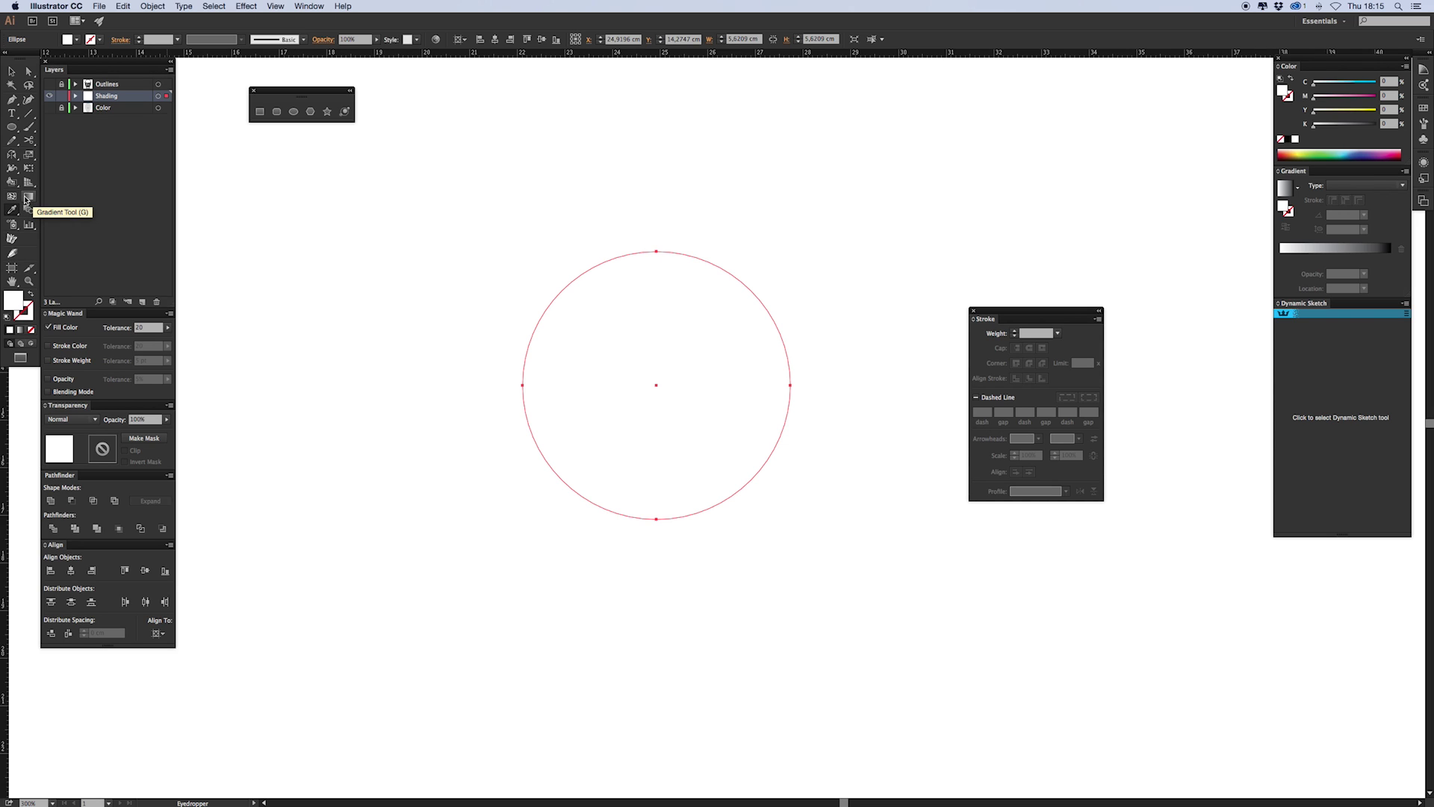
left_click(1325, 251)
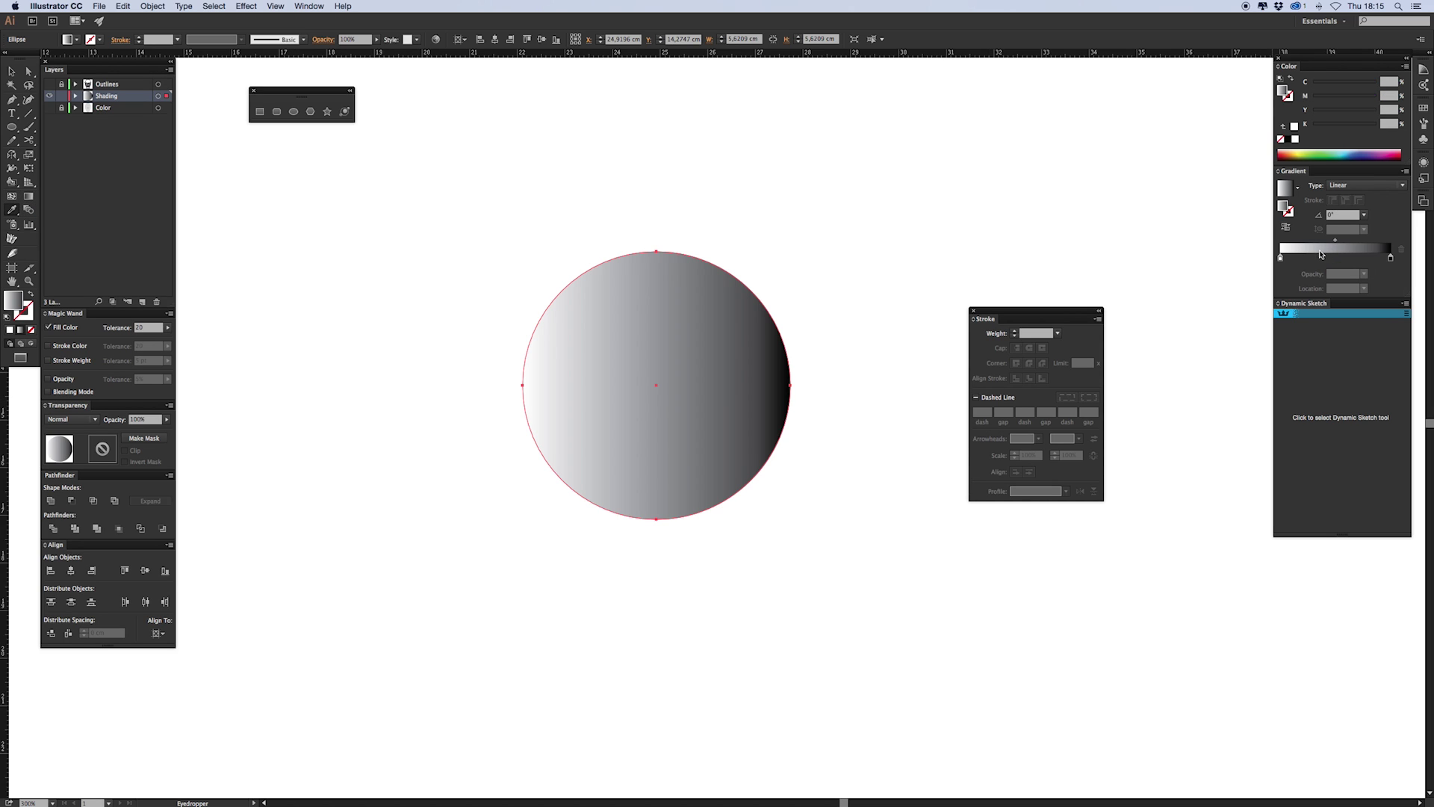
key("v")
left_click(373, 452)
Apply the Grain texture effect with the Stippled grain type to the gradient circle
left_click(555, 441)
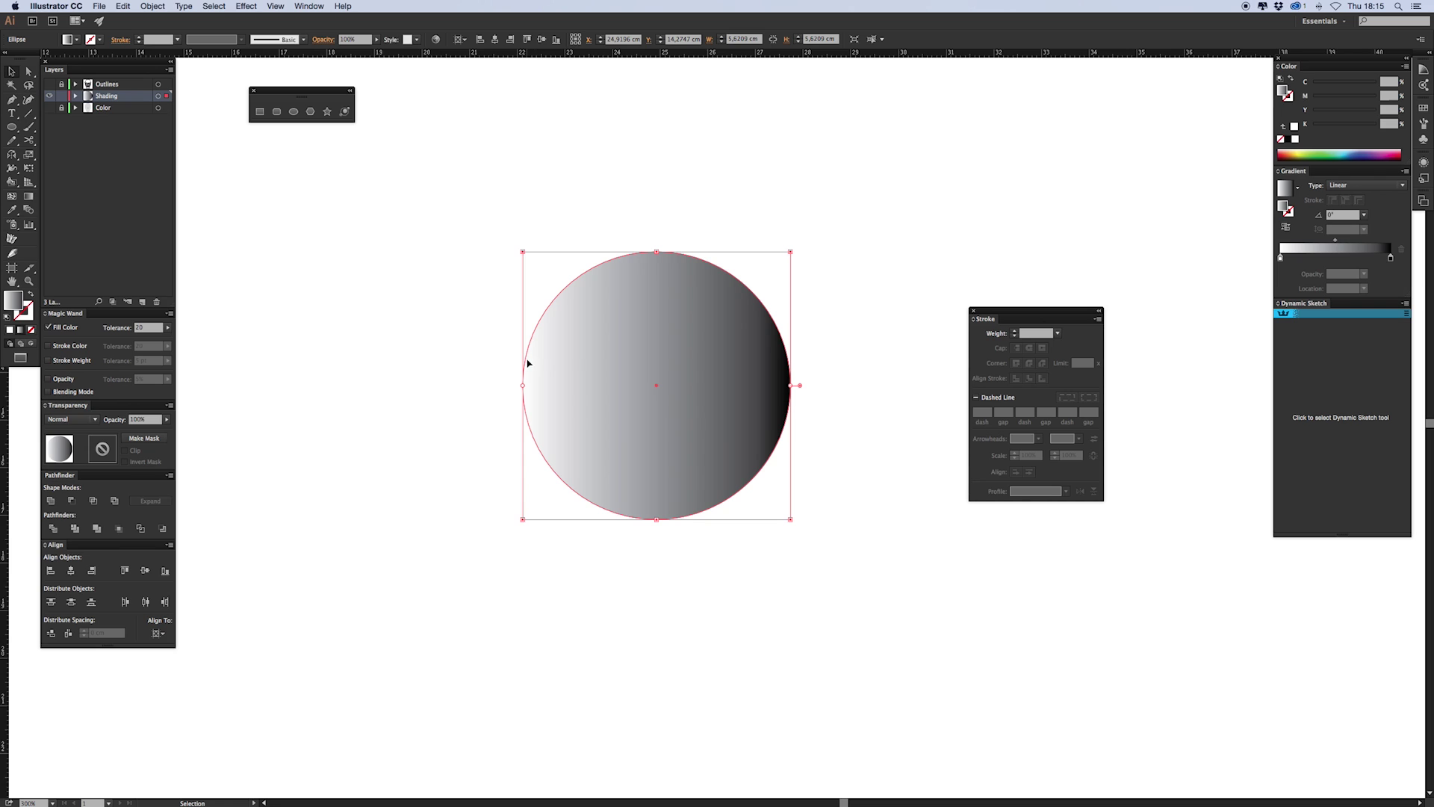
left_click(562, 201)
left_click(611, 341)
left_click(254, 8)
mouse_move(325, 287)
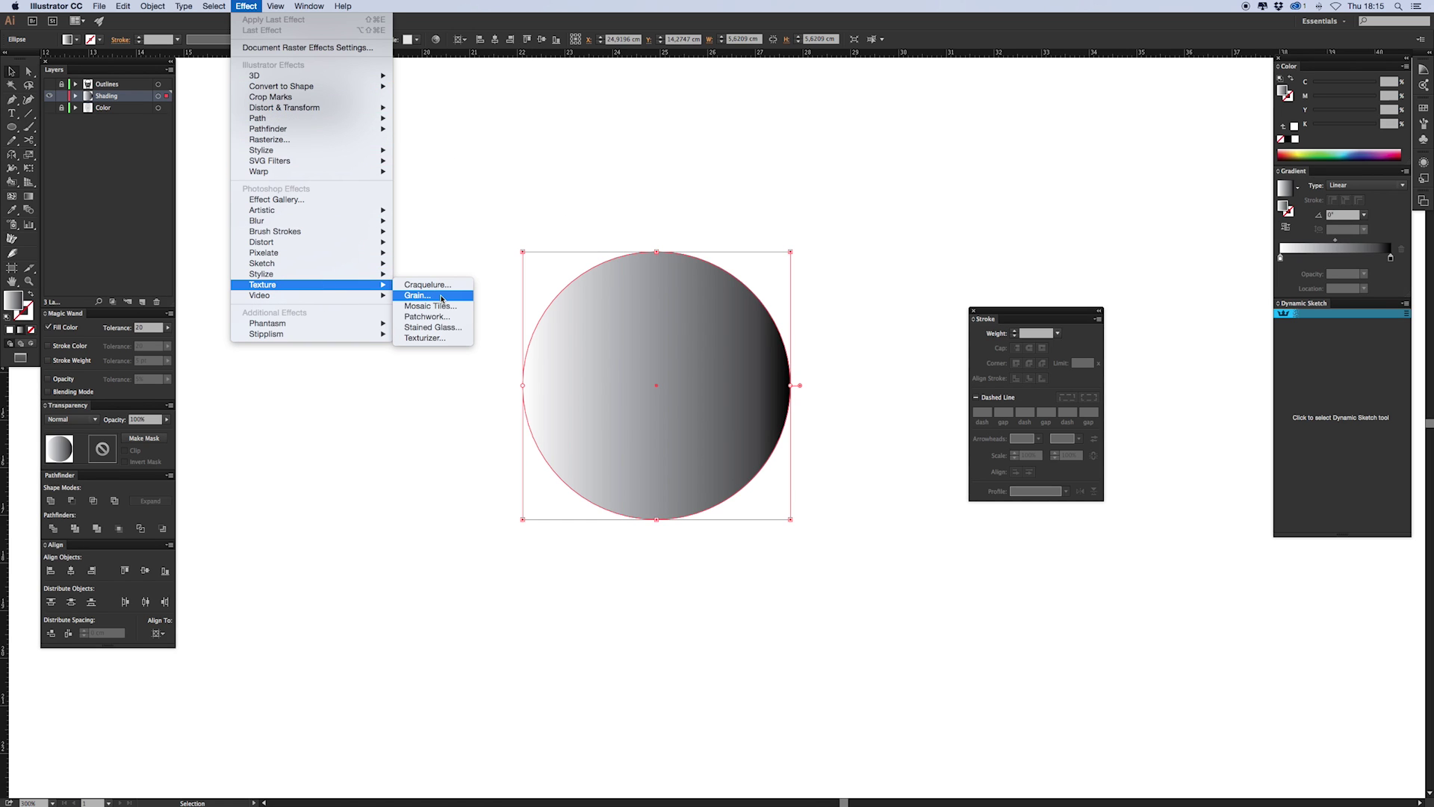
left_click(445, 299)
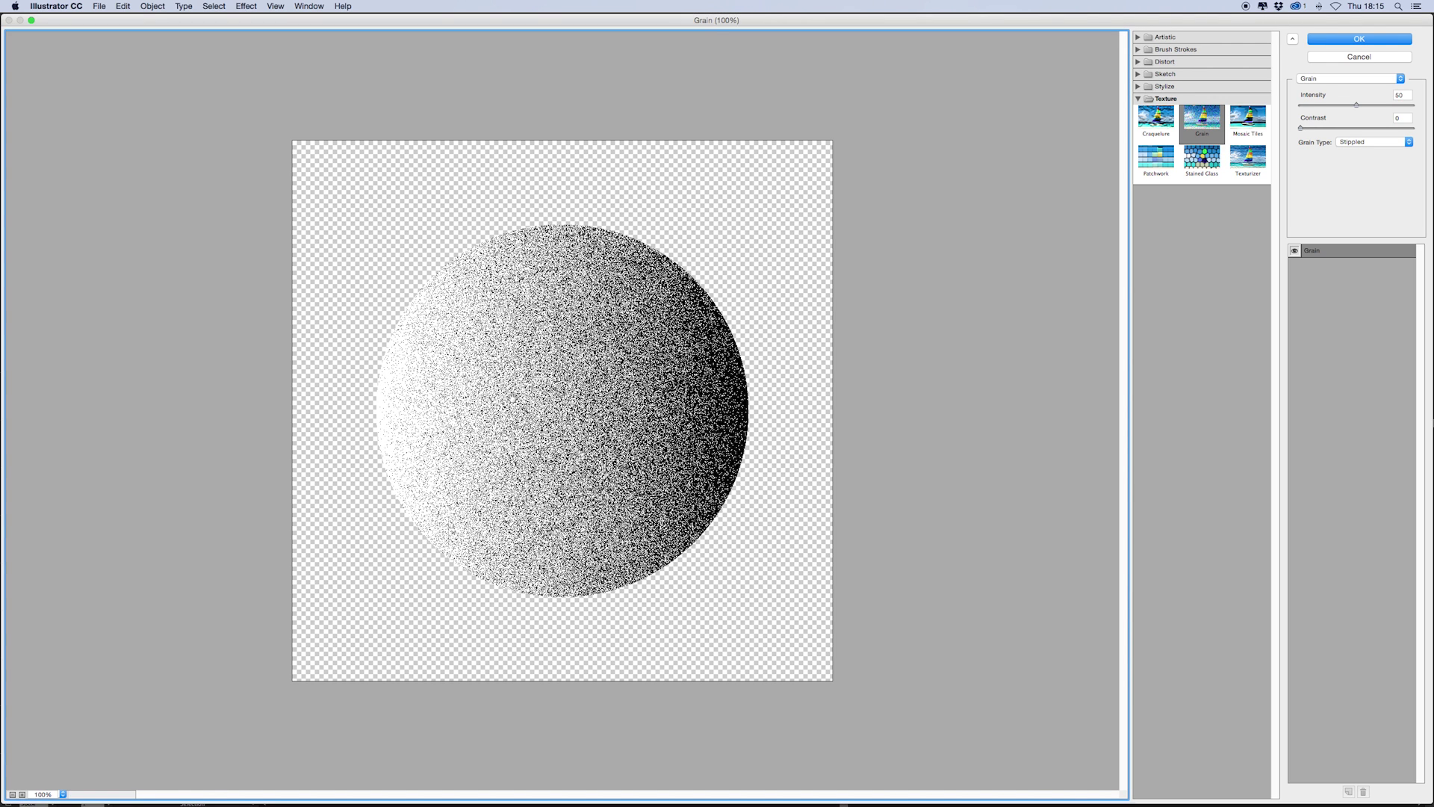
key("Return")
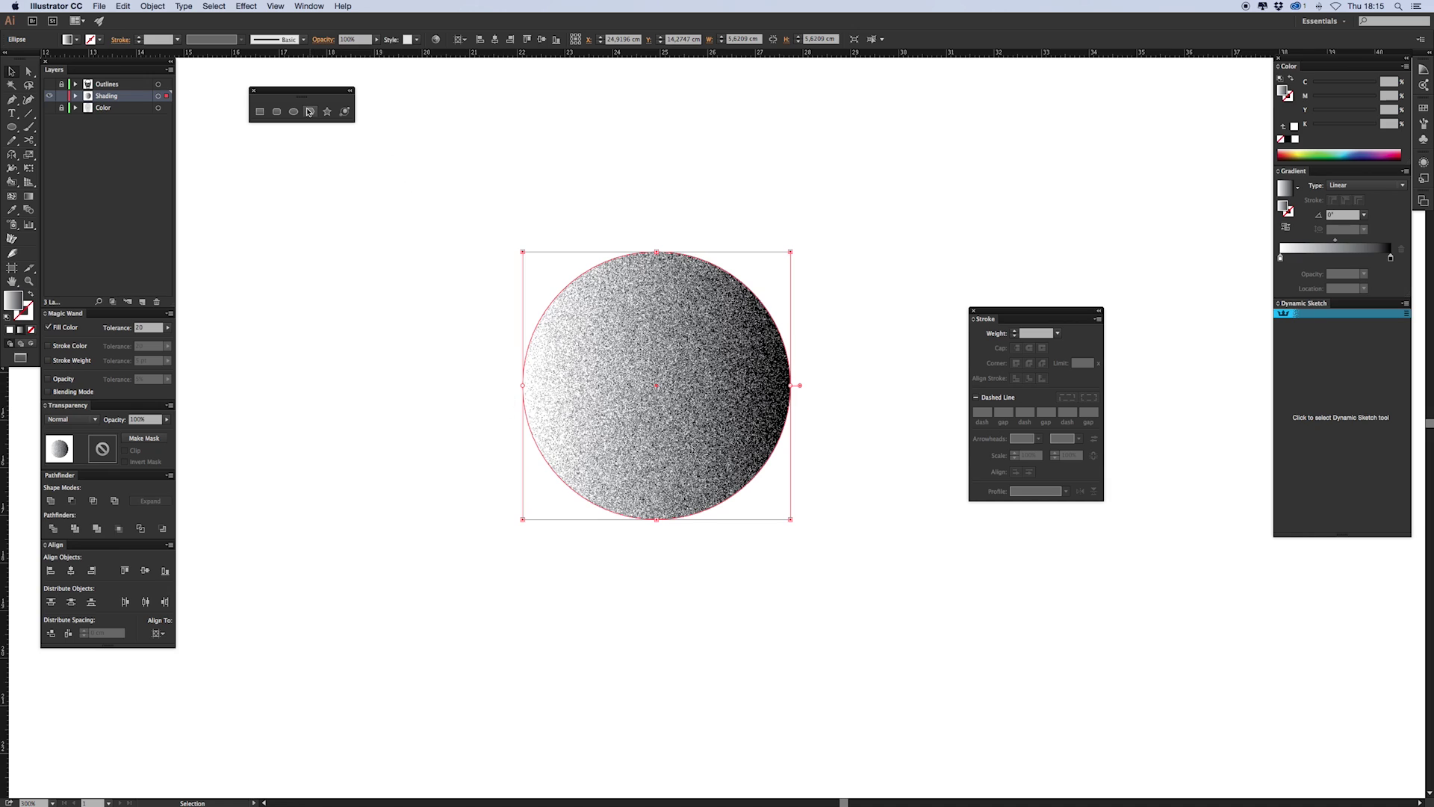
left_click(440, 493)
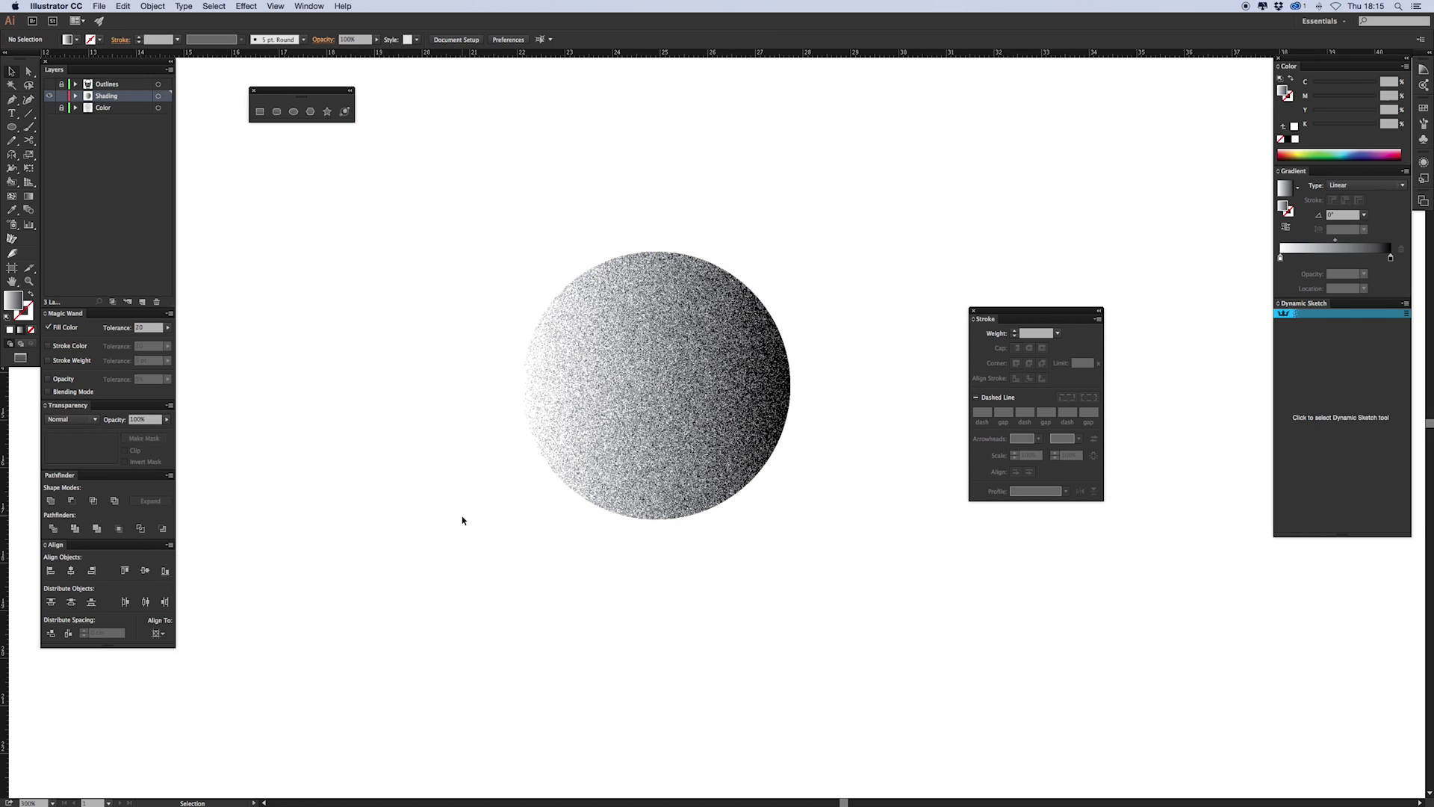
Rasterize the stippled circle into an embedded image
left_click(631, 408)
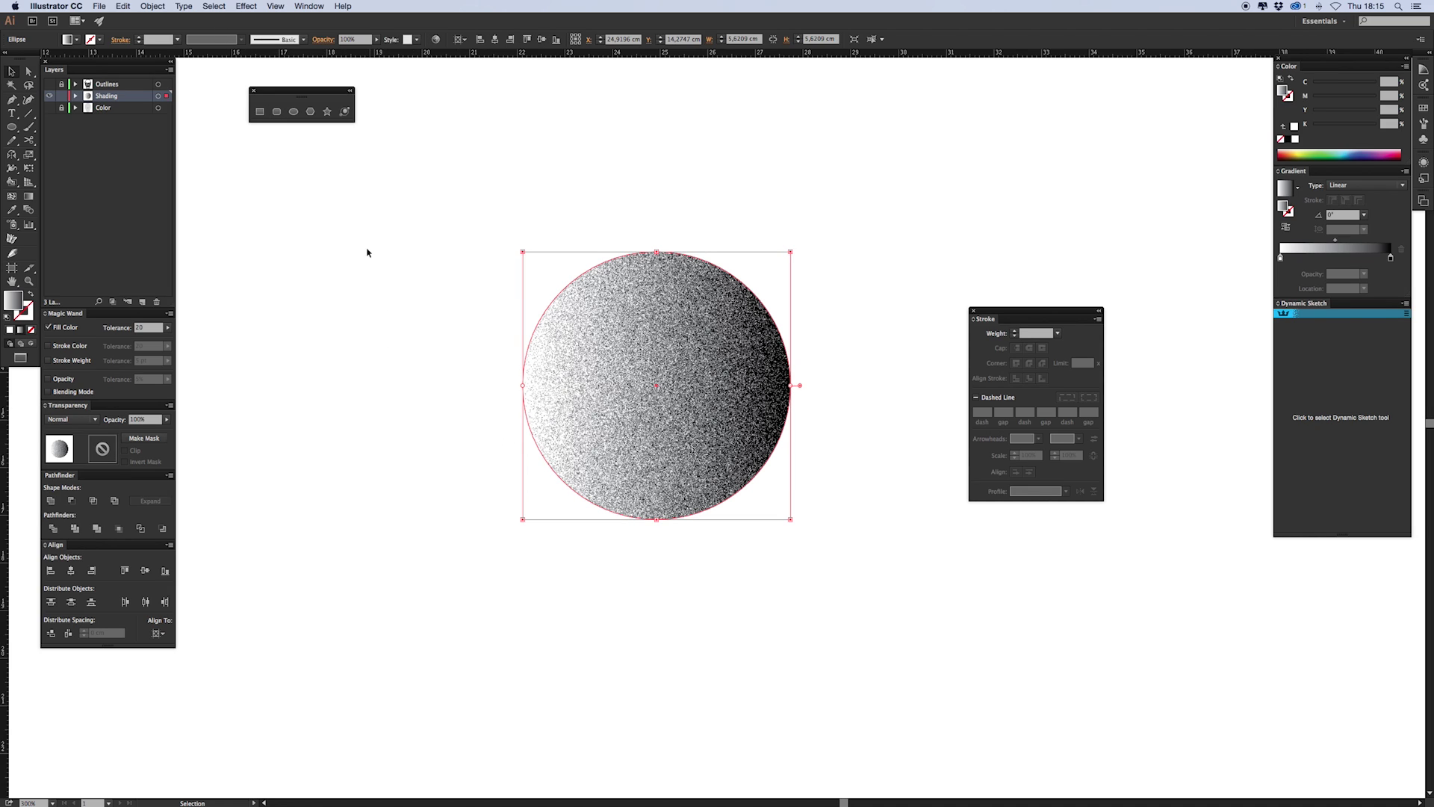
left_click(157, 6)
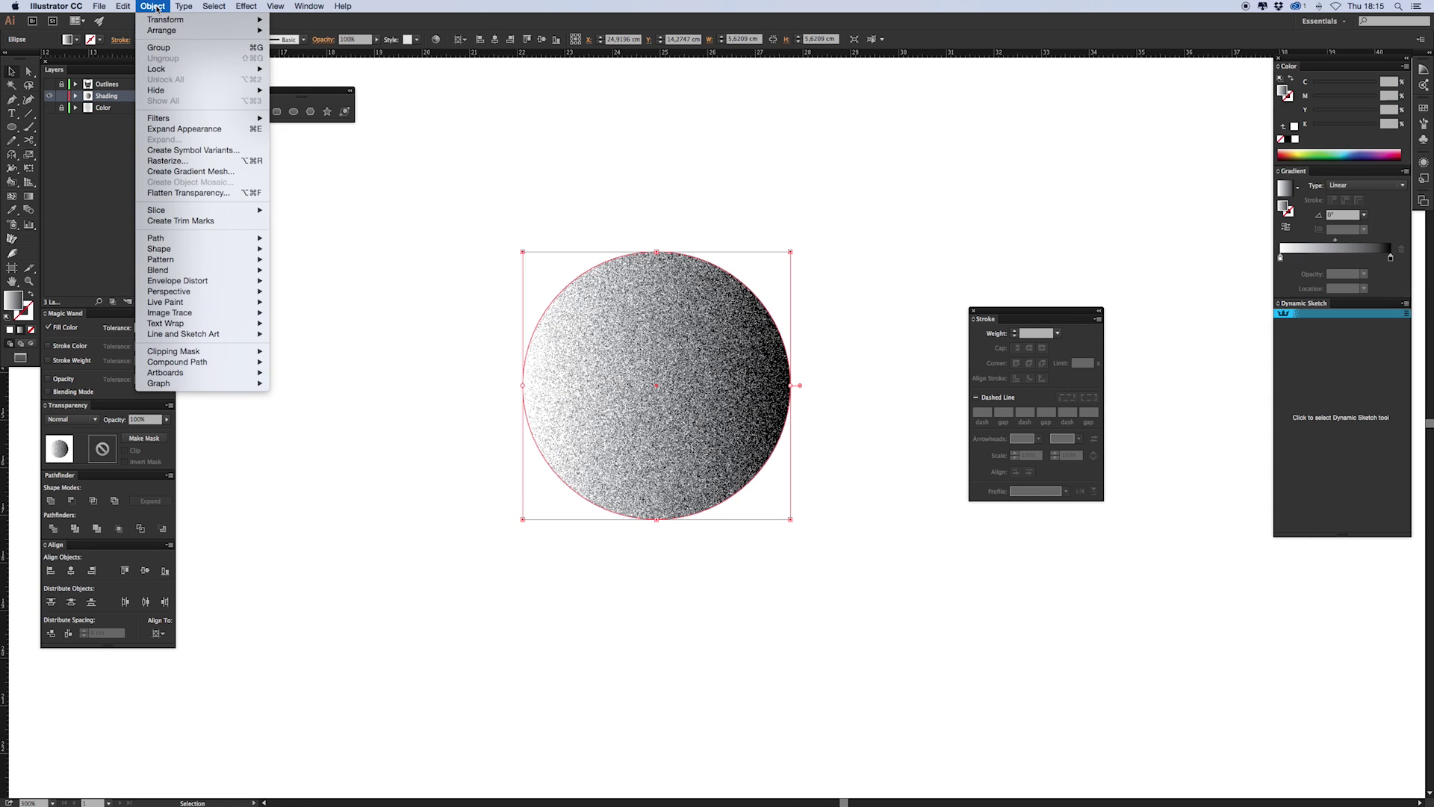
left_click(182, 162)
left_click(825, 495)
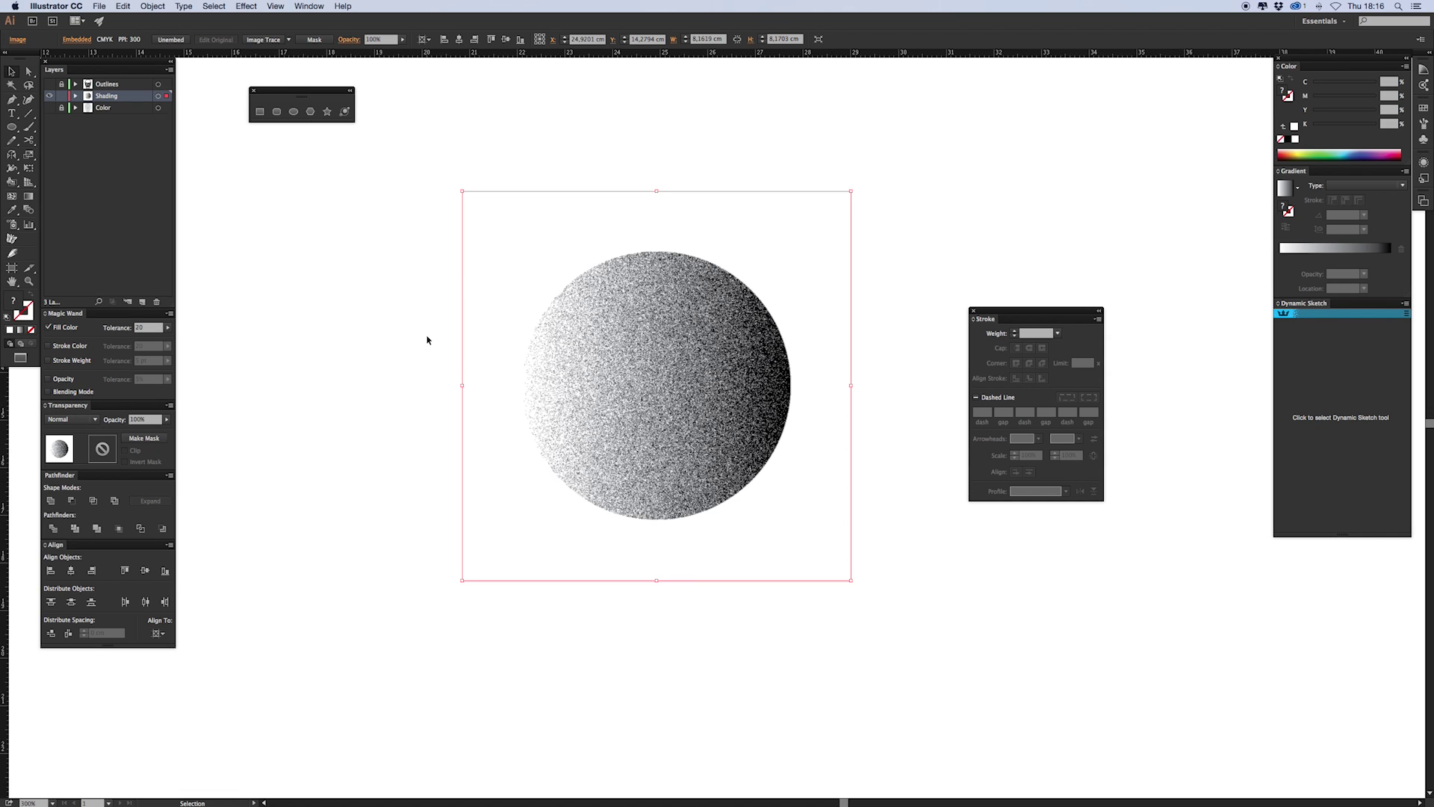
Image-trace the rasterized circle with the Grain preset and expand the tracing into vector paths
left_click(289, 42)
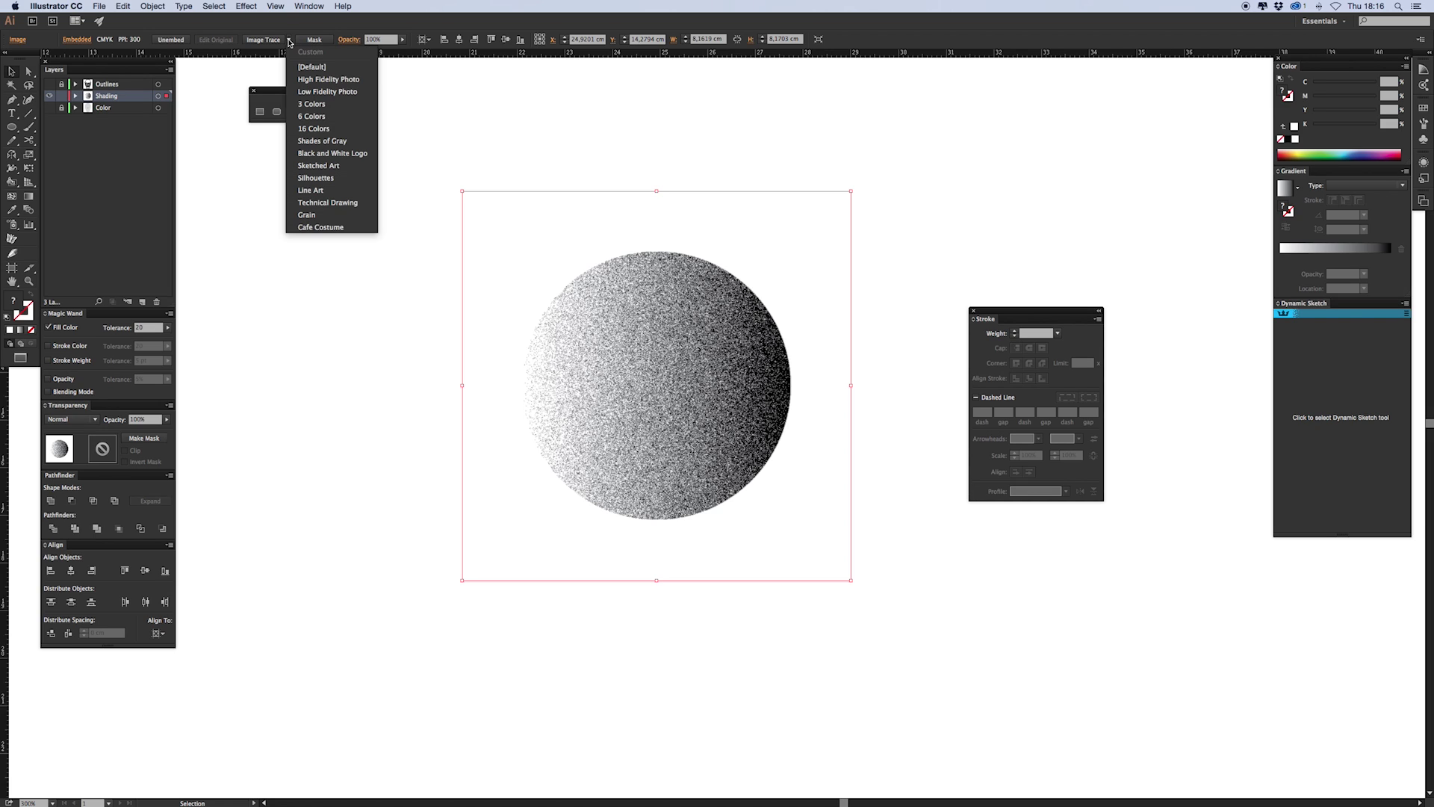
left_click(316, 216)
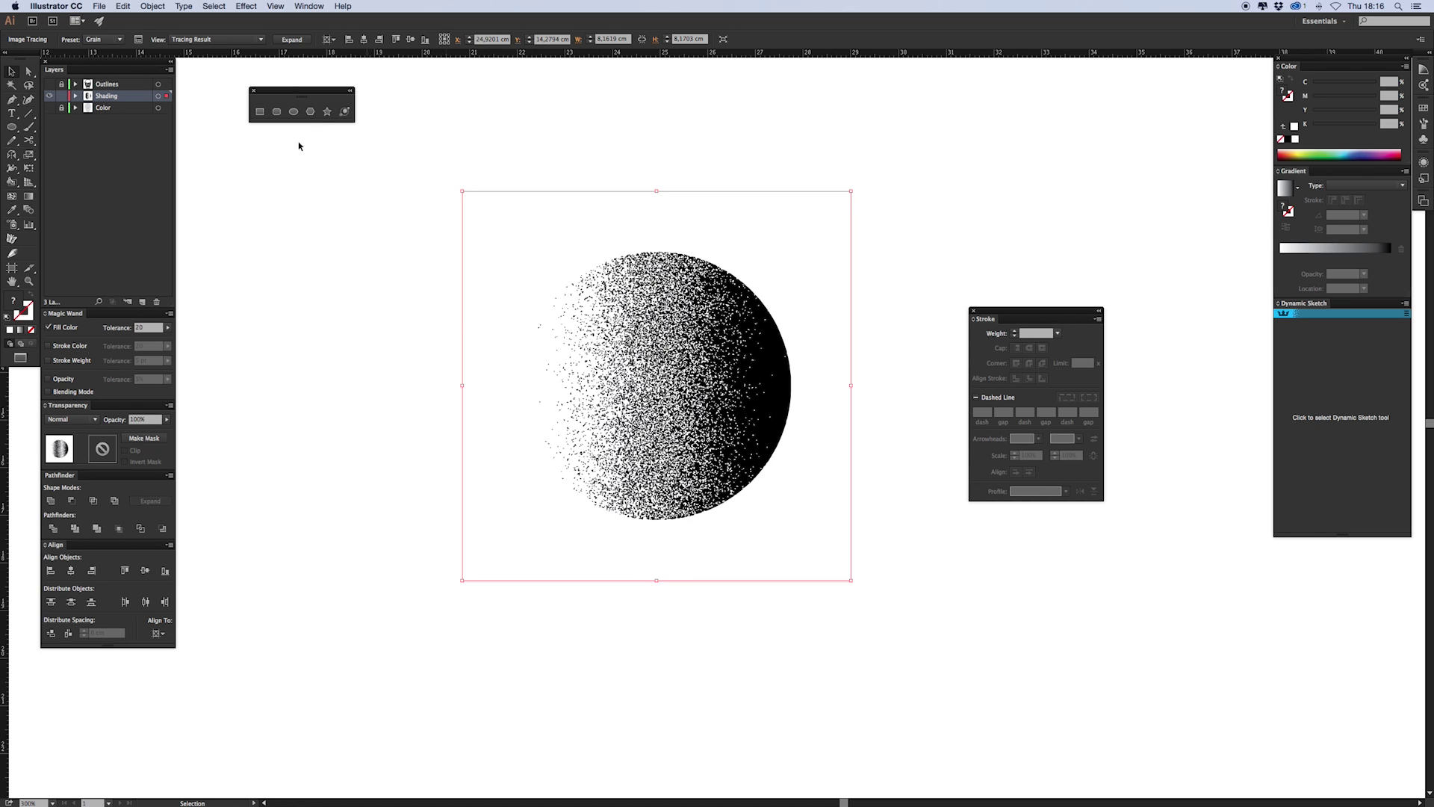
left_click(291, 39)
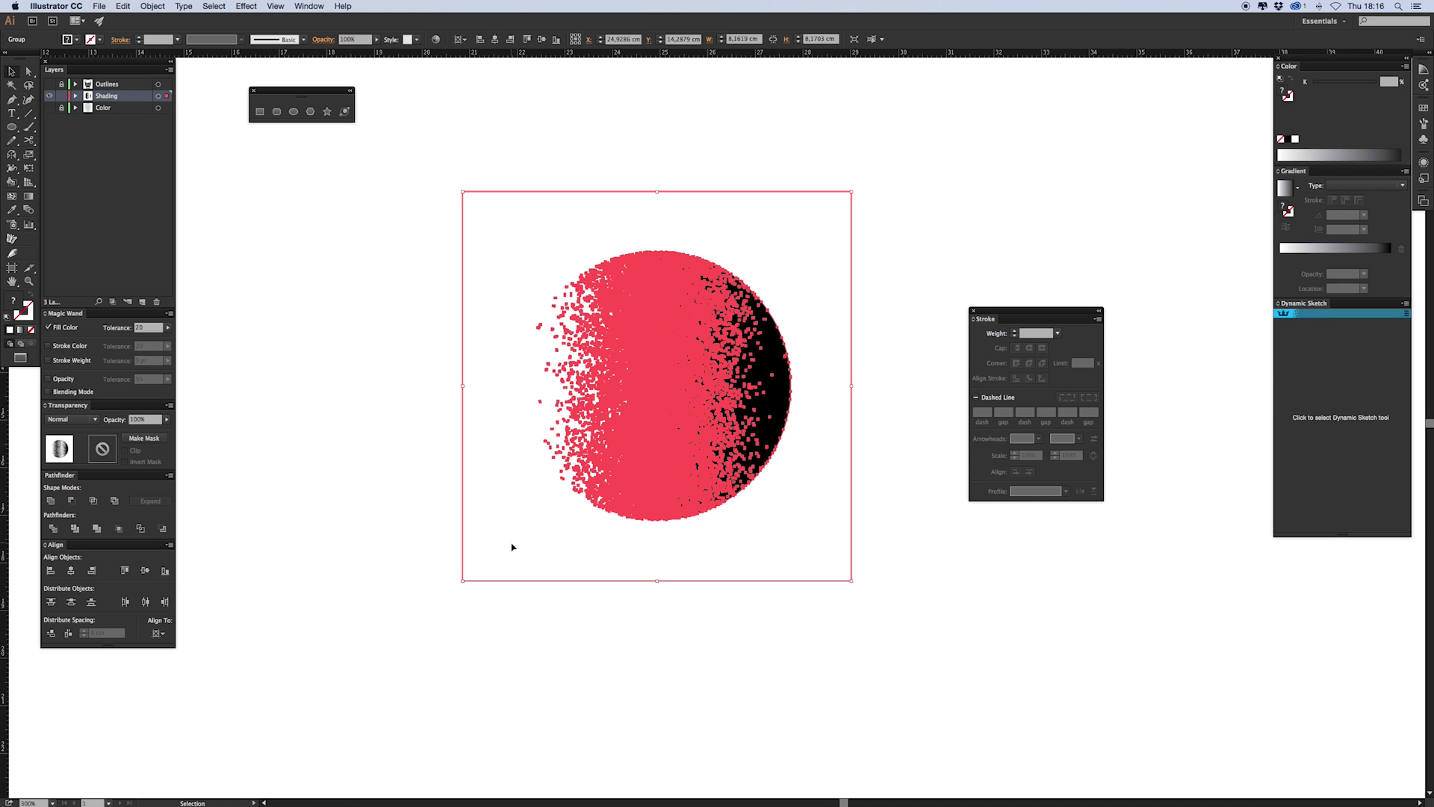
Select all white areas of the expanded tracing with the Magic Wand and delete them, then select the remaining black group
key("y")
left_click(484, 572)
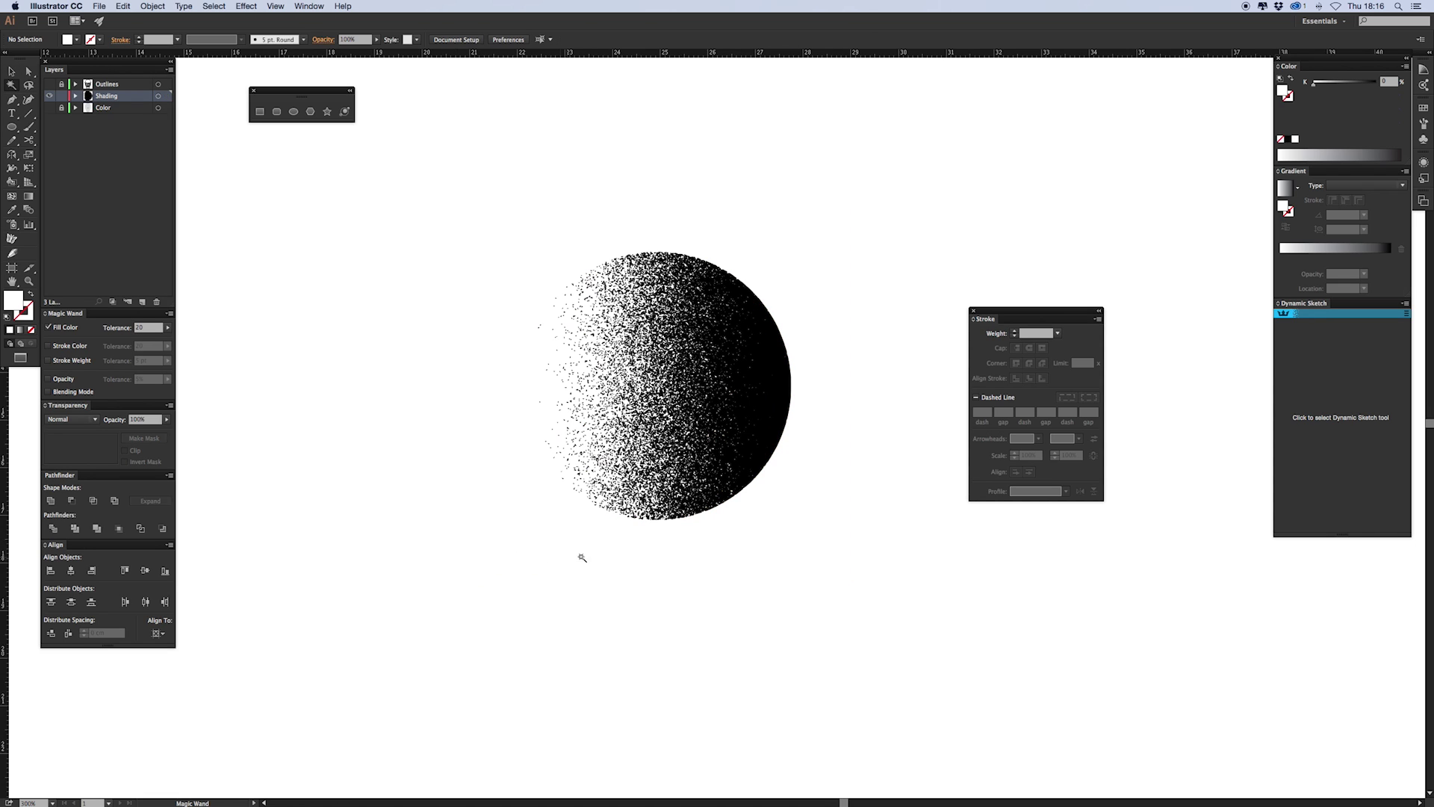
key("v")
left_click(734, 469)
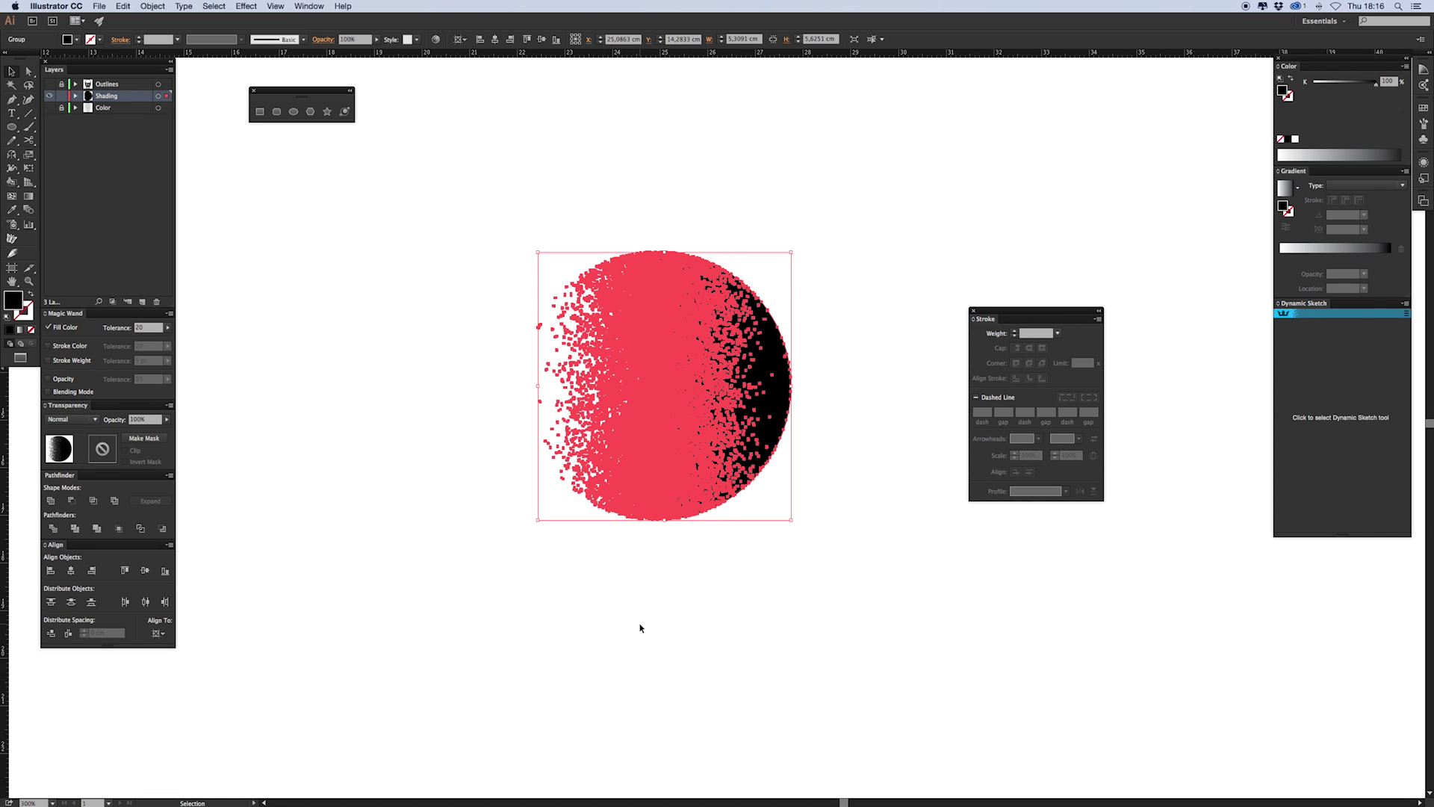
Inspect the vector grain dots up close and delete the stippled test circle
key("super+equal")
key("super+equal")
key("super+equal")
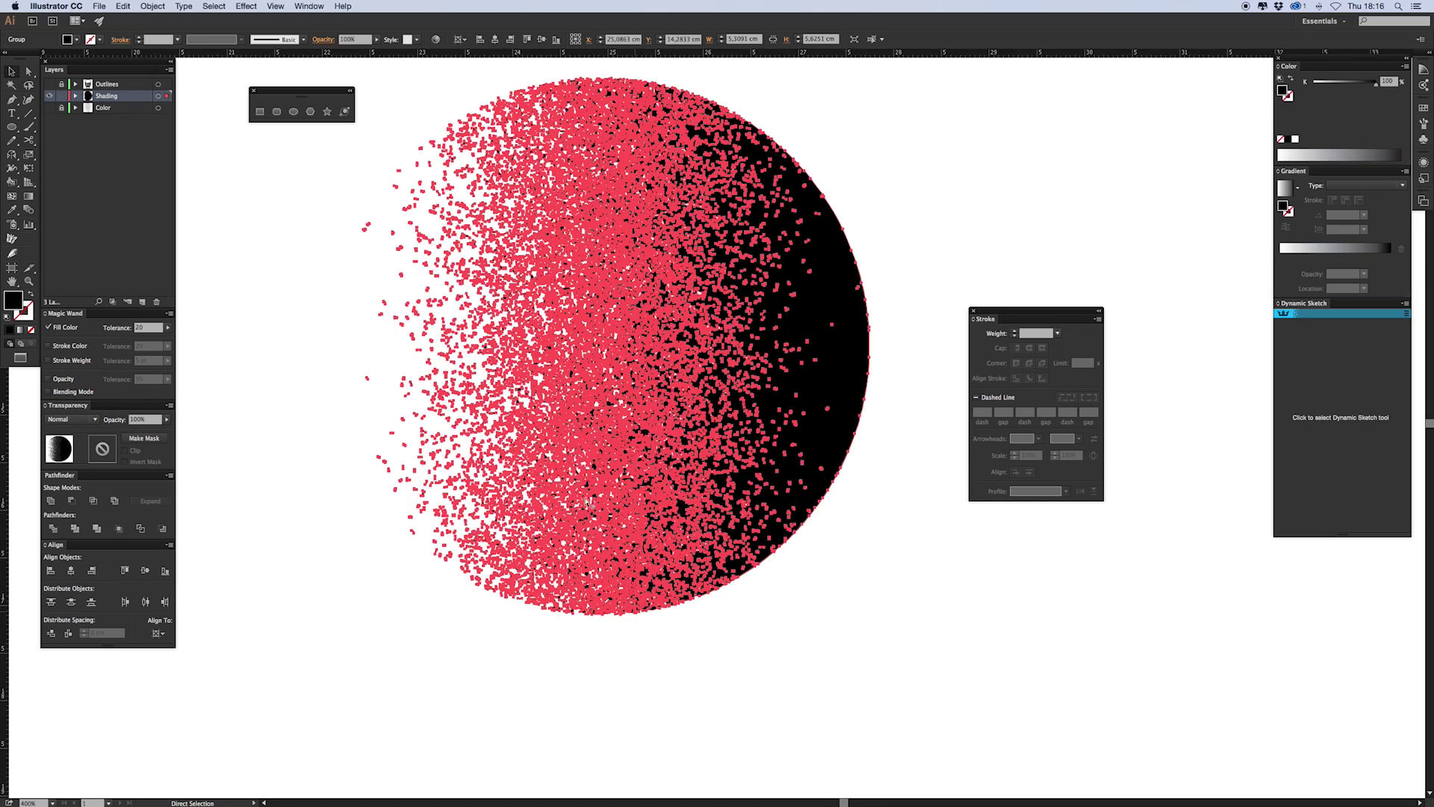
key("space")
left_click_drag(531, 411, 575, 517)
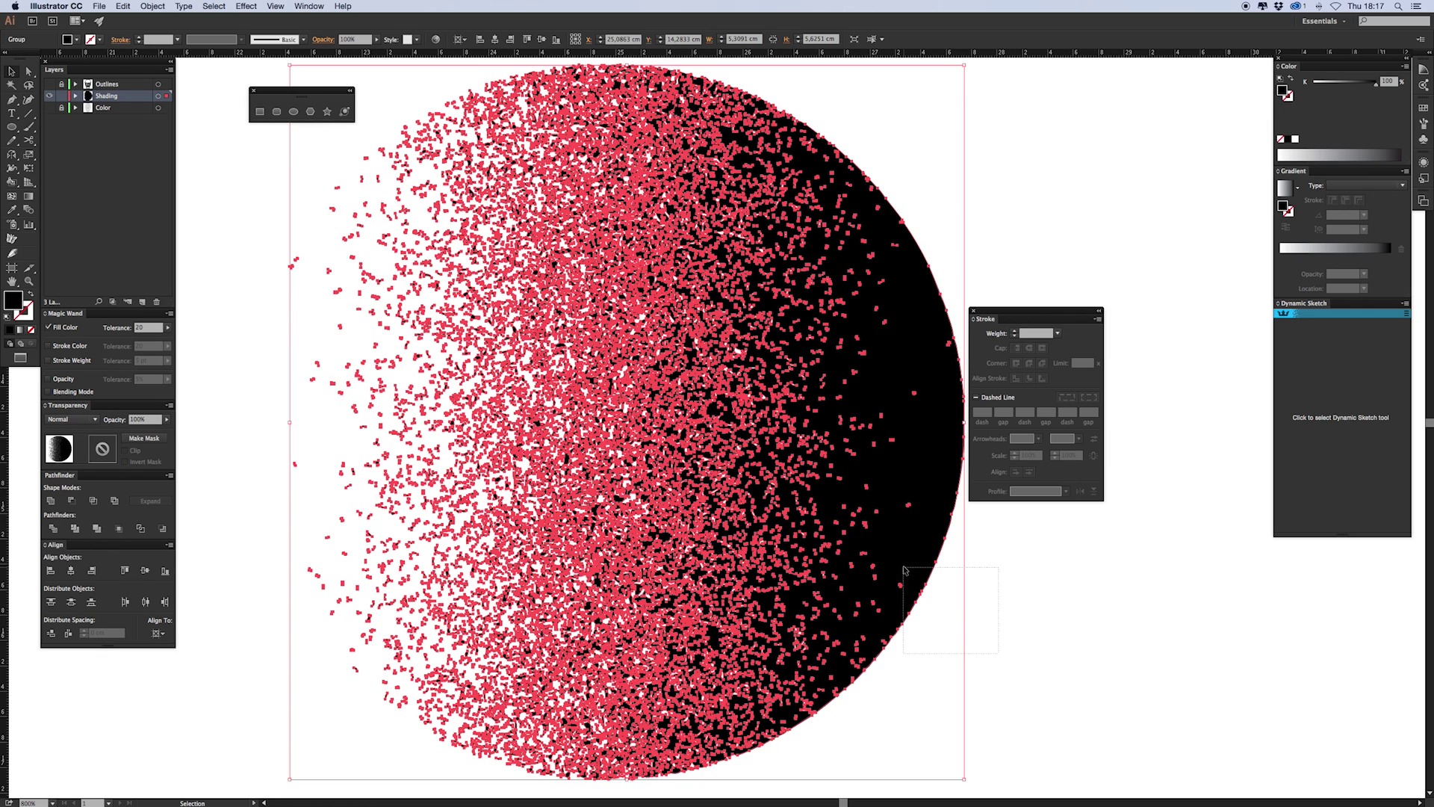
key("Delete")
Show the Color and Outlines layers again
key("super+minus")
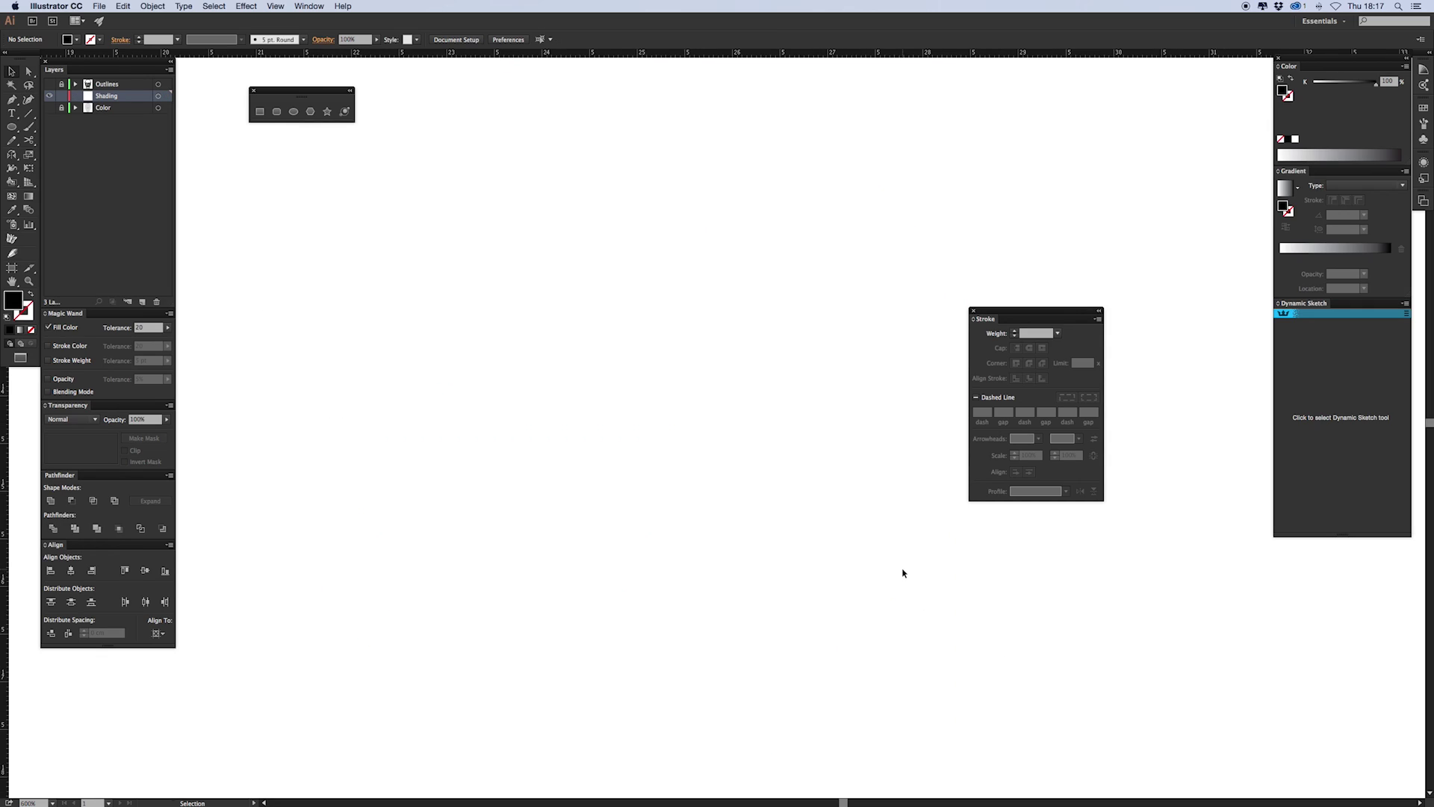
left_click(49, 108)
left_click(49, 84)
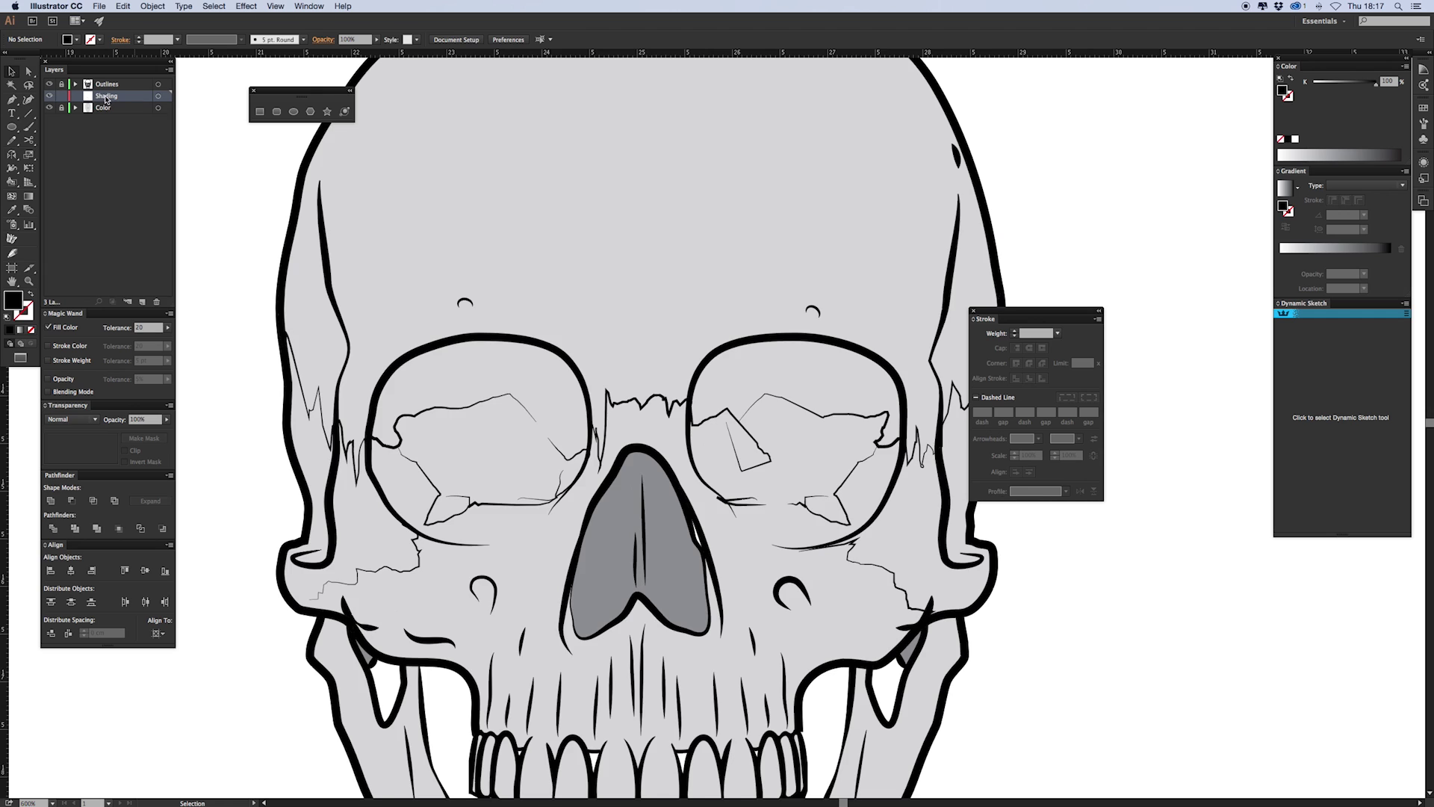
Sketch a black-filled shape about 2.3 × 2.1 cm over the right-hand eye socket on the Shading layer with the Dynamic Sketch tool
key("super+minus")
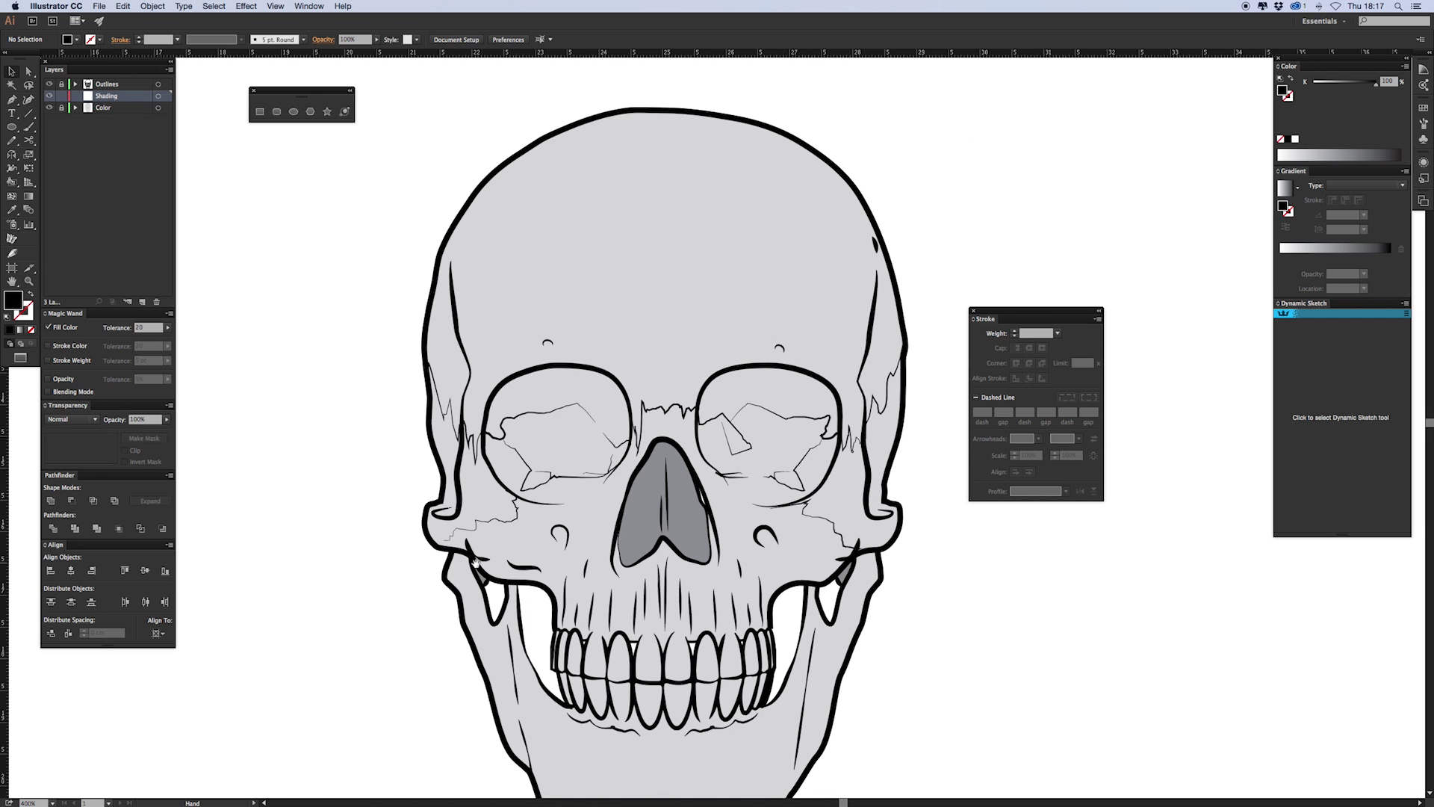
scroll(461, 510, "right", 1)
key("n")
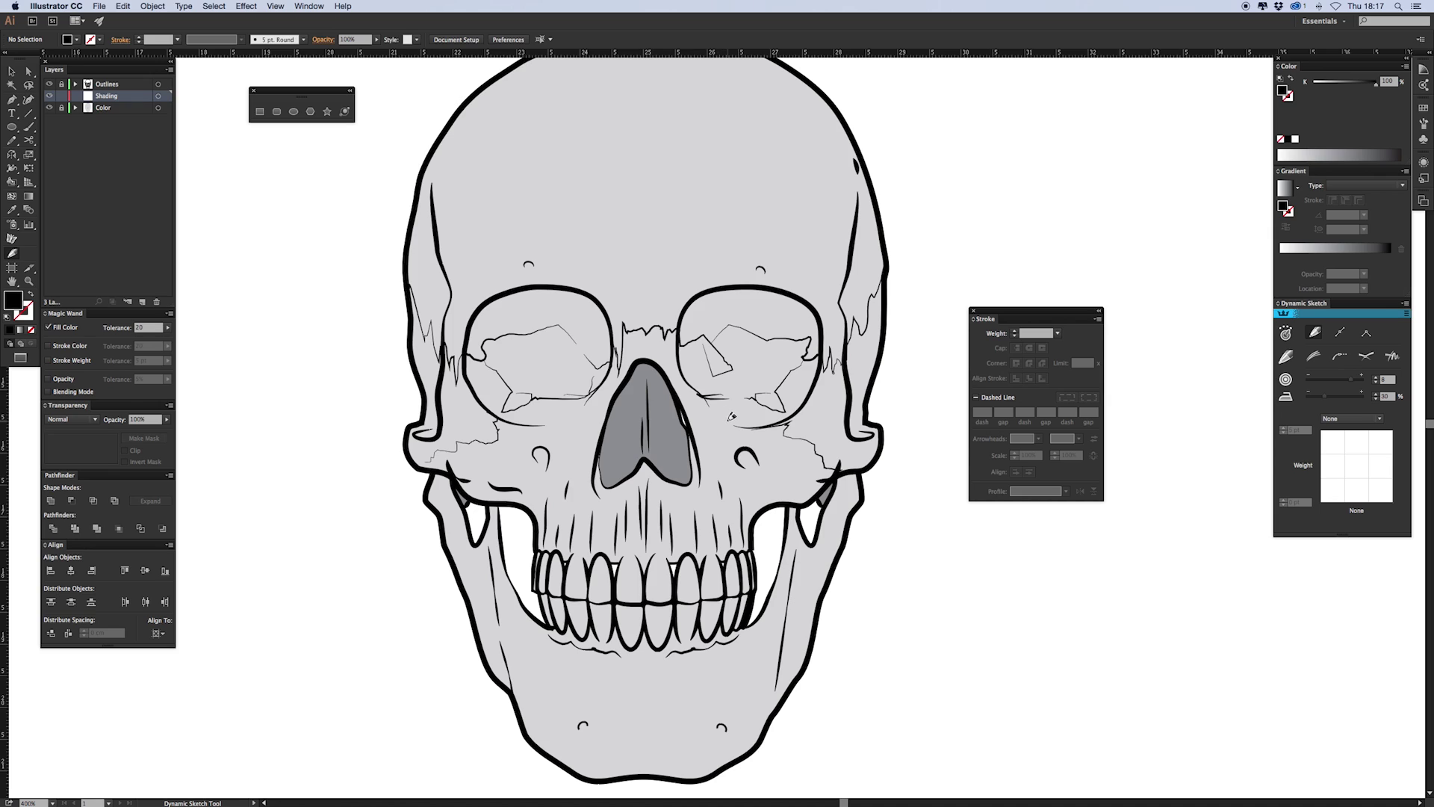
mouse_move(736, 417)
left_mouse_down()
mouse_move(686, 370)
mouse_move(681, 323)
mouse_move(722, 286)
mouse_move(788, 293)
mouse_move(826, 340)
mouse_move(815, 393)
mouse_move(780, 422)
mouse_move(728, 420)
left_mouse_up()
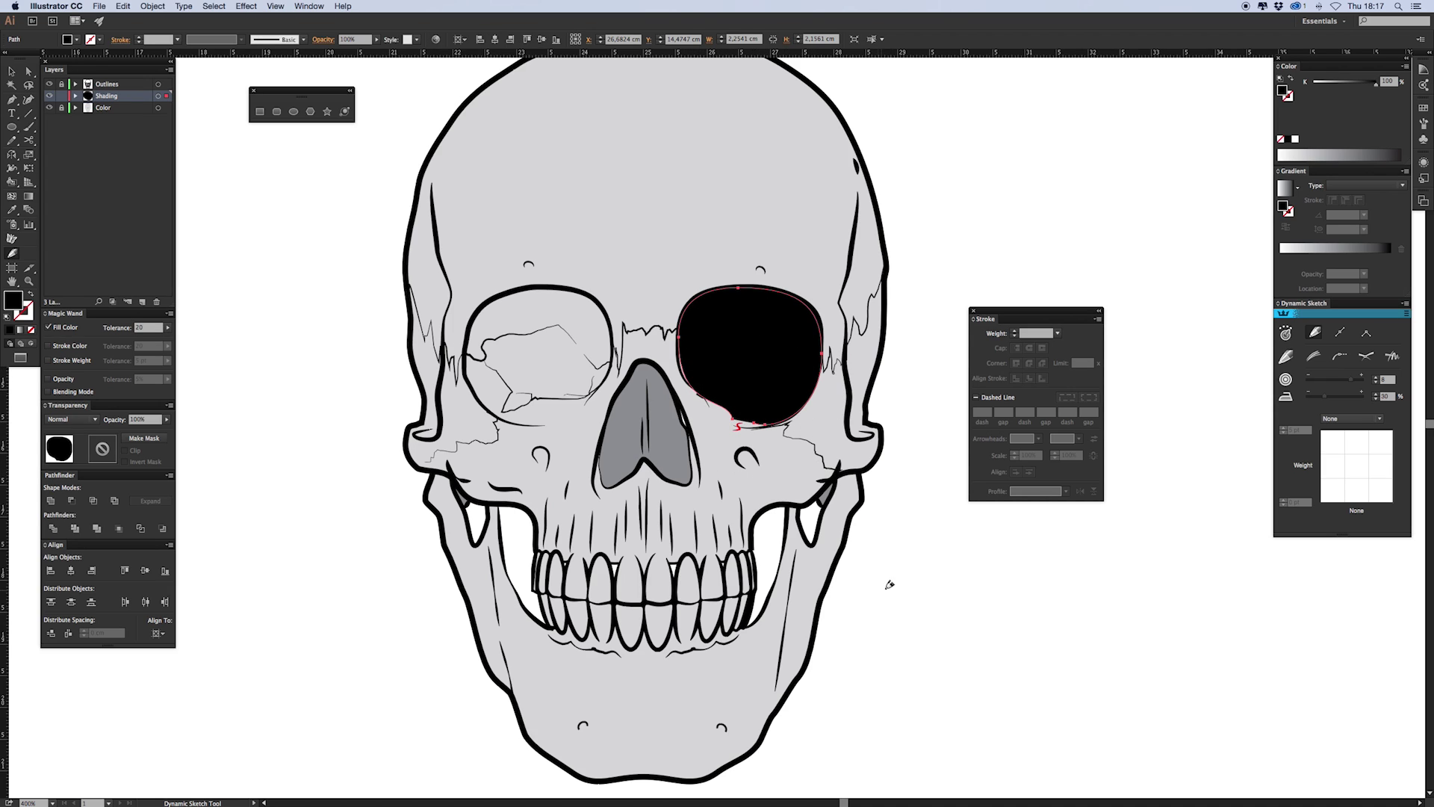
Fill the right-hand eye socket shape with white and place a black gradient mesh point at its upper edge
key("i")
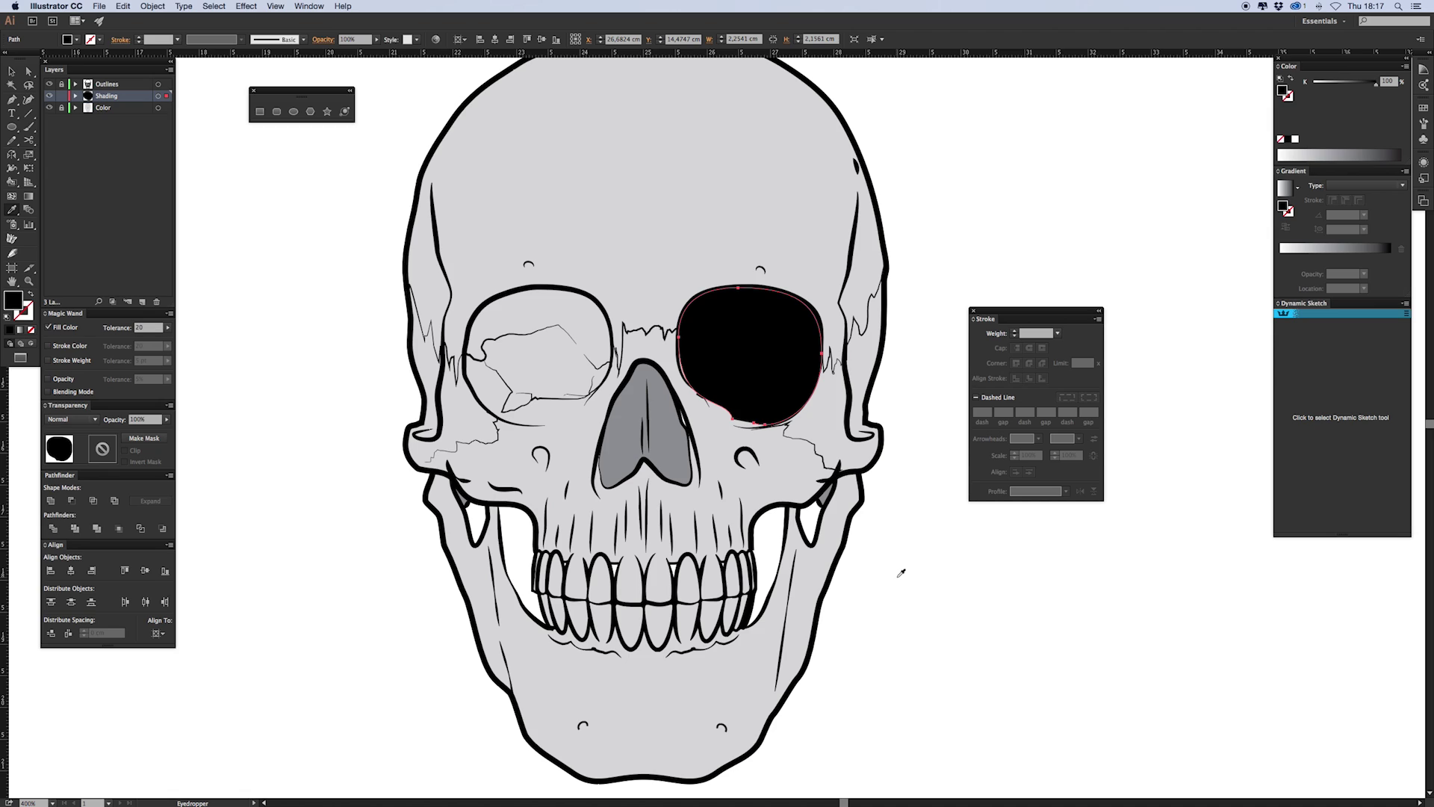
left_click(898, 577)
key("u")
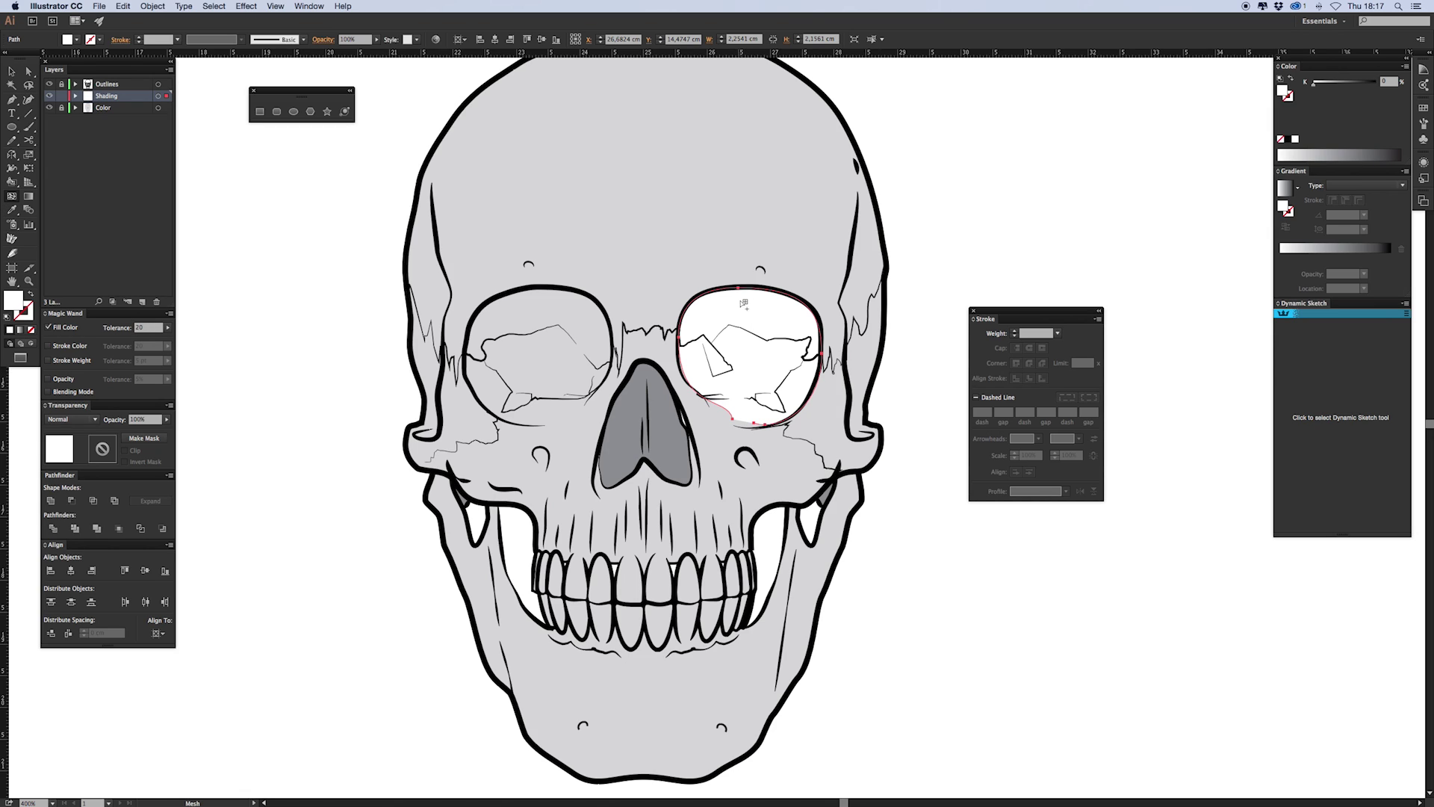
left_click(739, 291)
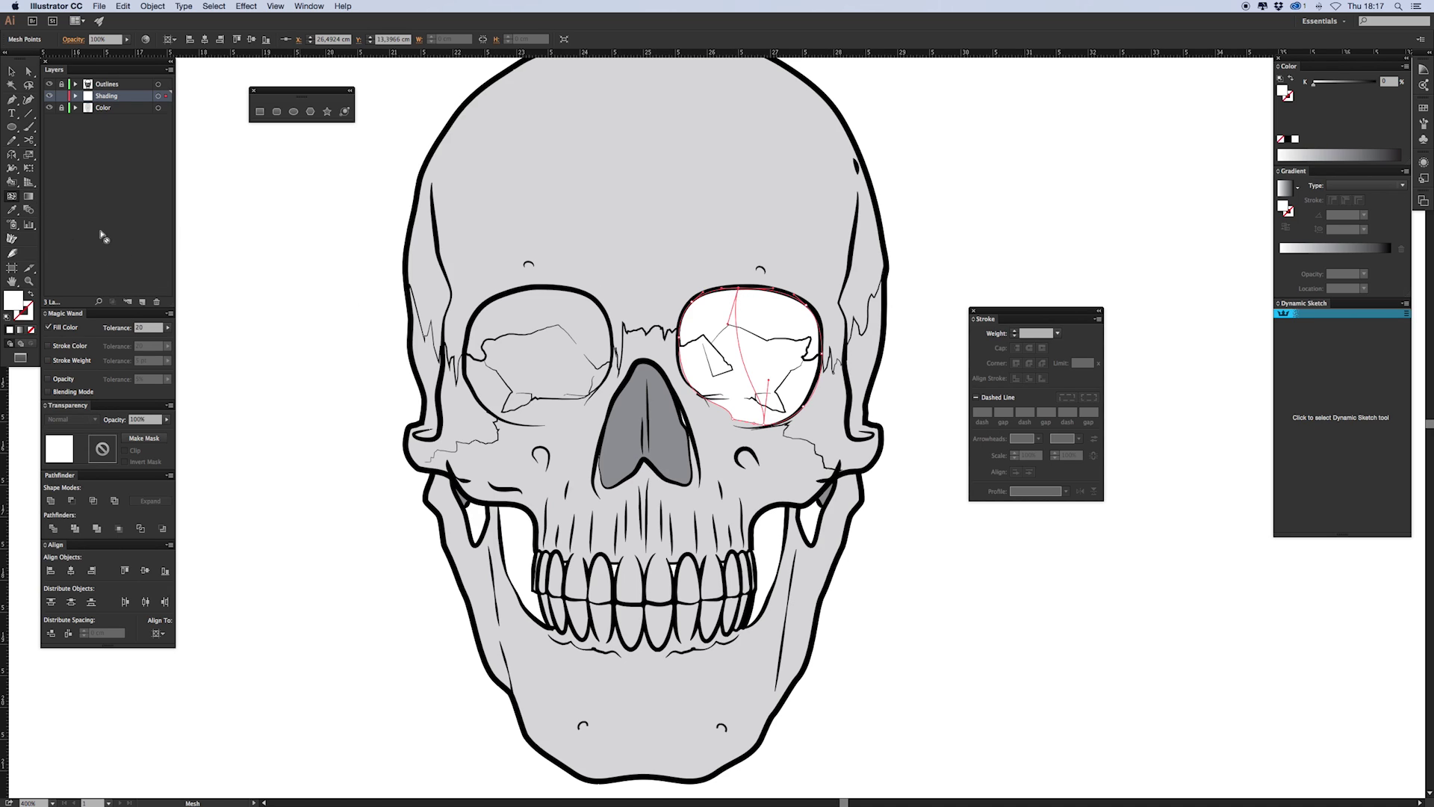
left_click(10, 197)
left_click(1336, 154)
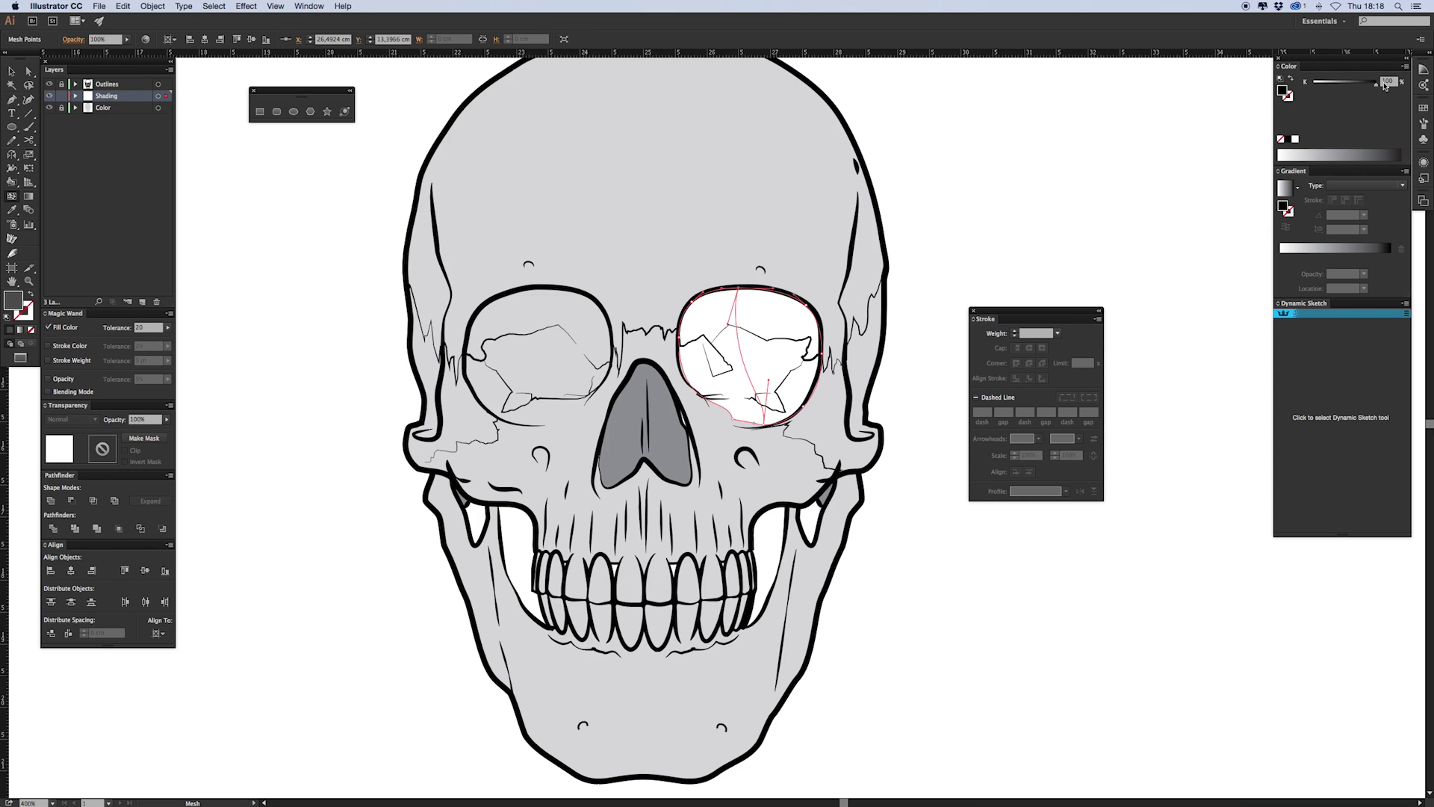
Colour the socket mesh points at the upper right and right edge 100% black, and the upper-left point 75% black
left_click(807, 306)
left_click(1374, 82)
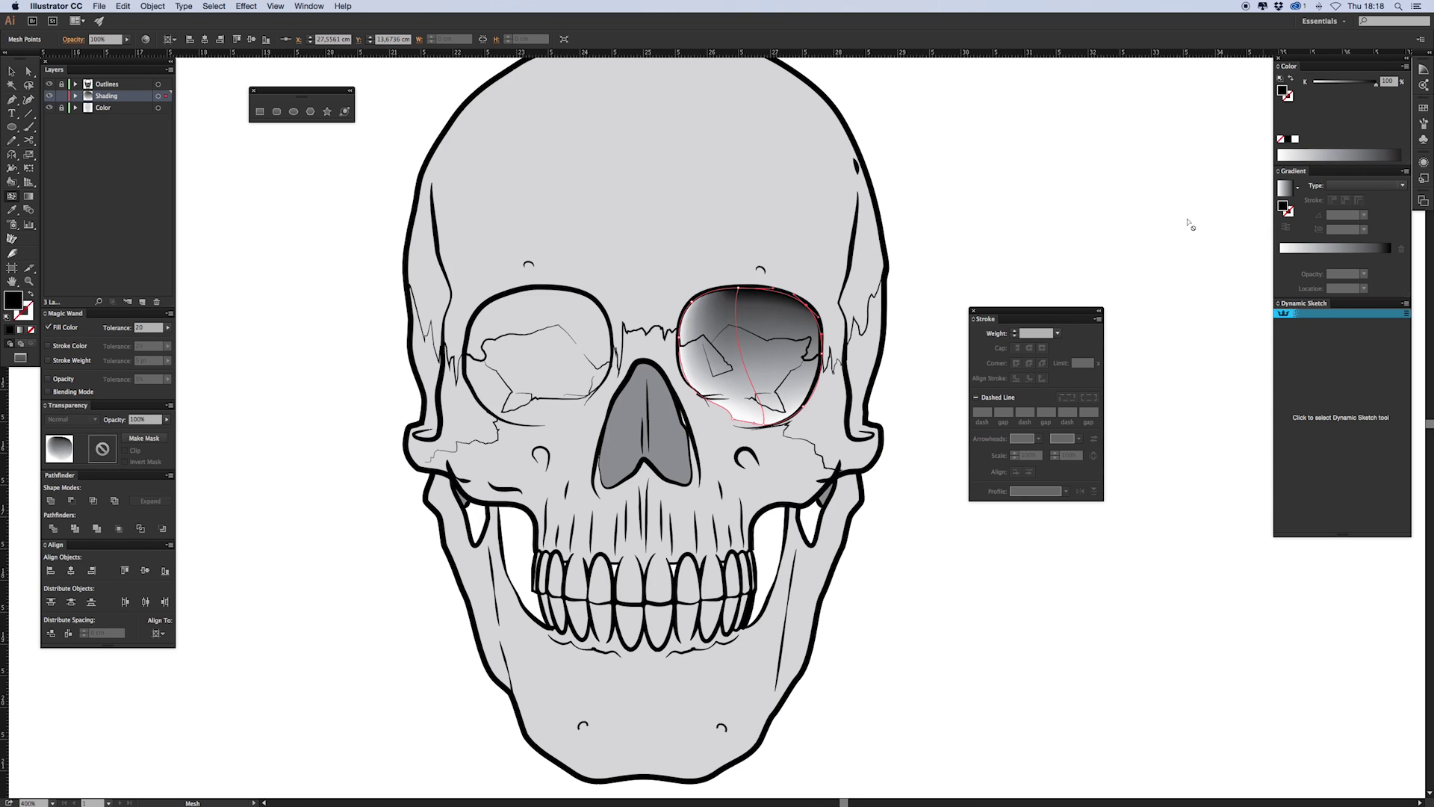
left_click(822, 354)
left_click(1375, 82)
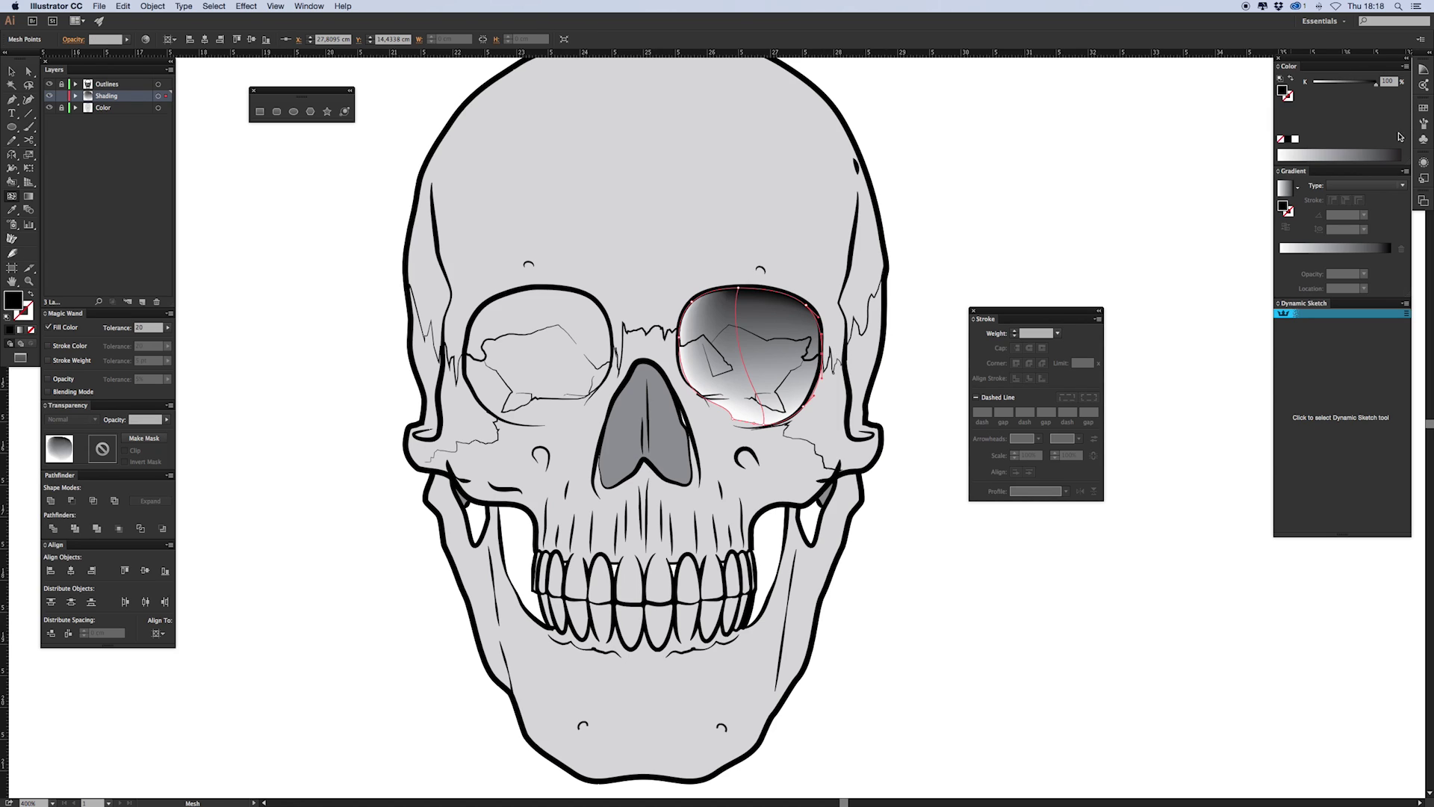
left_click(695, 308)
left_click(1360, 83)
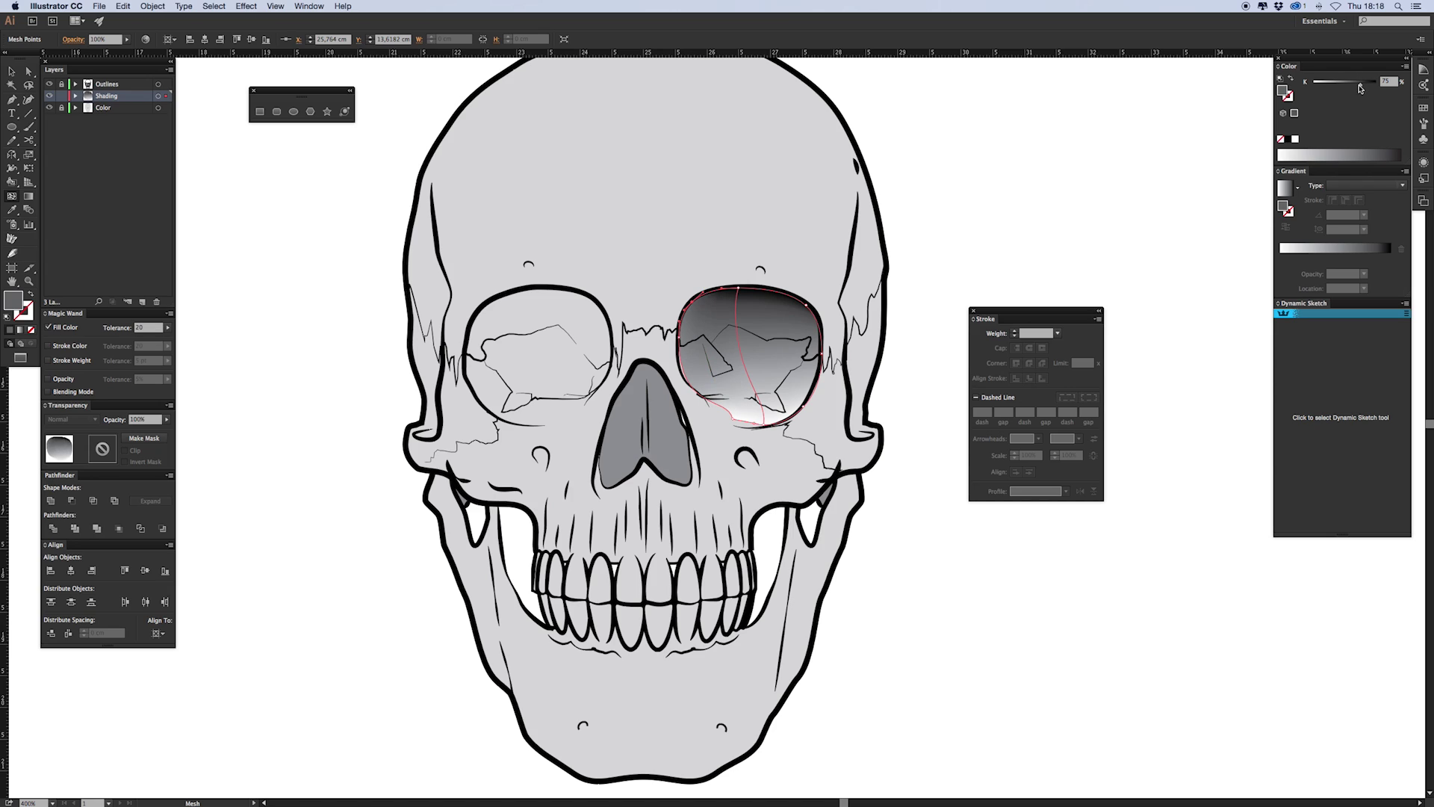
Add mesh points inside the socket, nudge the central one slightly left, and darken the upper-left area with dark grey points
left_click(784, 348)
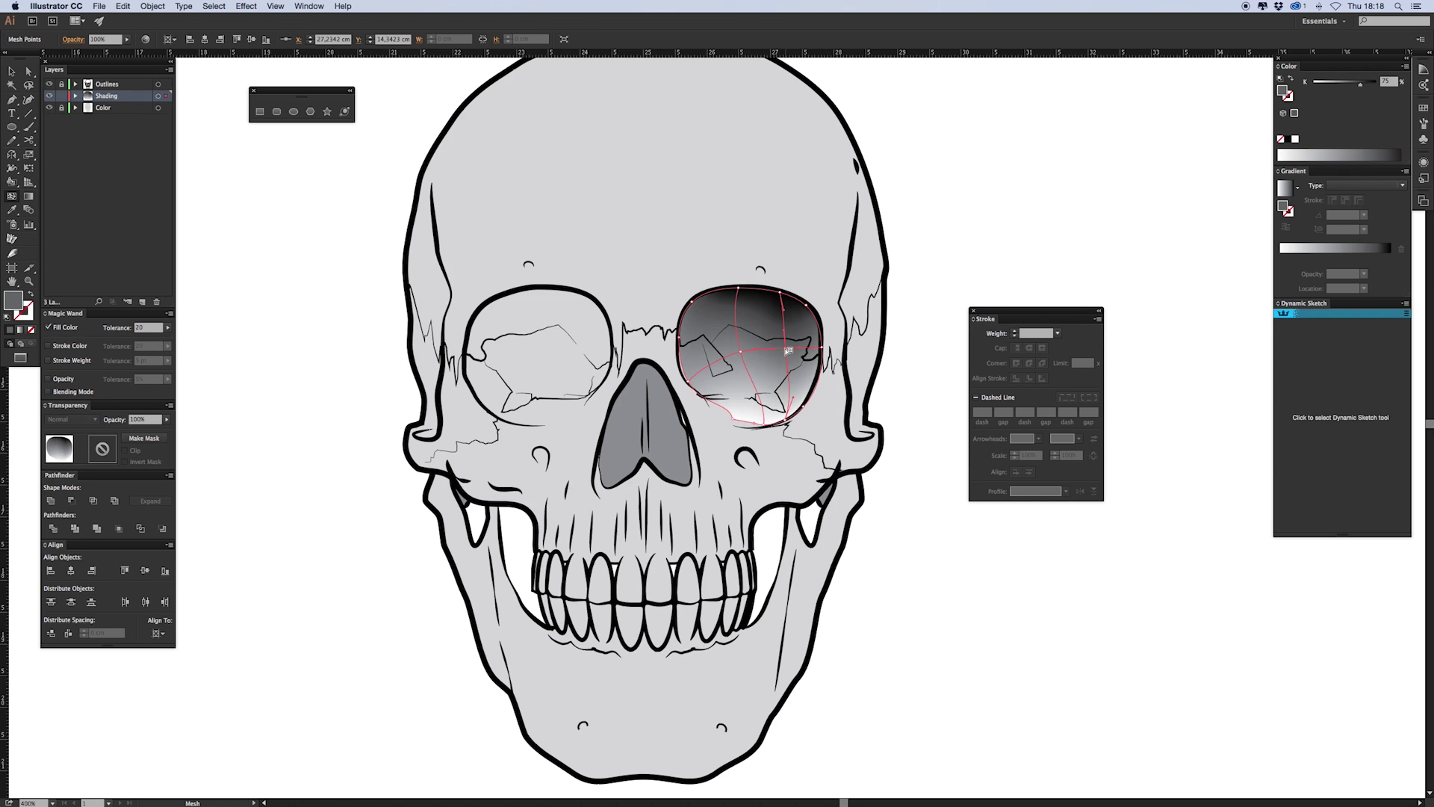
left_click_drag(738, 354, 731, 354)
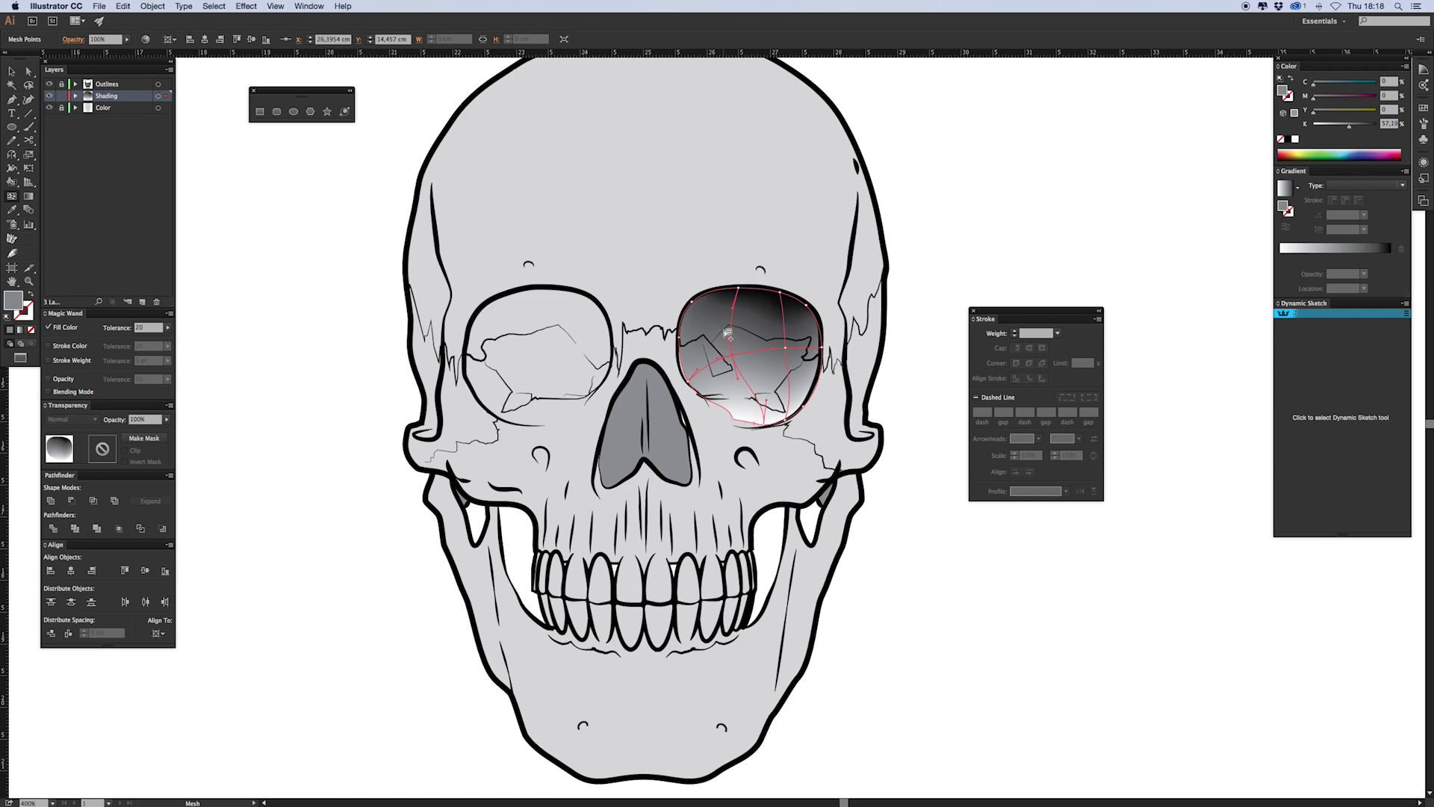
left_click(716, 324)
left_click(1368, 126)
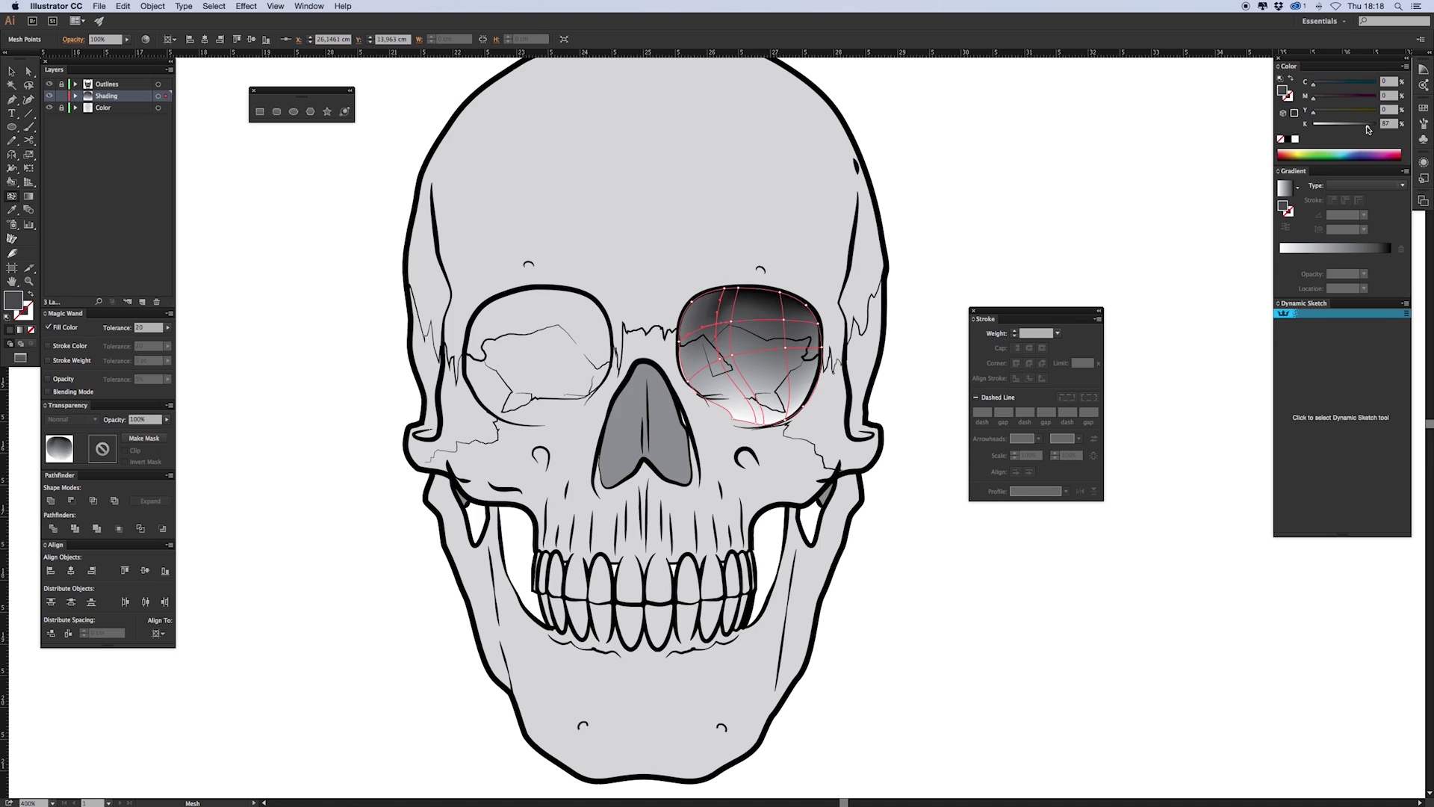
left_click(686, 323)
left_click(1370, 125)
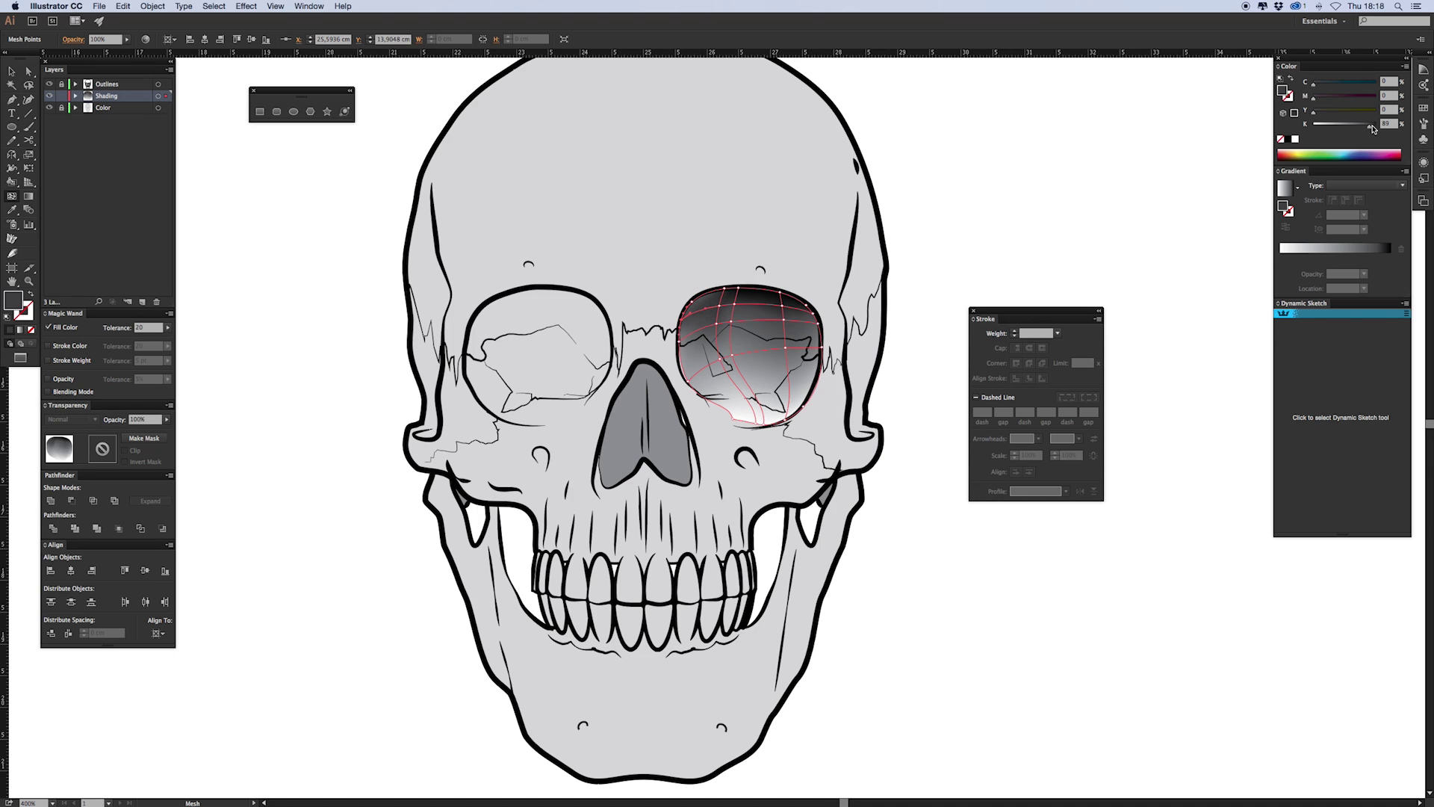
Reselect the socket mesh and add dark grey points along its right side, using 85% and 88% black
left_click(881, 595, "super")
left_click(744, 387, "super")
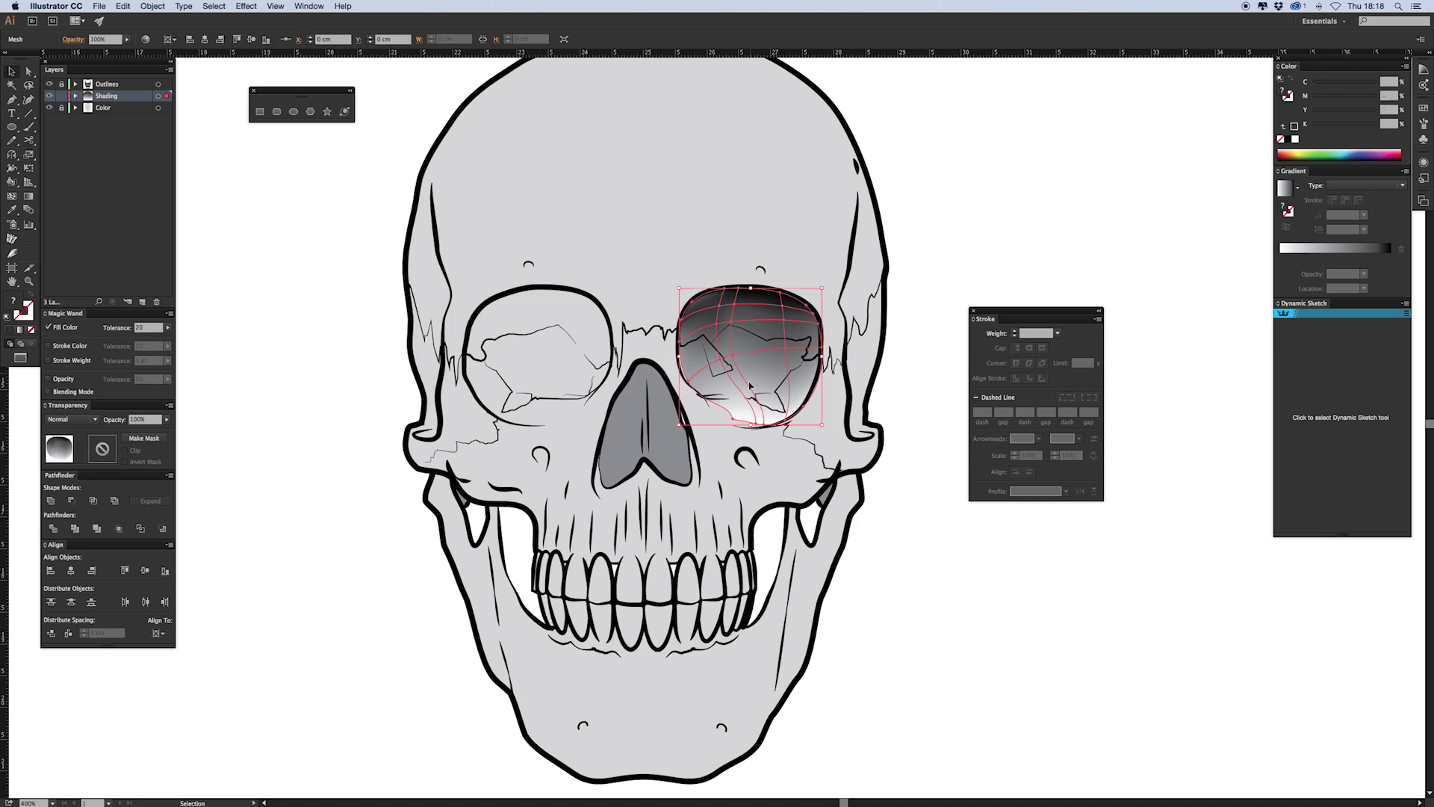
left_click(809, 408)
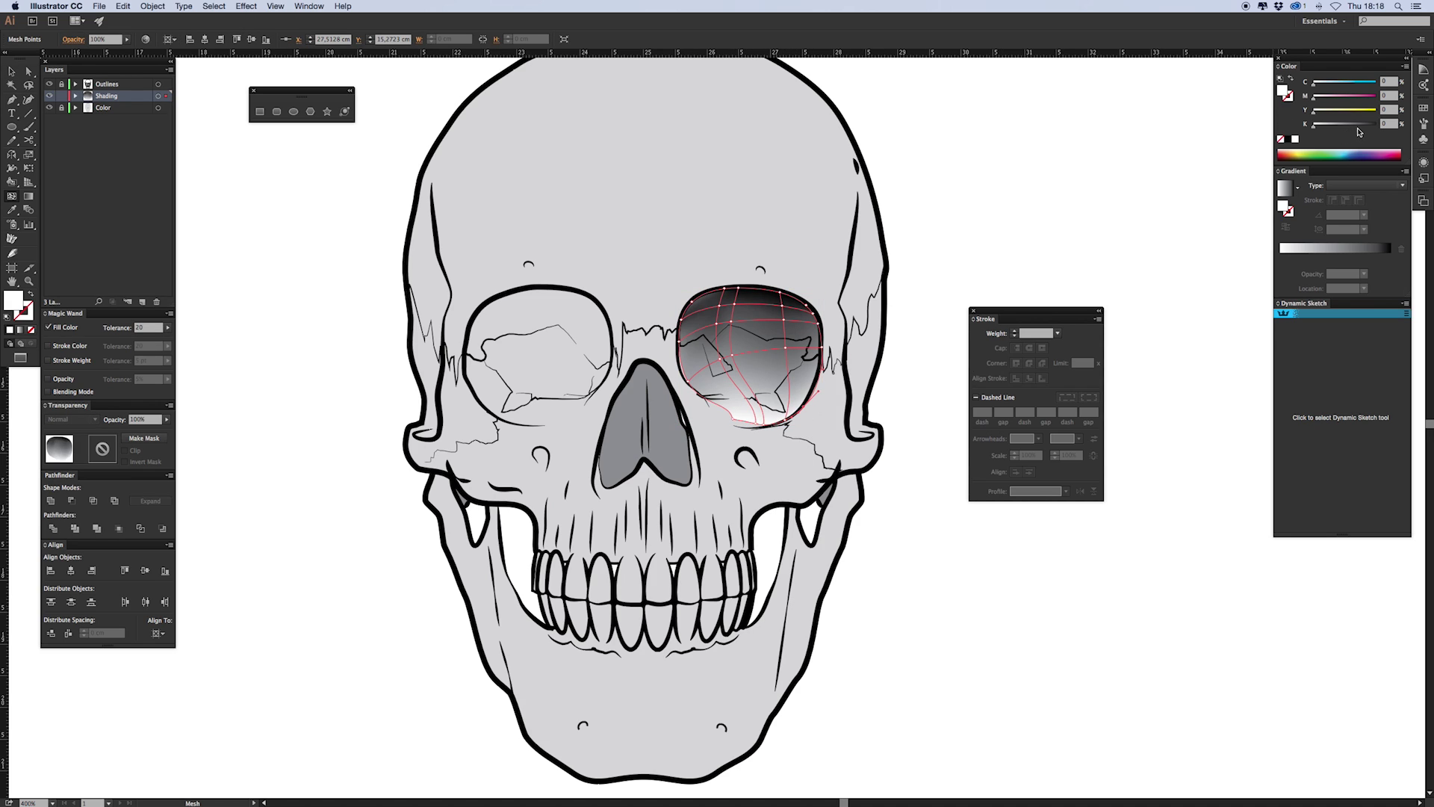
left_click(801, 385)
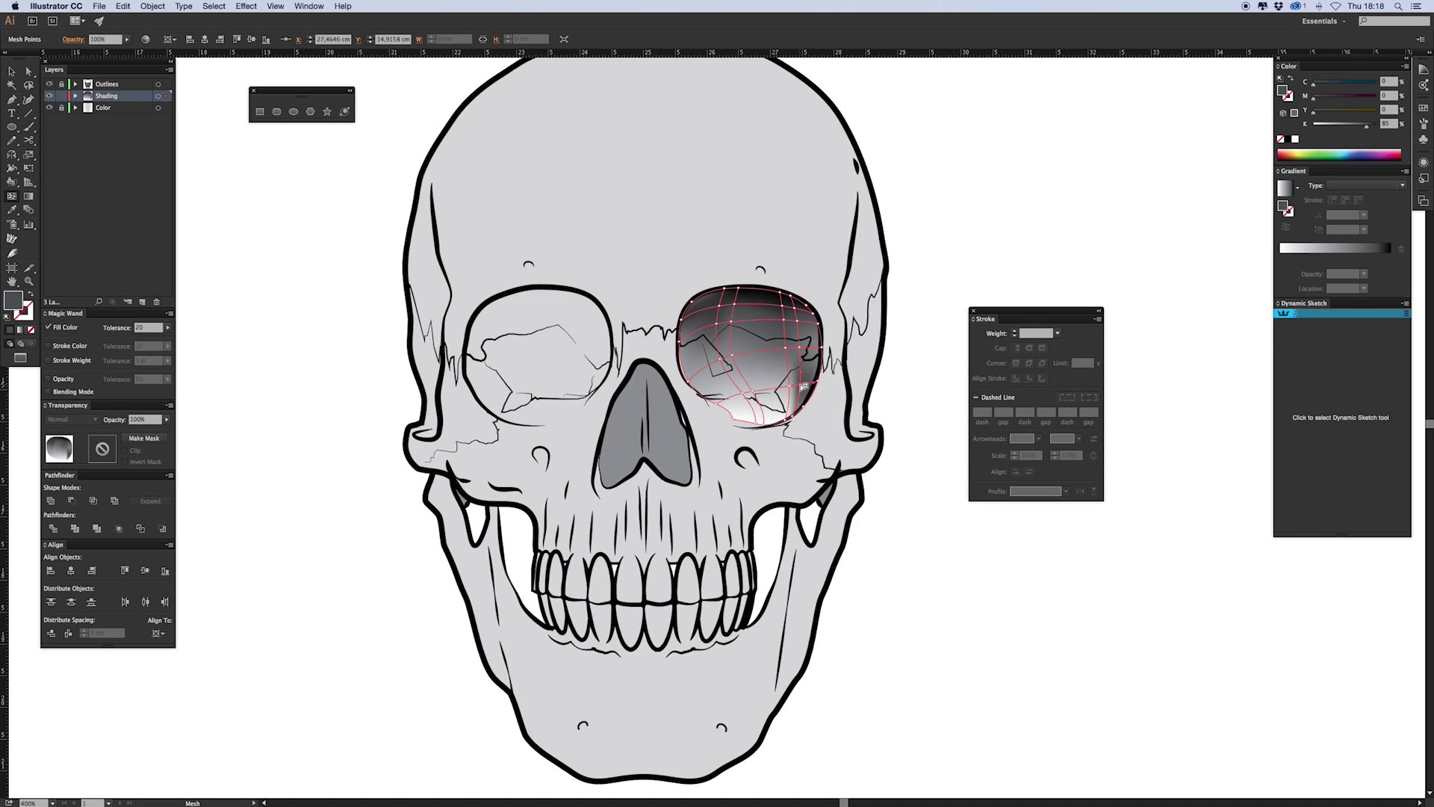
left_click(804, 351)
left_click_drag(1367, 126, 1368, 131)
left_click(821, 342)
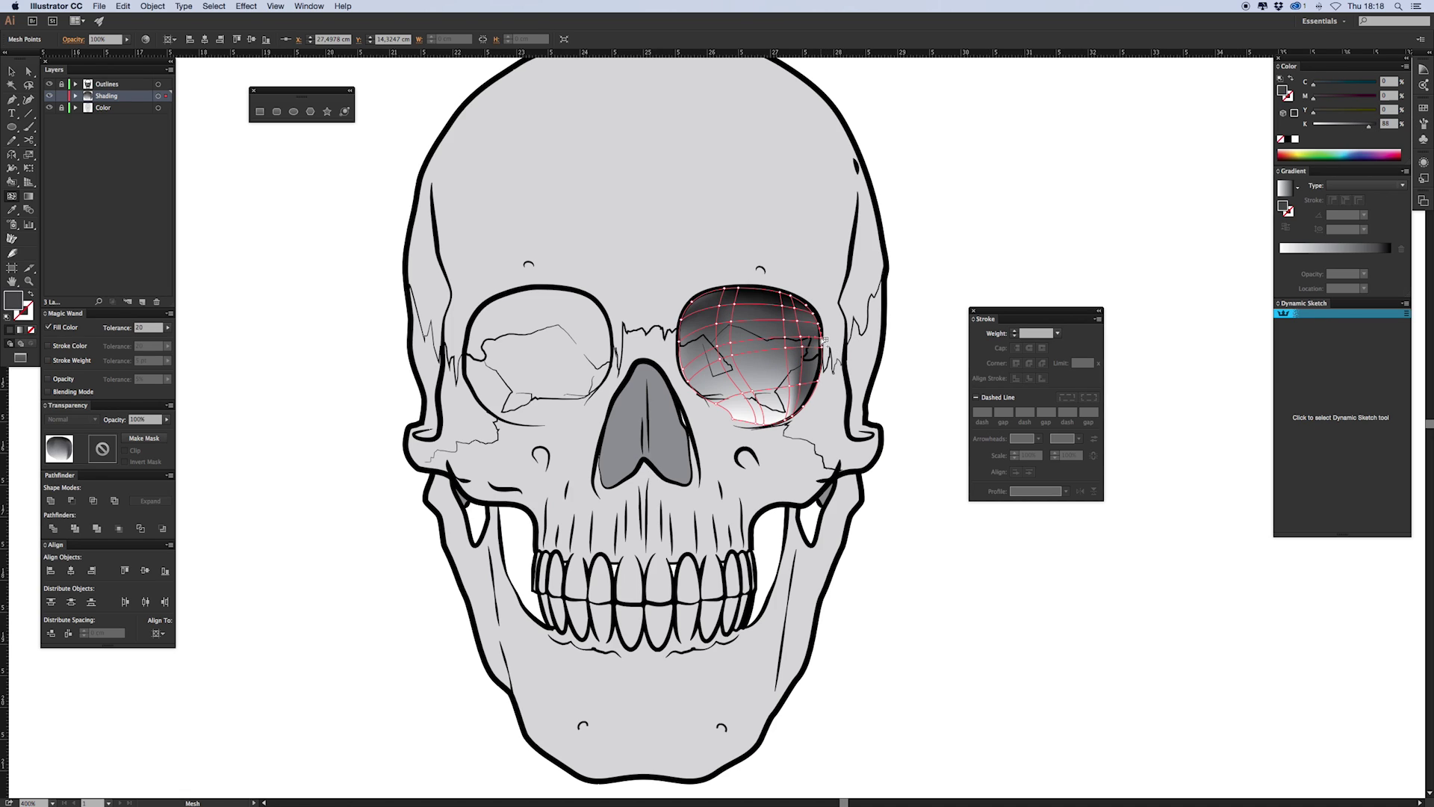
left_click(702, 404)
key("v")
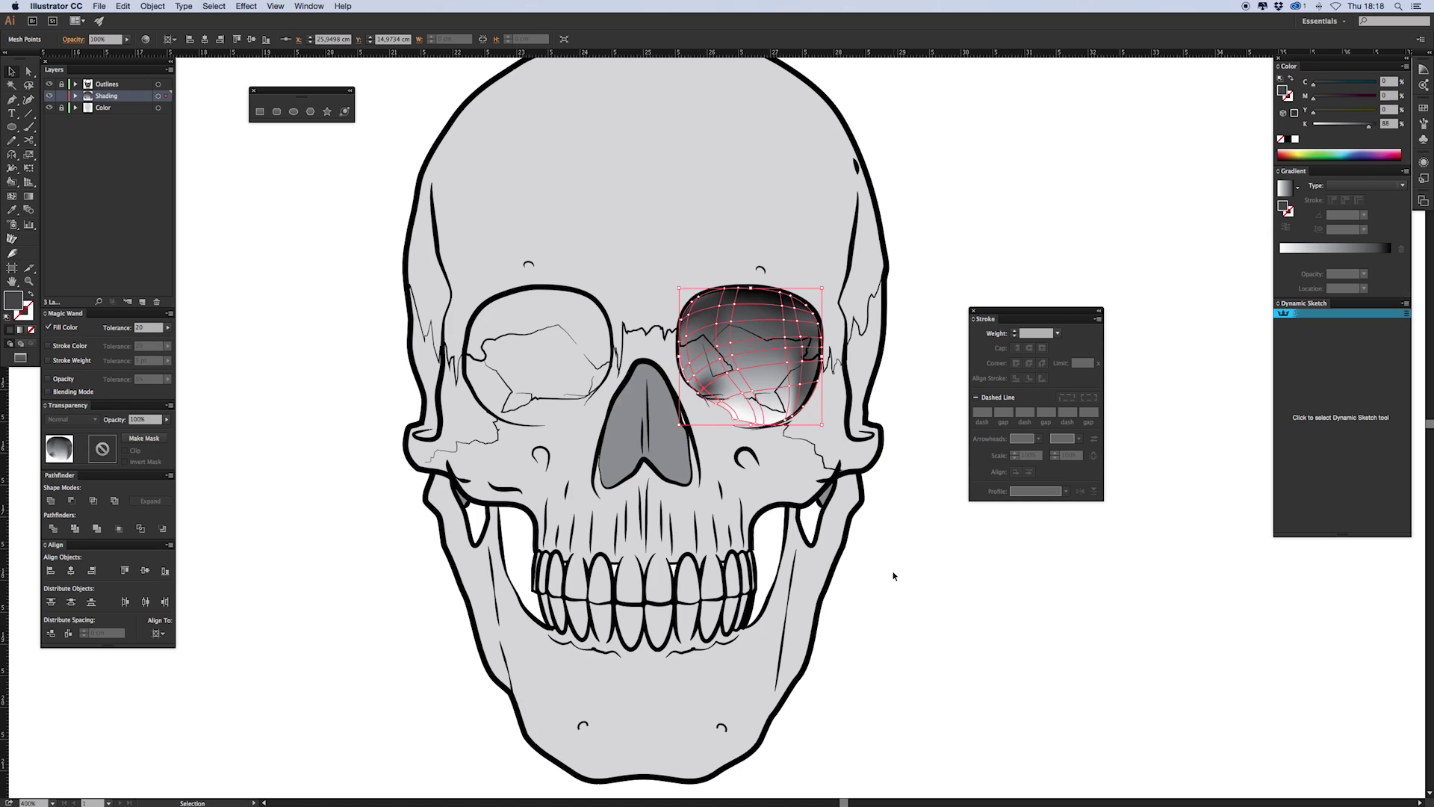
key("super+z")
Add a mesh point in the current dark grey near the socket's lower-left edge and select the whole mesh
key("u")
left_click(696, 392)
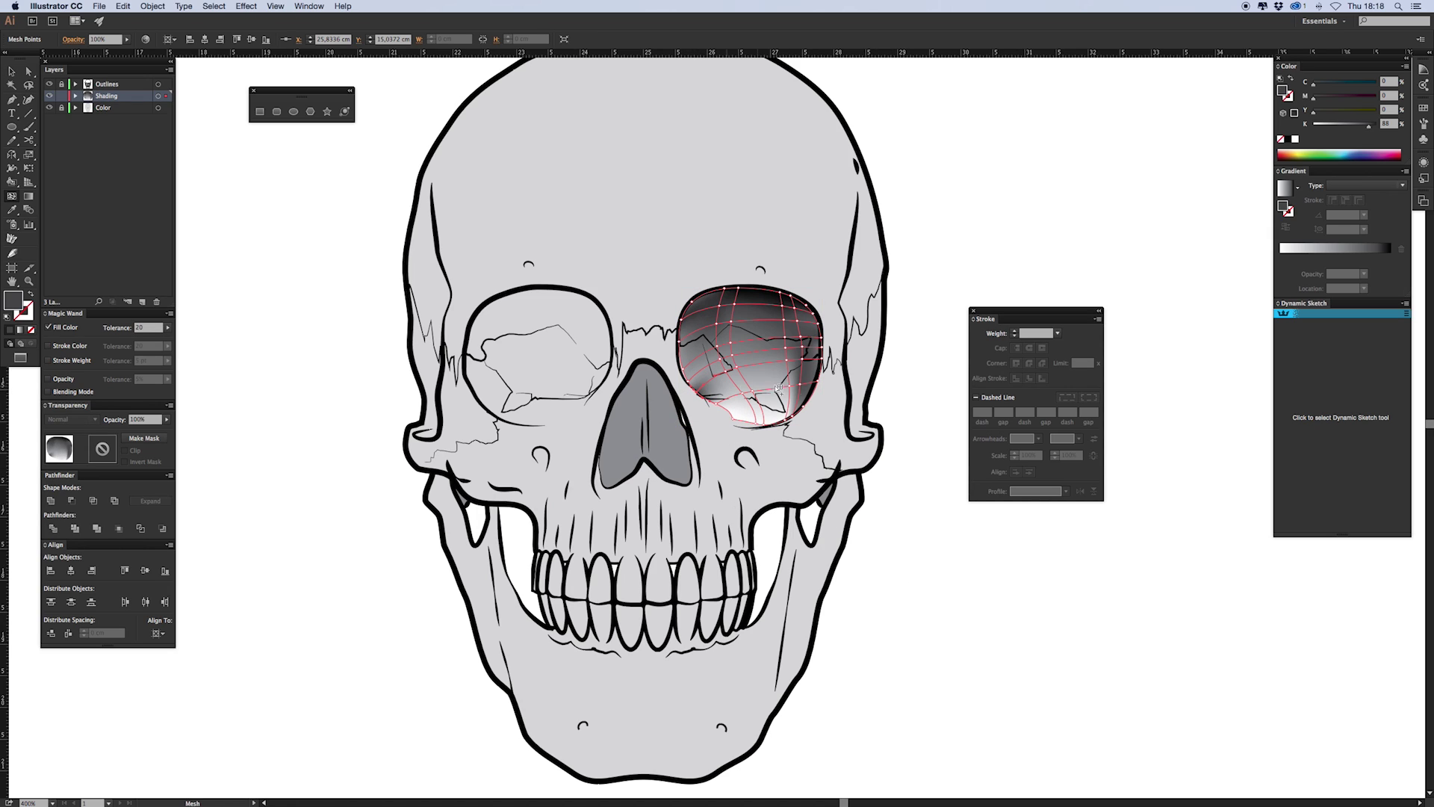
key("v")
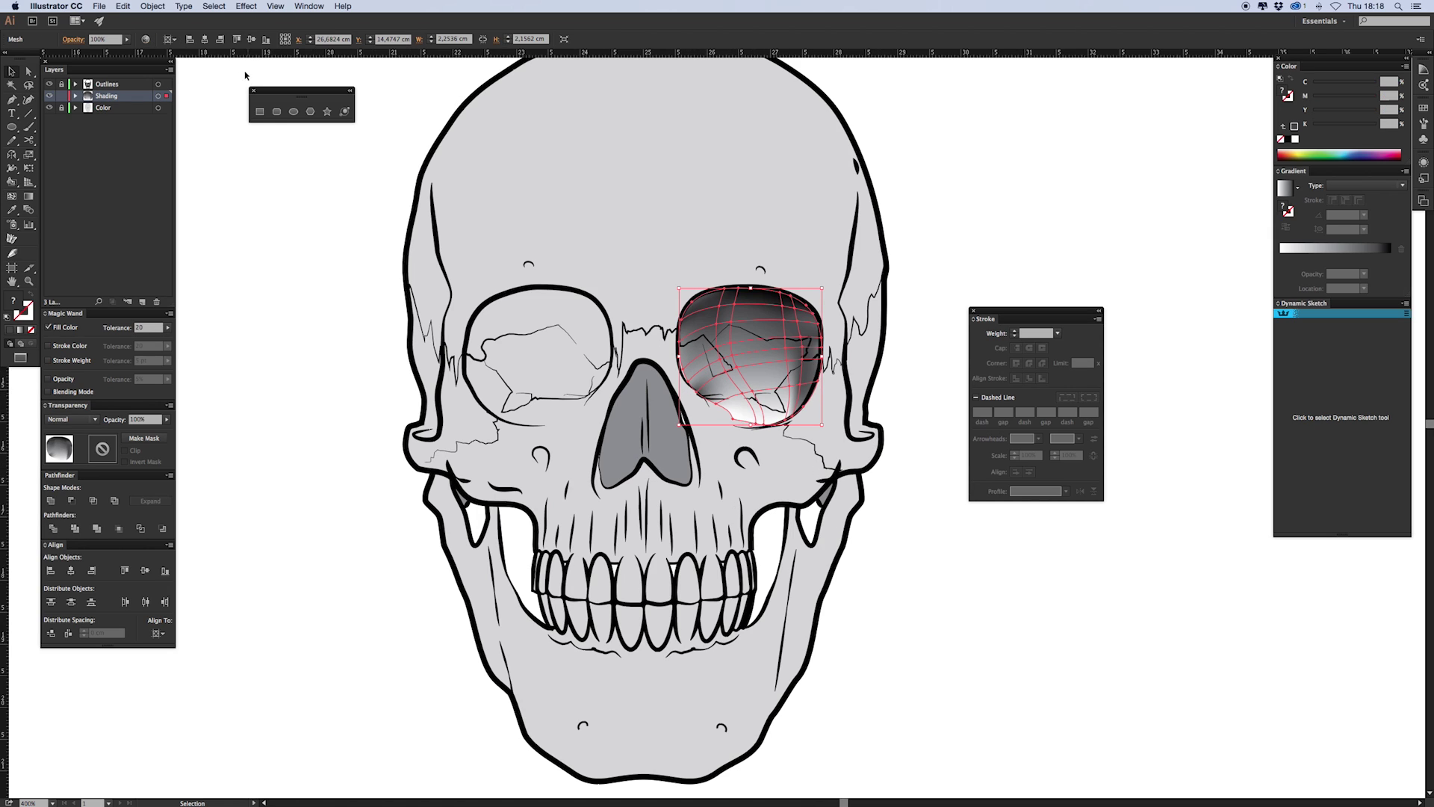
Apply the Grain texture effect with the Stippled grain type to the socket mesh and rasterize it
left_click(247, 5)
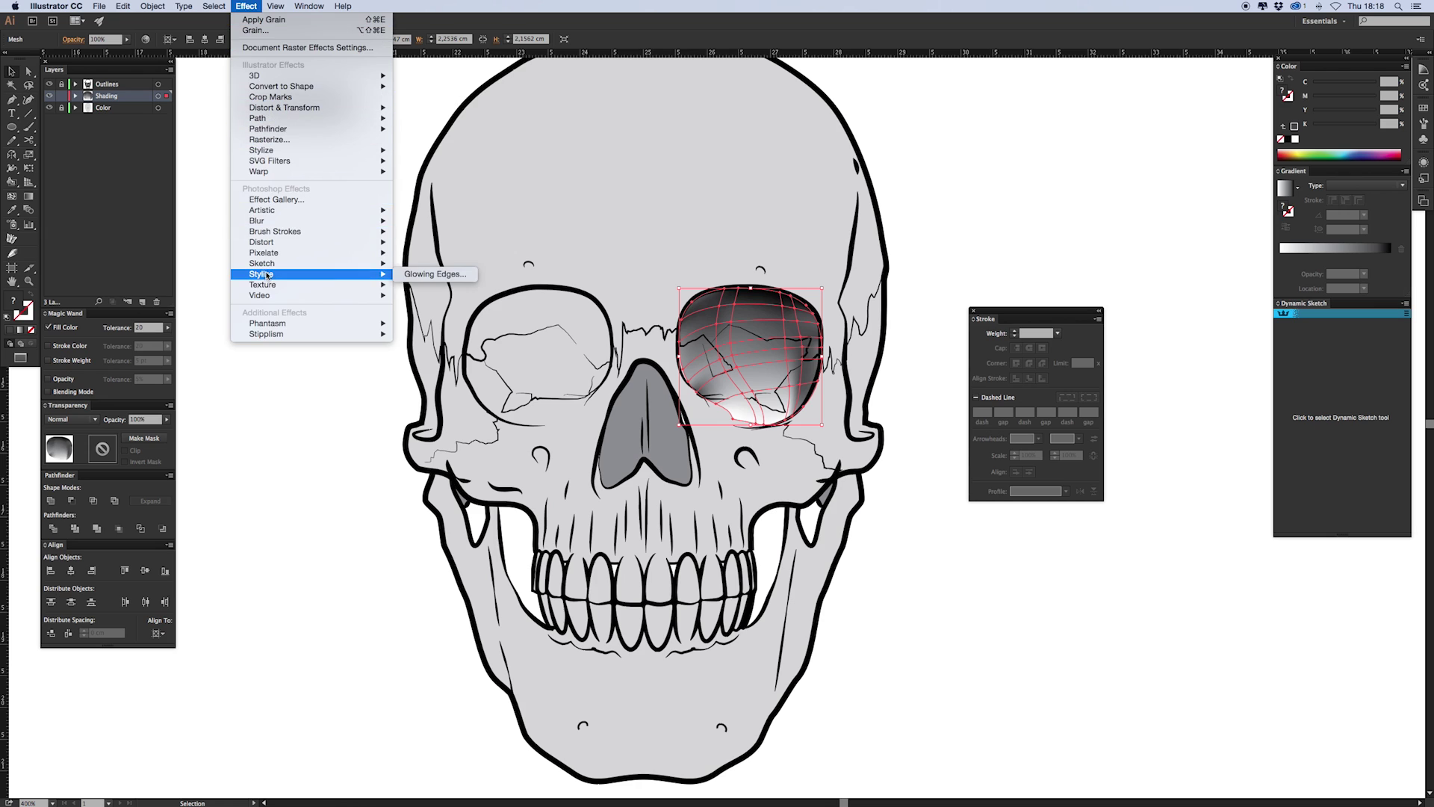
mouse_move(373, 285)
left_click(416, 295)
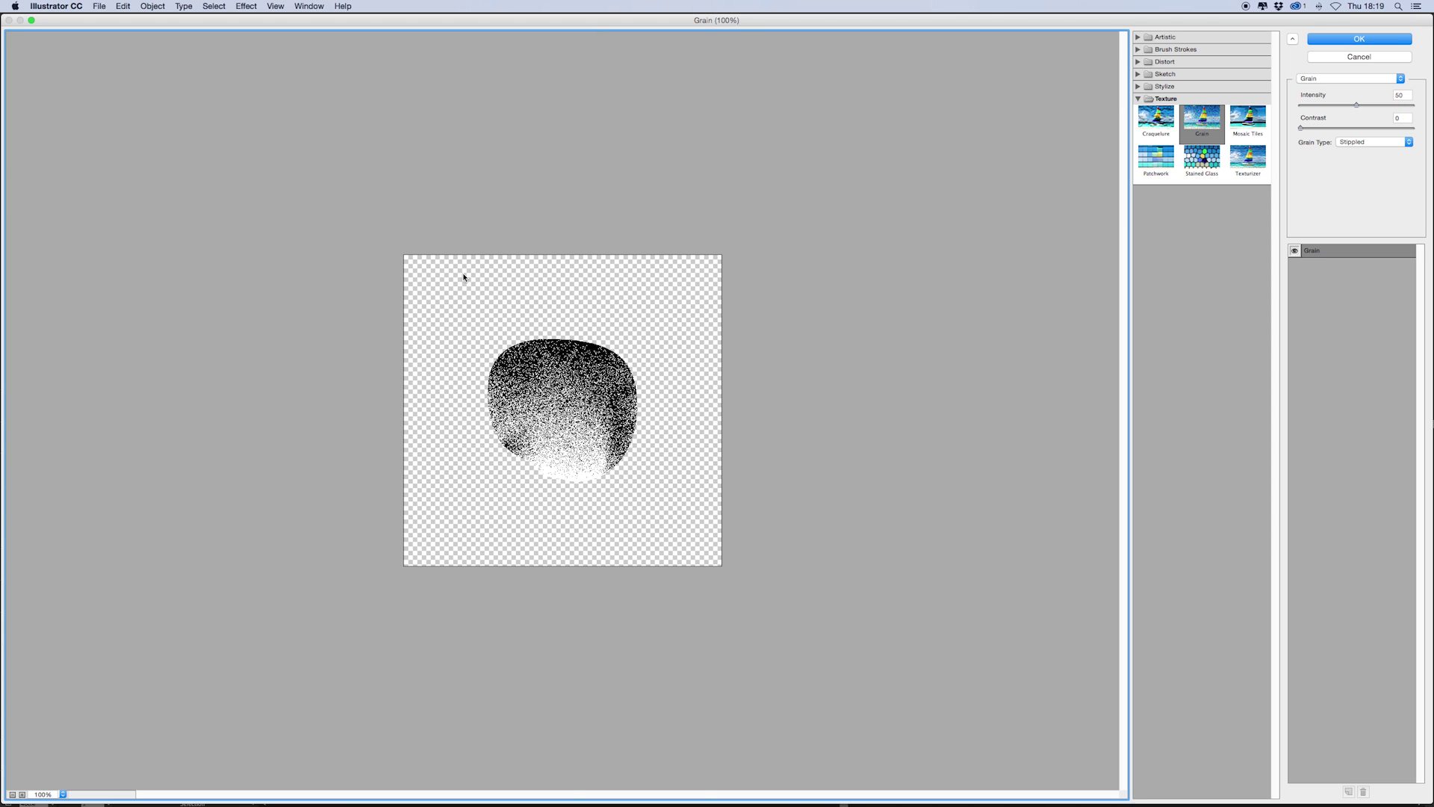
key("Return")
key("super+shift+r")
key("Return")
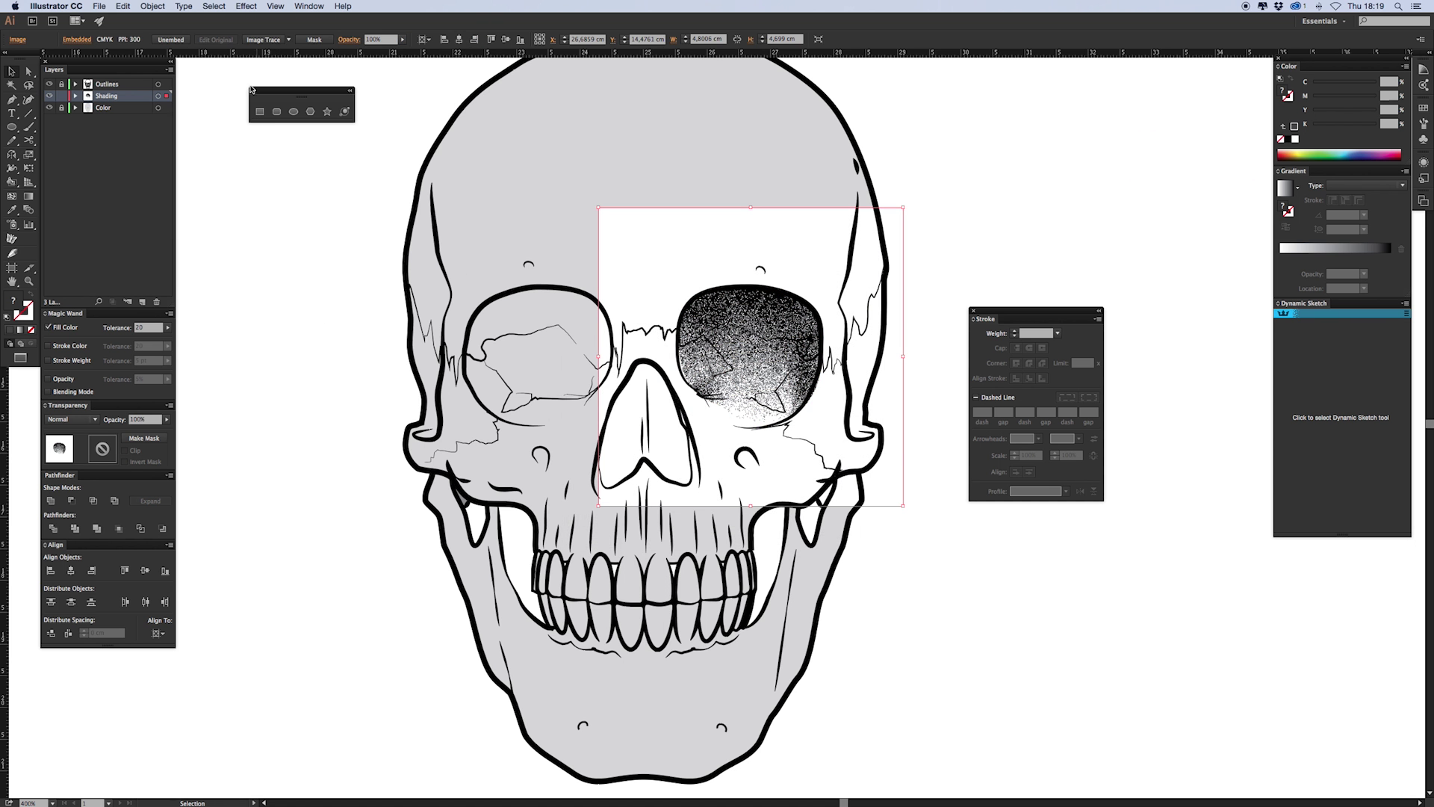
Trace the rasterized socket with the Grain preset, expand the tracing, and delete its white areas with the Magic Wand
left_click(289, 39)
left_click(325, 215)
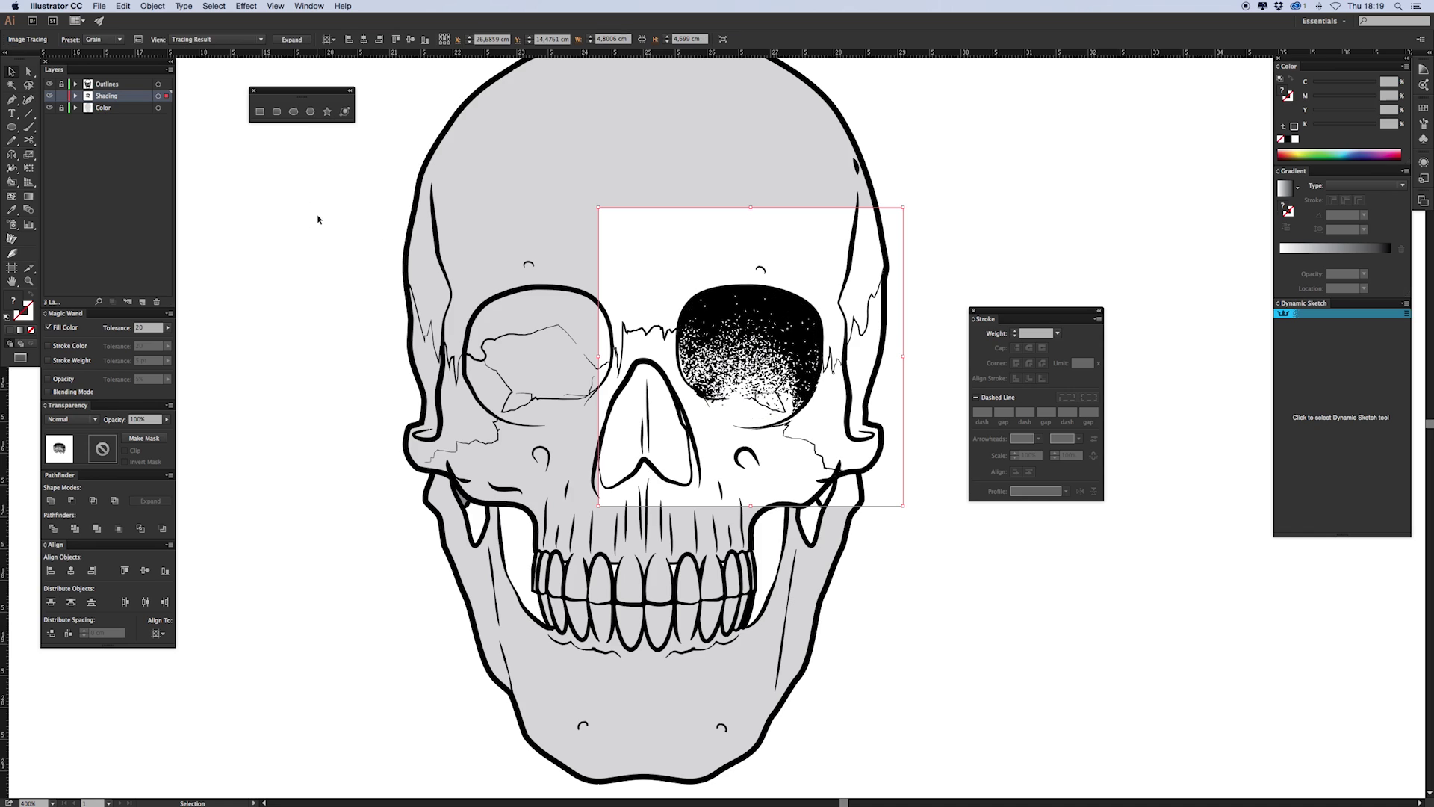
left_click(290, 40)
key("y")
left_click(624, 267)
key("Delete")
key("v")
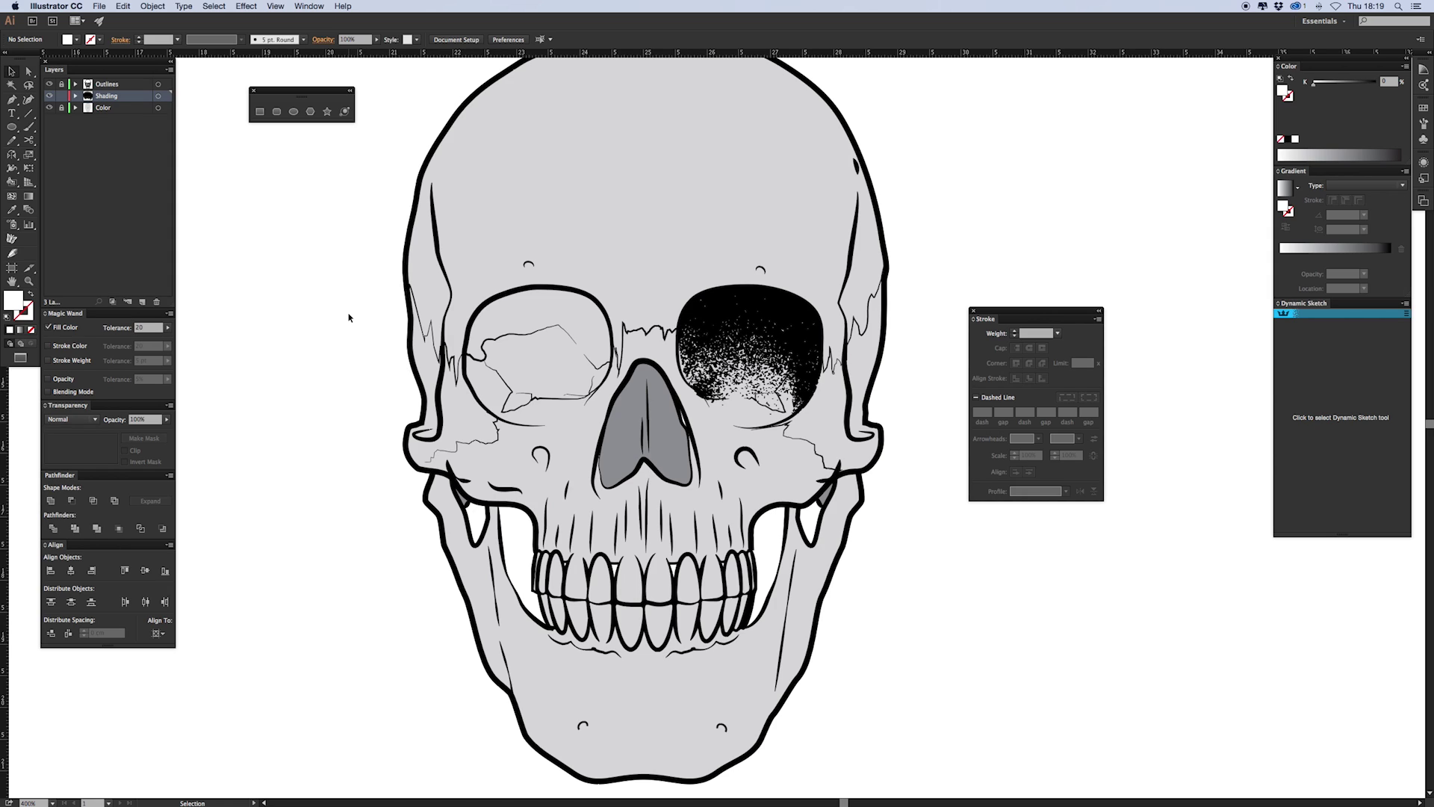
Set the fill colour to a near-black grey for sketching shading shapes
key("super+minus")
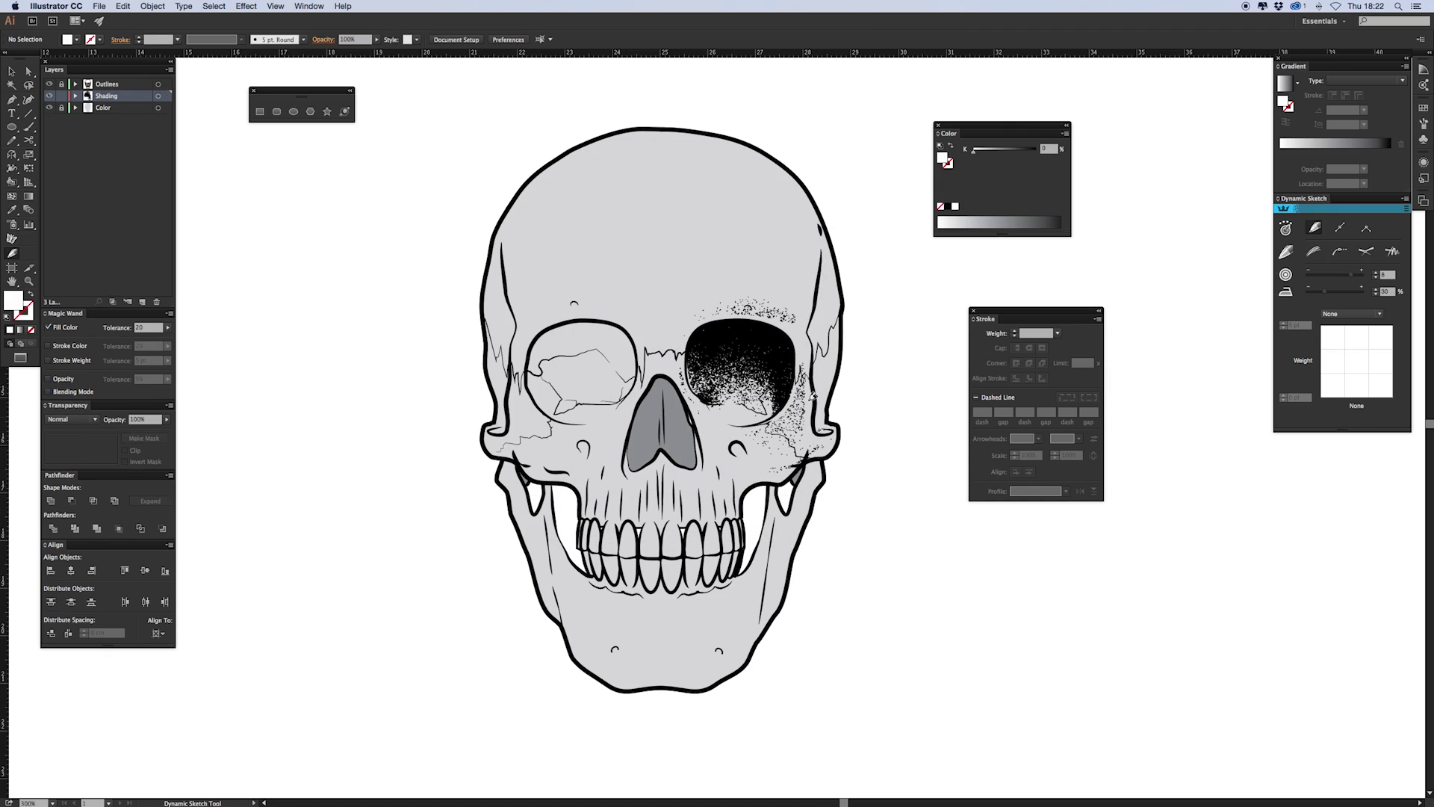
left_click_drag(1004, 149, 1030, 151)
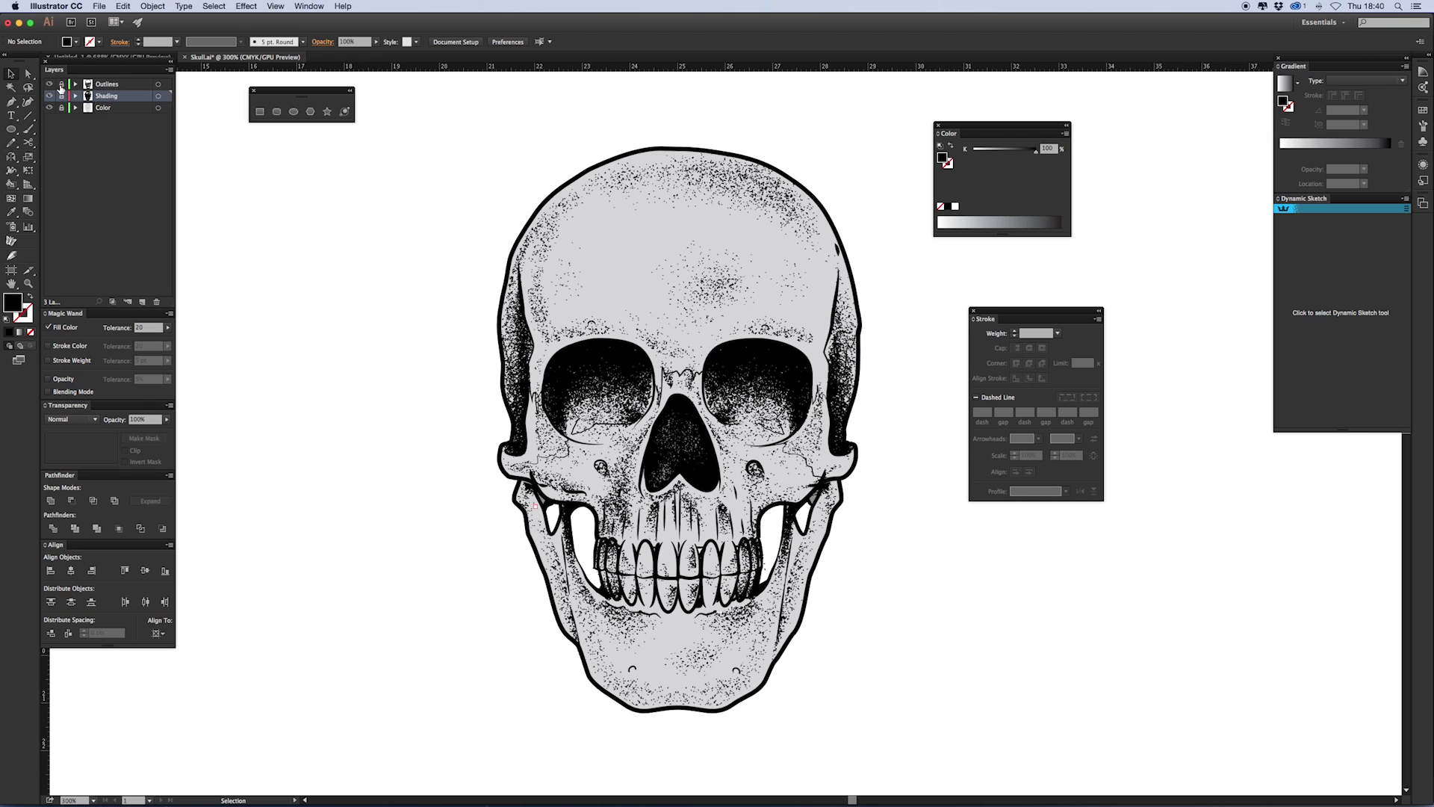
Select all of the artwork on the Outlines layer
left_click(157, 84)
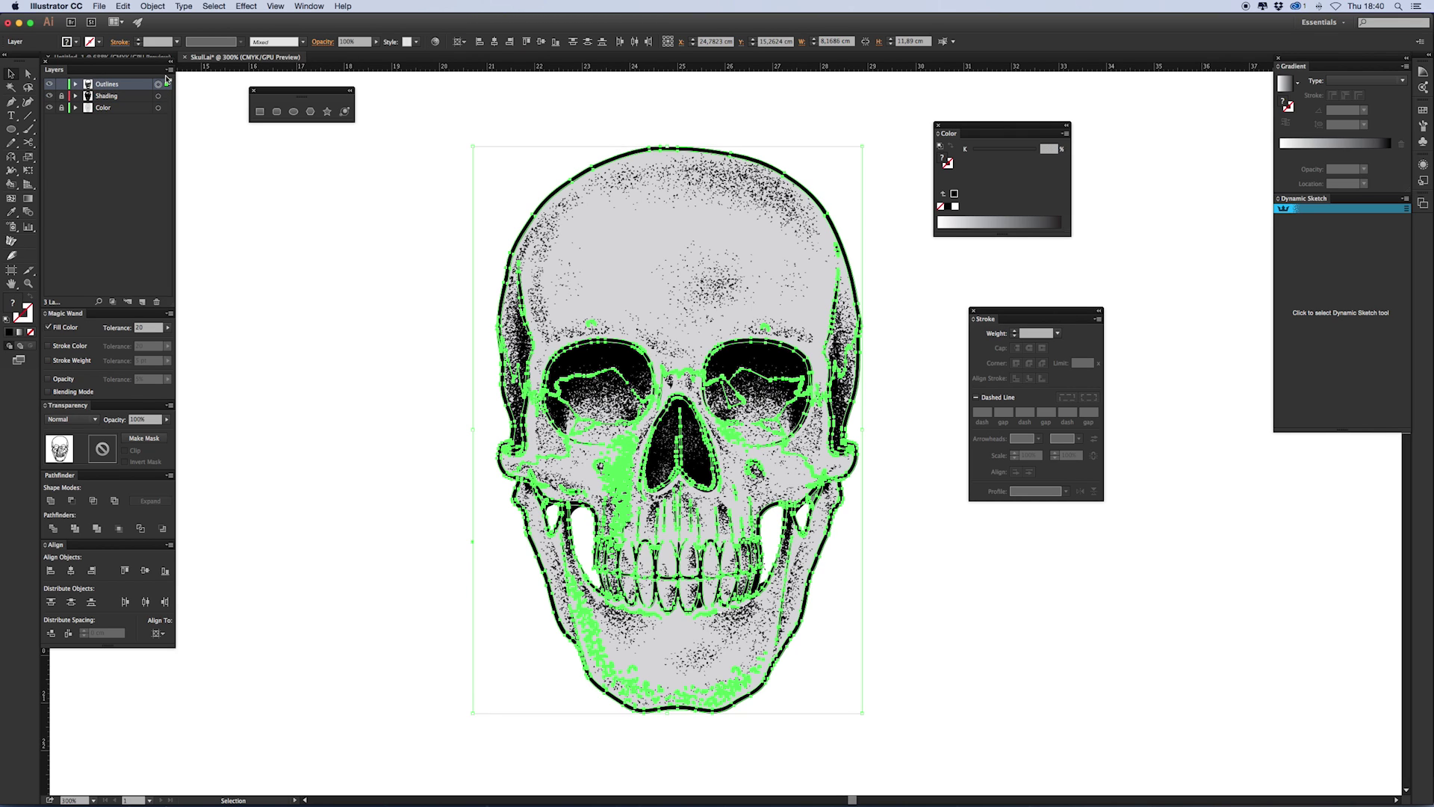
key("a")
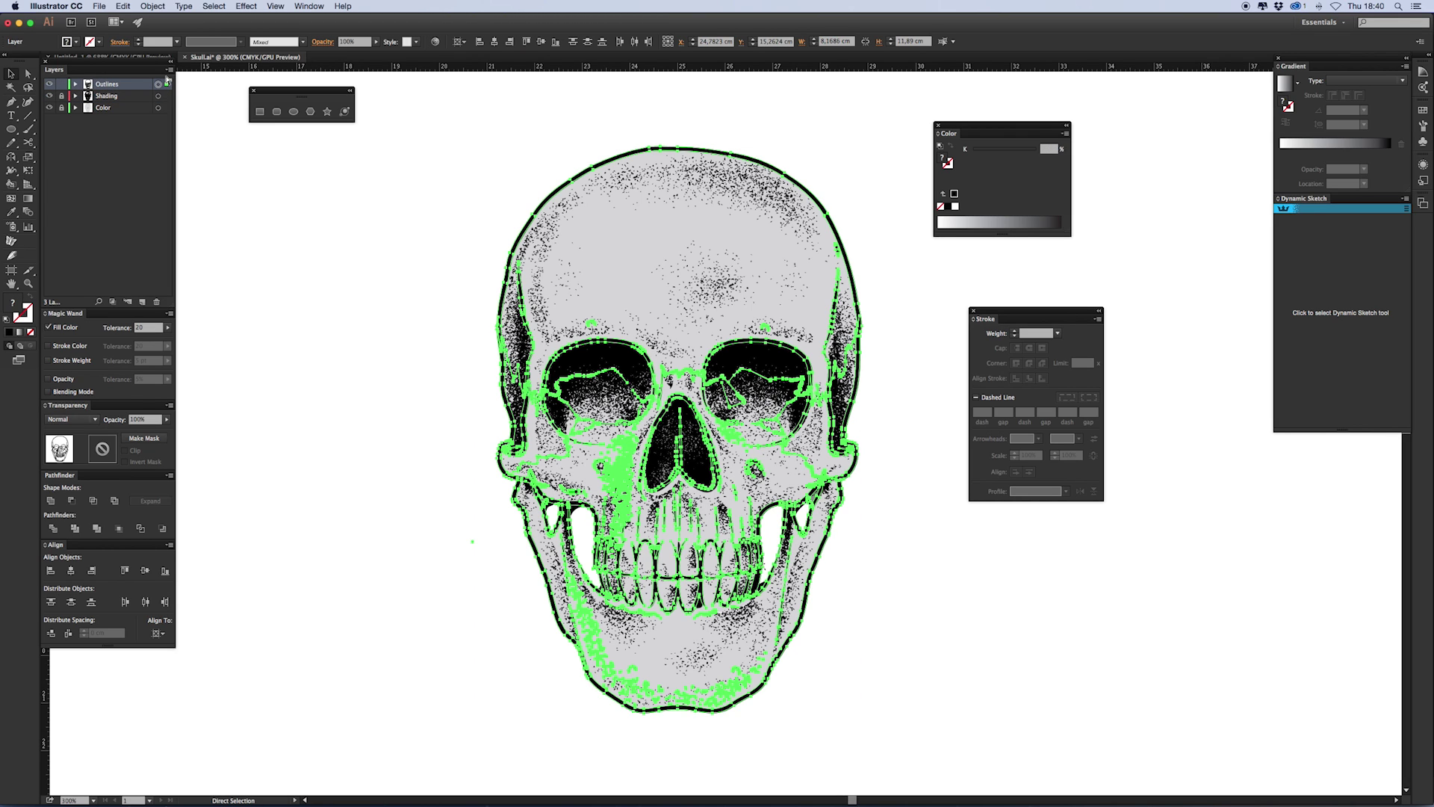
key("v")
Create a new layer beneath the Color layer and name it Outline
left_click(119, 109)
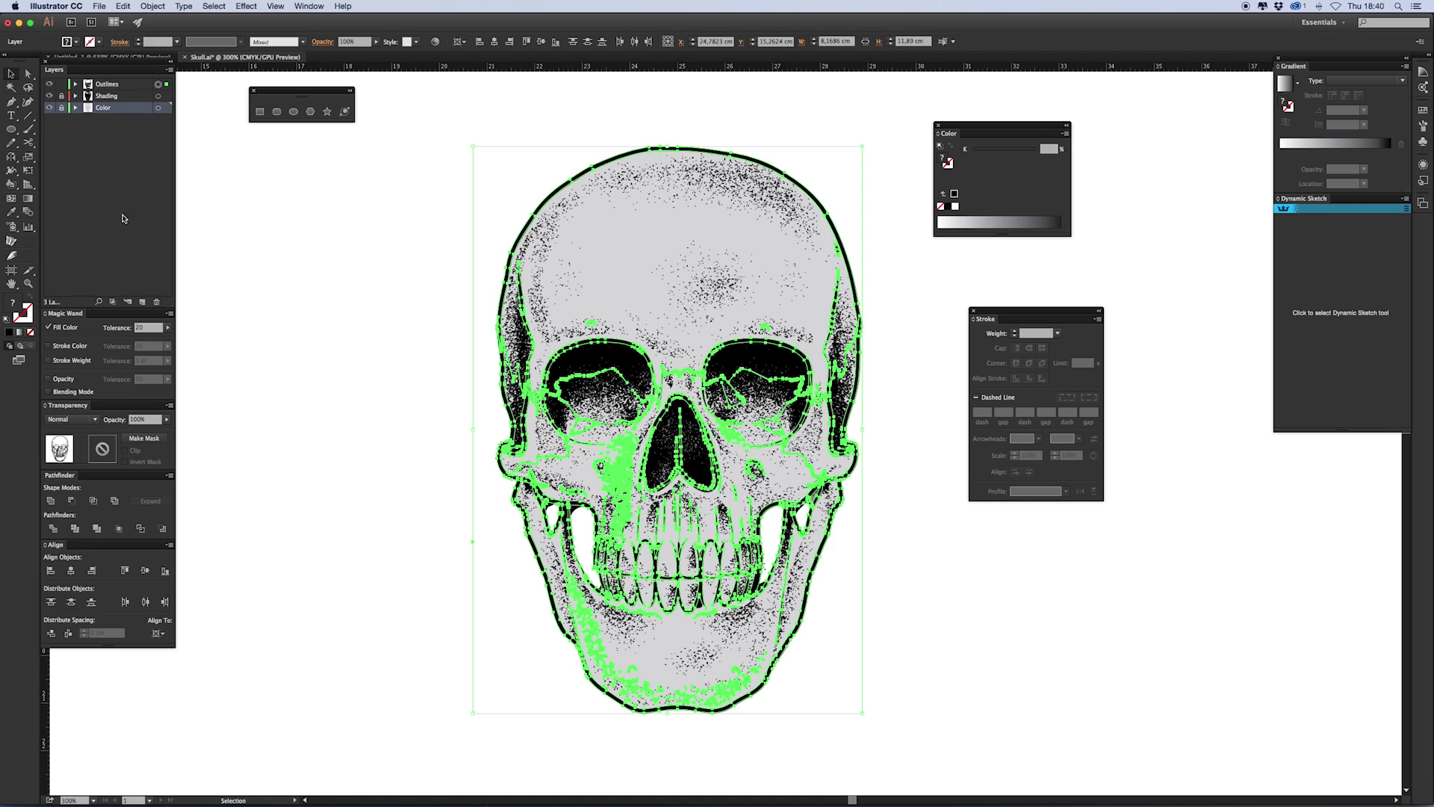
left_click(142, 301)
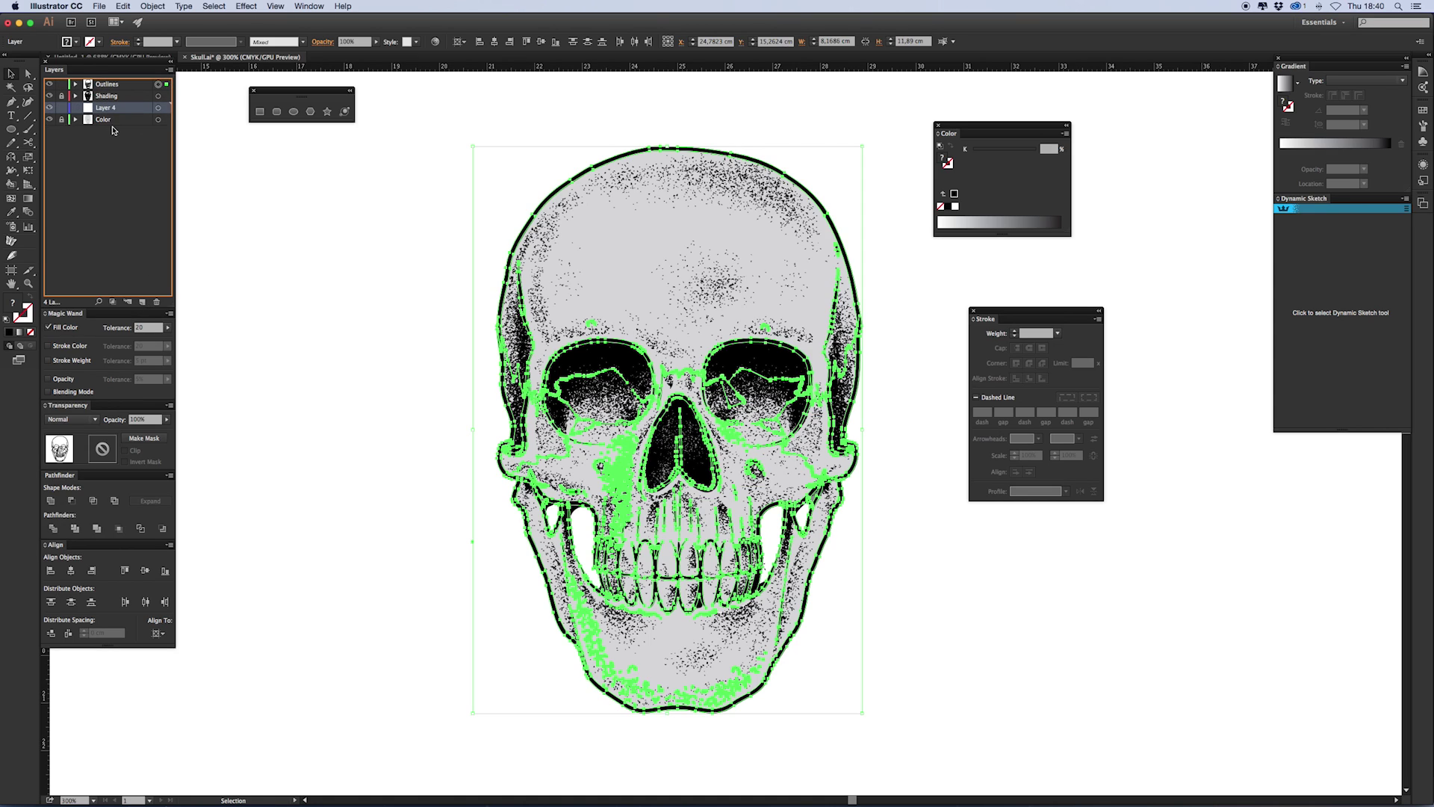
left_click_drag(113, 129, 112, 128)
double_click(110, 120)
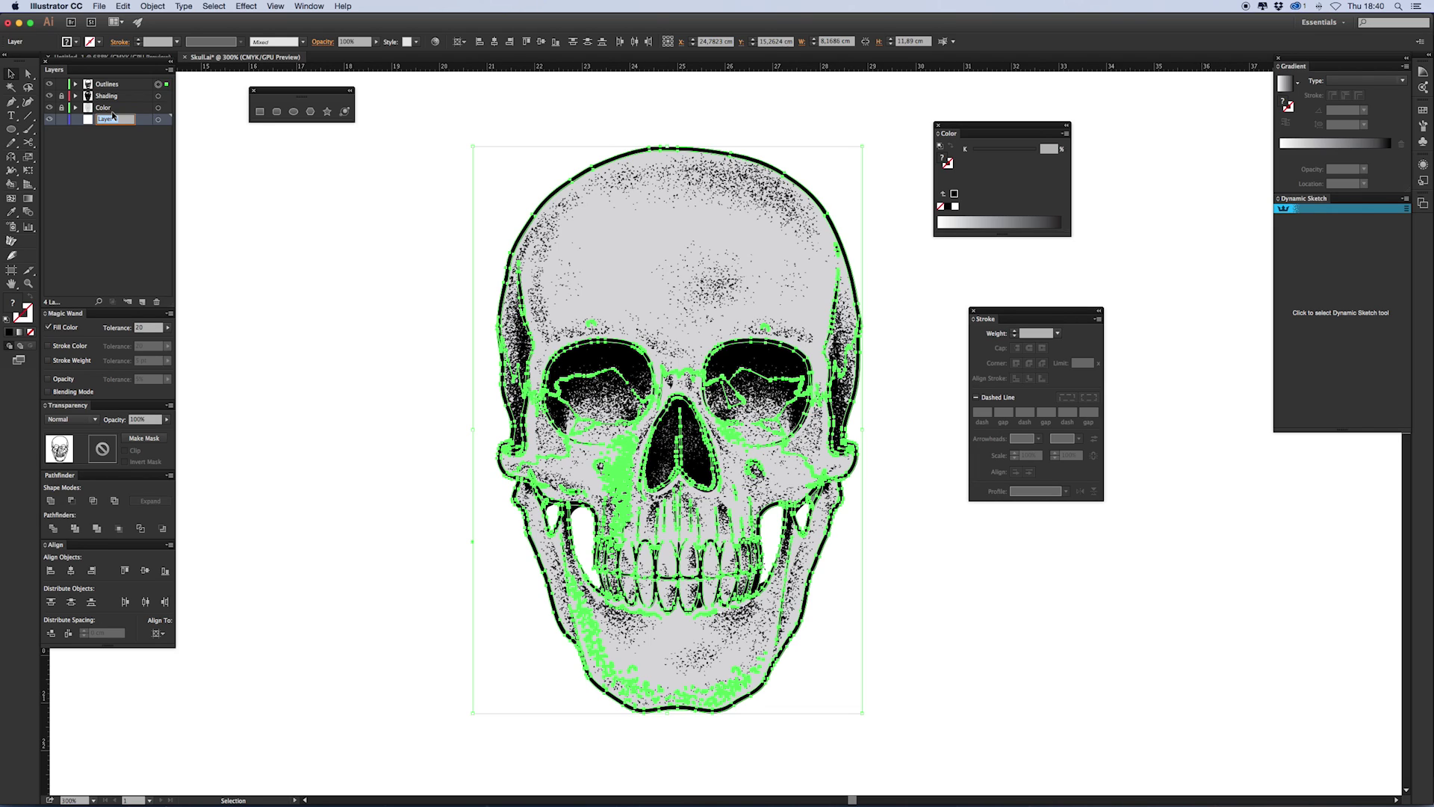
type("Outline")
key("Return")
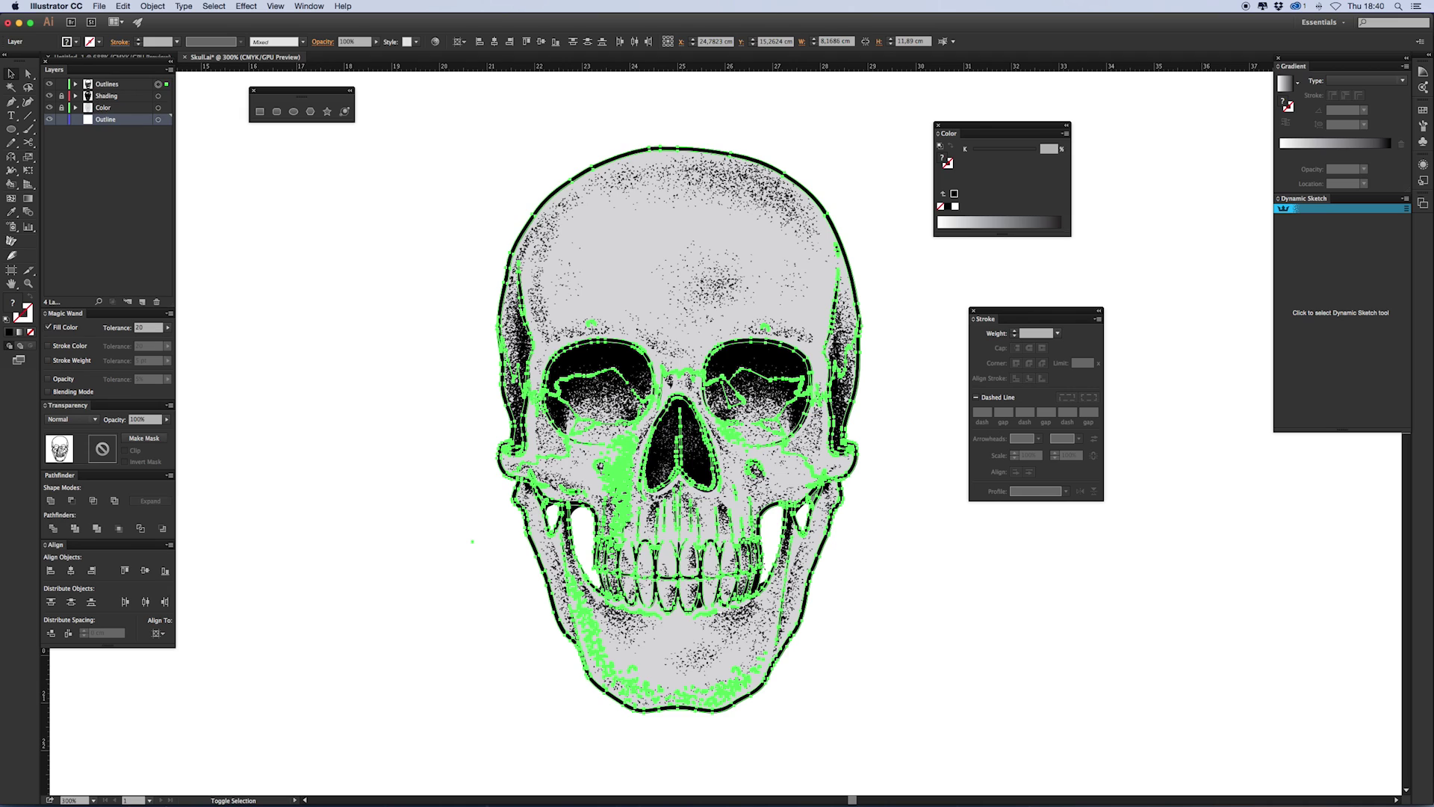
Duplicate the selected Outlines artwork onto the Outline layer and lock the Outlines layer
left_click_drag(166, 84, 166, 119)
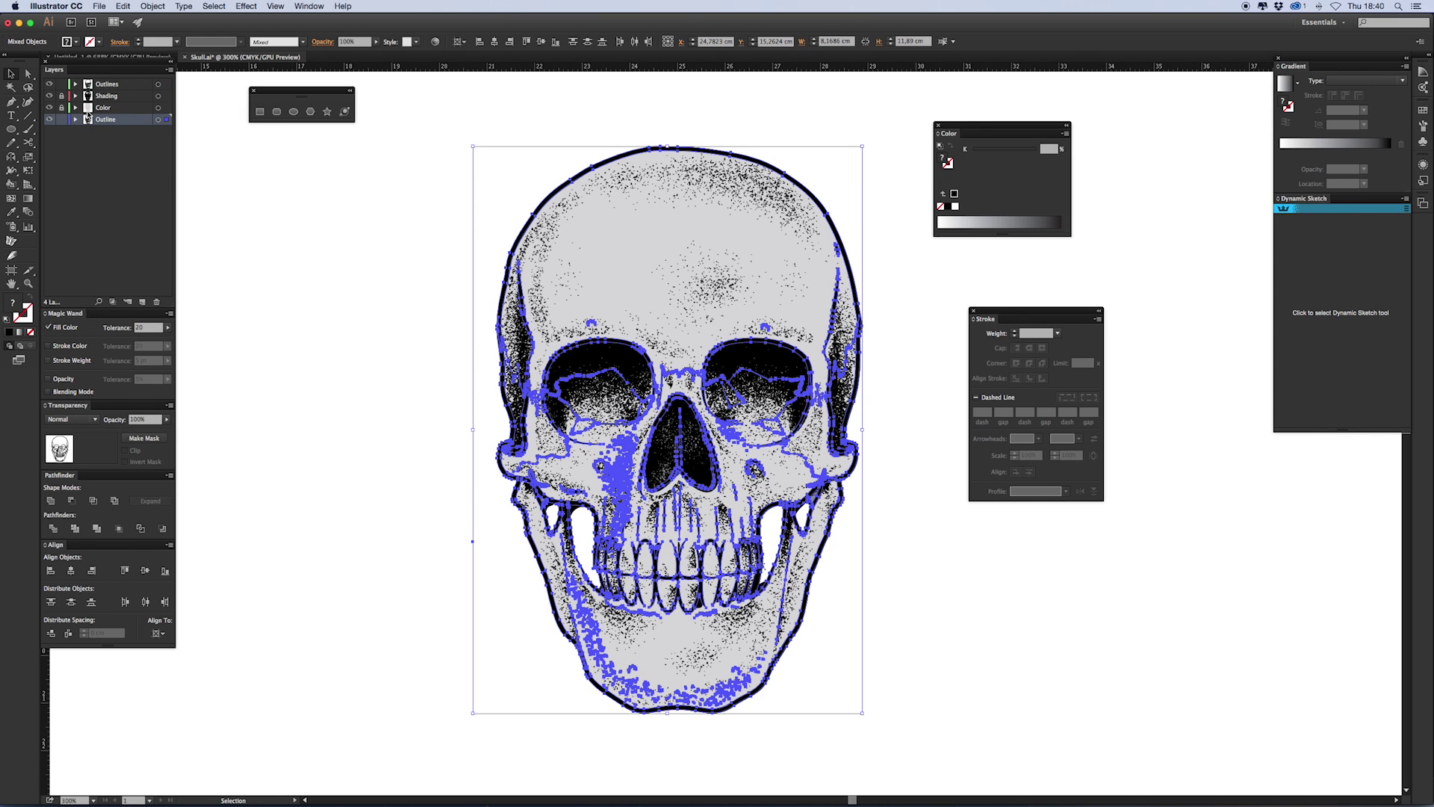
left_click(61, 83)
mouse_move(49, 84)
left_mouse_down()
mouse_move(49, 109)
mouse_move(50, 84)
left_mouse_up()
Divide and unite the duplicated artwork into one solid black silhouette, and hide the Outlines, Shading and Color layers
left_click(53, 528)
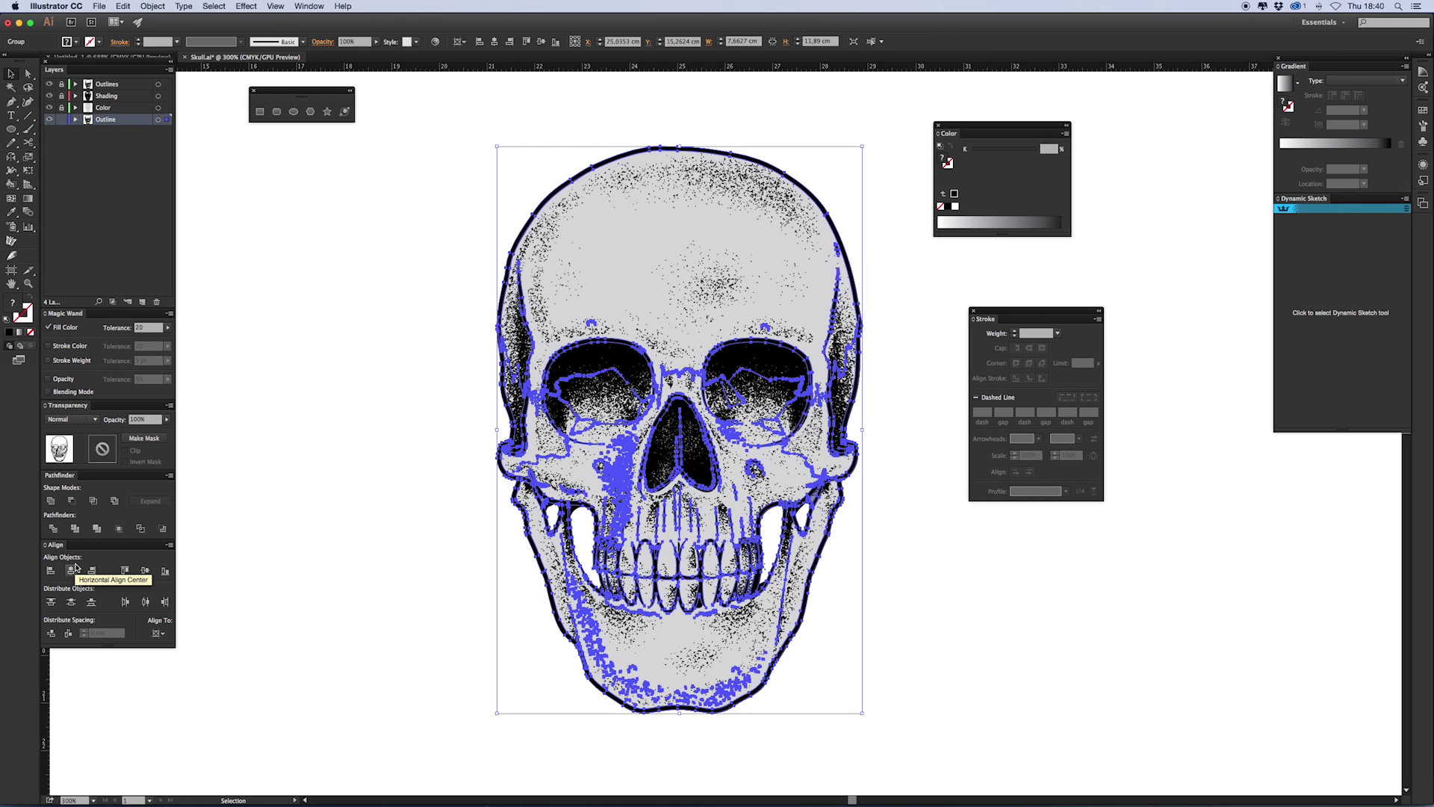
left_click(51, 501)
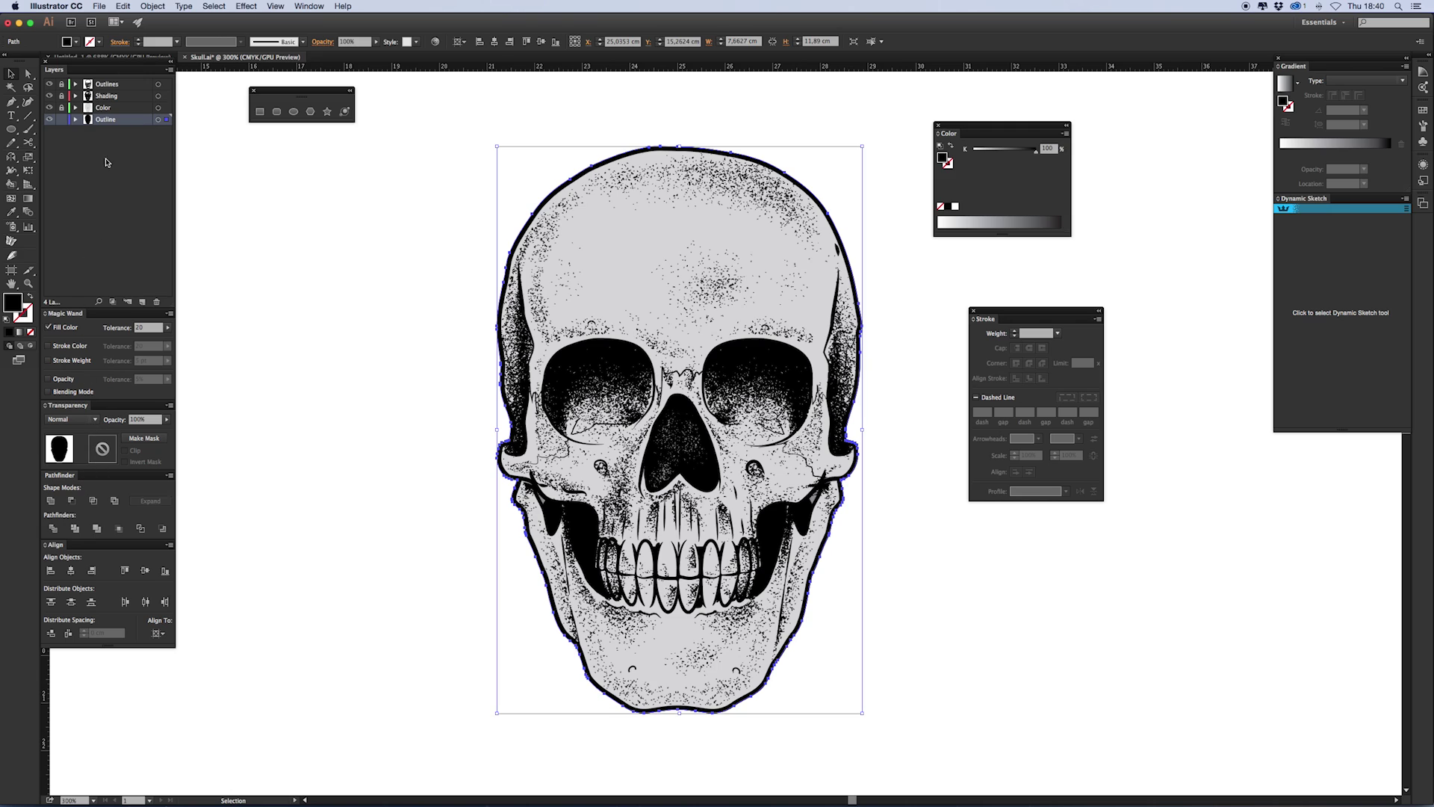
left_click_drag(50, 107, 49, 84)
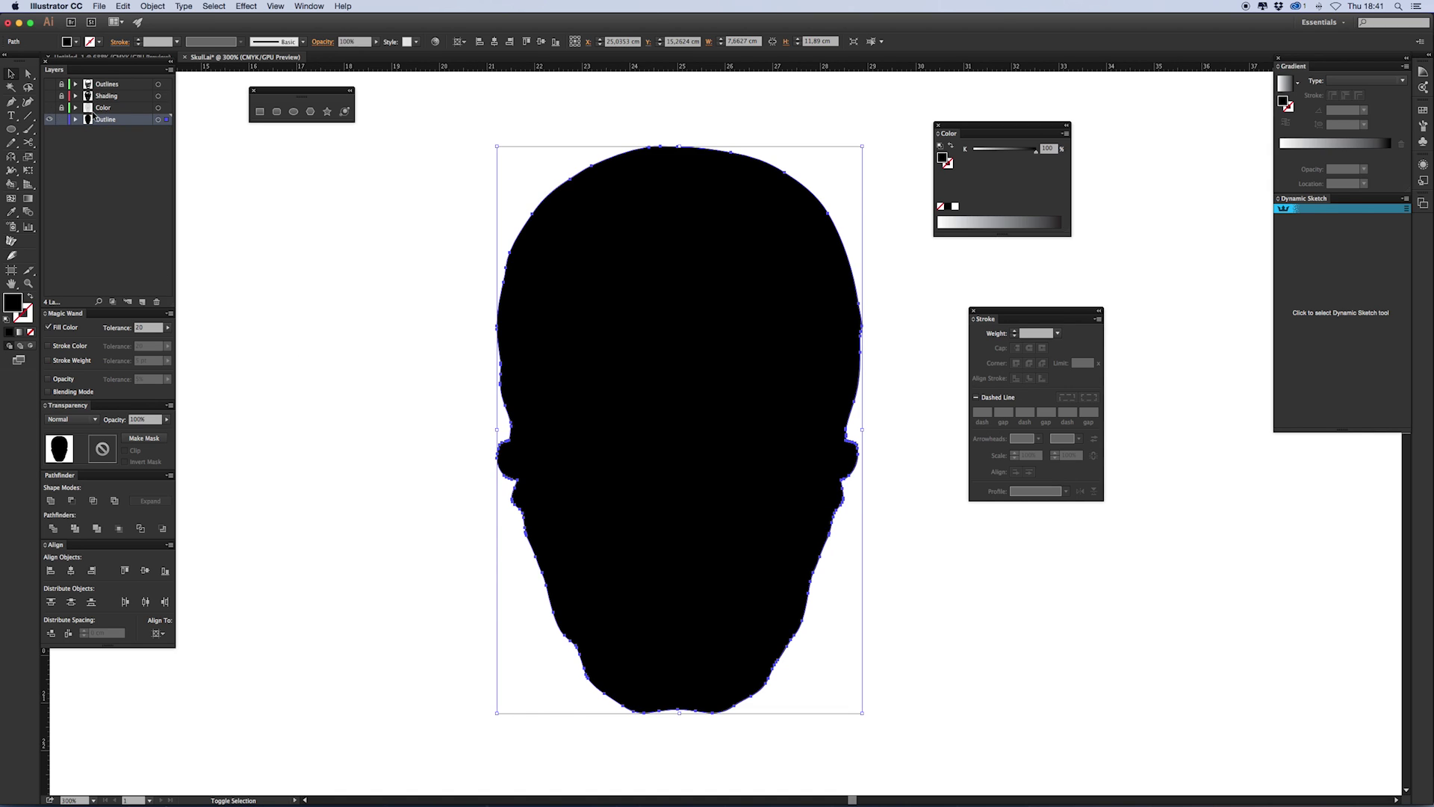
Add a black 5 pt stroke to the skull silhouette on the Outline layer and deselect it
key("shift+x")
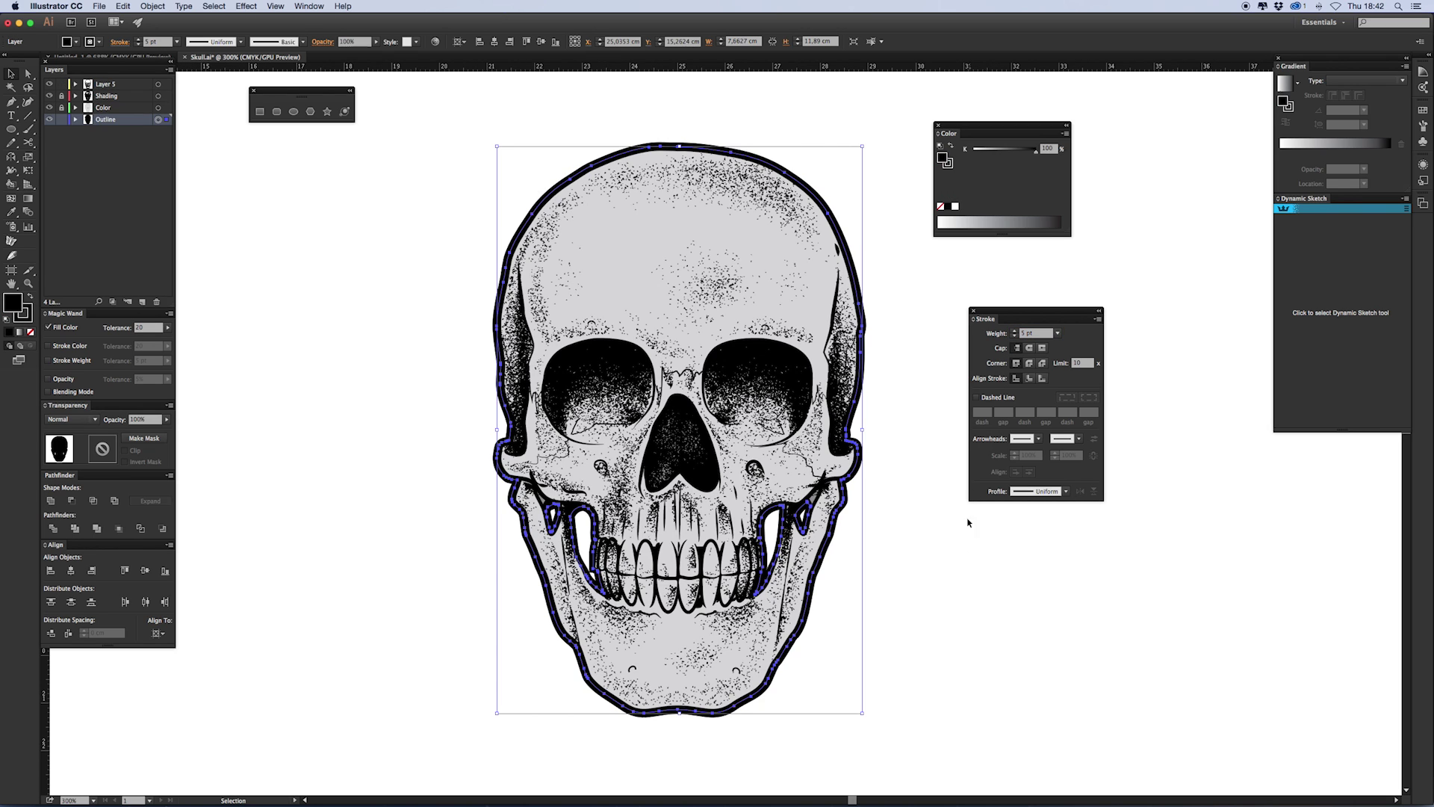
left_click(957, 607)
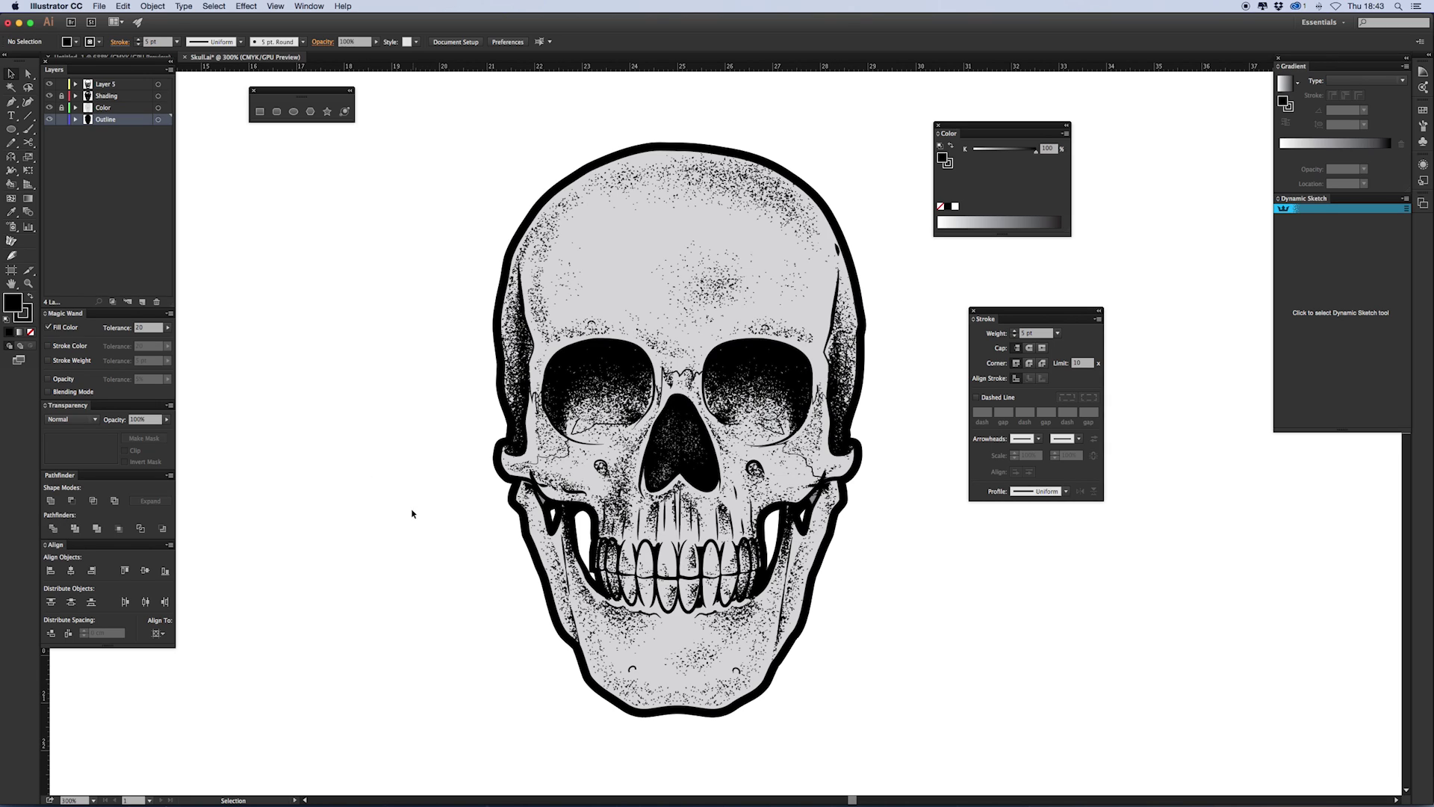
Lock the Outline layer, then select the skull's grey fills with the Magic Wand and recolour them pink
left_click(62, 119)
key("y")
left_click(62, 119)
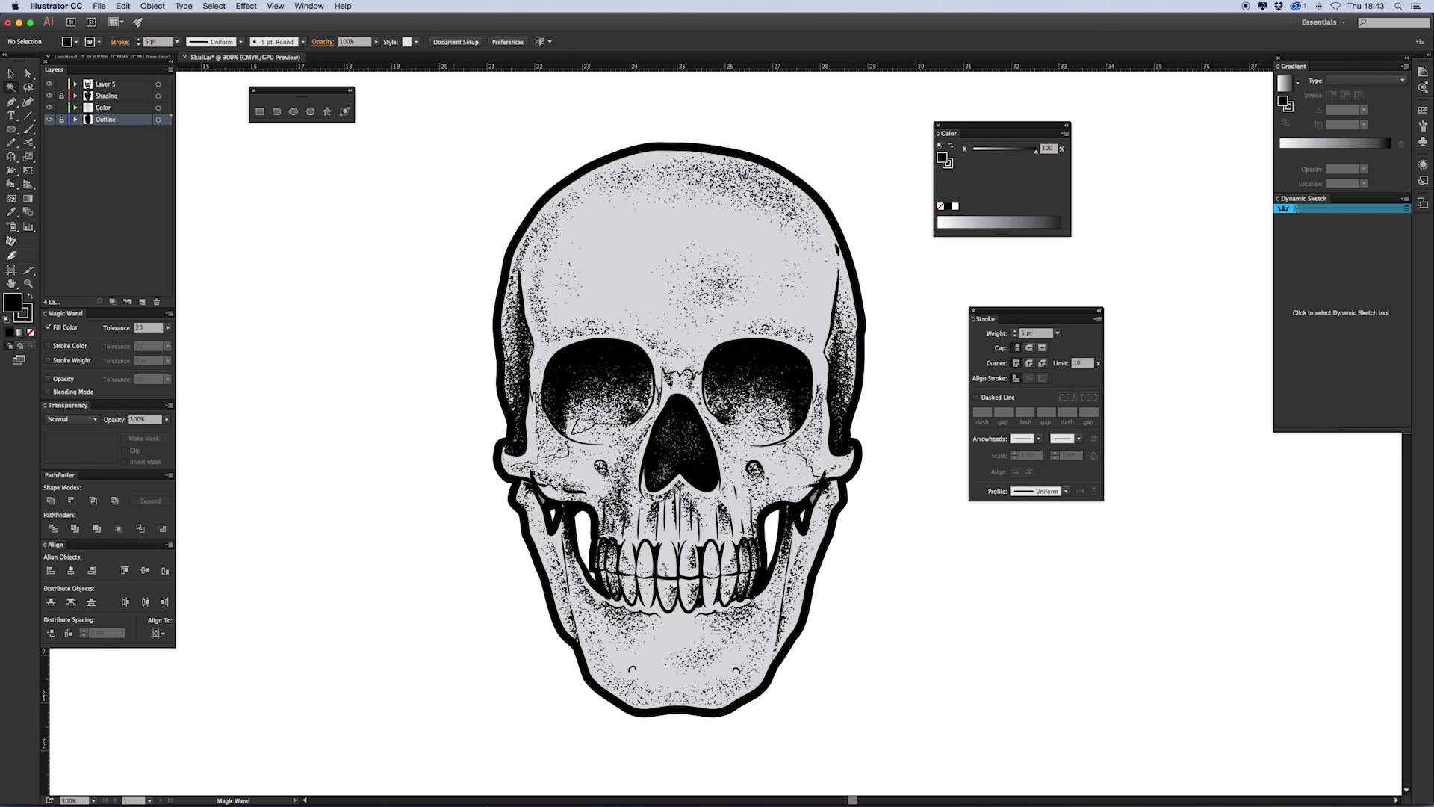
left_click(617, 289)
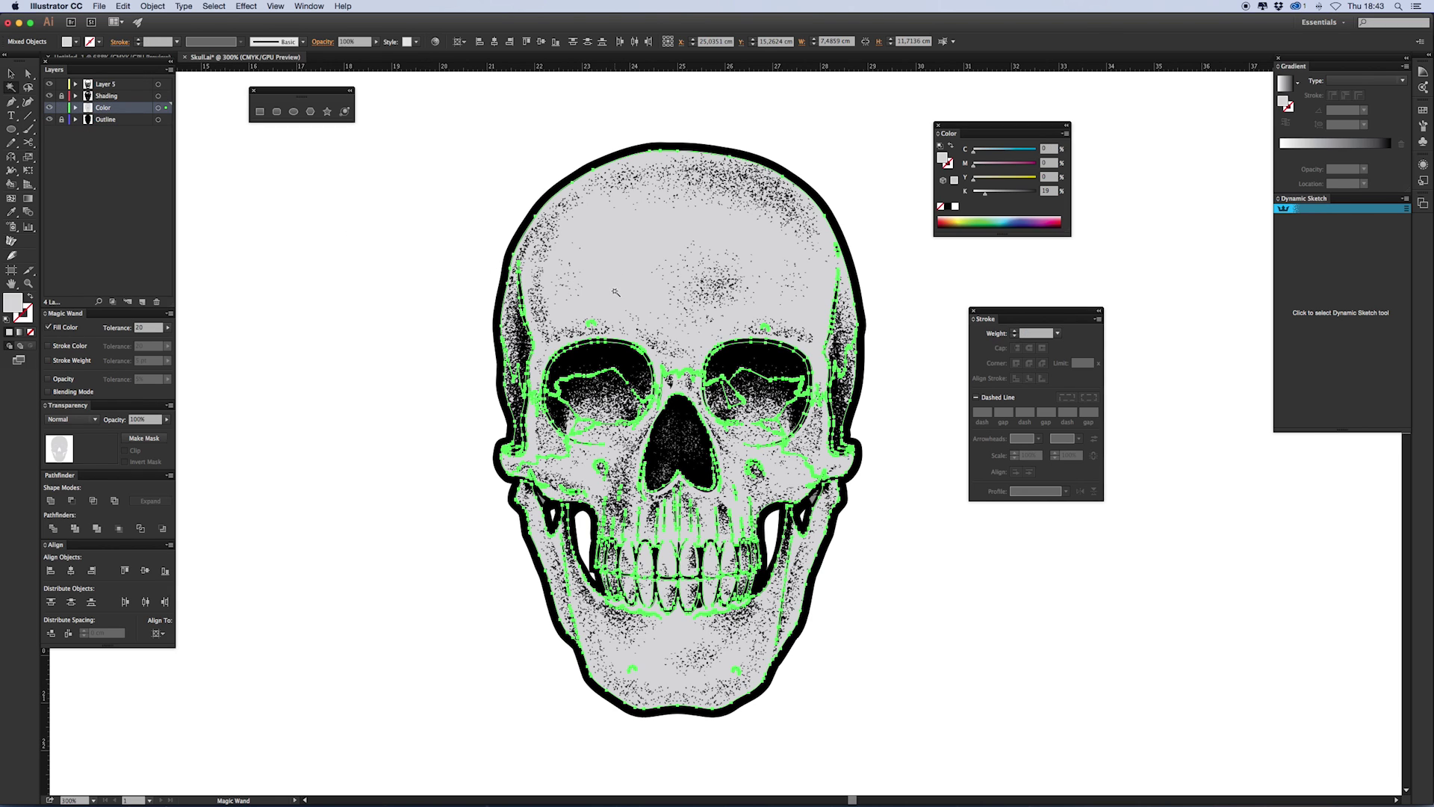
left_click(992, 163)
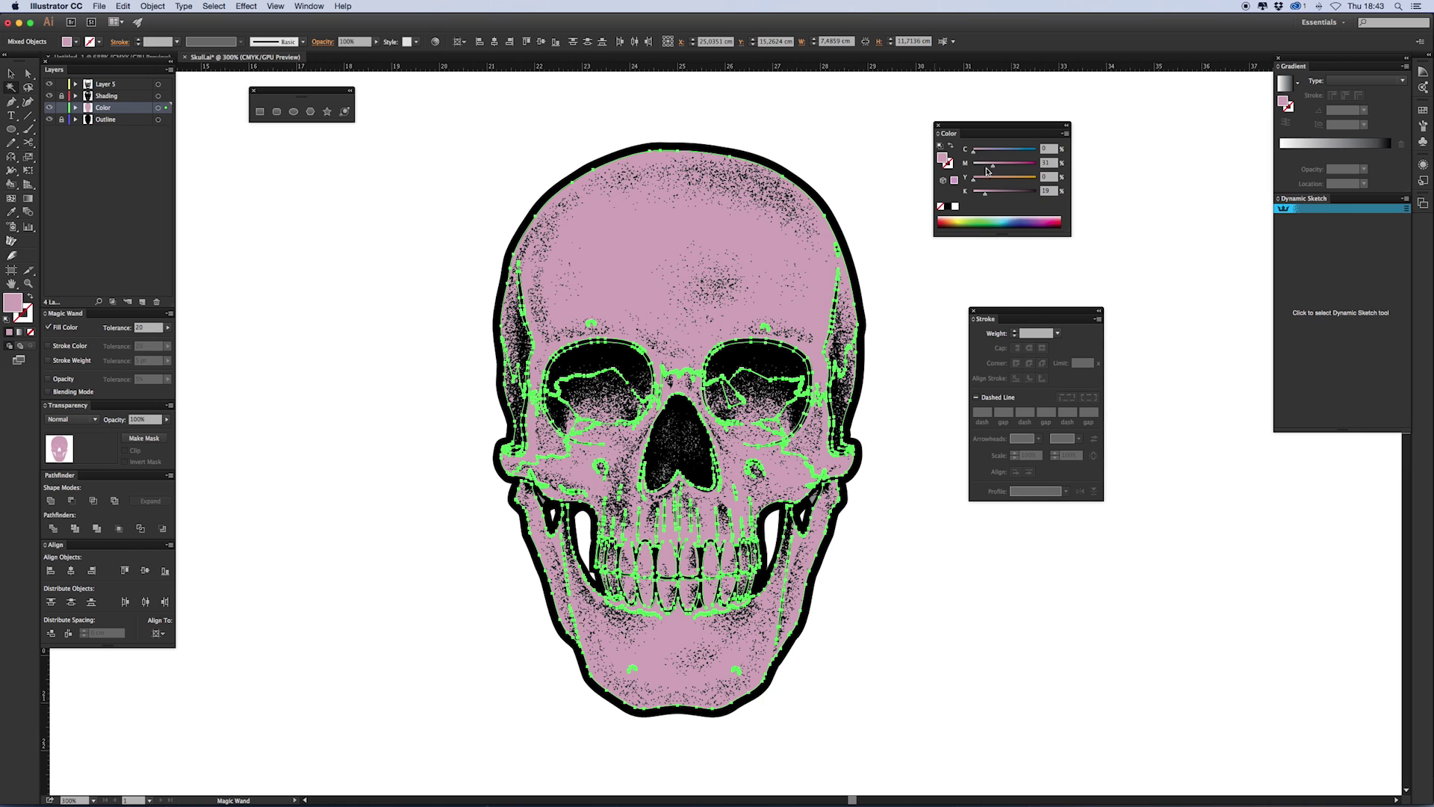
left_click_drag(986, 194, 974, 192)
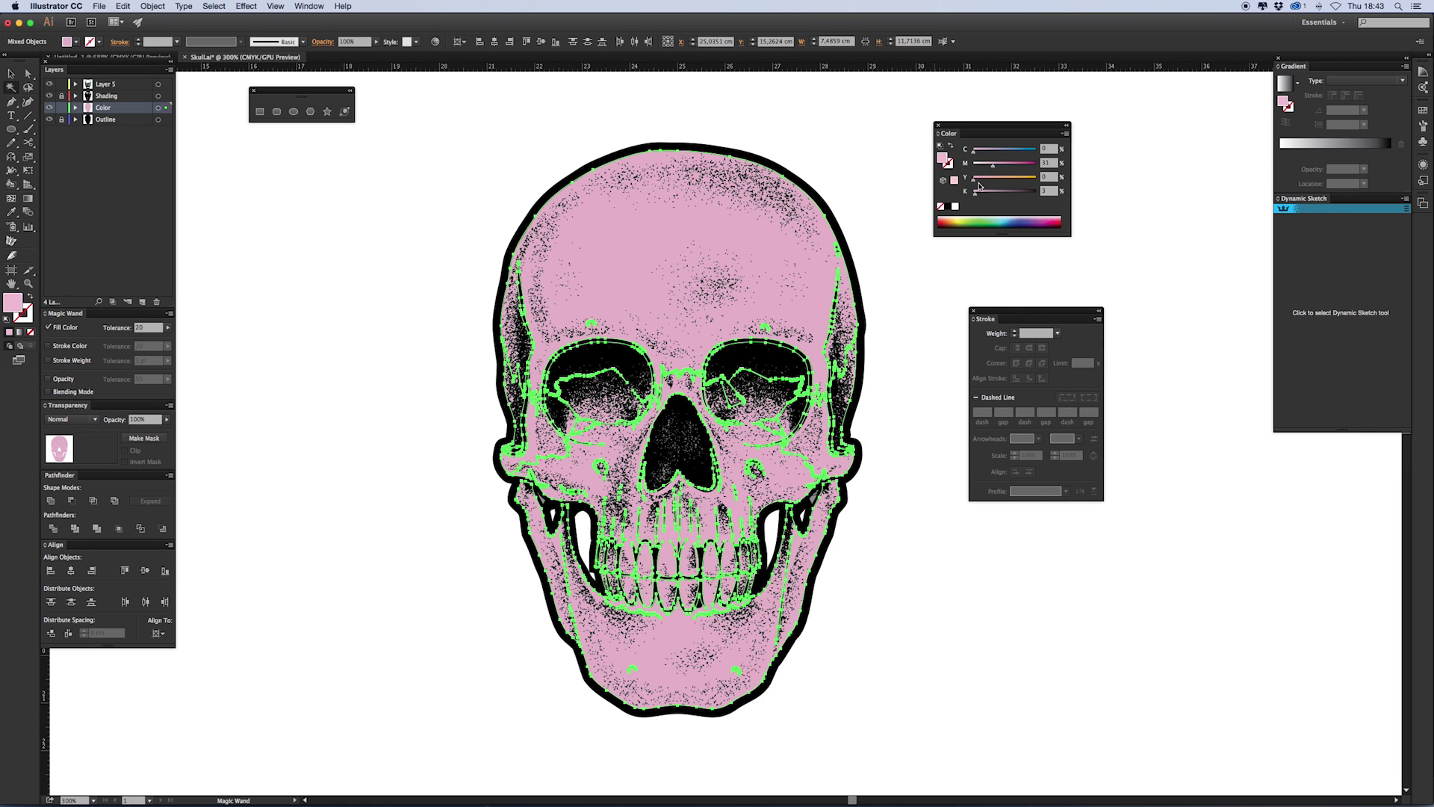
left_click(983, 151)
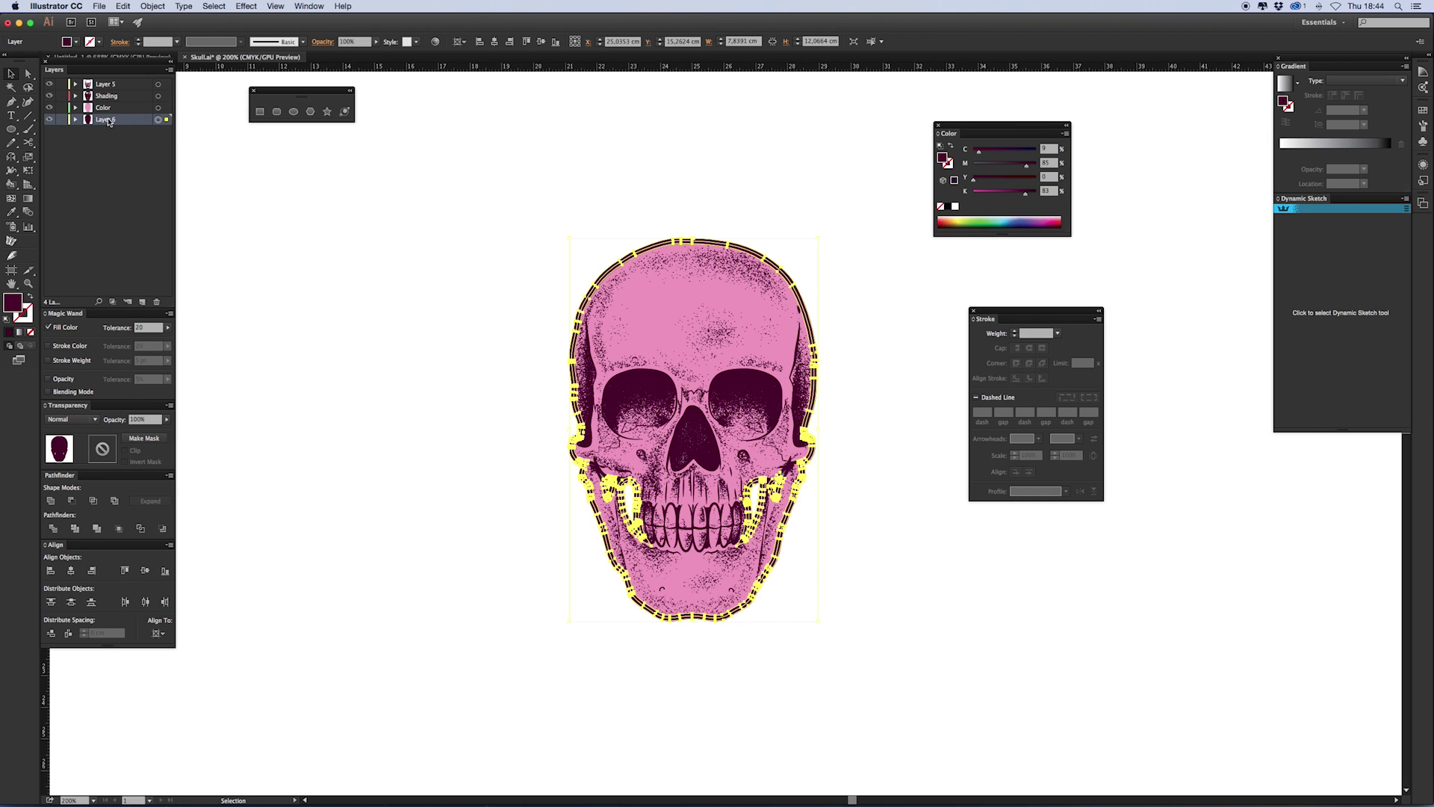
Rename the bottom layer as Outline and create a new layer beneath it
double_click(118, 118)
type("C")
key("Return")
left_click(142, 301)
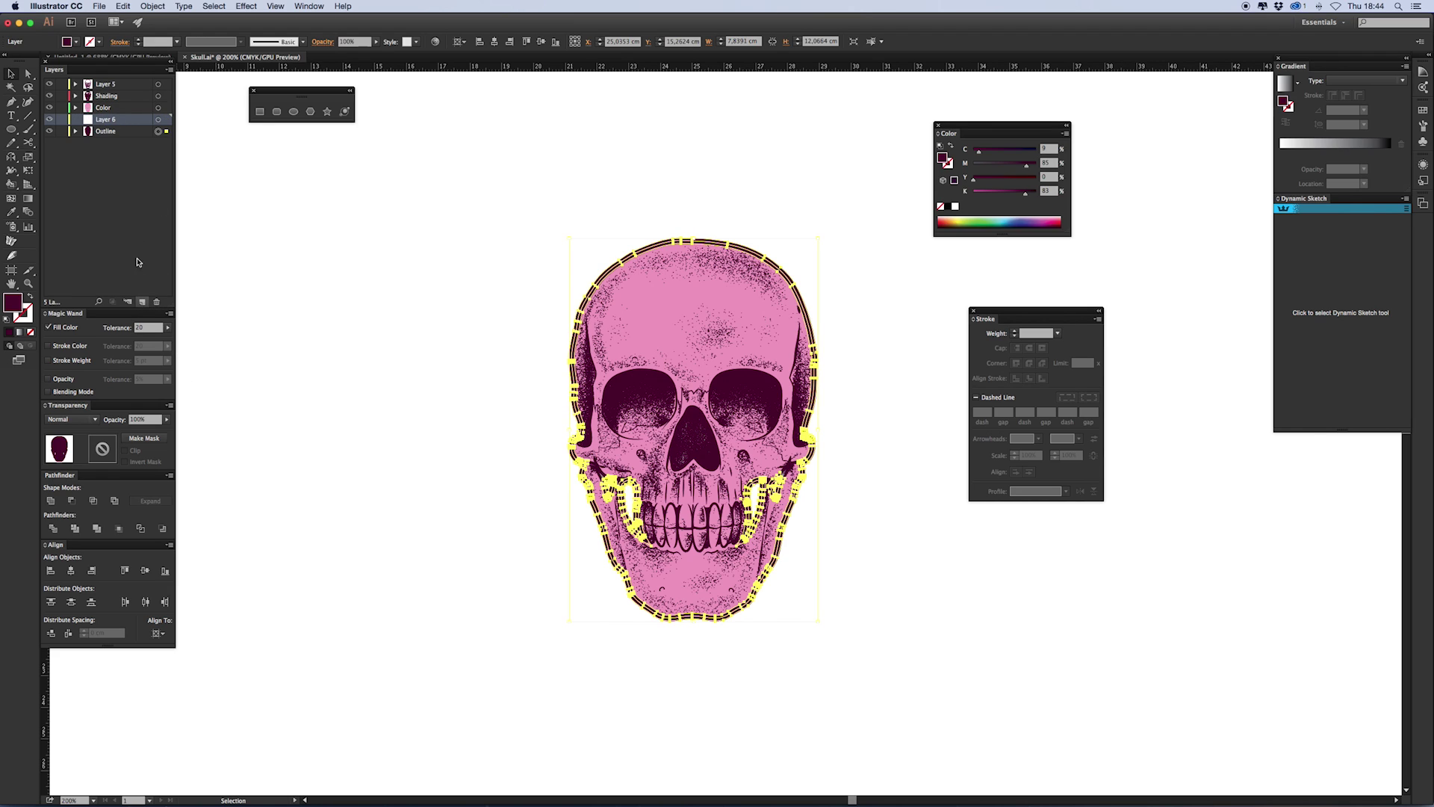
left_click(107, 133)
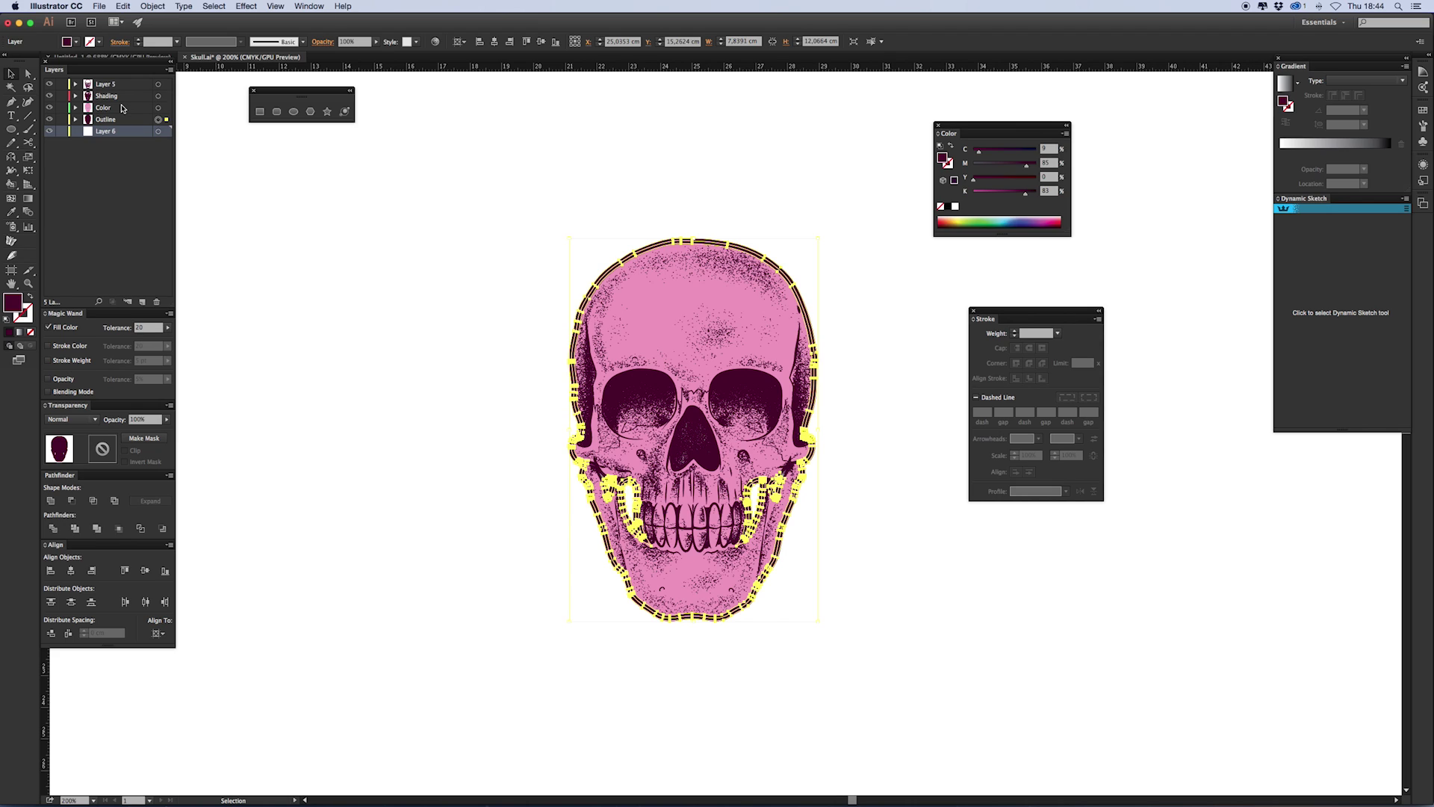
Duplicate the skull outline in place onto the new bottom layer and offset the copy diagonally down and to the right
key("super+f")
key("shift+Right")
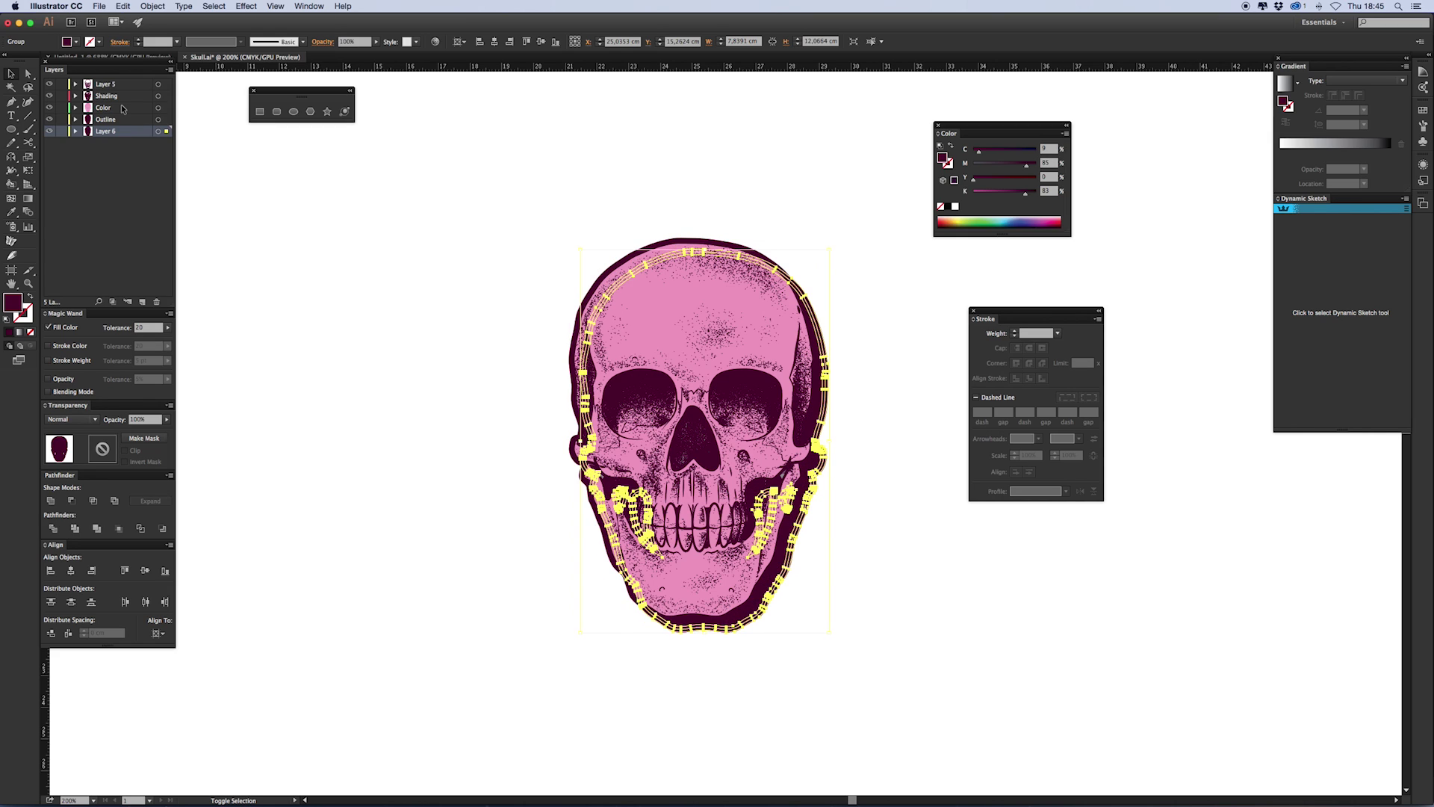
key("shift+Down")
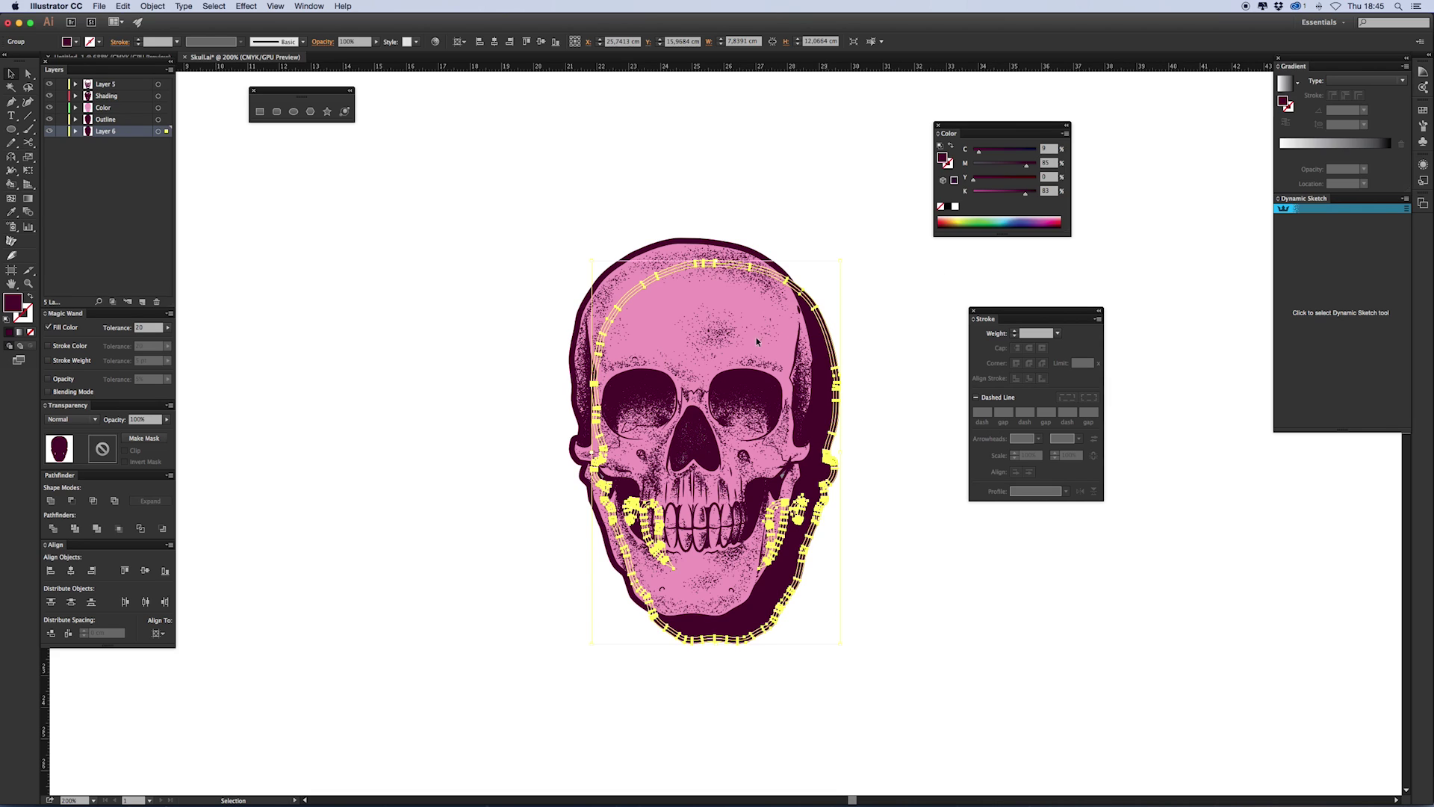
Fill the offset copy with the skull's pink using the Eyedropper and lighten it by reducing magenta and setting black to 0%
key("i")
left_click(653, 341)
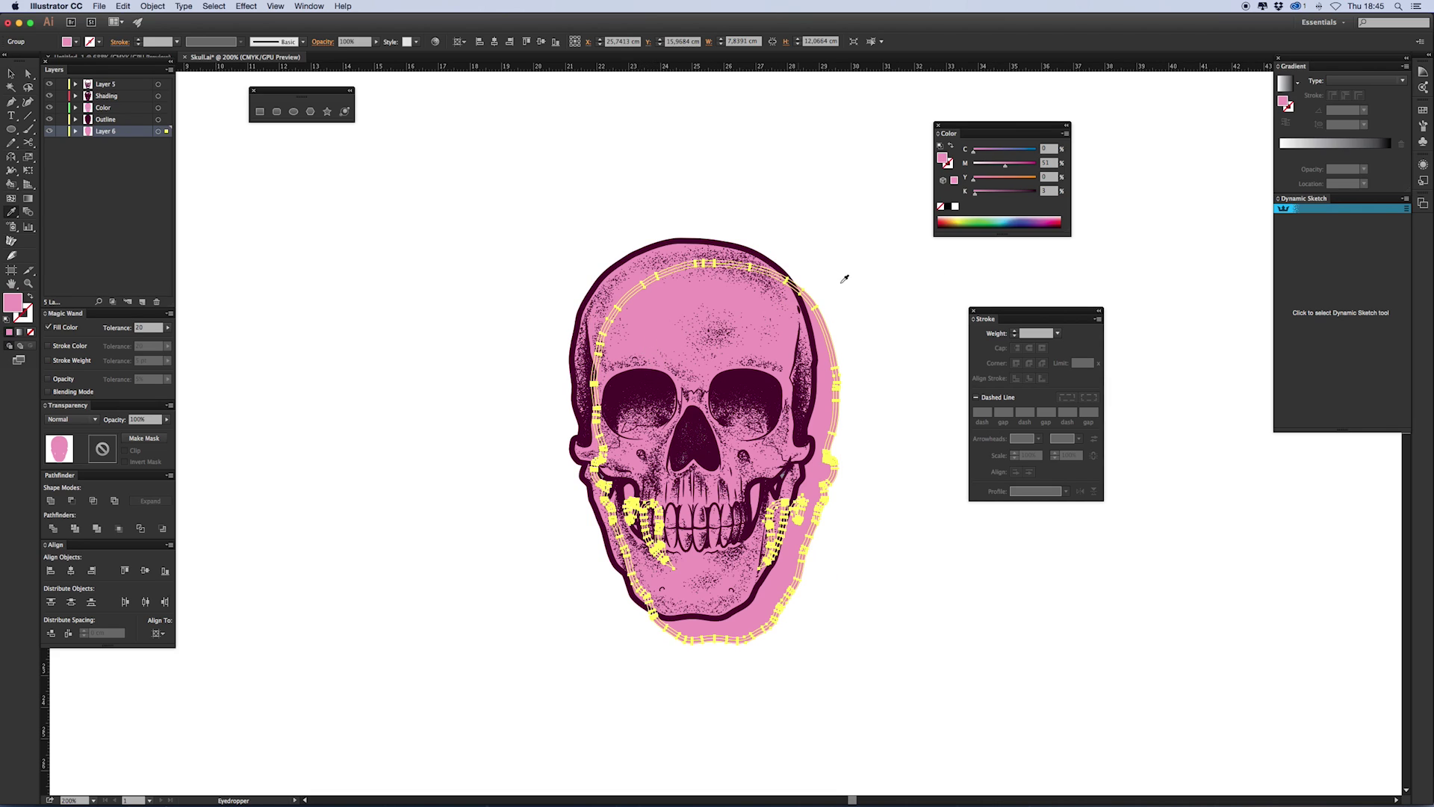
left_click(989, 164)
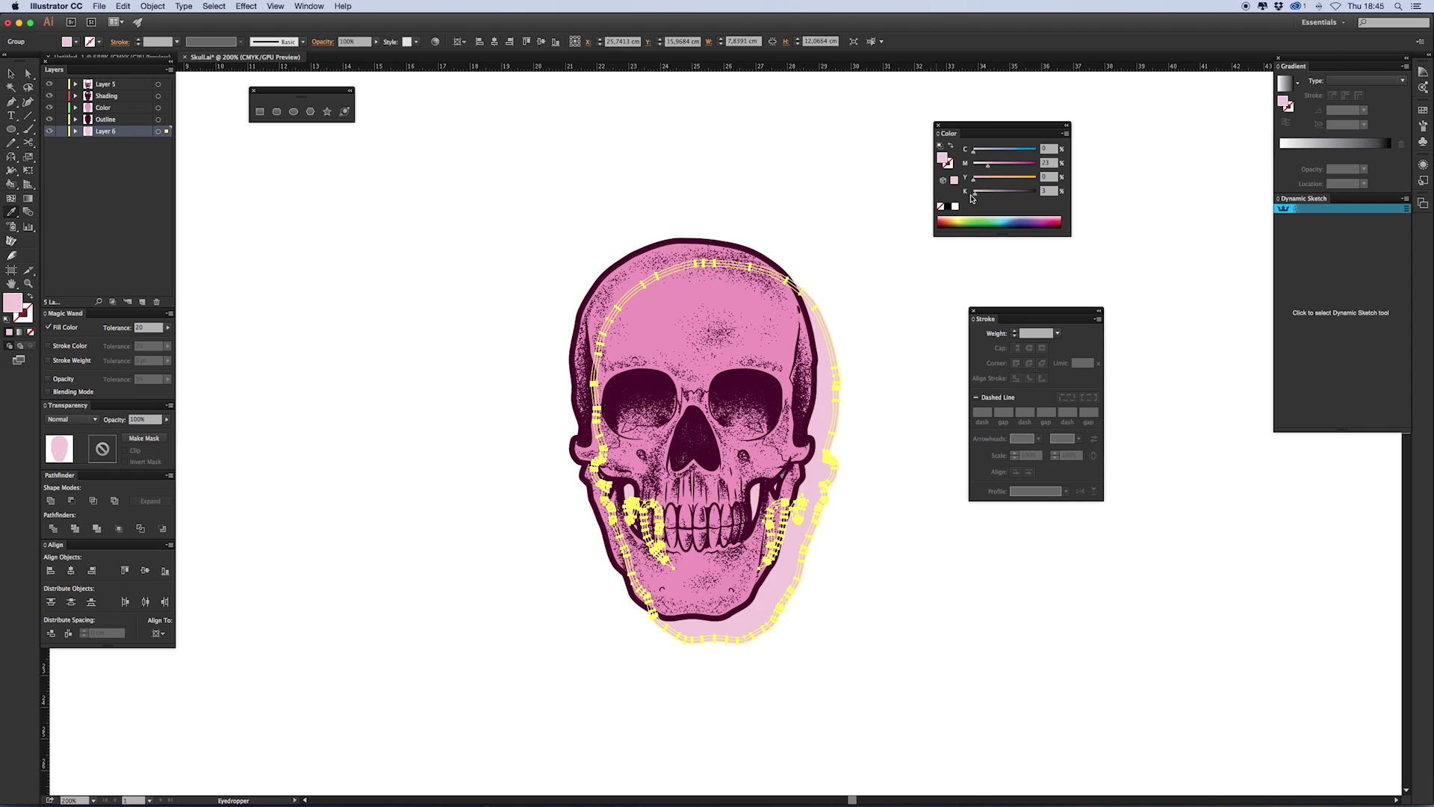
key("v")
left_click(437, 460)
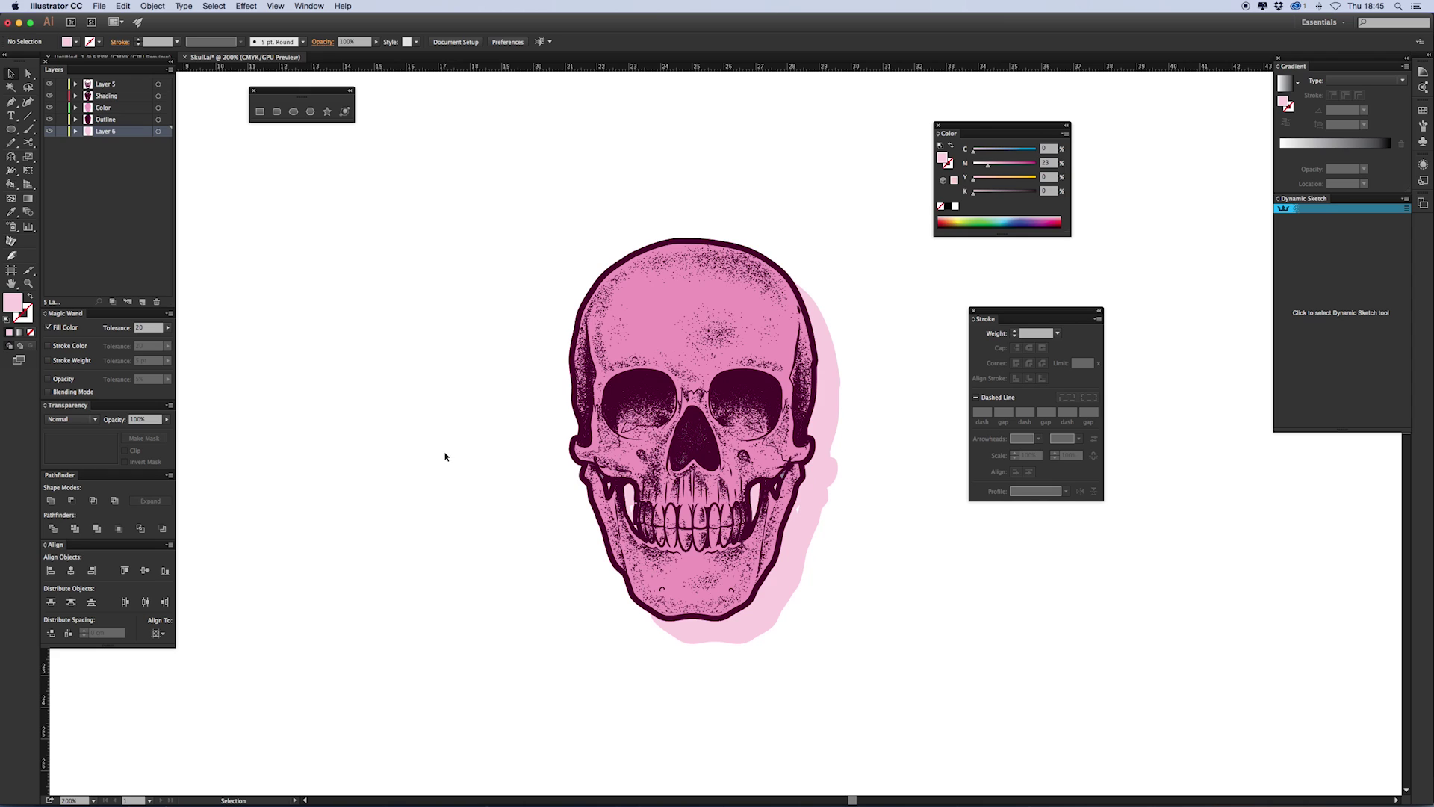
Add a new layer at the very bottom named Background, and rename the offset copy's layer as Shading
key("l")
left_click(142, 301)
left_click_drag(116, 133, 114, 146)
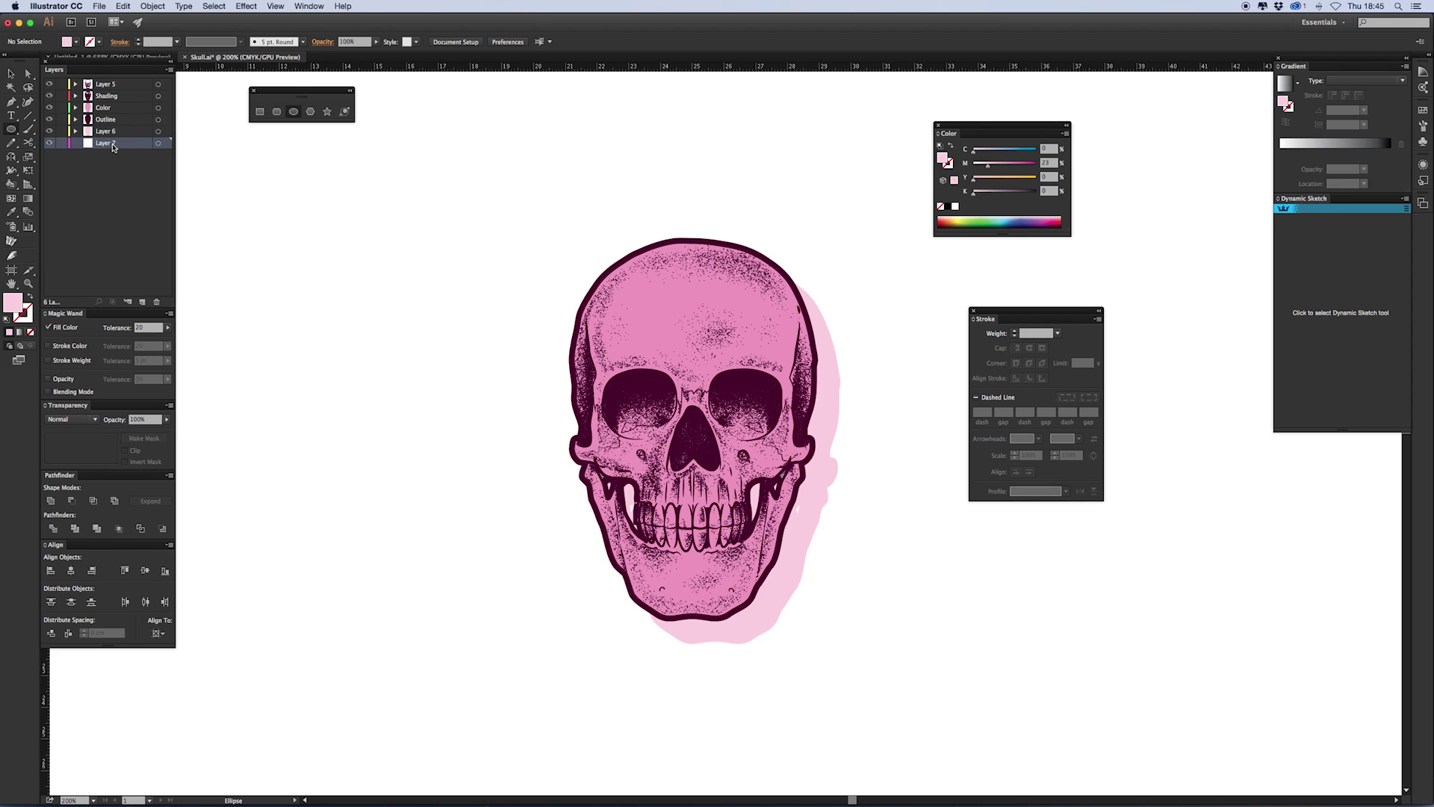
double_click(108, 132)
type("Shading")
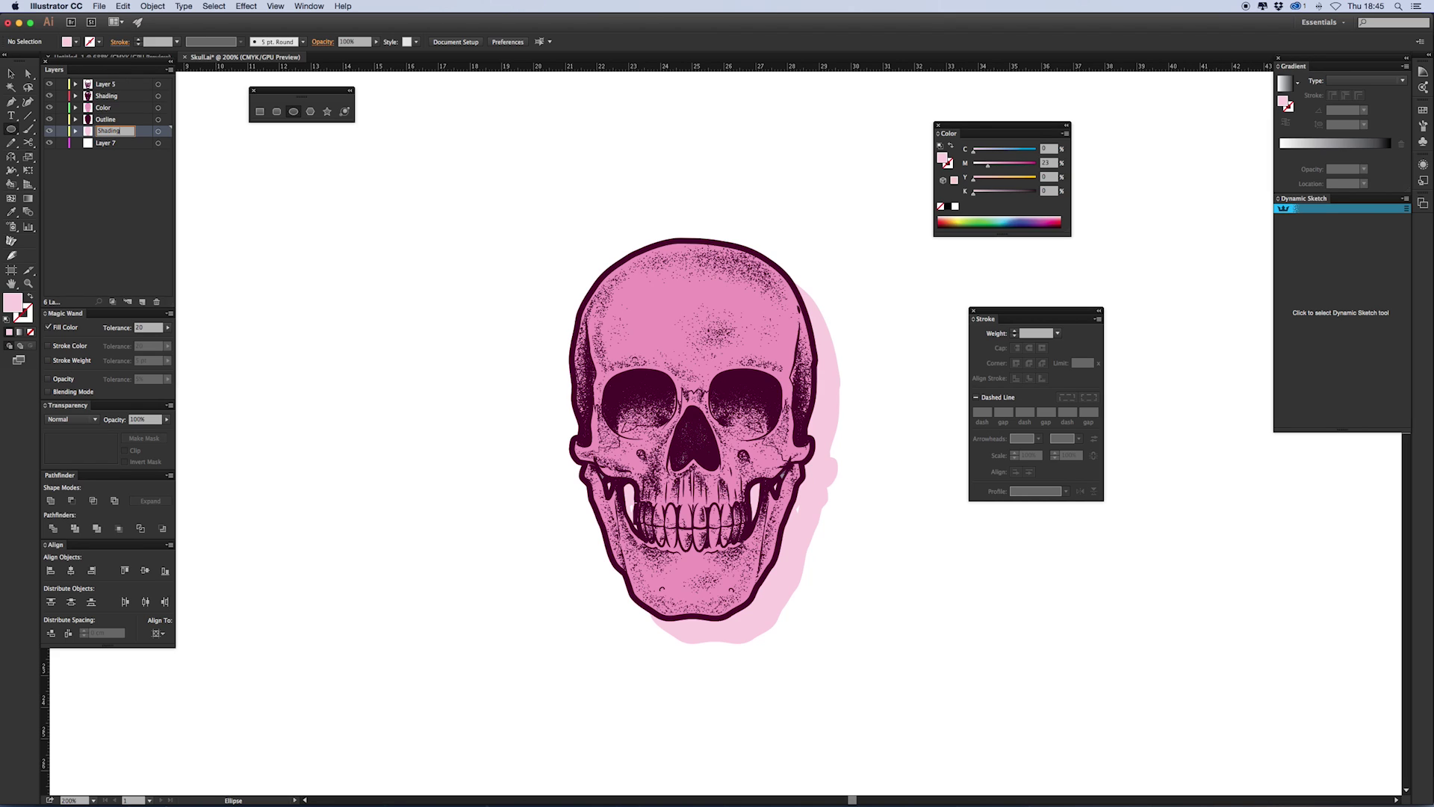
double_click(109, 146)
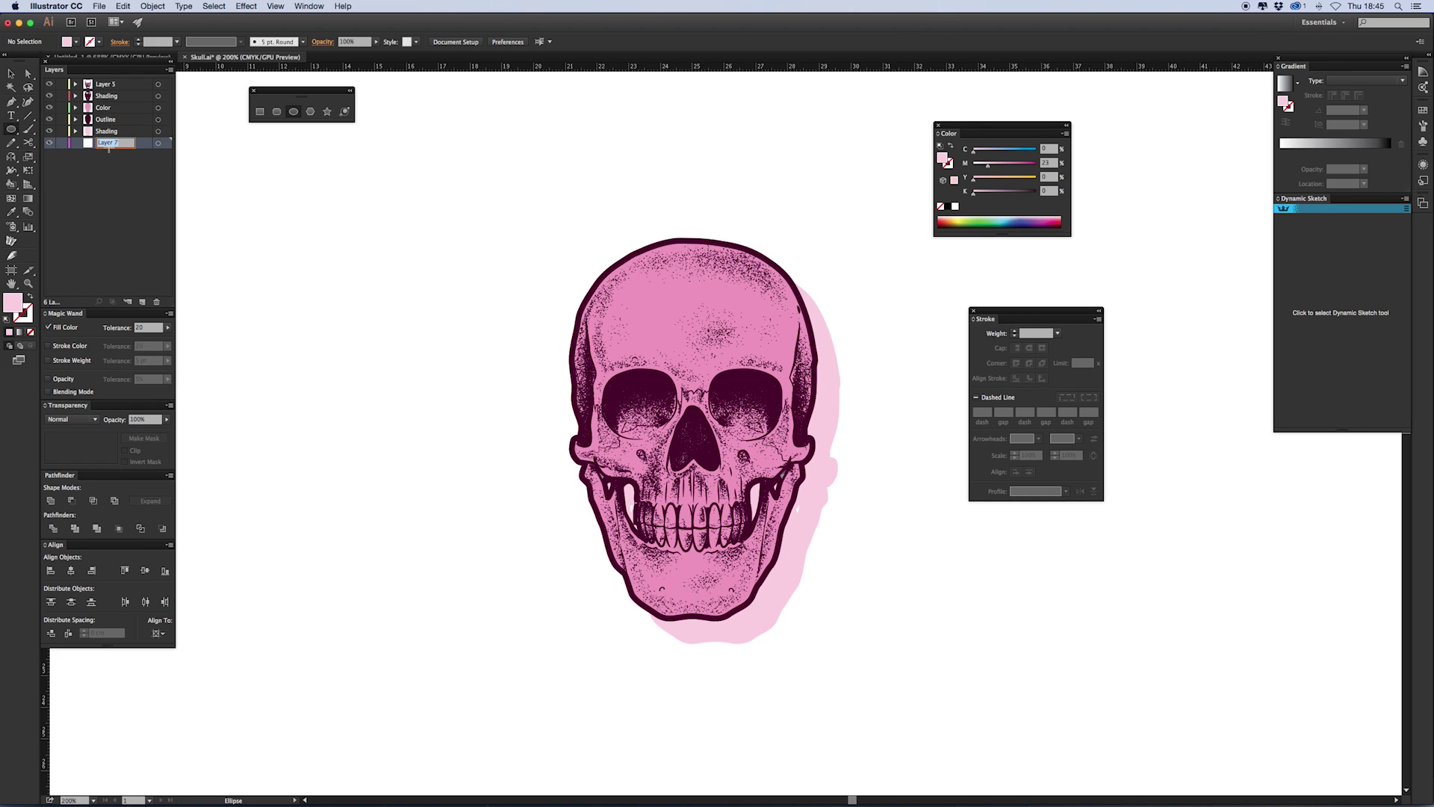
type("Background")
key("Return")
Draw a circle about 17 cm in diameter behind the skull on the Background layer and centre it on the artboard
left_click_drag(691, 439, 532, 707)
left_click(492, 43)
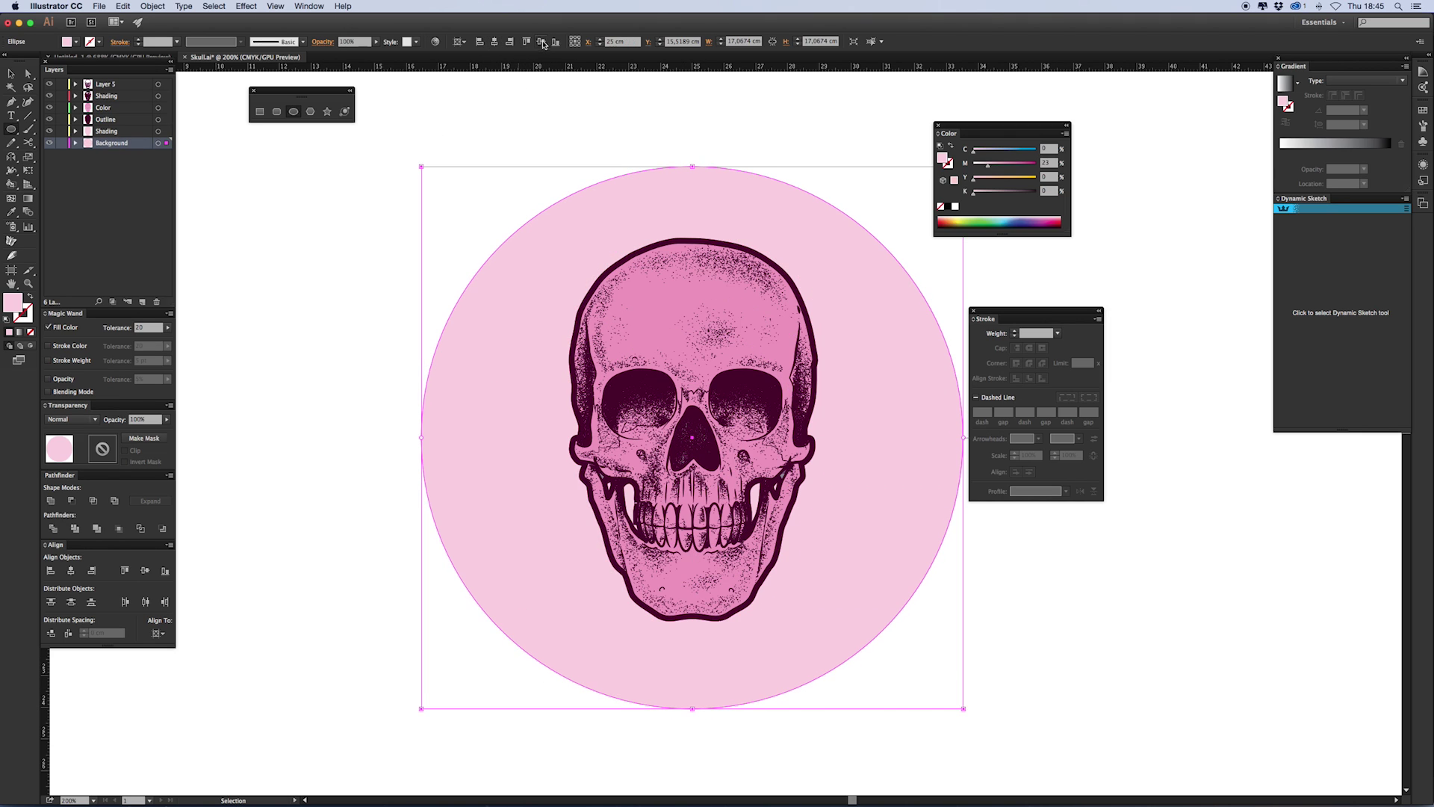
left_click(541, 41)
Recolour the background circle light purple with about 21% cyan and 32% magenta
left_click(985, 150)
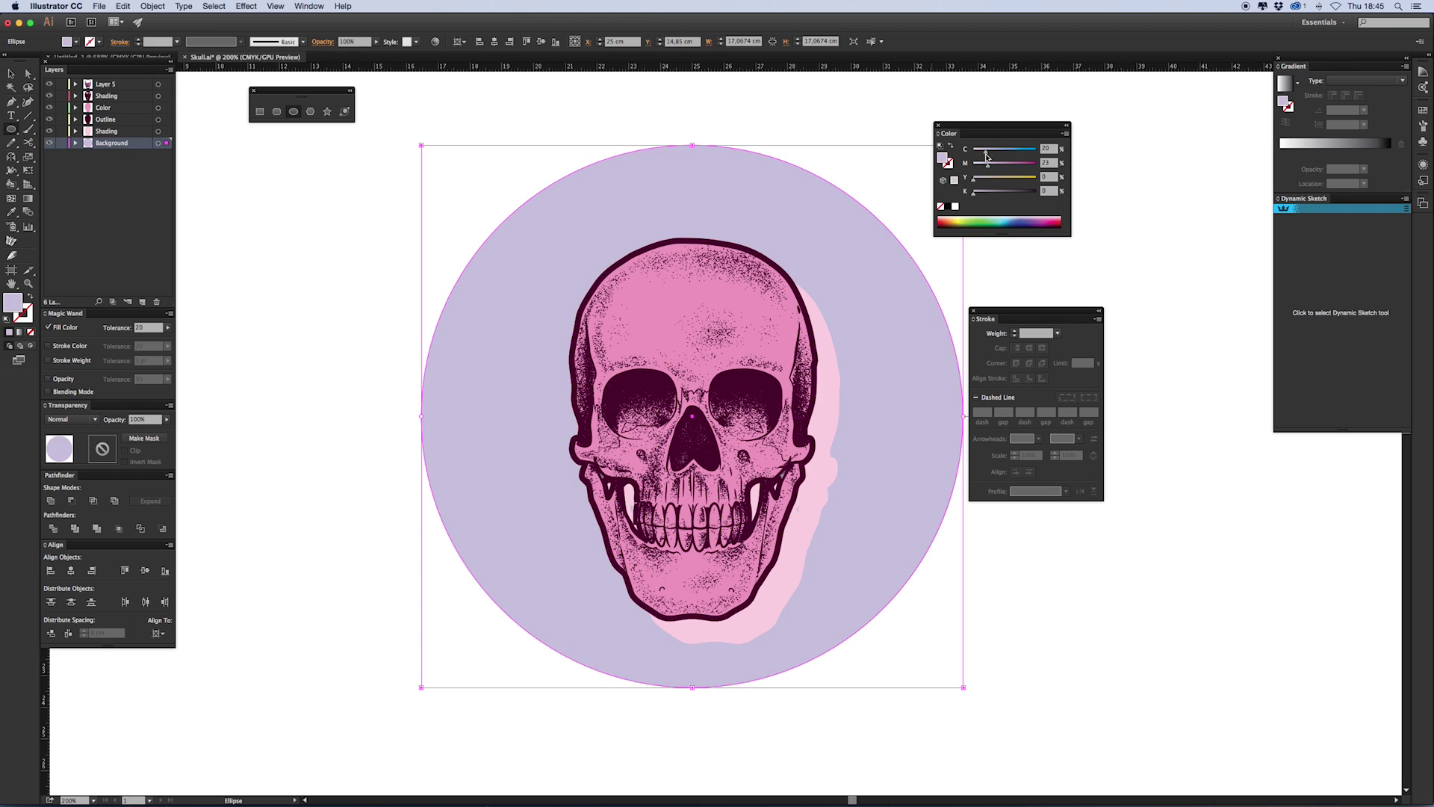
left_click_drag(986, 166, 987, 155)
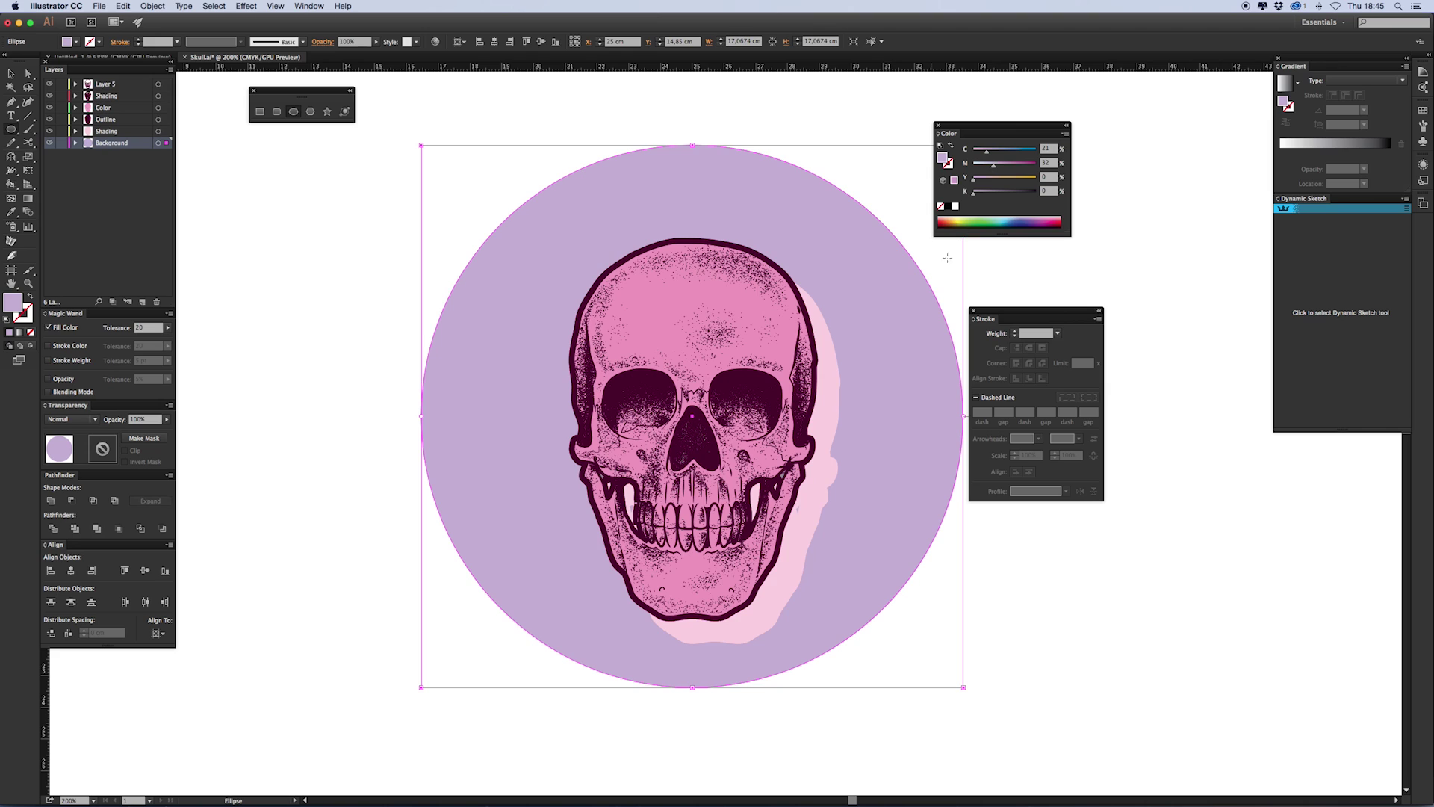
key("v")
Apply a rough-edged brush stroke to the background circle and set its weight to 2 pt
left_click(302, 42)
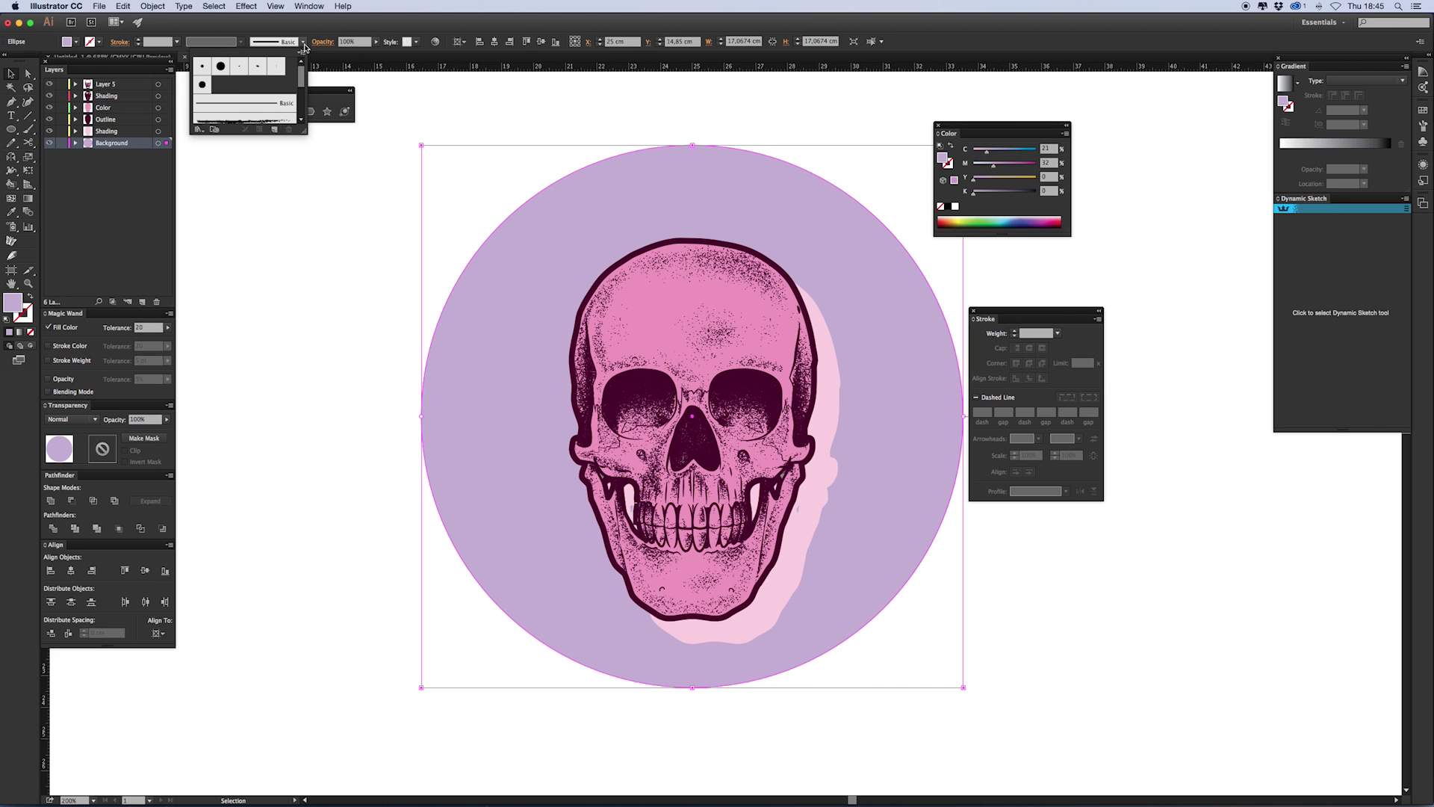
left_click(280, 120)
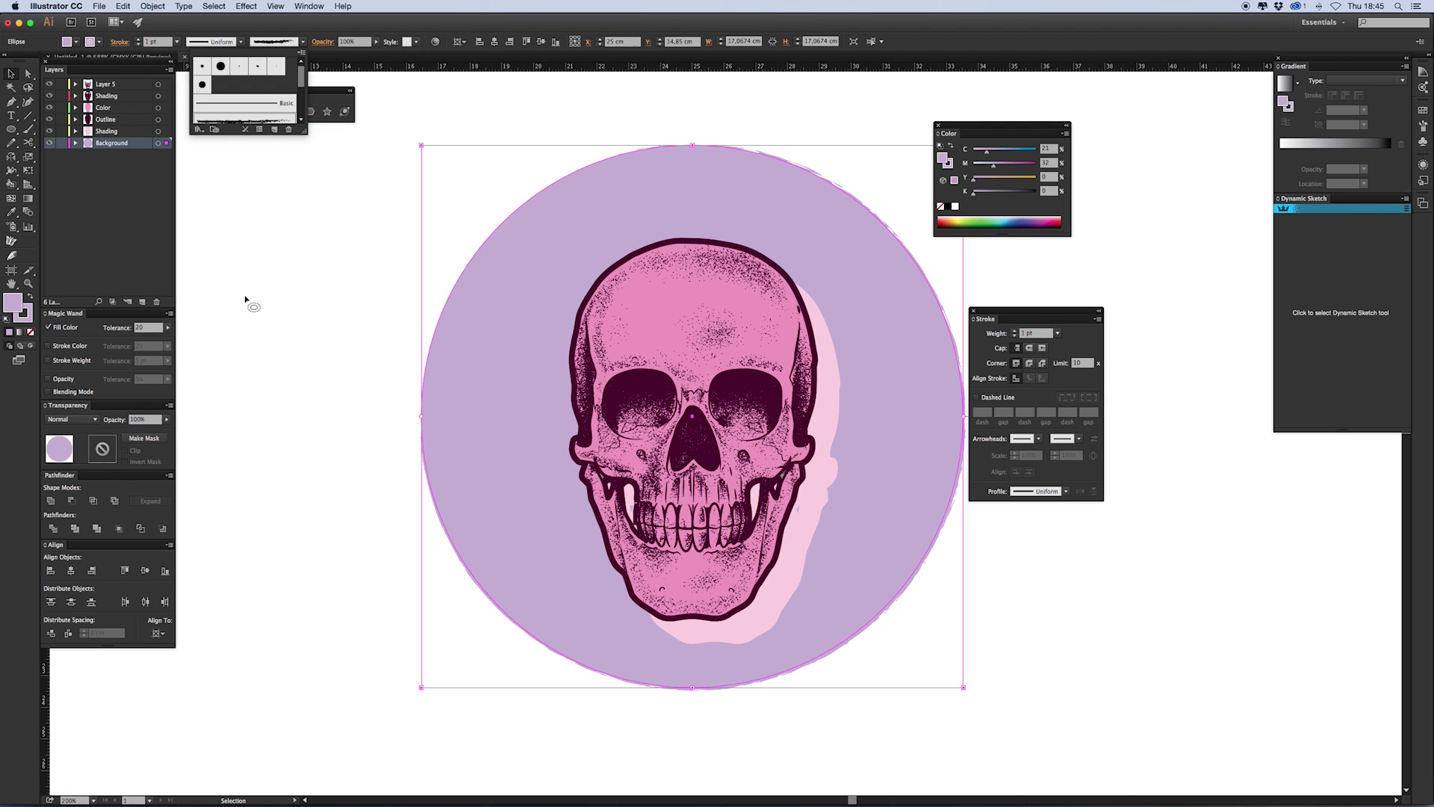
left_click(168, 42)
type("2")
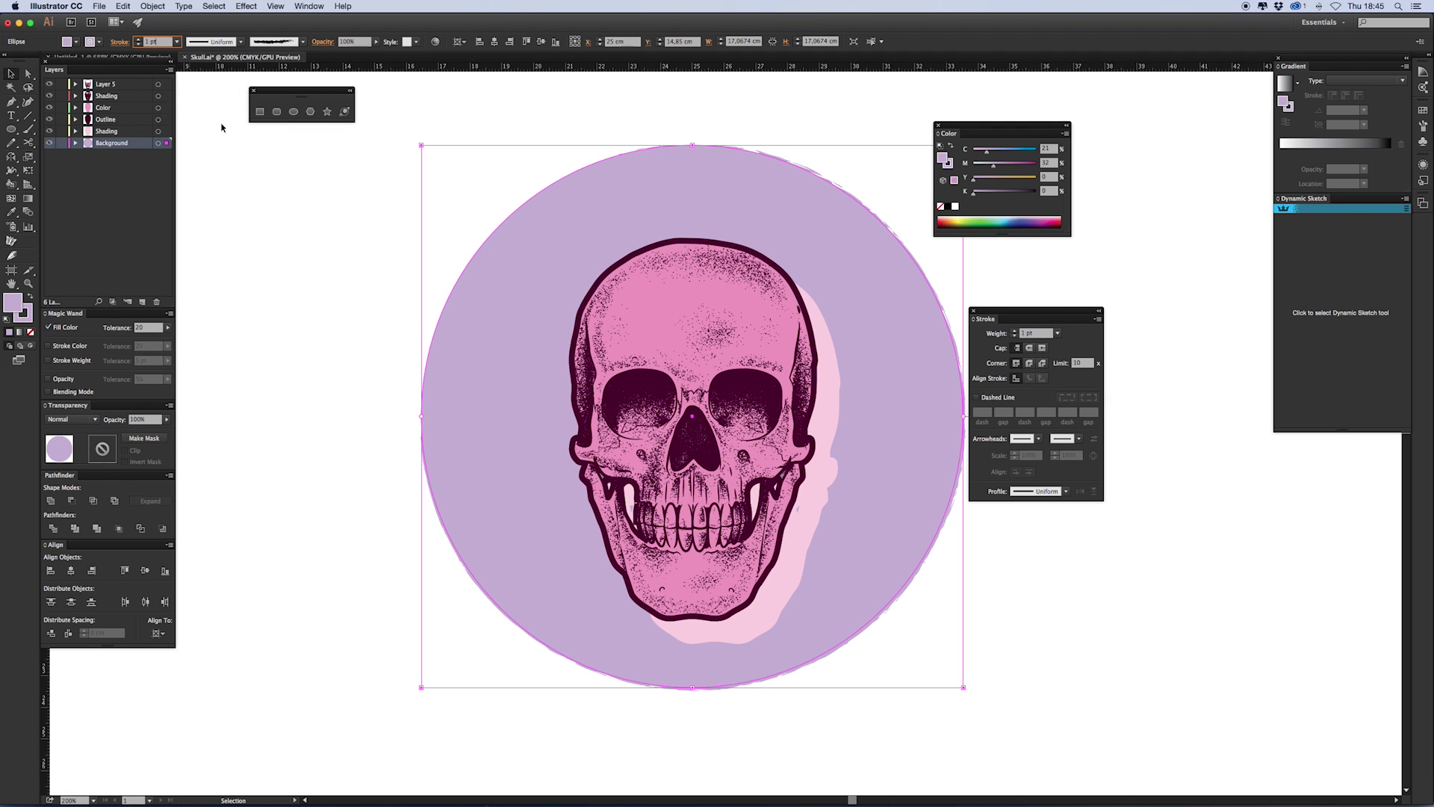
key("Return")
left_click(326, 450)
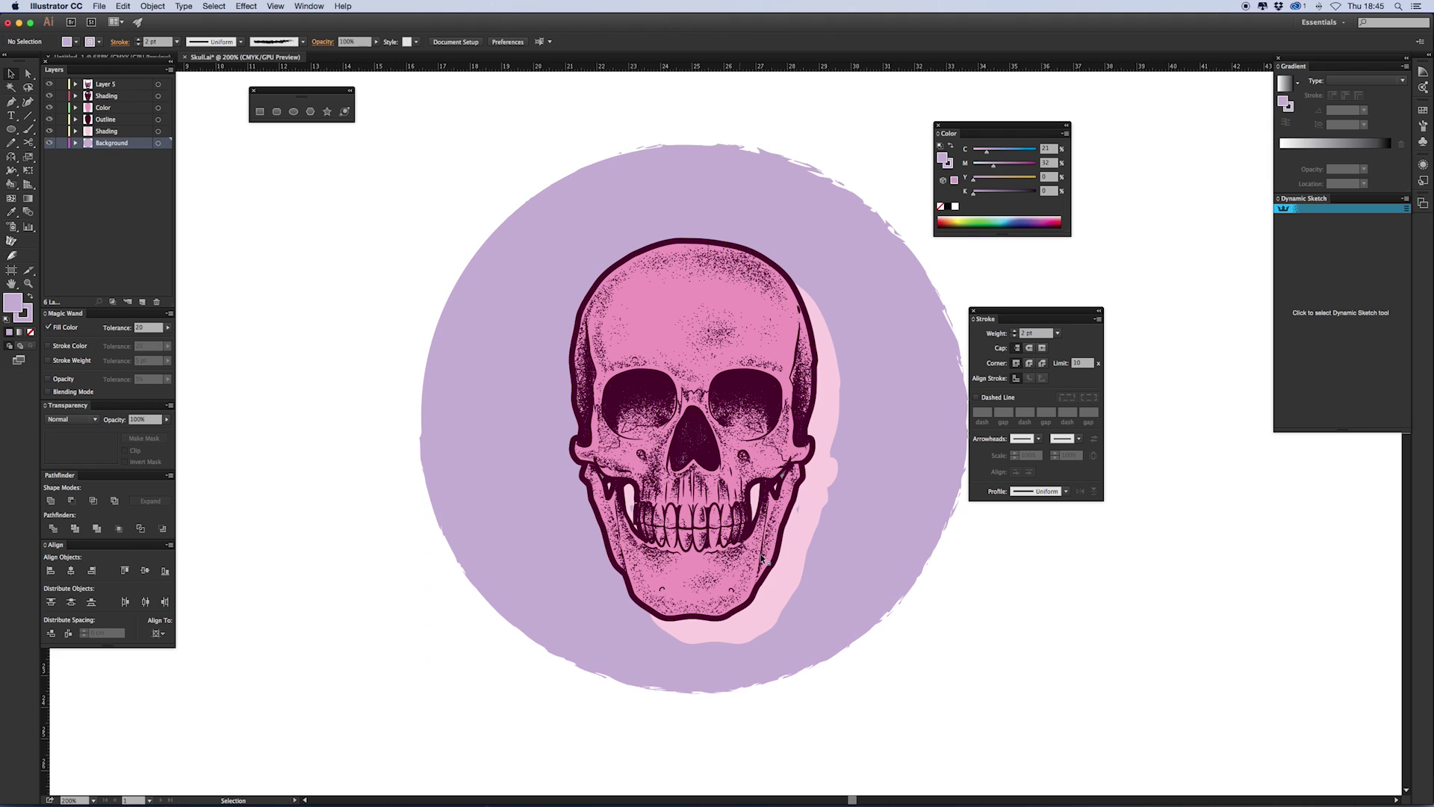
Sample the circle's colour onto the skull's offset shadow and darken it to about 41% cyan and 51% magenta
left_click(786, 562)
key("i")
left_click(857, 538)
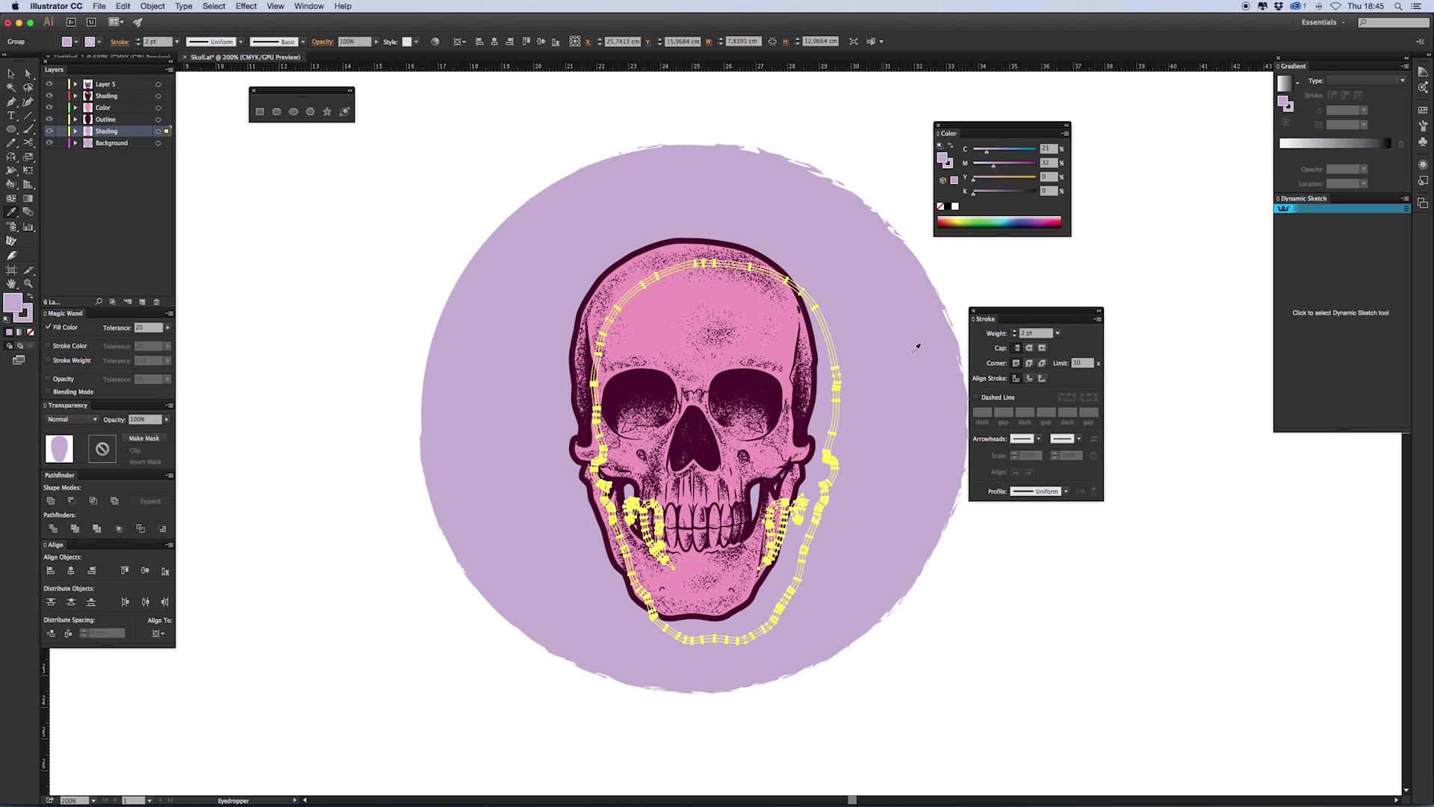
left_click(1006, 151)
left_click_drag(1006, 152, 1005, 169)
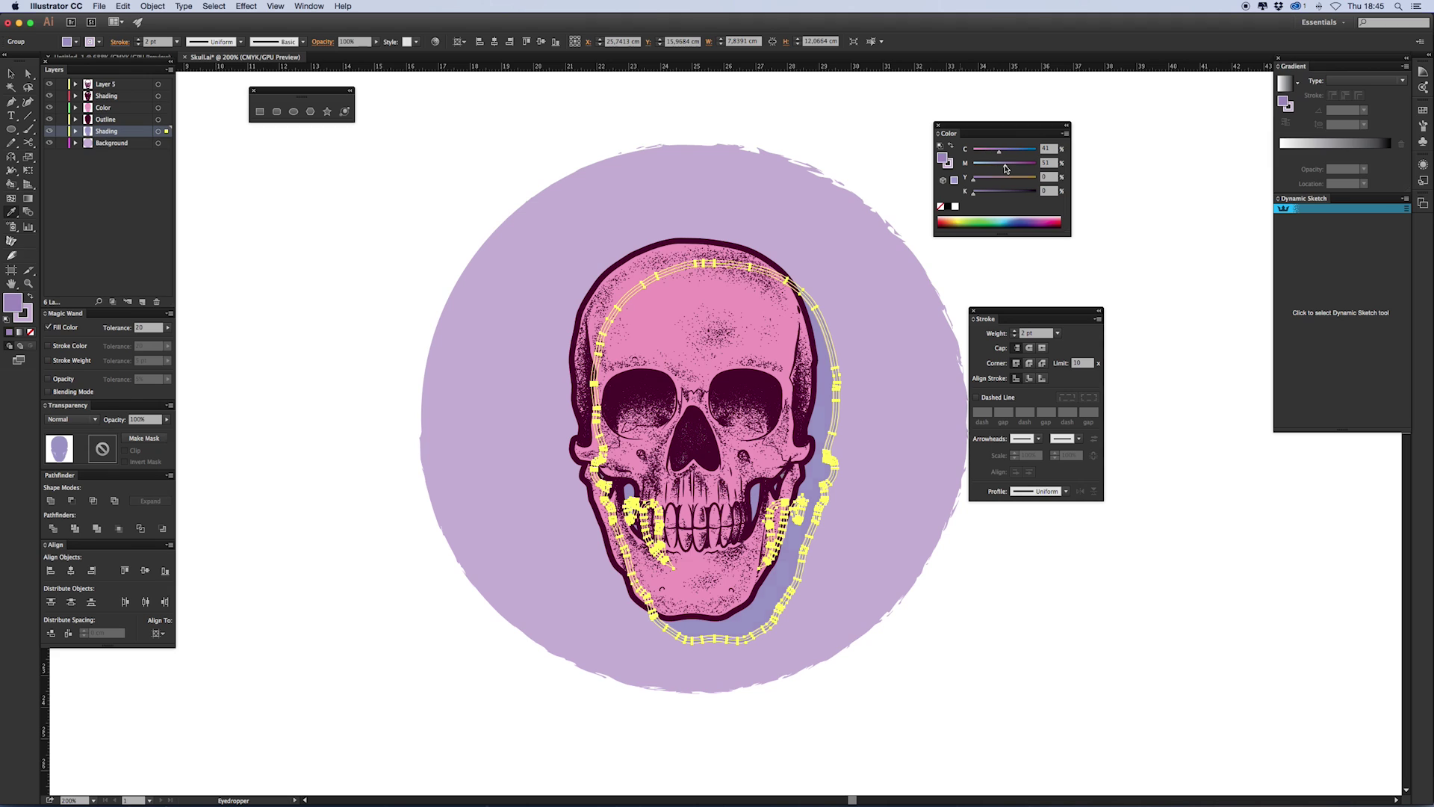
Remove the stroke from the skull's offset shadow shape
key("v")
left_click(284, 340)
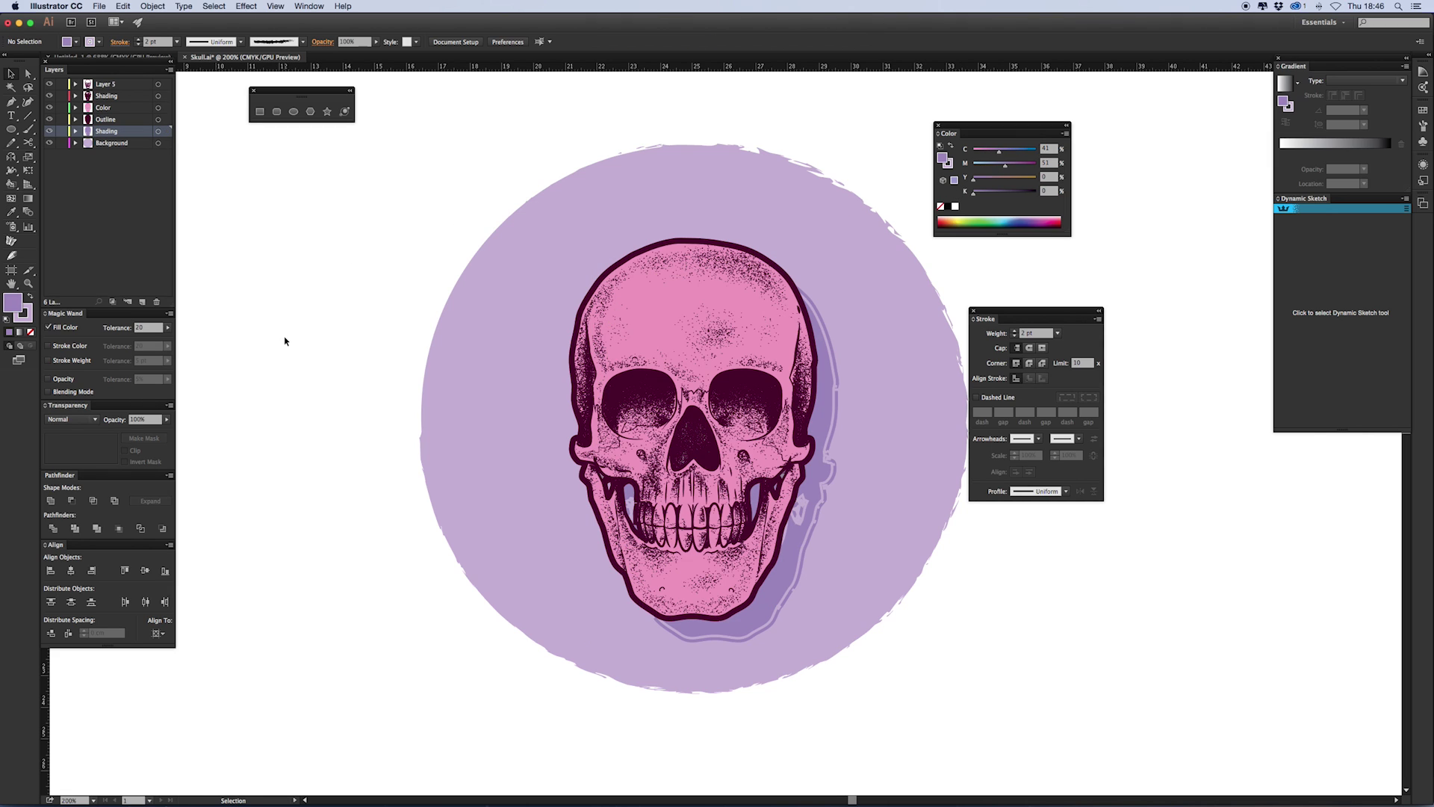
left_click(786, 564)
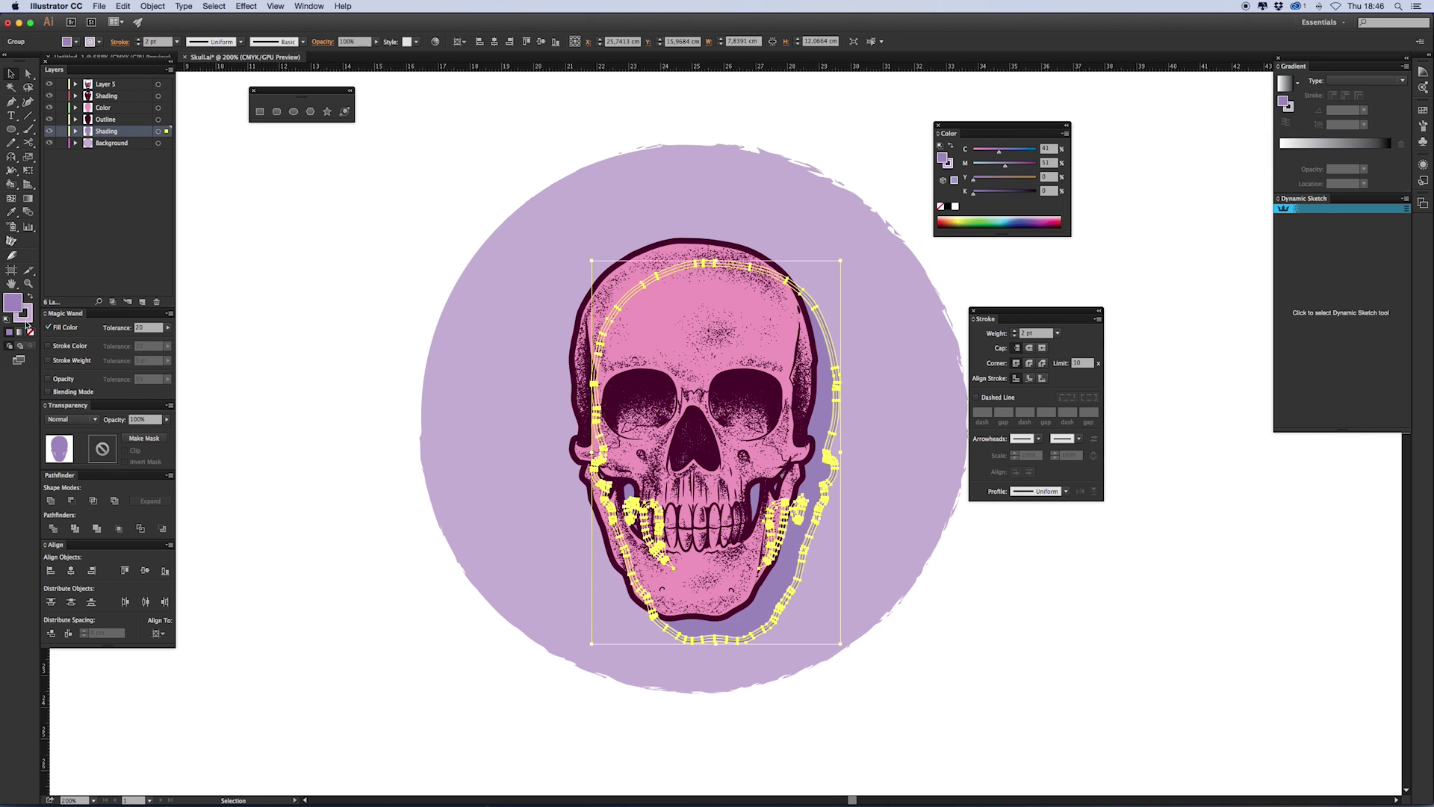
left_click(259, 477)
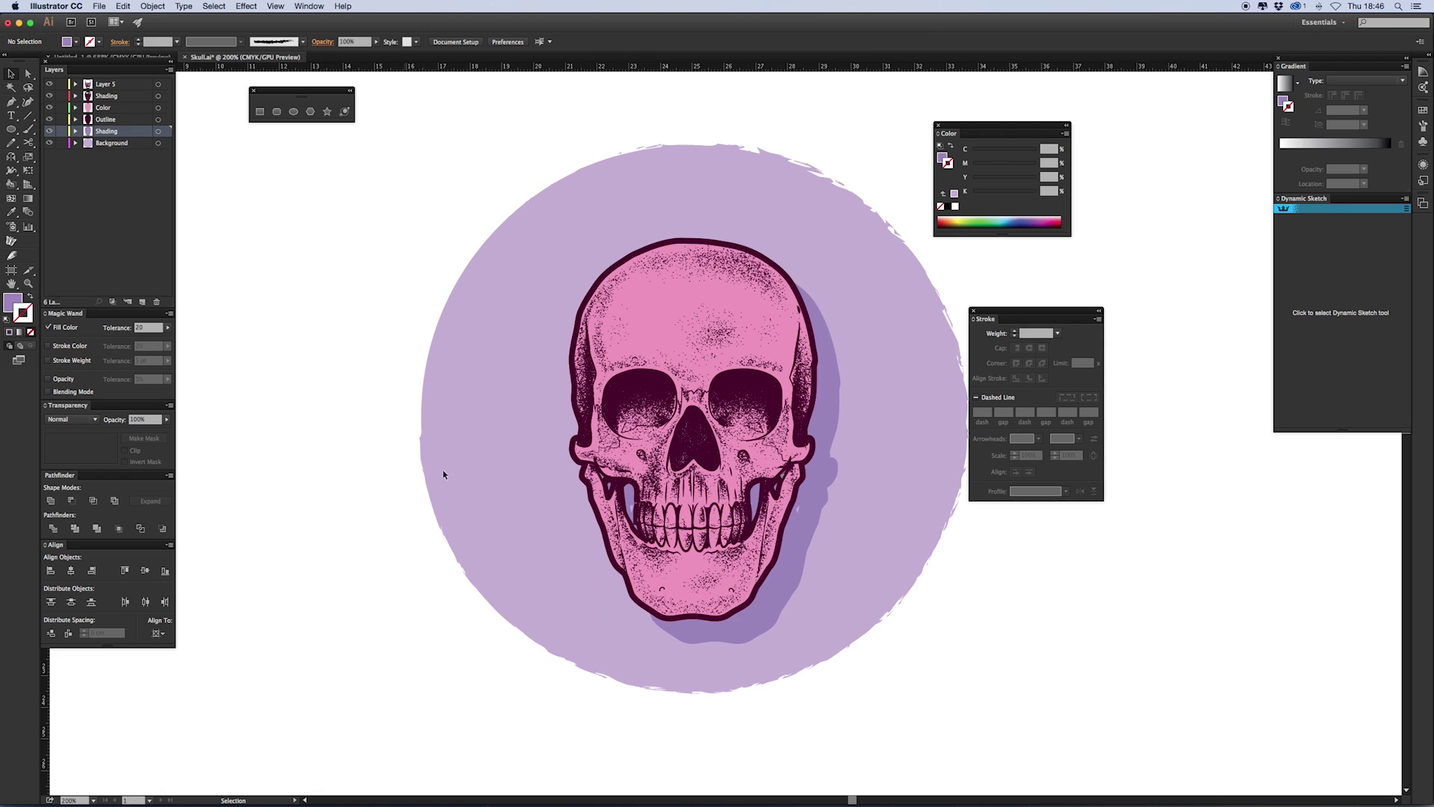
Nudge the background circle down so the skull sits centred within it
left_click(576, 650)
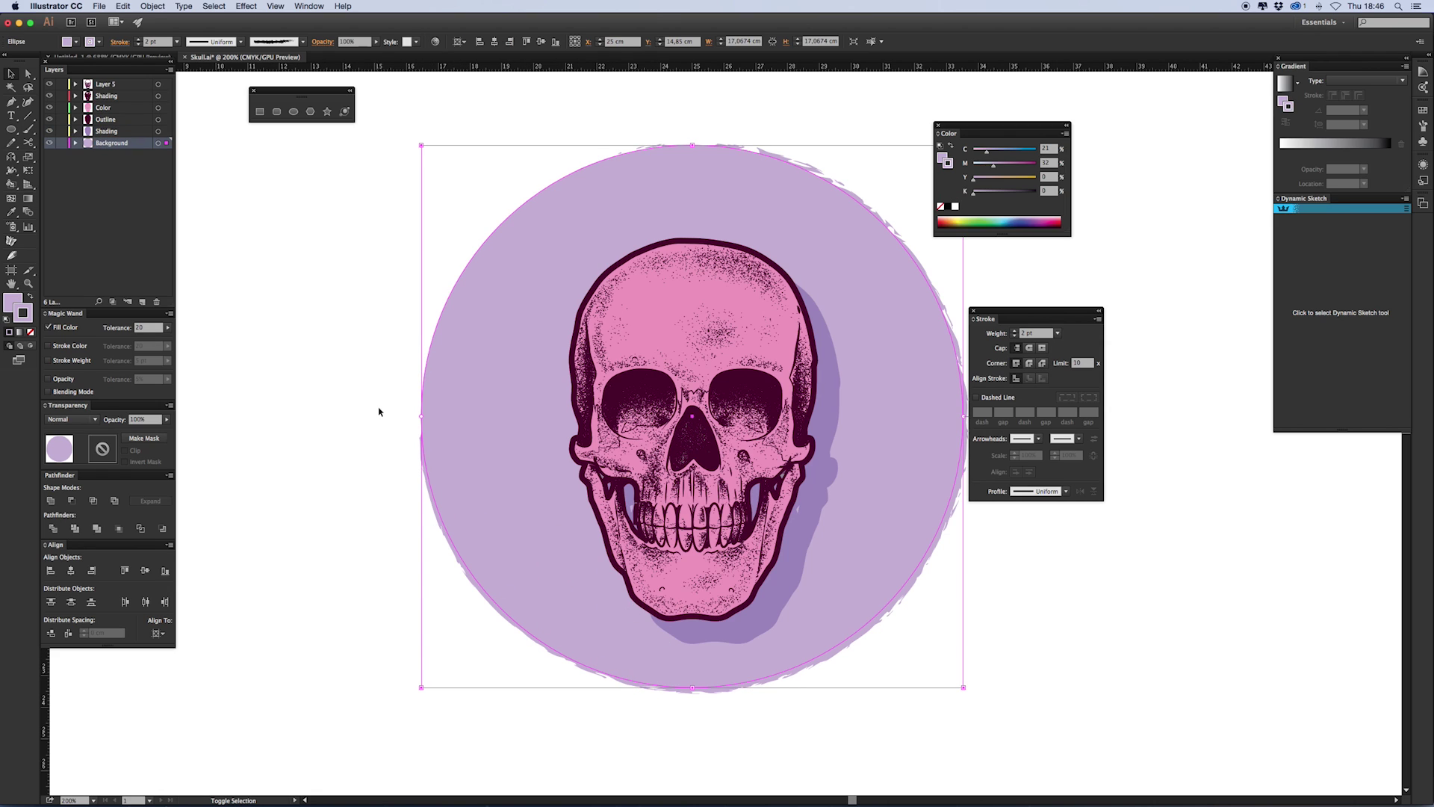
key("shift+Up")
key("shift+Down")
key("shift+Down")
key("Up")
key("Up")
key("Up")
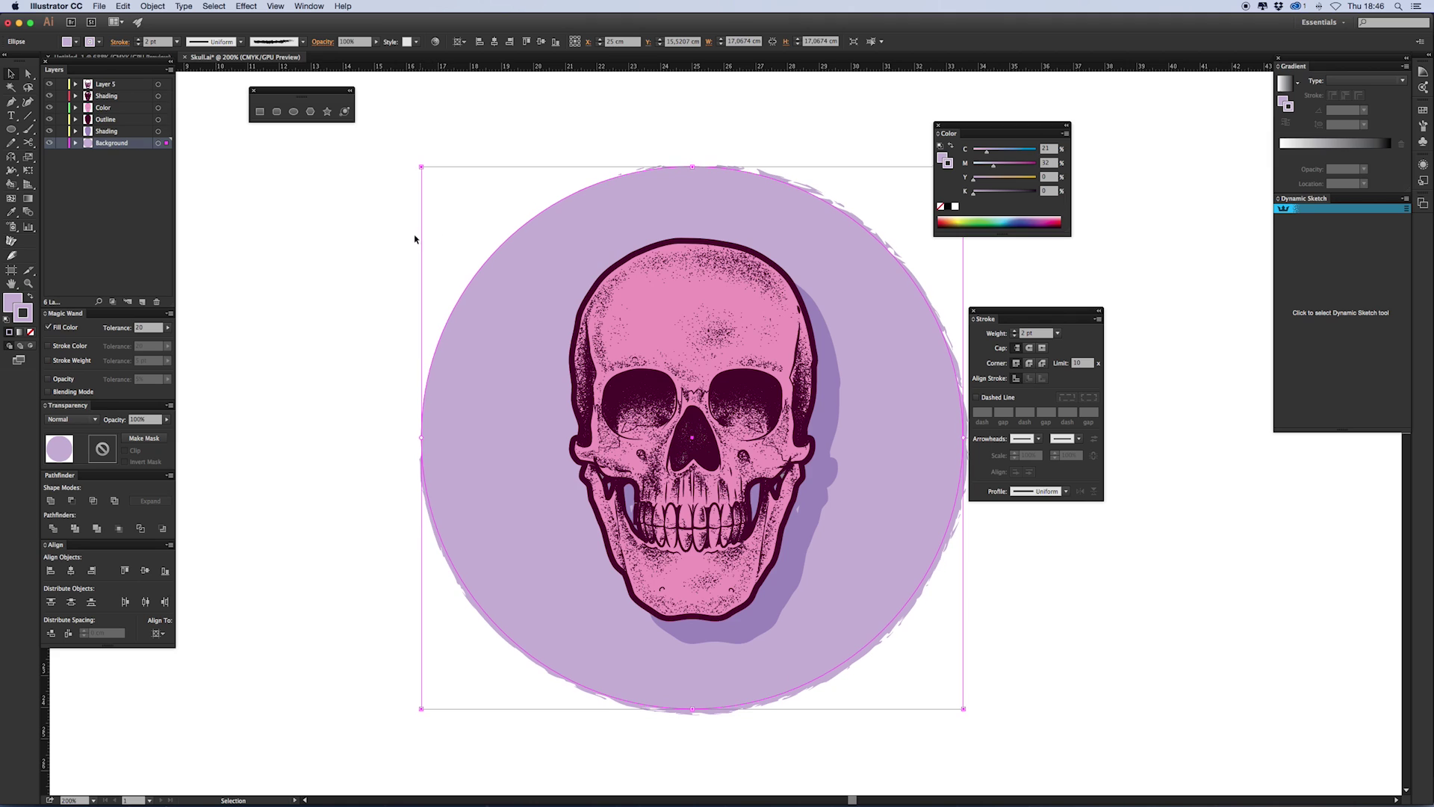
left_click(382, 277)
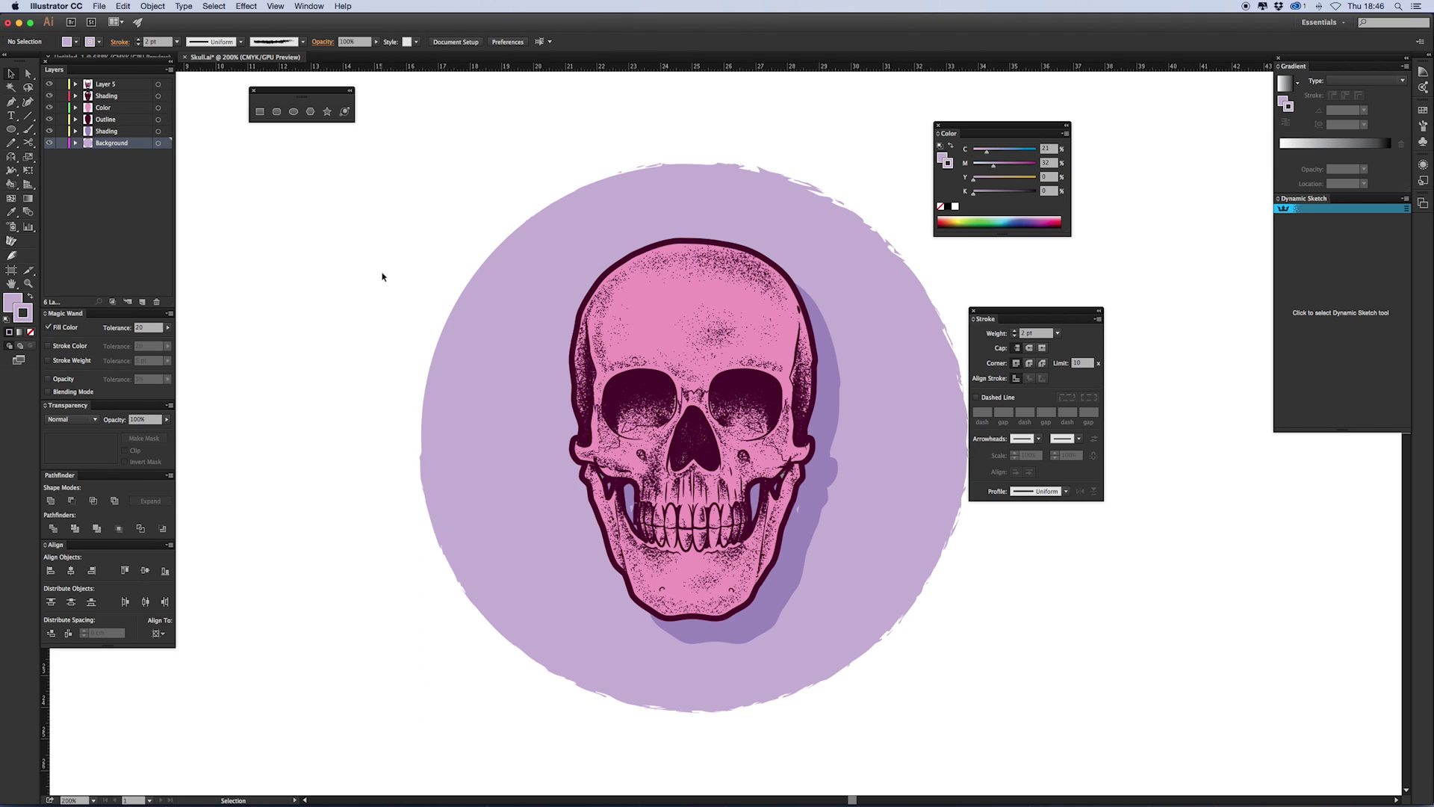
Expand the background circle's brushed edge and unite it with the circle into one shape
left_click(502, 484)
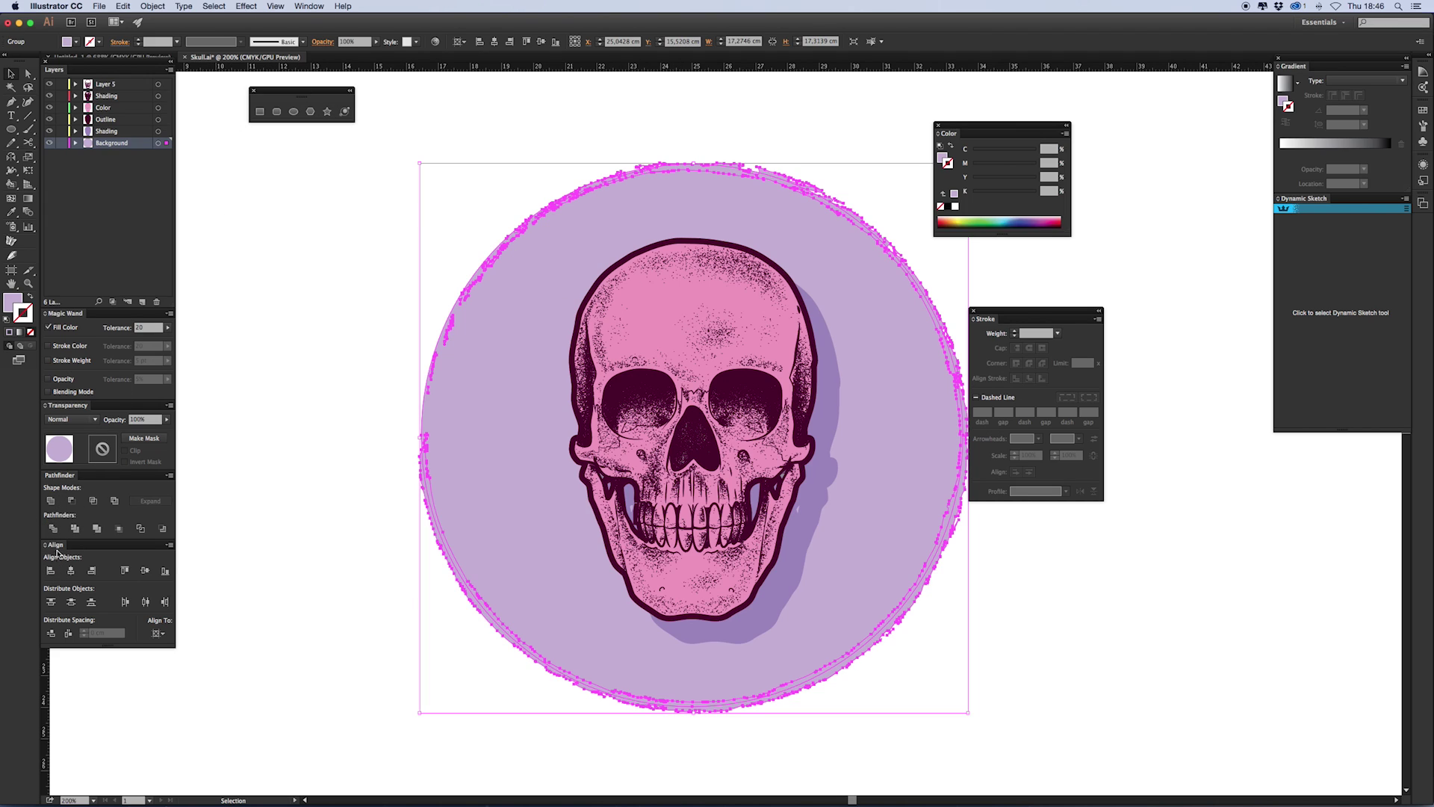
left_click(53, 506)
left_click(284, 598)
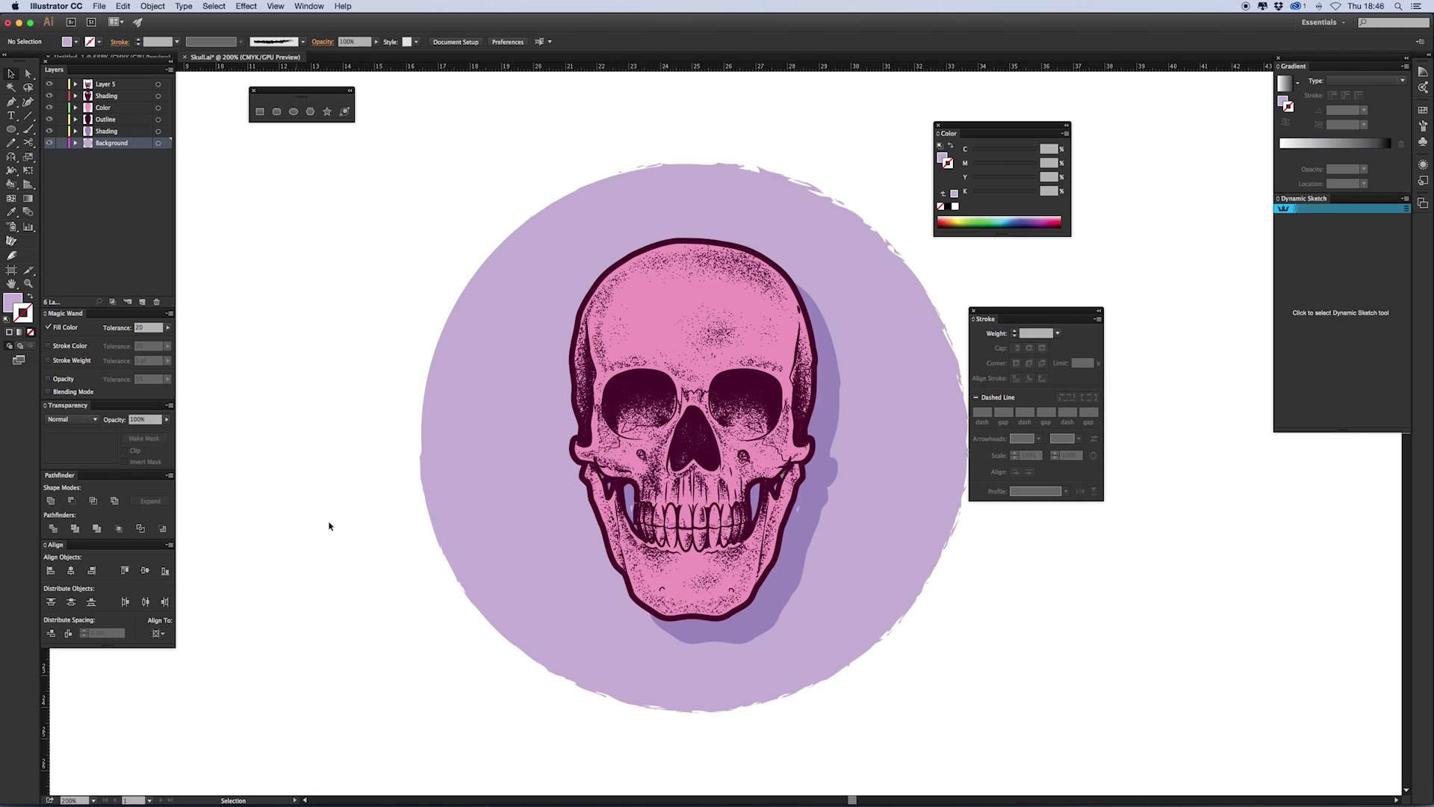
Reduce the cyan of the background circle to 12% and of the skull's shadow to 29%
left_click(466, 525)
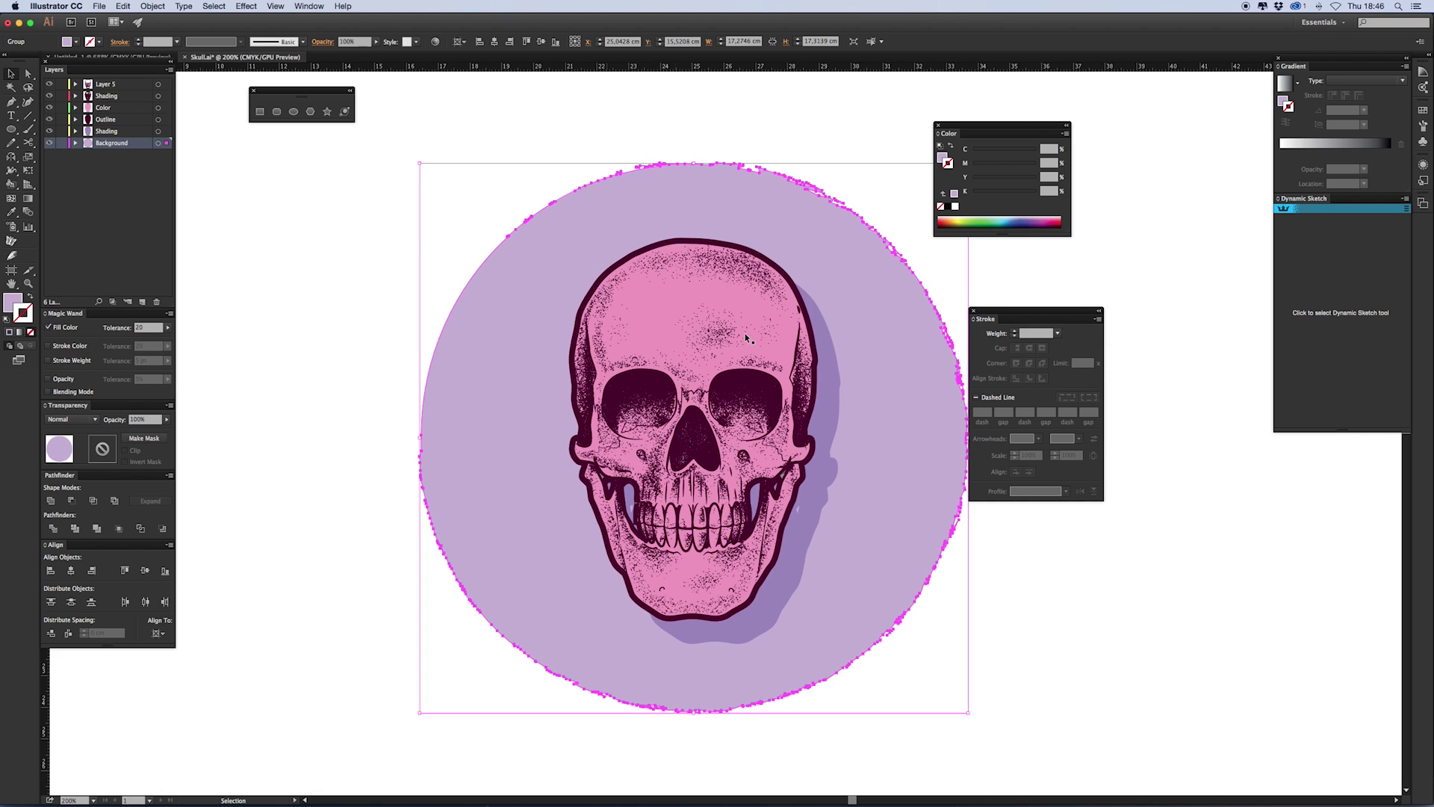
left_click_drag(986, 152, 980, 152)
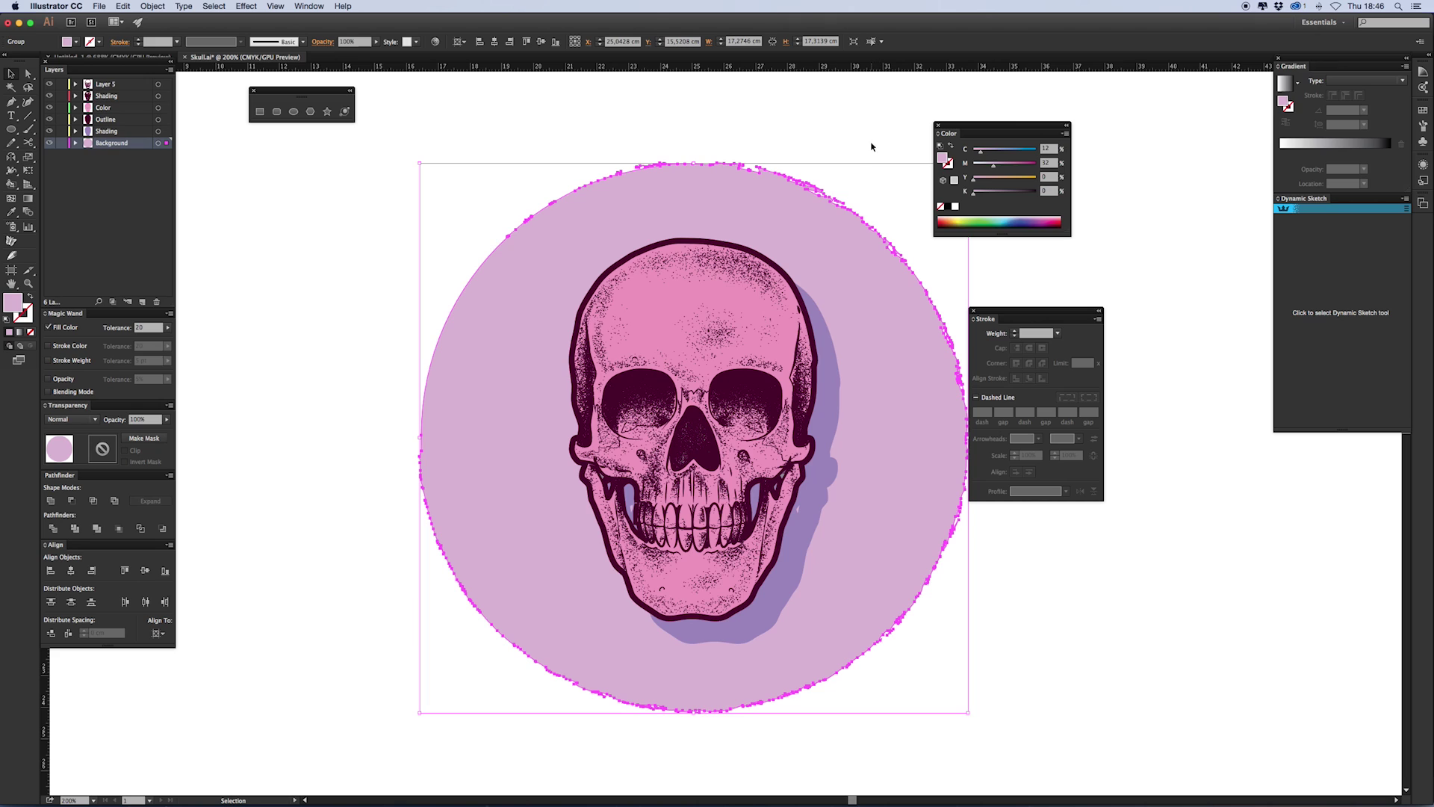
left_click(837, 347)
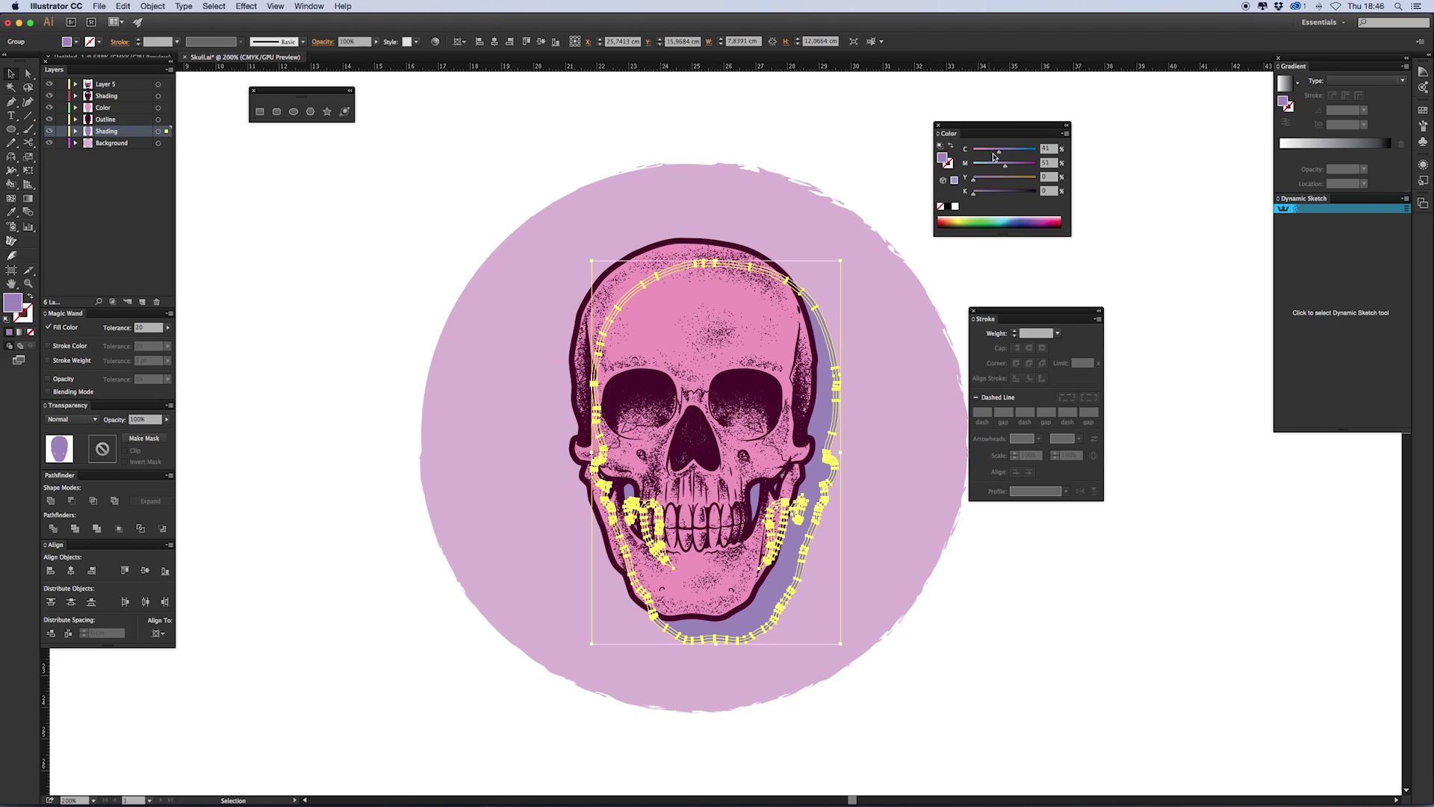
left_click_drag(989, 151, 992, 154)
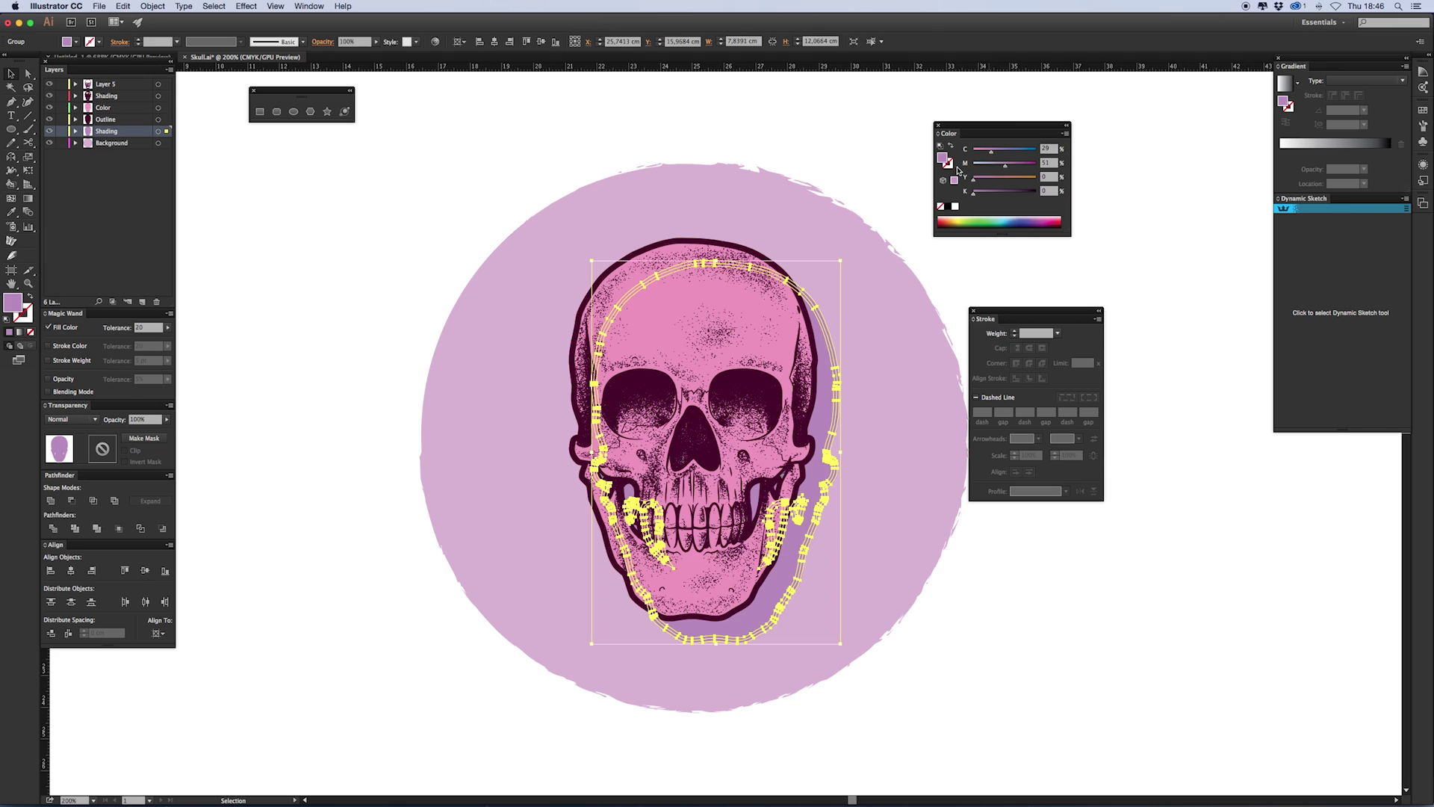
left_click(887, 177)
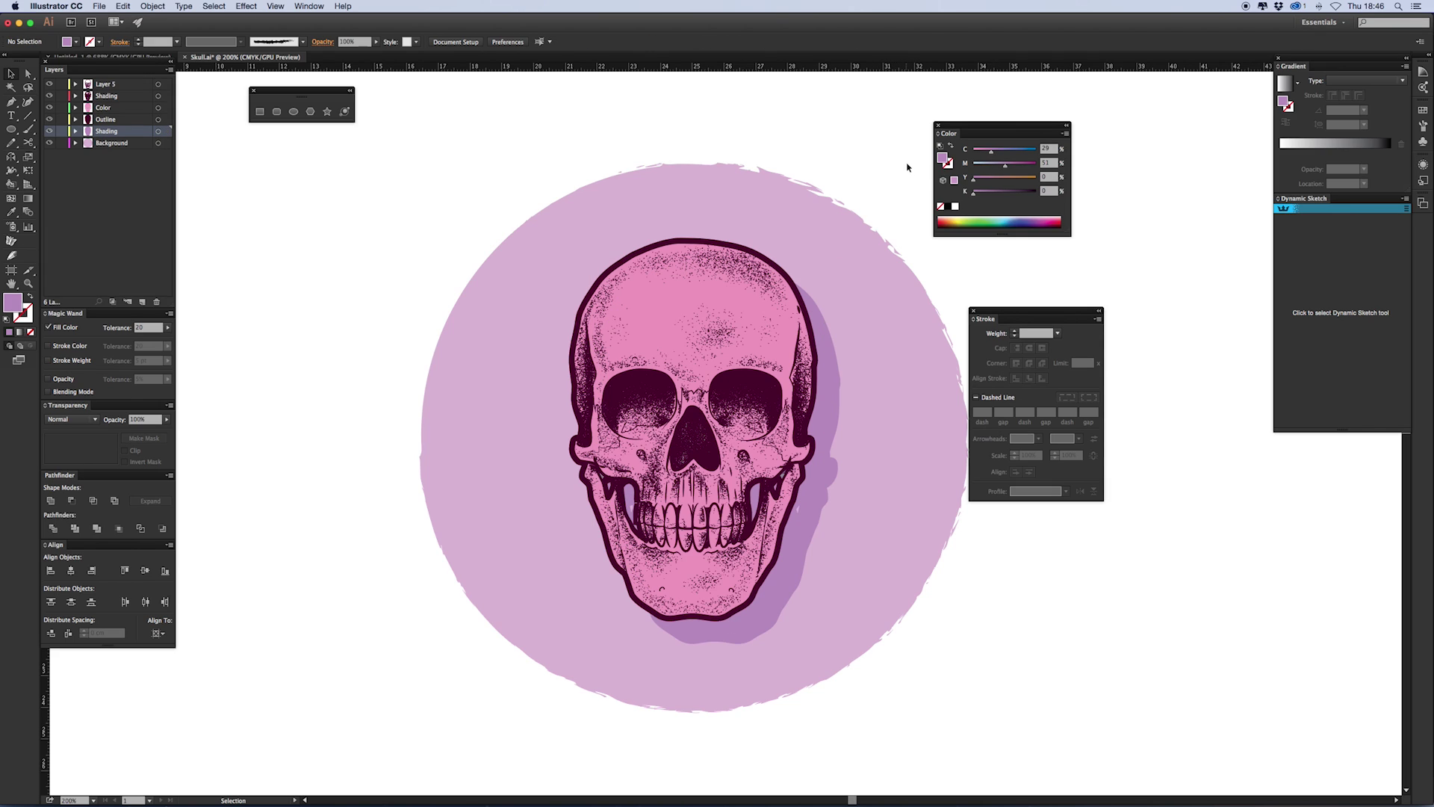